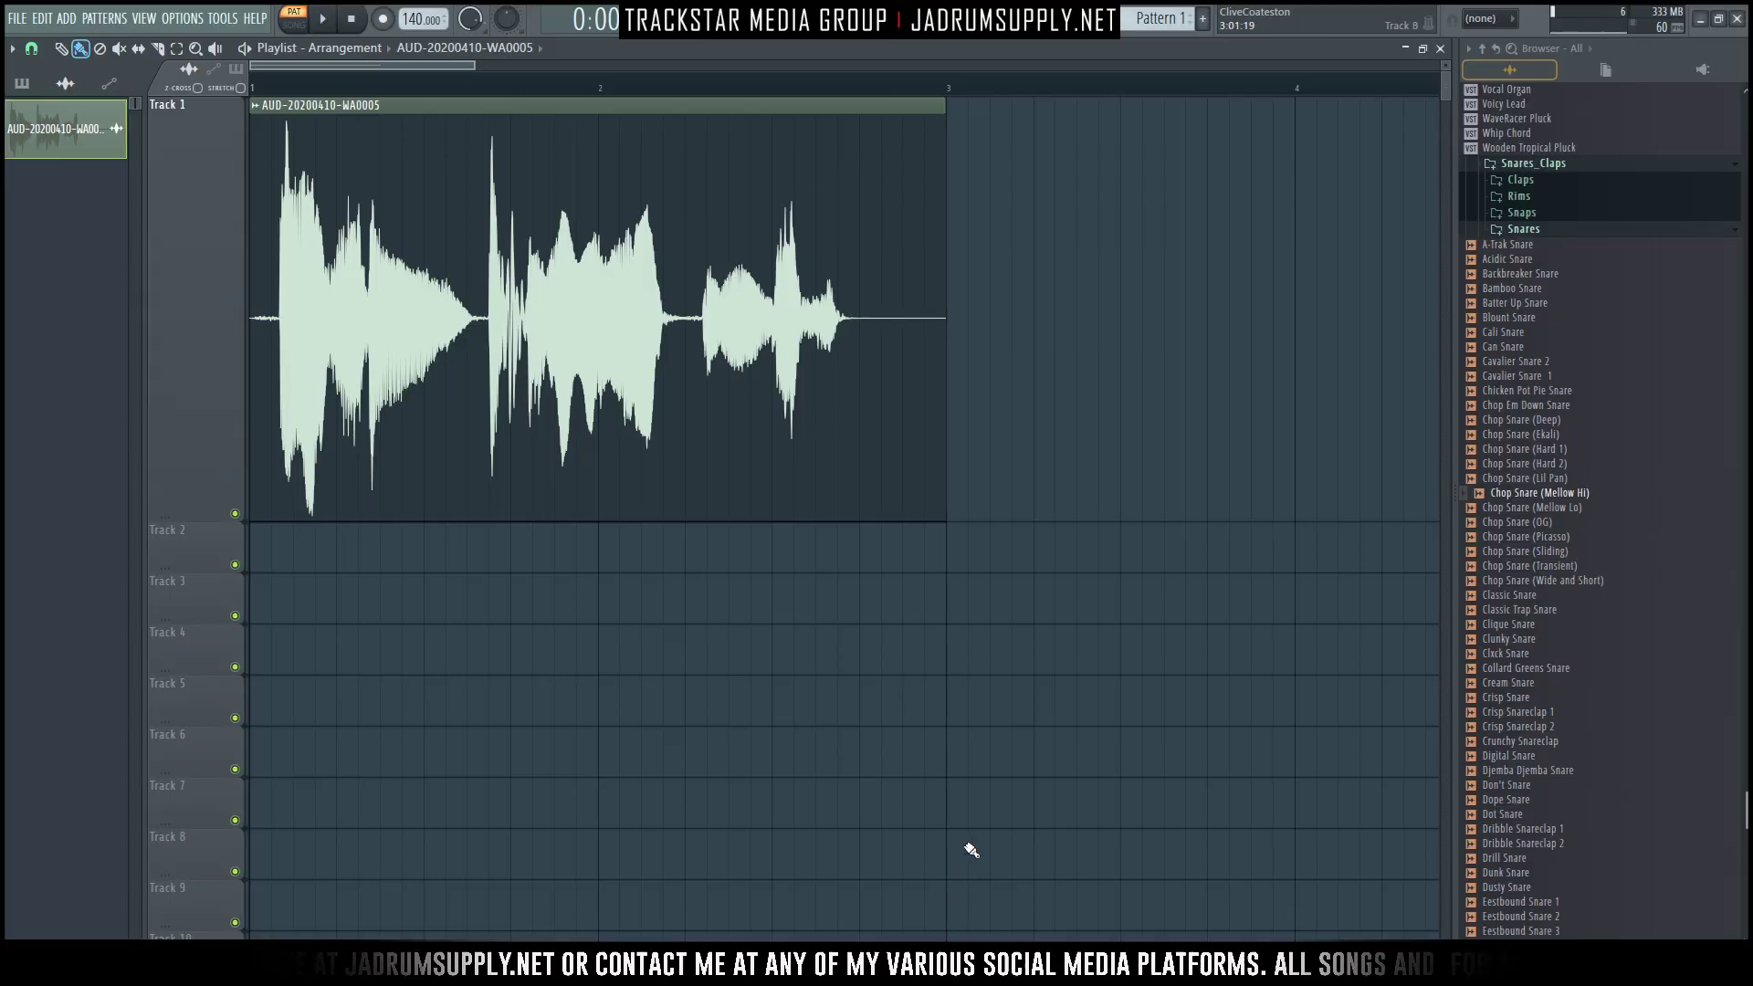
# Switch to iZotope RX 7 and play AUD-20200410-WA0005.mp3 from the beginning.
pyautogui.press('F9')
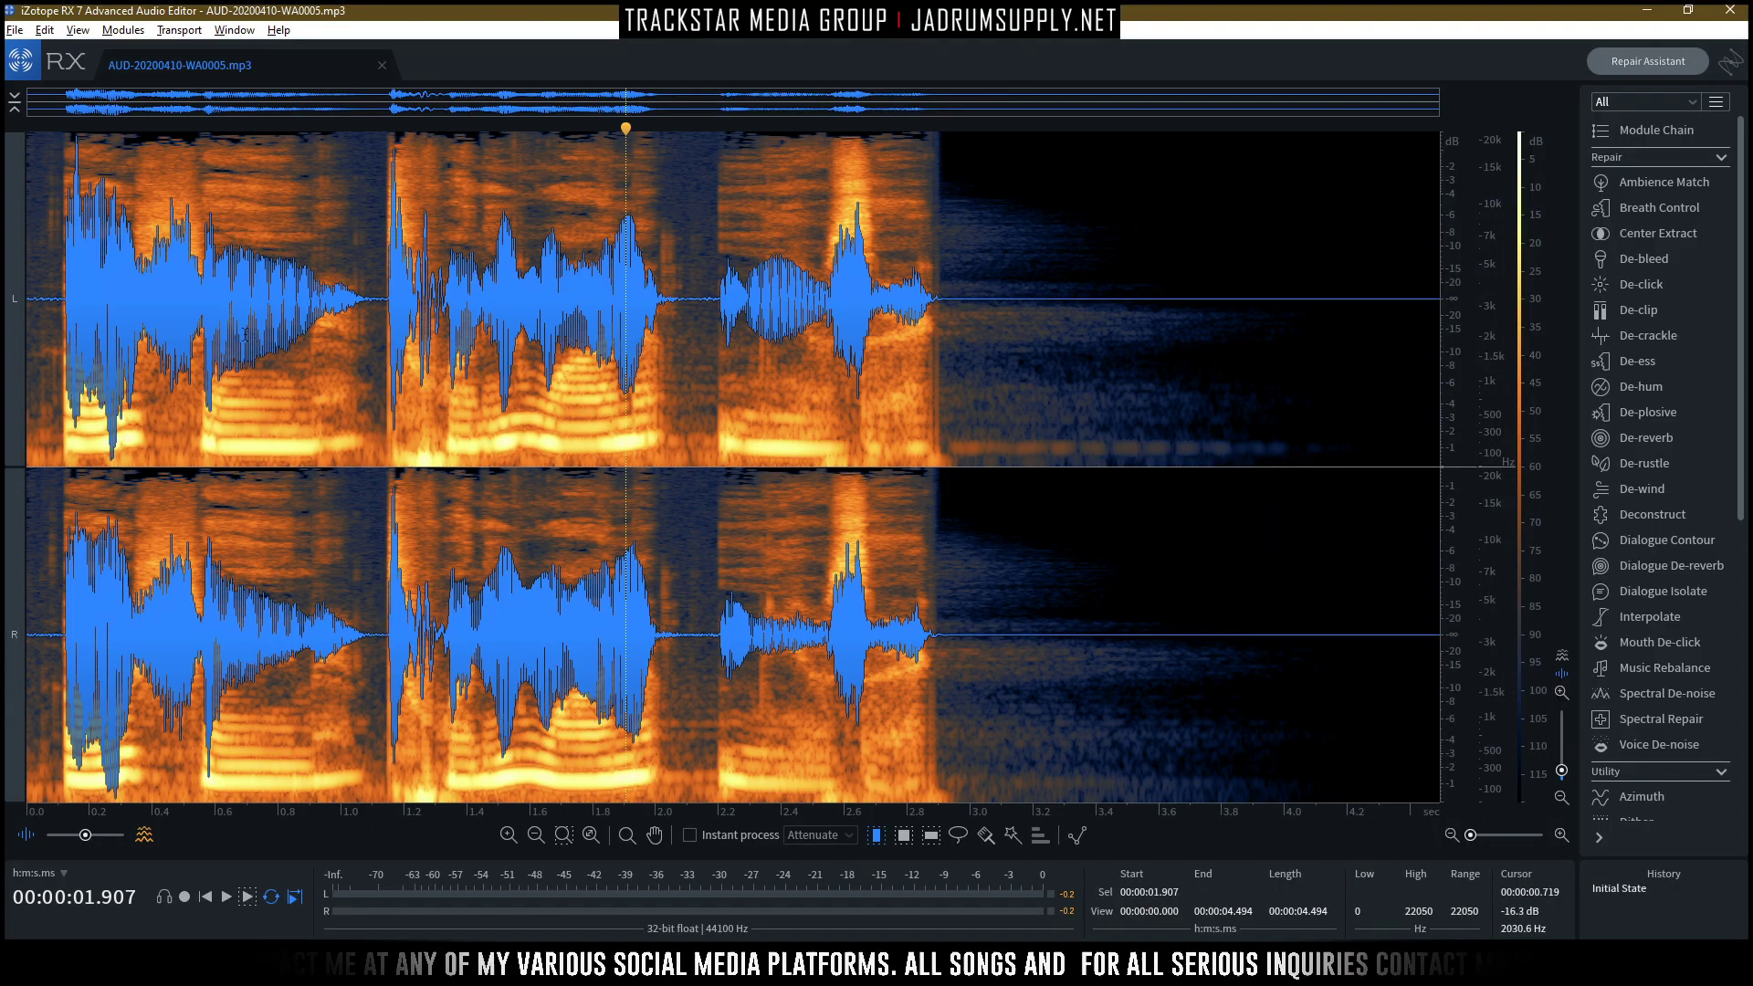
pyautogui.click(206, 897)
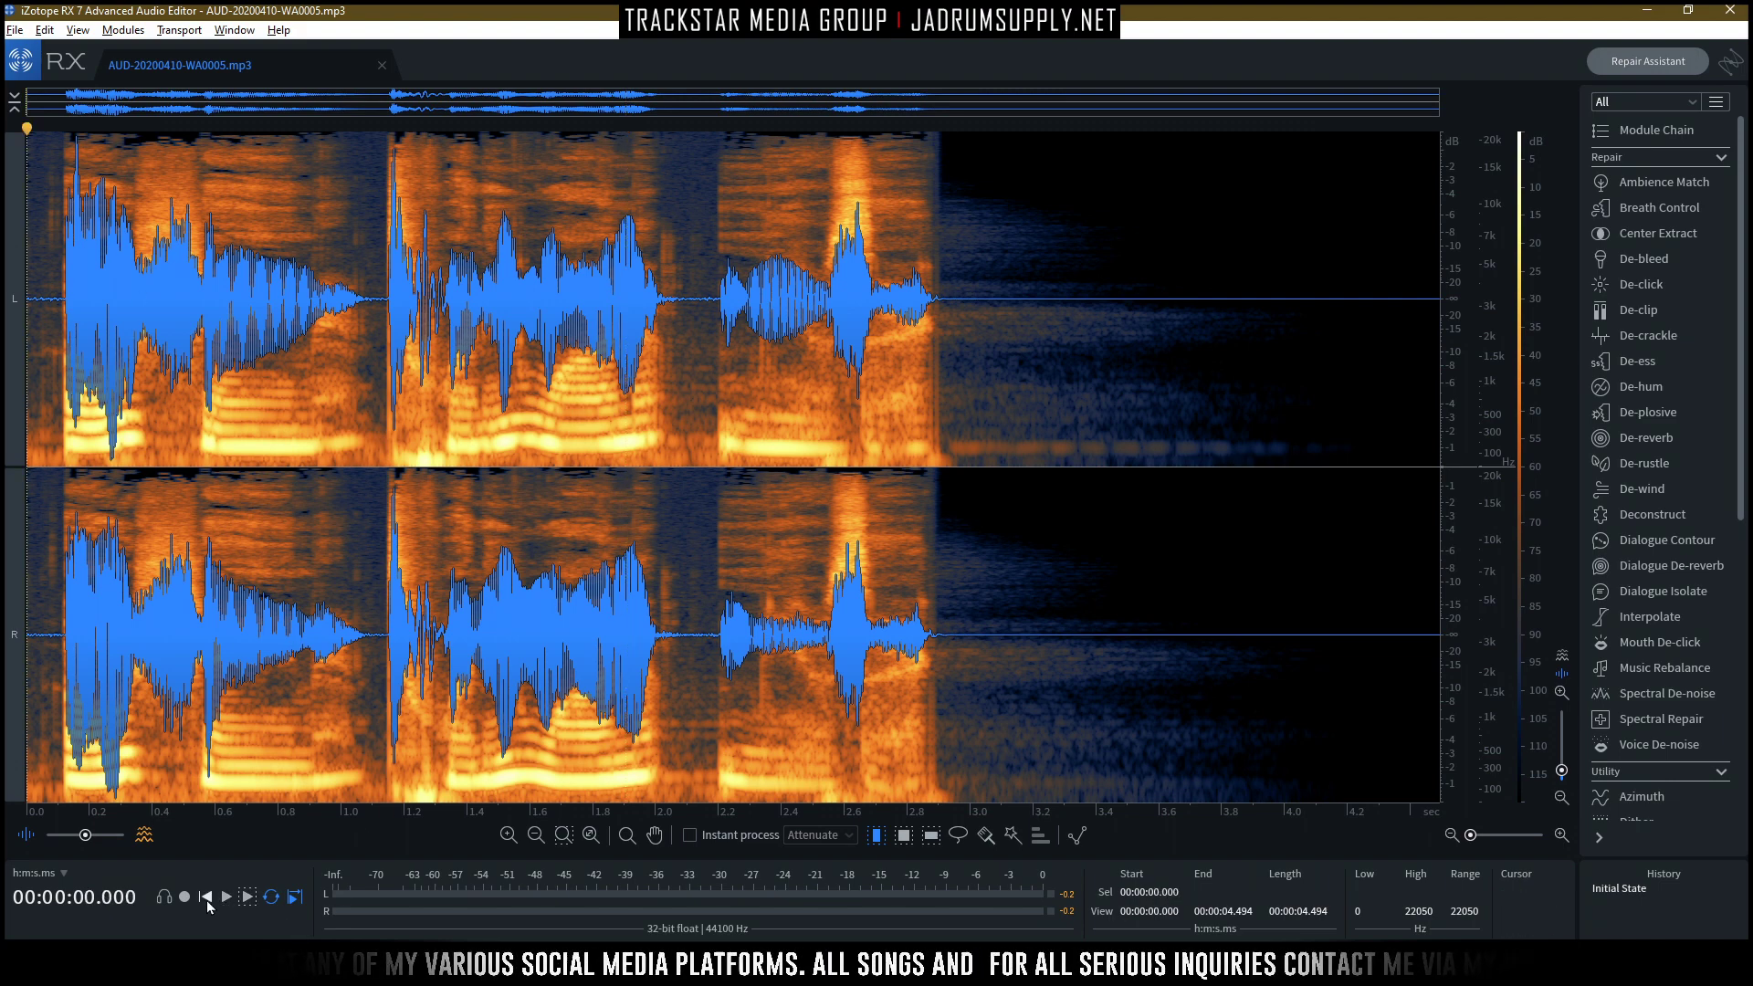
pyautogui.press('space')
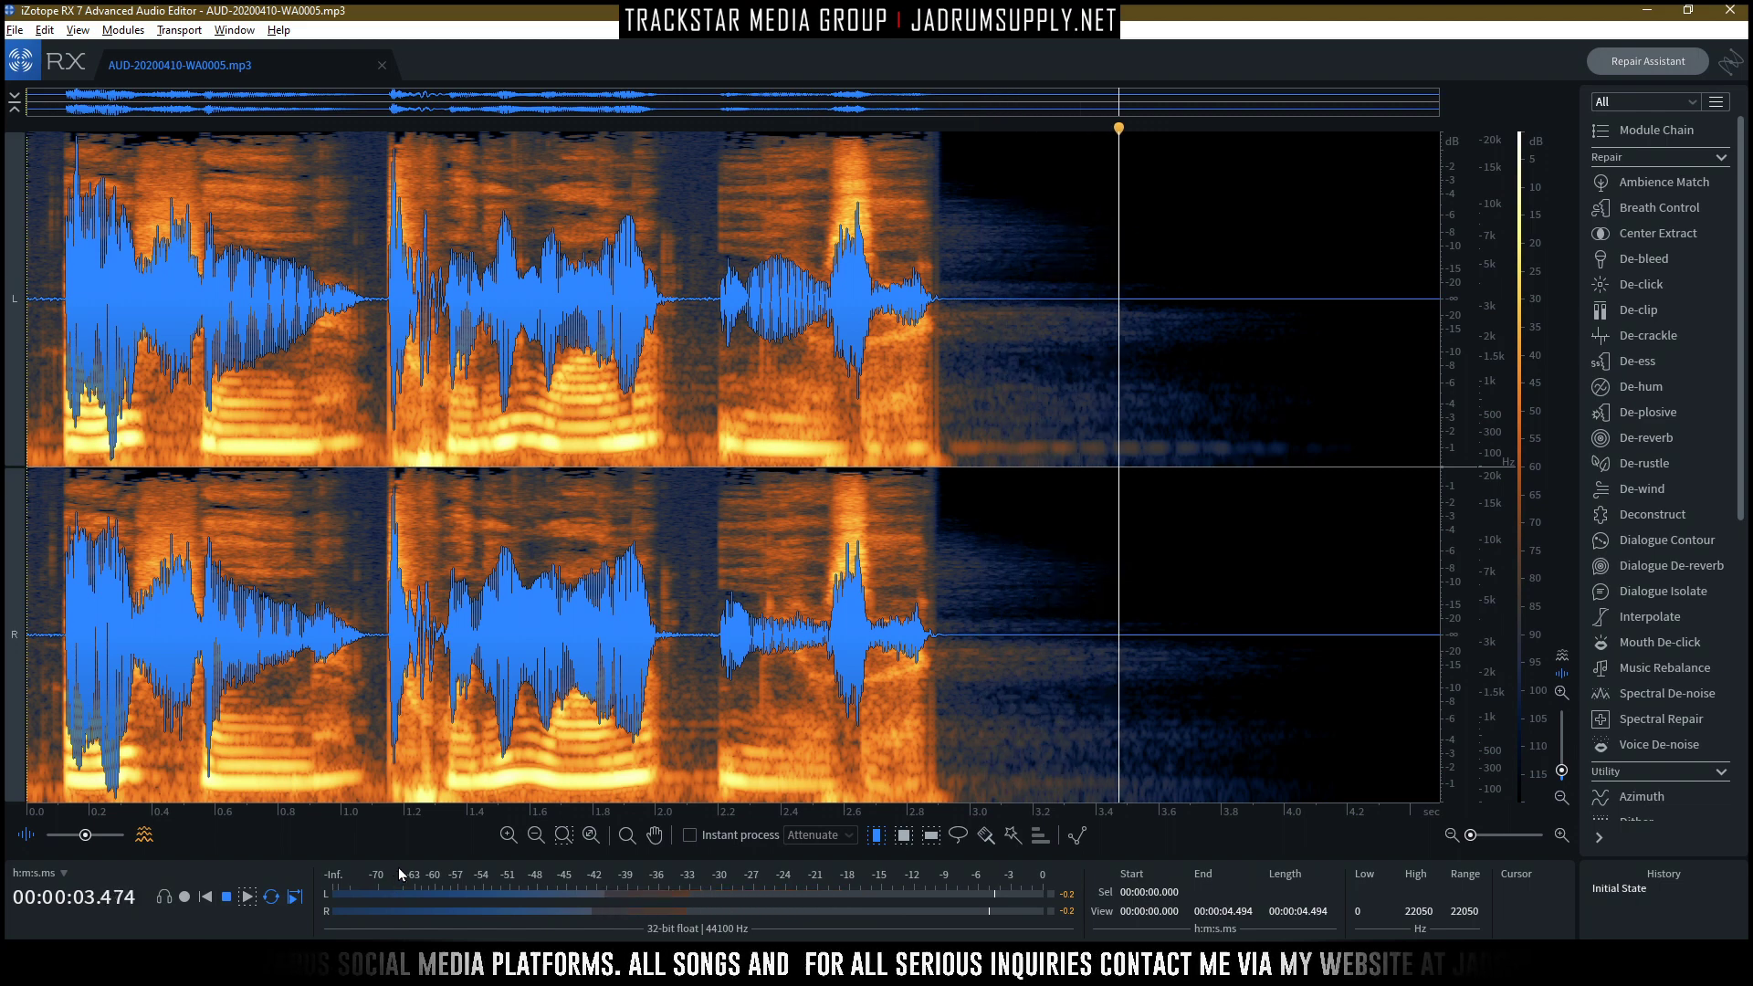
pyautogui.click(228, 897)
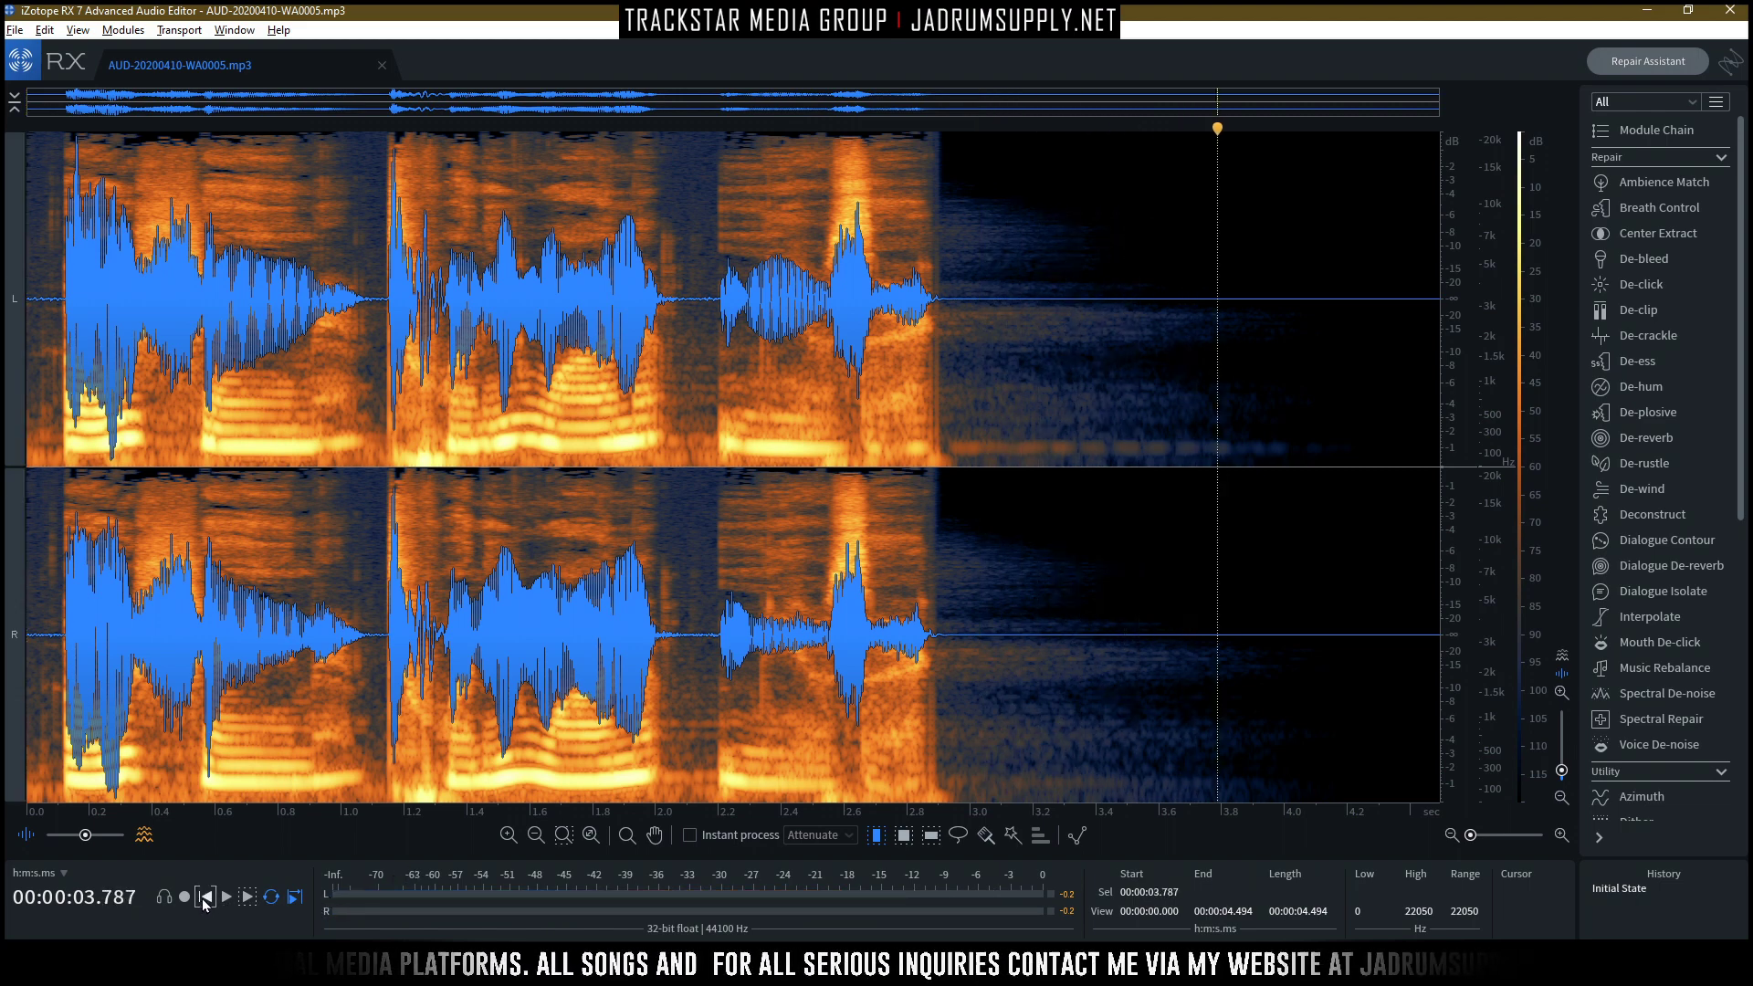
# Select the start of the second vocal phrase from about 1.09 to 1.44 s and play it.
pyautogui.click(370, 311)
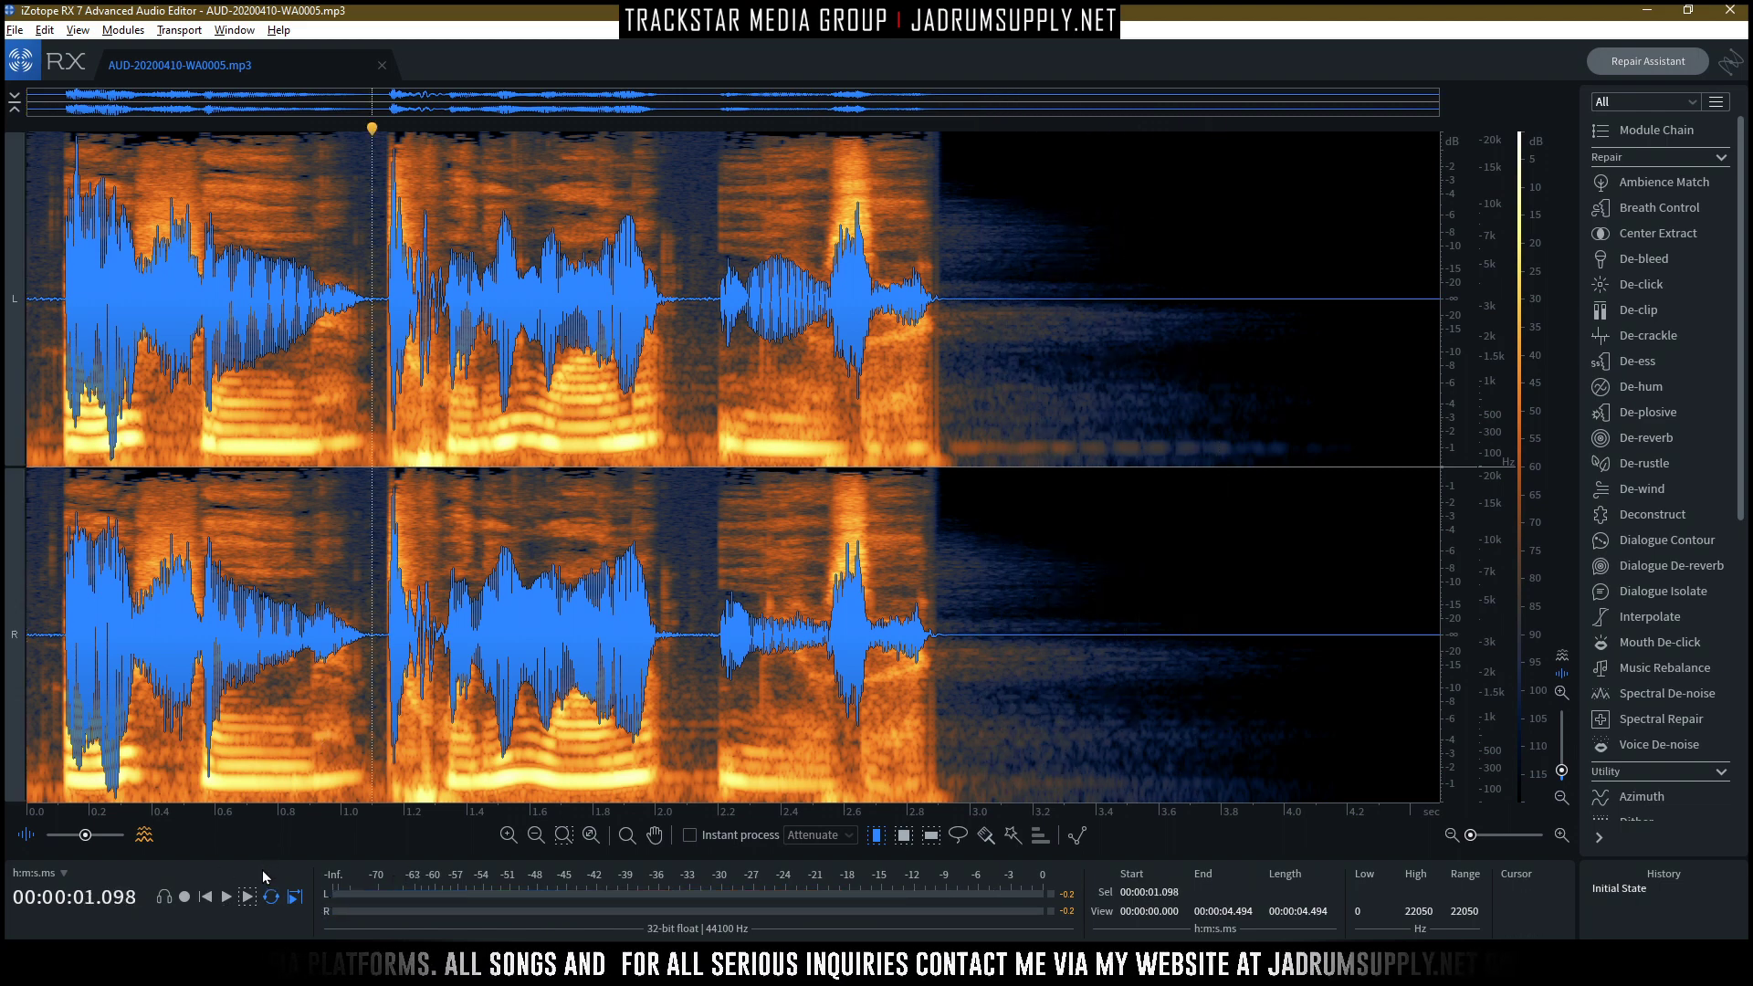
pyautogui.click(230, 899)
pyautogui.click(227, 897)
pyautogui.moveTo(369, 389); pyautogui.dragTo(477, 402)
pyautogui.press('space')
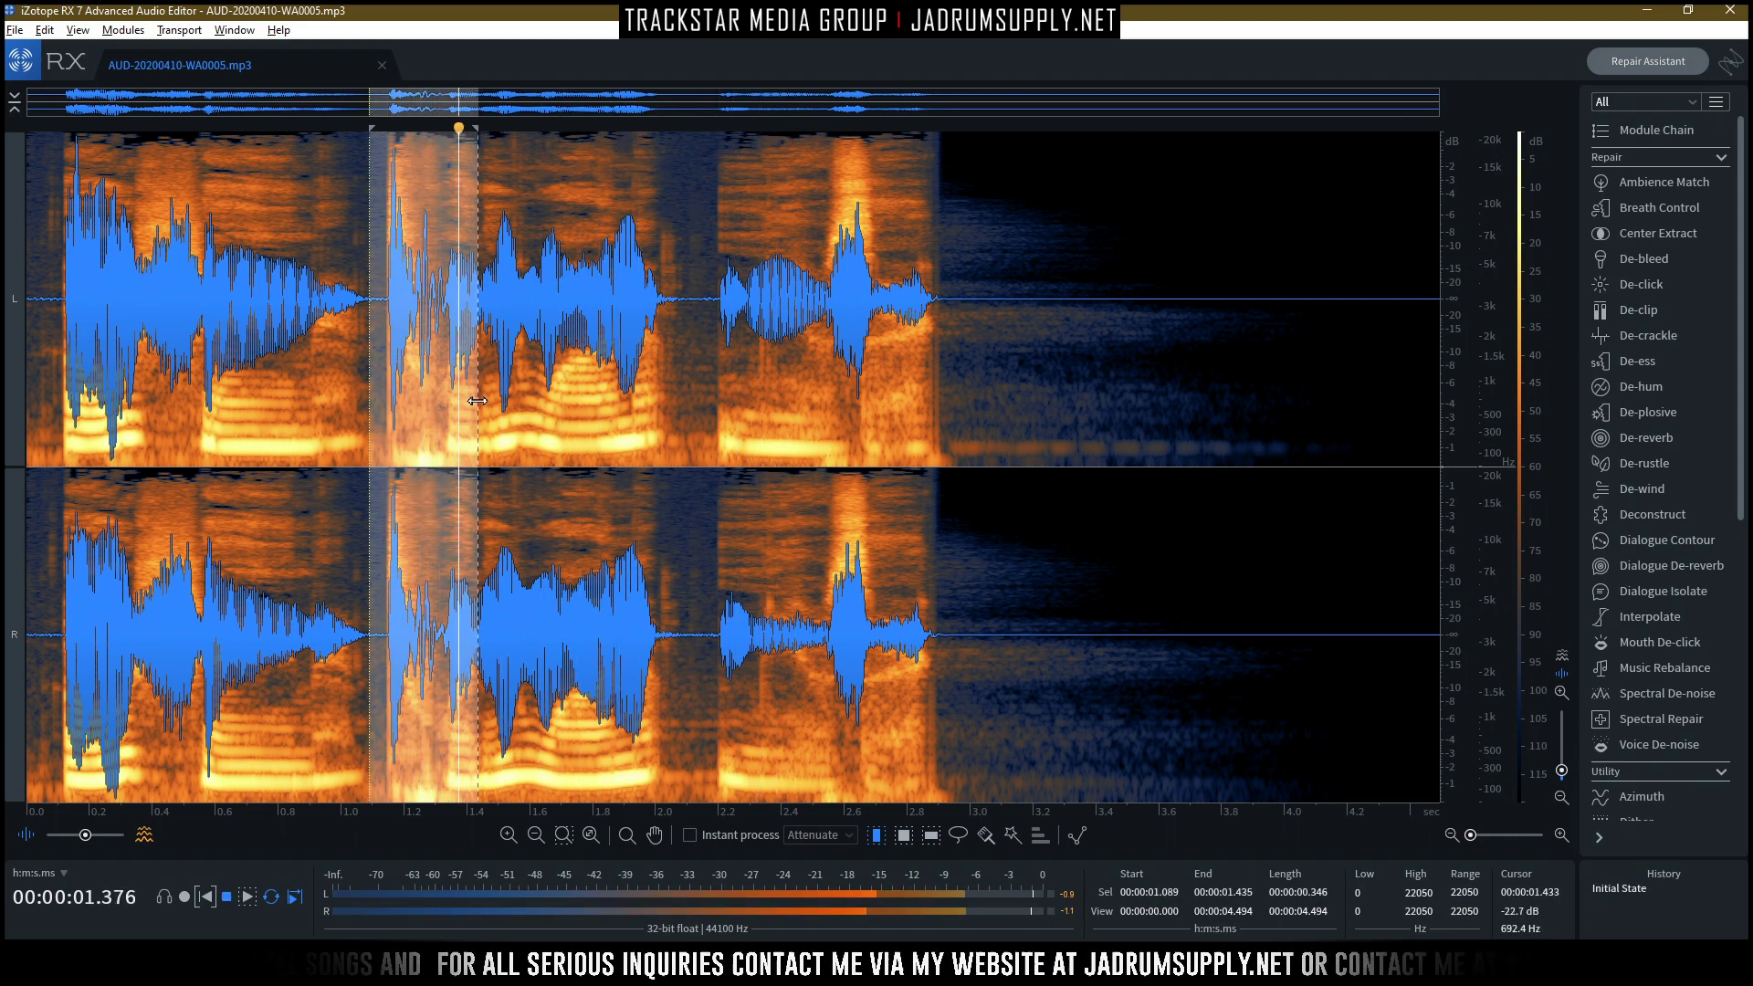
pyautogui.press('space')
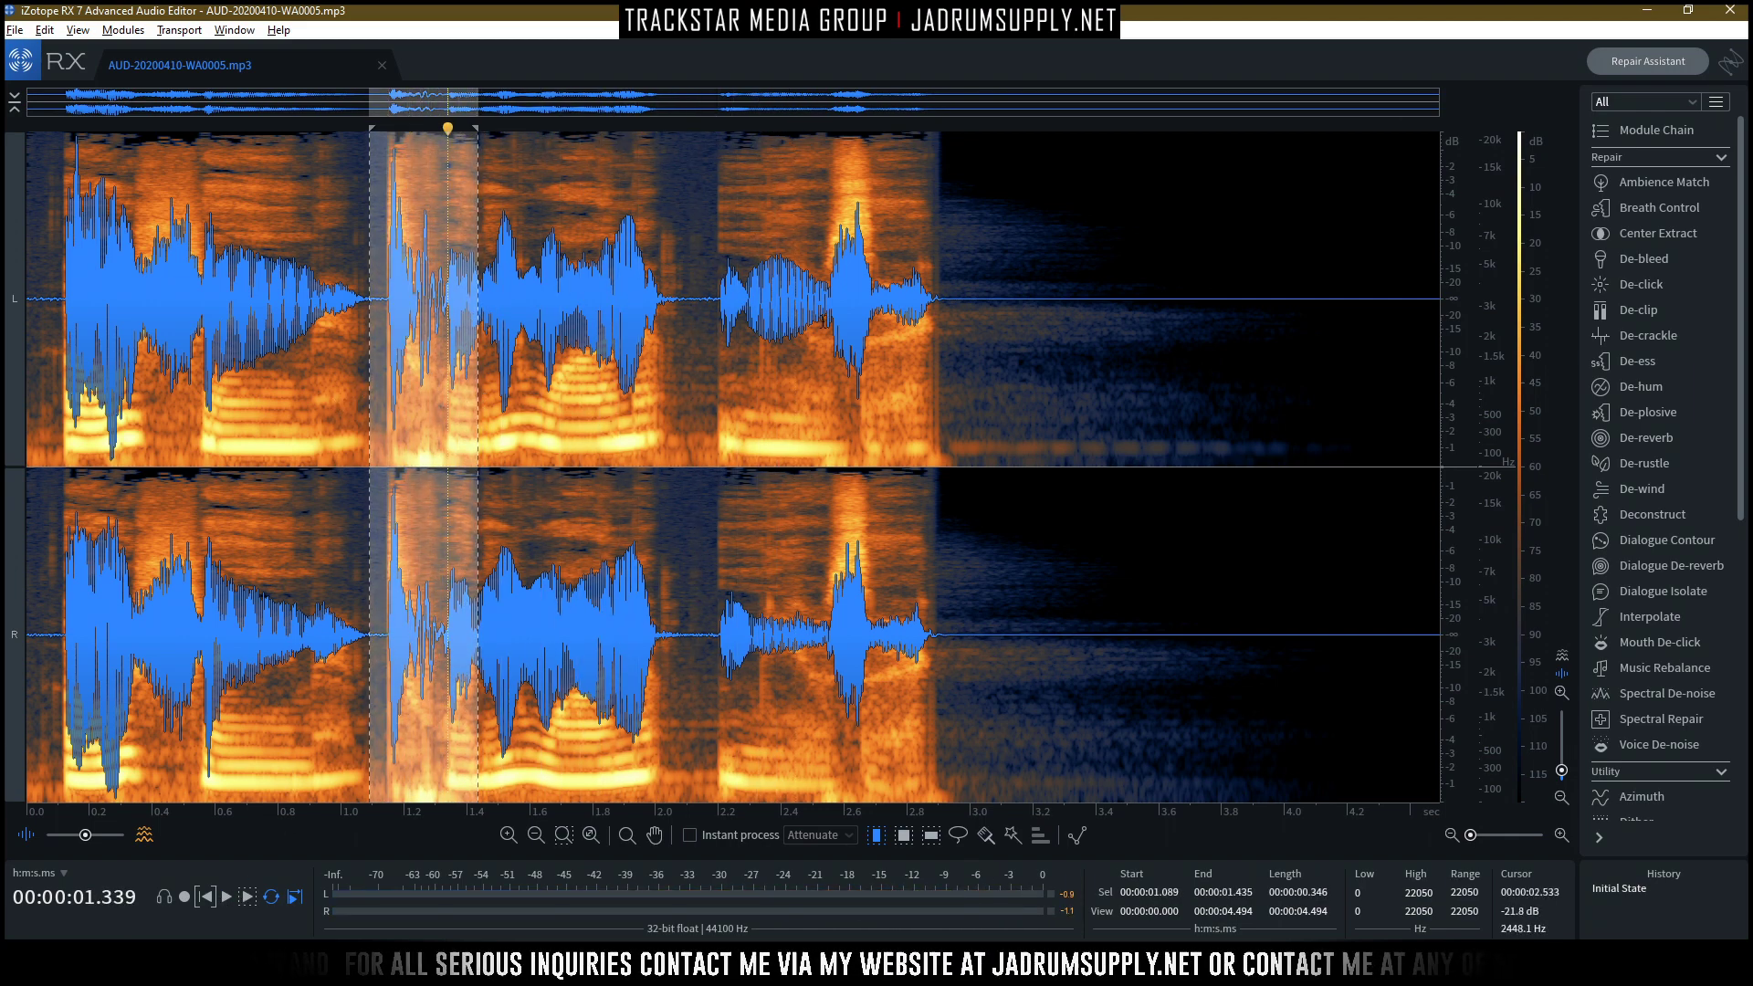
# Audition the third vocal phrase from about 2.17 to 3.03 s and select its loud burst from about 2.48 to 2.74 s.
pyautogui.moveTo(708, 347); pyautogui.dragTo(981, 342)
pyautogui.press('space')
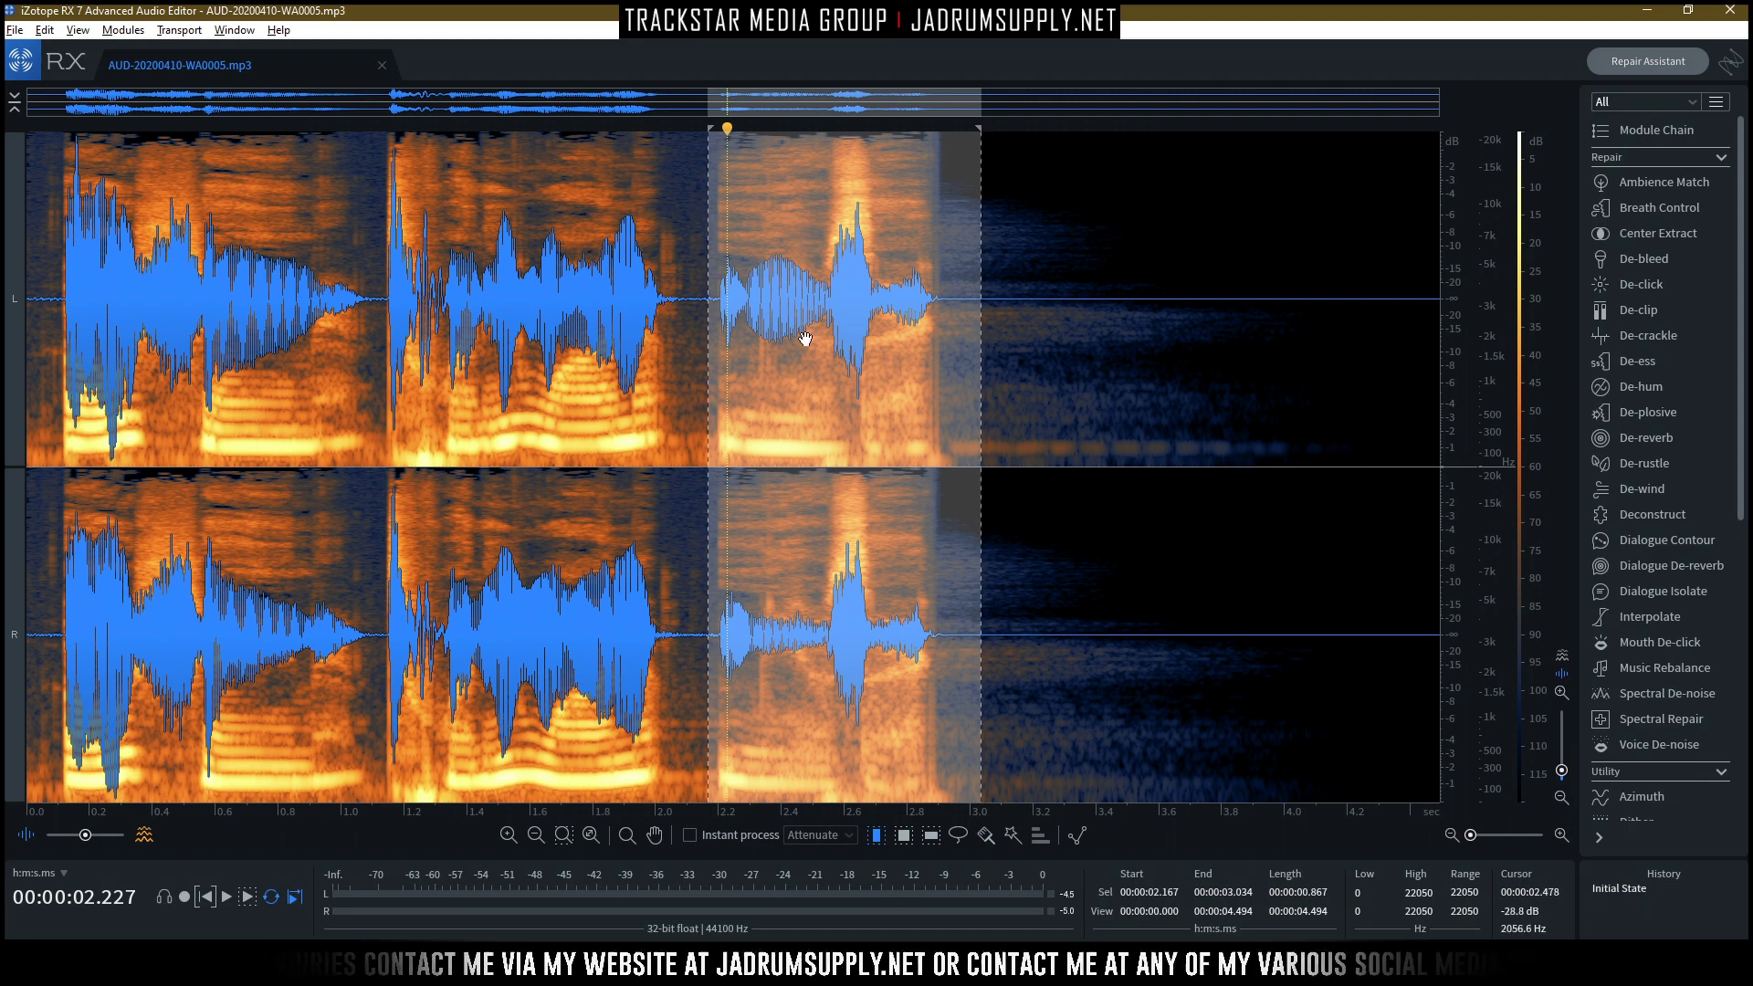
pyautogui.click(822, 420)
pyautogui.moveTo(807, 385); pyautogui.dragTo(887, 389)
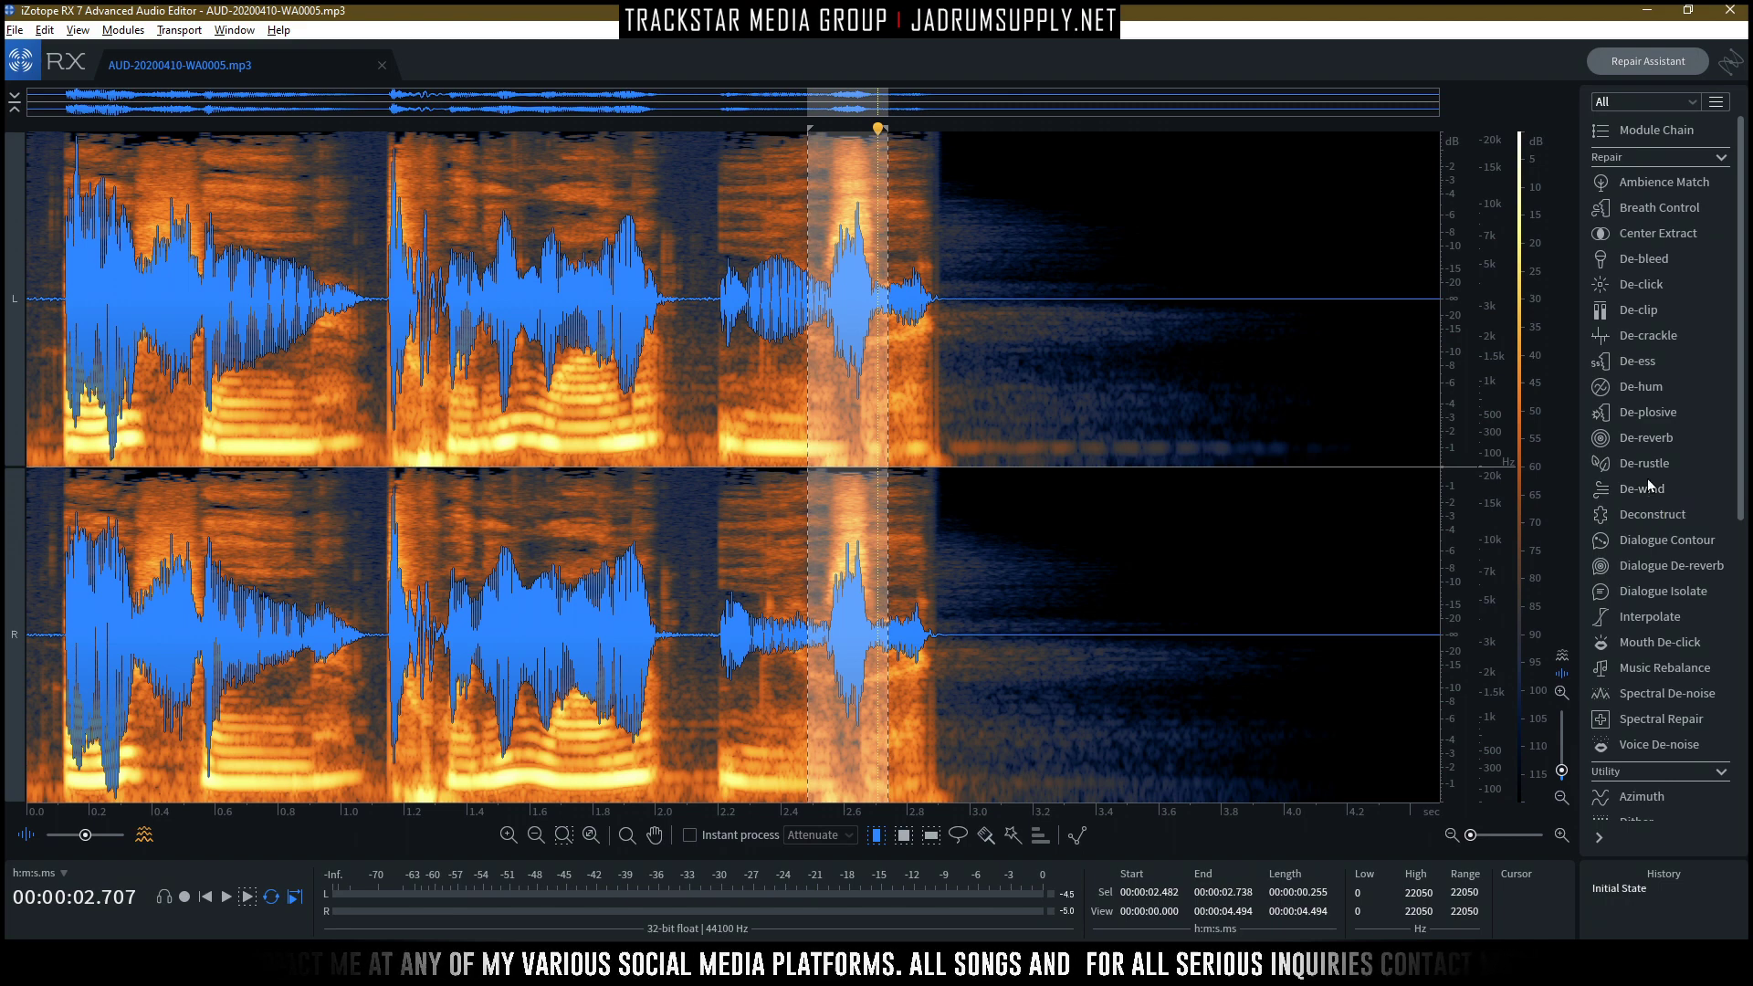
# Open the De-plosive module over the silent end of the clip and audition the audio from about 1.10 to 1.58 s.
pyautogui.click(1640, 414)
pyautogui.moveTo(1328, 48); pyautogui.dragTo(1141, 364)
pyautogui.moveTo(371, 275); pyautogui.dragTo(525, 294)
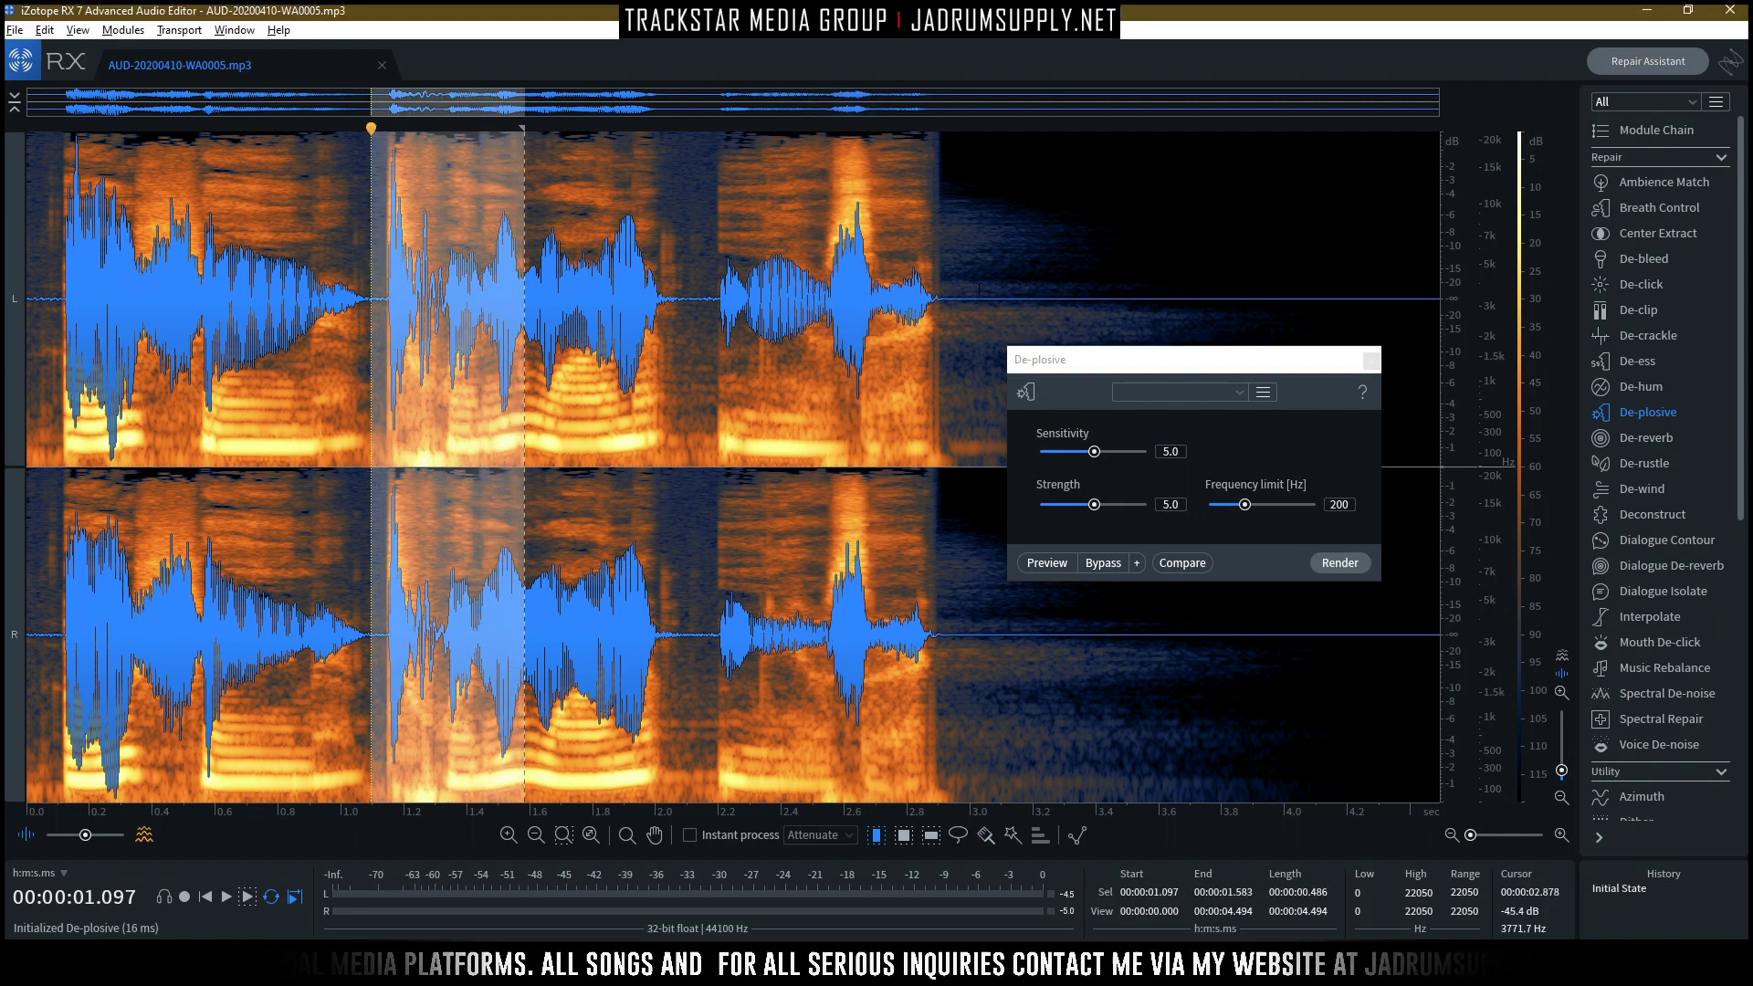
pyautogui.moveTo(1138, 381); pyautogui.dragTo(1123, 315)
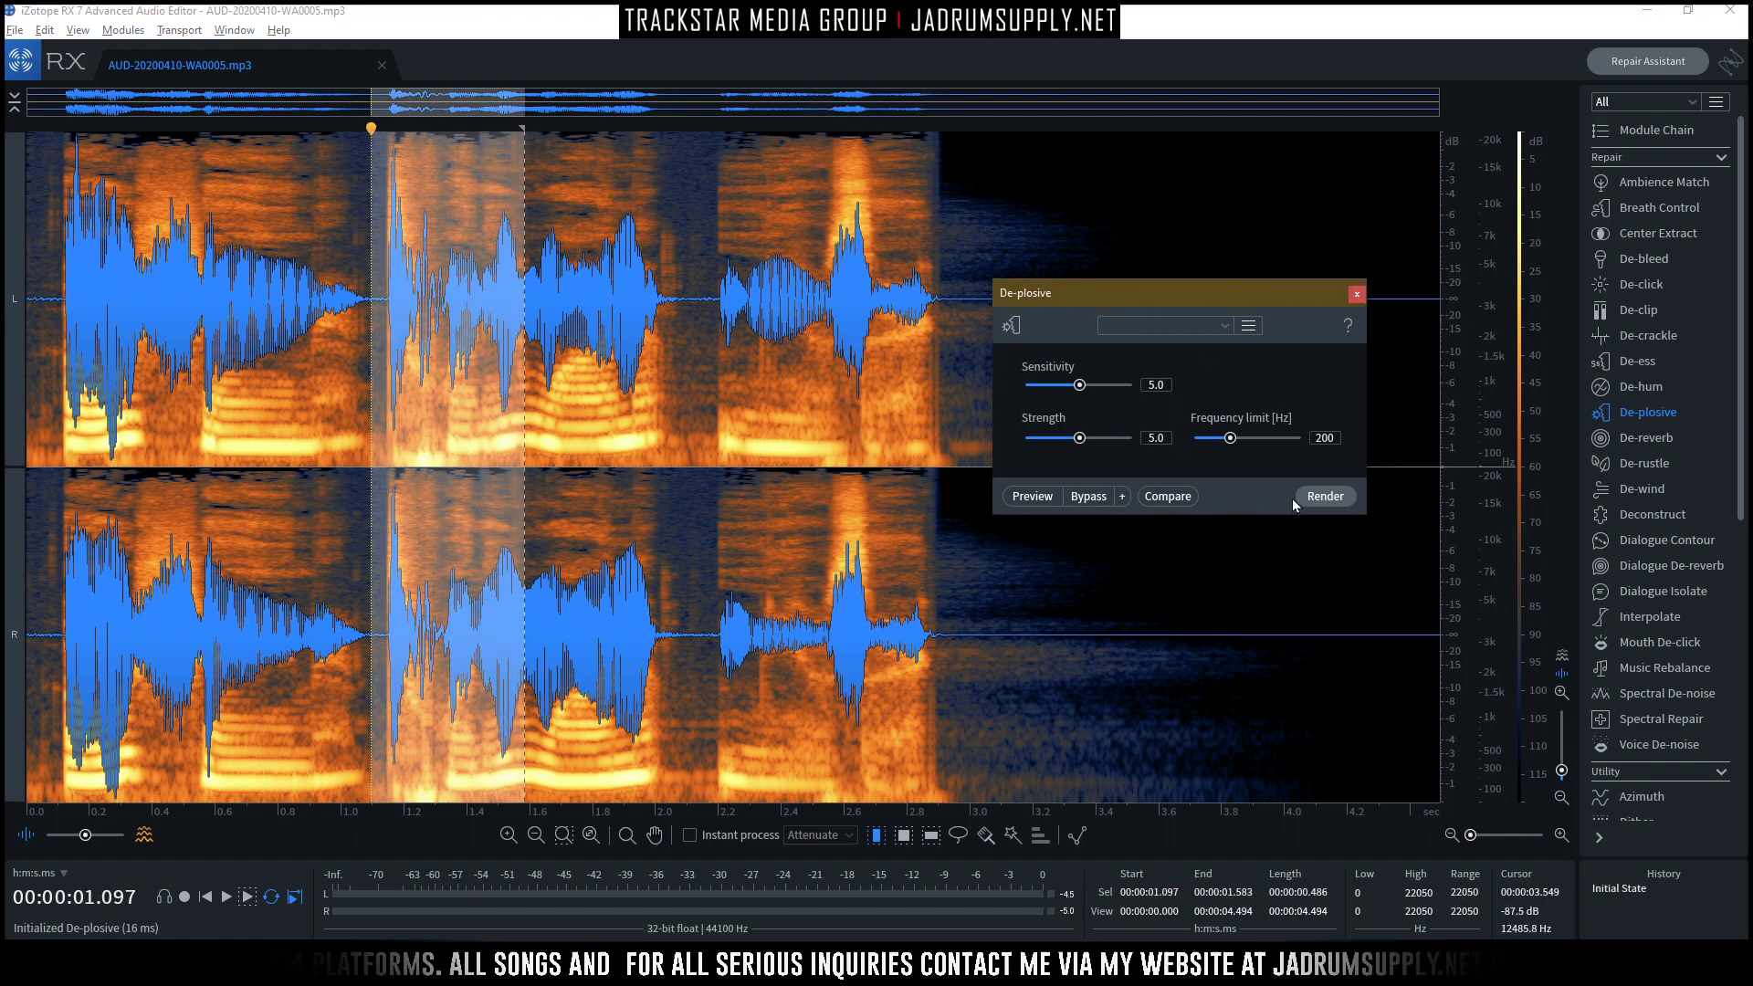
pyautogui.press('space')
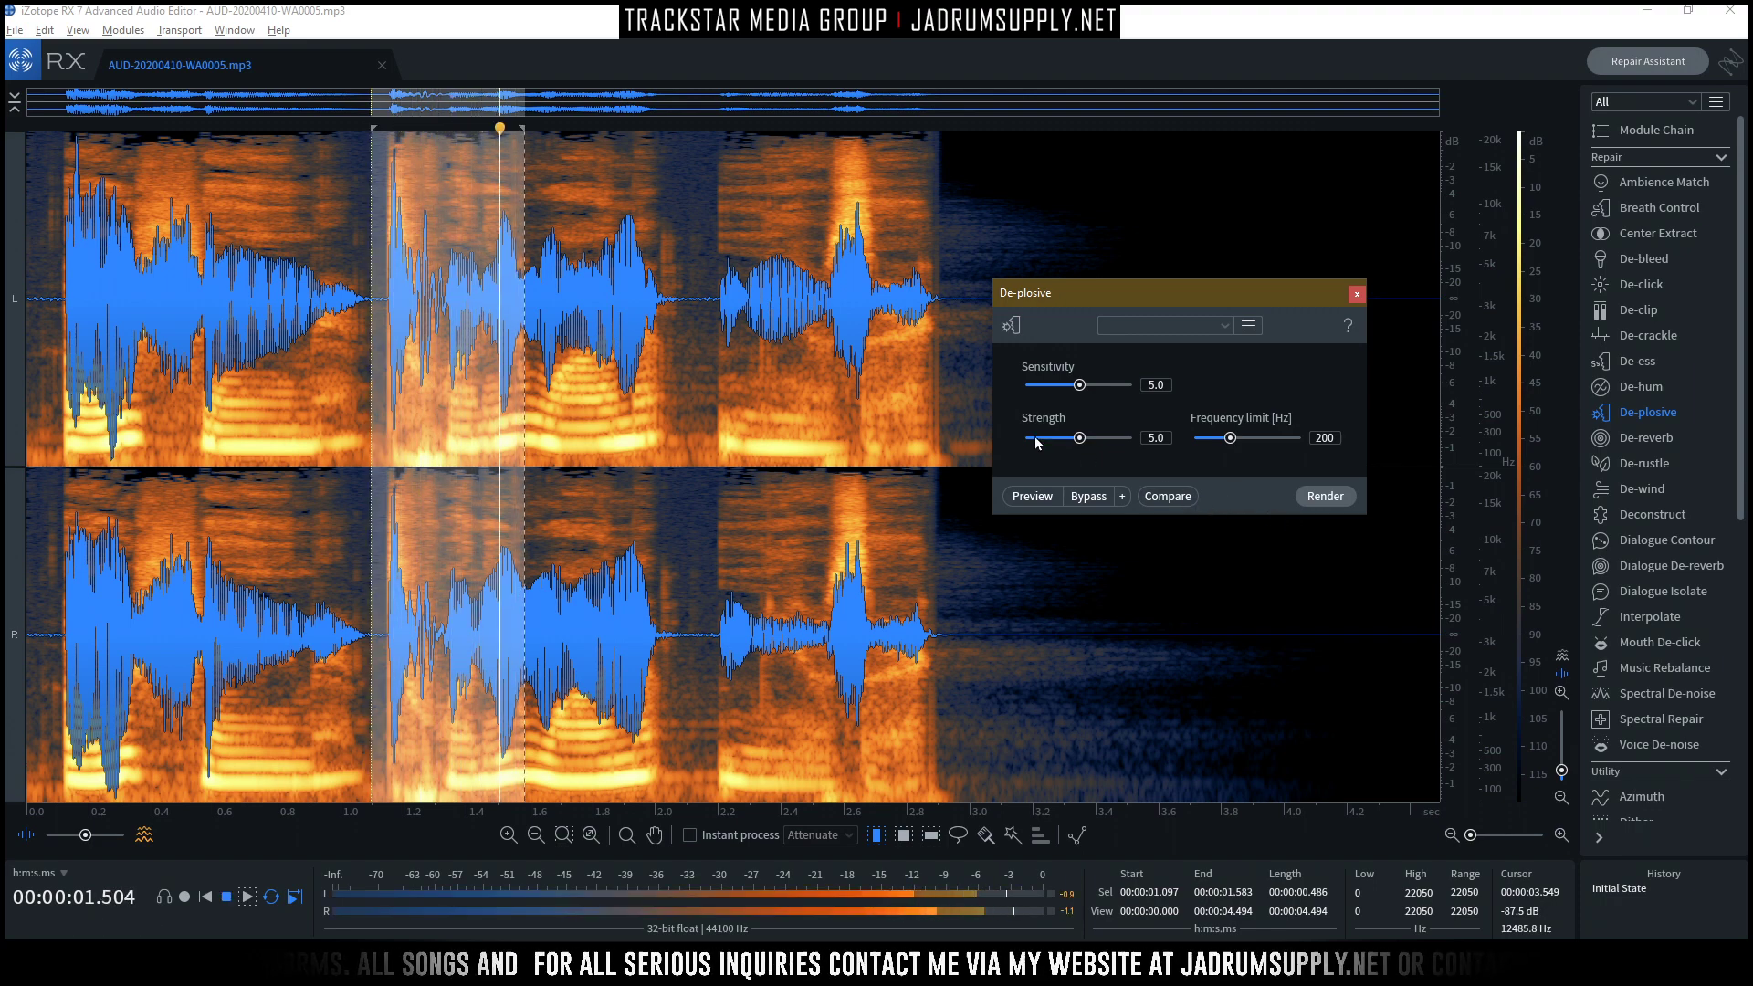
pyautogui.press('space')
# Select the whole second vocal phrase on both channels, from about 1.14 to 2.08 s, and play it.
pyautogui.moveTo(525, 274); pyautogui.dragTo(668, 204)
pyautogui.press('space')
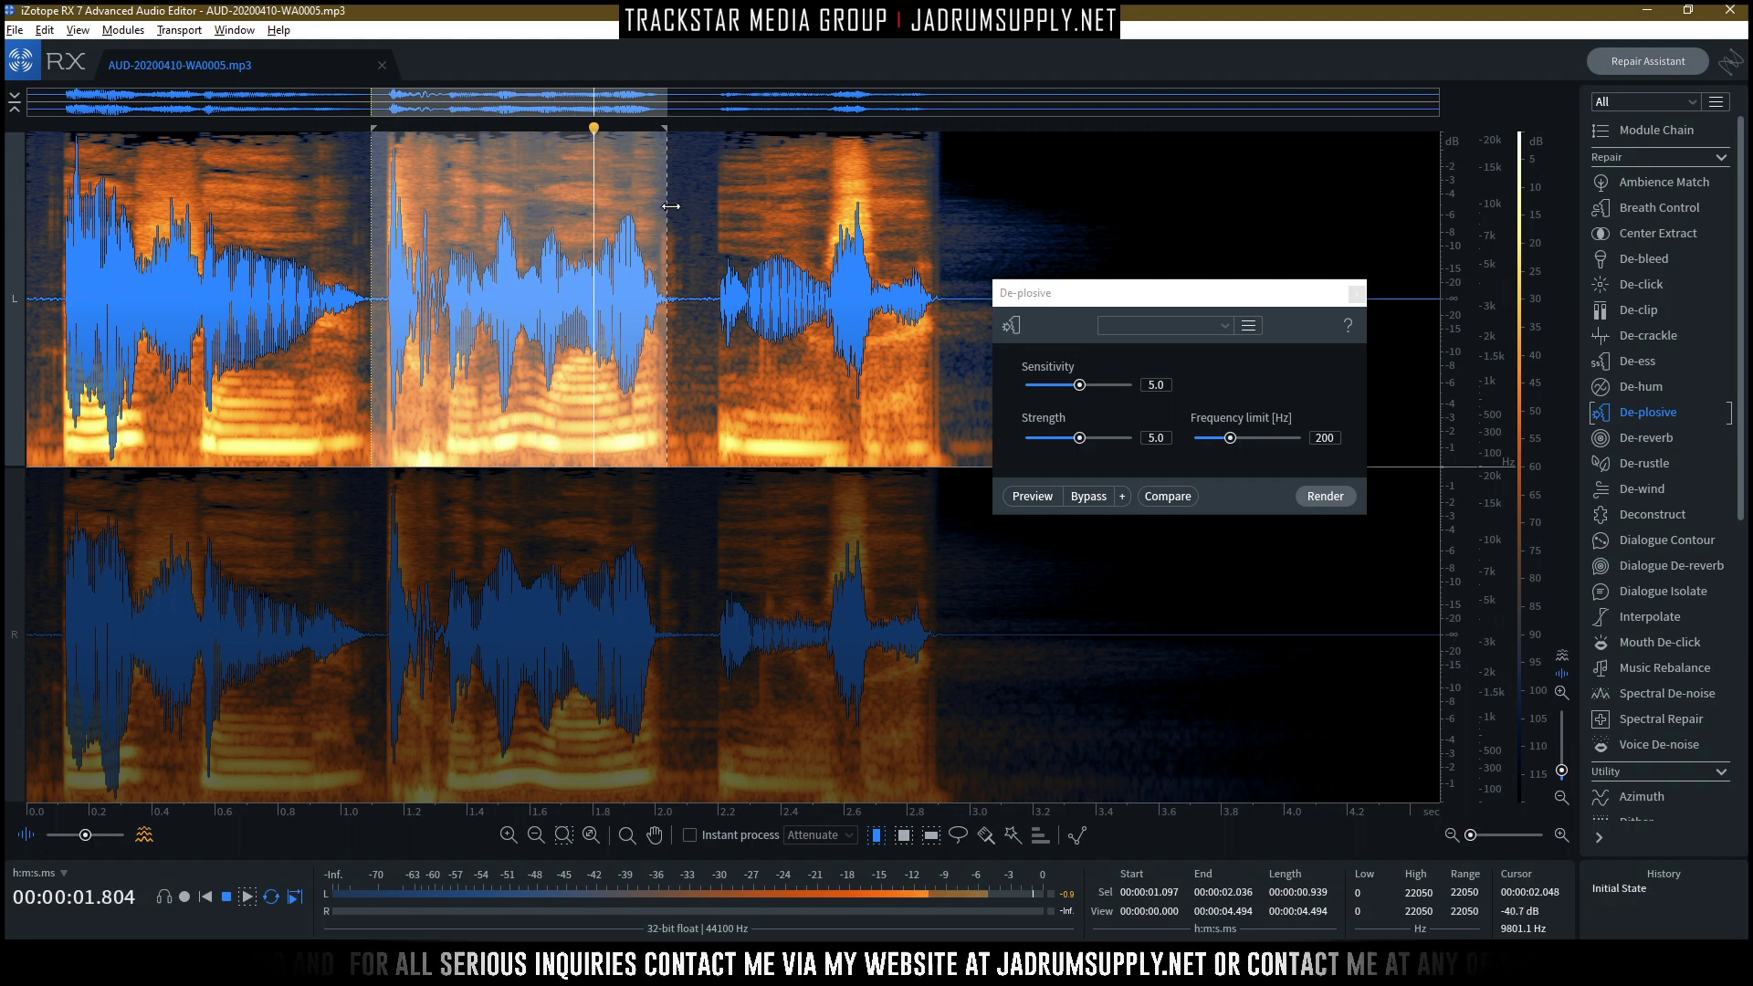
pyautogui.click(594, 457)
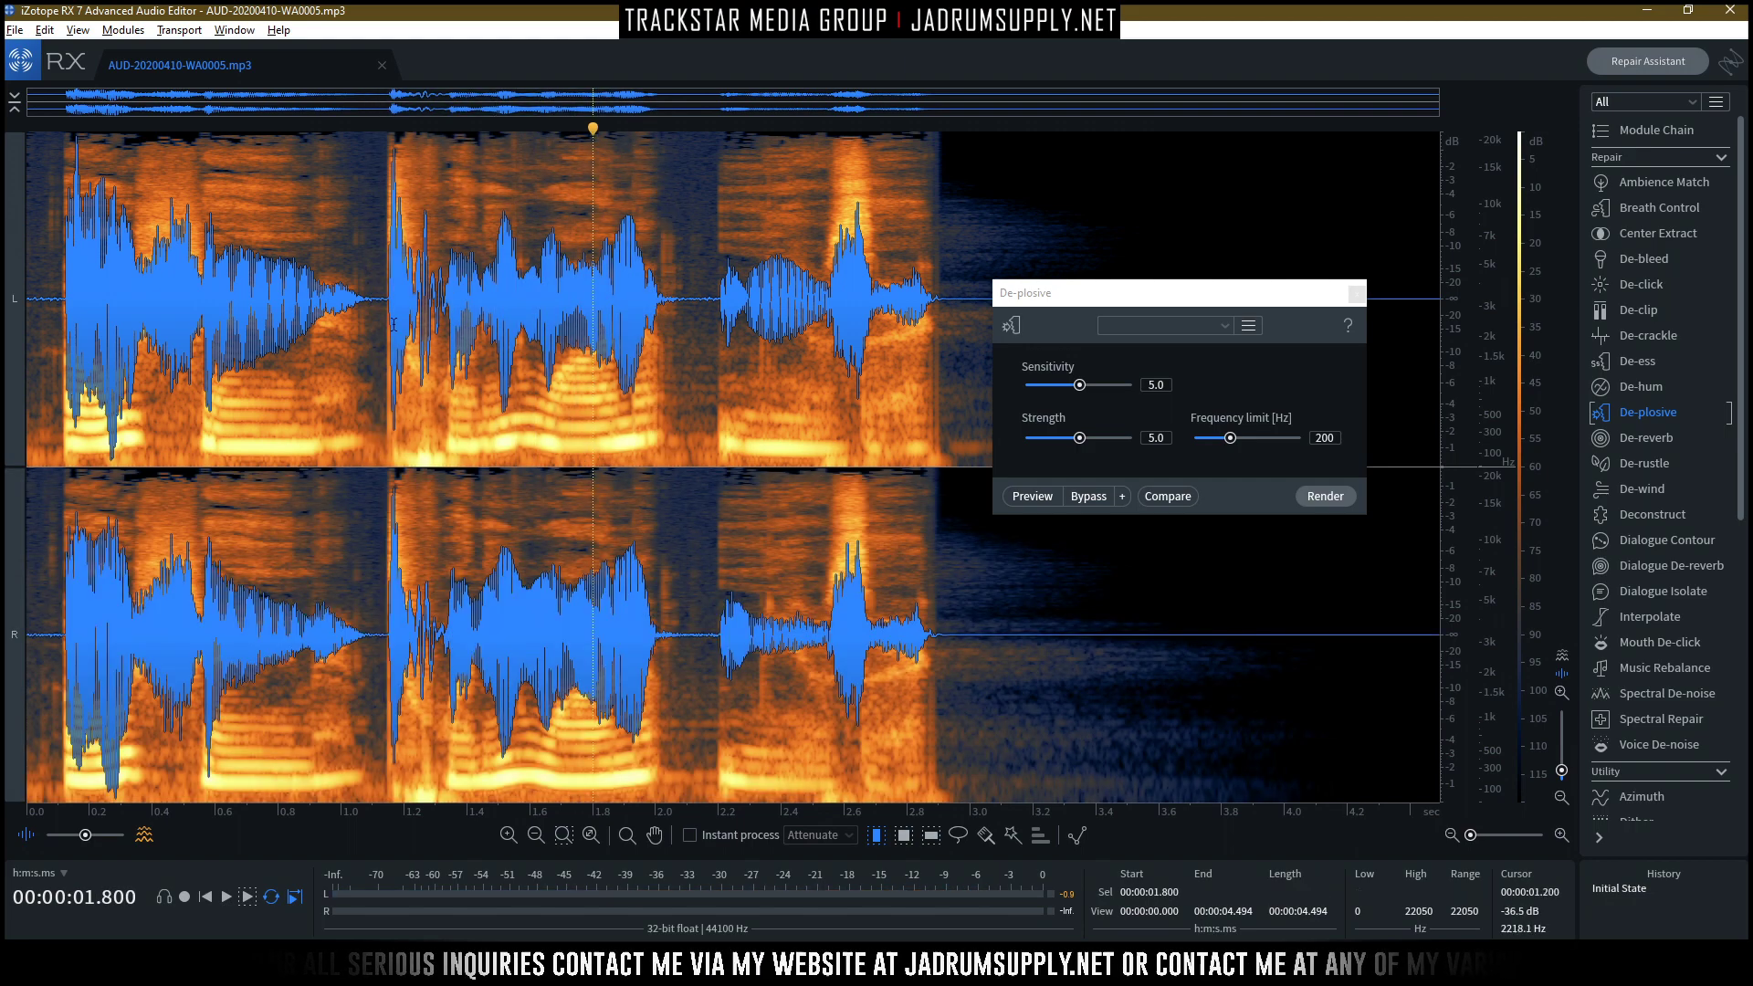
pyautogui.moveTo(382, 390); pyautogui.dragTo(681, 402)
pyautogui.press('space')
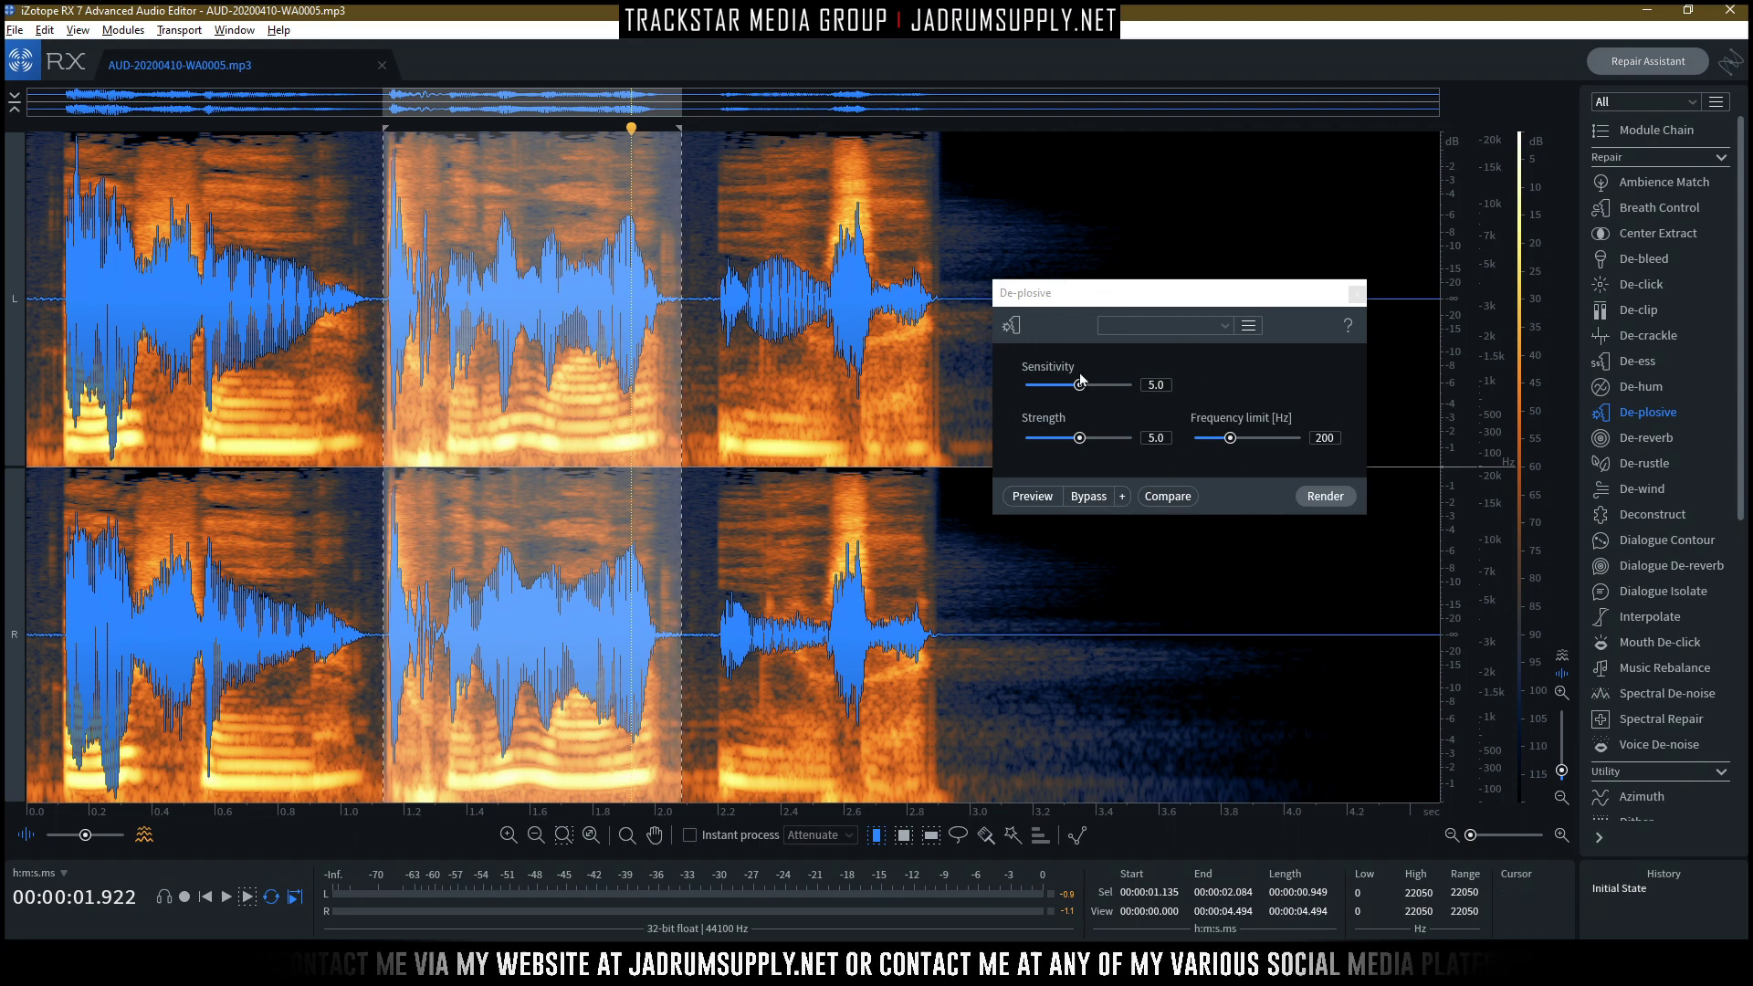
# Preview De-plosive on the second phrase with its default settings and compare it with the unprocessed playback.
pyautogui.click(1042, 493)
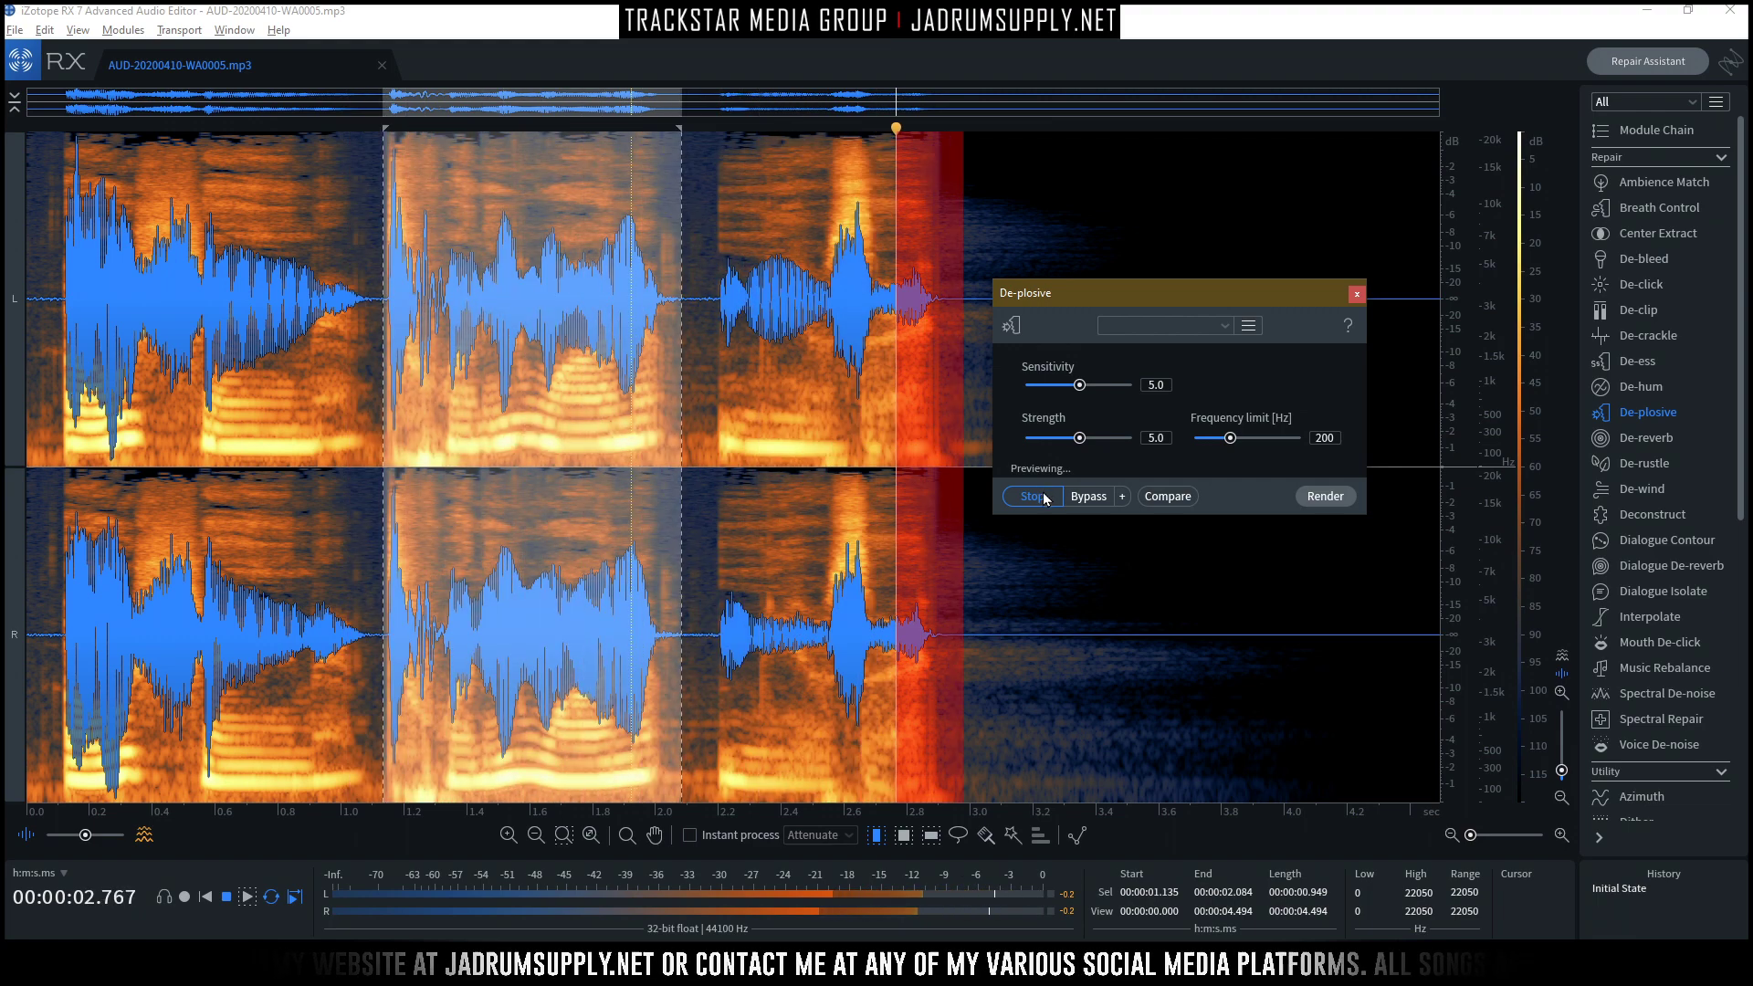
pyautogui.click(1041, 496)
pyautogui.press('space')
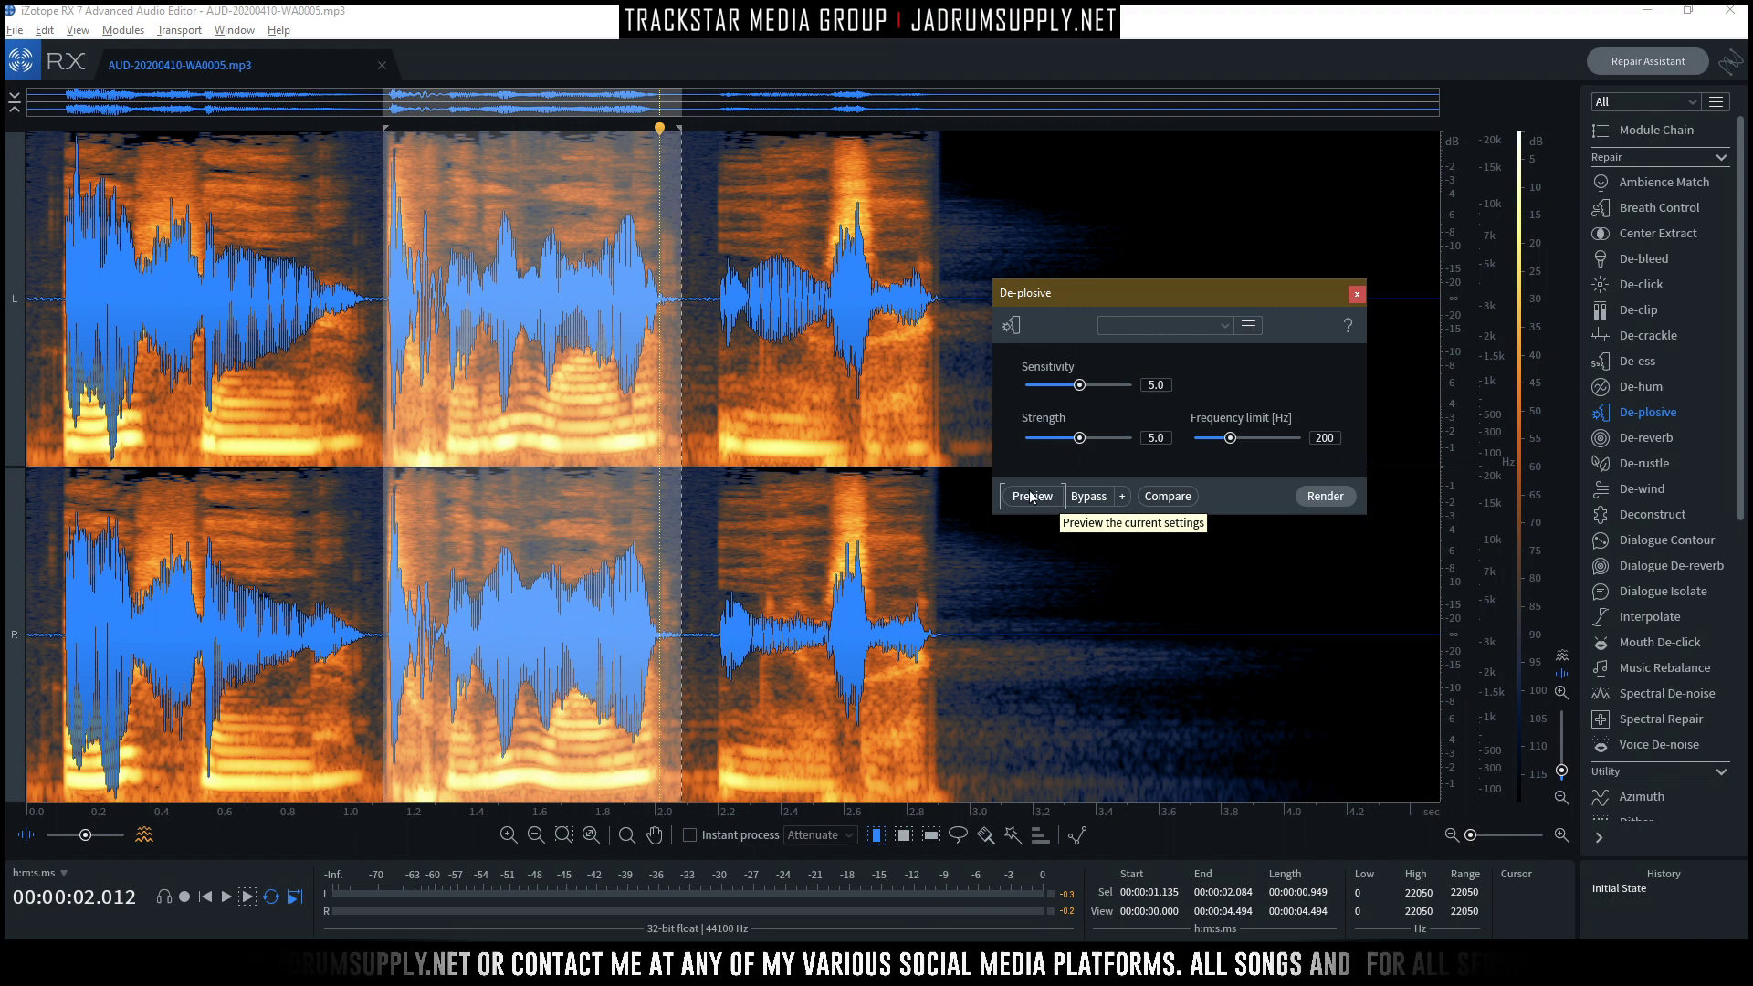
pyautogui.click(1035, 498)
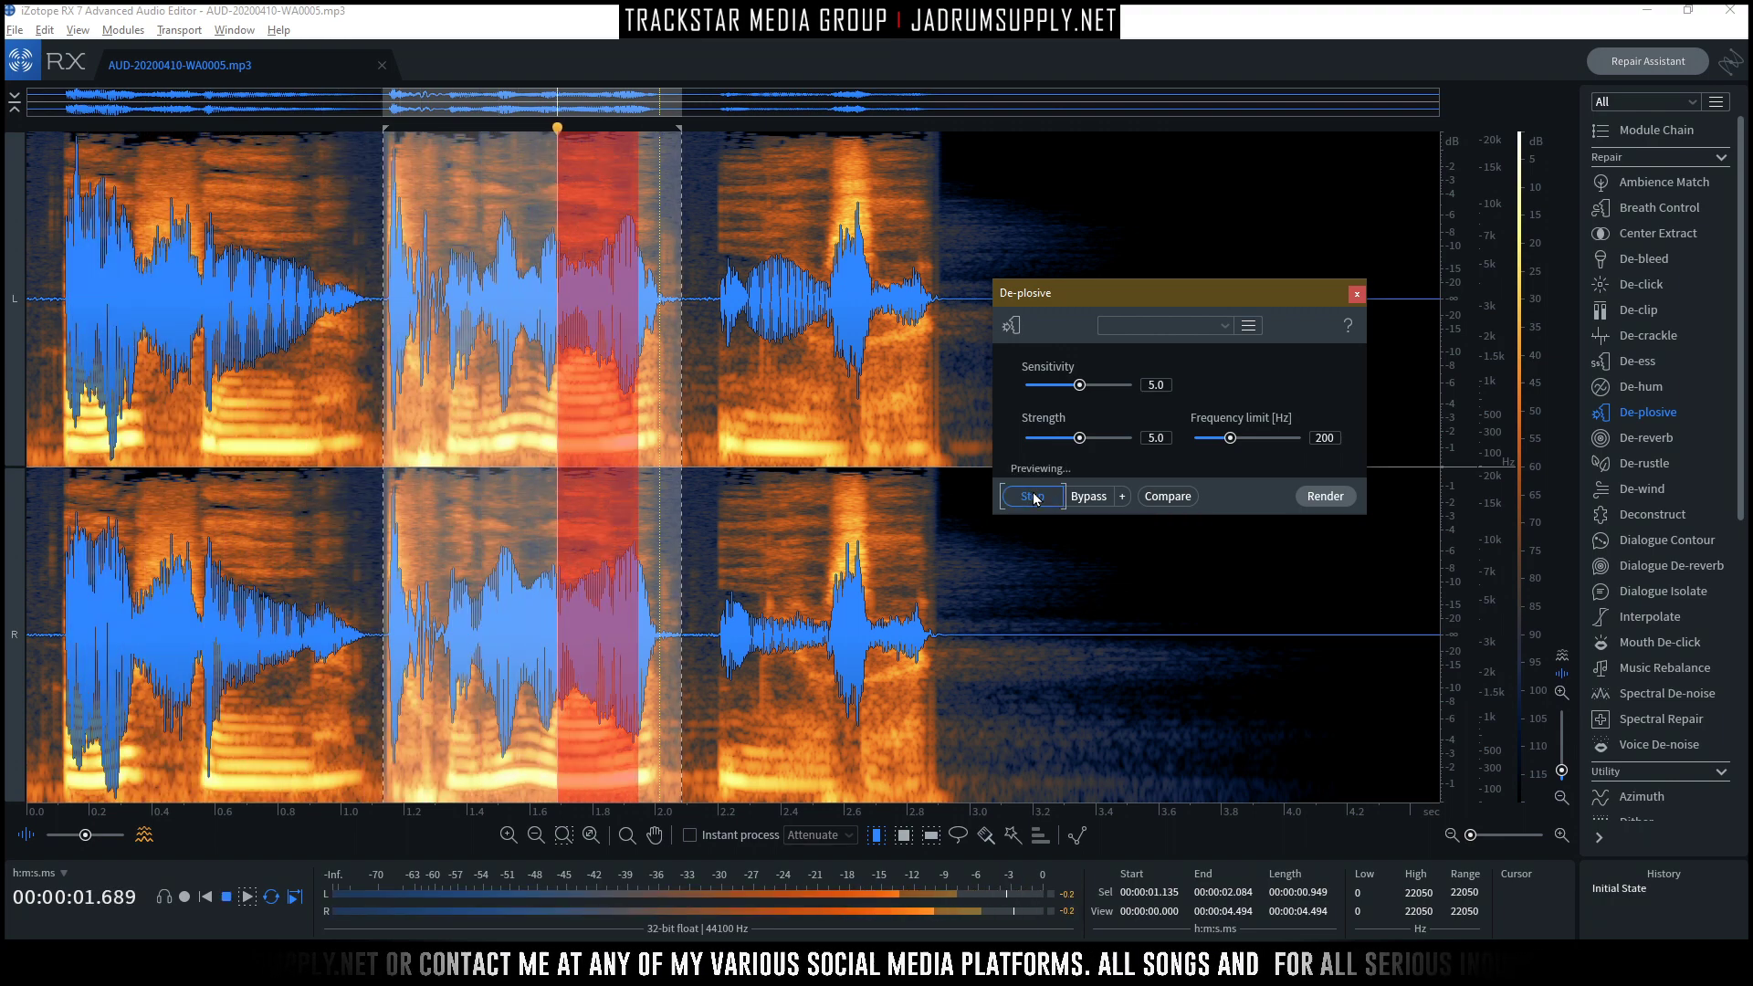
pyautogui.click(1043, 496)
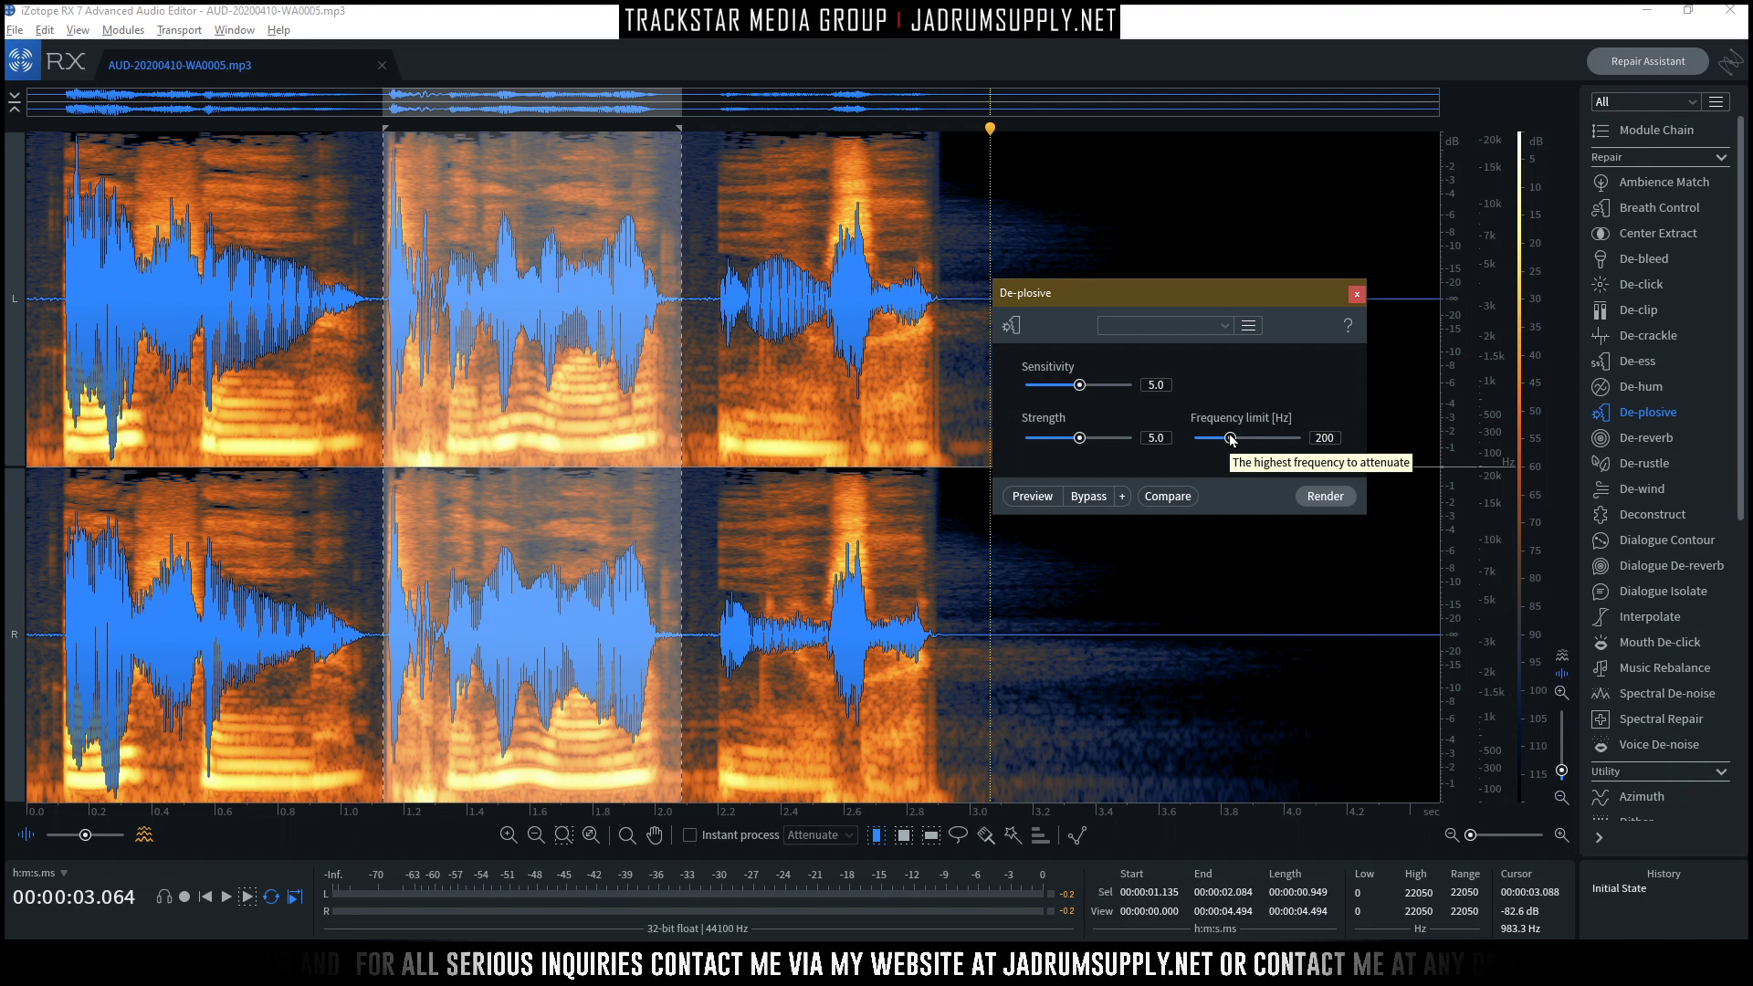
# Lower De-plosive's frequency limit to 169 Hz and briefly check the spectrogram without the waveform overlay.
pyautogui.moveTo(1230, 439); pyautogui.dragTo(1227, 439)
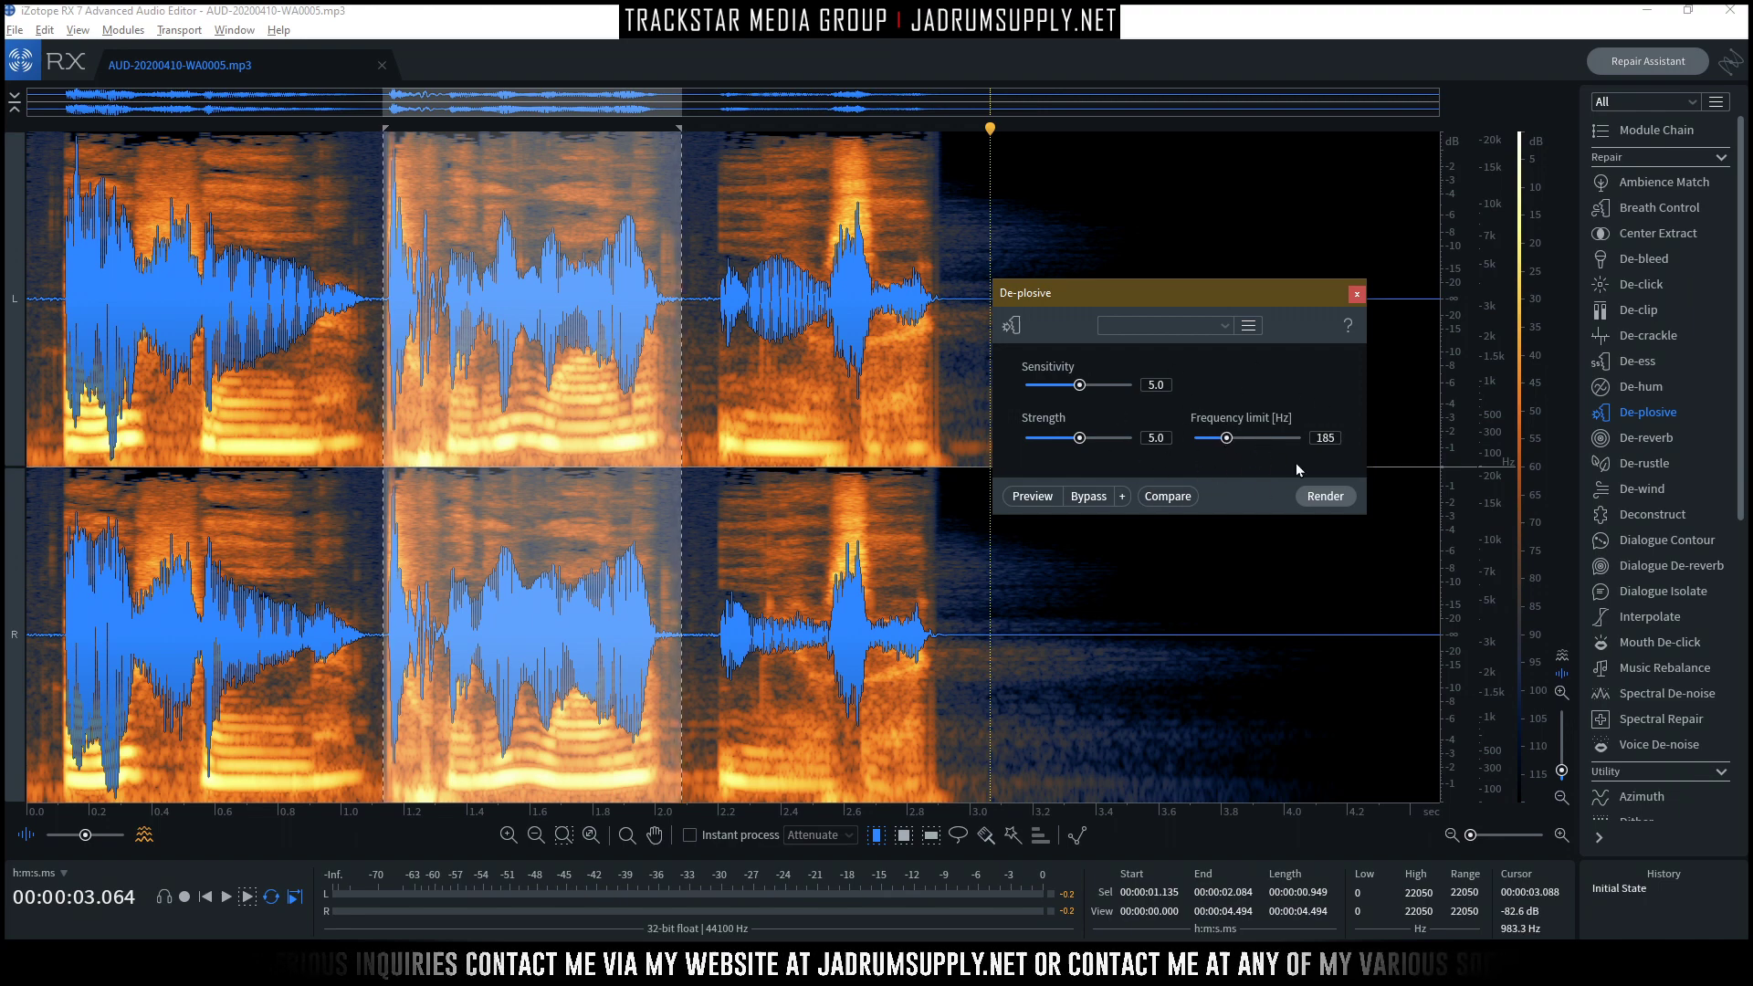
pyautogui.moveTo(1228, 442); pyautogui.dragTo(1226, 442)
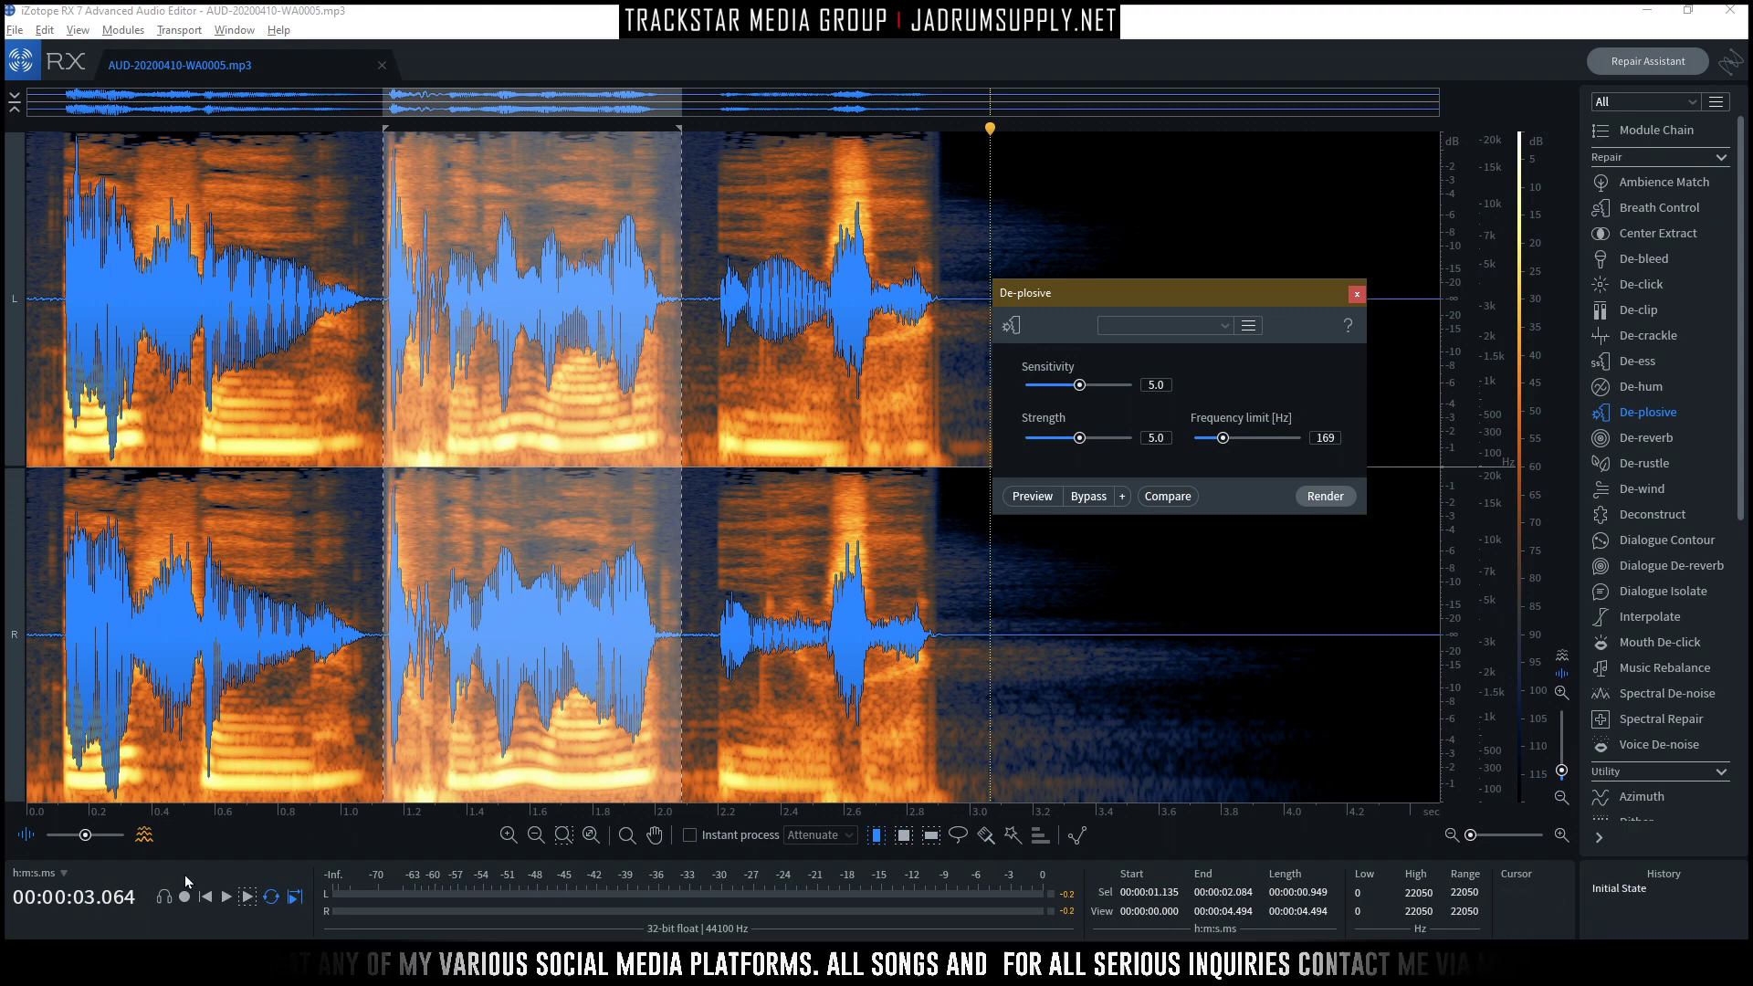
pyautogui.moveTo(86, 835); pyautogui.dragTo(191, 833)
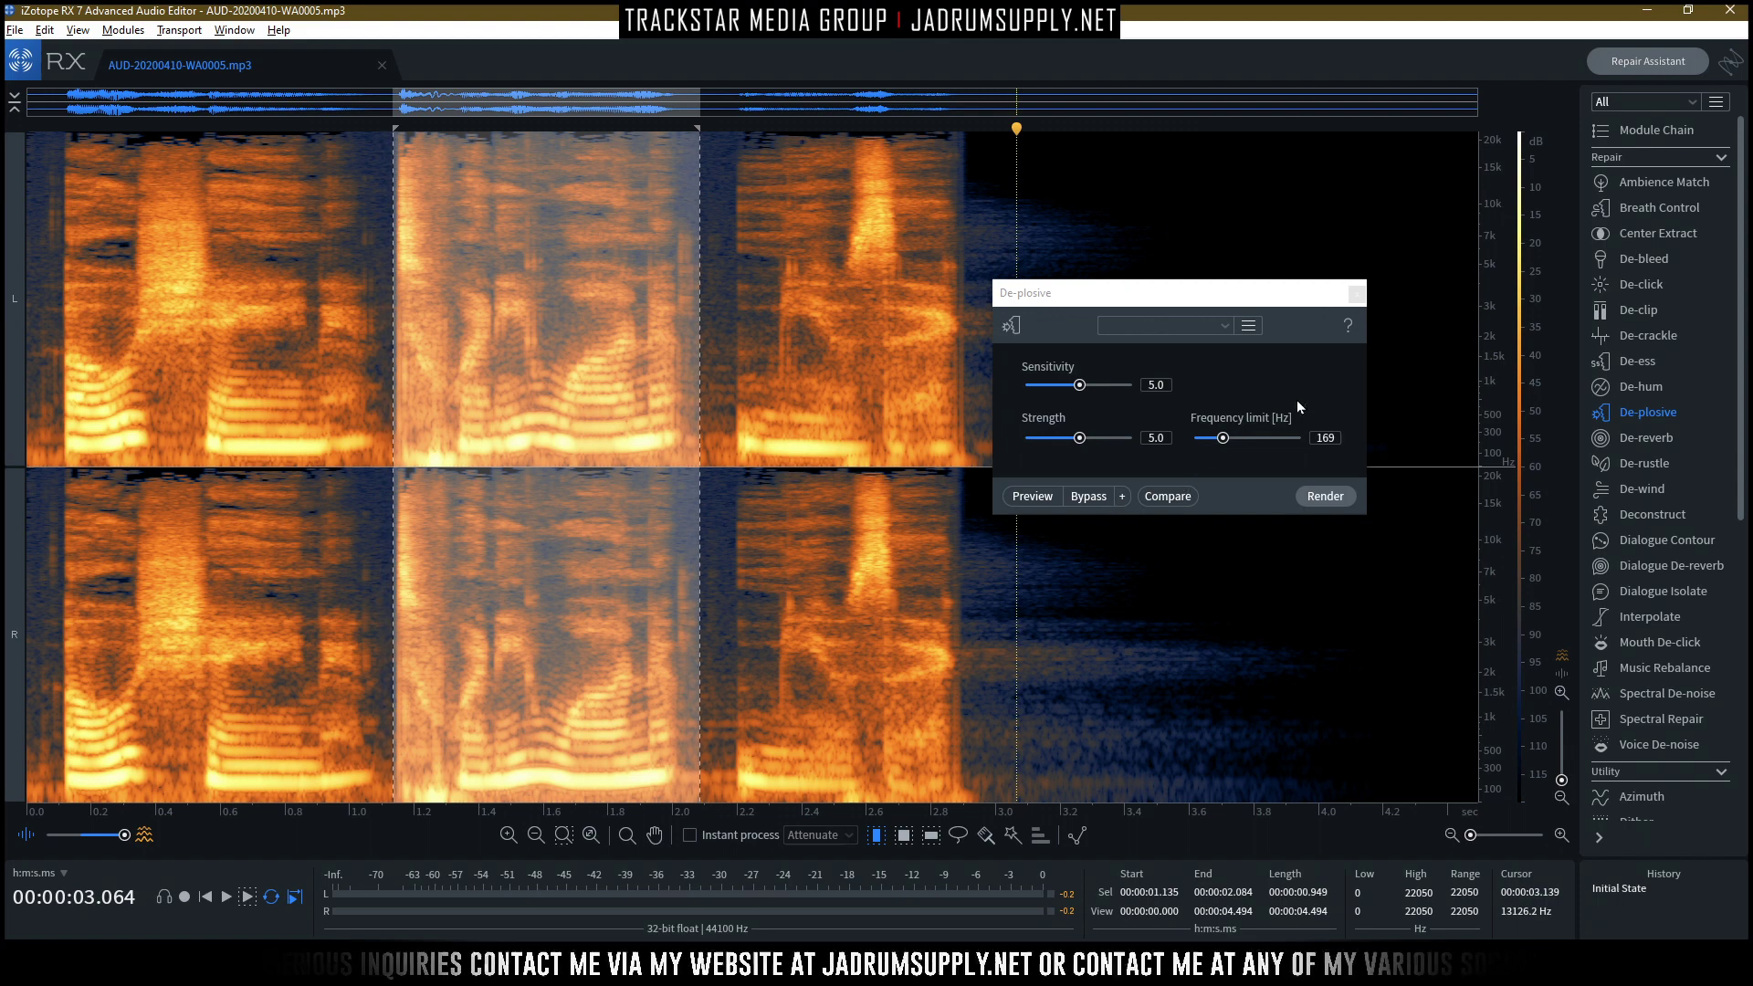
pyautogui.moveTo(124, 834); pyautogui.dragTo(85, 834)
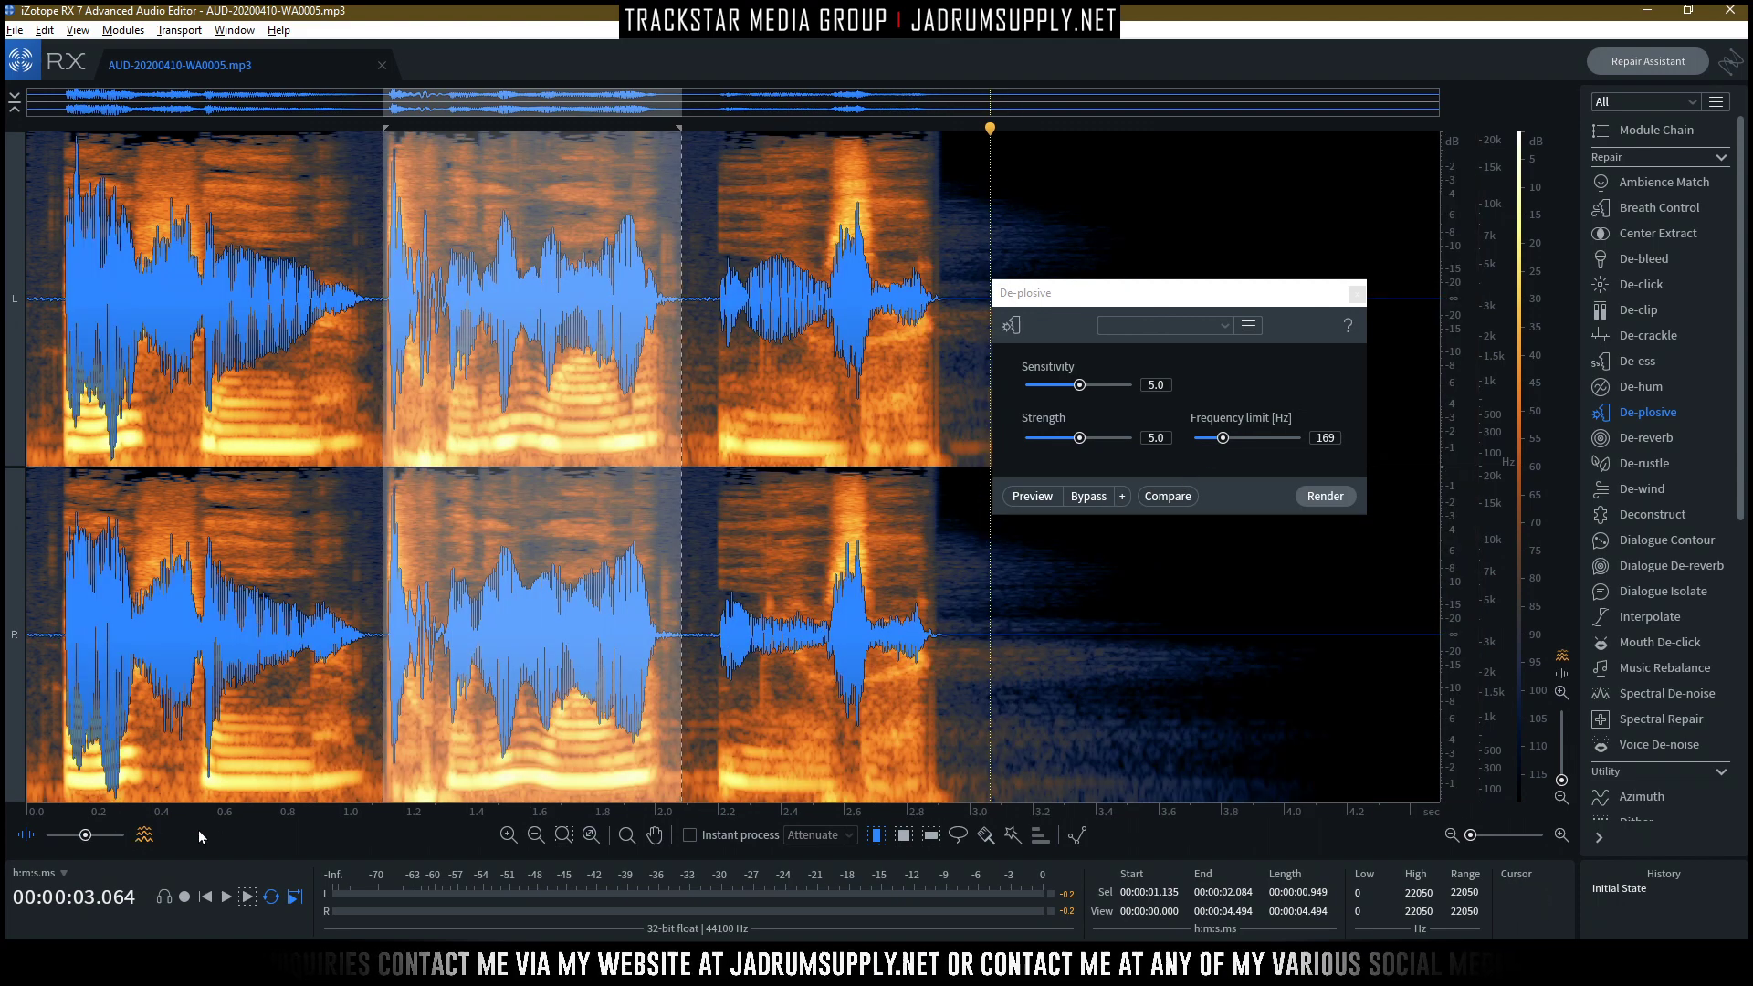
# Set De-plosive's sensitivity to 7.0, strength to 6.0 and frequency limit to 135 Hz.
pyautogui.click(1086, 386)
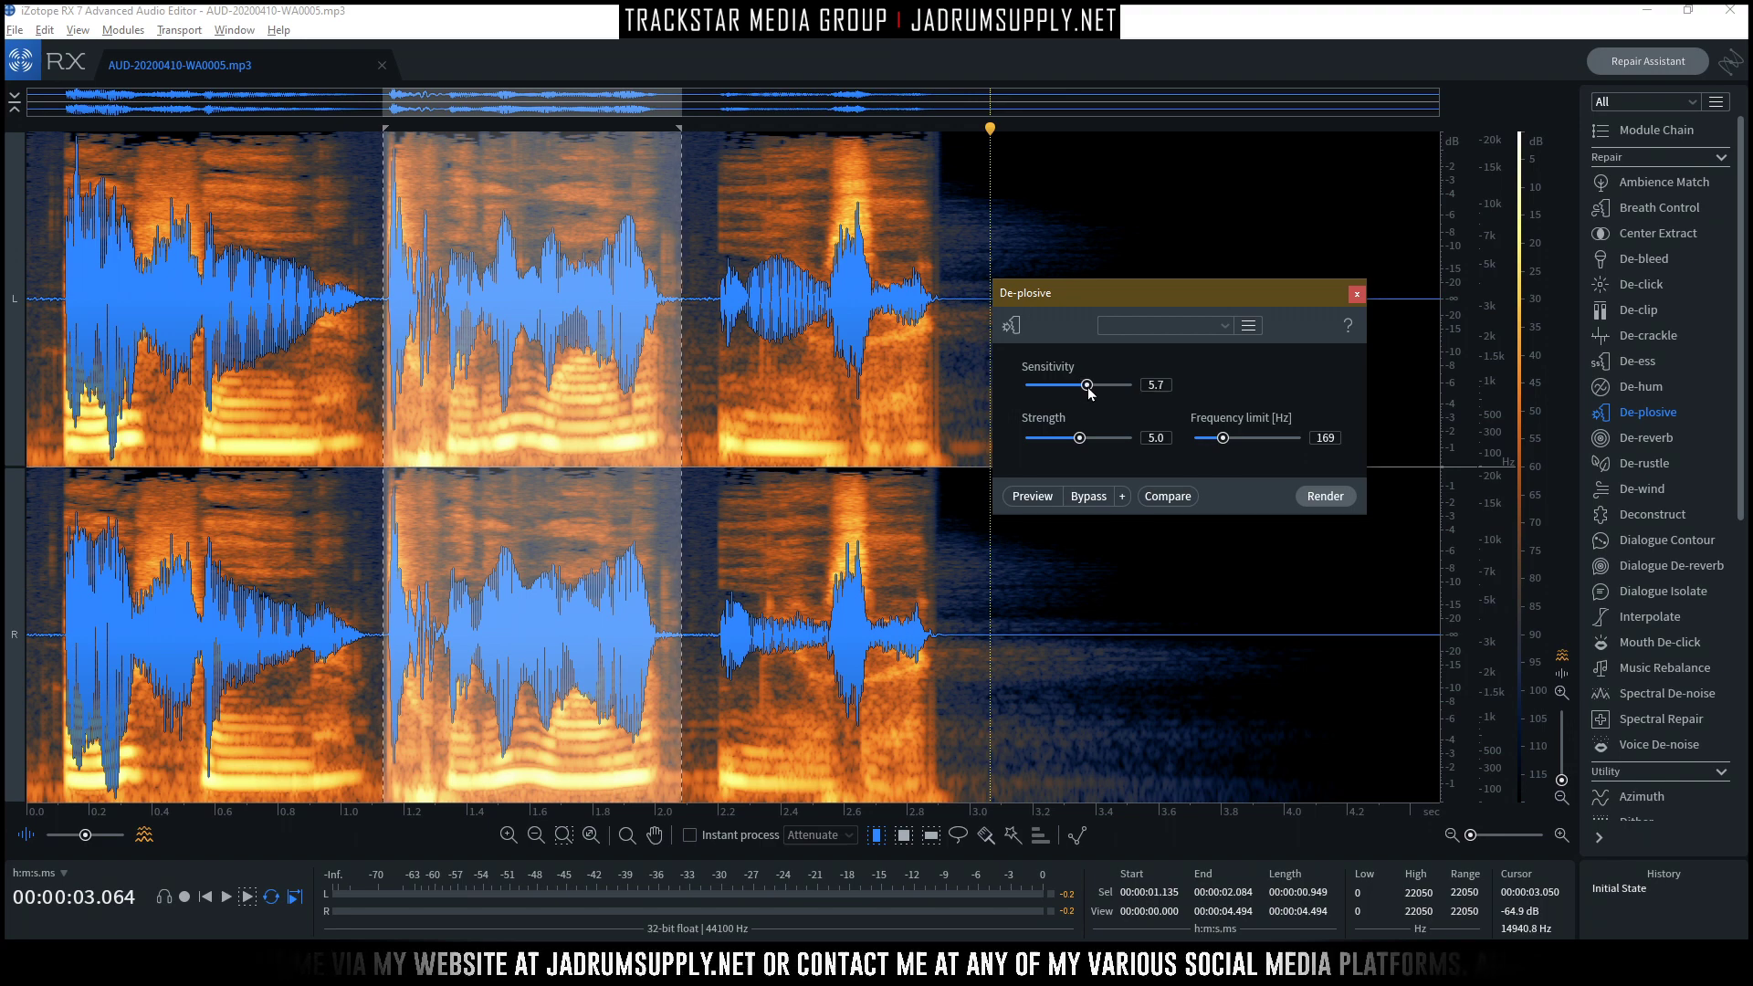
pyautogui.moveTo(1088, 393); pyautogui.dragTo(1095, 394)
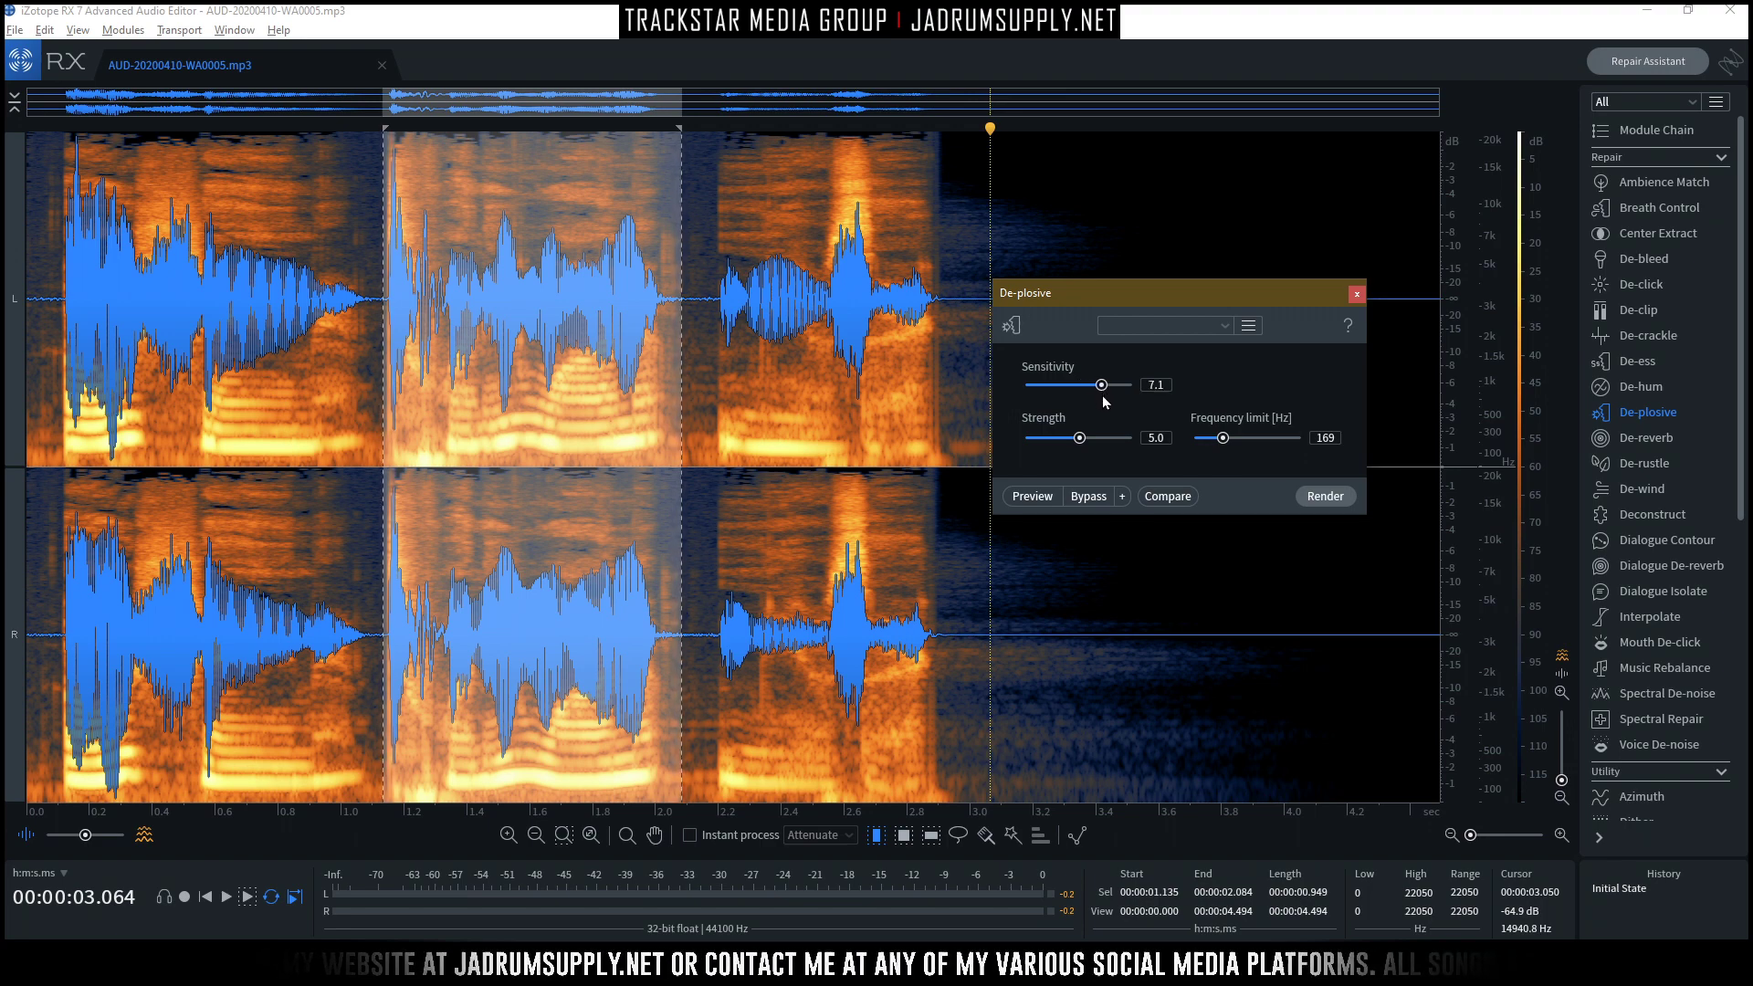
pyautogui.moveTo(1079, 438); pyautogui.dragTo(1088, 444)
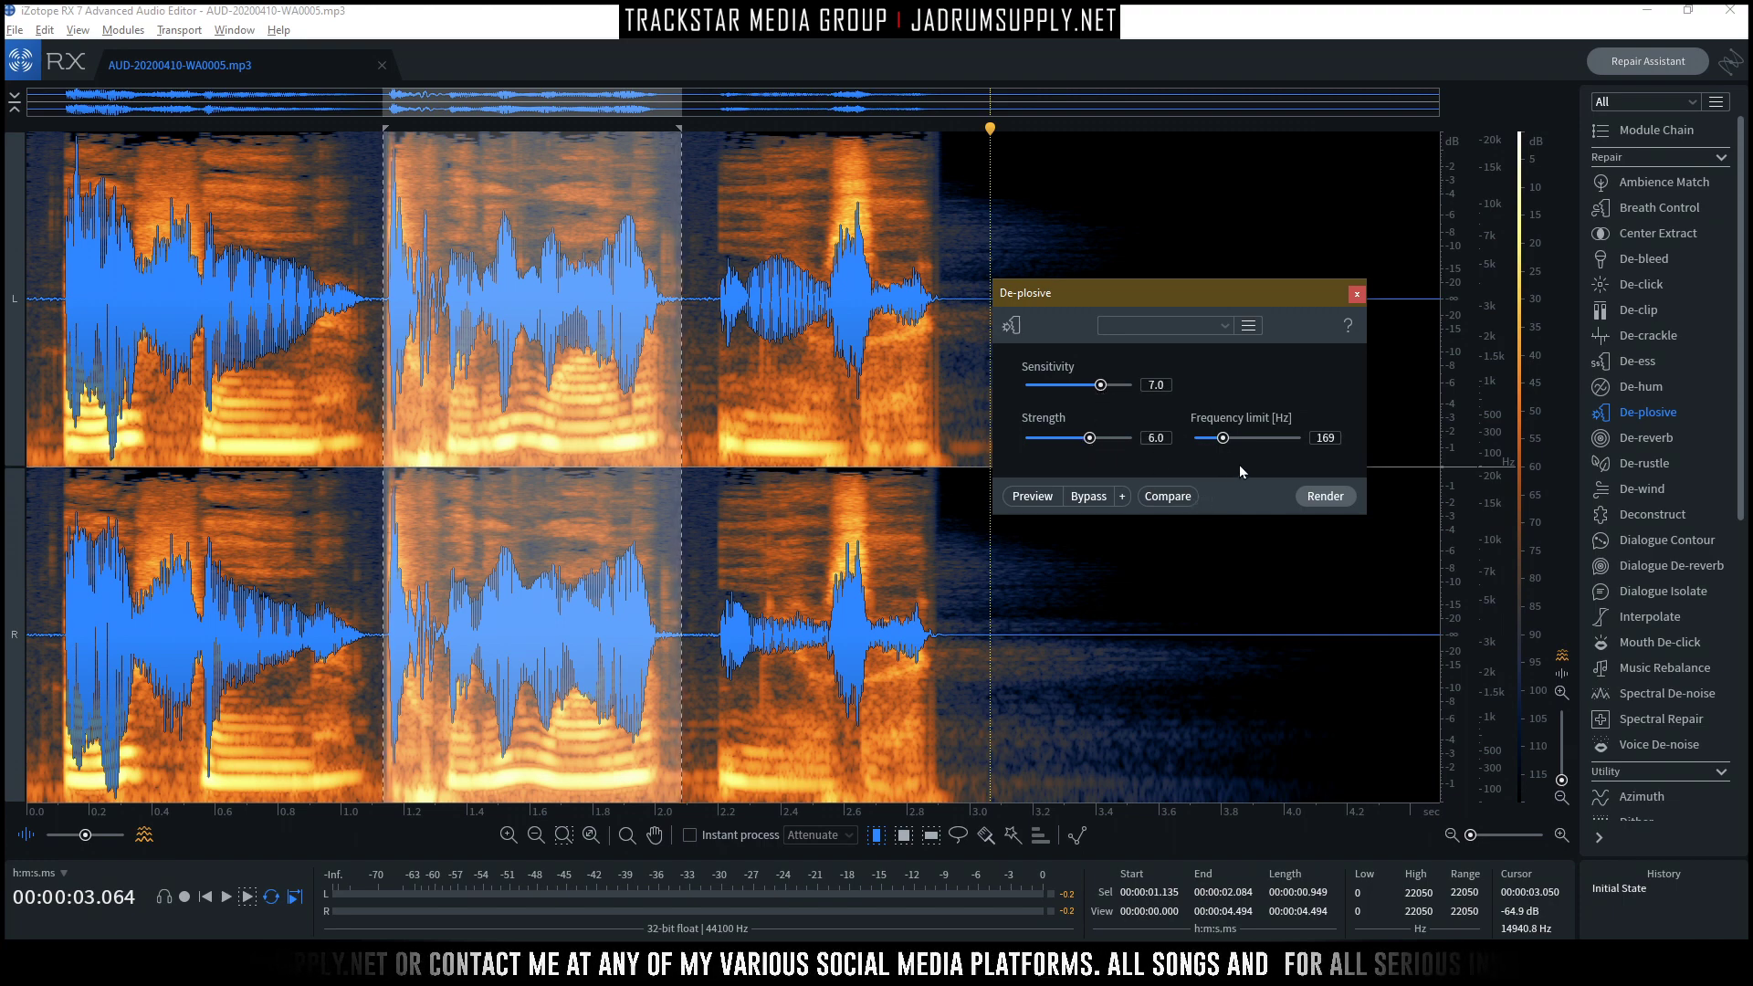
pyautogui.moveTo(1224, 437); pyautogui.dragTo(1218, 440)
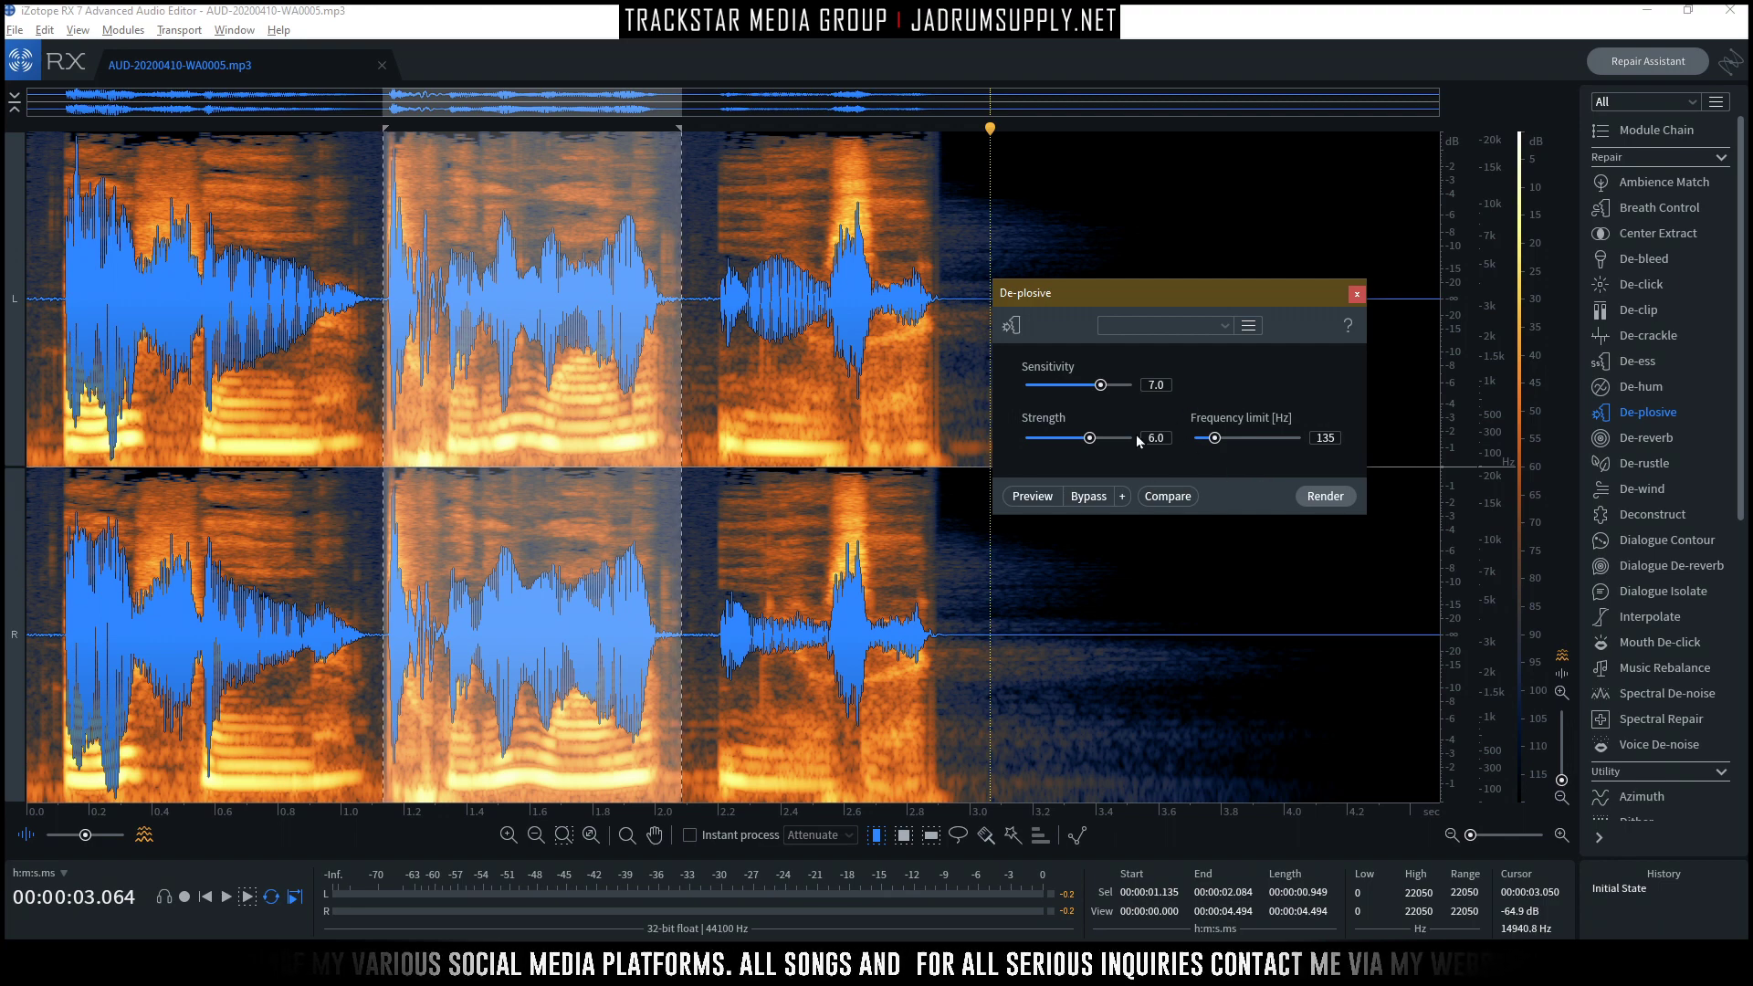
# Preview the adjusted De-plosive settings on the second phrase and compare them with the original audio.
pyautogui.click(1036, 501)
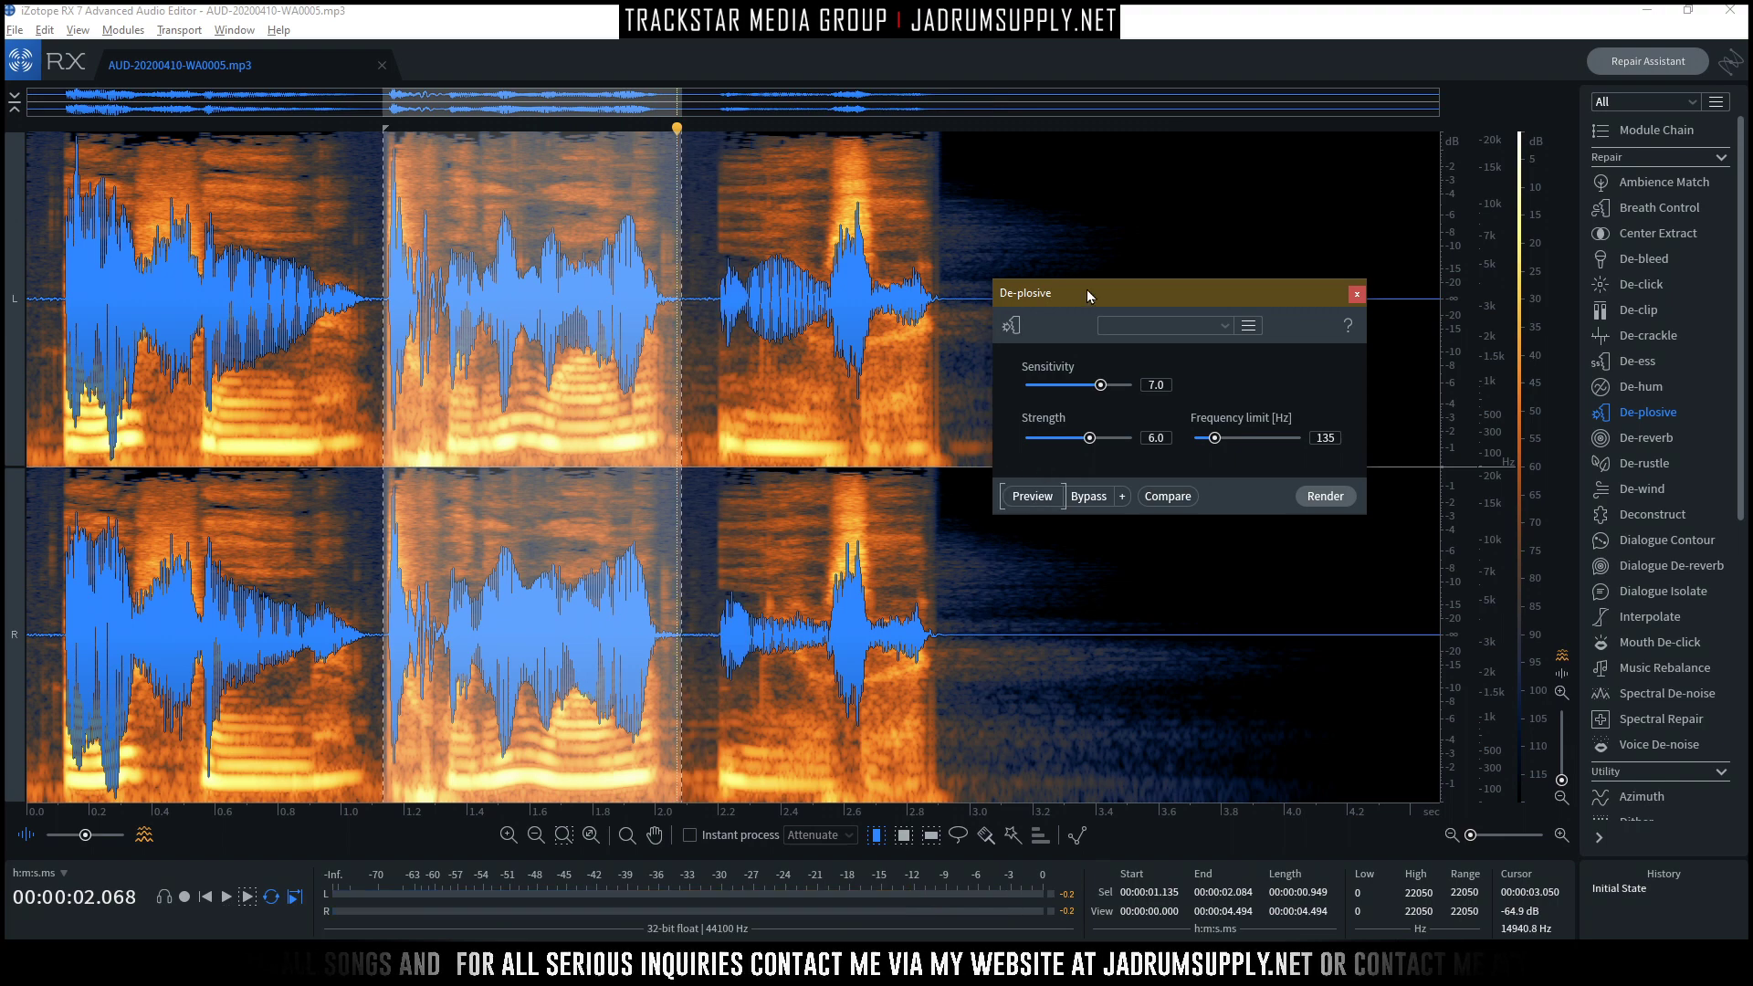
pyautogui.moveTo(1121, 287); pyautogui.dragTo(1126, 330)
pyautogui.press('space')
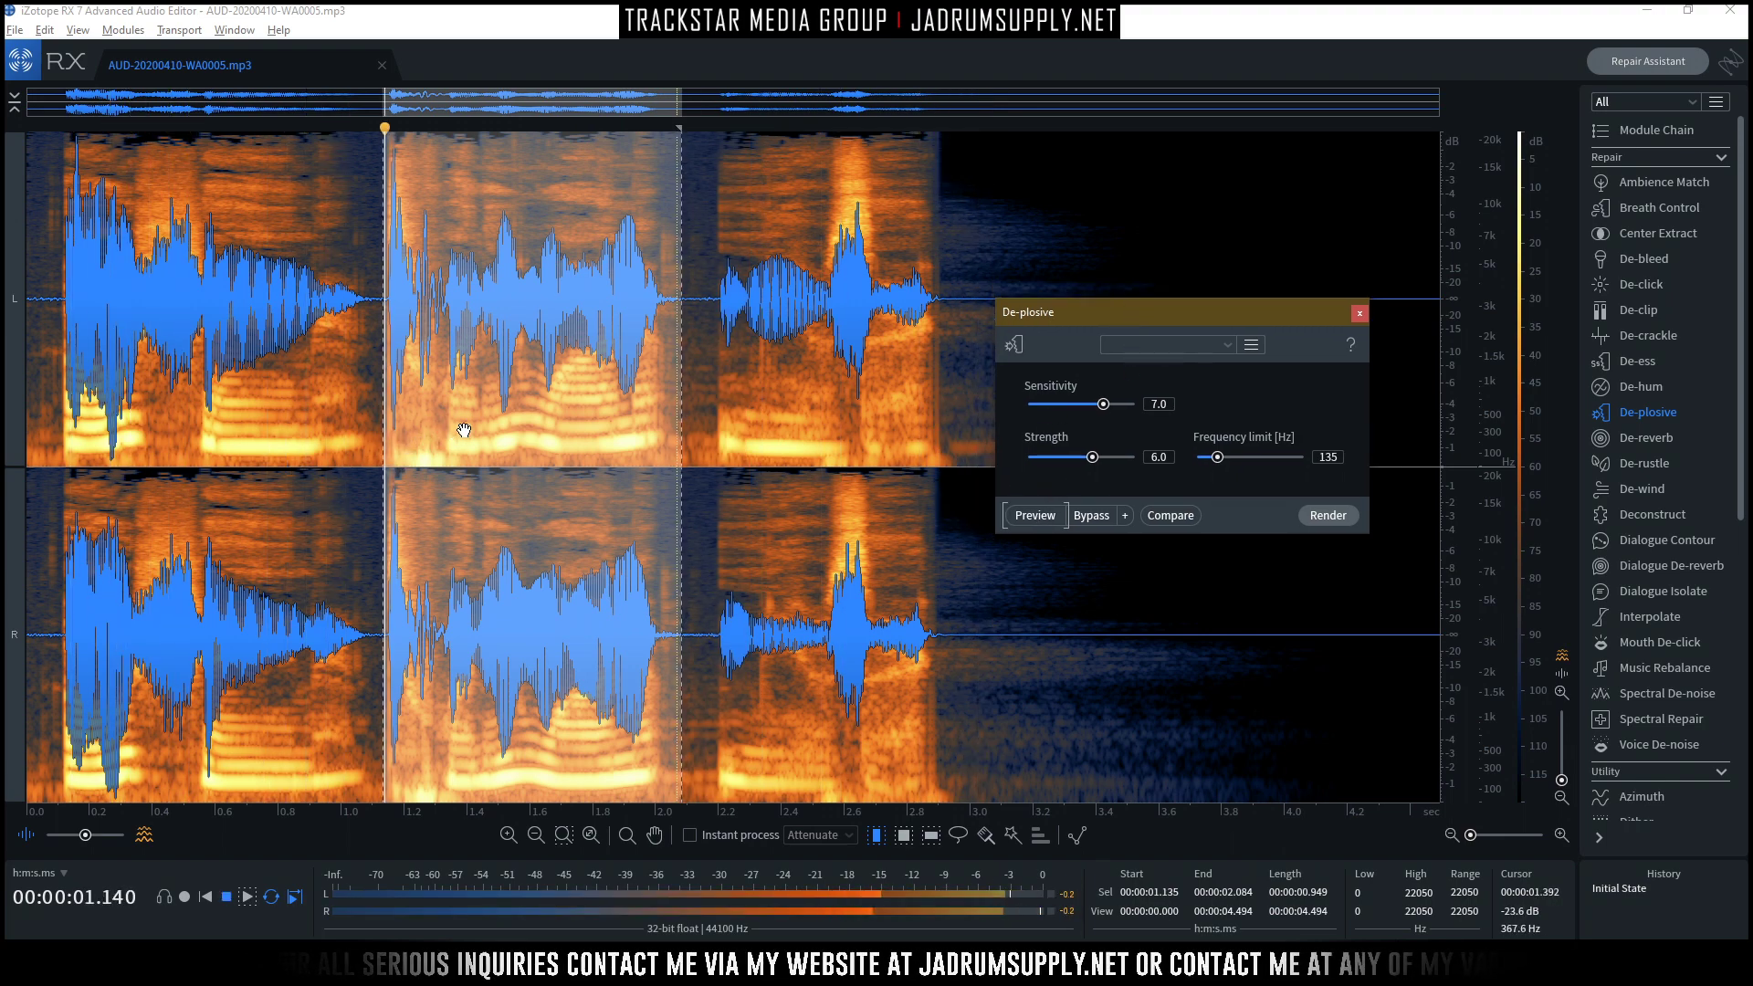
pyautogui.click(1035, 518)
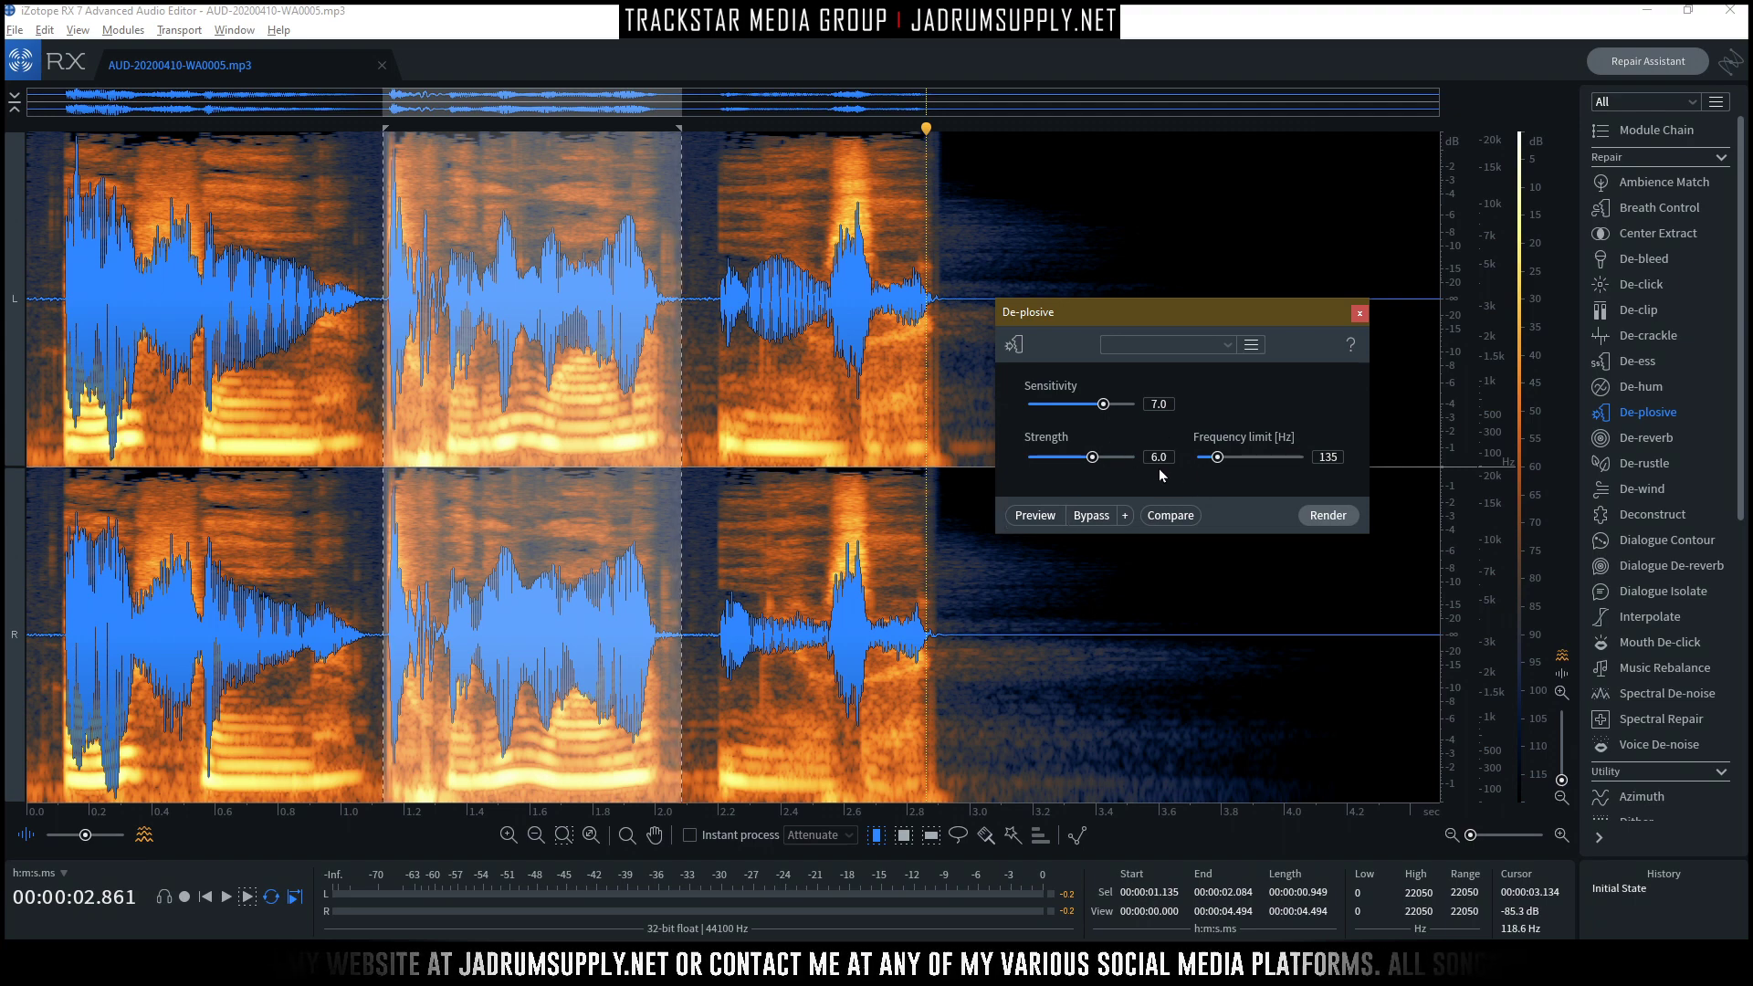
# Set De-plosive's frequency limit to 112 Hz, sensitivity to 8.0 and strength to 7.0.
pyautogui.moveTo(1219, 458); pyautogui.dragTo(1200, 466)
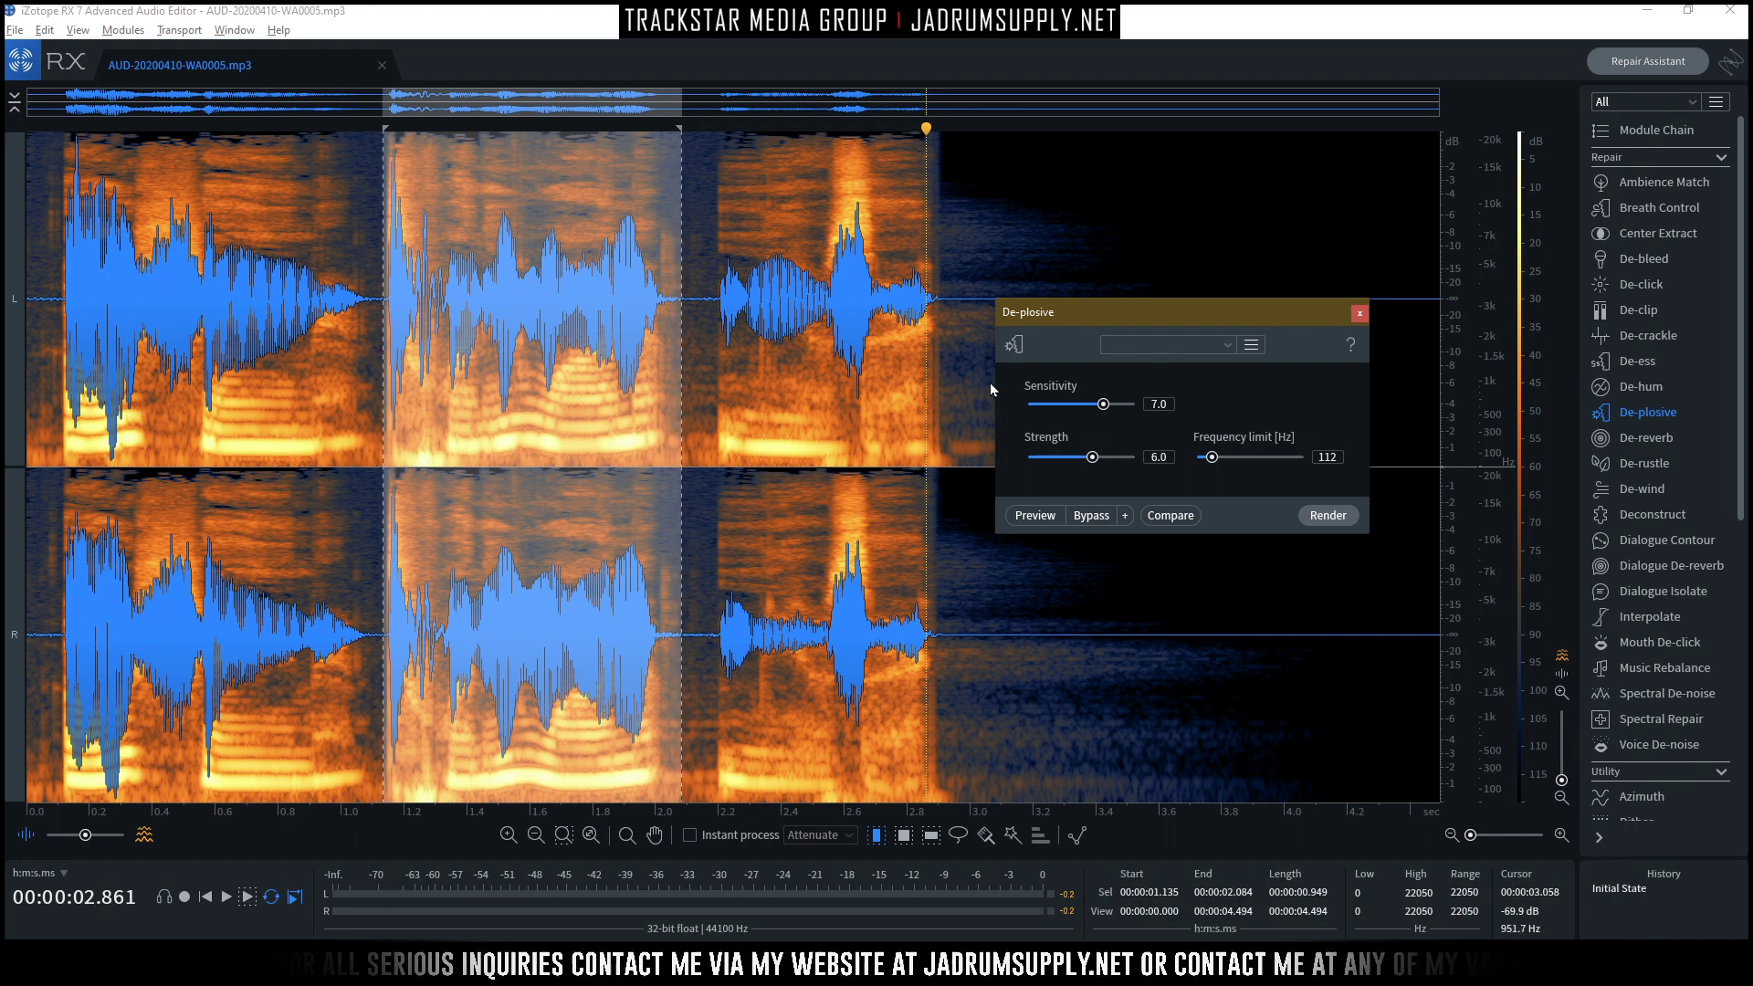
pyautogui.click(1154, 404)
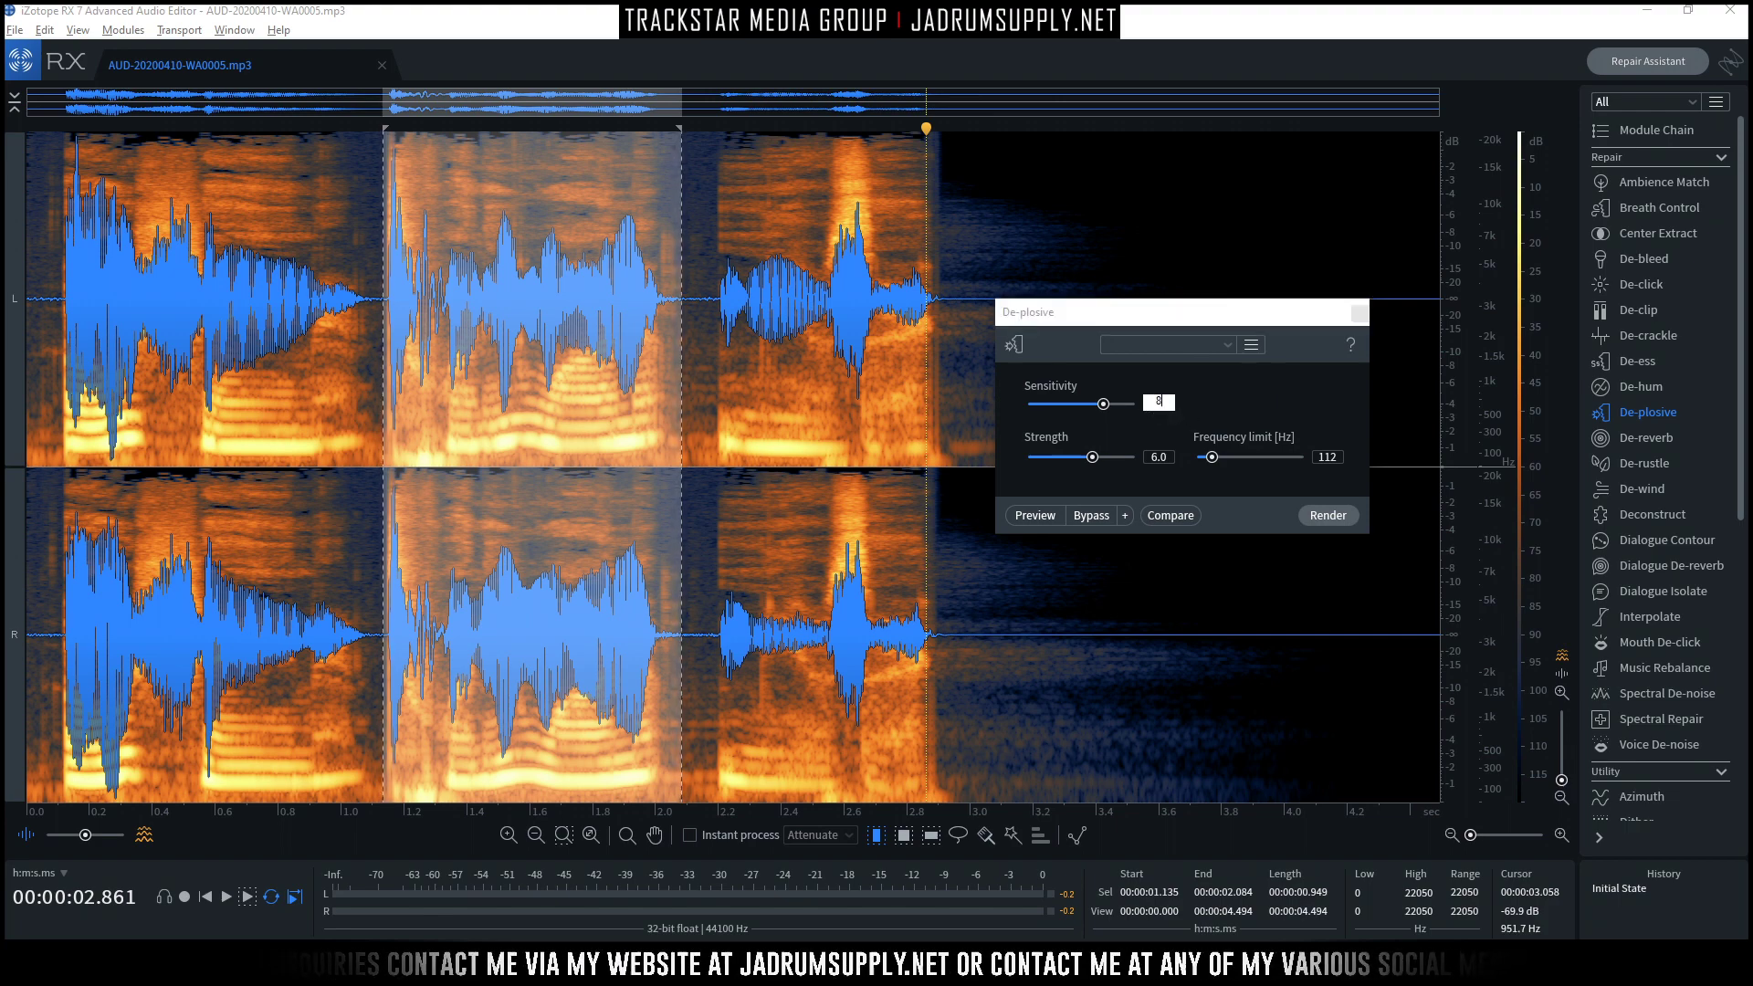
pyautogui.write('8')
pyautogui.press('Return')
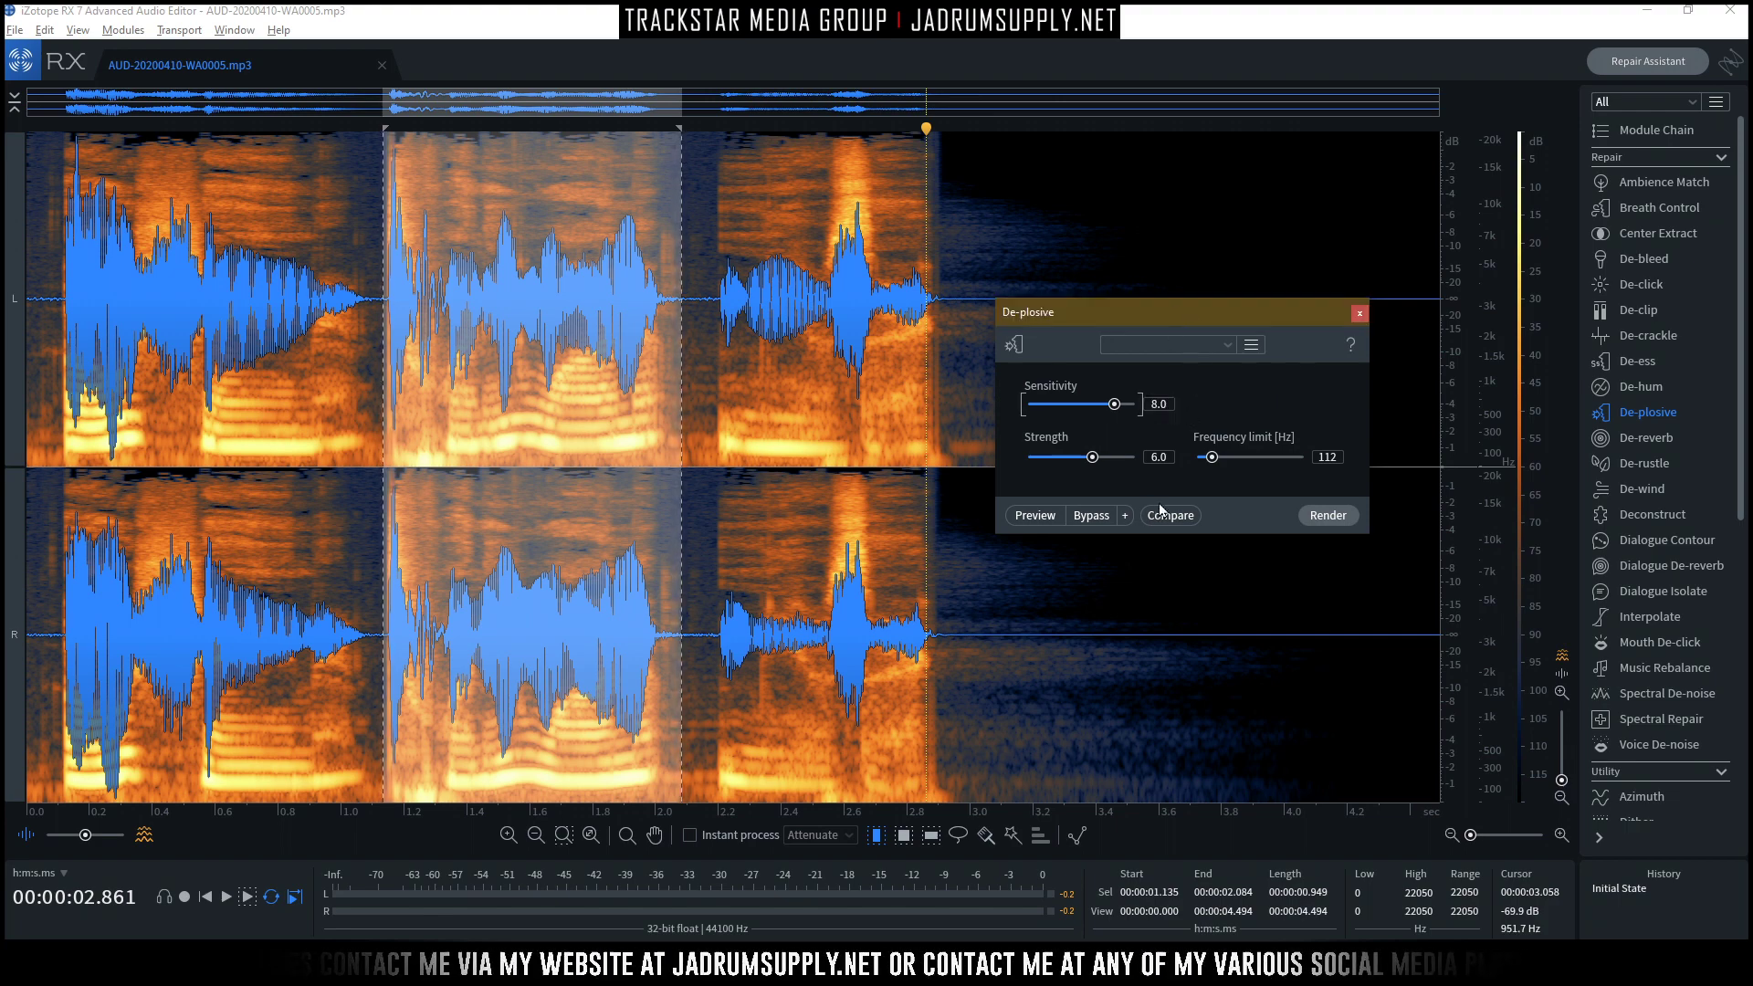
pyautogui.click(1159, 456)
pyautogui.write('7')
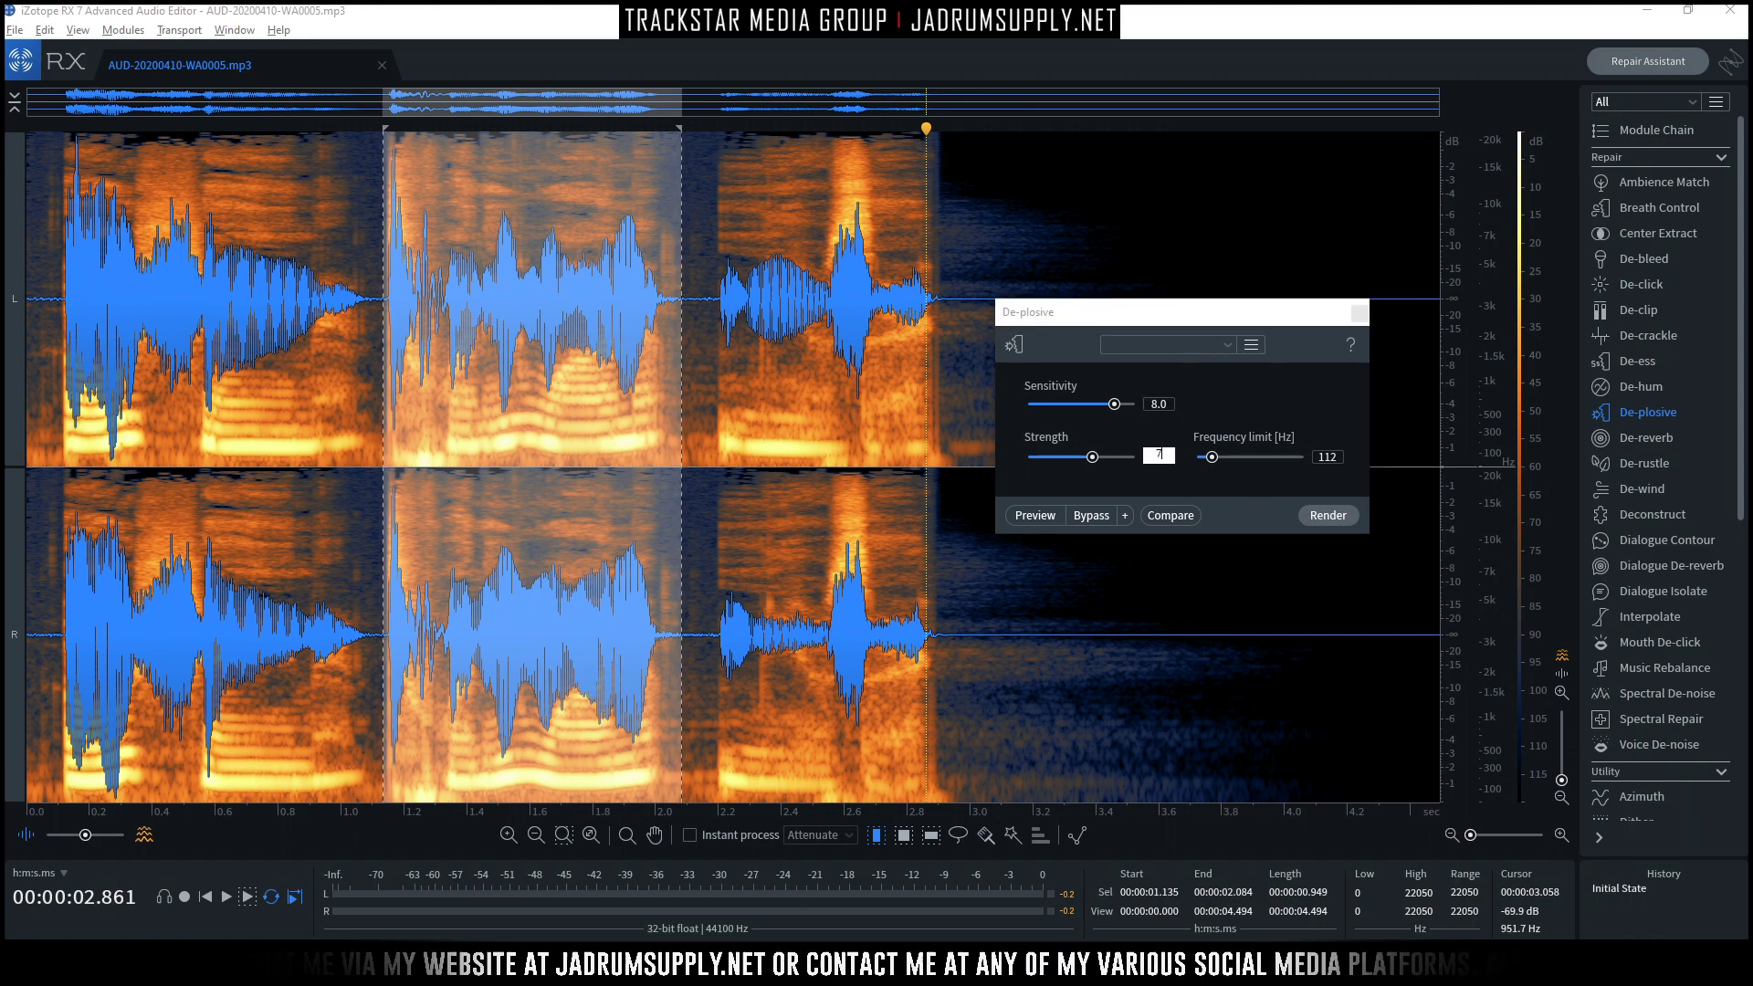
pyautogui.press('Return')
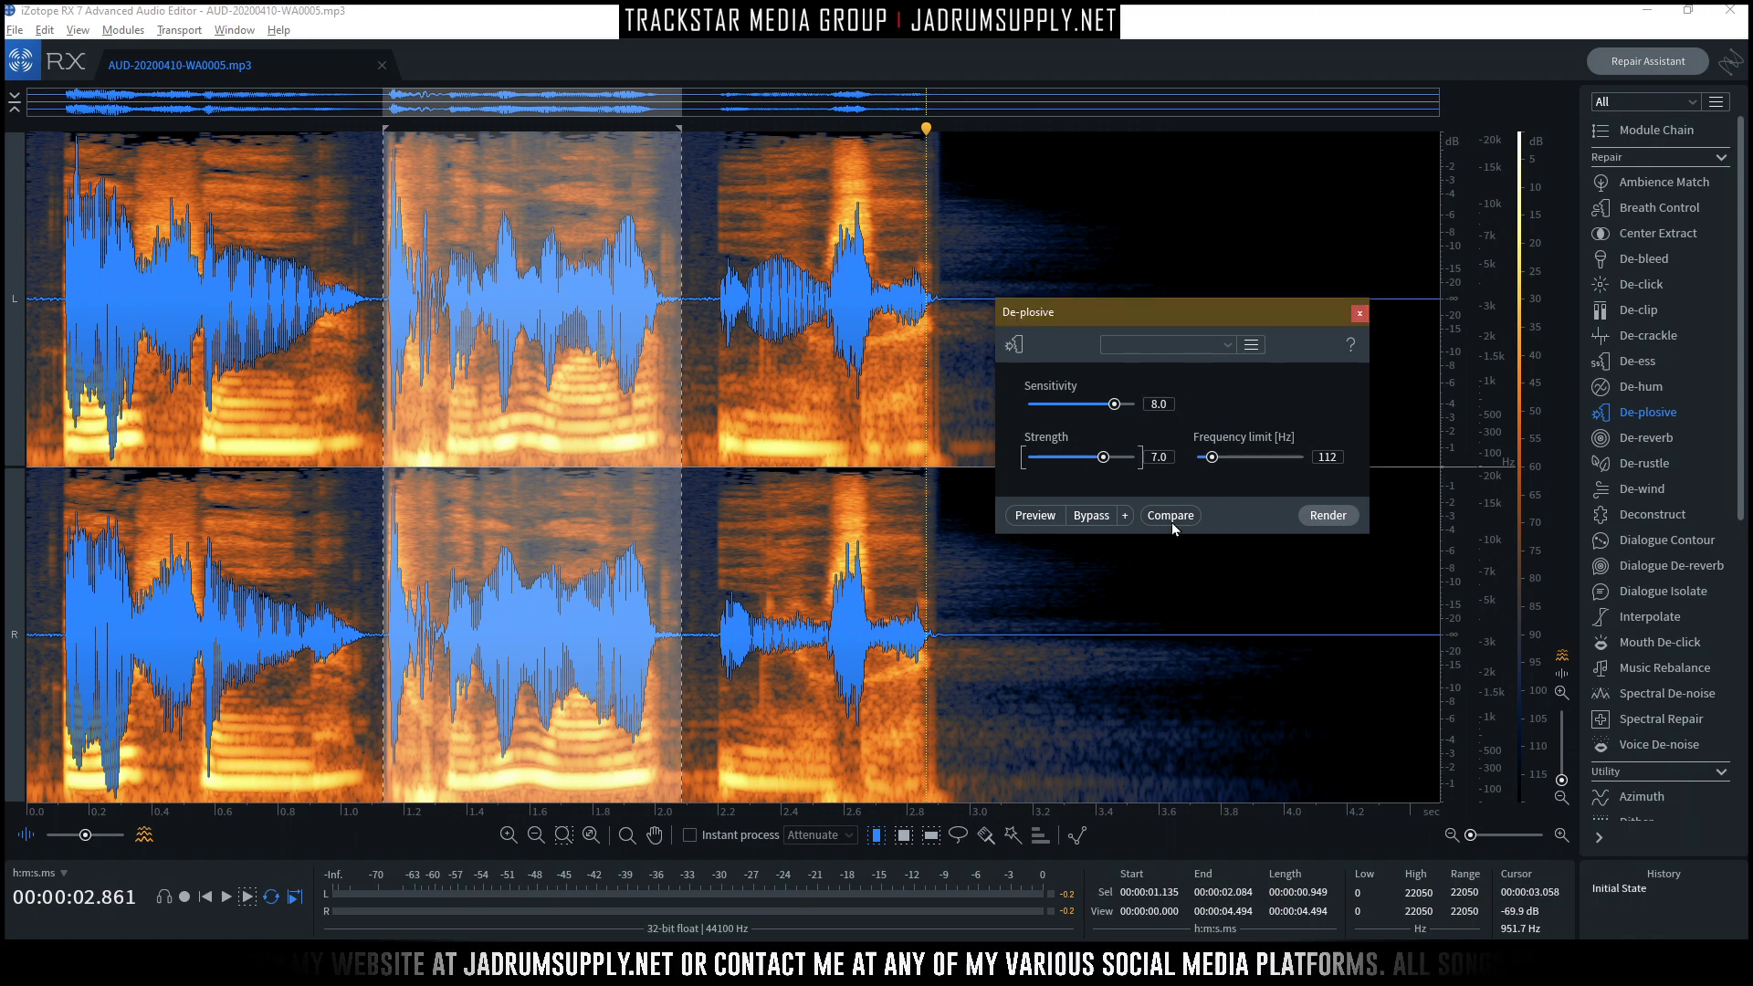
# Preview the current De-plosive settings and compare them with playback of the original audio.
pyautogui.click(1024, 515)
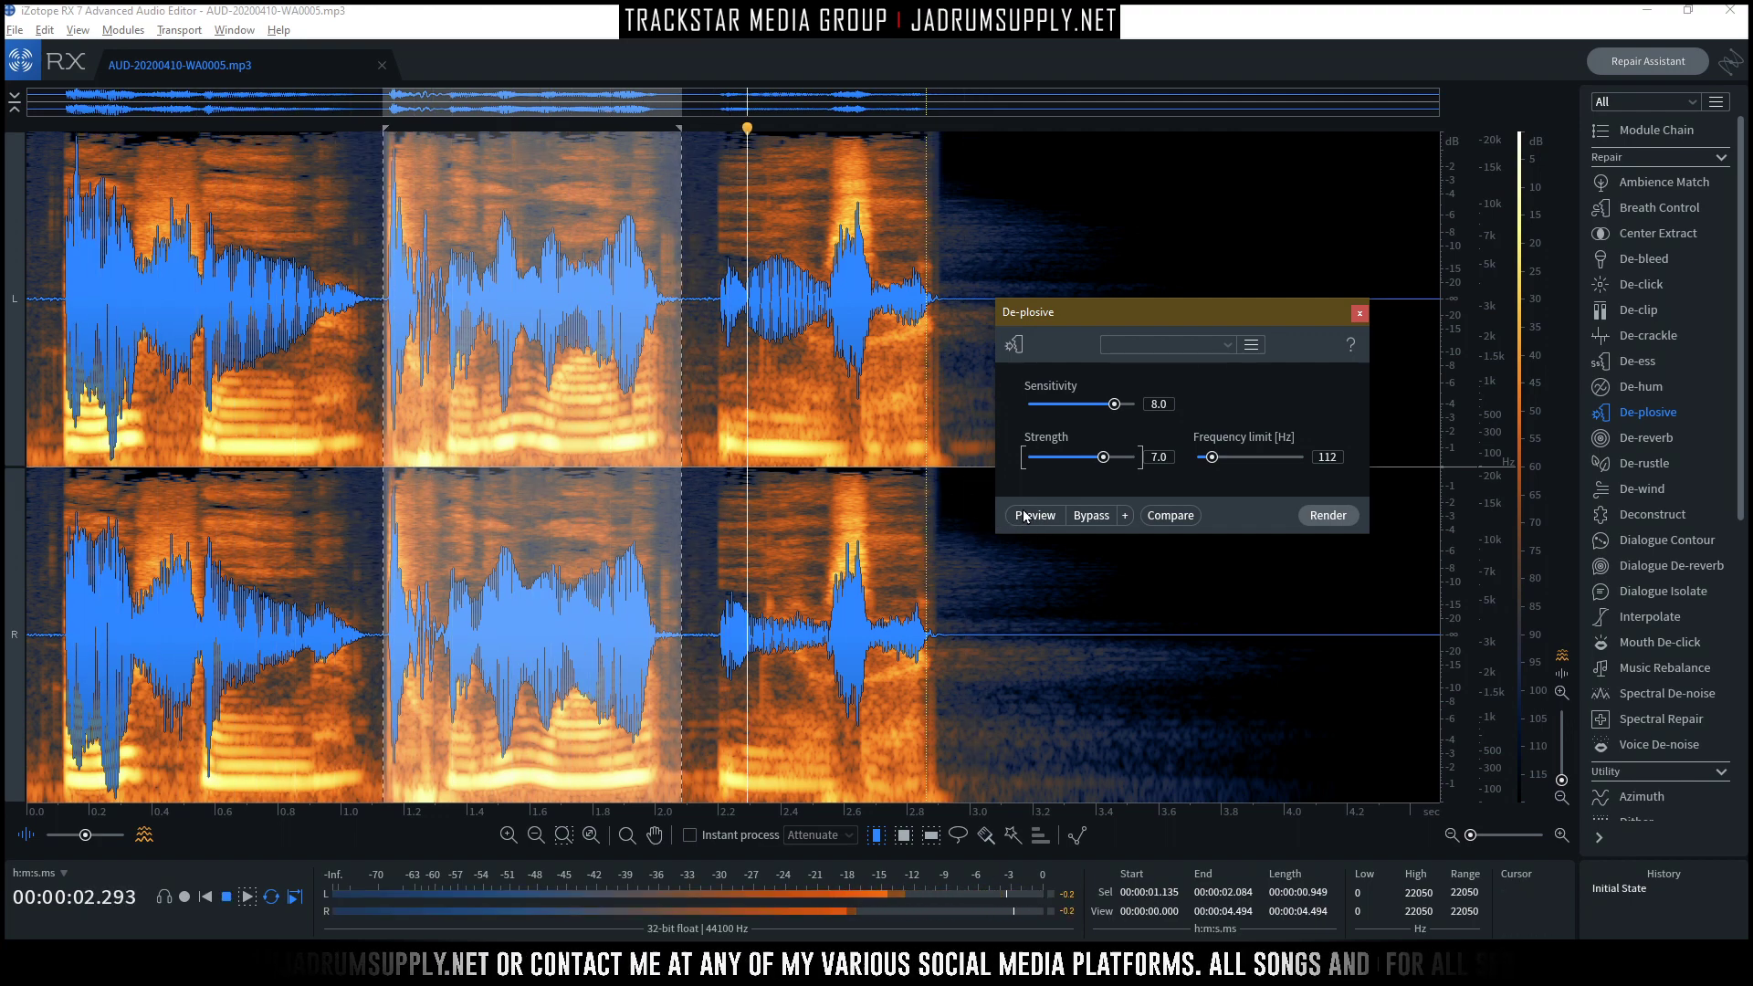
pyautogui.click(1030, 519)
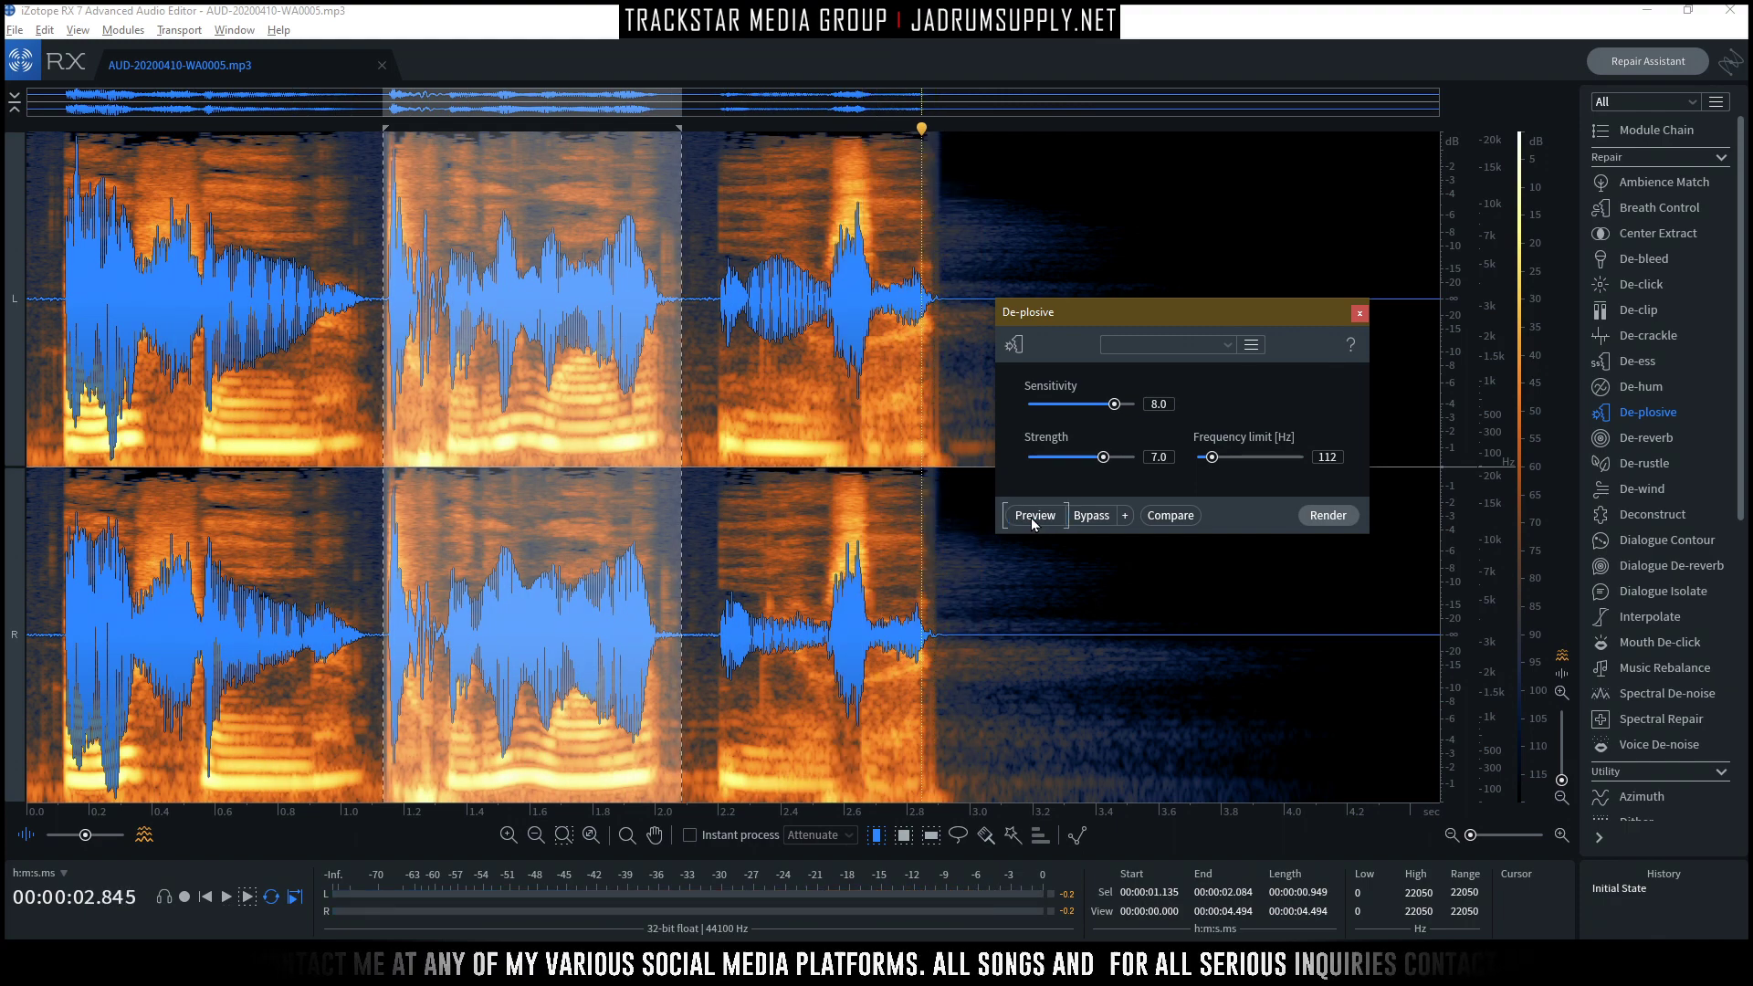
pyautogui.press('space')
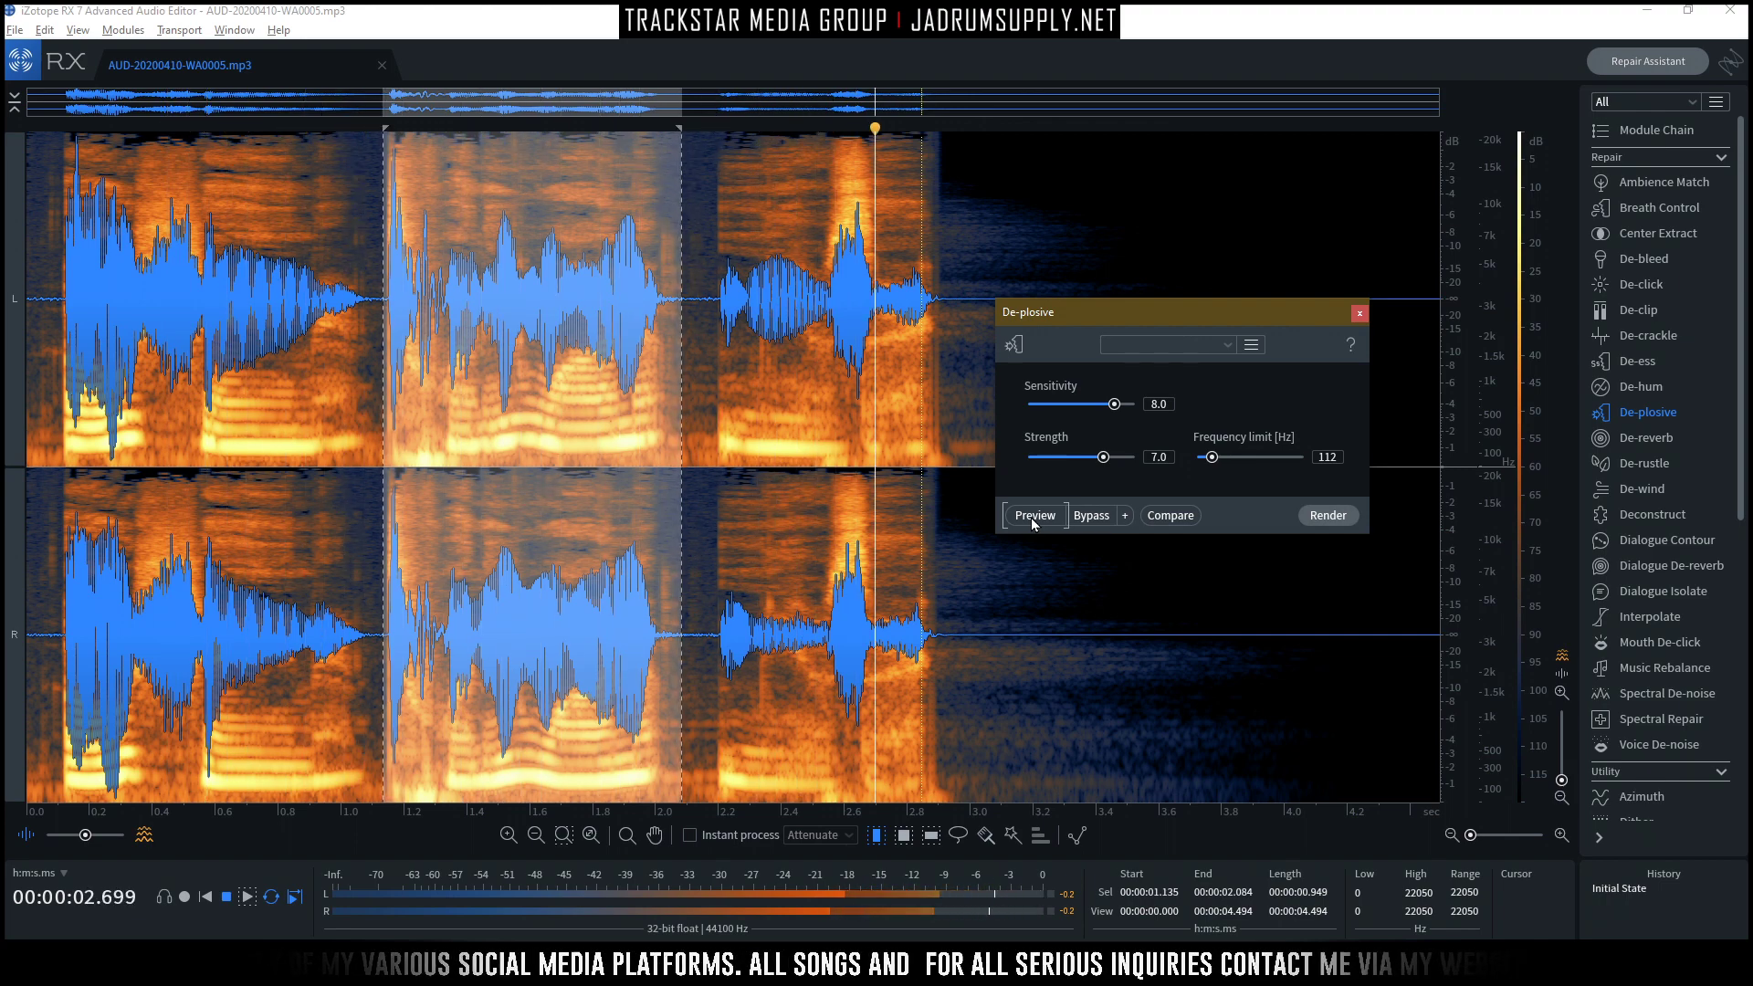
pyautogui.click(1032, 518)
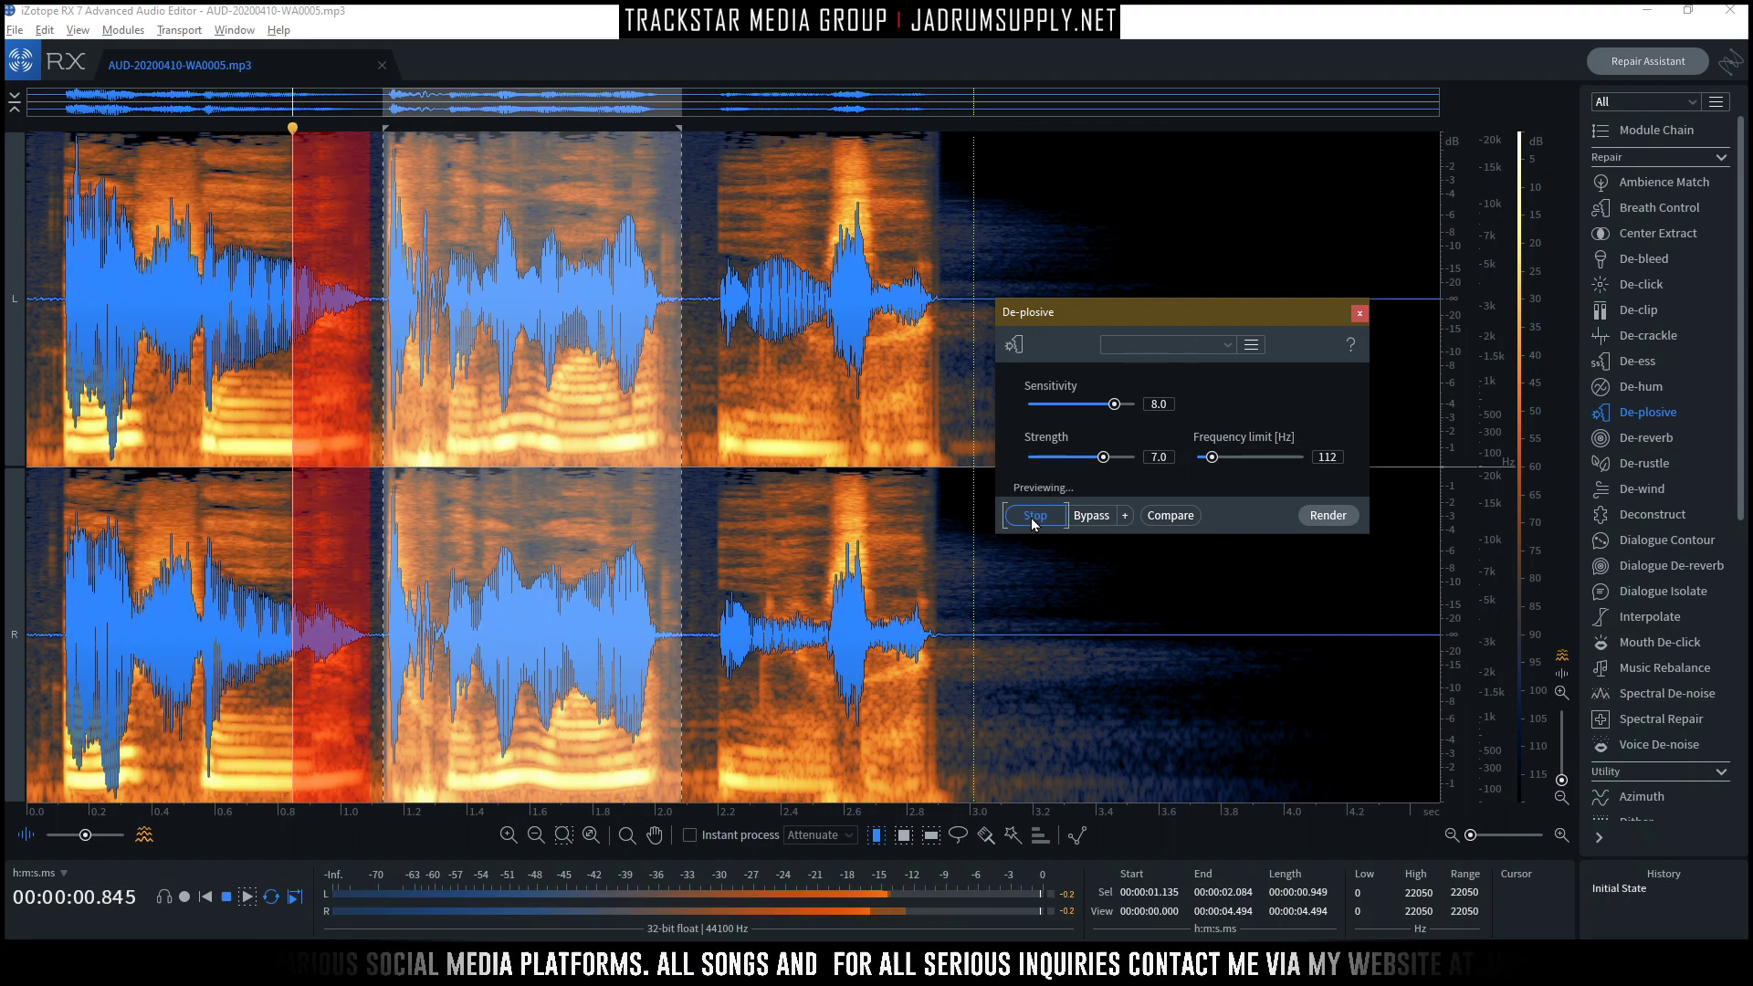
pyautogui.click(1031, 517)
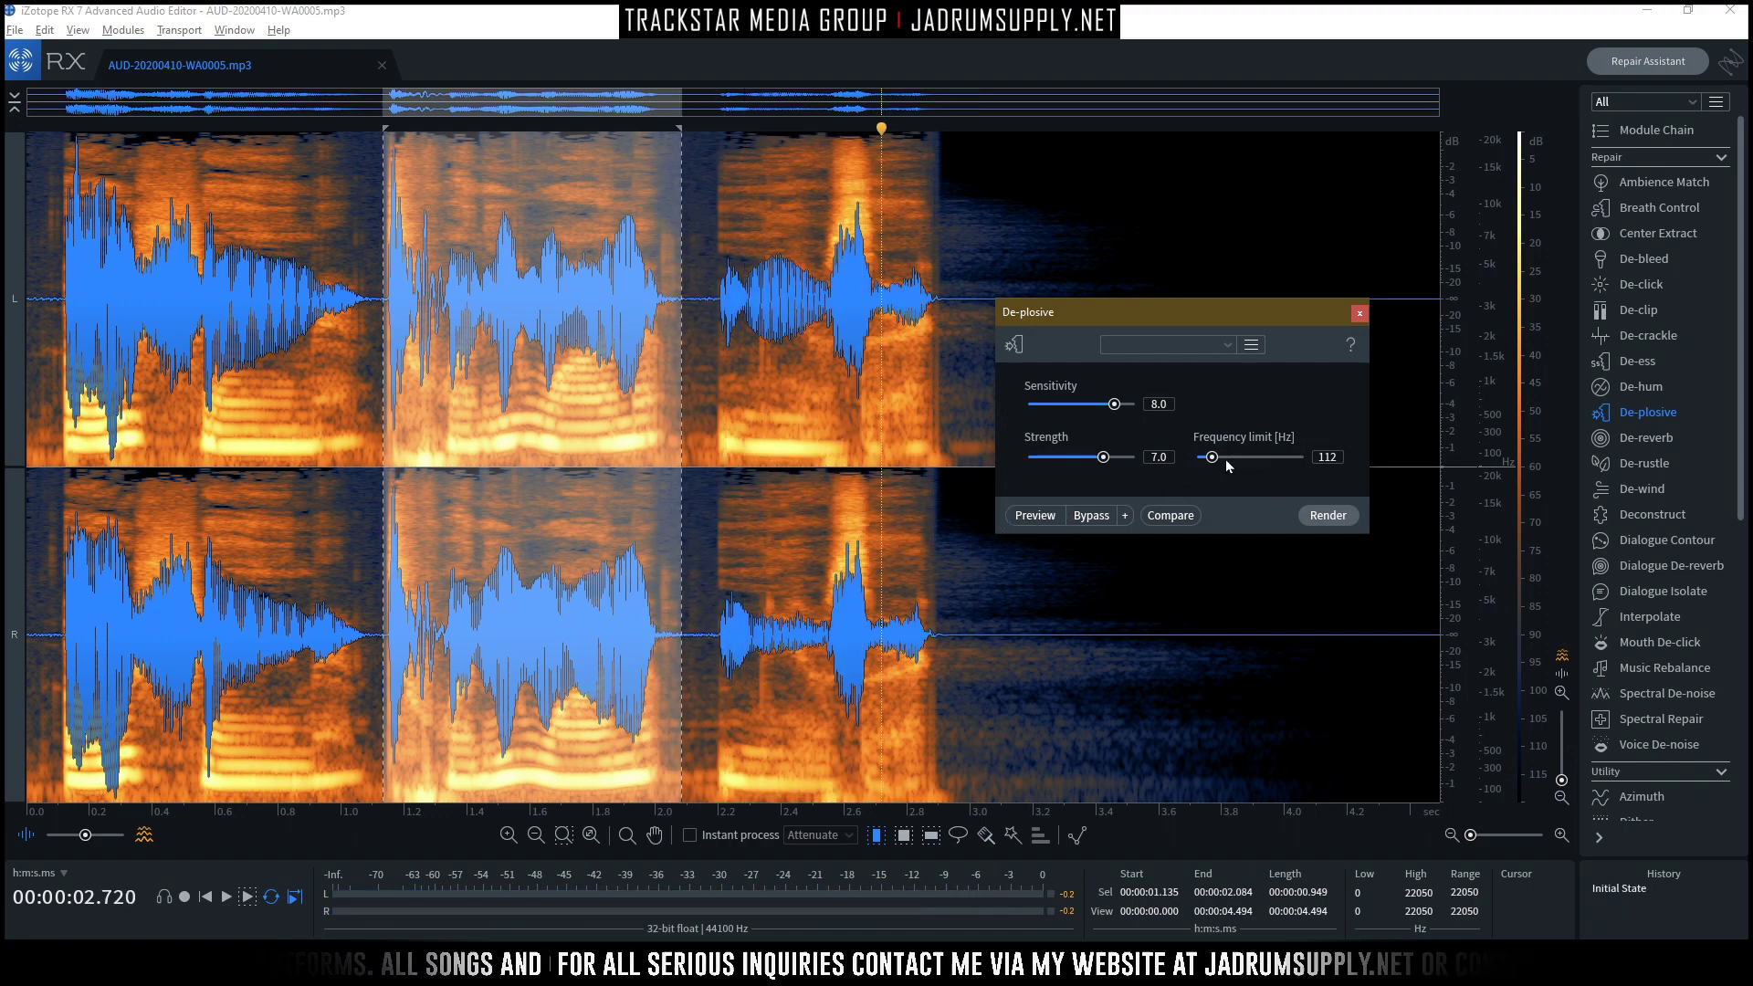
# Set De-plosive's frequency limit to 92 Hz, sensitivity to 9.0 and strength to 8.0.
pyautogui.click(1323, 457)
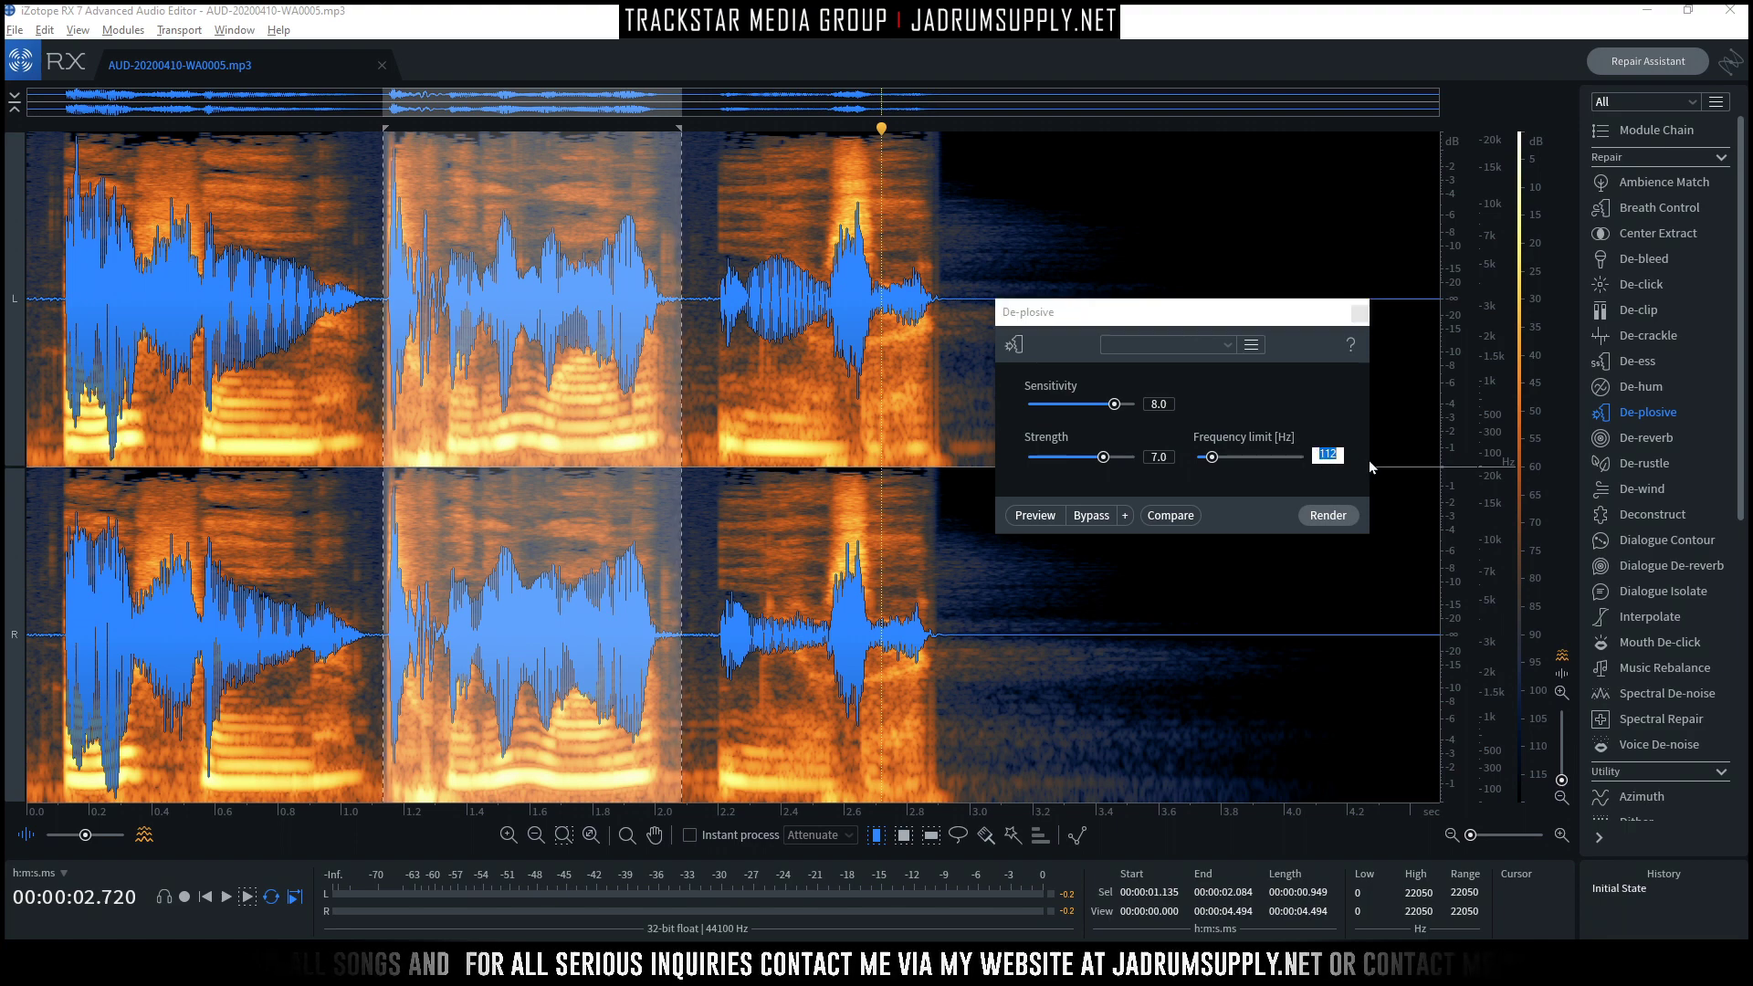
pyautogui.write('92')
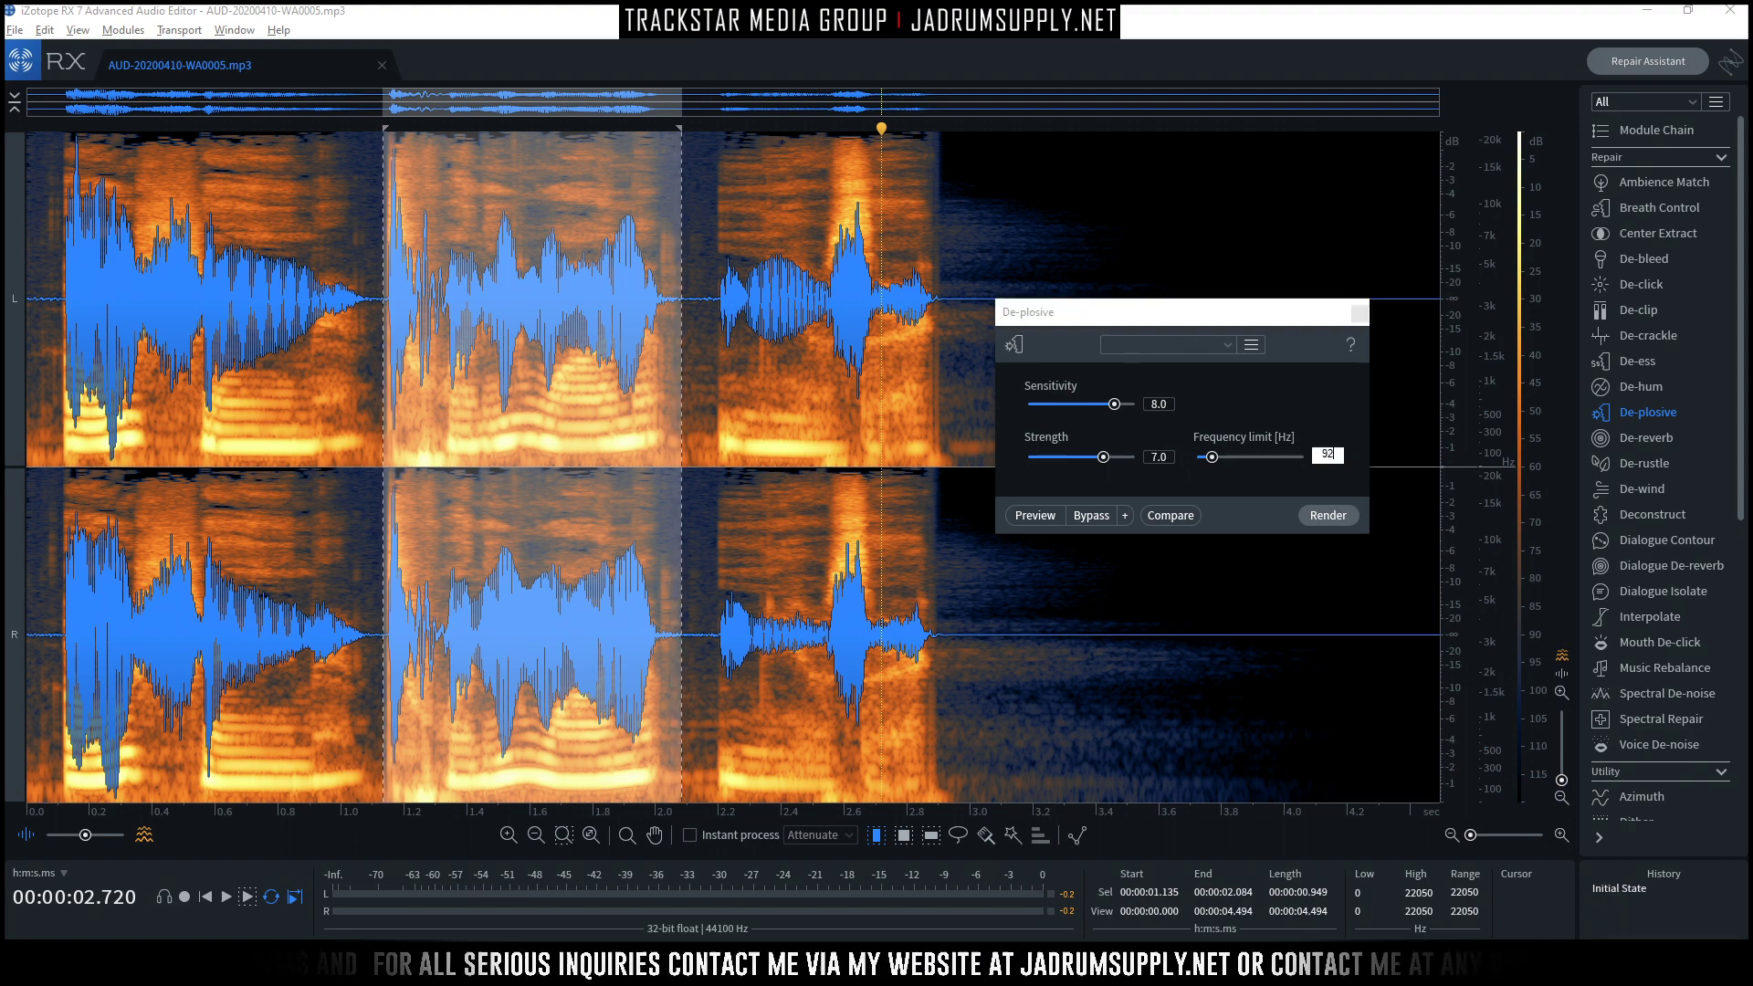
pyautogui.press('Return')
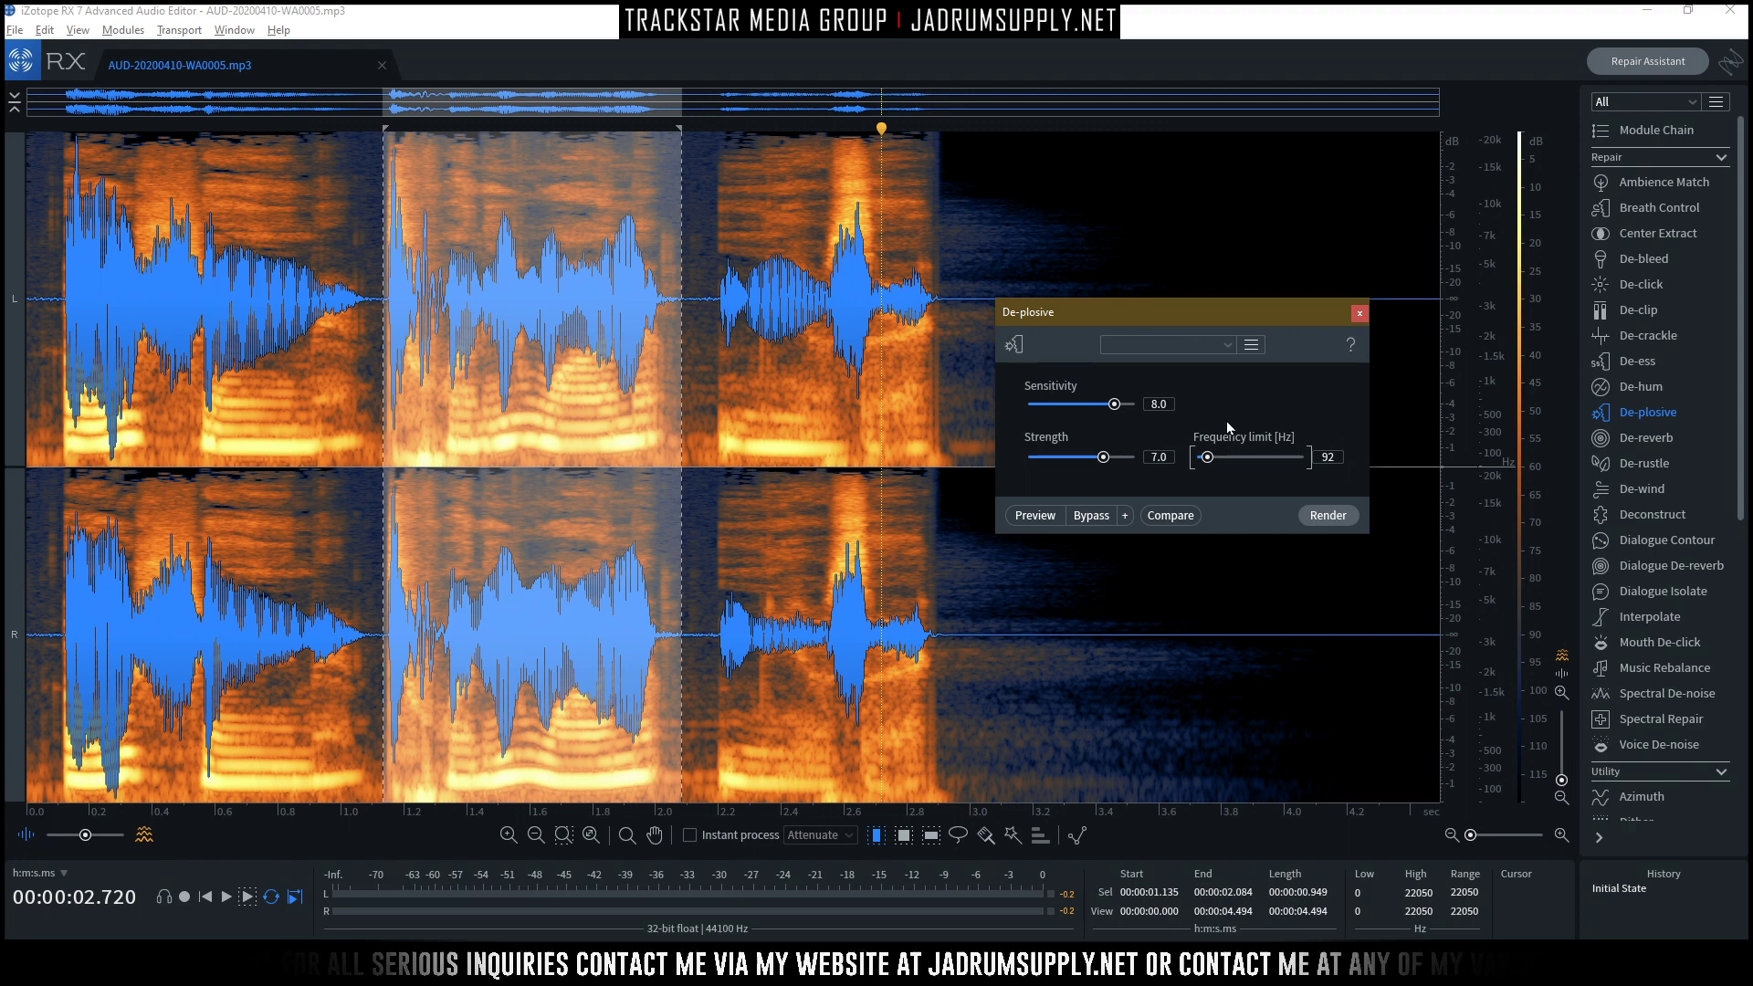
pyautogui.click(1155, 403)
pyautogui.write('9')
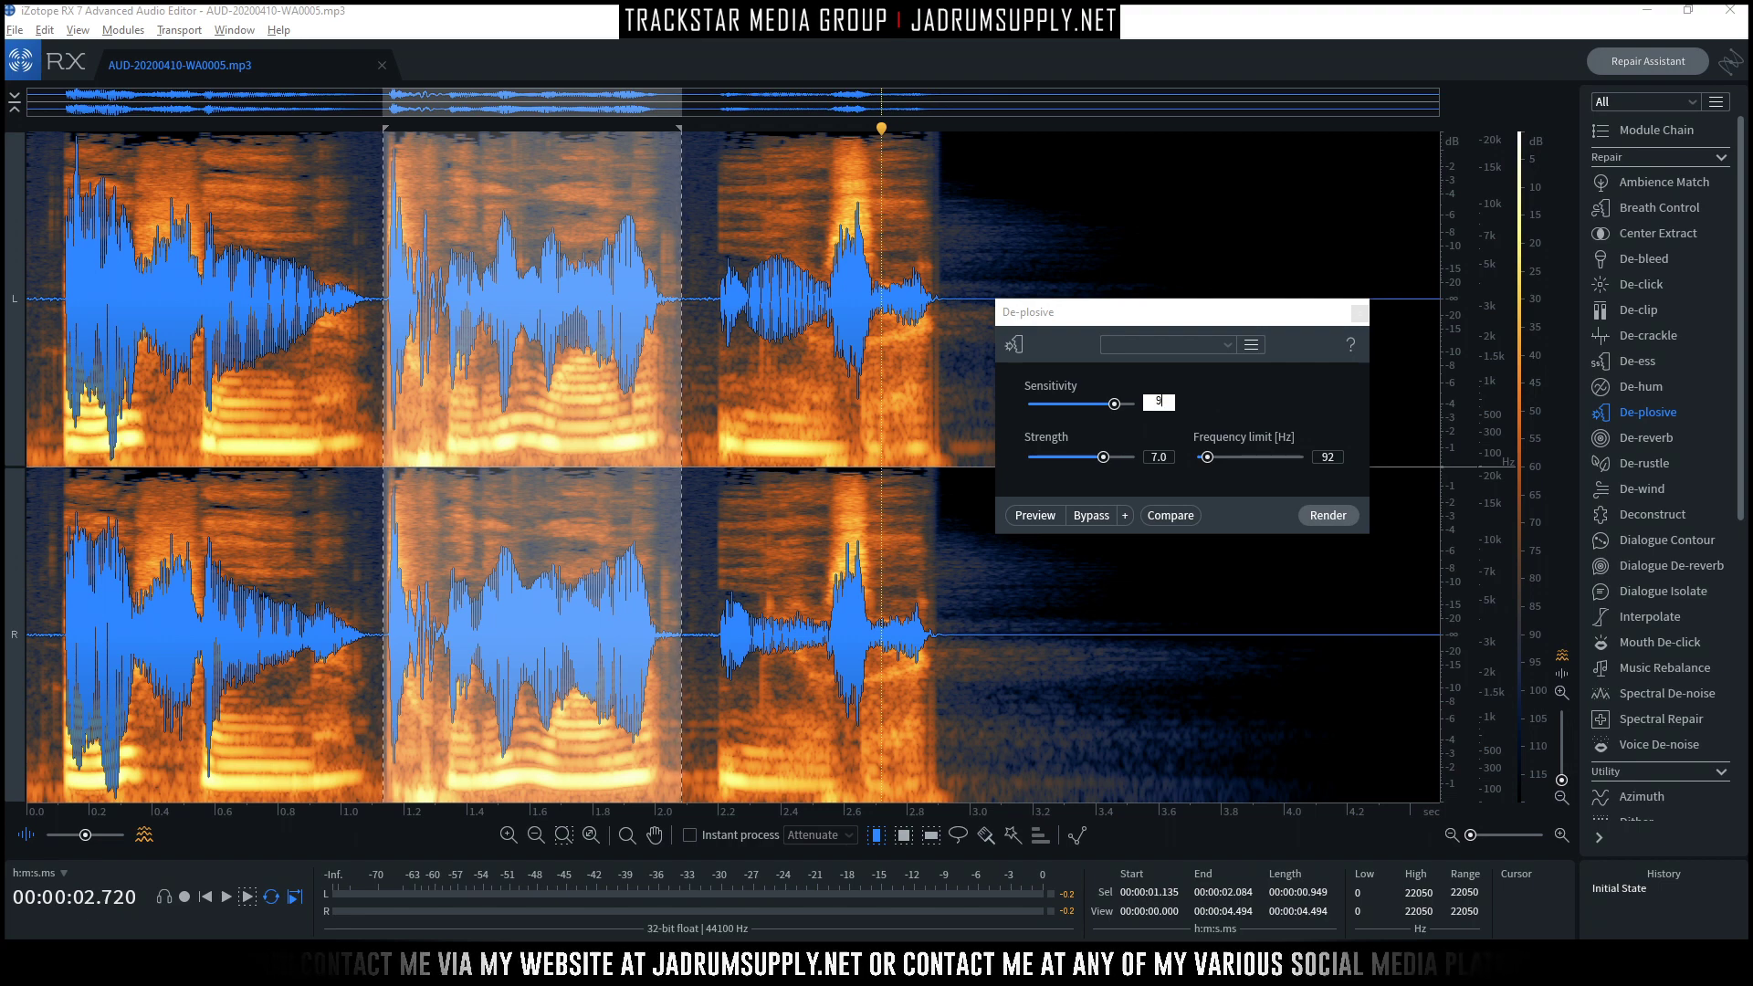
pyautogui.click(1156, 456)
pyautogui.write('8')
pyautogui.press('Return')
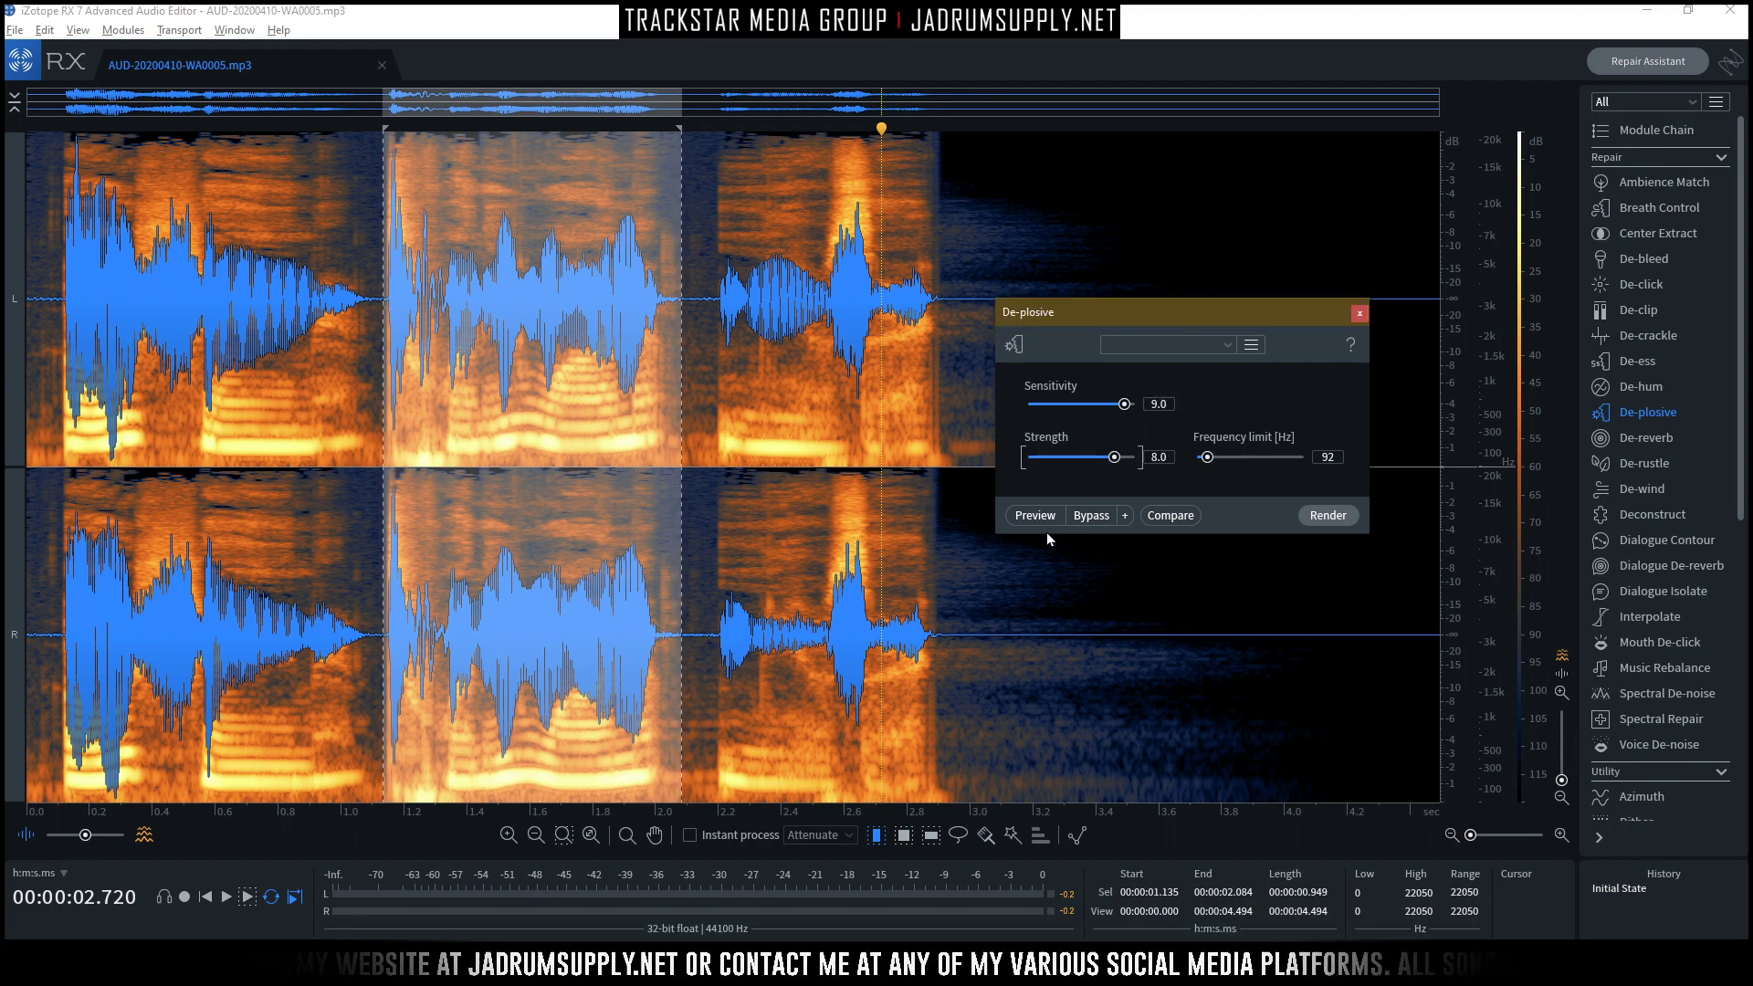
# Listen to the unprocessed audio and compare it with a preview of the stronger De-plosive settings.
pyautogui.press('space')
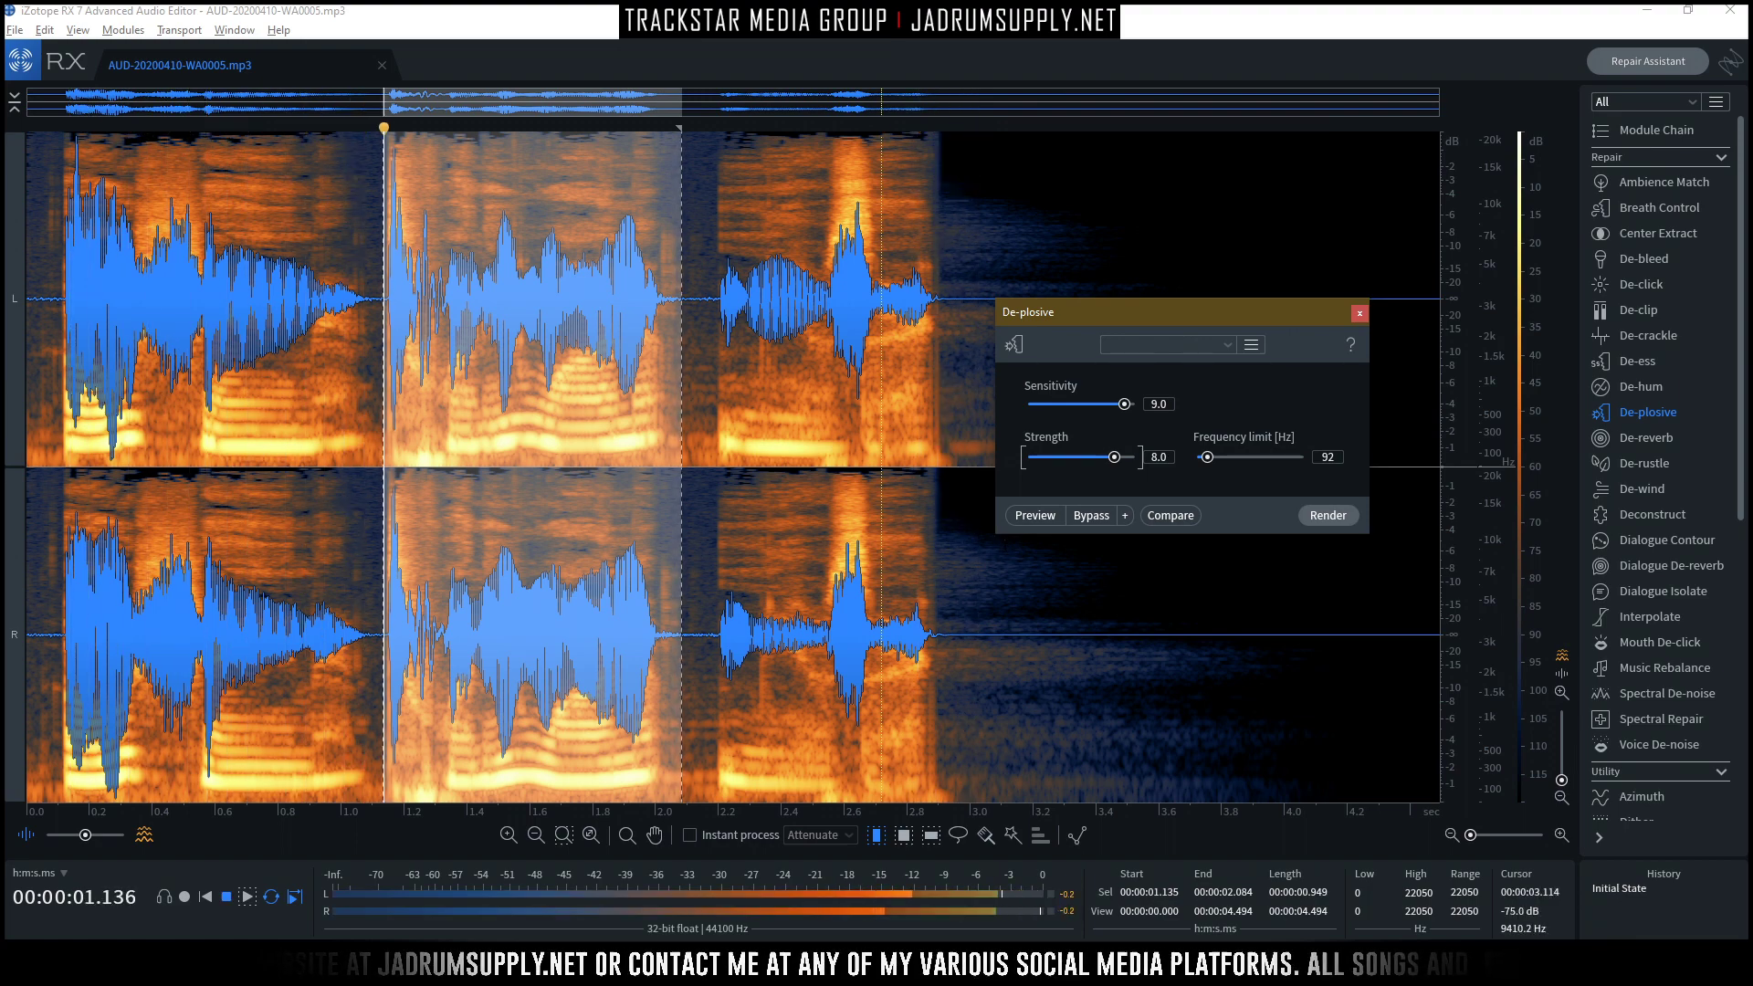
pyautogui.click(1035, 516)
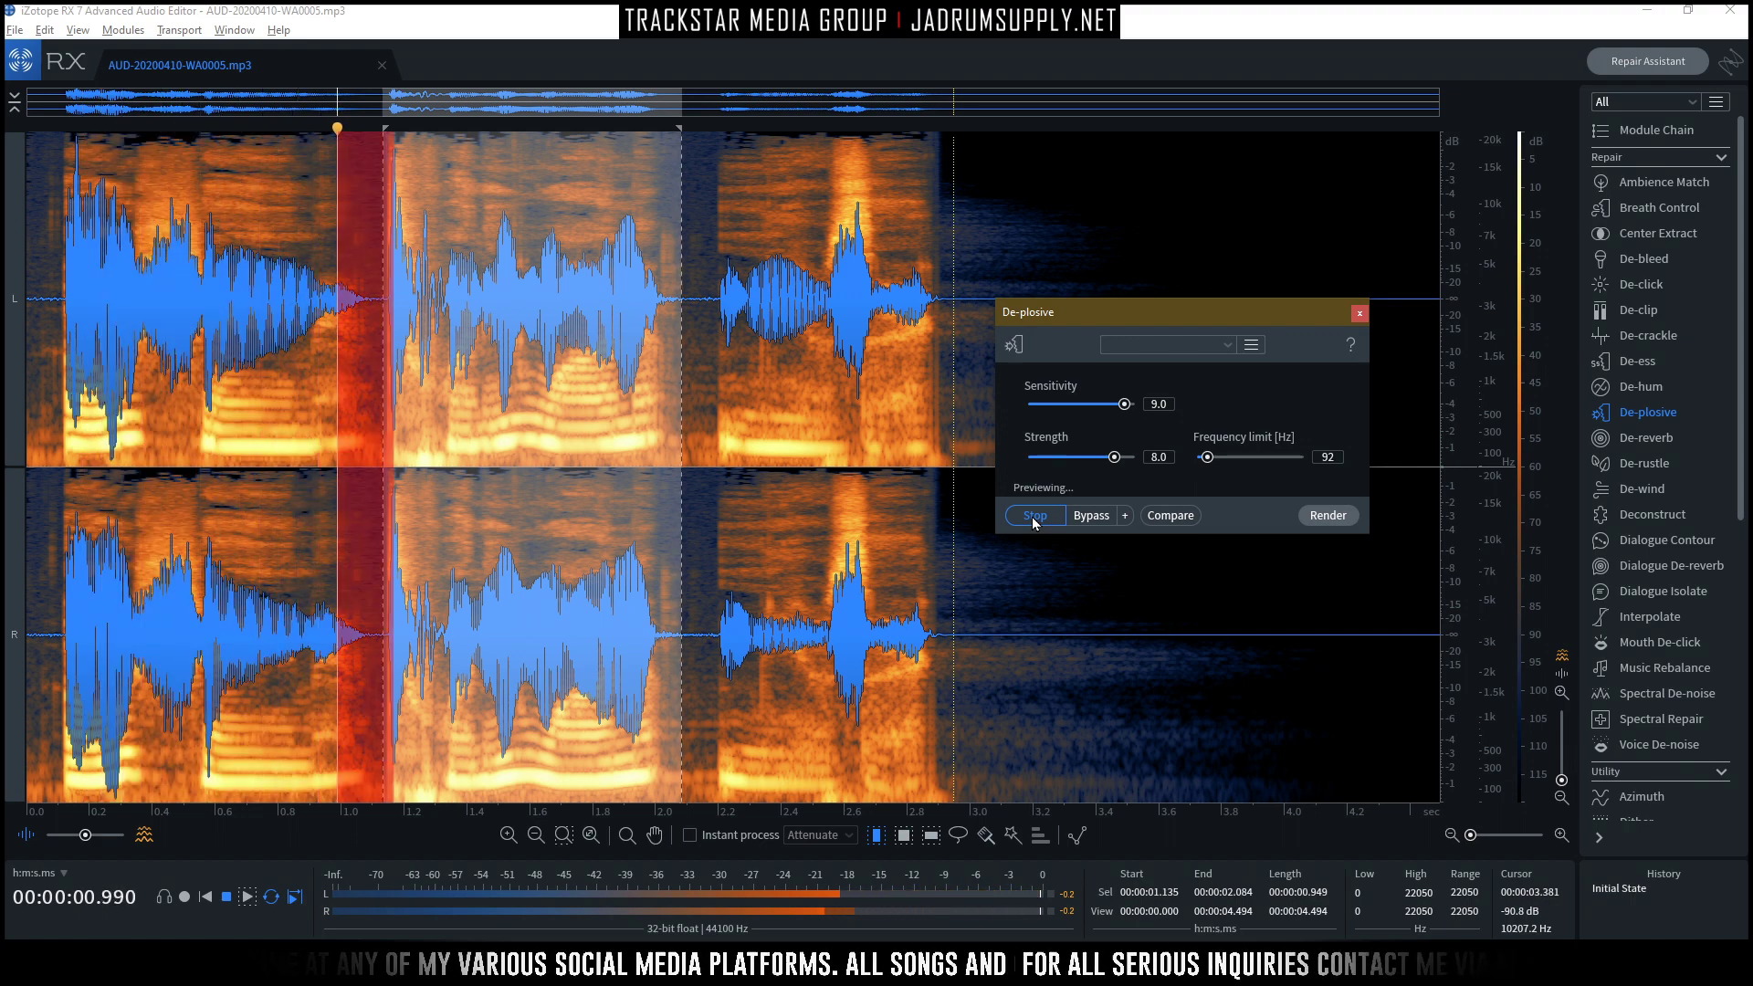
pyautogui.click(1032, 517)
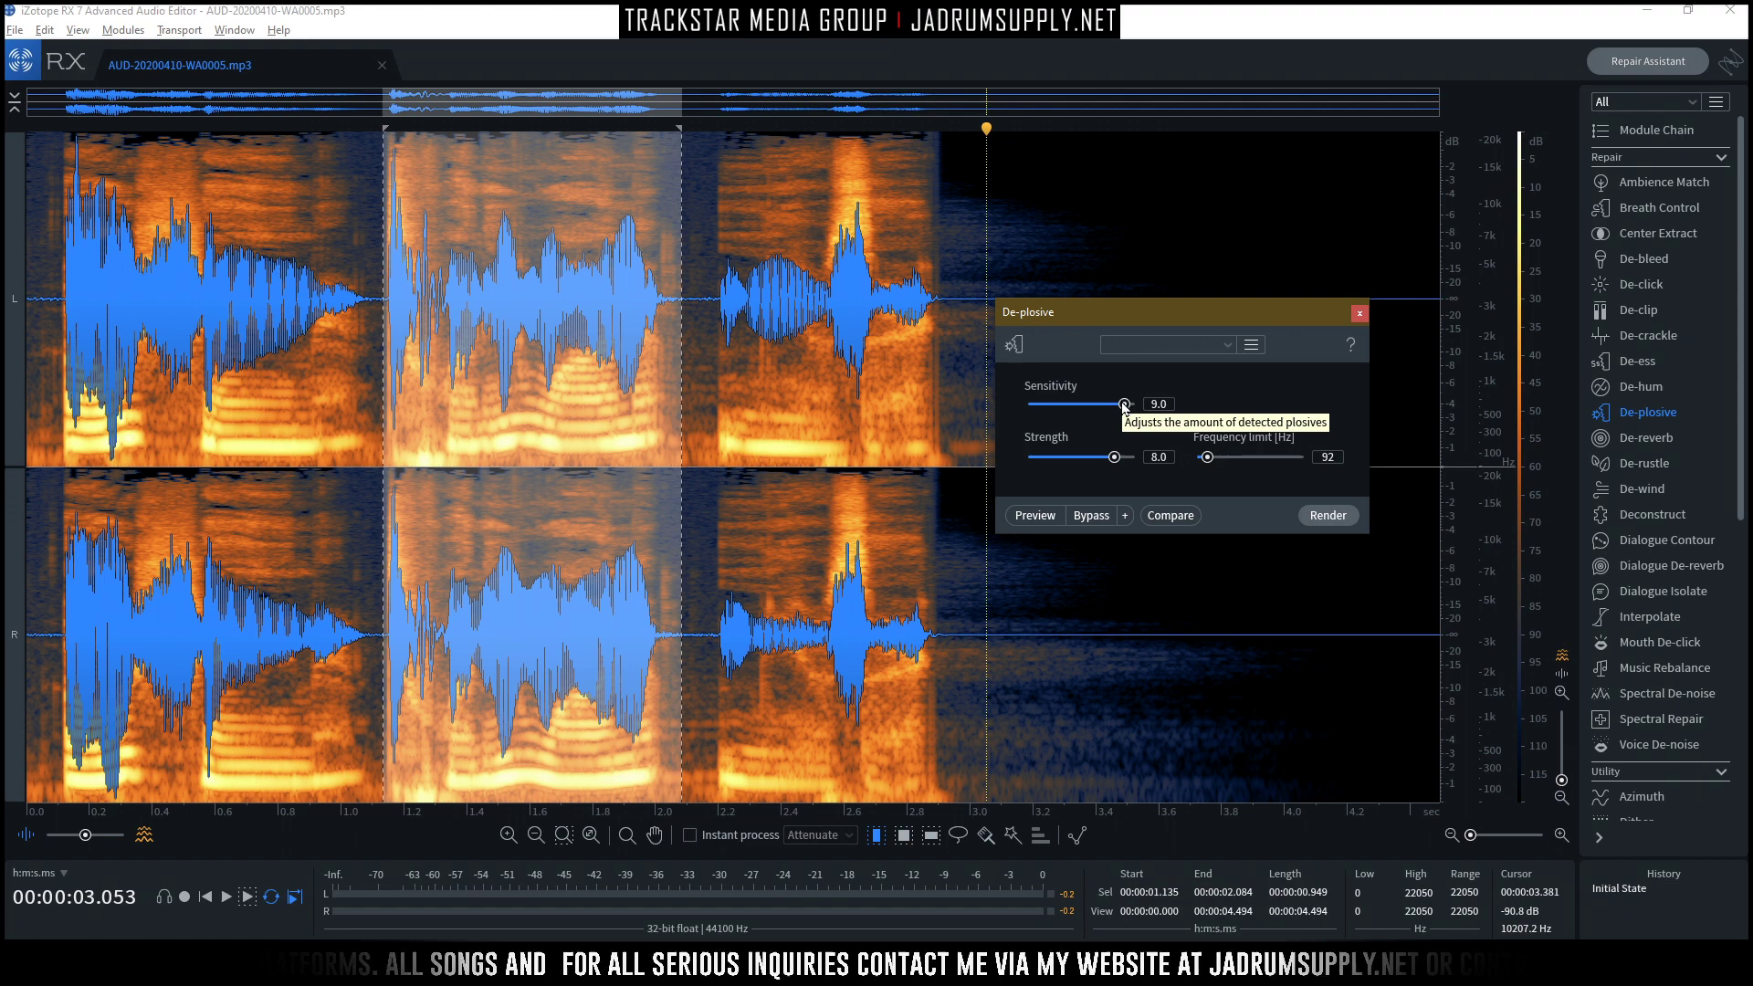
# Raise De-plosive's sensitivity and strength to 10.0 each and preview the effect.
pyautogui.moveTo(1124, 405); pyautogui.dragTo(1136, 404)
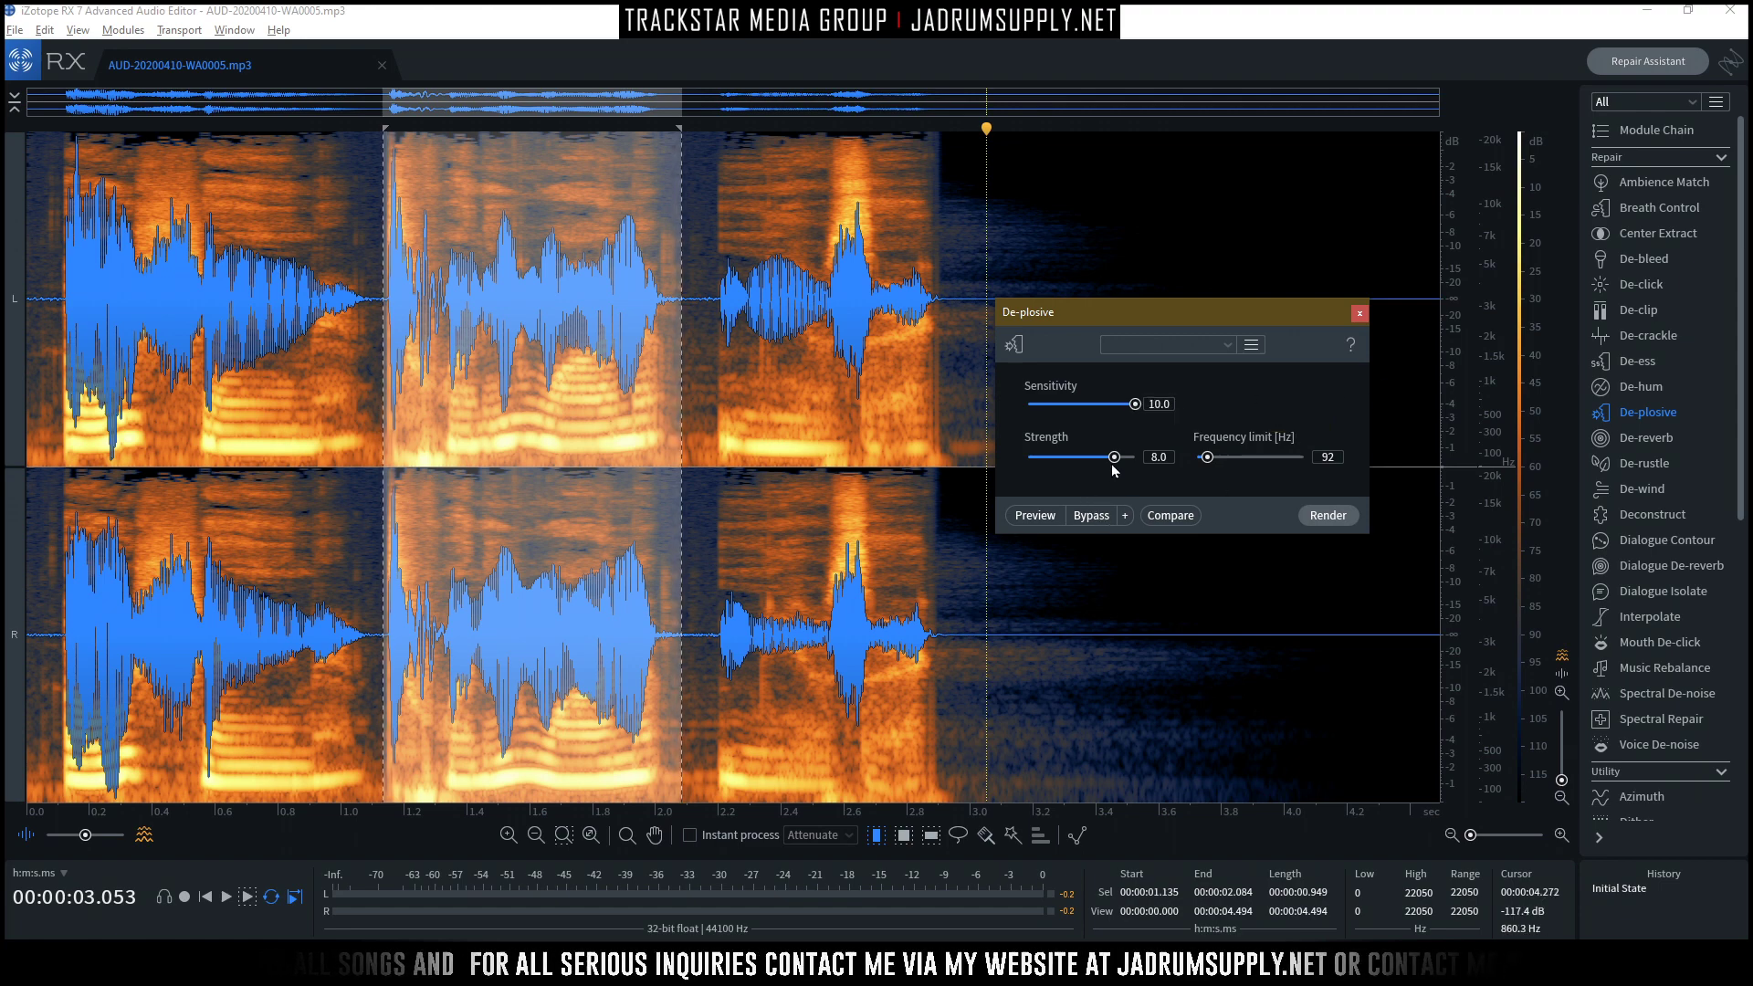
pyautogui.moveTo(1114, 456); pyautogui.dragTo(1309, 465)
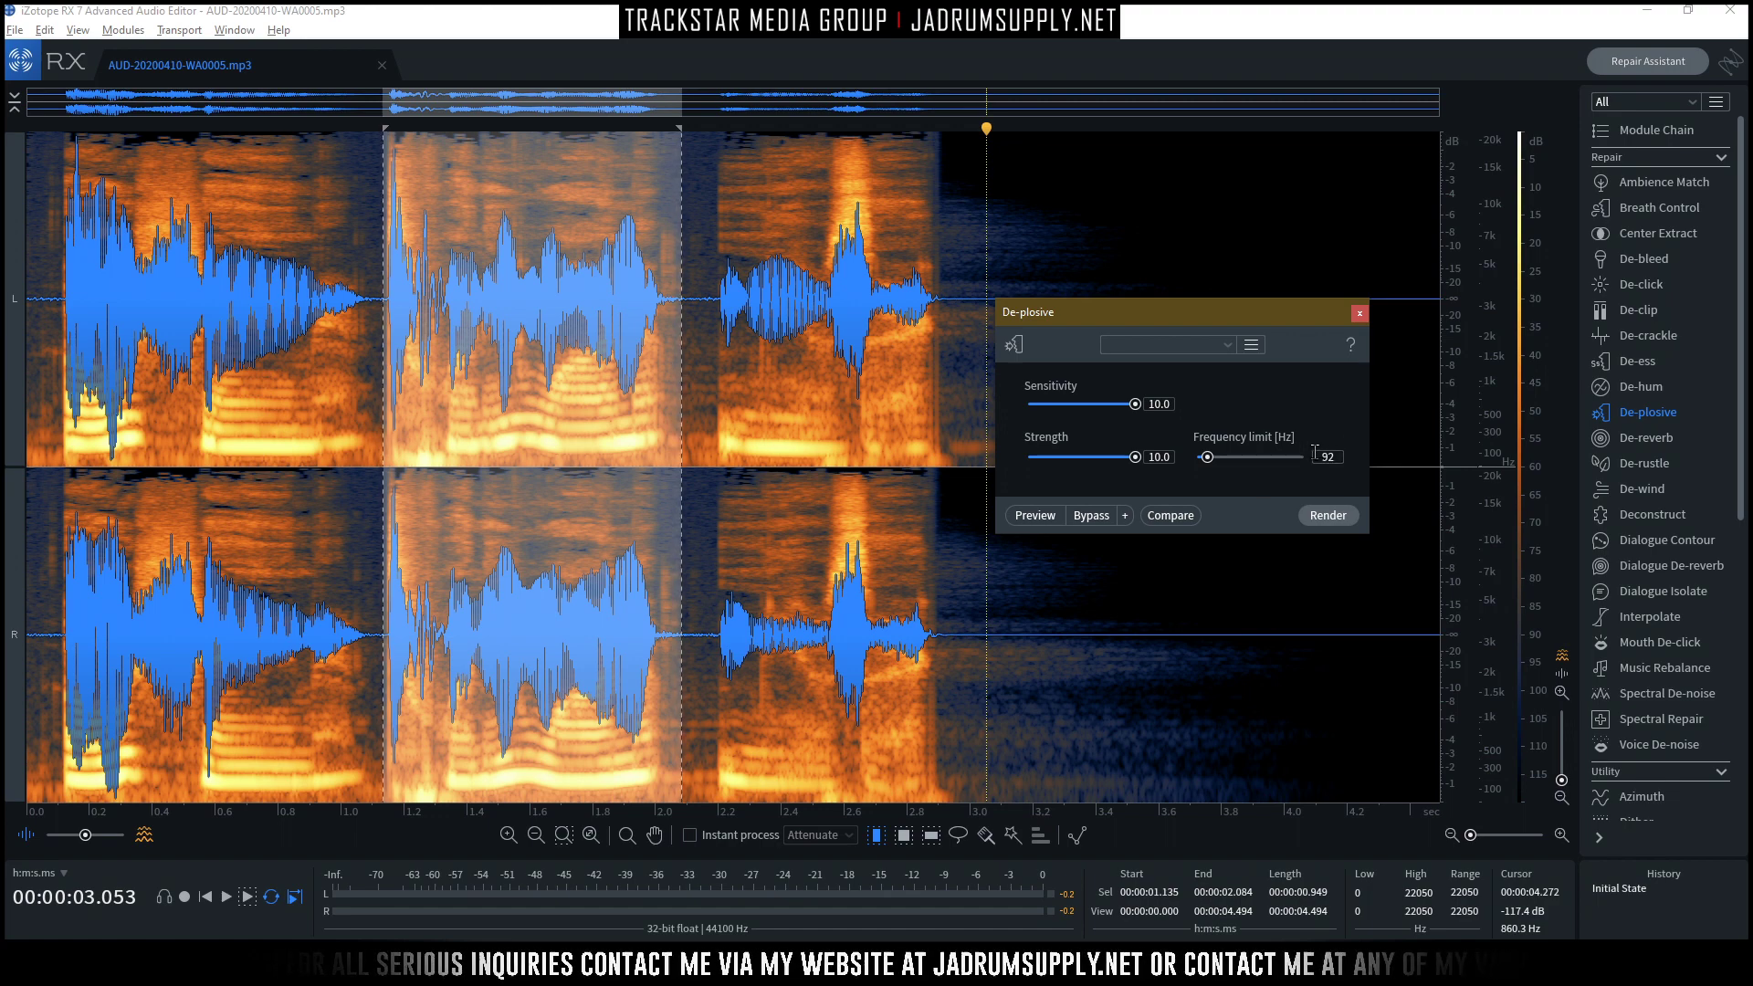
pyautogui.click(1048, 516)
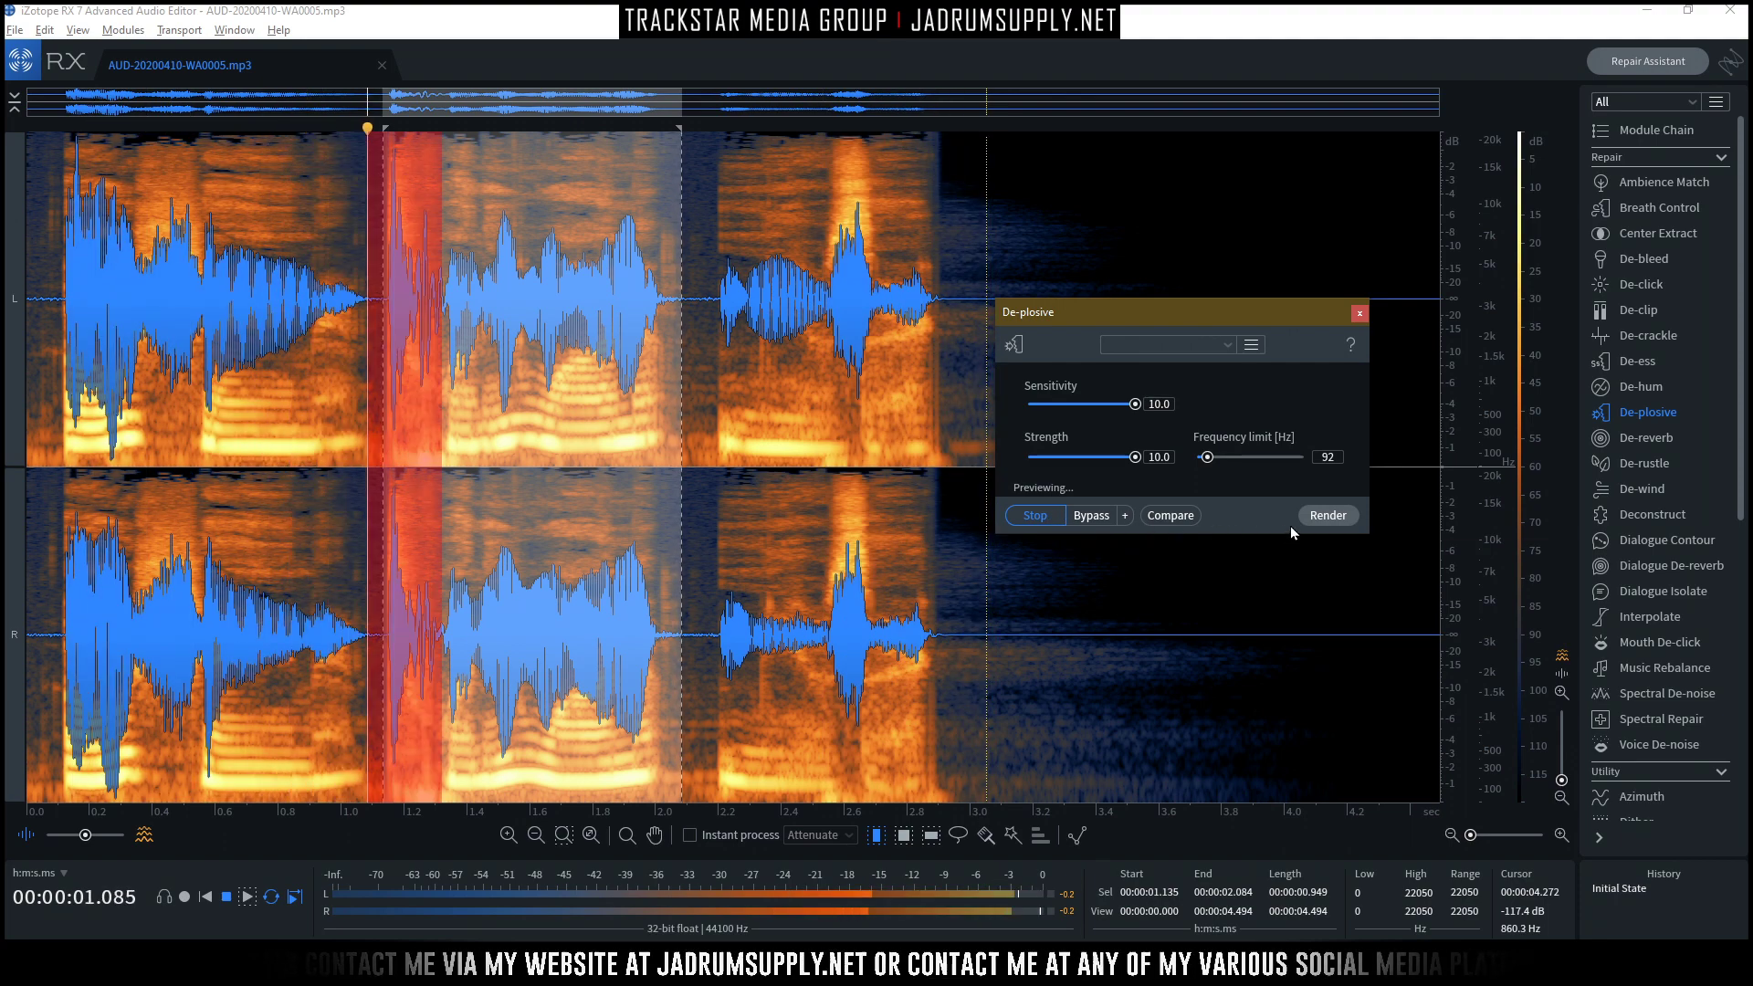
pyautogui.press('space')
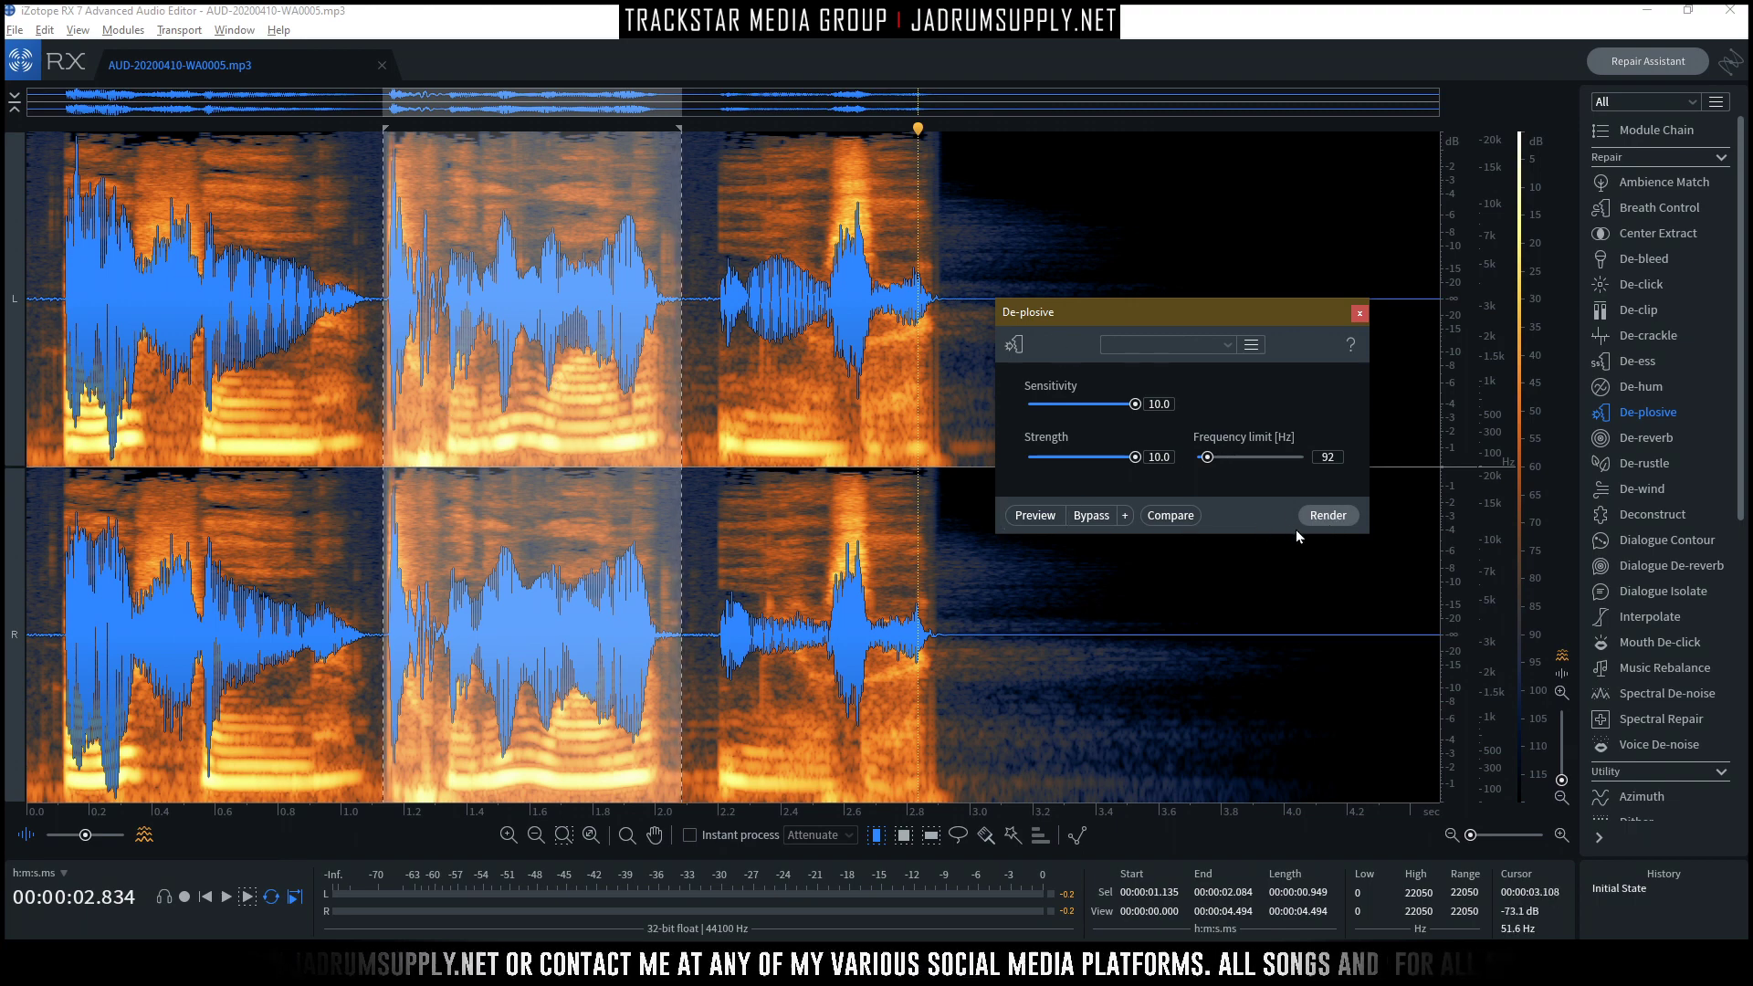
# Clear the selection and render De-plosive over the whole recording in two passes.
pyautogui.click(472, 511)
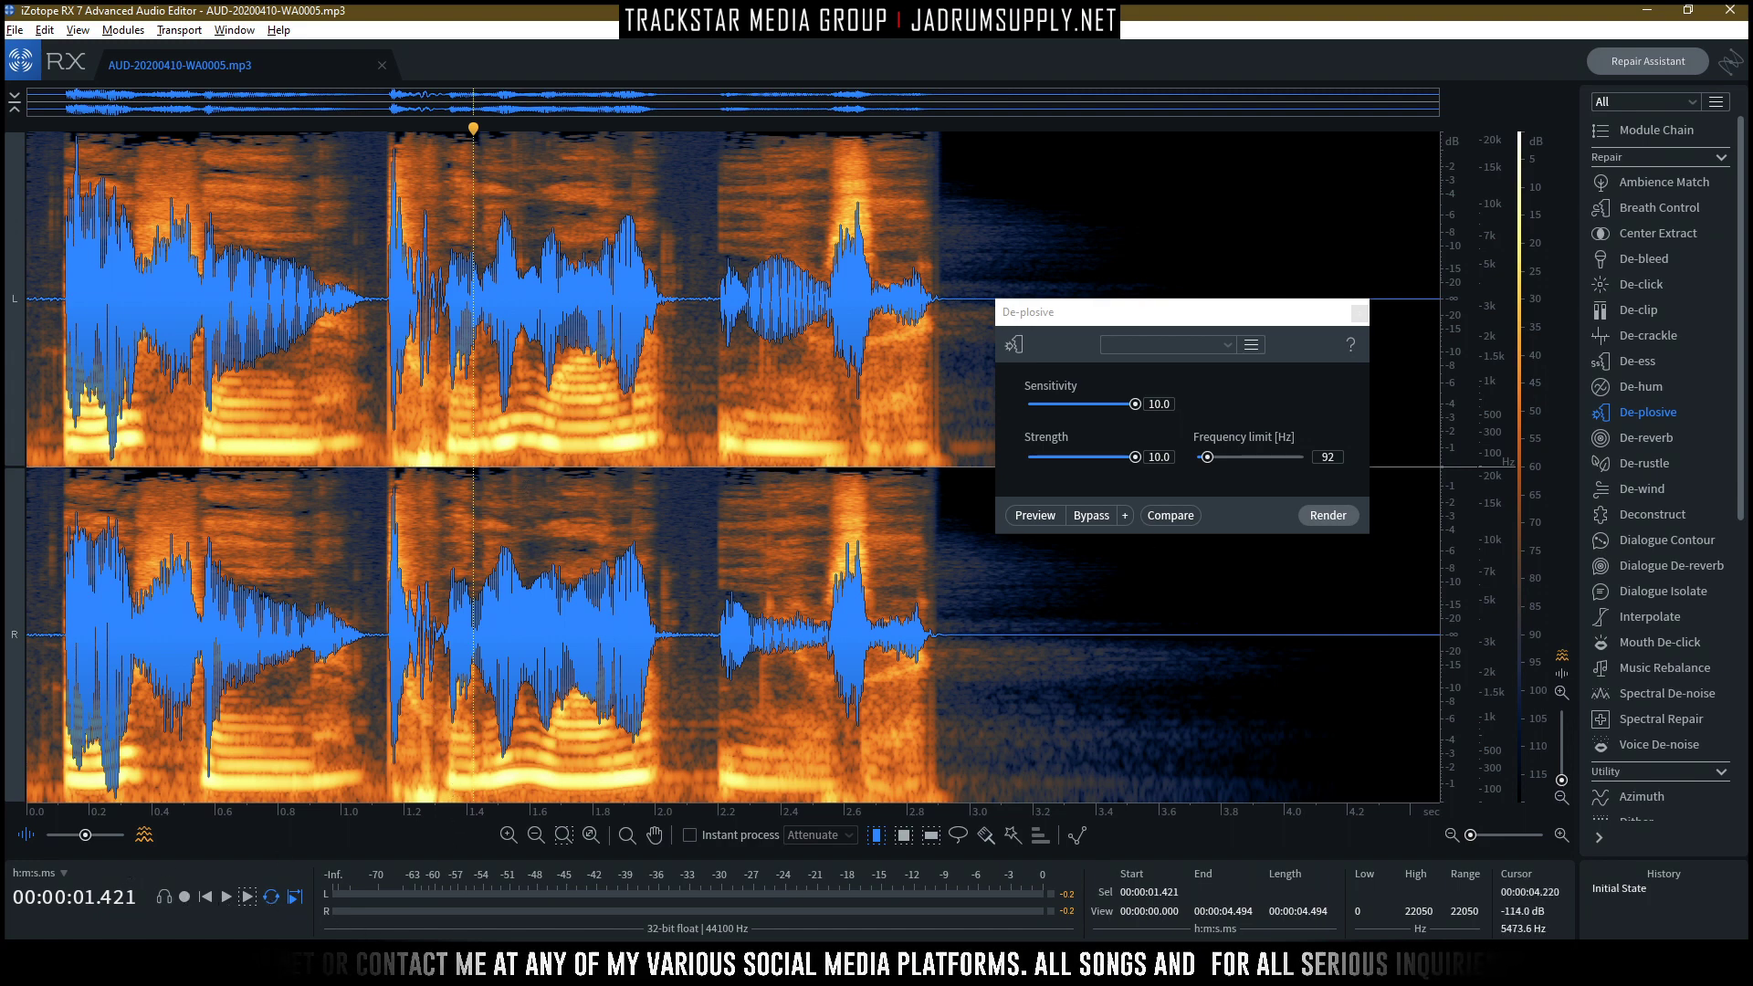
pyautogui.click(1329, 516)
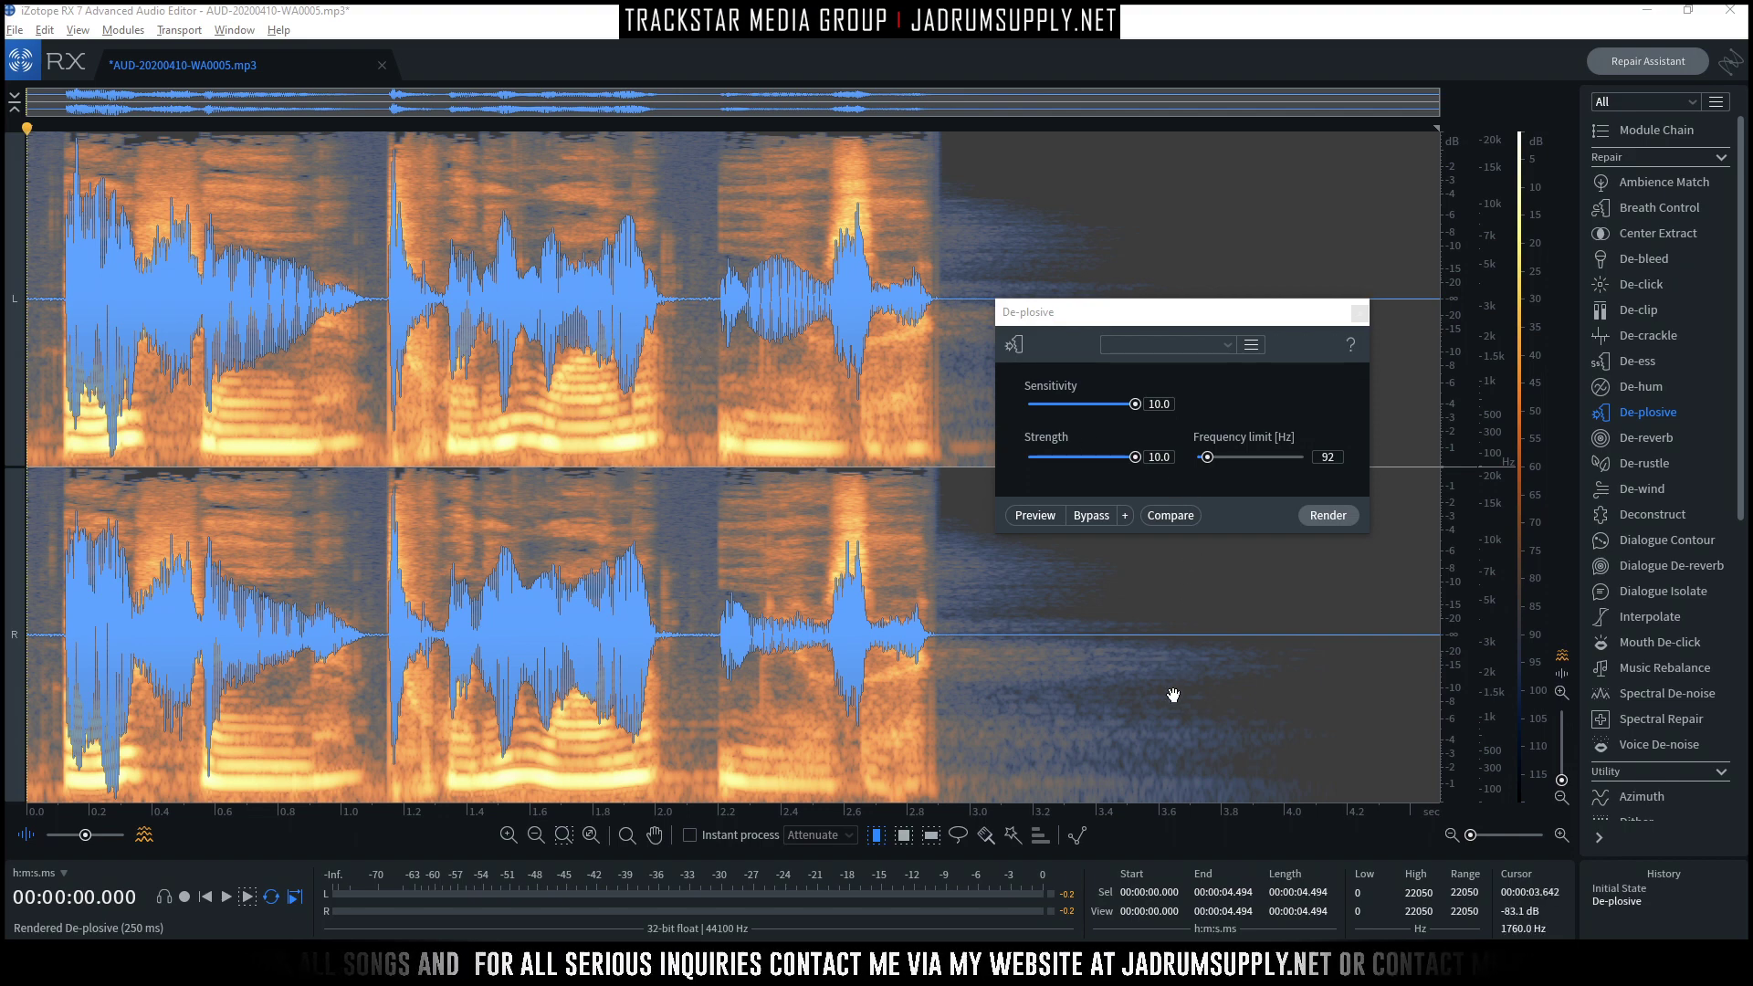
pyautogui.moveTo(1164, 320); pyautogui.dragTo(1004, 325)
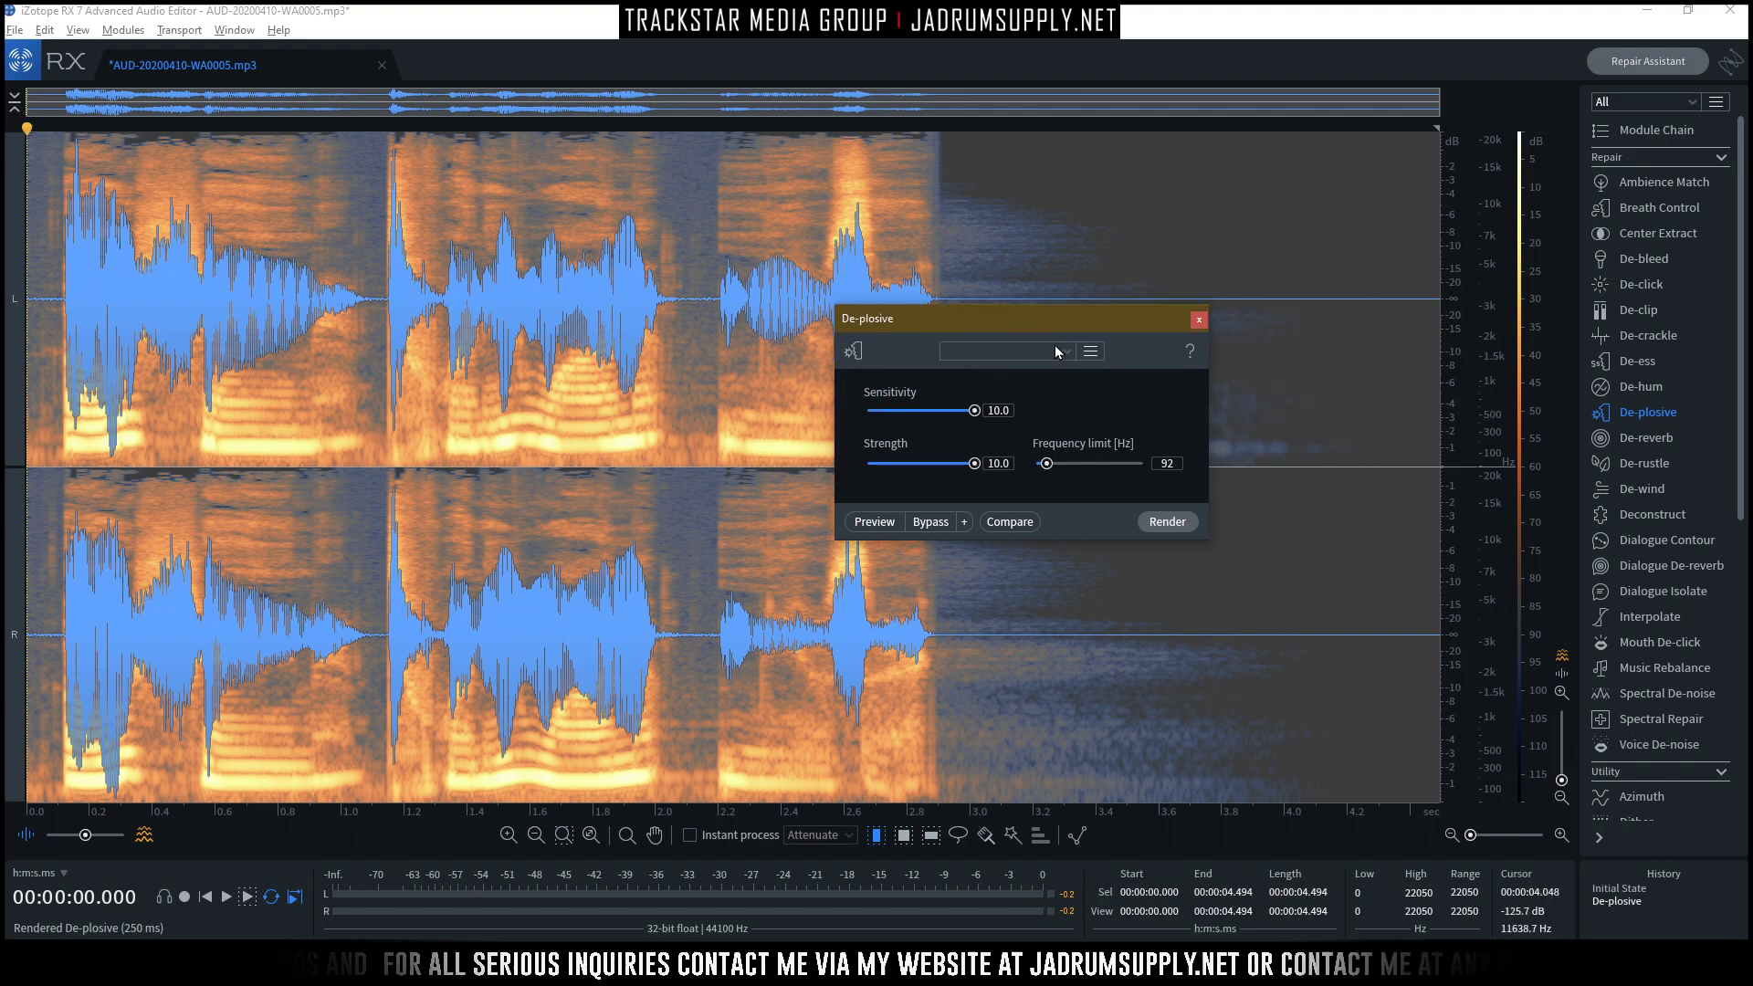
pyautogui.click(139, 464)
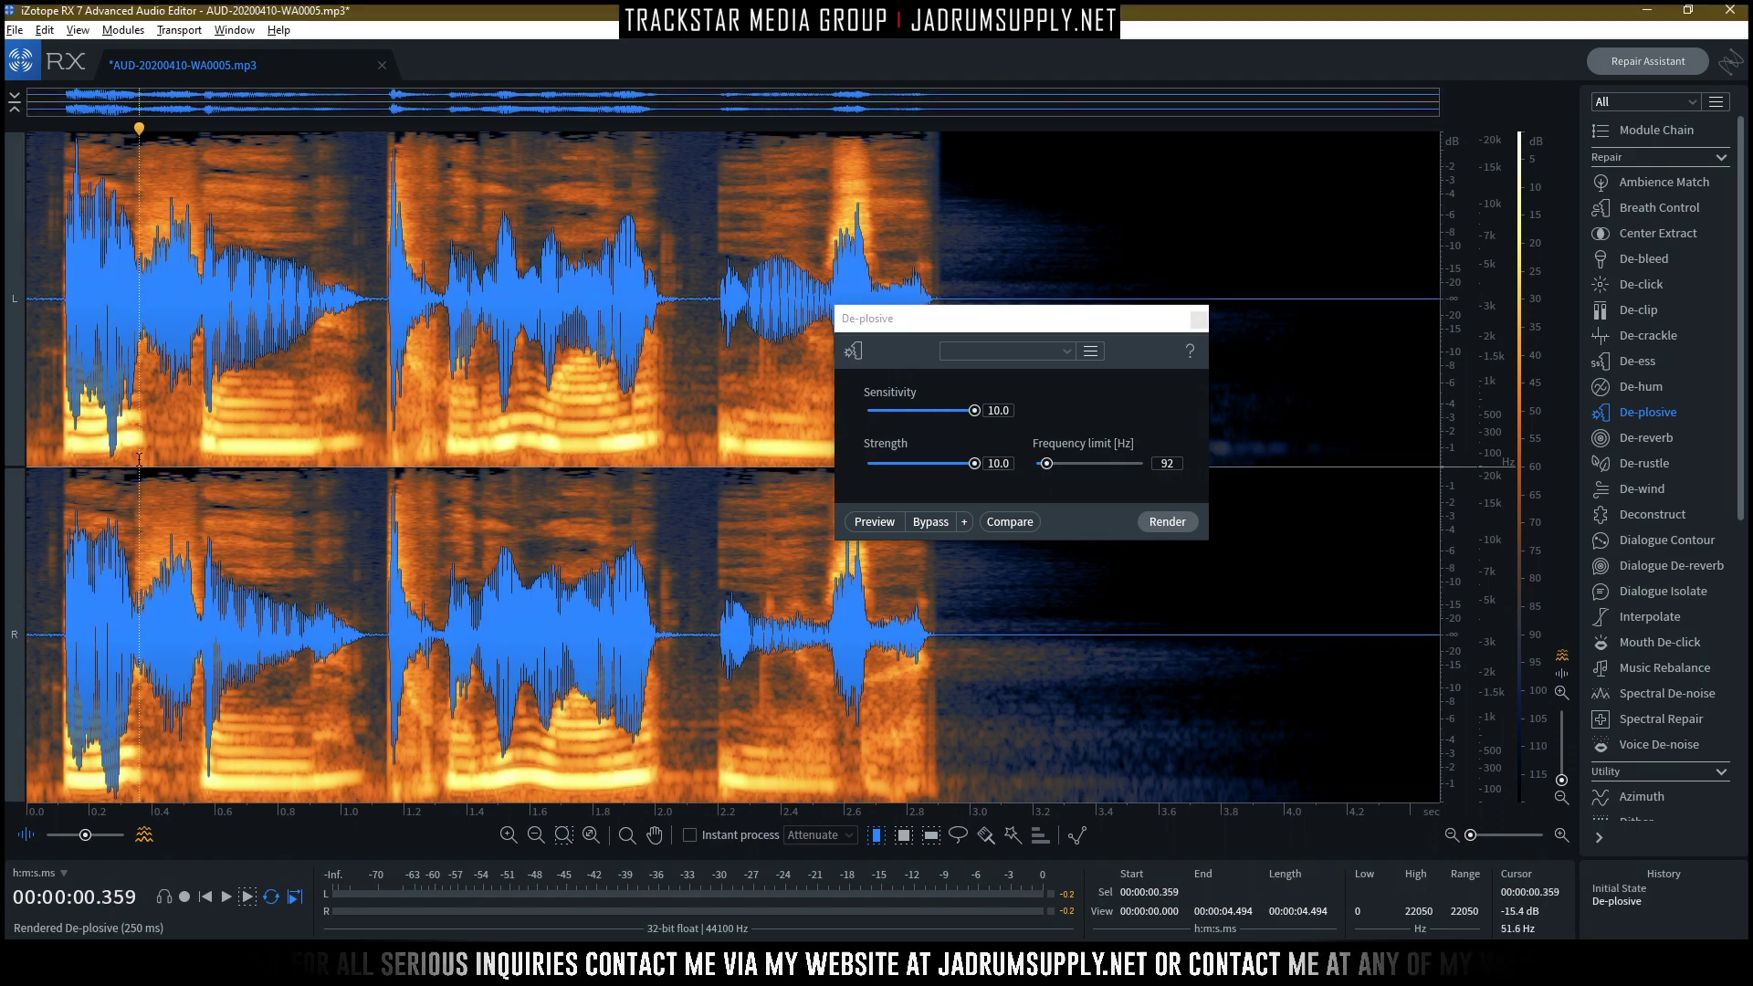
pyautogui.click(1184, 527)
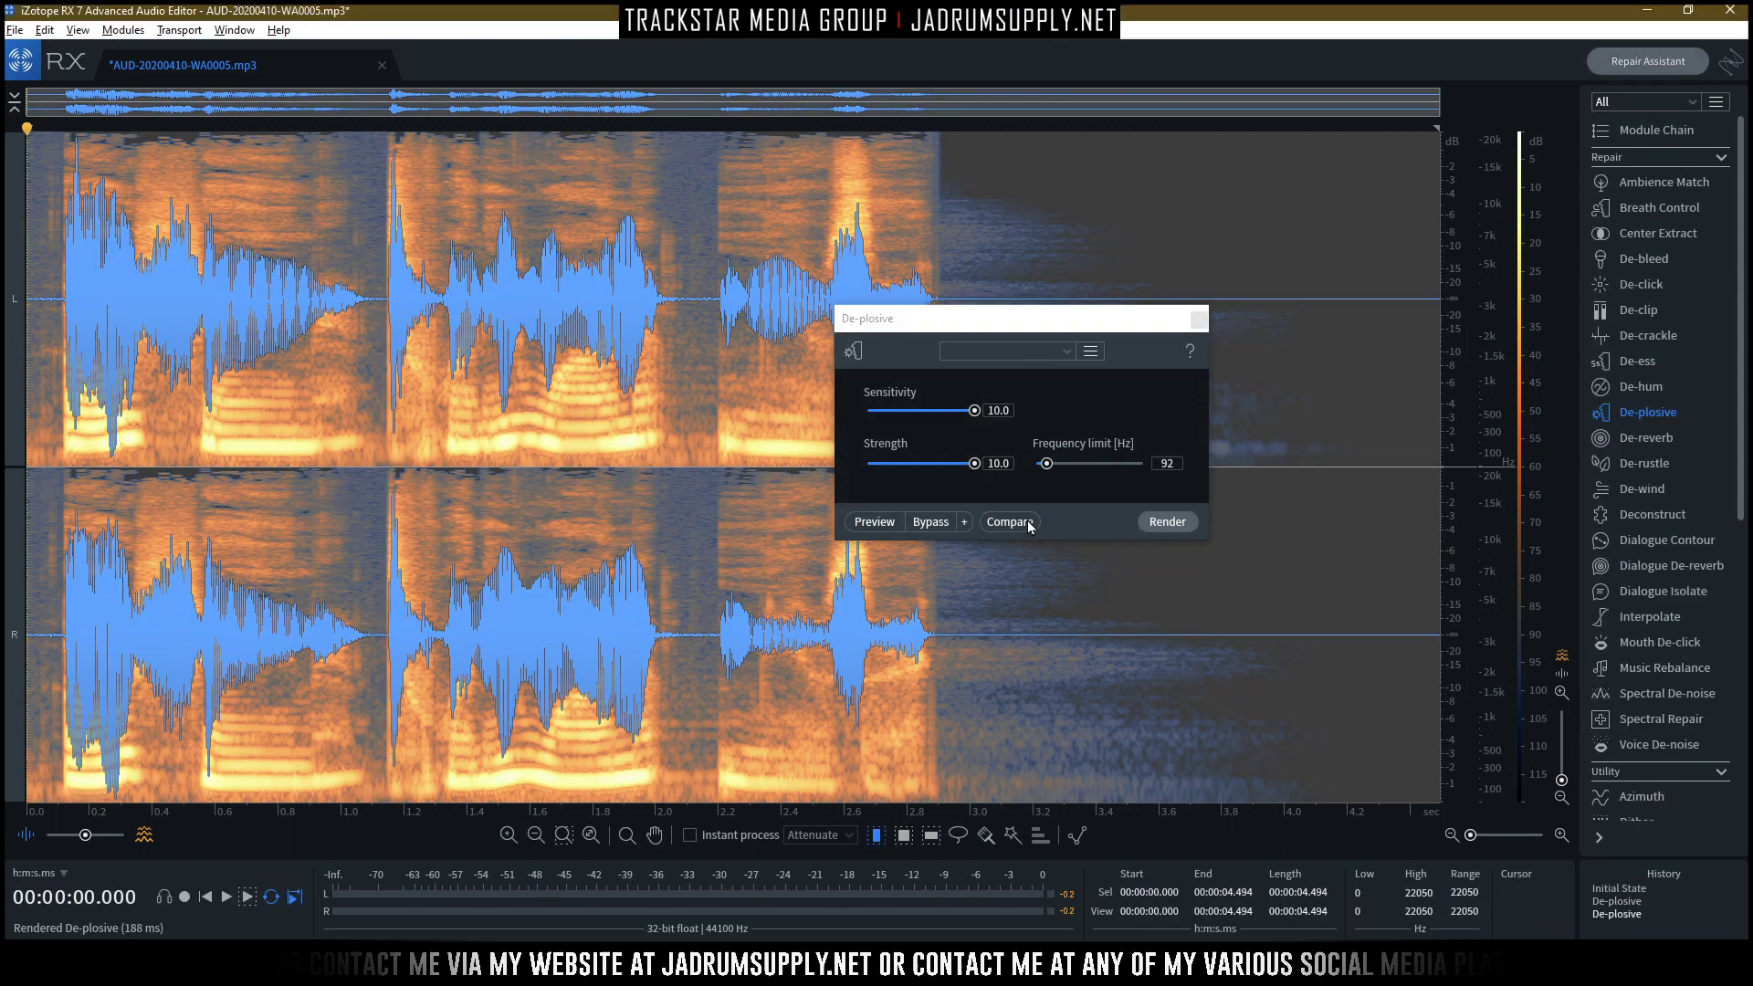
# Play back the twice-processed recording and undo both De-plosive renders.
pyautogui.press('space')
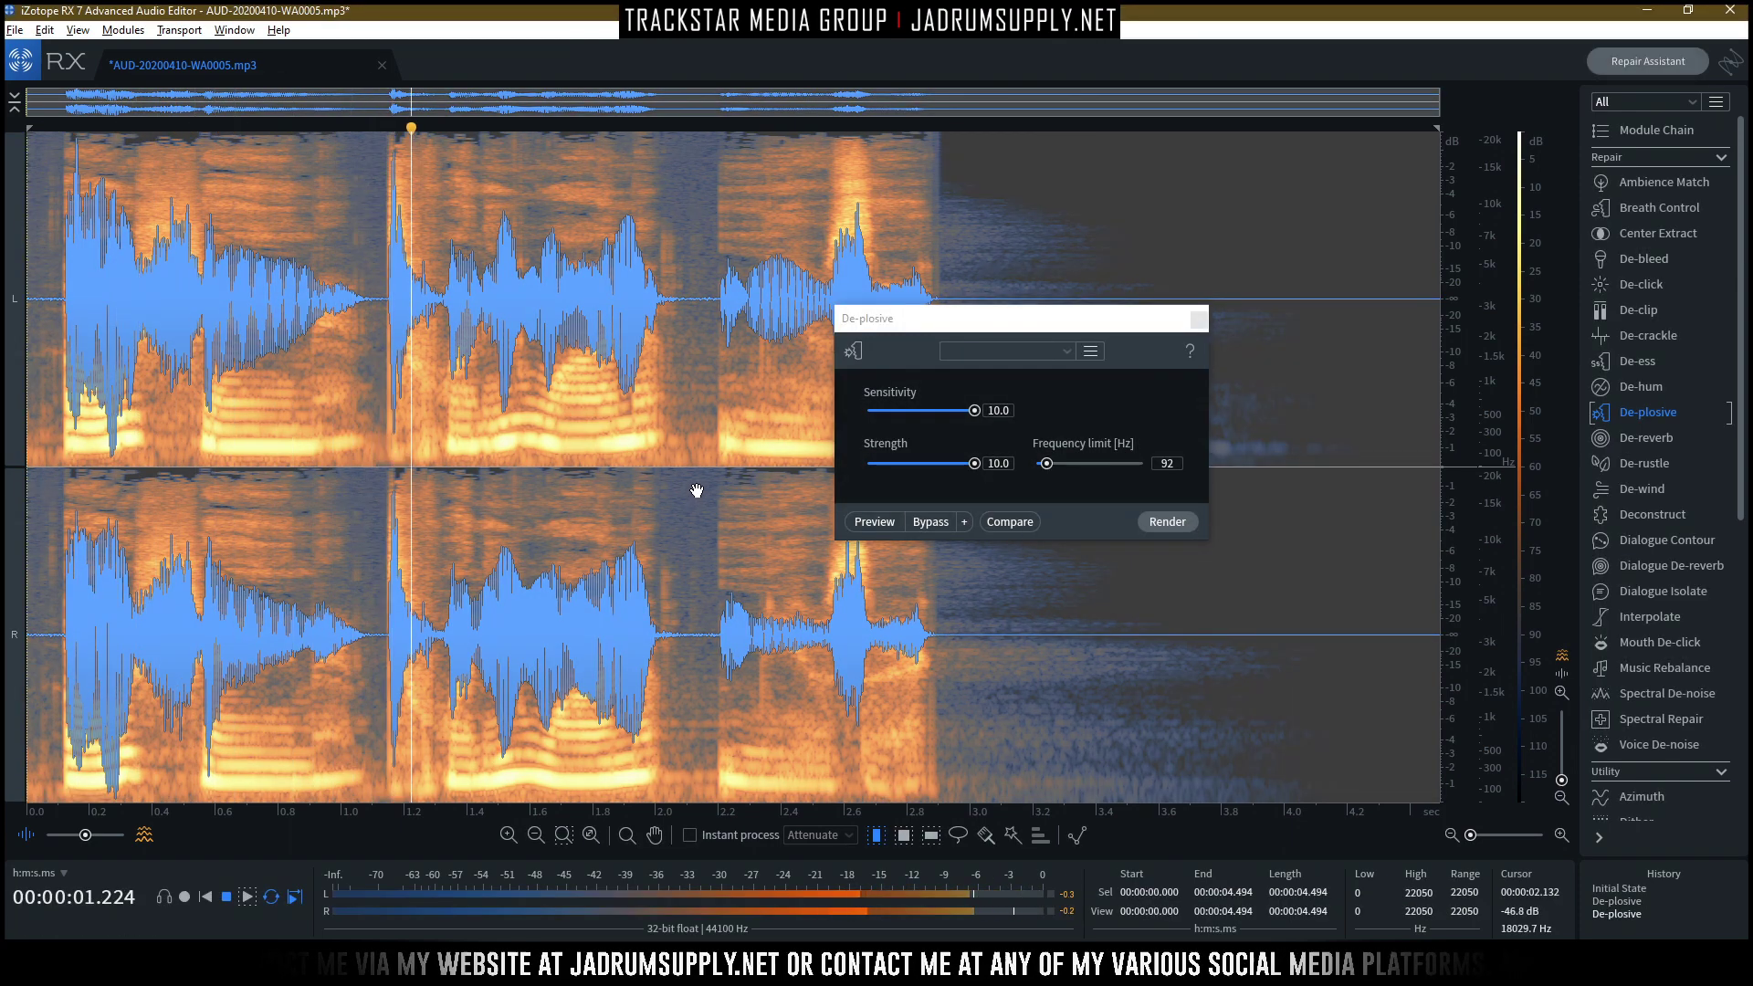
pyautogui.press('space')
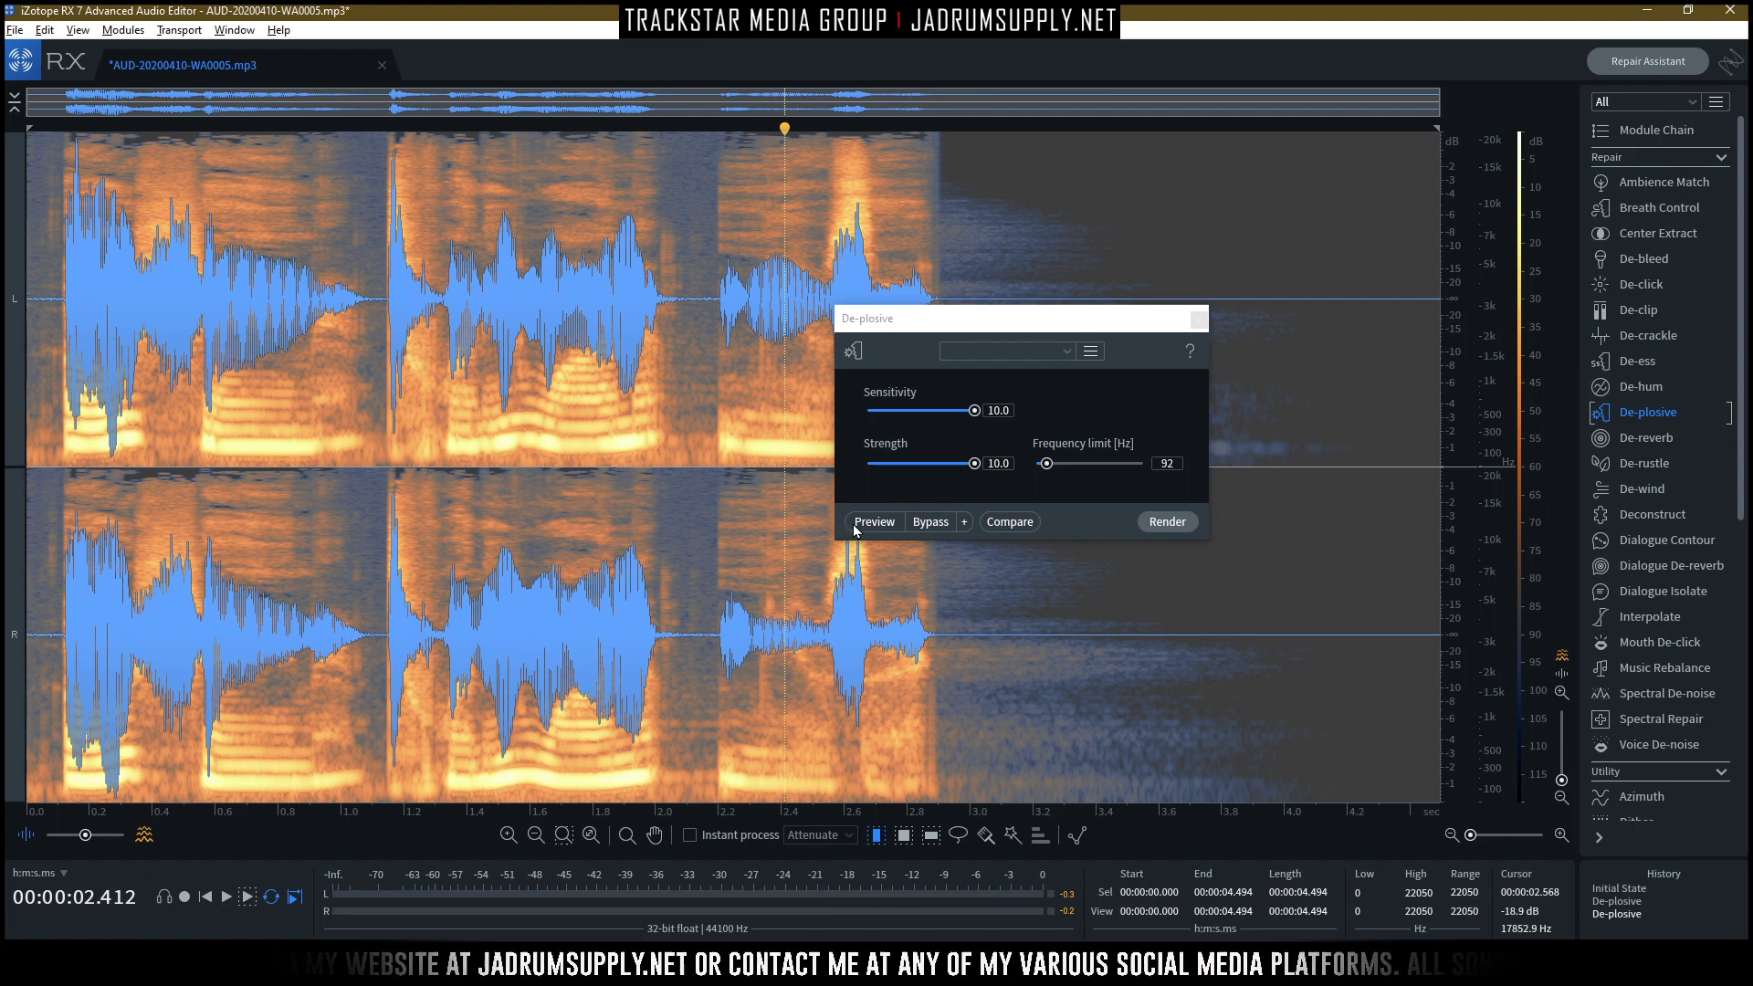
pyautogui.hotkey('ctrl', 'z')
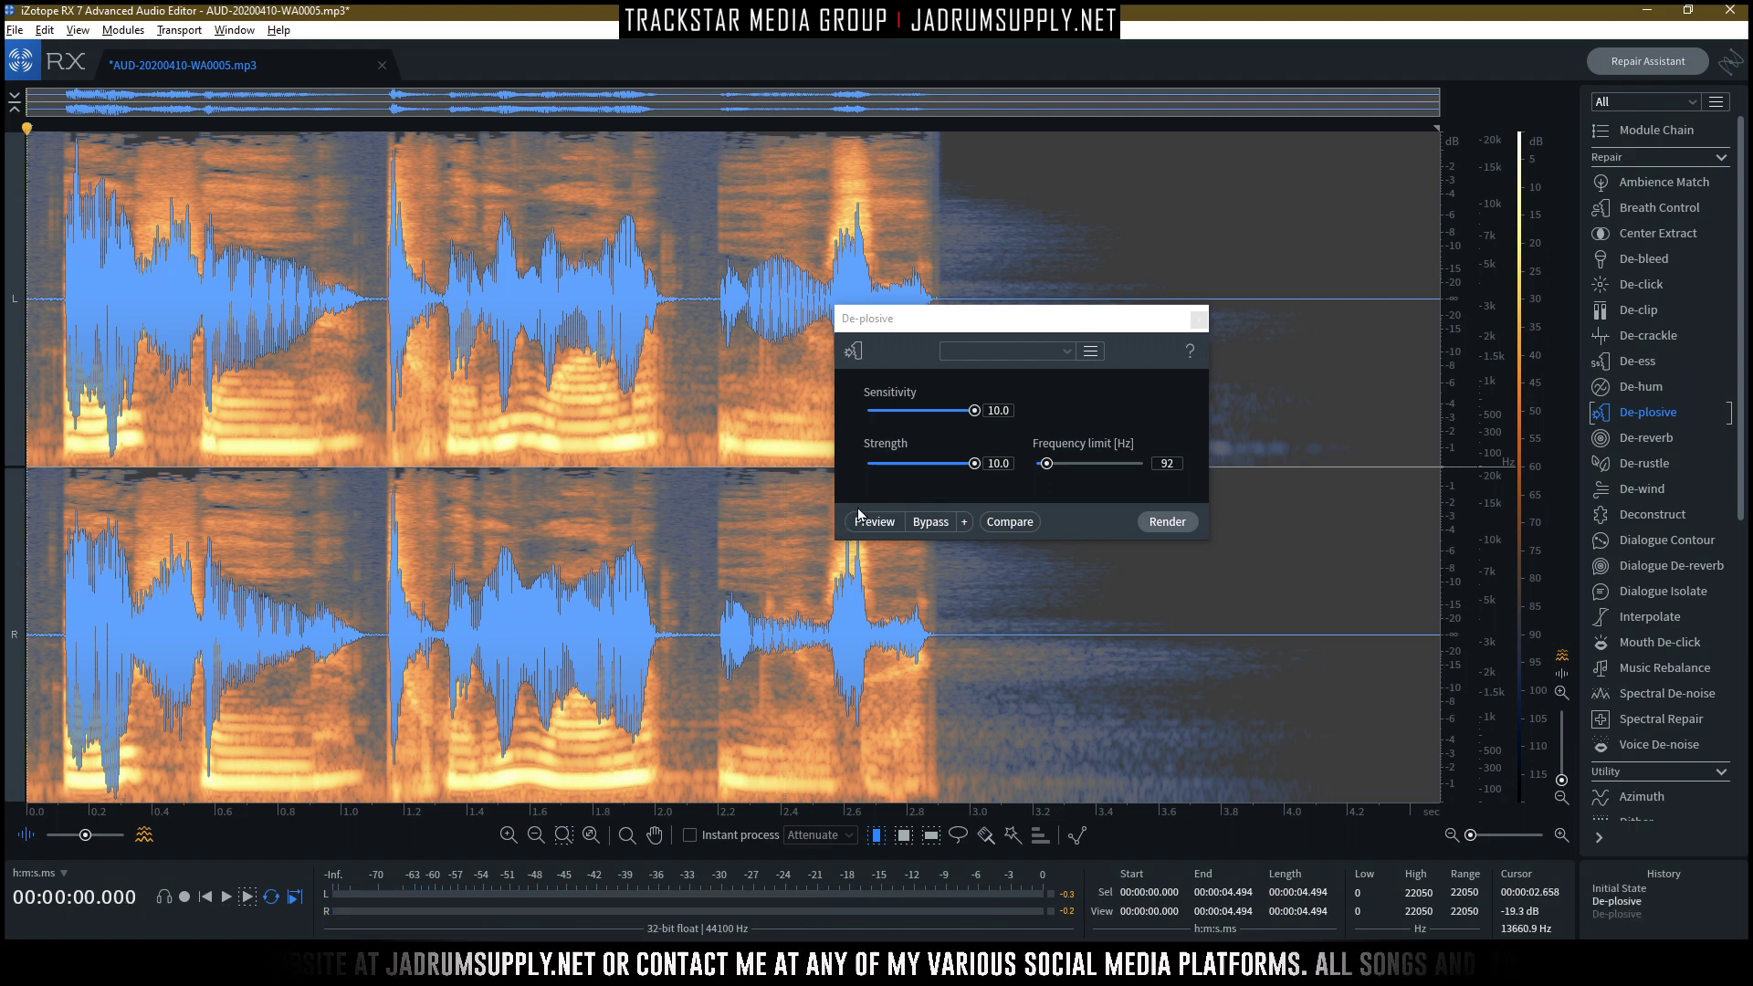
pyautogui.hotkey('ctrl', 'z')
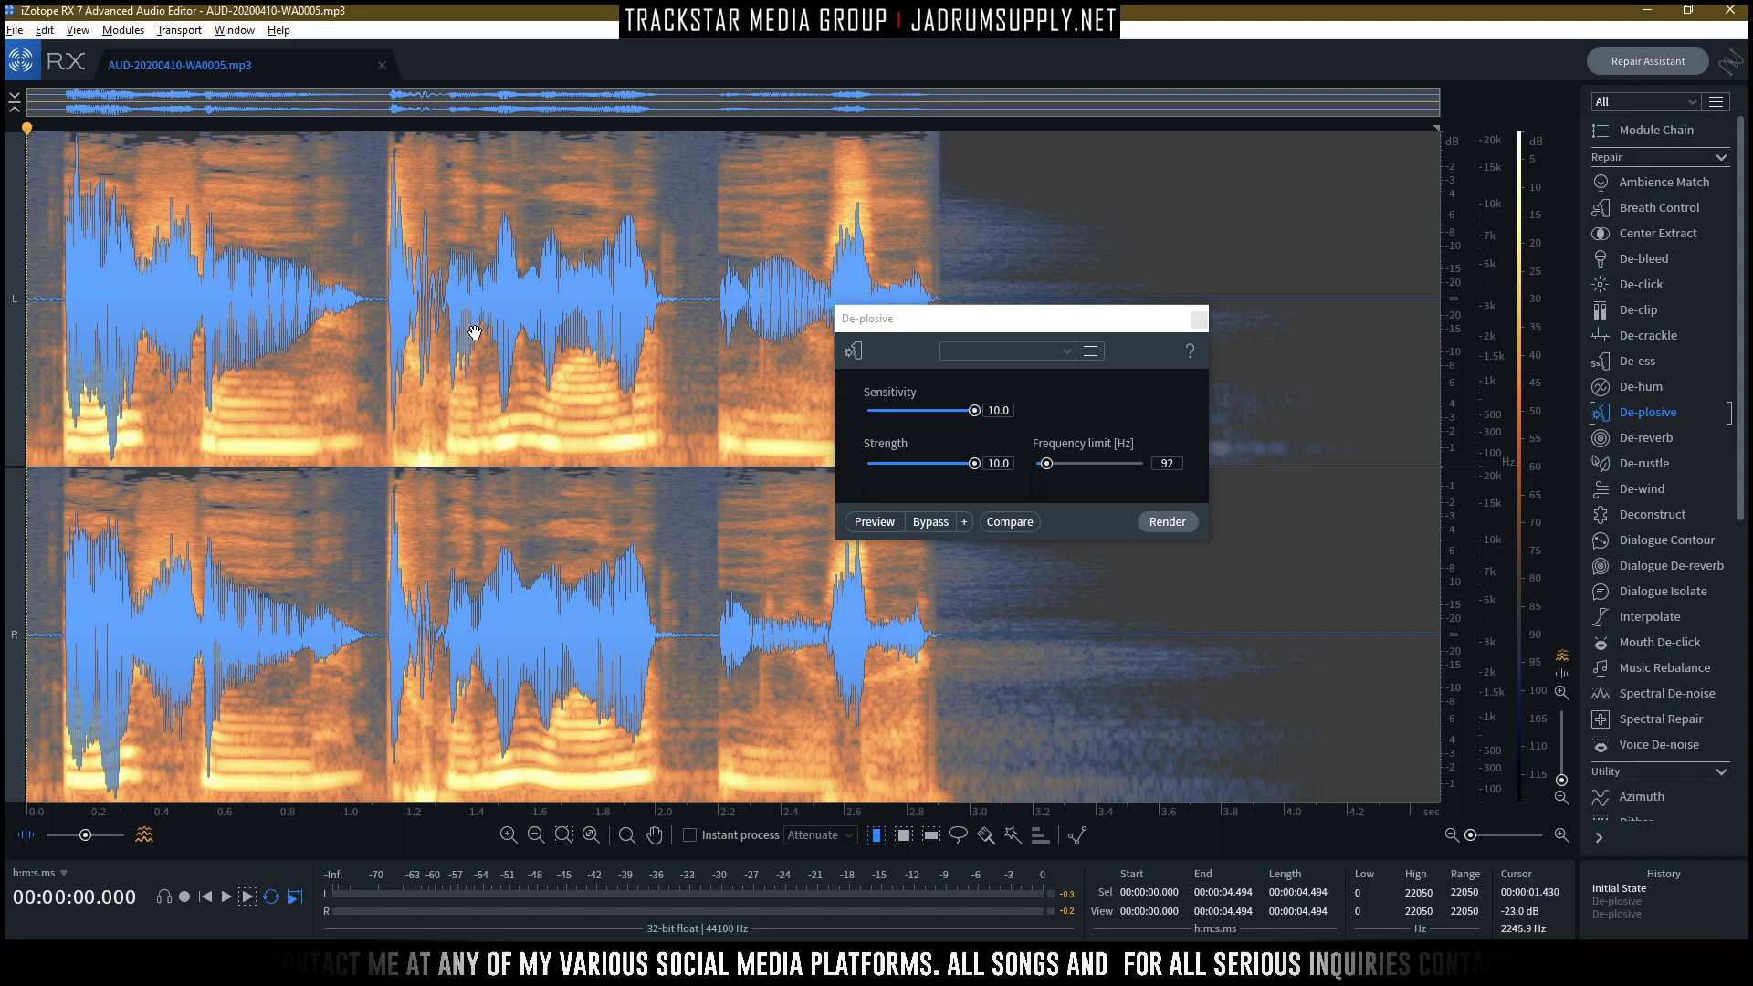
# Examine the plosive at the start of the second phrase, temporarily selecting about 1.25 to 1.34 seconds.
pyautogui.moveTo(987, 328); pyautogui.dragTo(1040, 334)
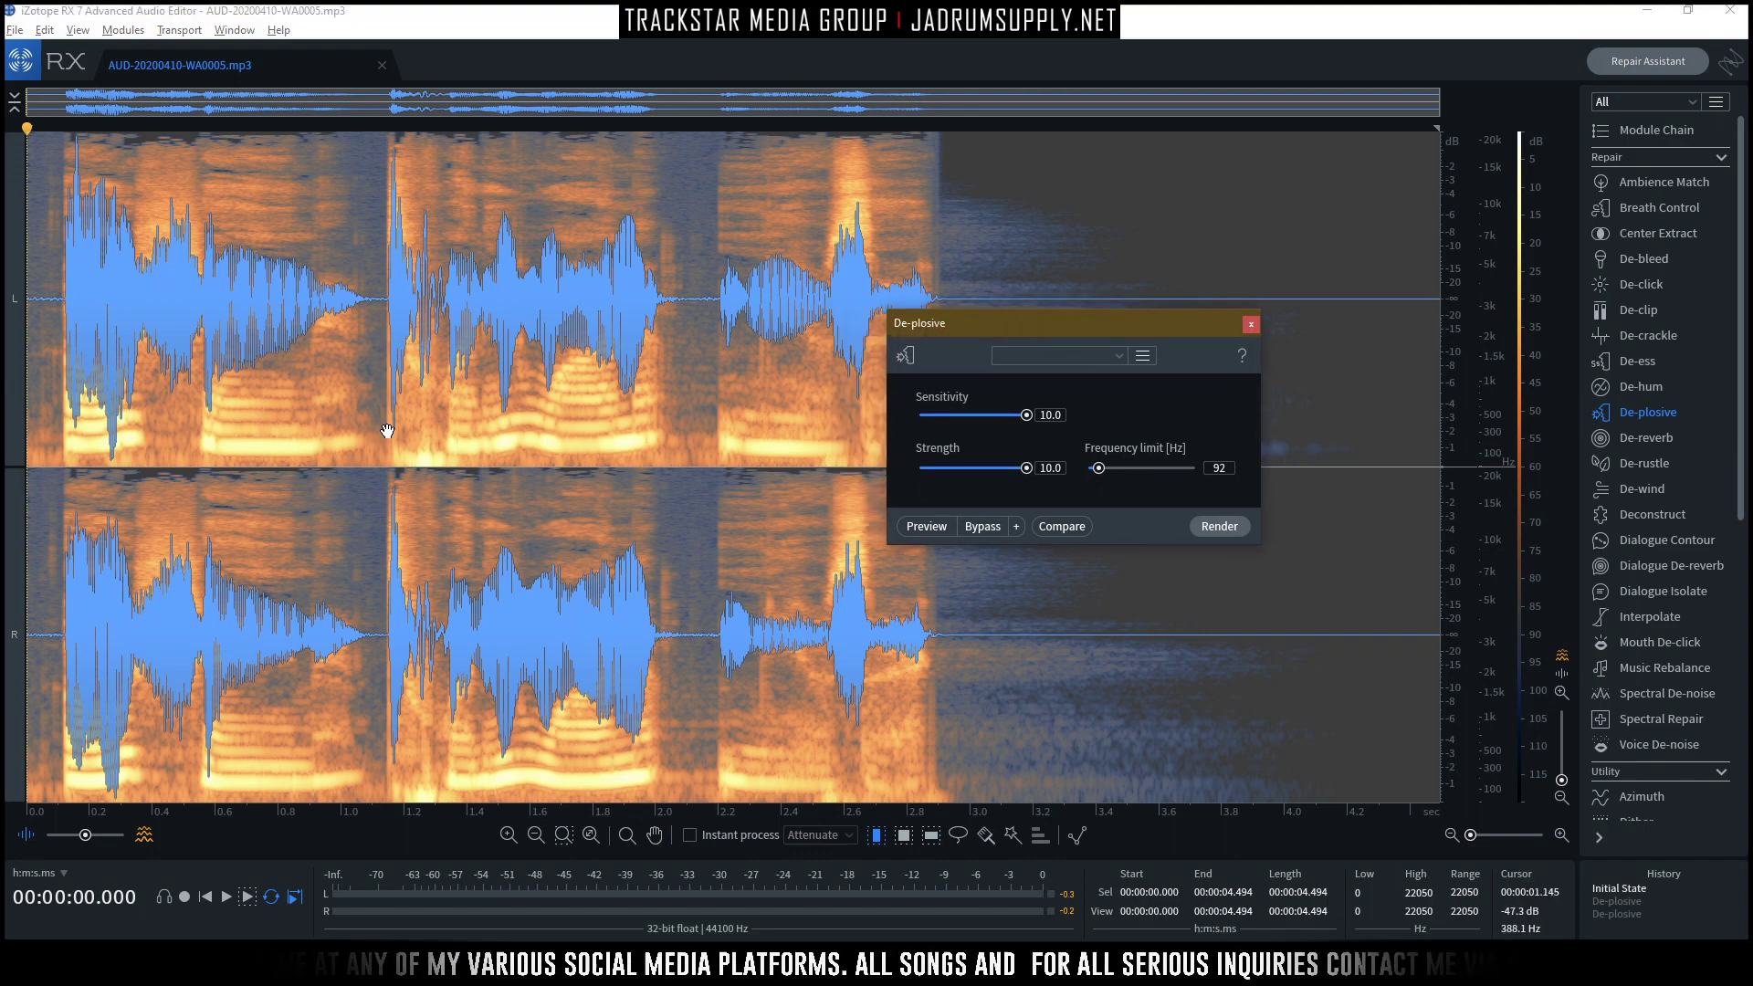
pyautogui.click(394, 459)
pyautogui.scroll(6, 394, 307)
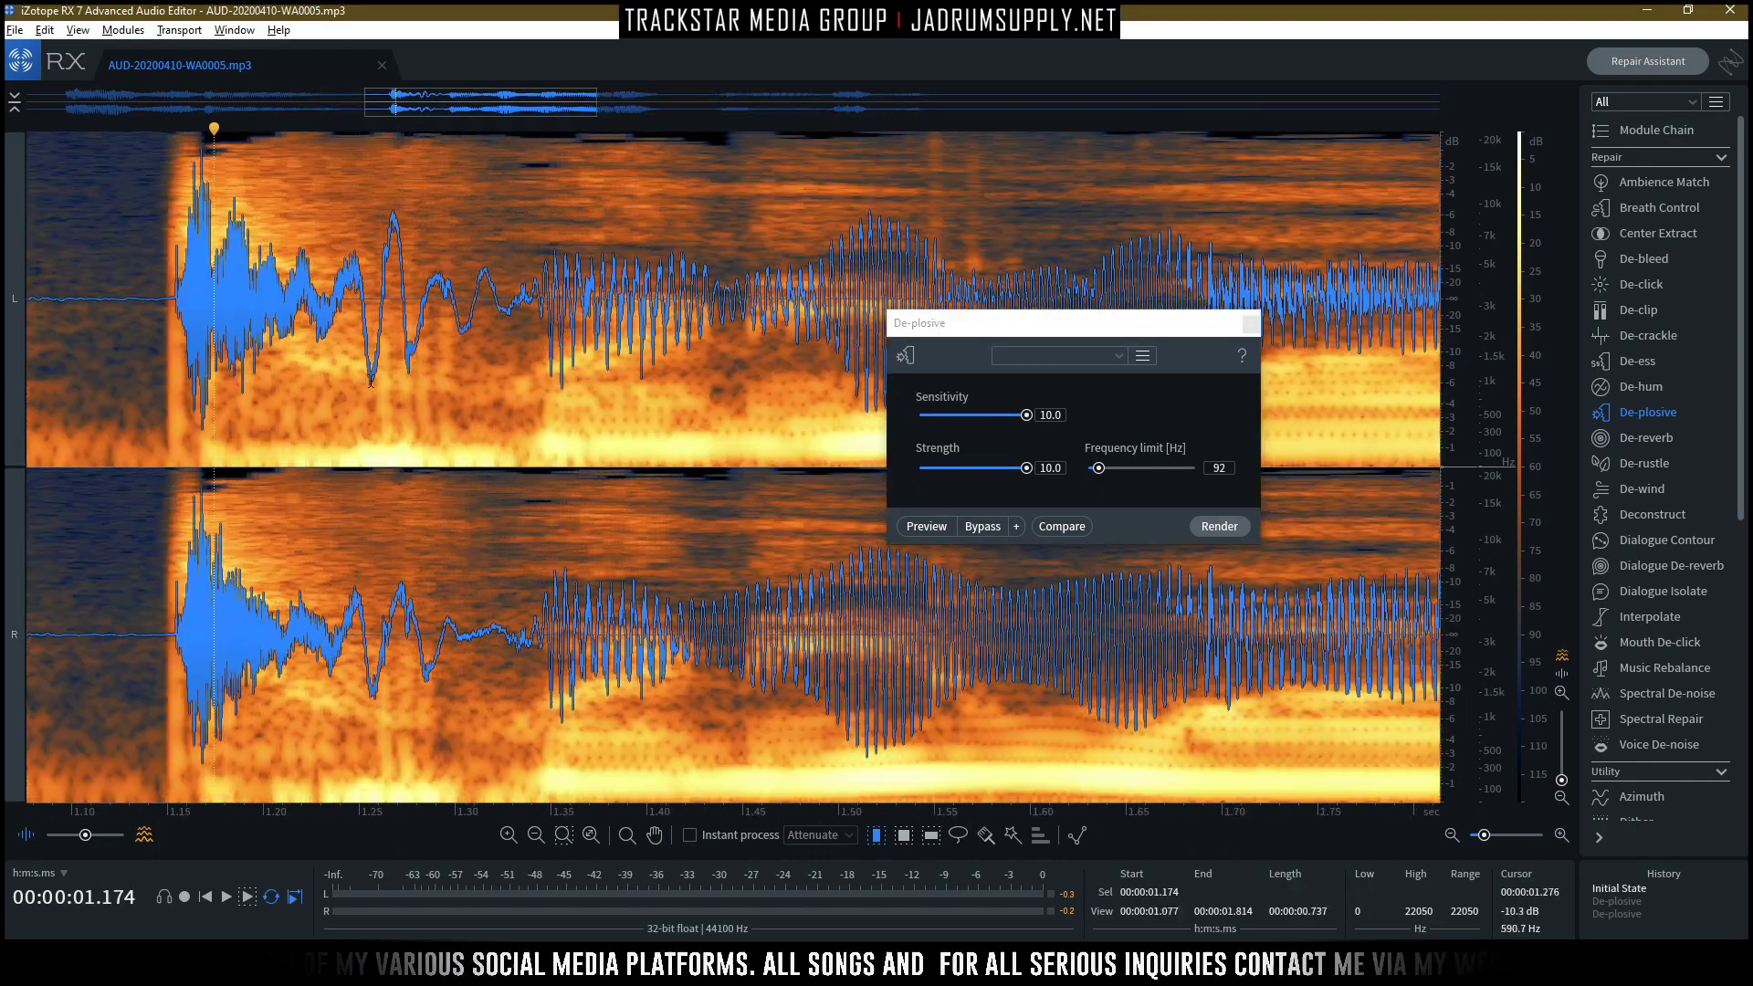
pyautogui.moveTo(359, 301); pyautogui.dragTo(532, 284)
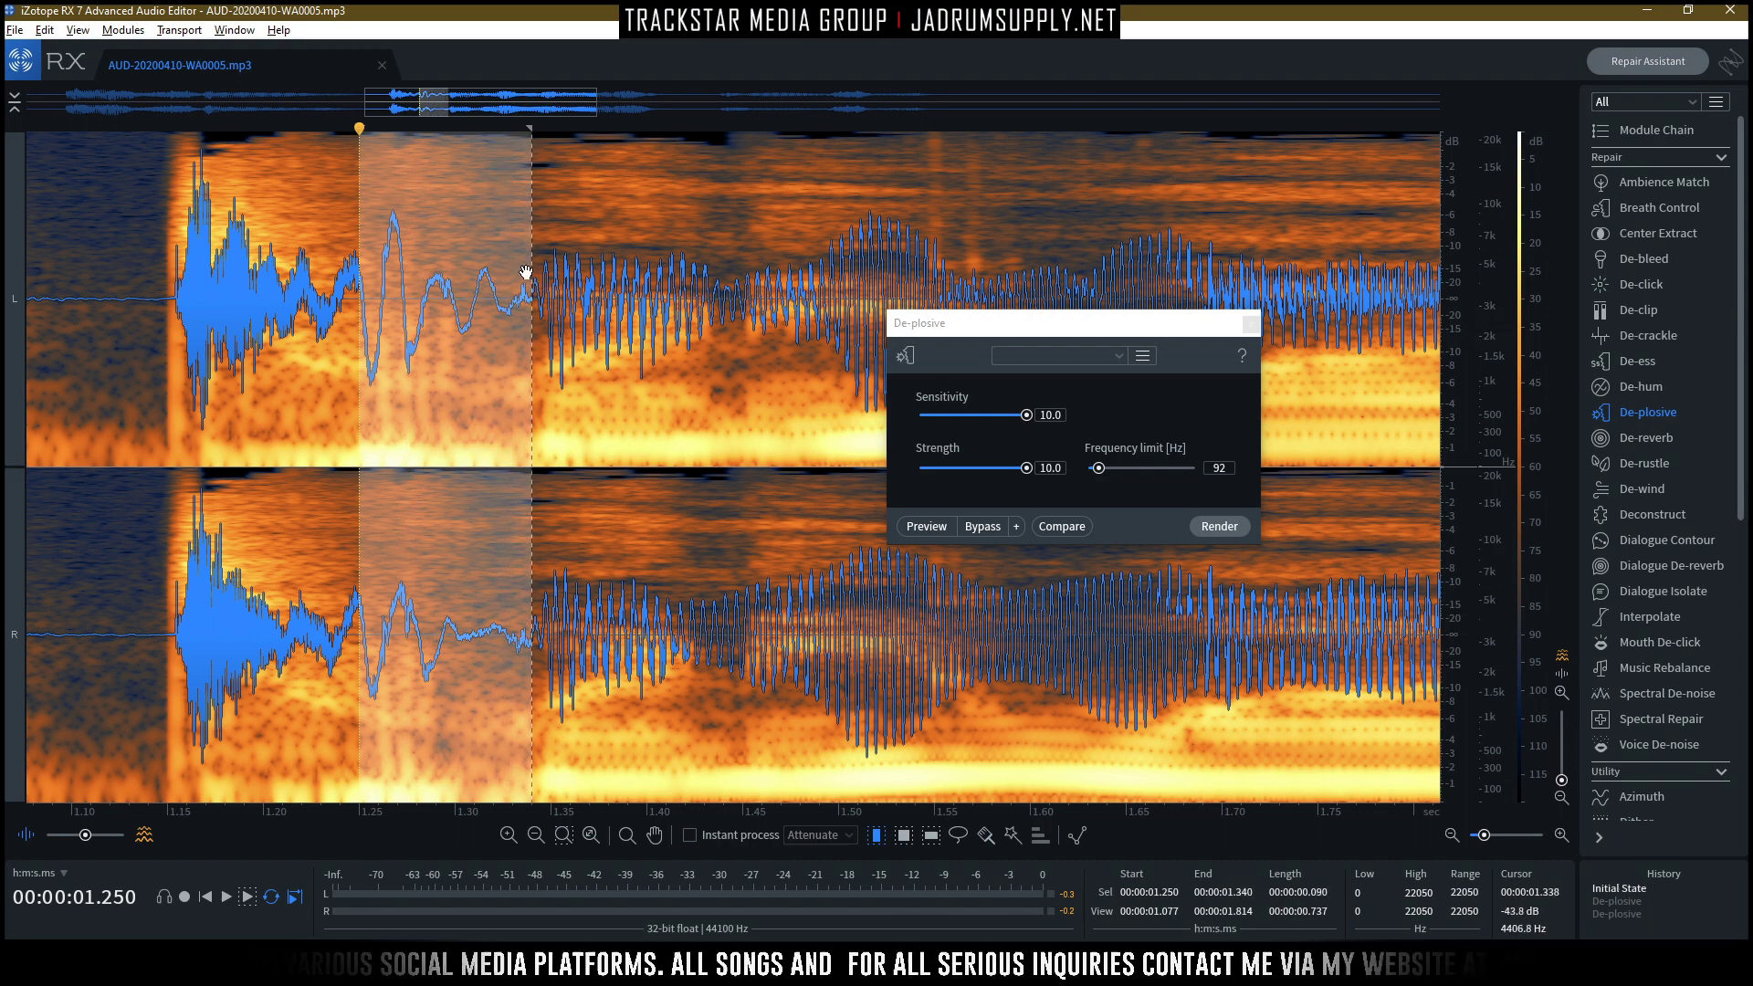
pyautogui.click(509, 444)
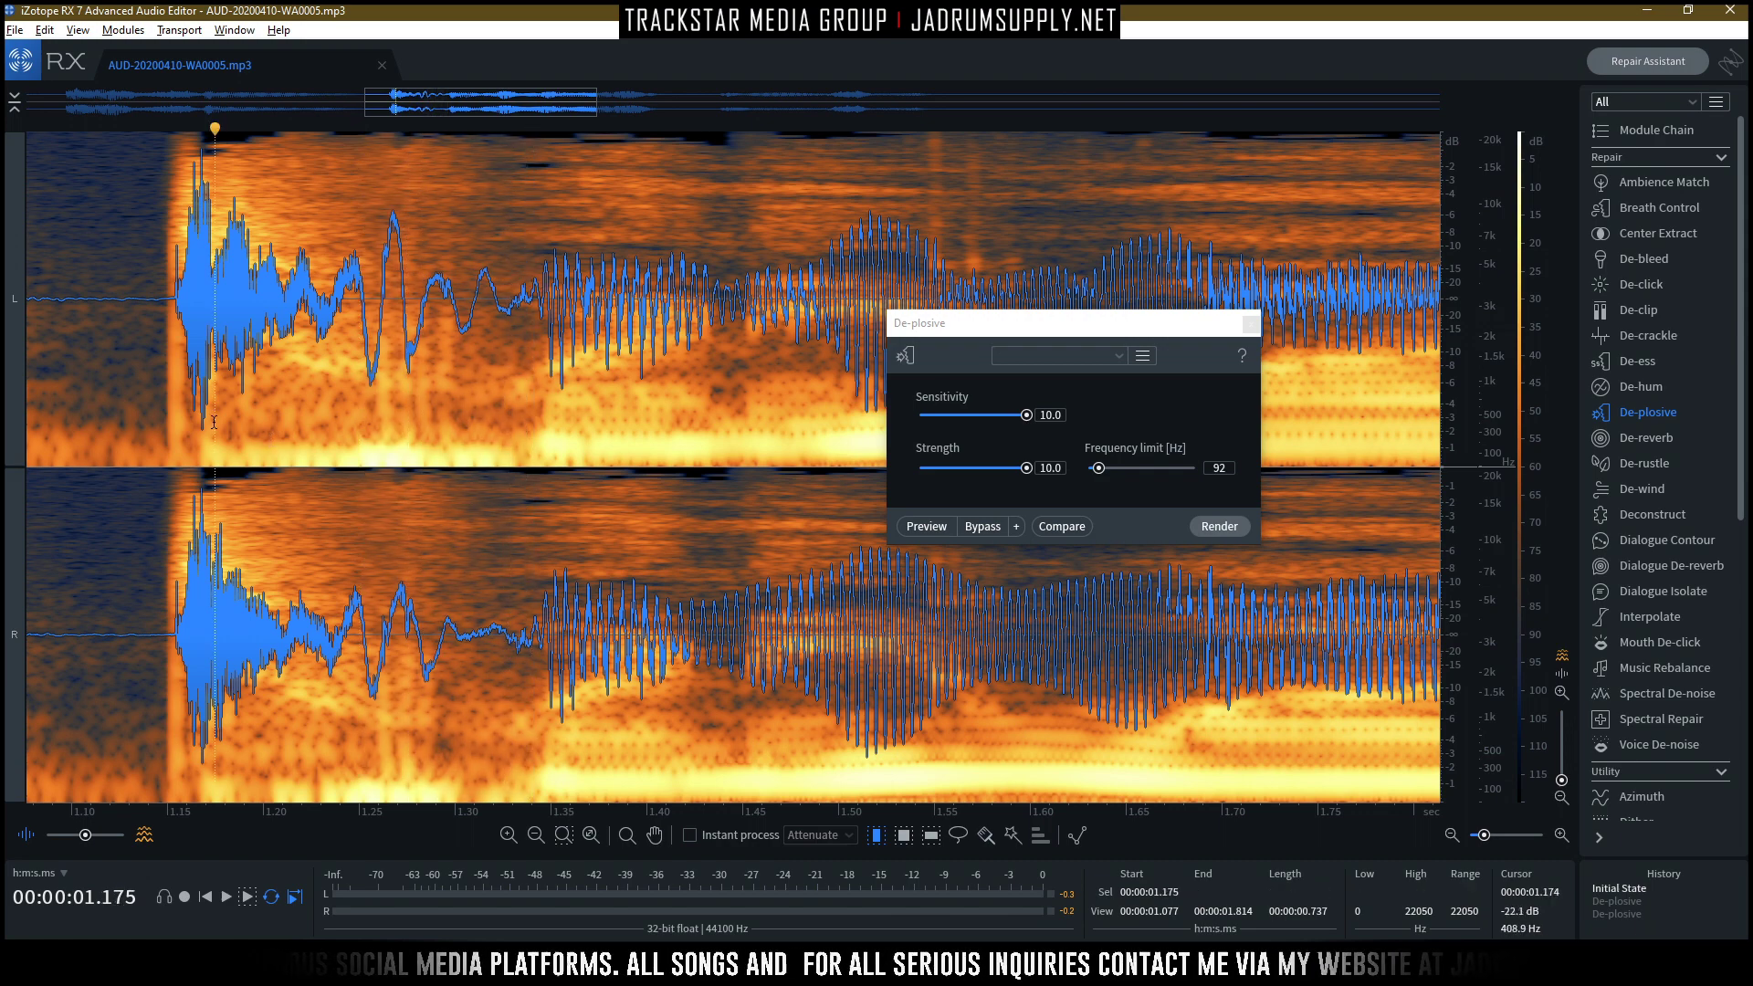
# Render De-plosive once over the whole recording, check the treated waveform and close the module.
pyautogui.click(1215, 528)
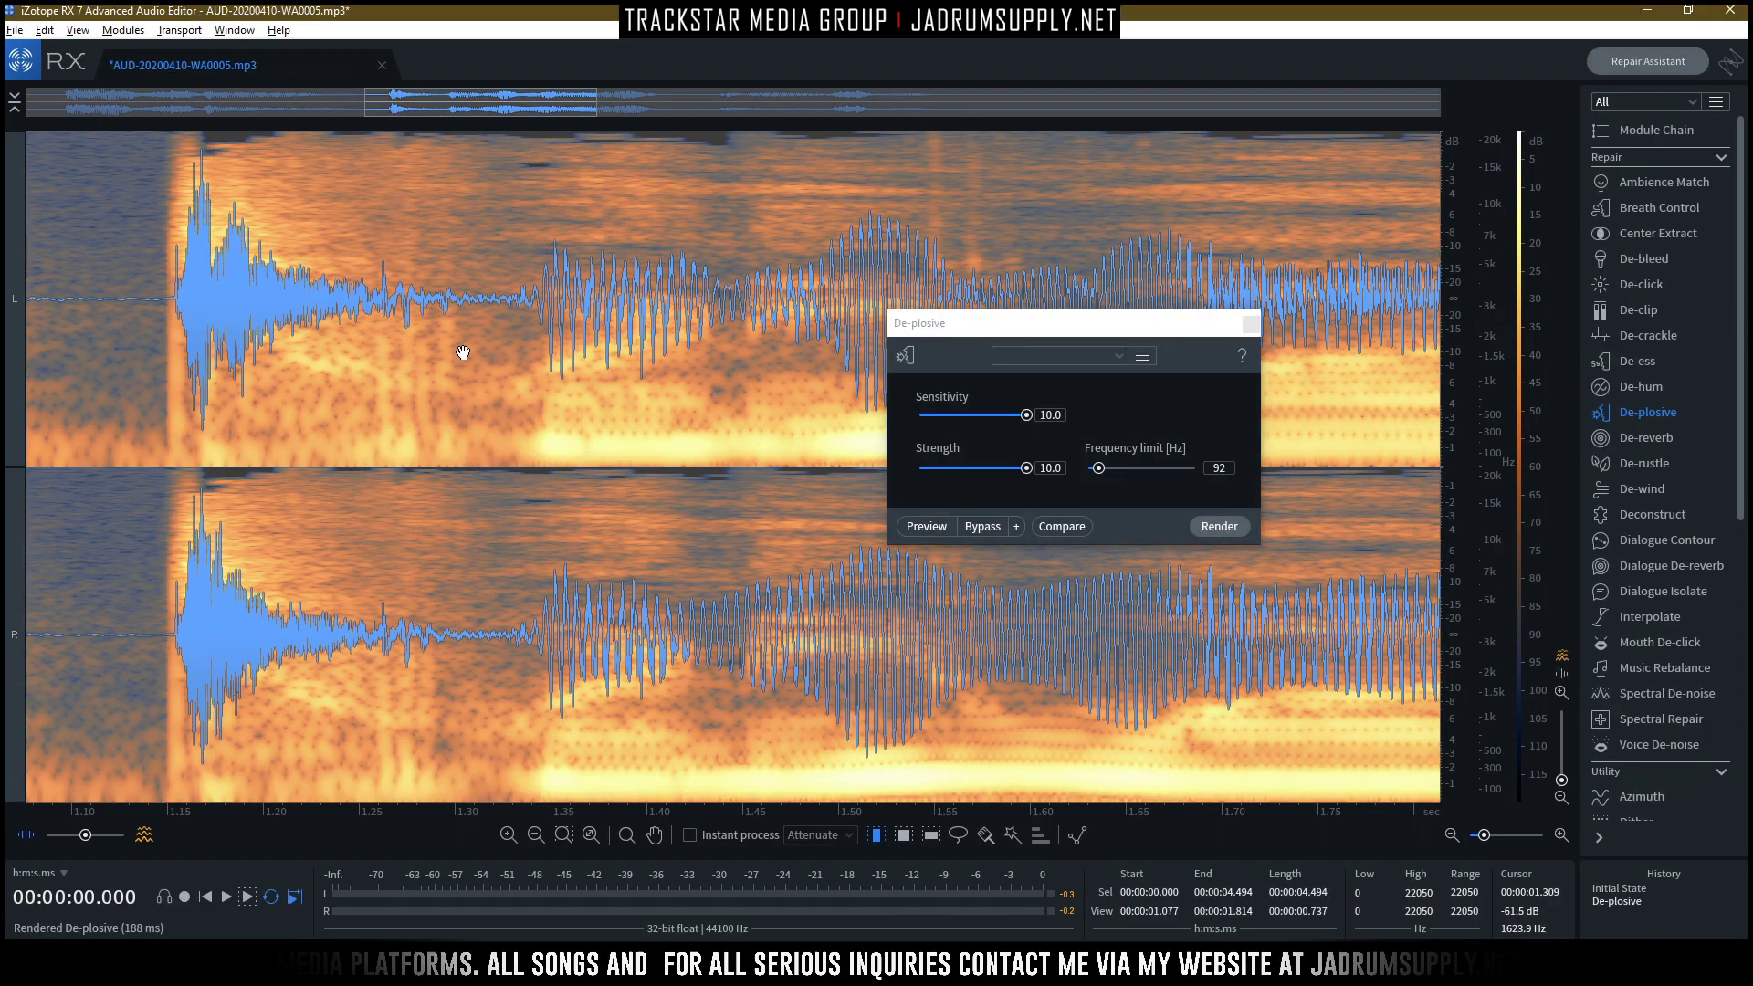
pyautogui.scroll(-4, 365, 311)
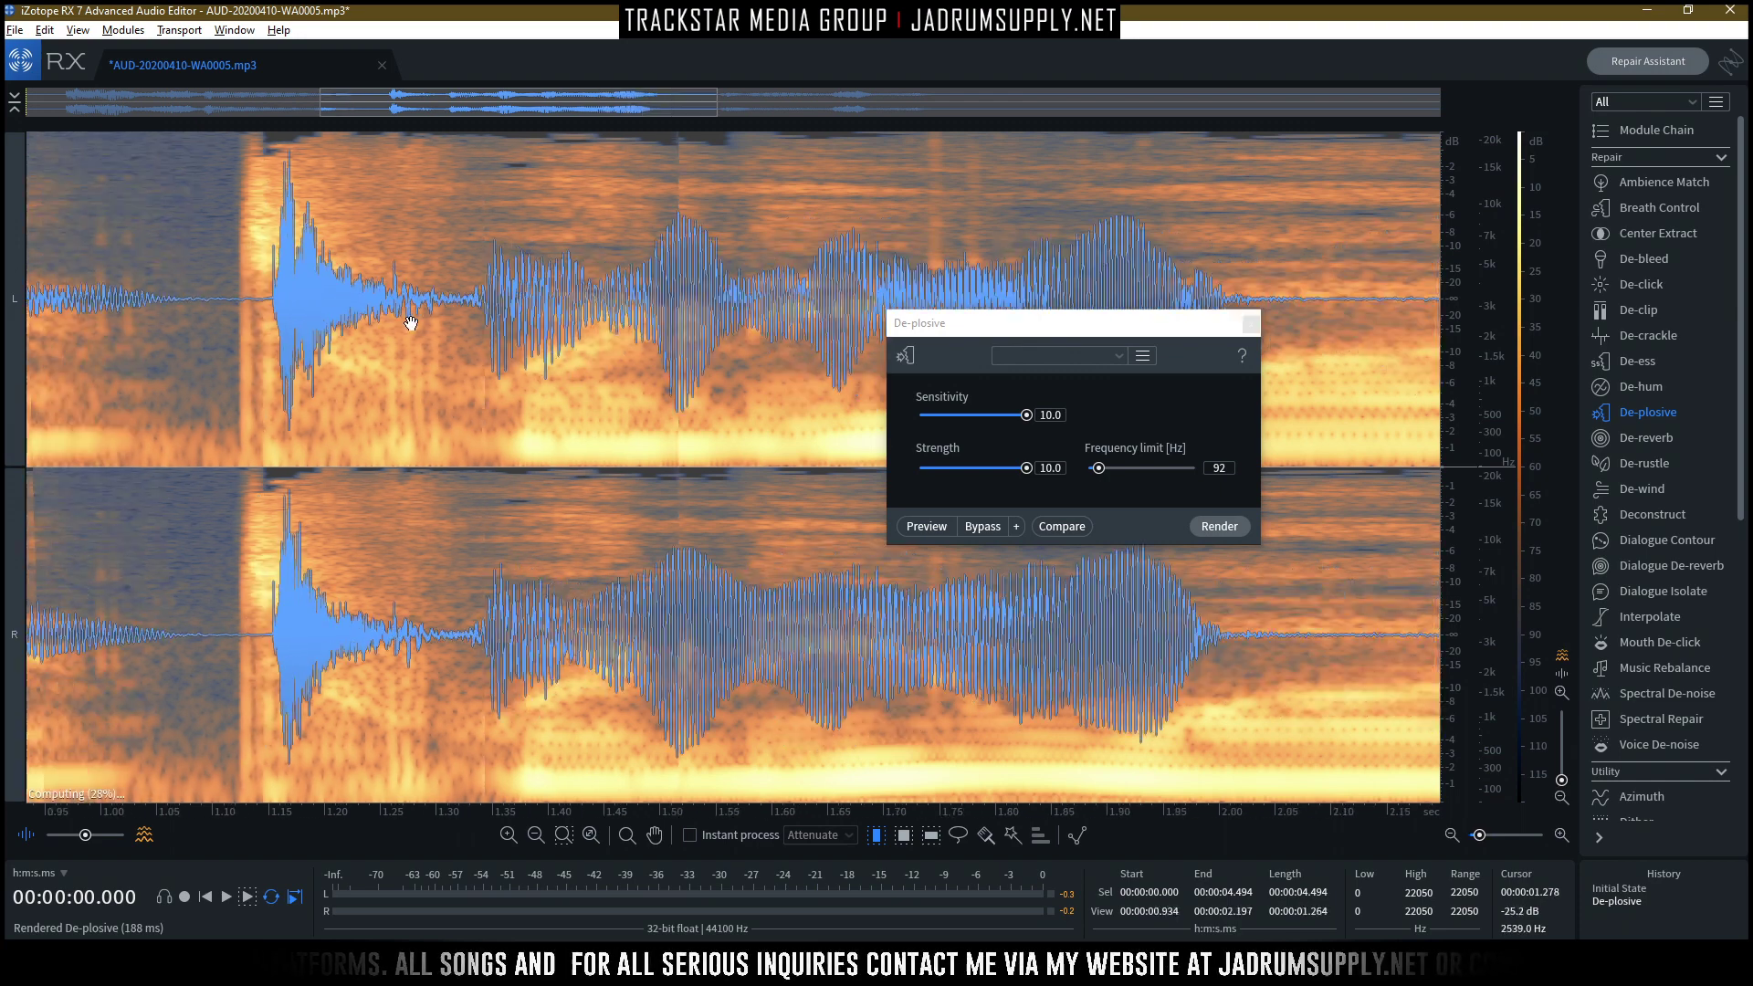
pyautogui.scroll(-3, 411, 323)
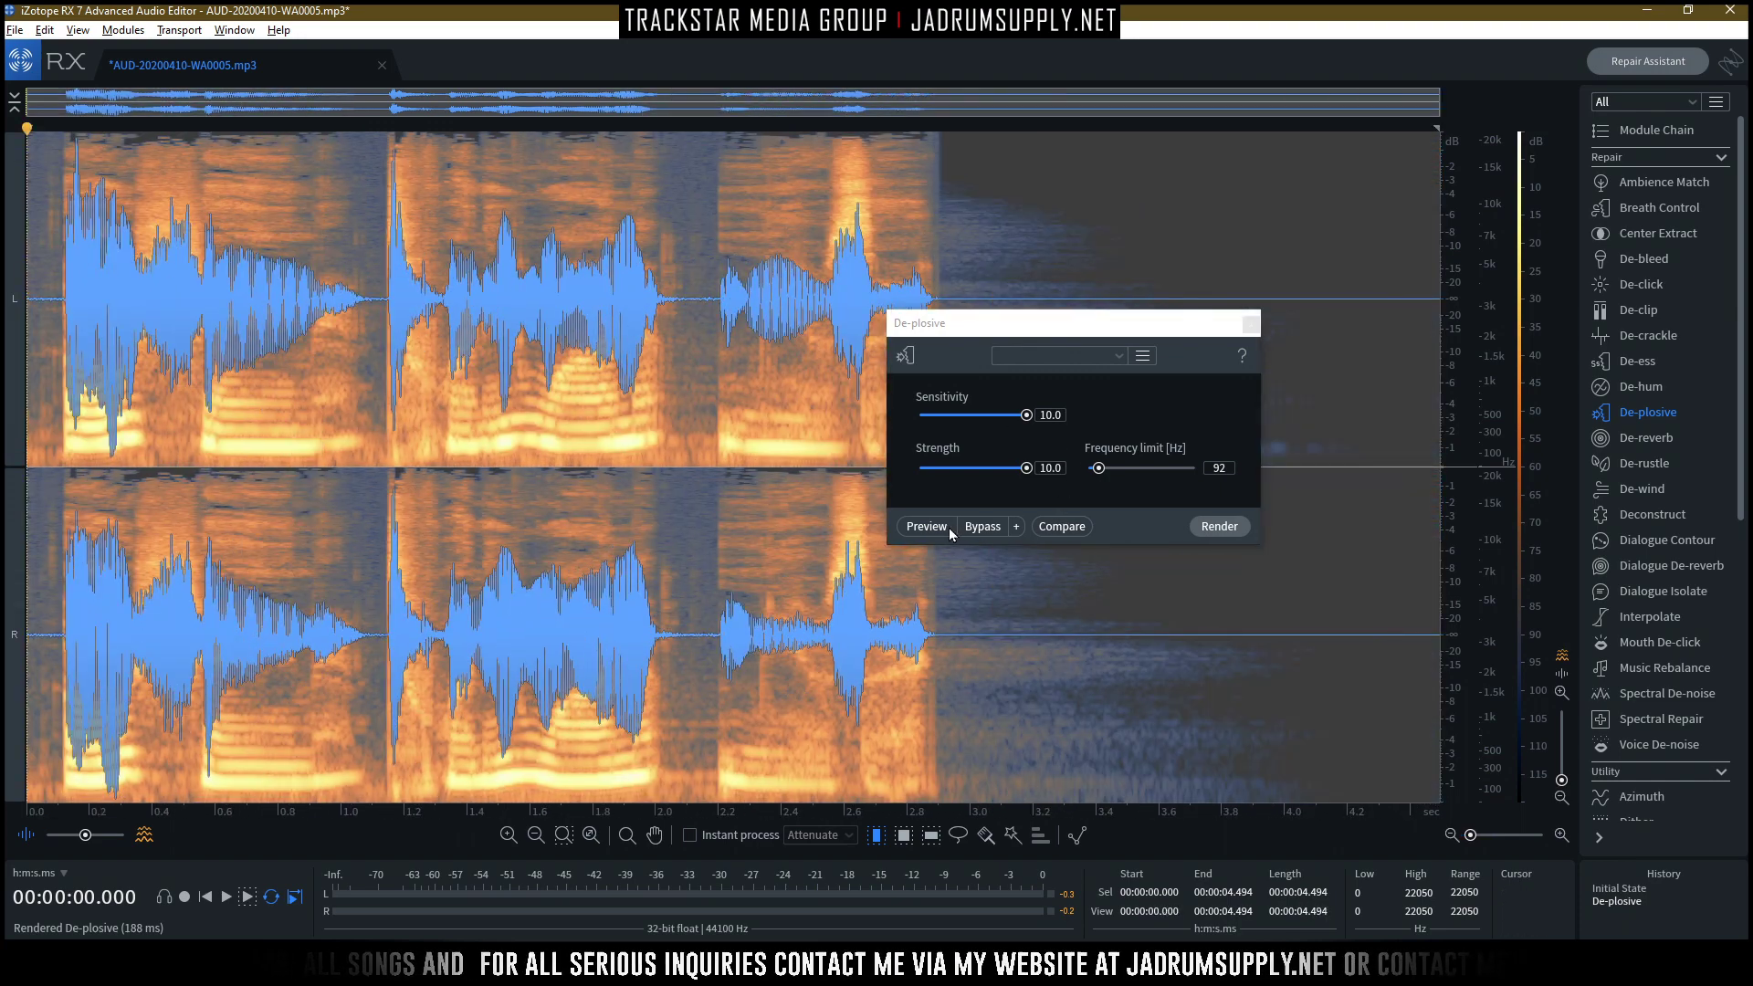
pyautogui.press('Escape')
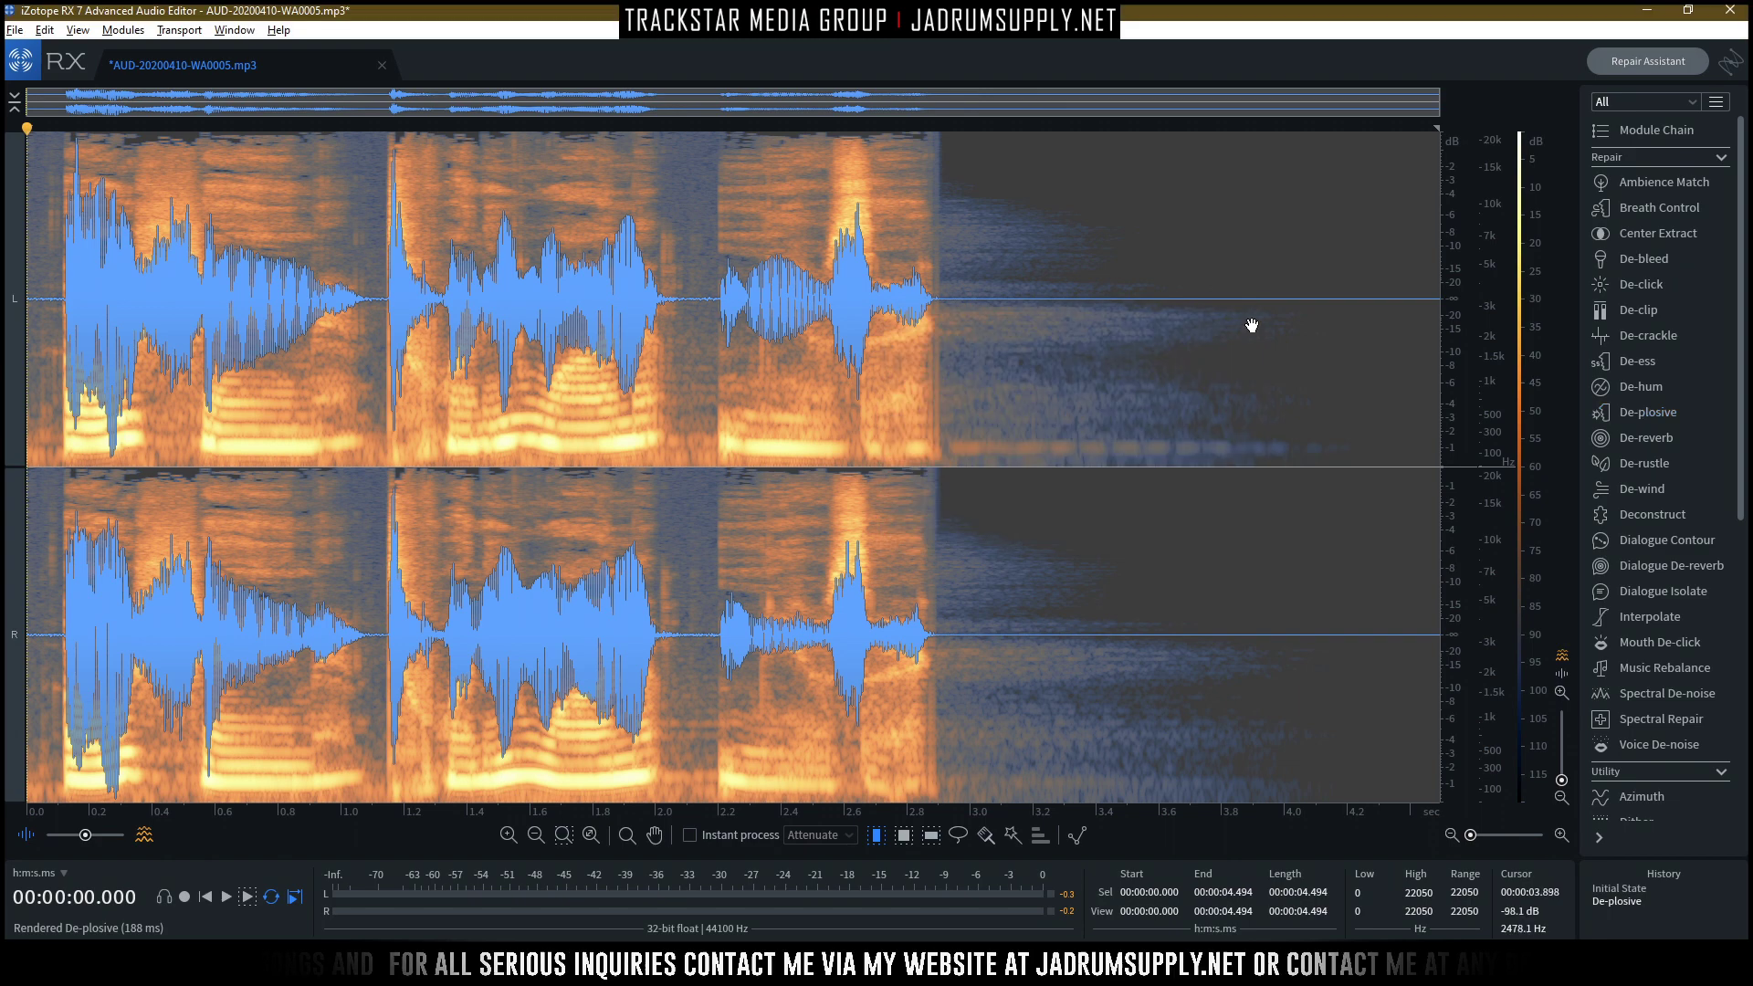
# Clear the selection and play the processed recording from the beginning.
pyautogui.click(395, 639)
pyautogui.click(490, 639)
pyautogui.click(500, 639)
pyautogui.click(206, 898)
pyautogui.click(227, 897)
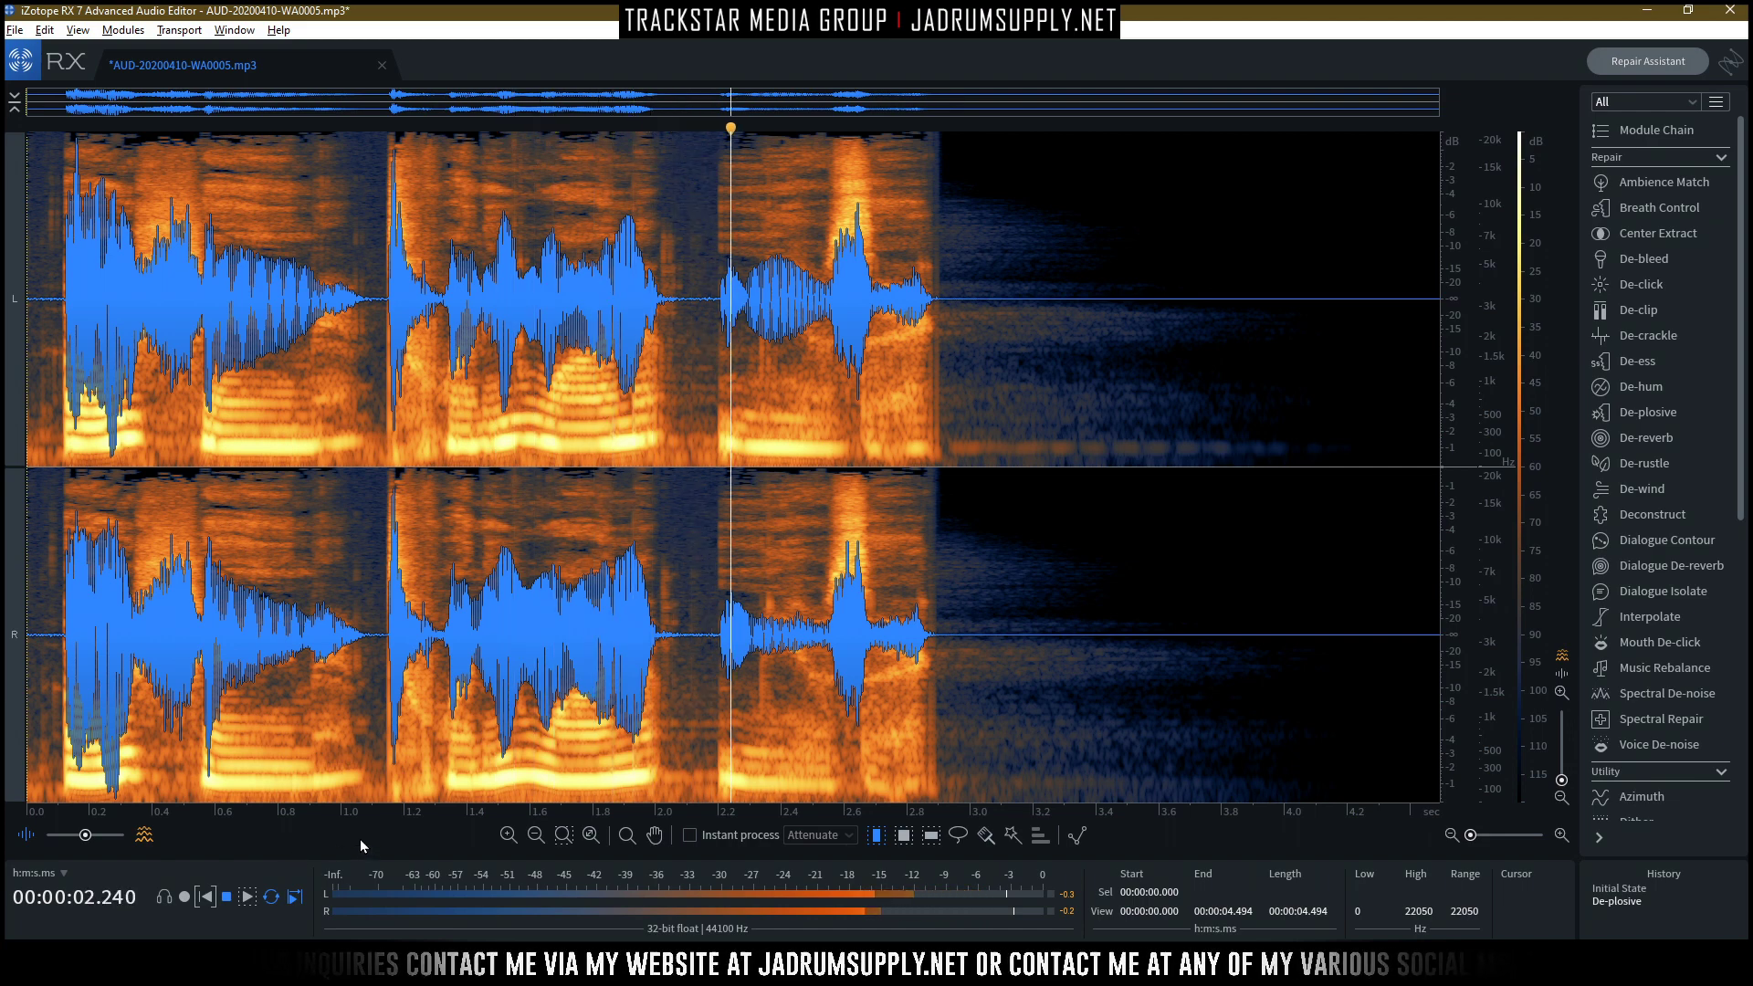
# Stop playback, select about 2.43 to 2.84 seconds, preview De-plosive on that range and close the module.
pyautogui.press('space')
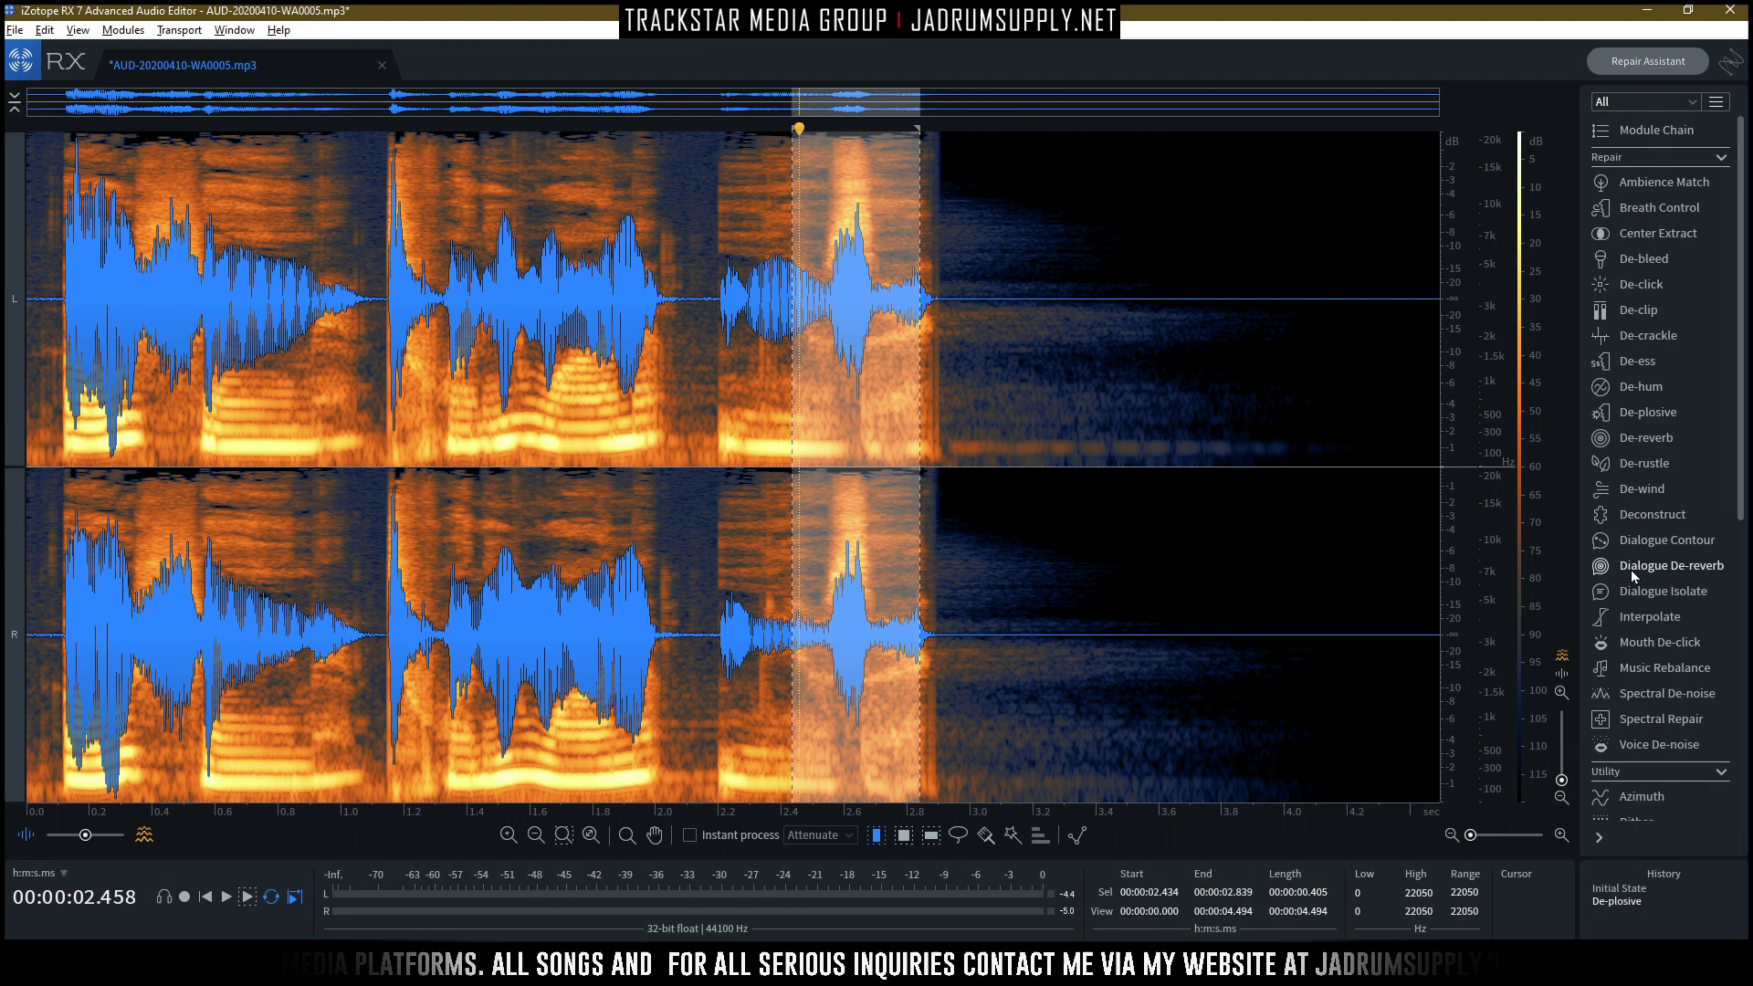
pyautogui.click(1653, 414)
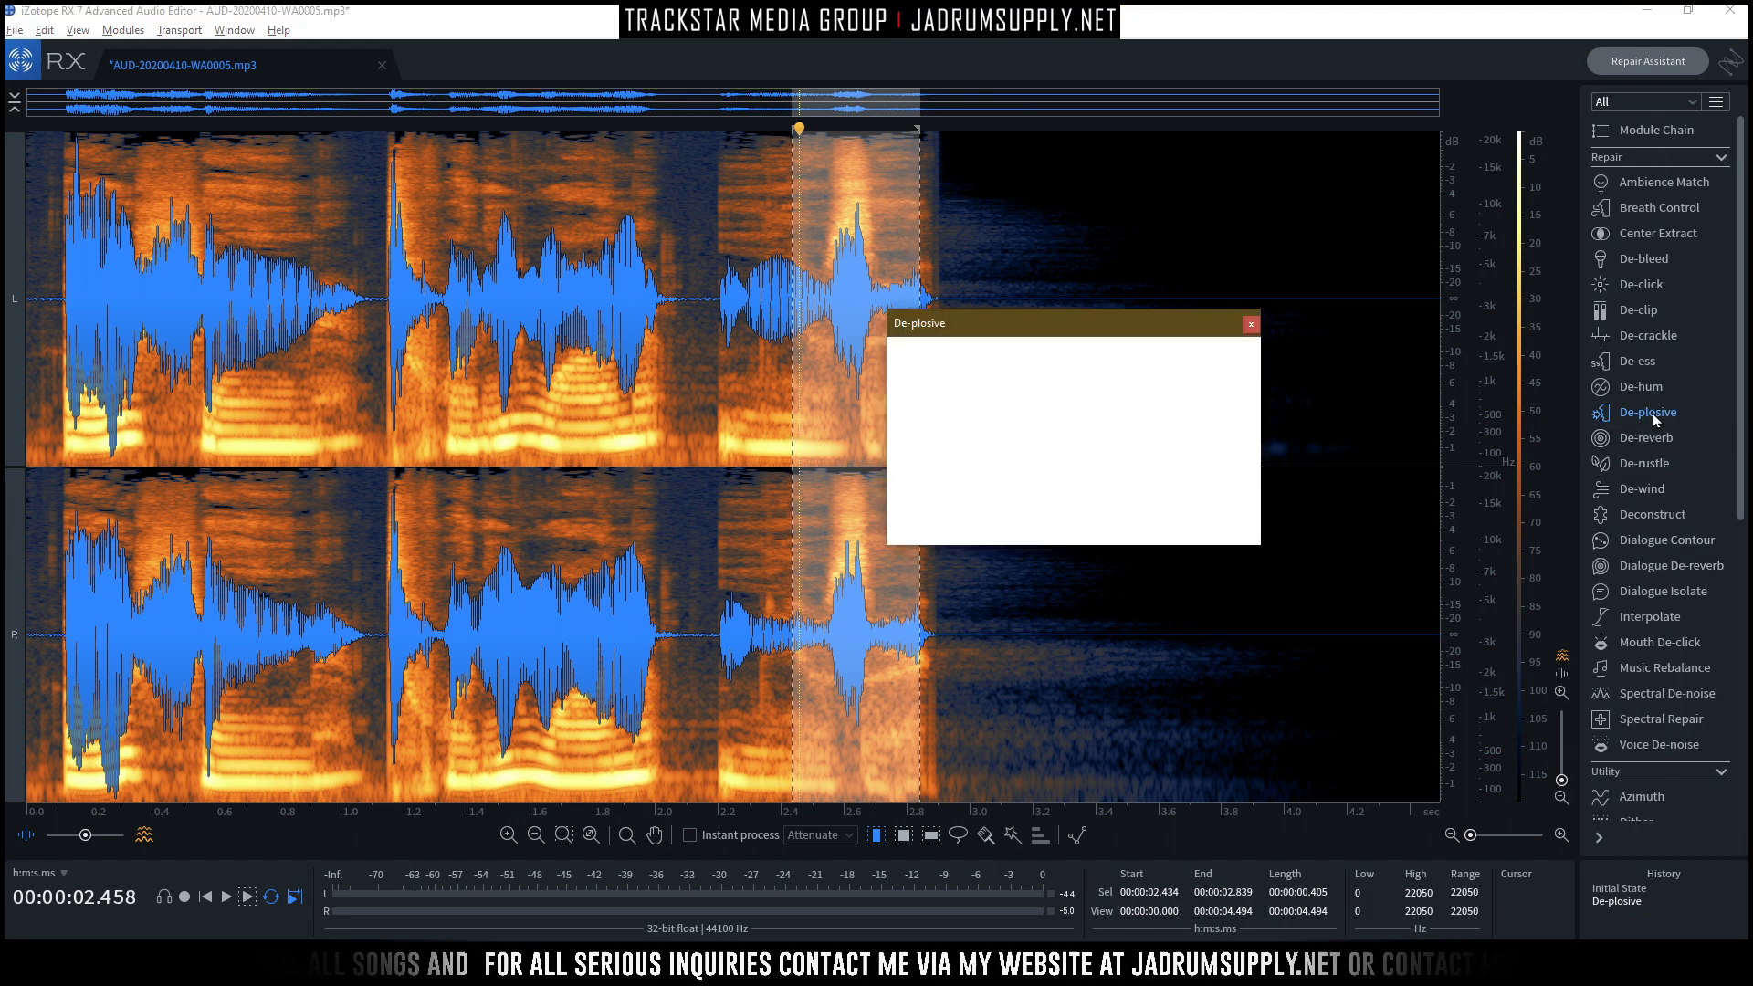
pyautogui.moveTo(1077, 309); pyautogui.dragTo(1216, 269)
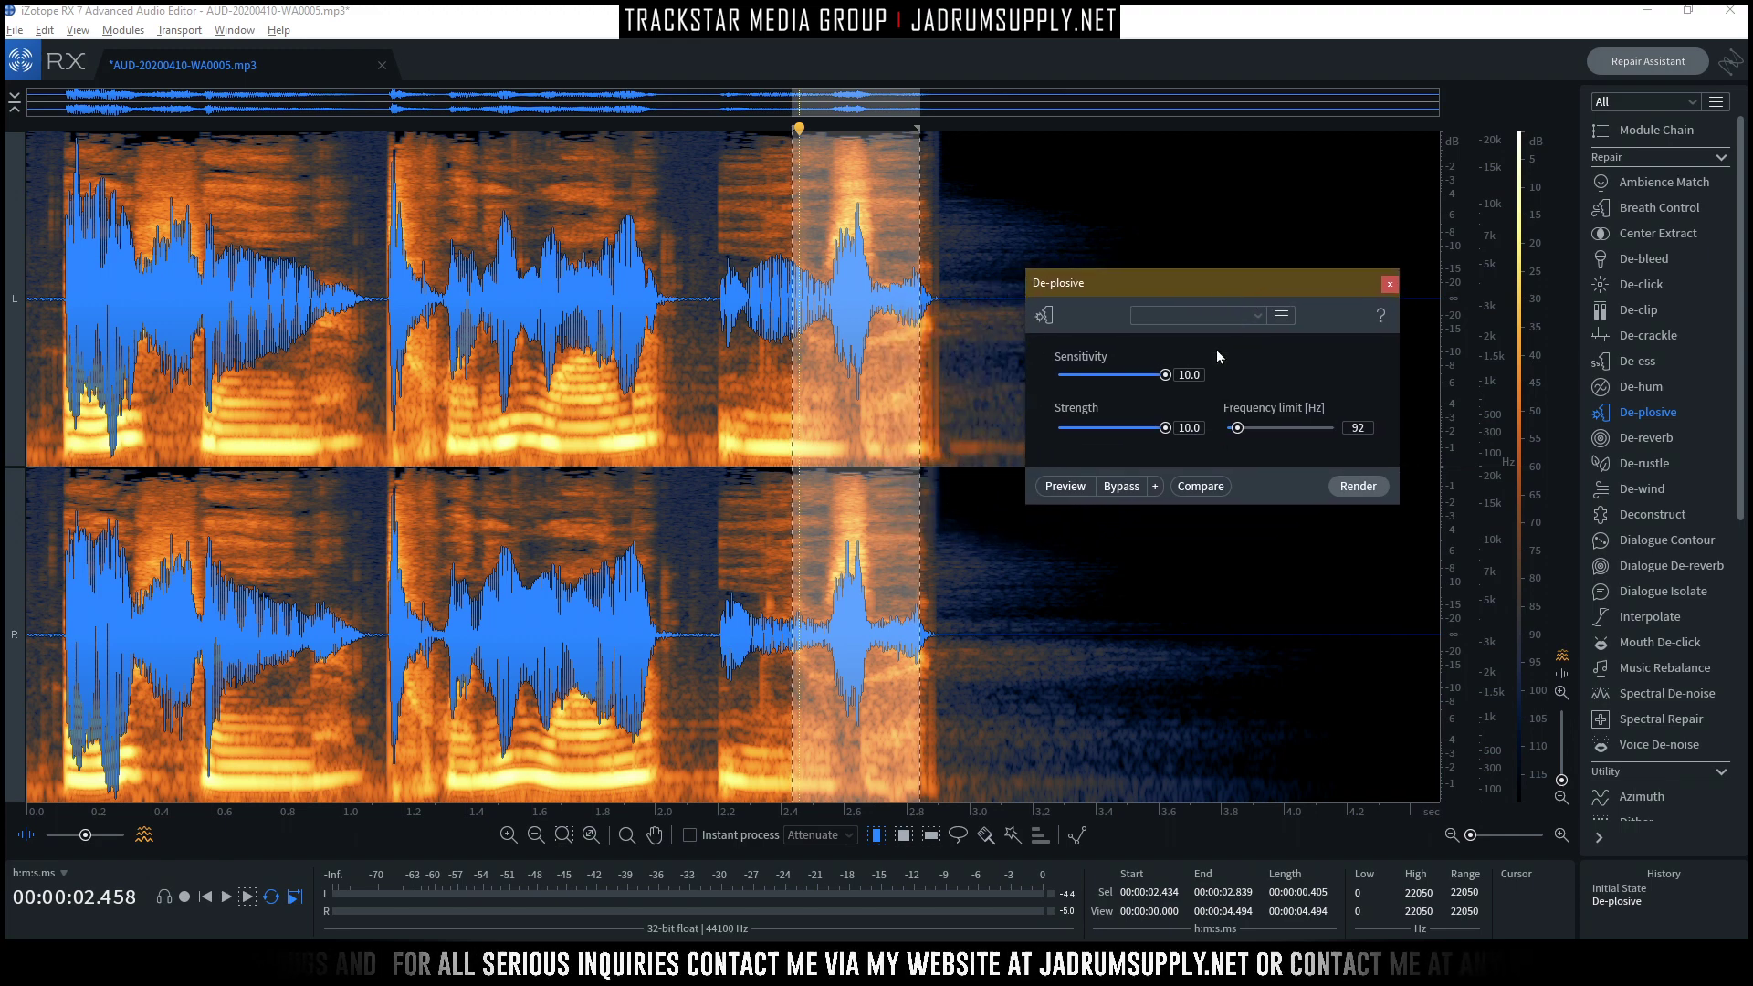
pyautogui.click(1059, 486)
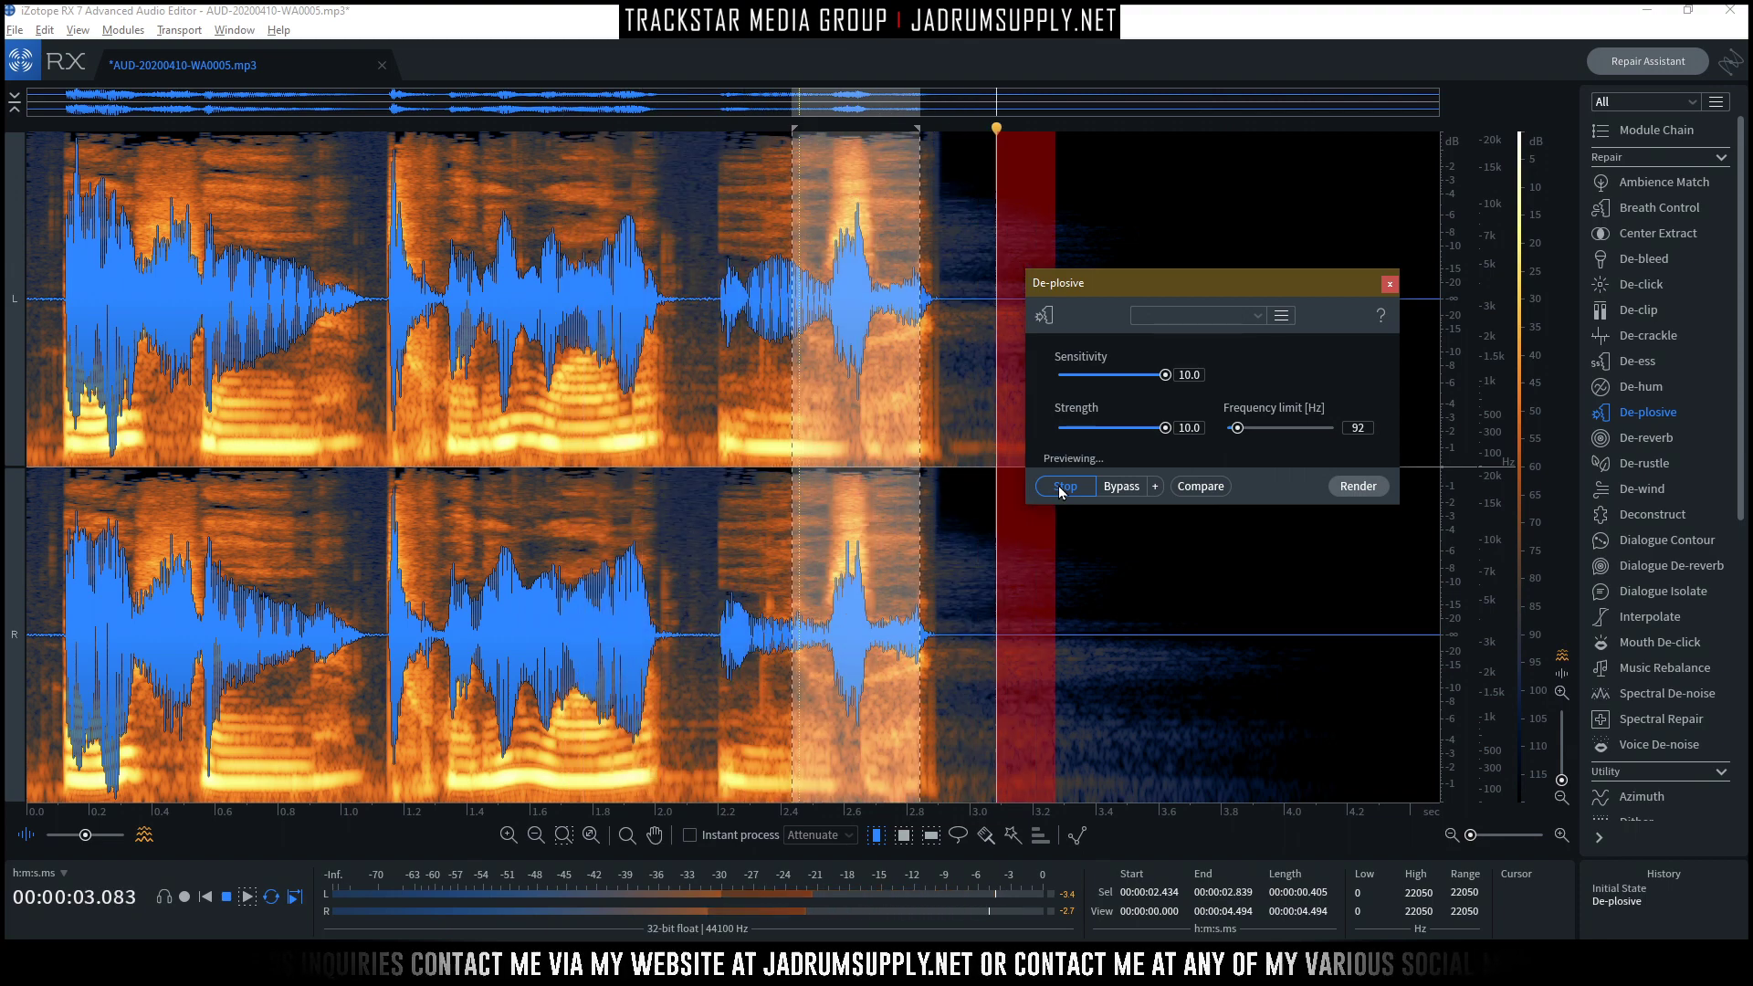
pyautogui.click(1388, 285)
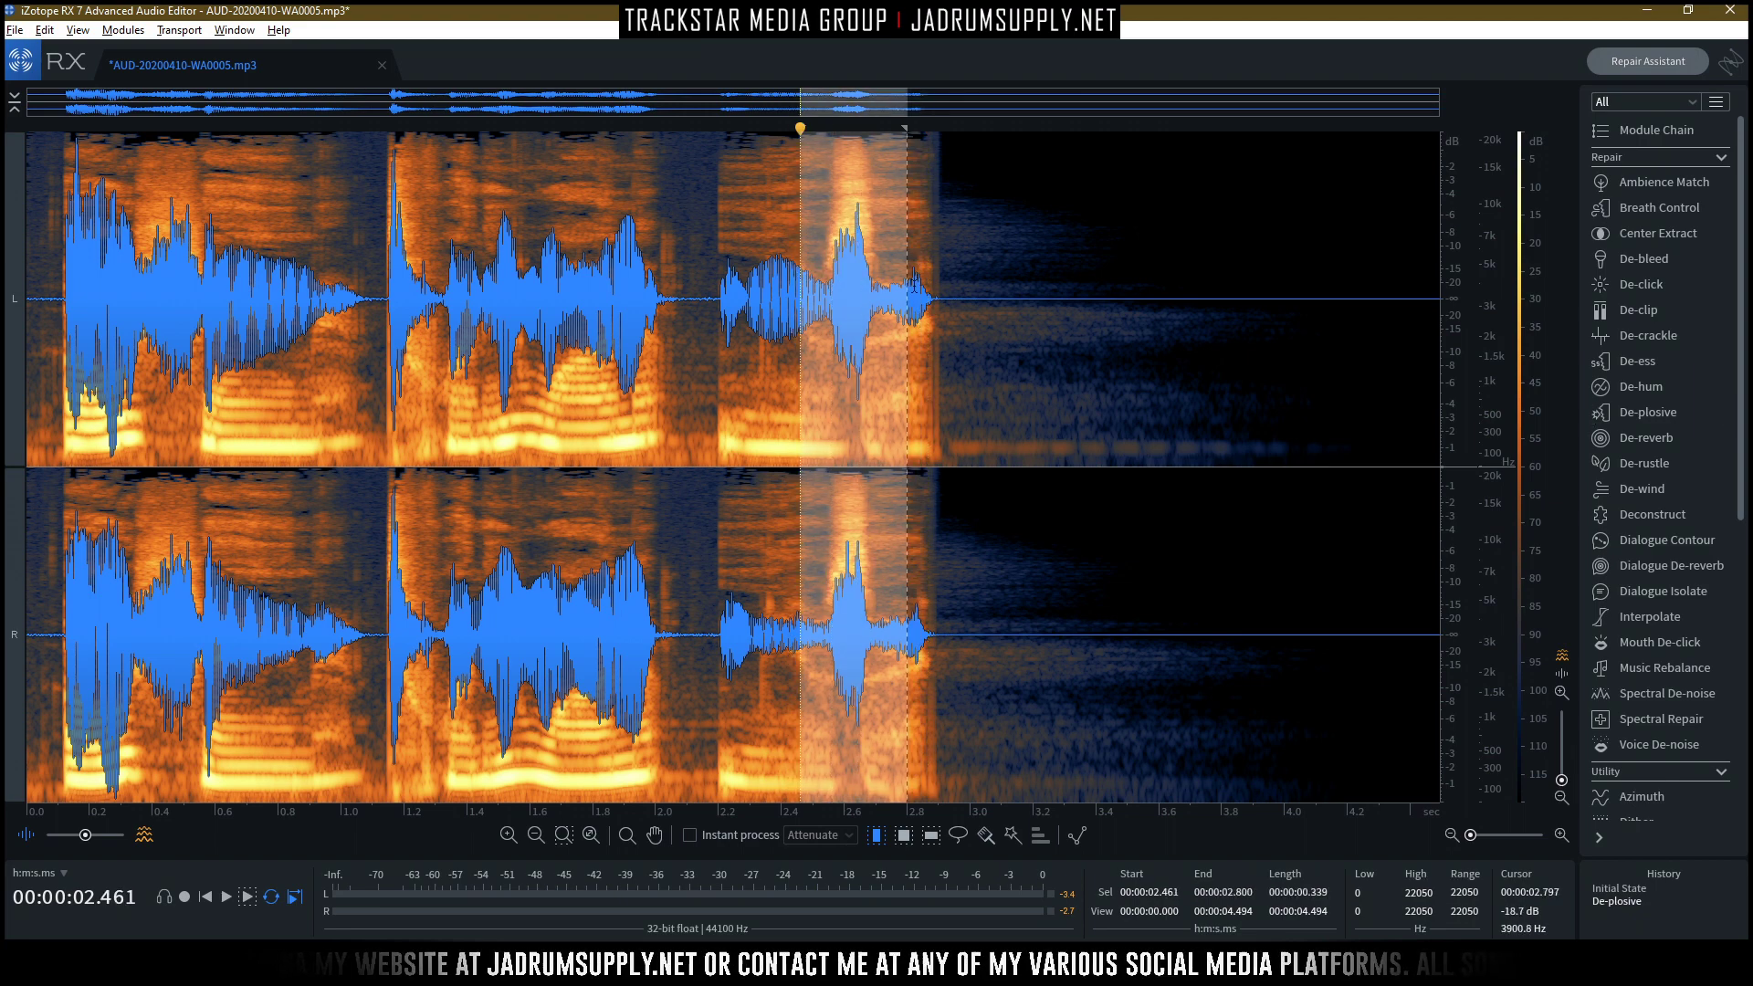
# Select about 2.46 to 2.92 seconds around the last word and render De-plosive on that range.
pyautogui.rightClick(865, 309)
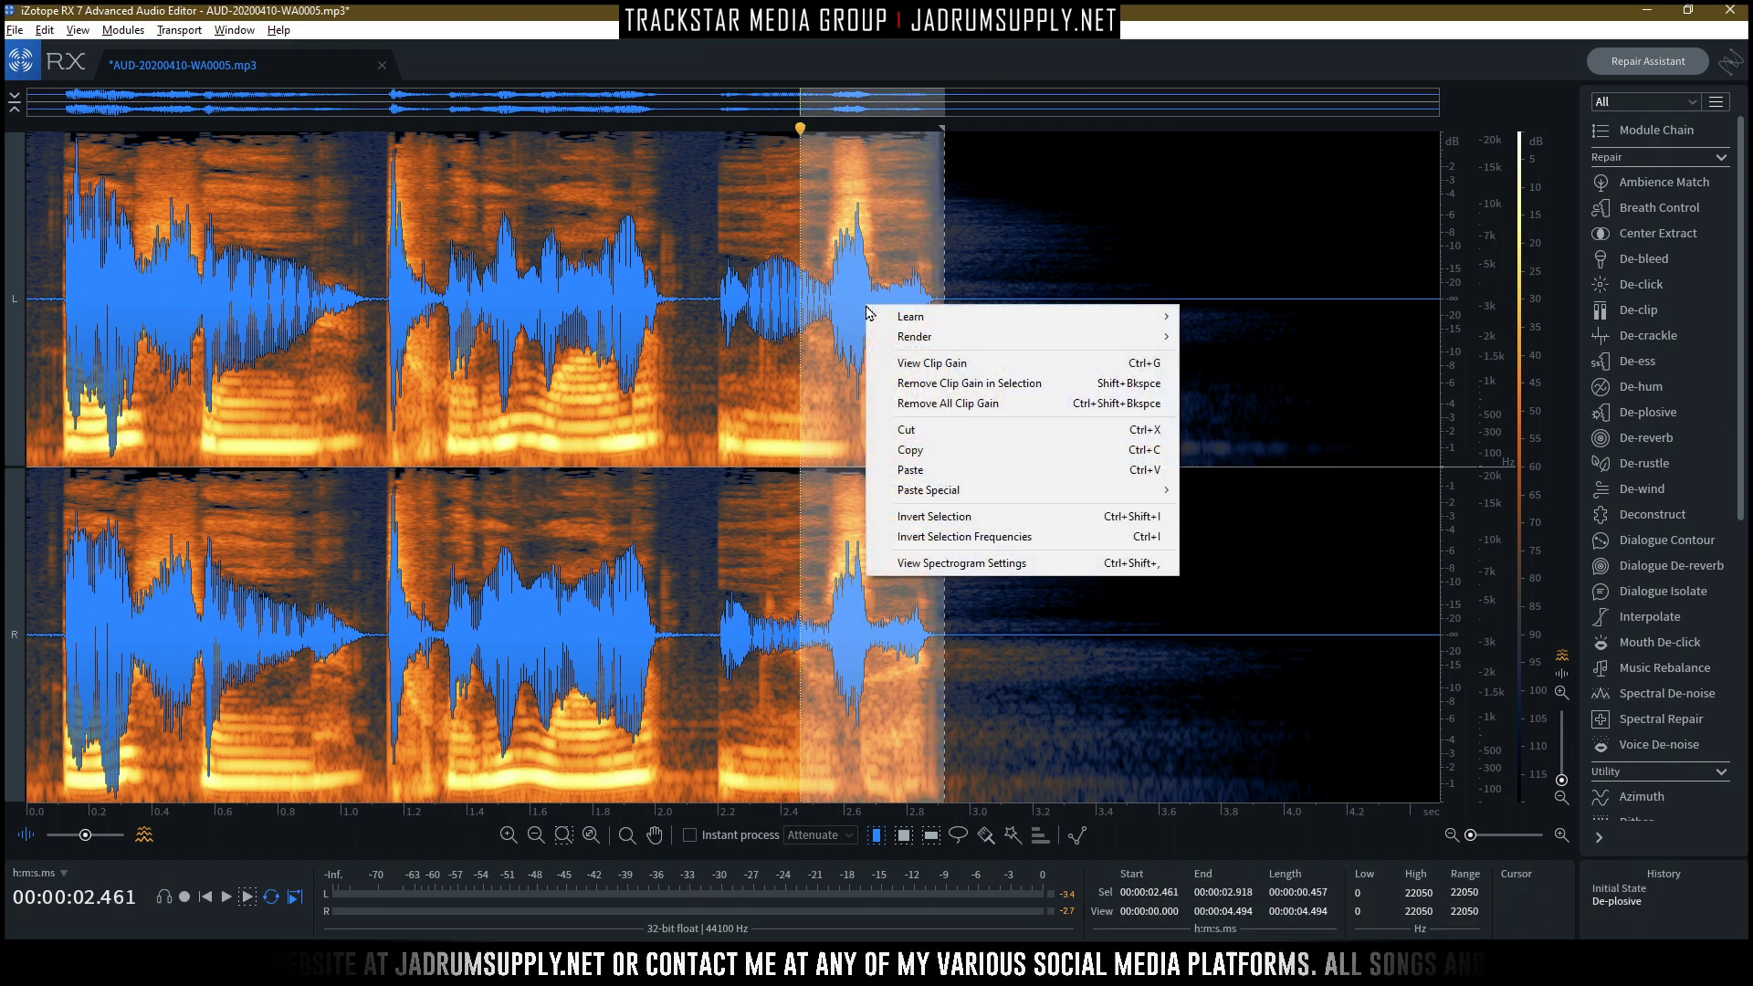
pyautogui.moveTo(967, 327)
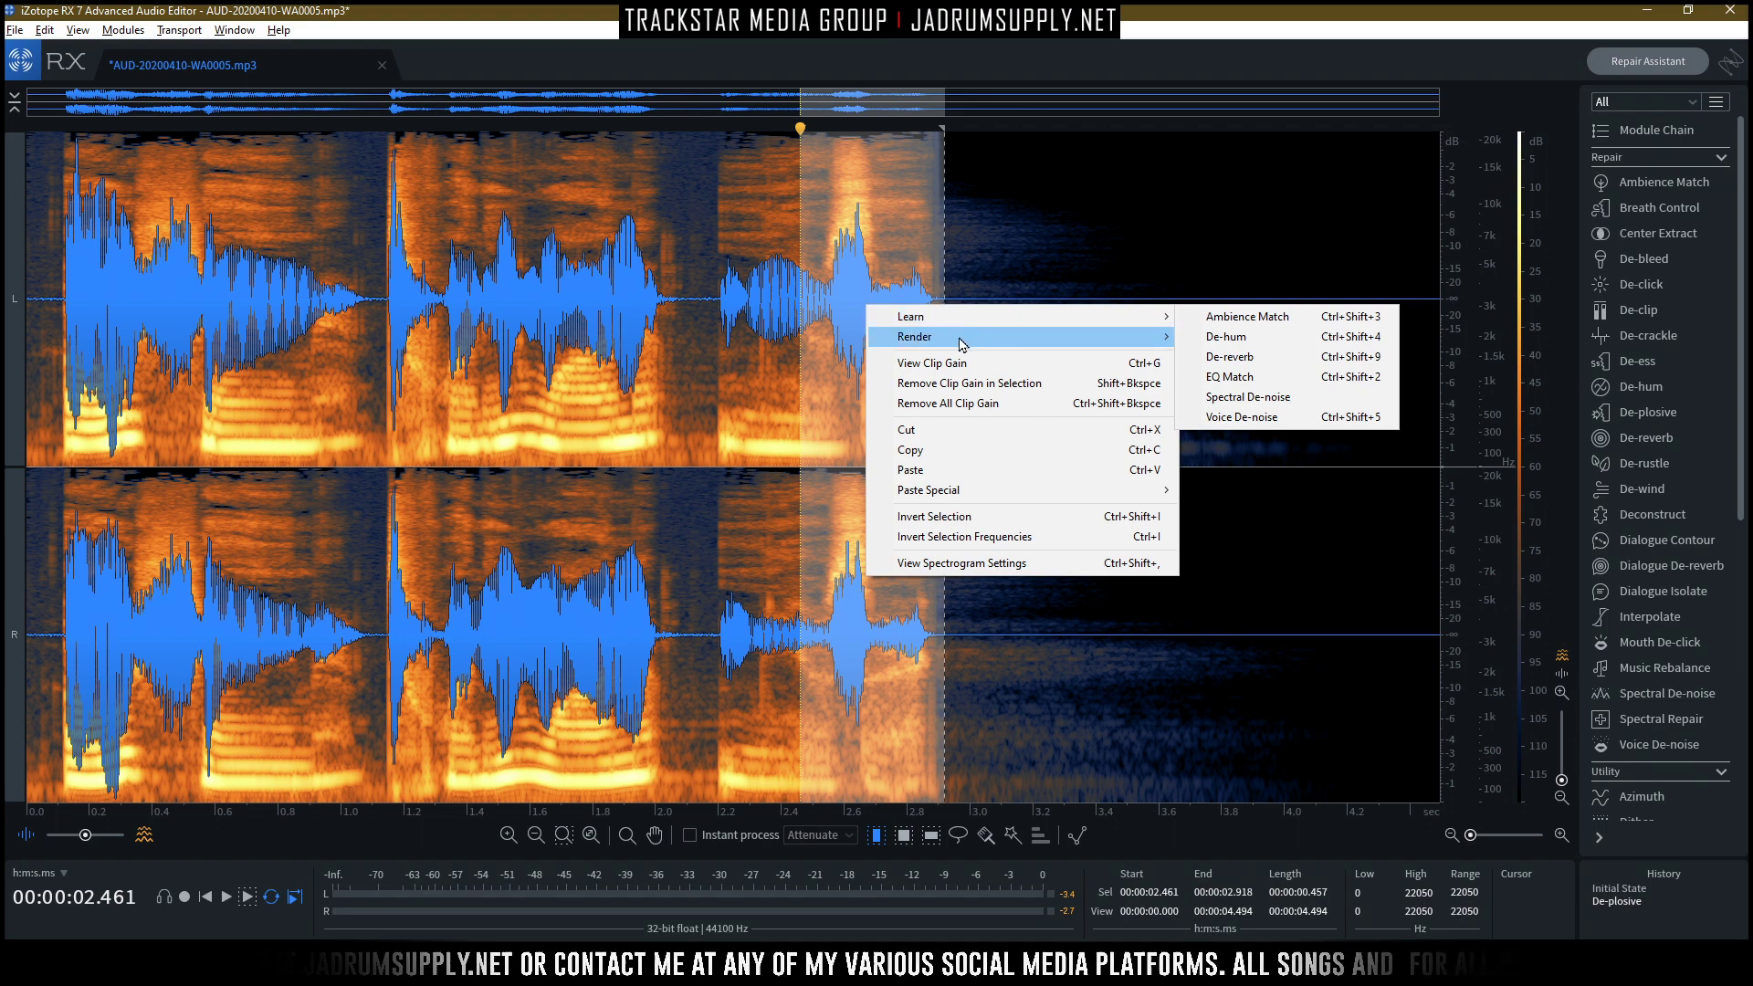
pyautogui.moveTo(914, 345)
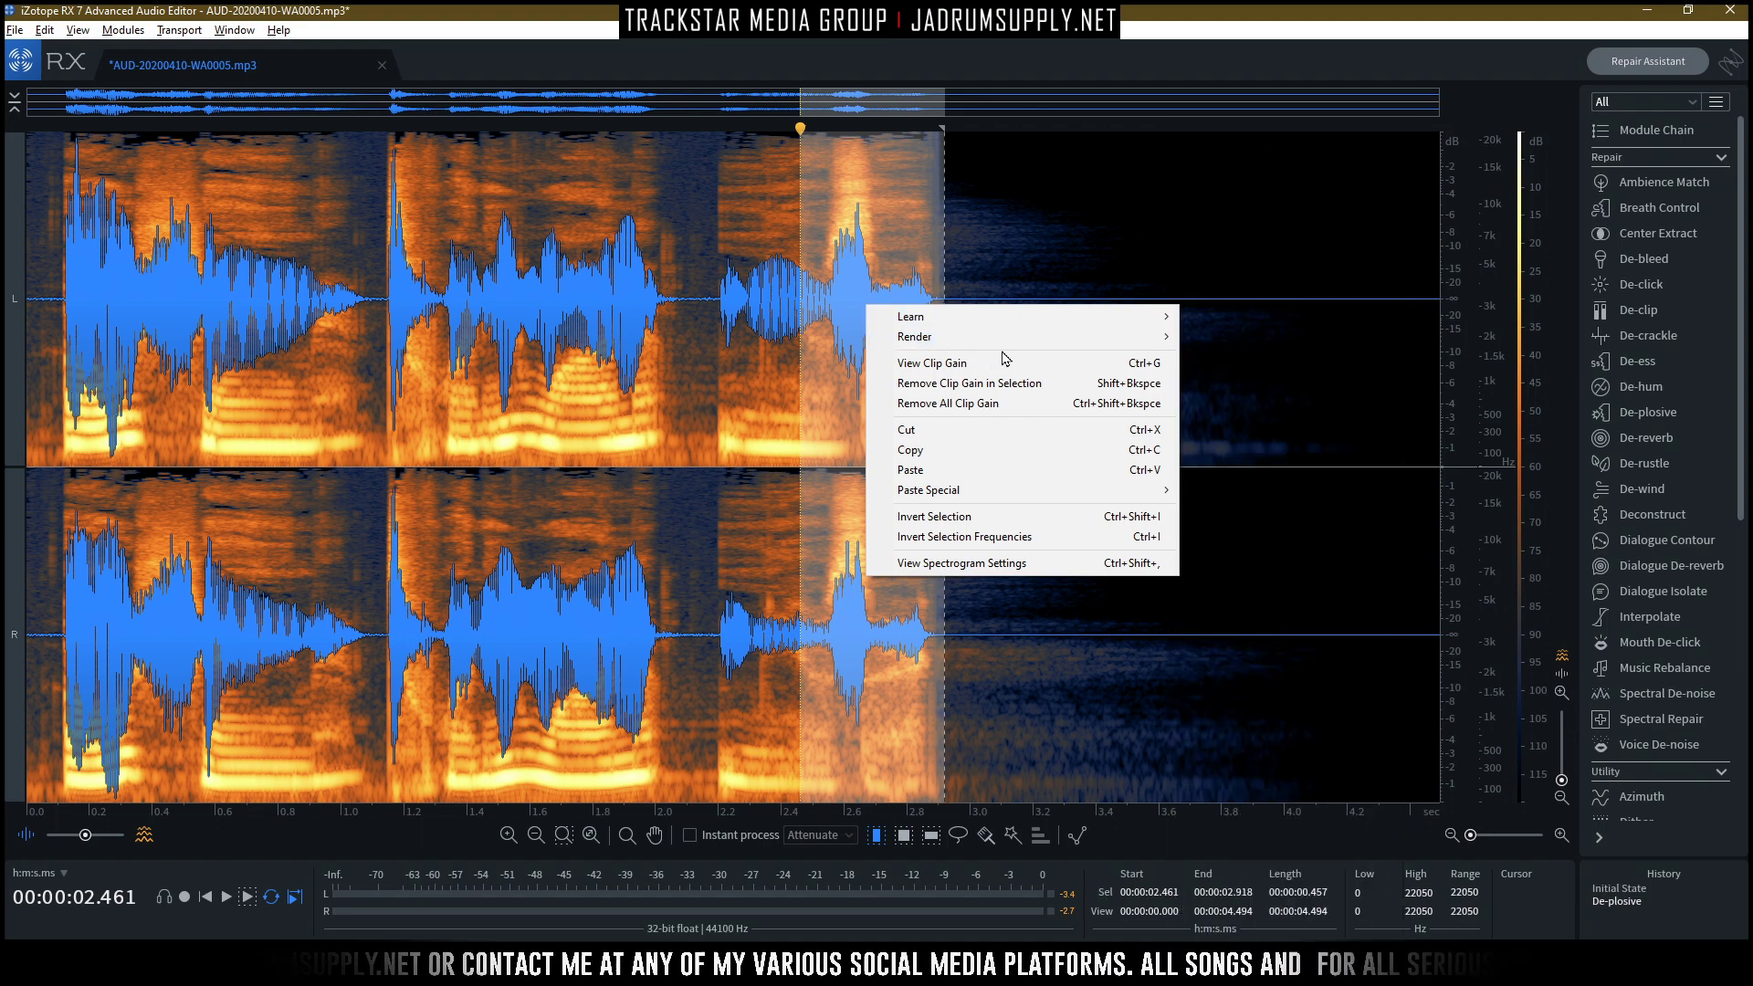
pyautogui.moveTo(1029, 337)
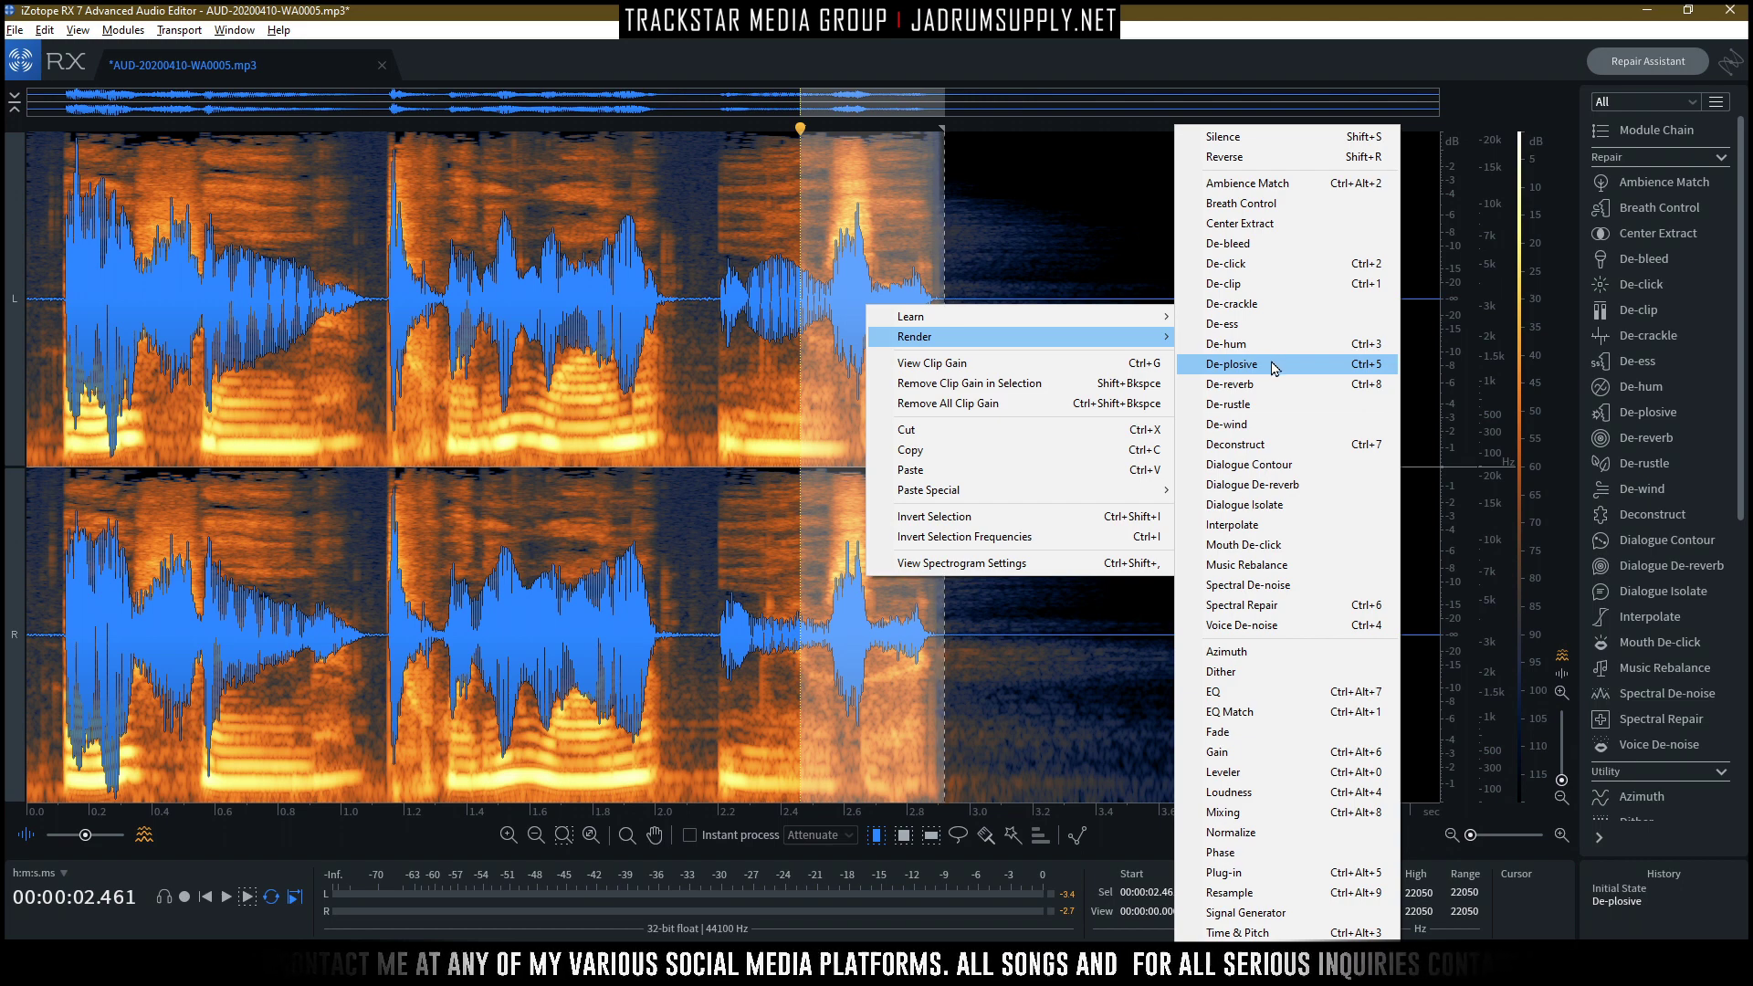
pyautogui.click(1232, 364)
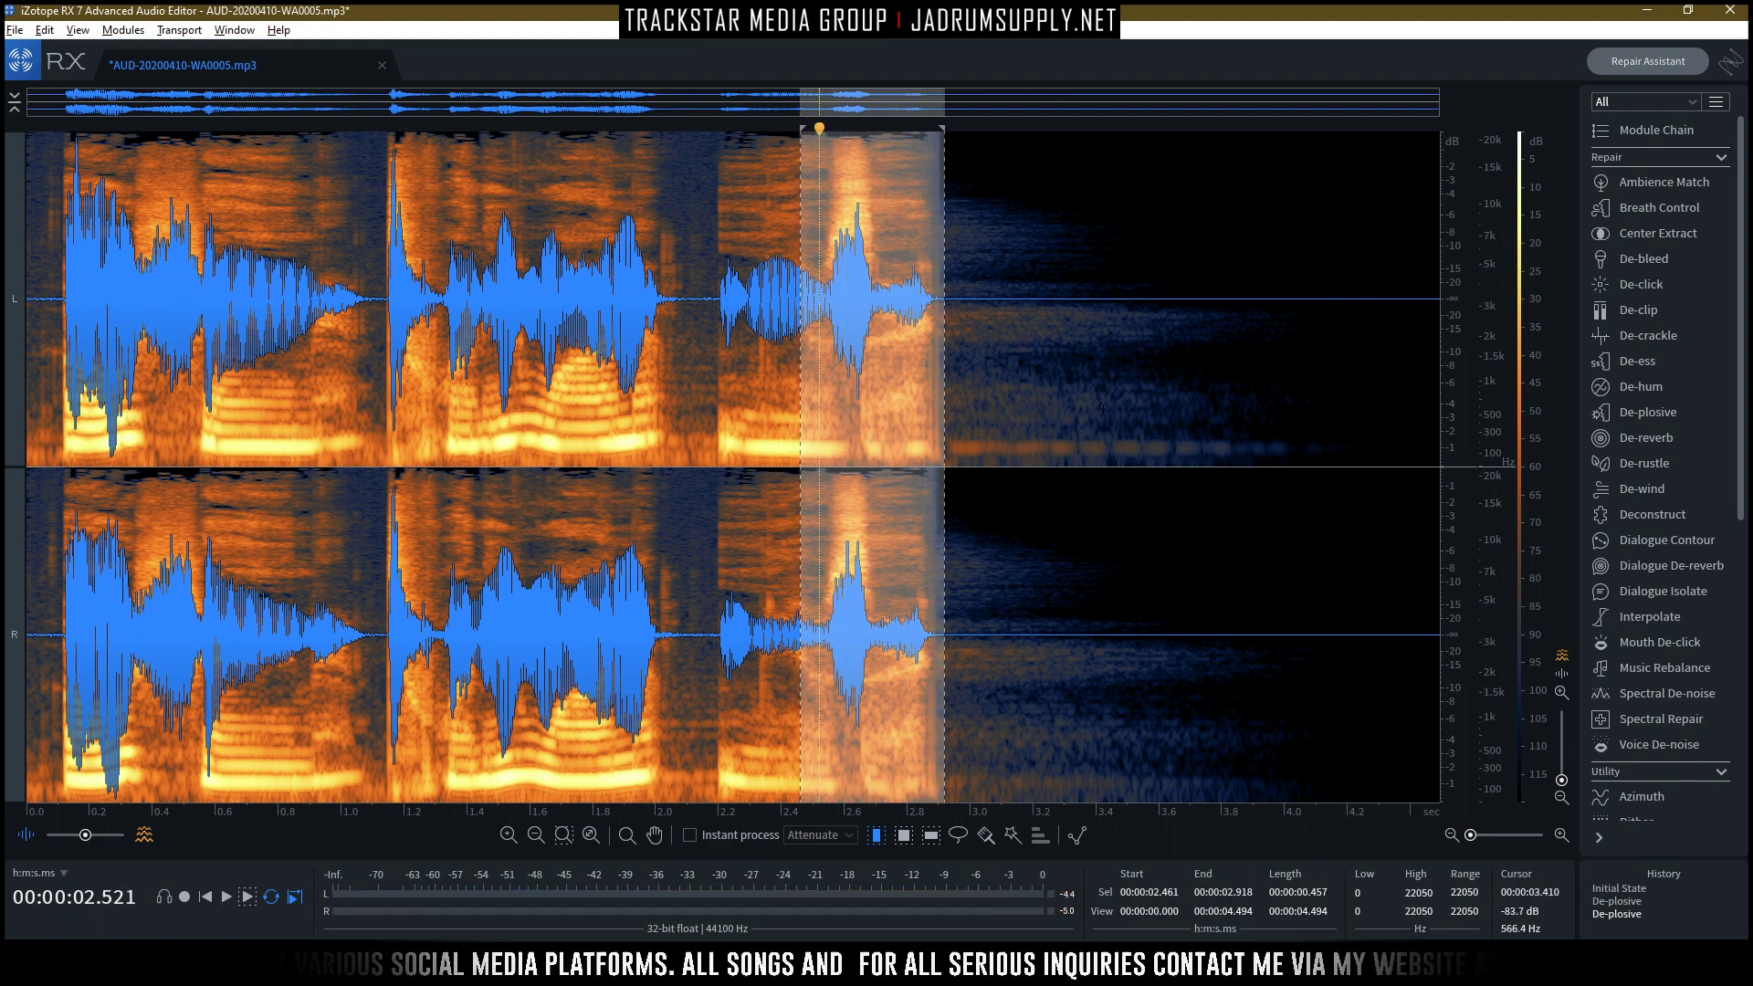
# Play the treated ending from 2.200 seconds and return to the start of the recording.
pyautogui.click(721, 296)
pyautogui.press('space')
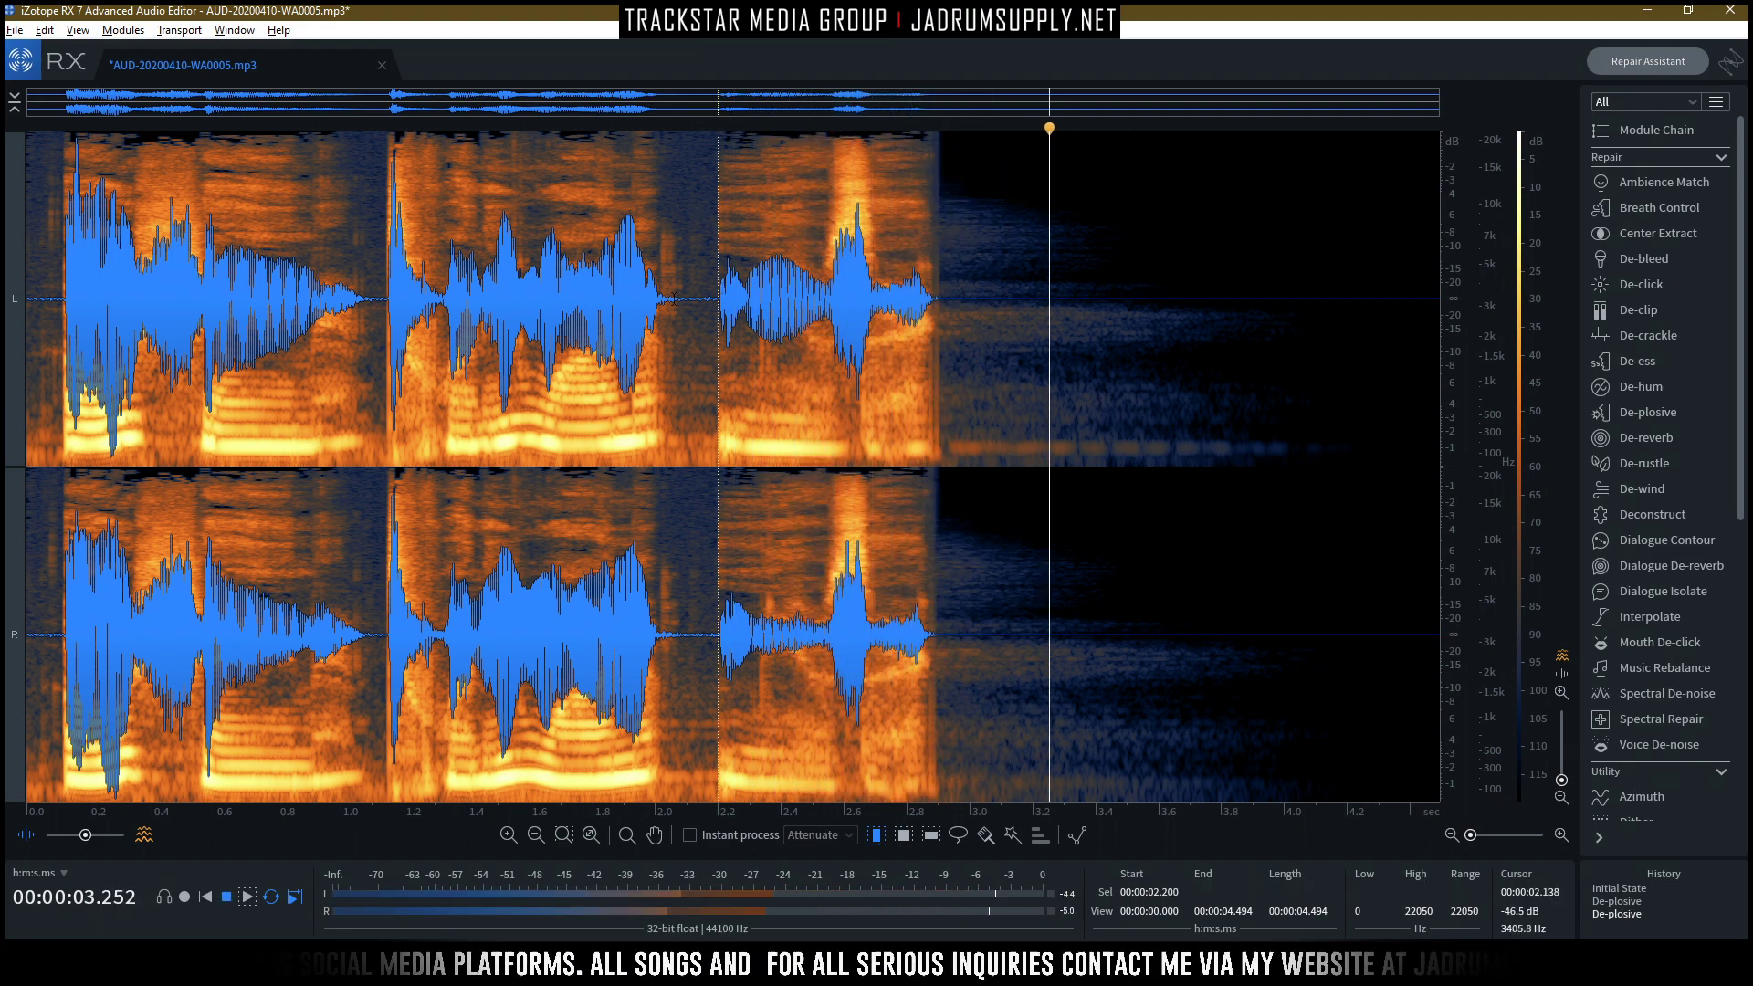
pyautogui.click(205, 898)
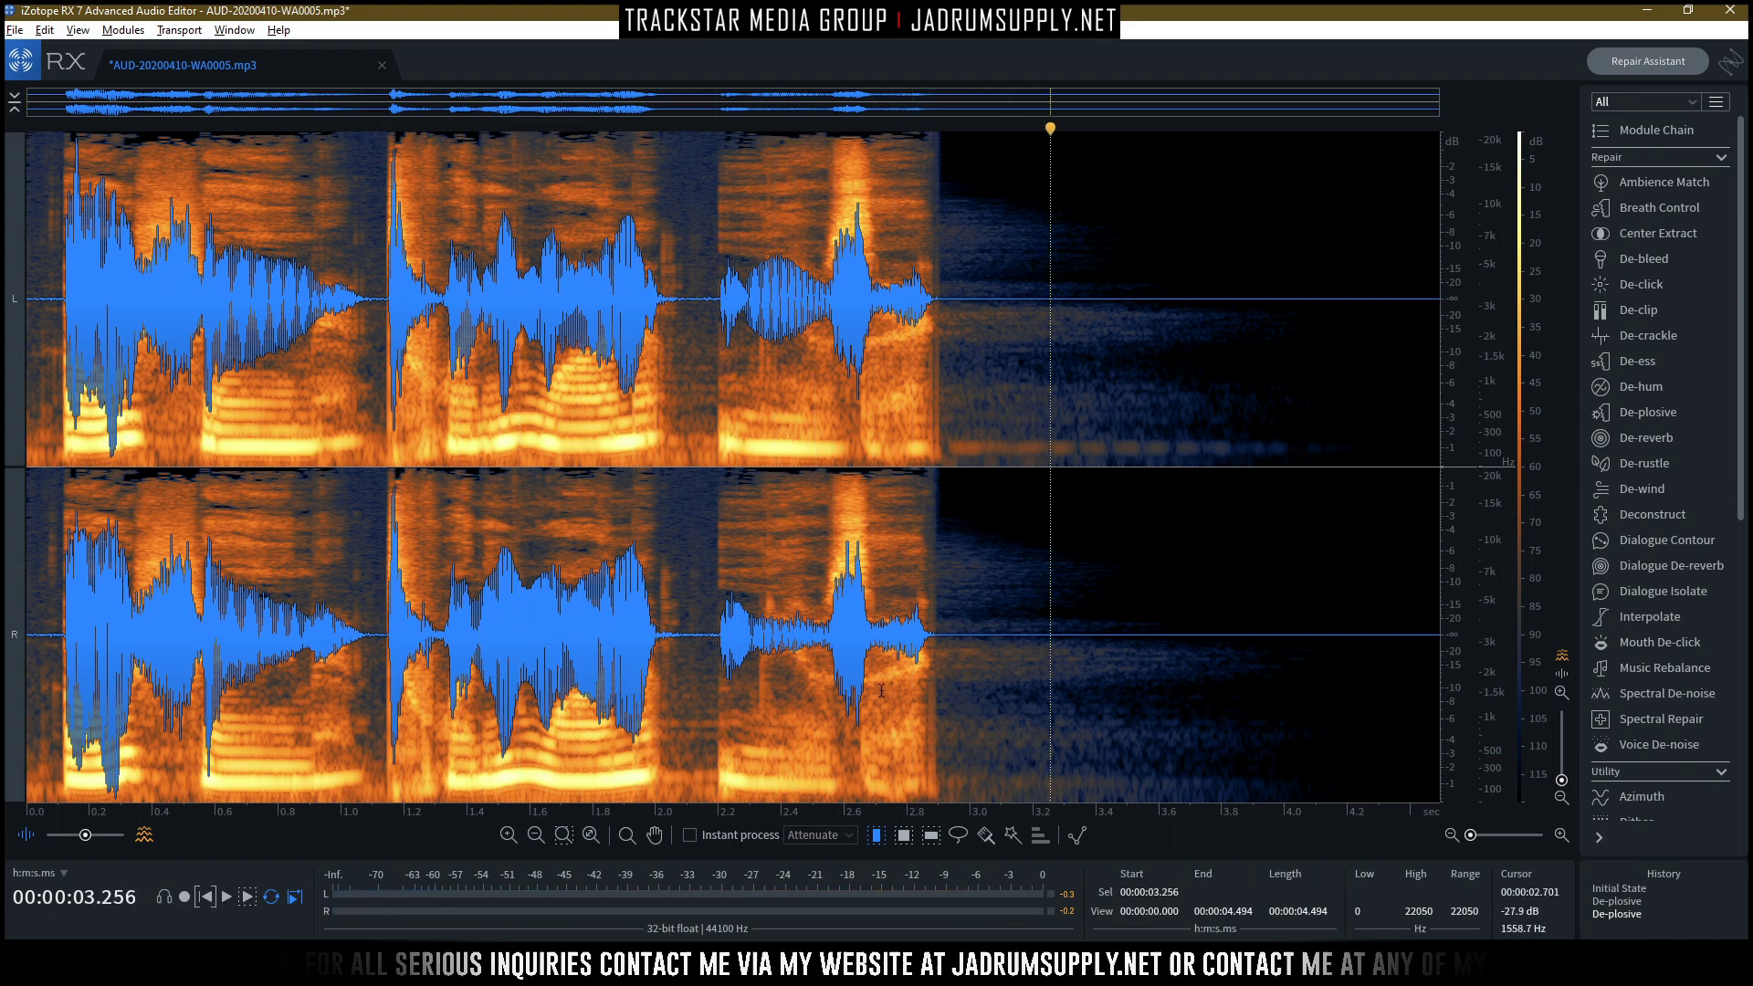
# Configure the file export as 16-bit WAV with White noise (TPDF) dither and confirm the format.
pyautogui.click(16, 32)
pyautogui.moveTo(77, 30)
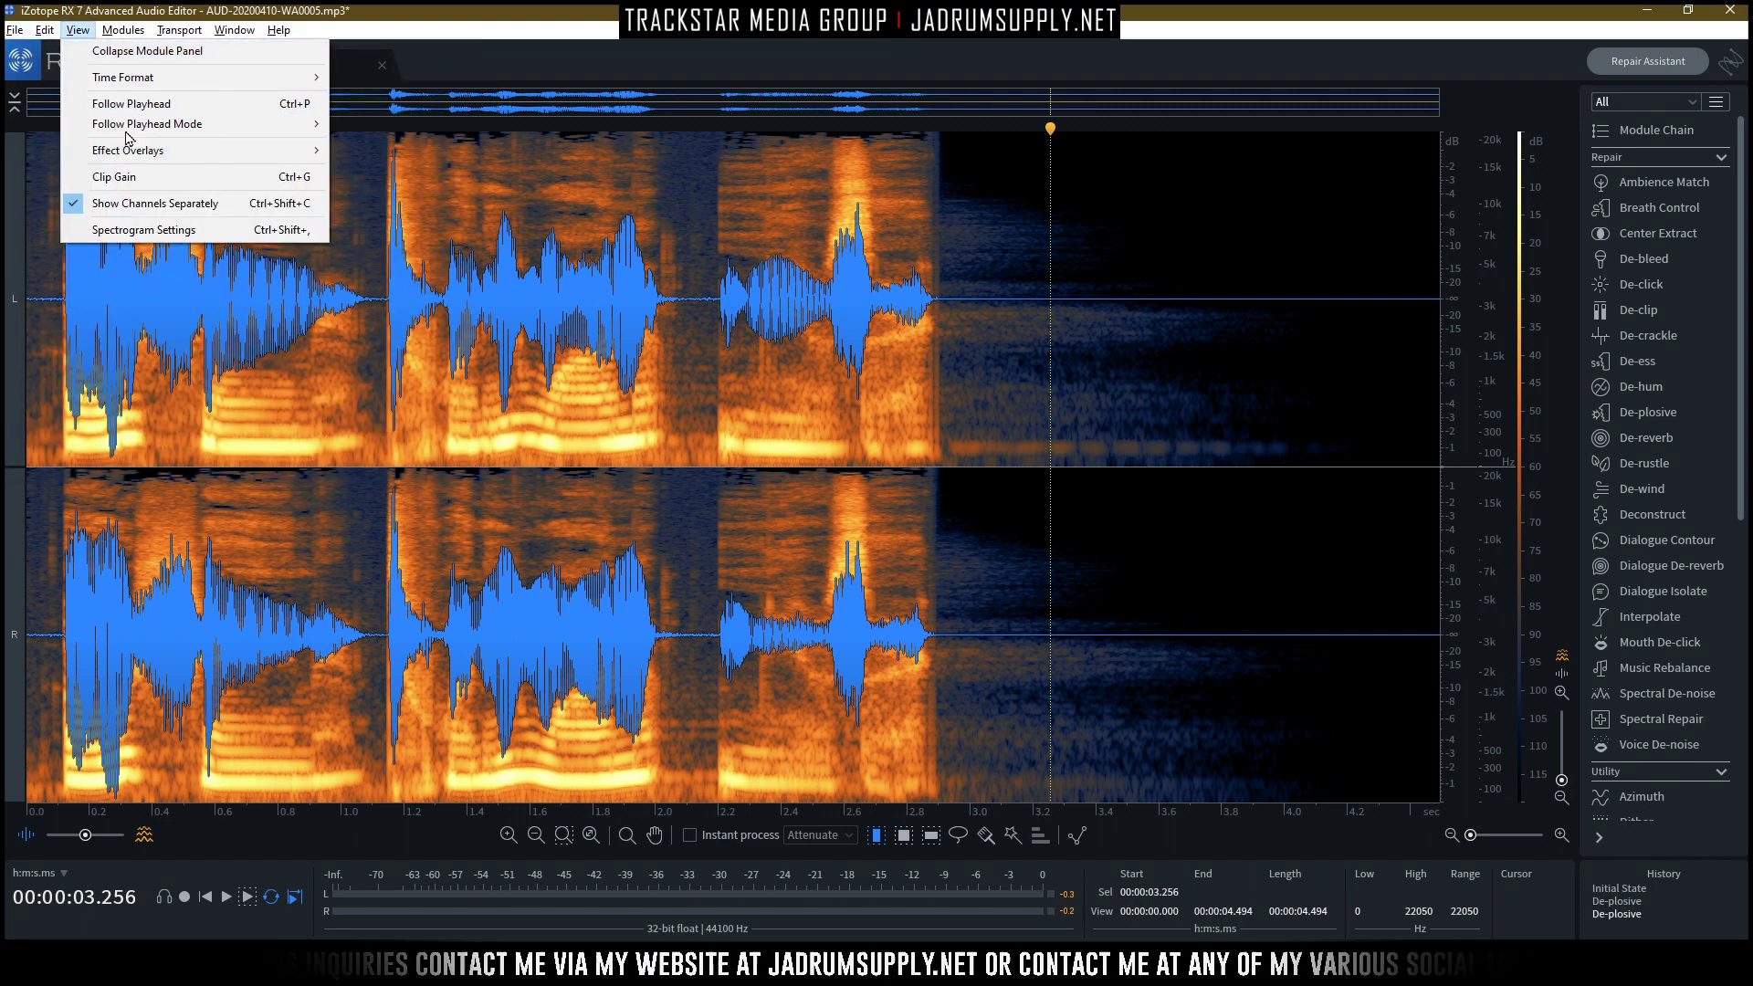
pyautogui.moveTo(15, 30)
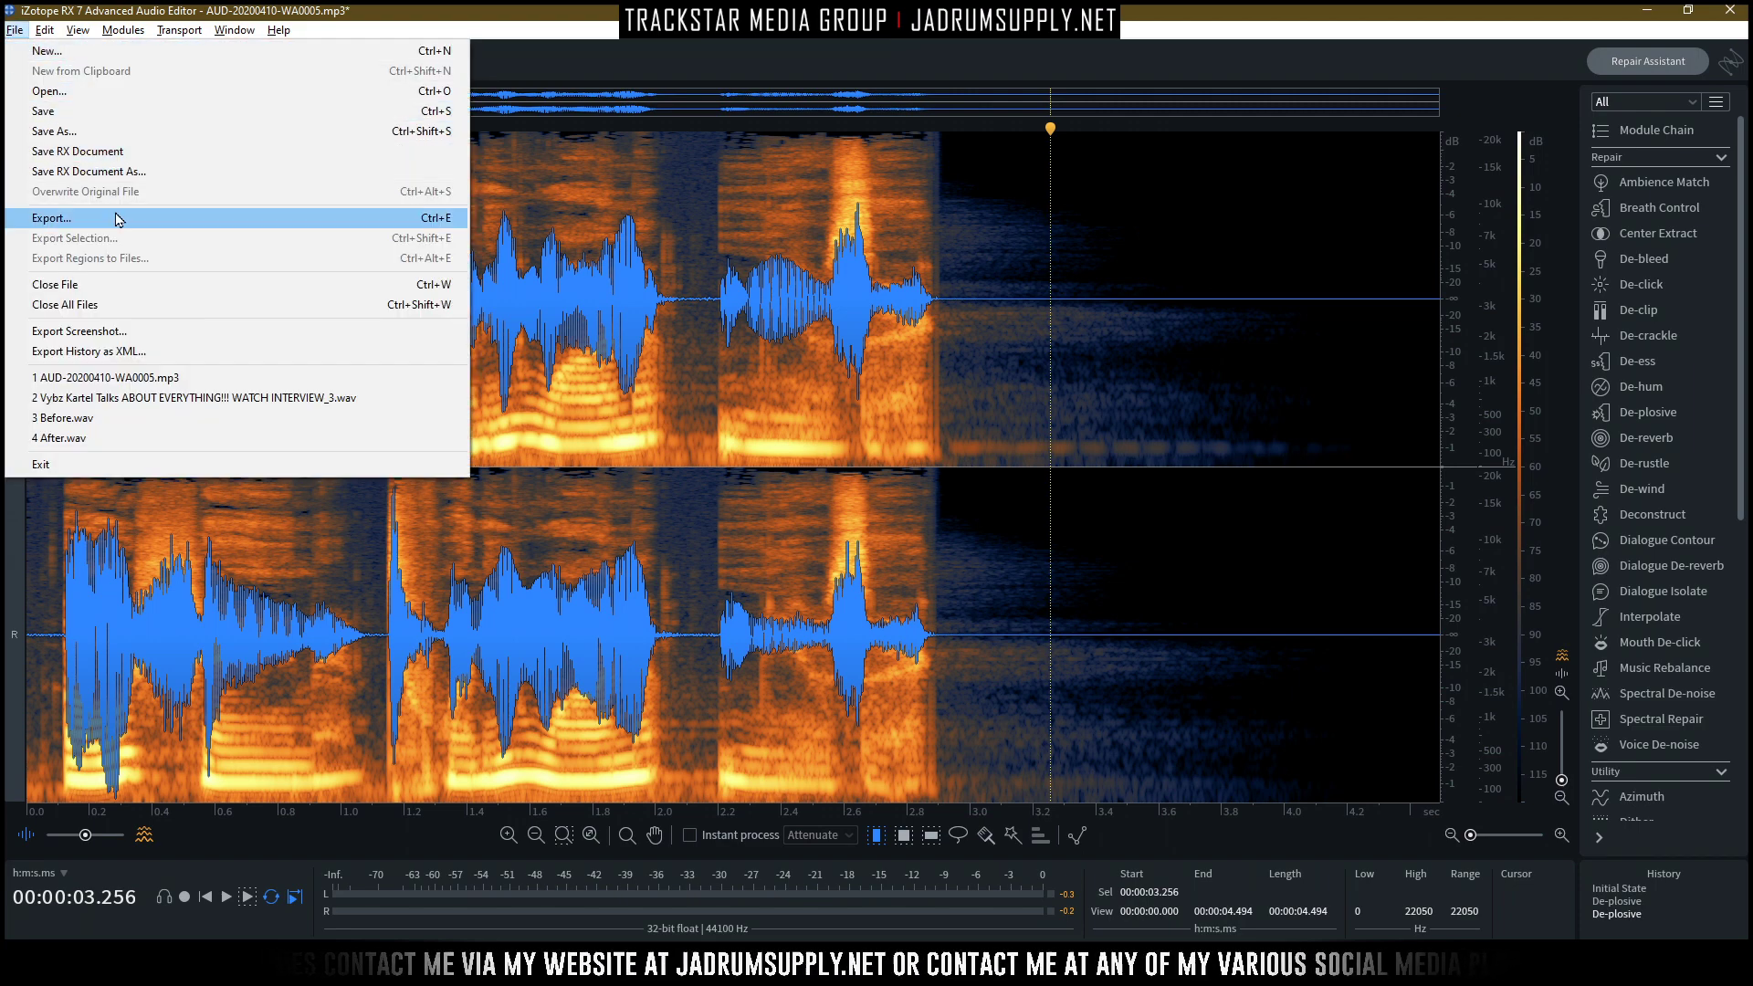
pyautogui.click(179, 226)
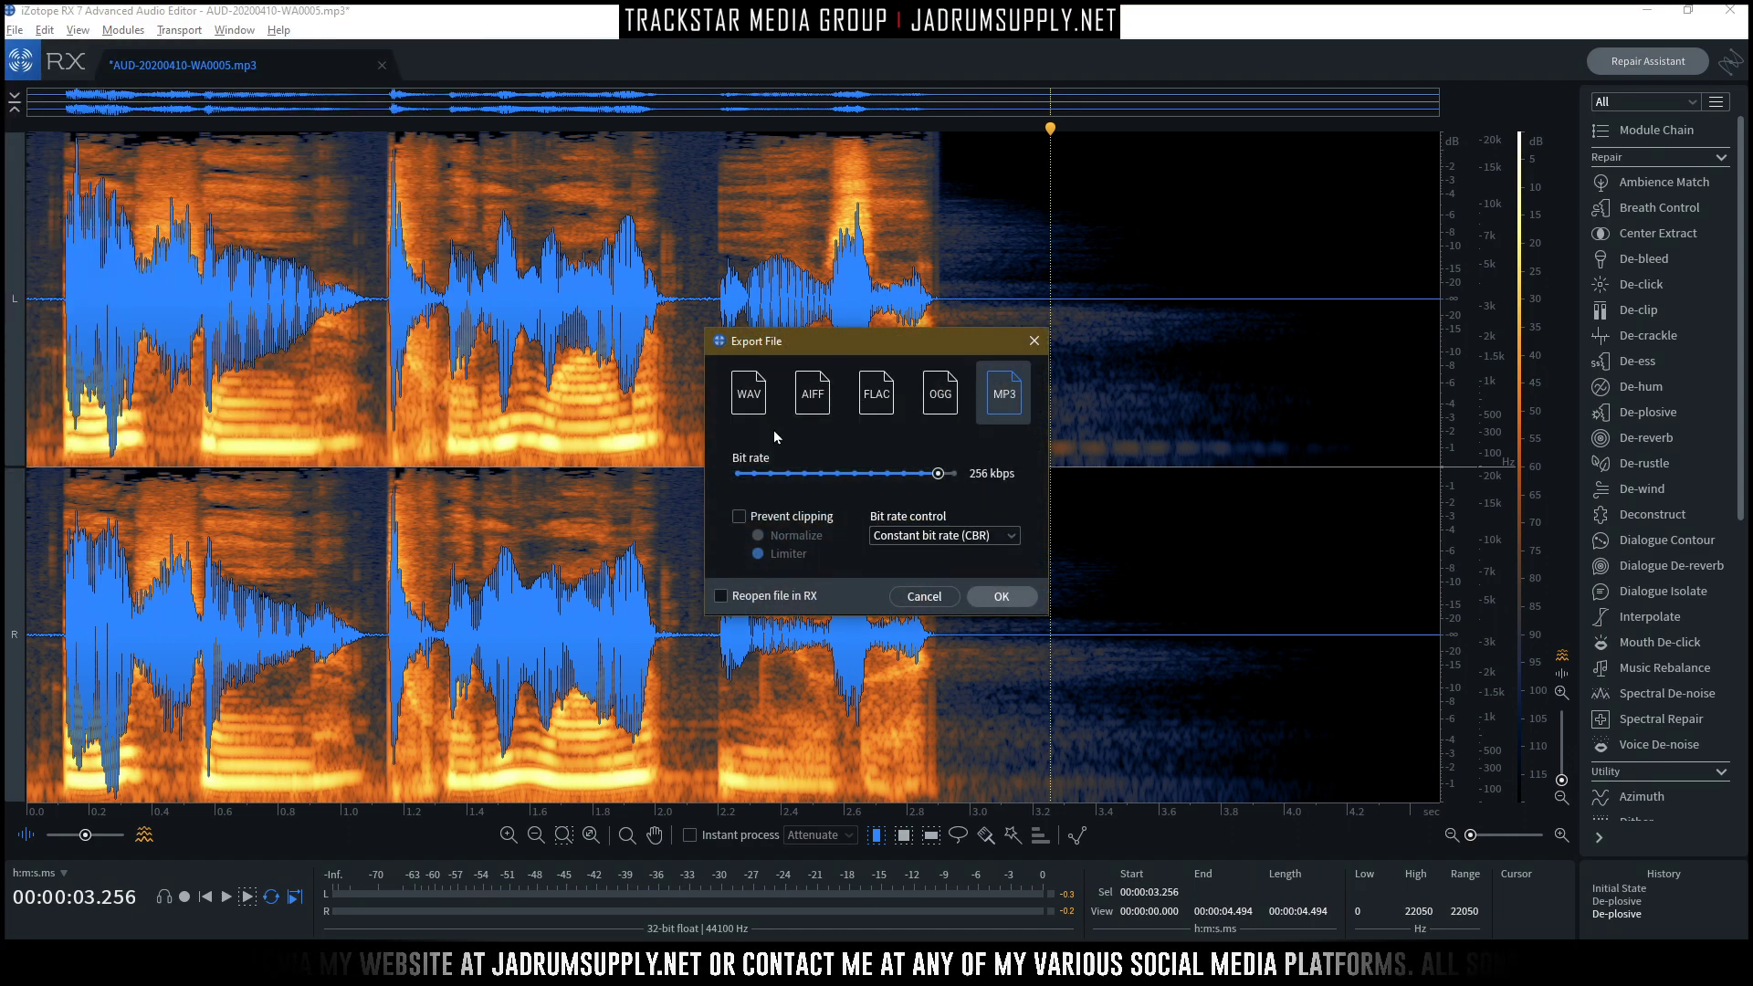
pyautogui.click(747, 396)
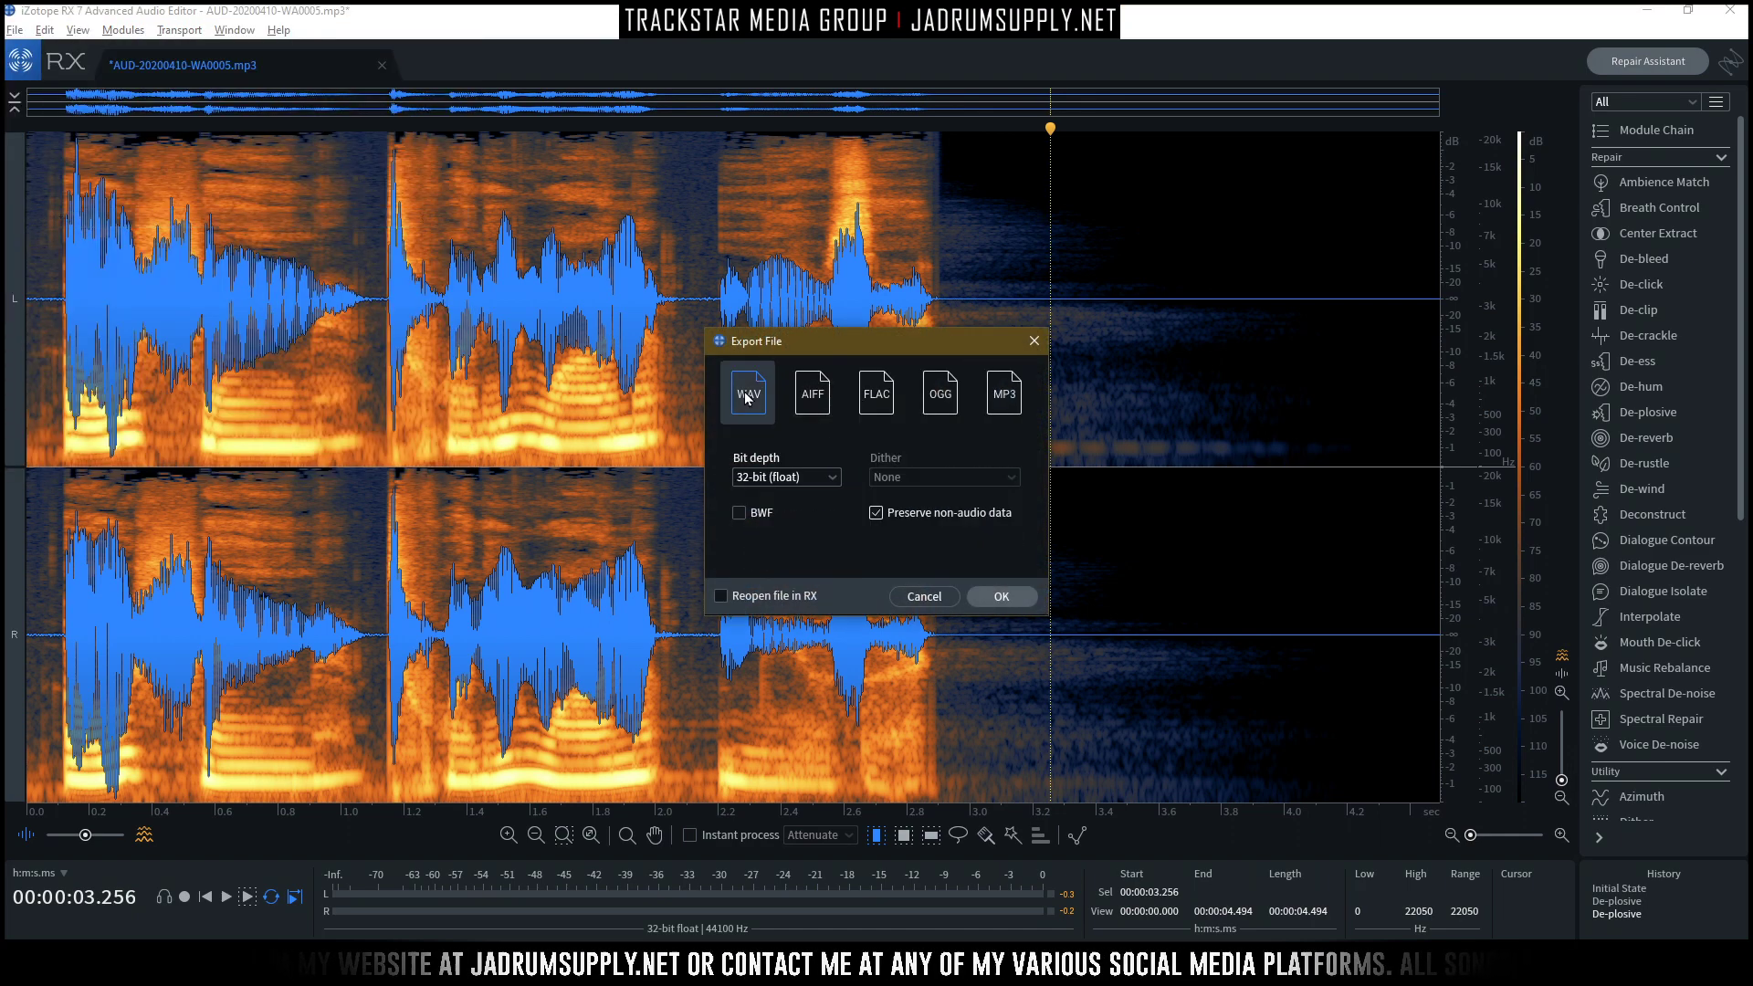
pyautogui.click(818, 480)
pyautogui.click(765, 507)
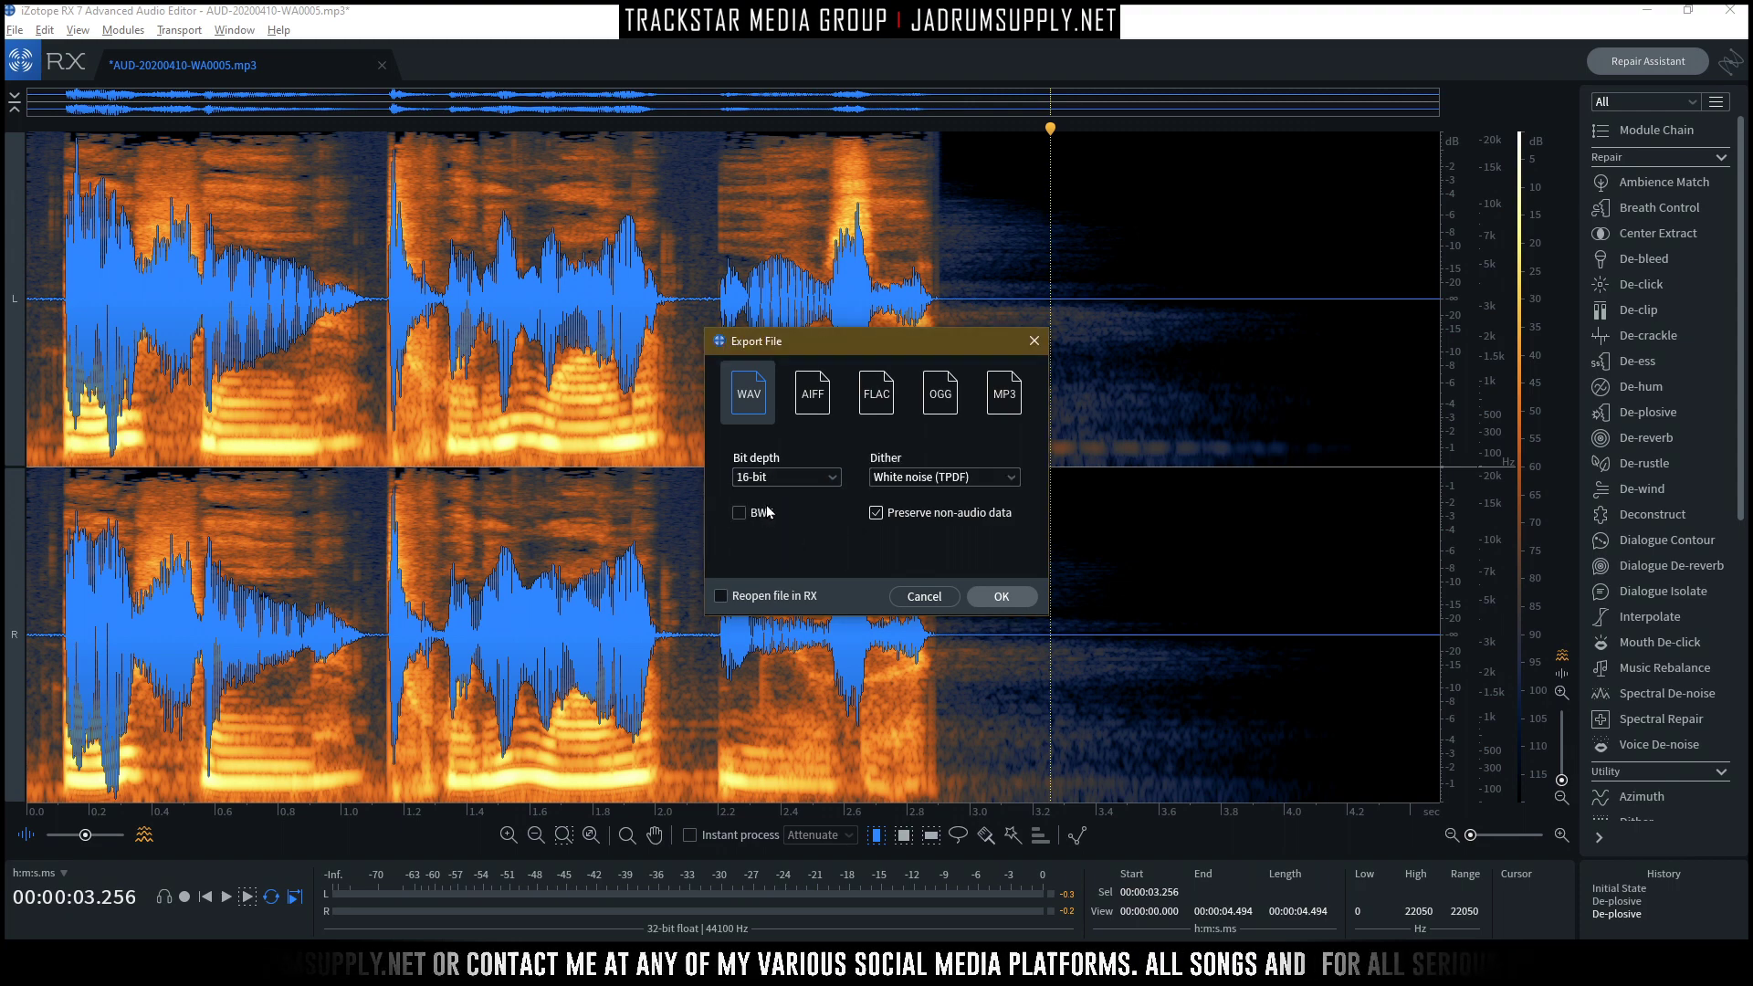
pyautogui.click(937, 477)
pyautogui.click(937, 478)
pyautogui.click(937, 477)
pyautogui.click(936, 478)
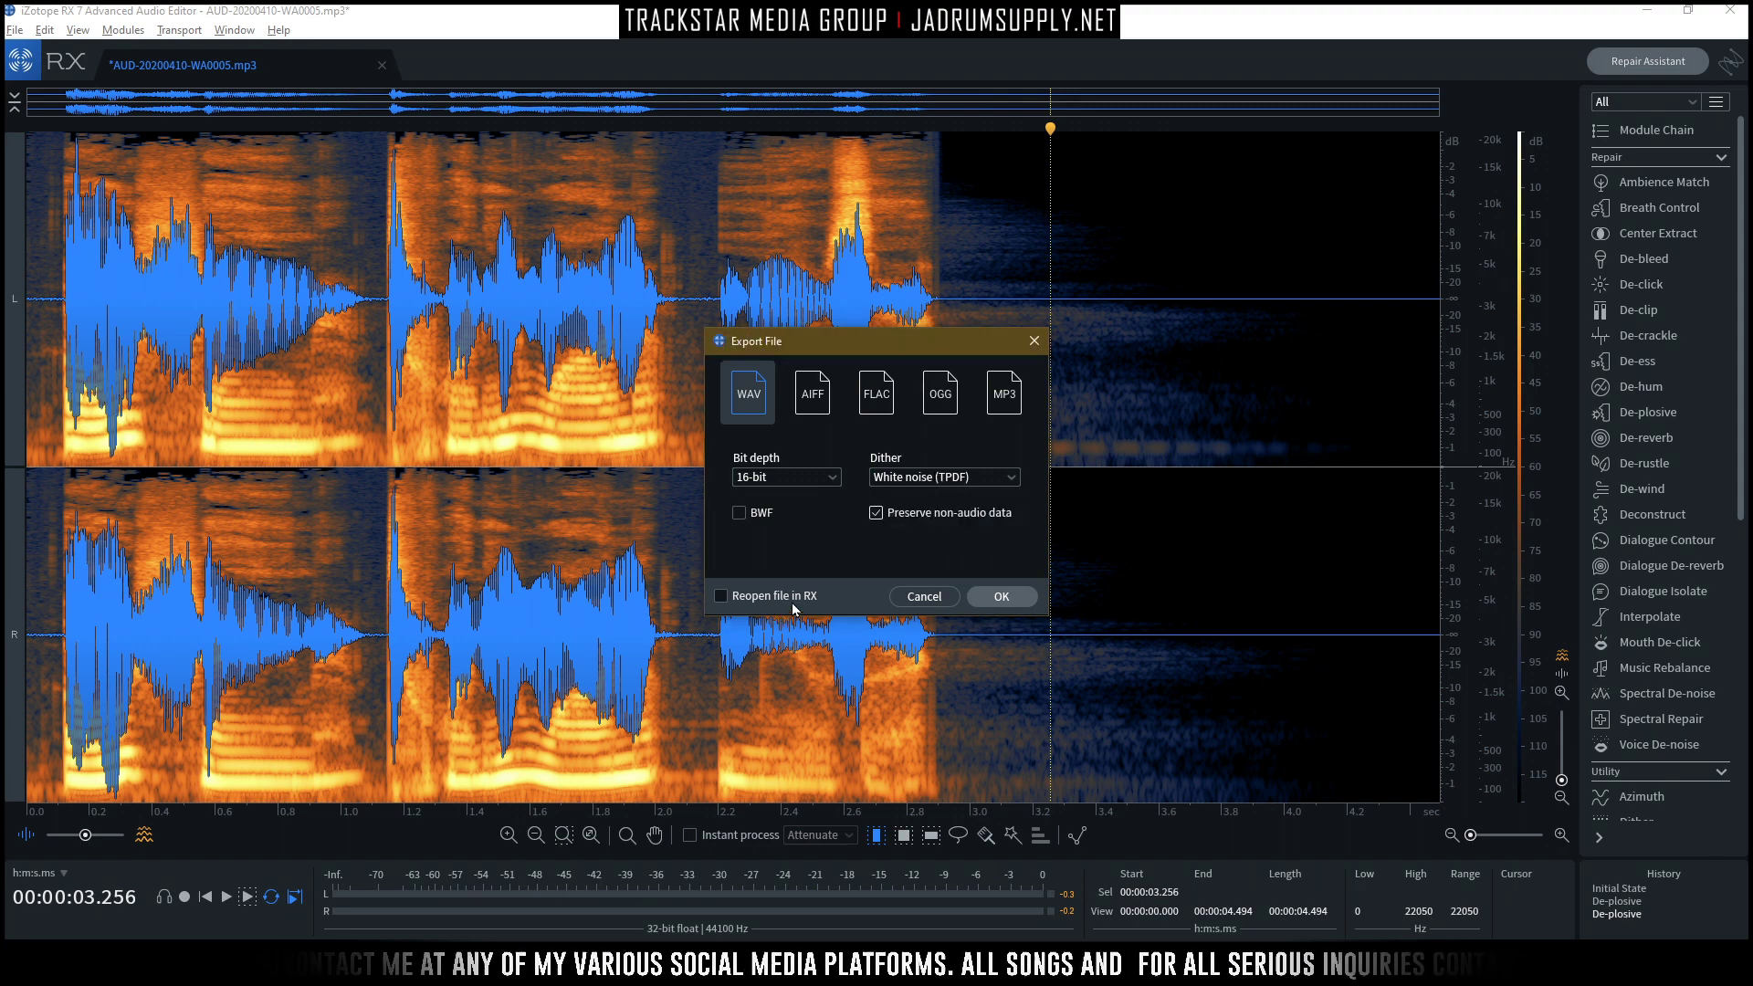
pyautogui.click(1002, 596)
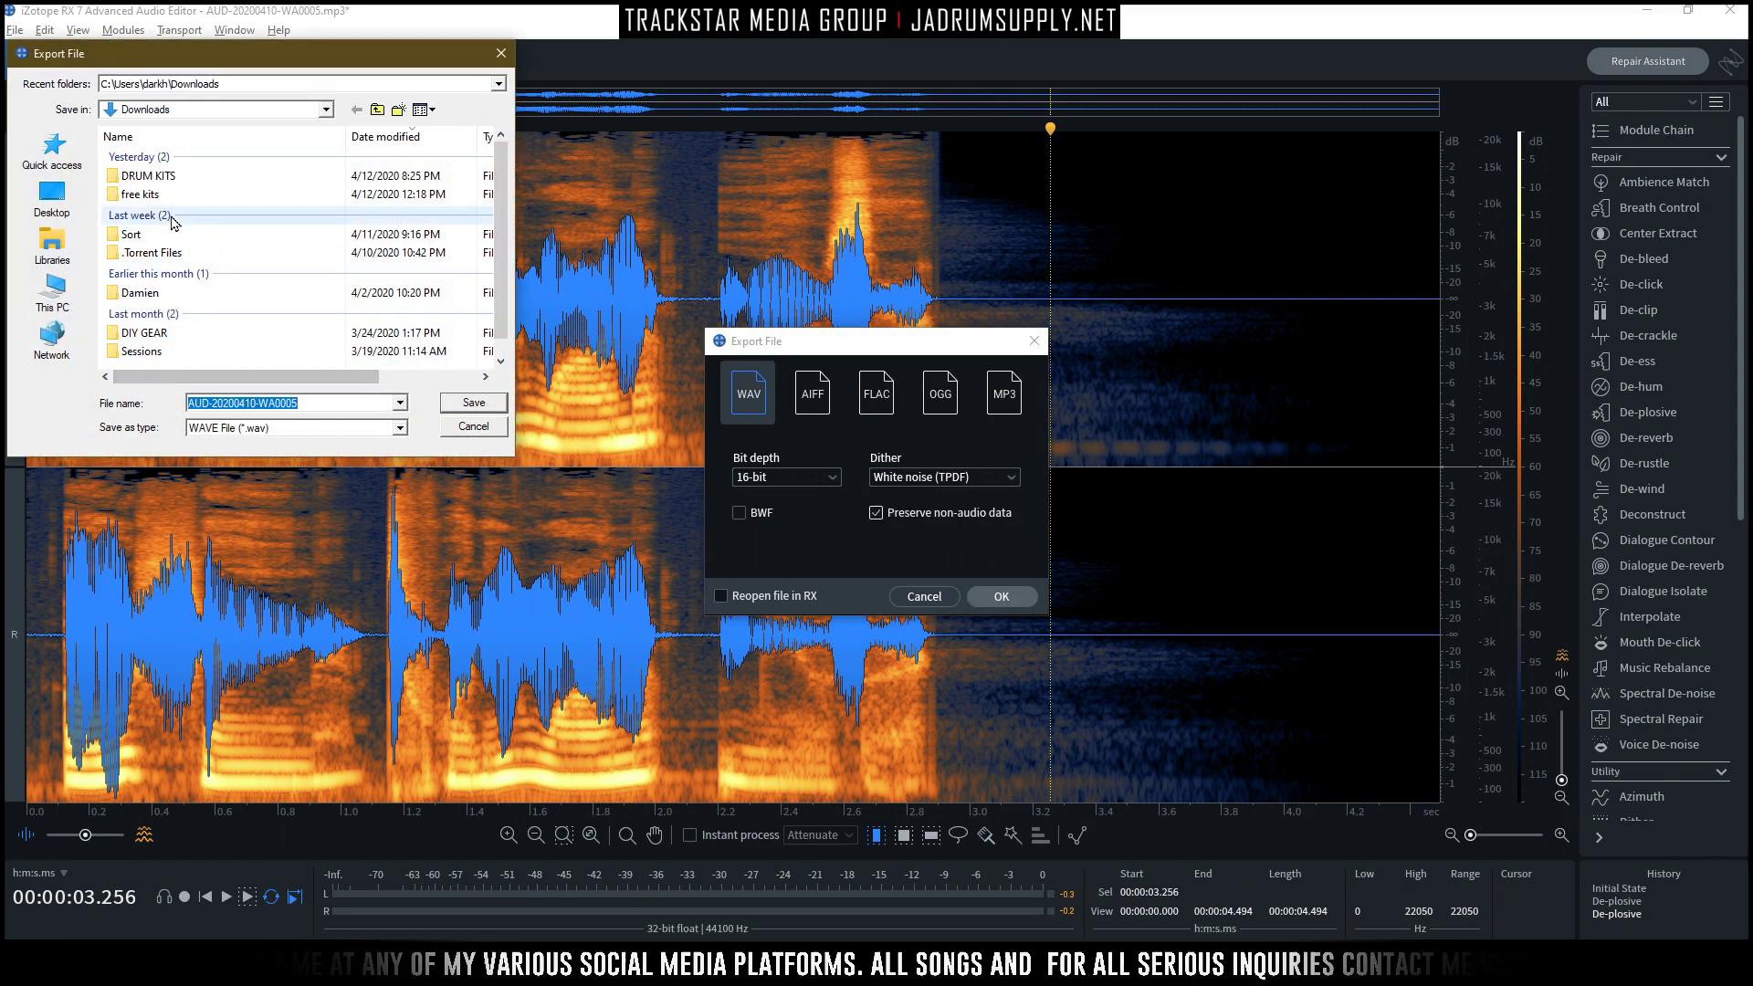
# Create a folder named Clean Tag on the Desktop and save the exported file AUD-20200410-WA0005 in it.
pyautogui.click(52, 199)
pyautogui.click(399, 110)
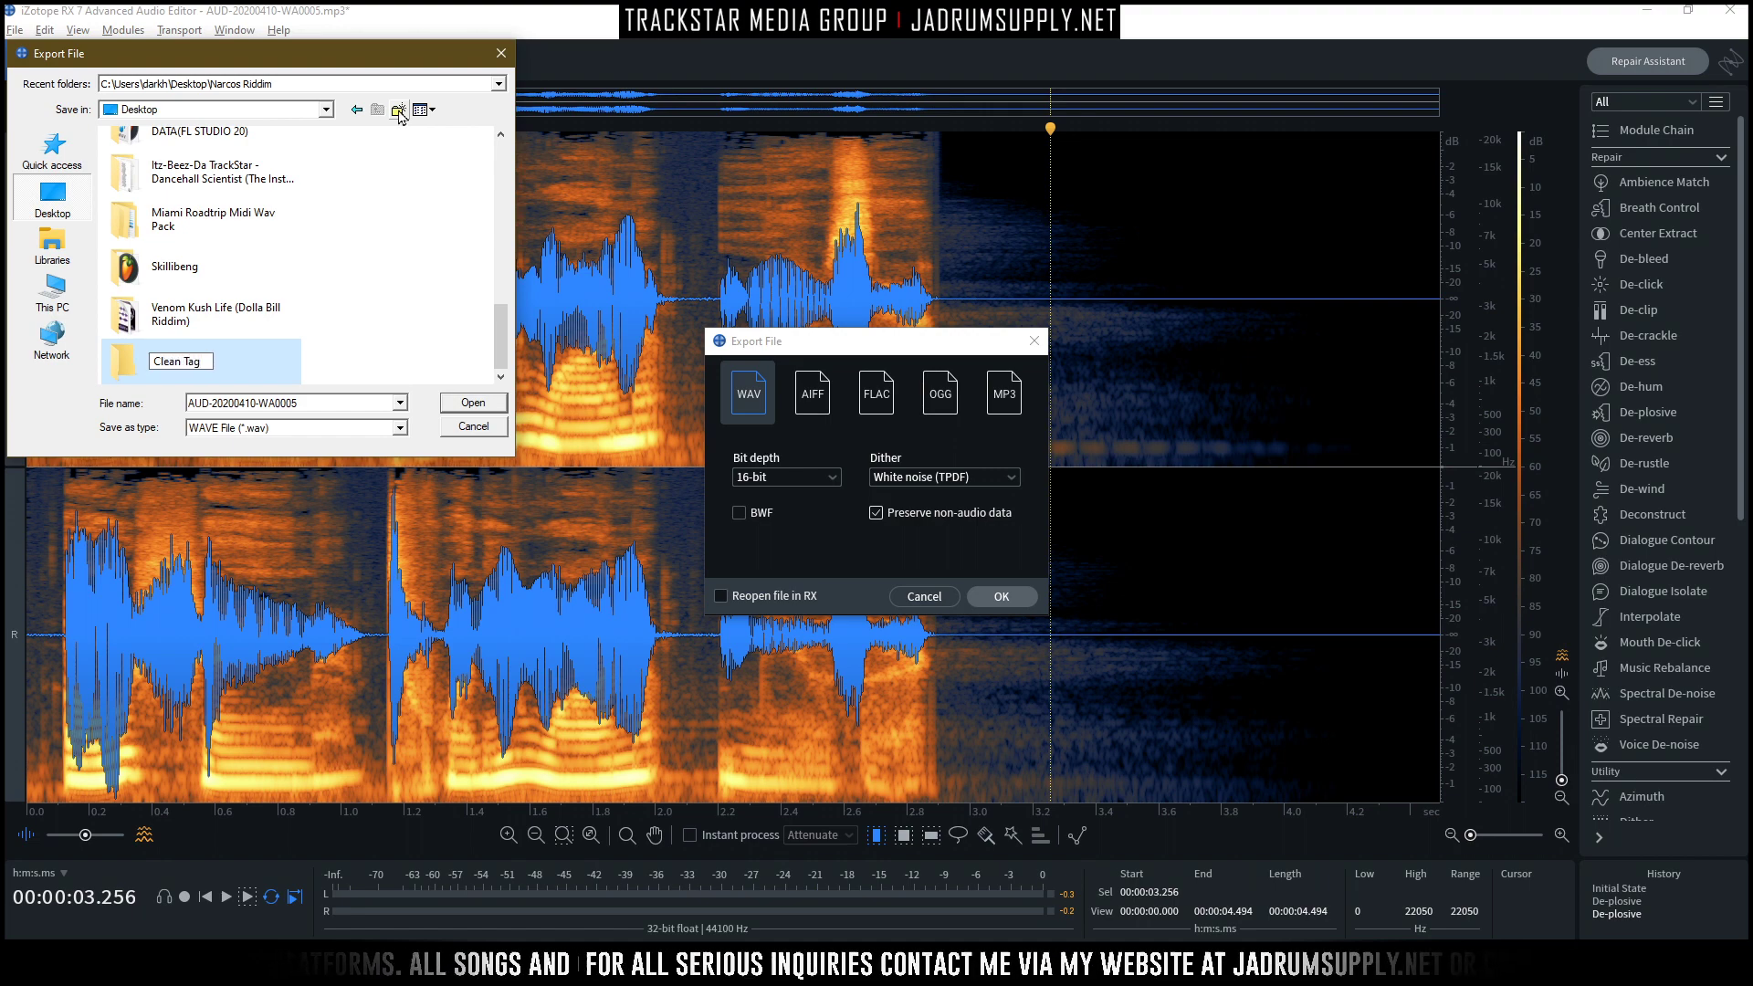
pyautogui.press('Return')
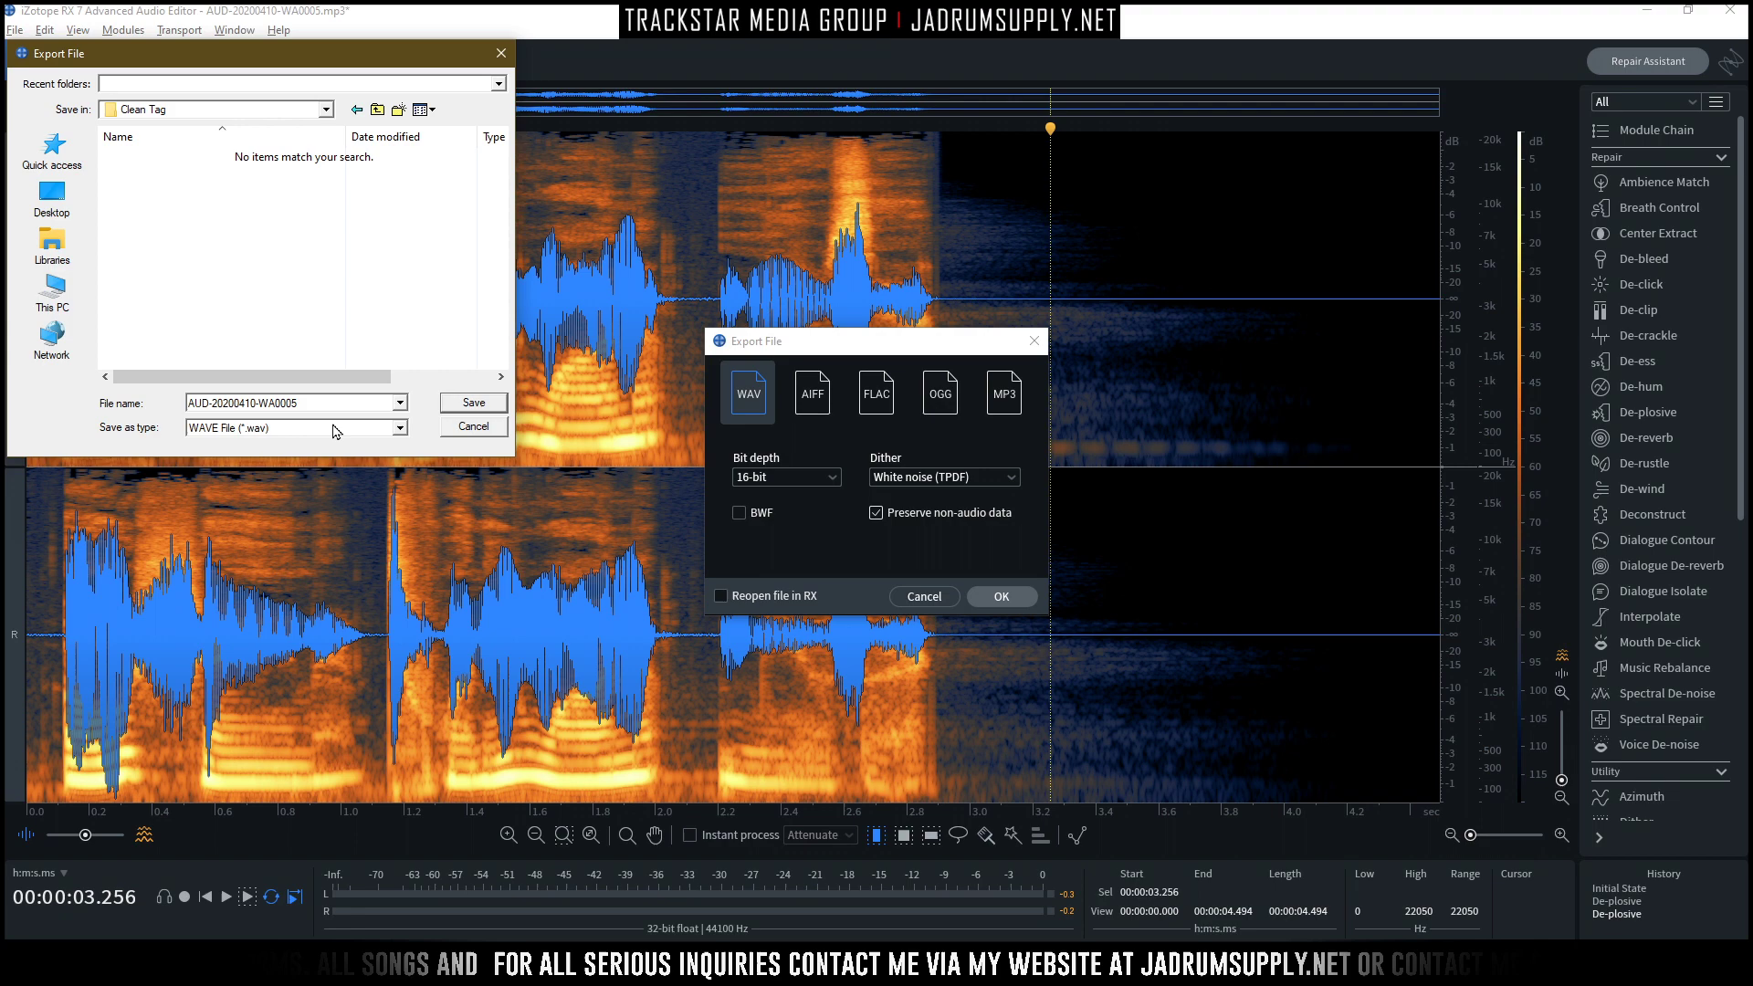
pyautogui.click(480, 408)
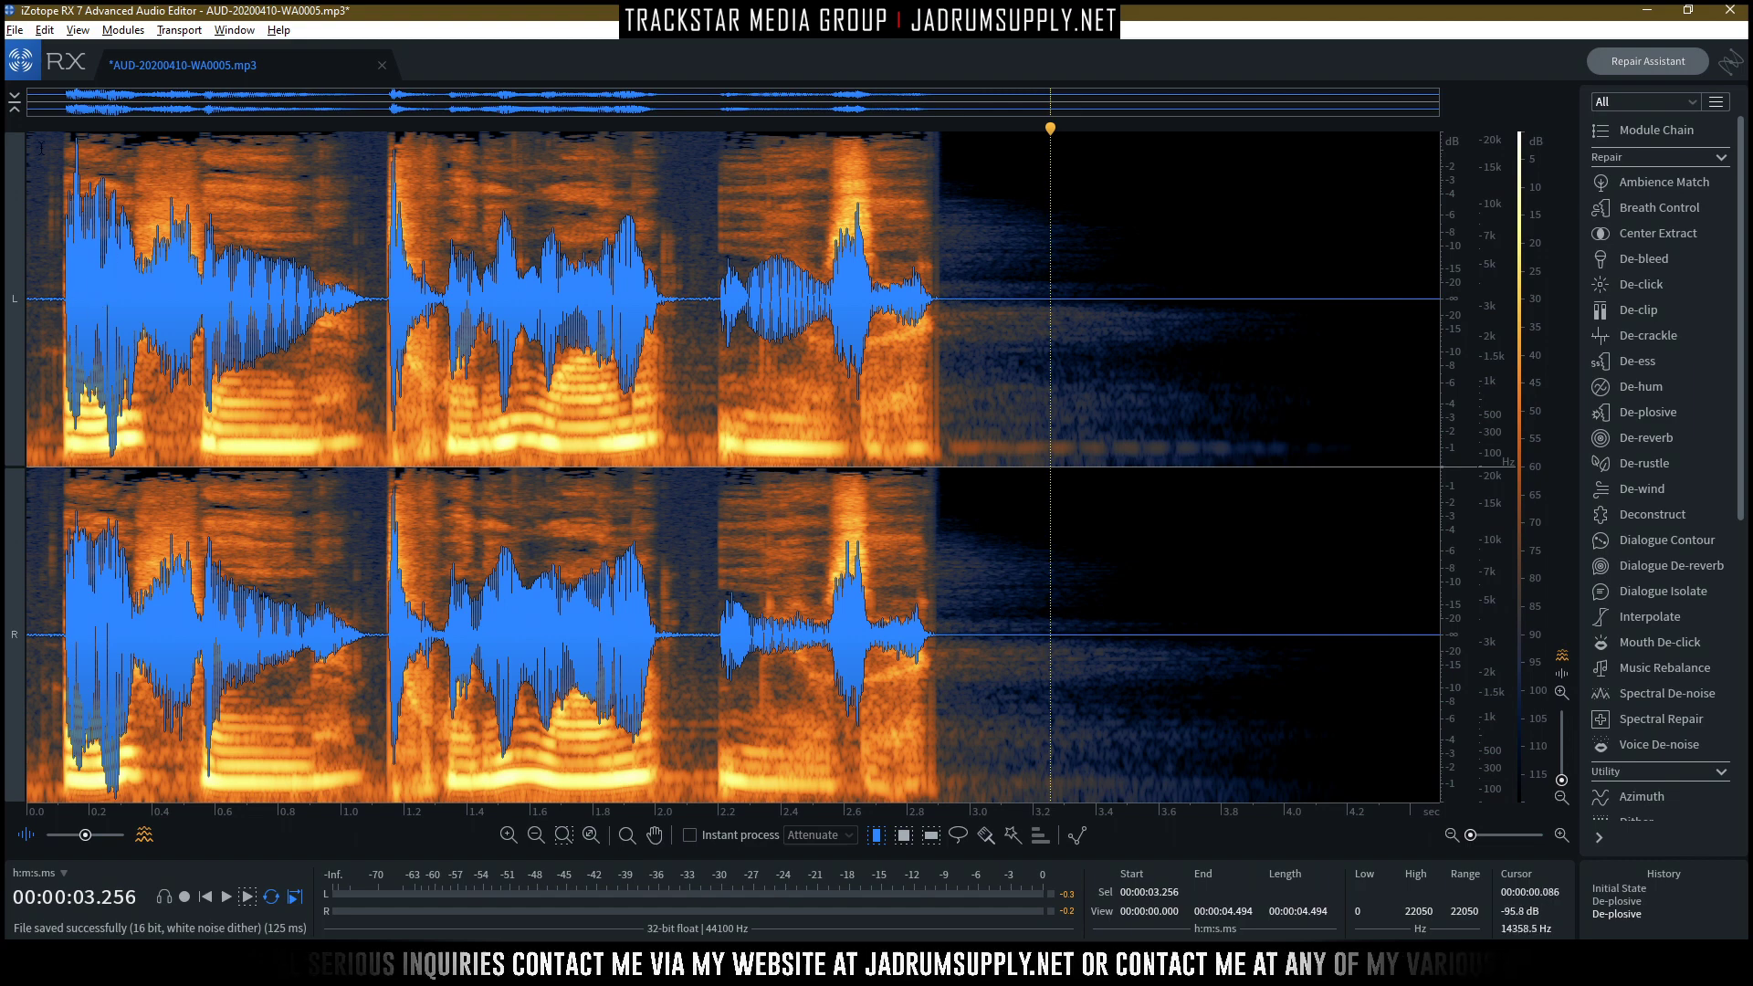
# Play the cleaned recording from the beginning to check it.
pyautogui.click(204, 899)
pyautogui.press('space')
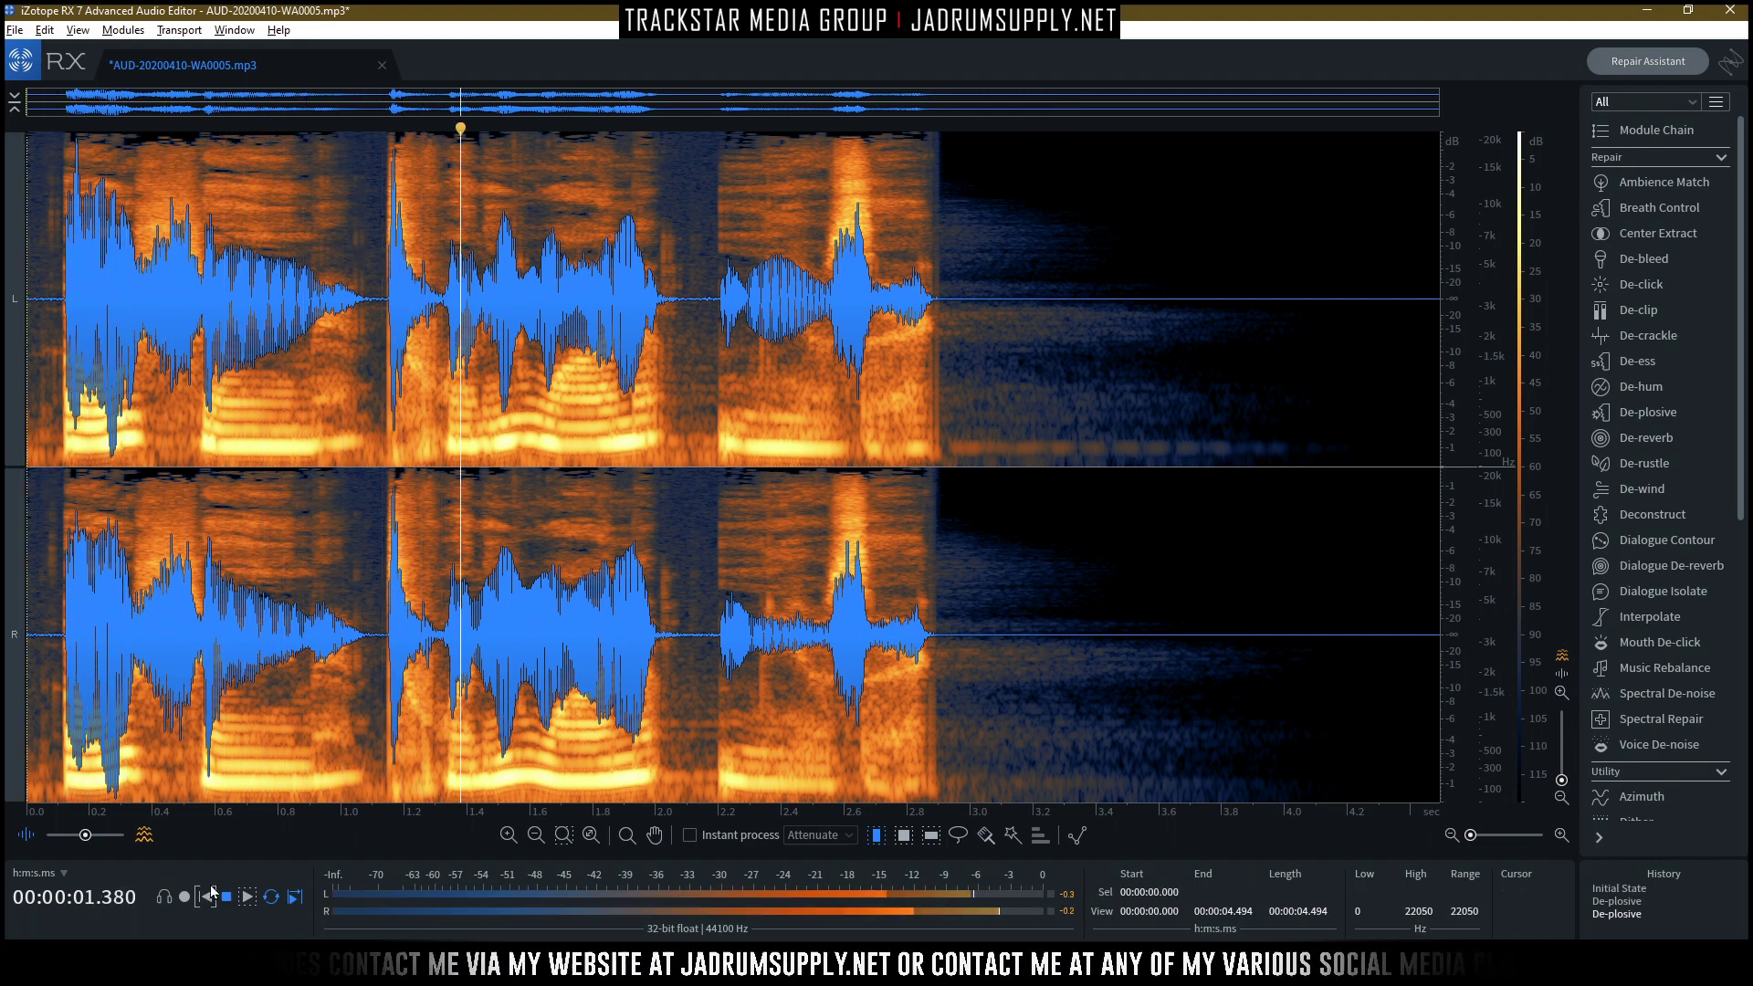
pyautogui.press('space')
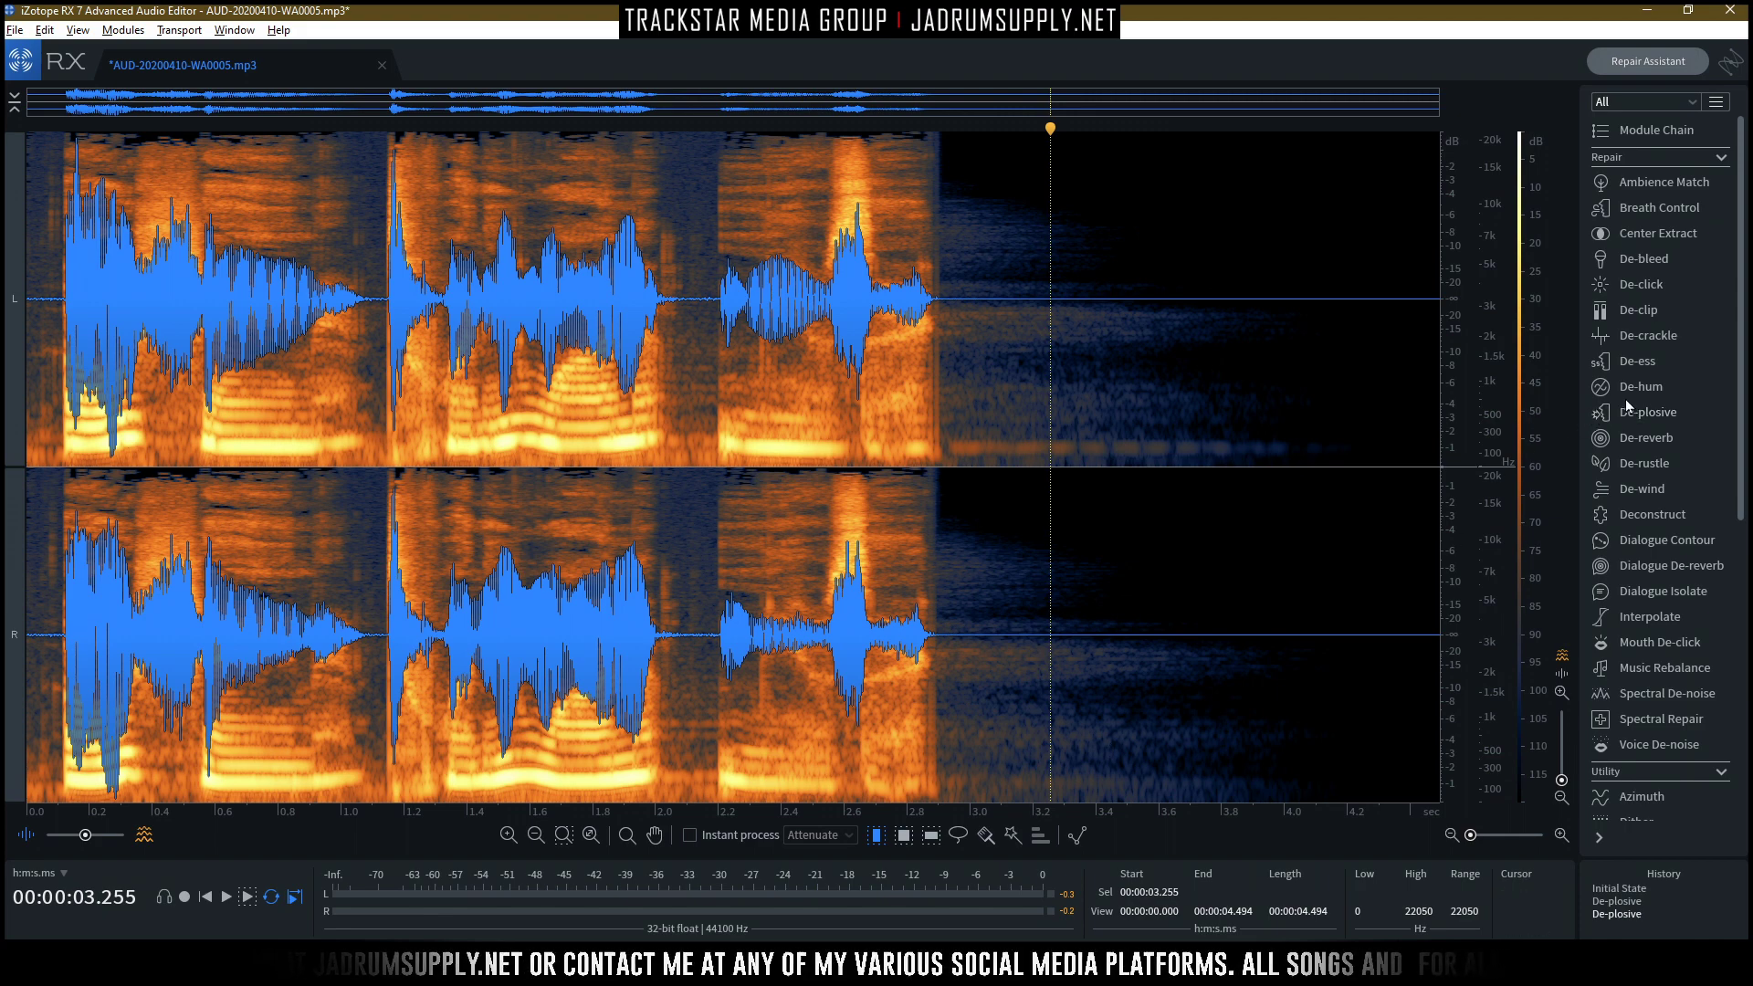
# Open De-ess, preview it on the recording and set the threshold to -6.5 dB.
pyautogui.click(1630, 367)
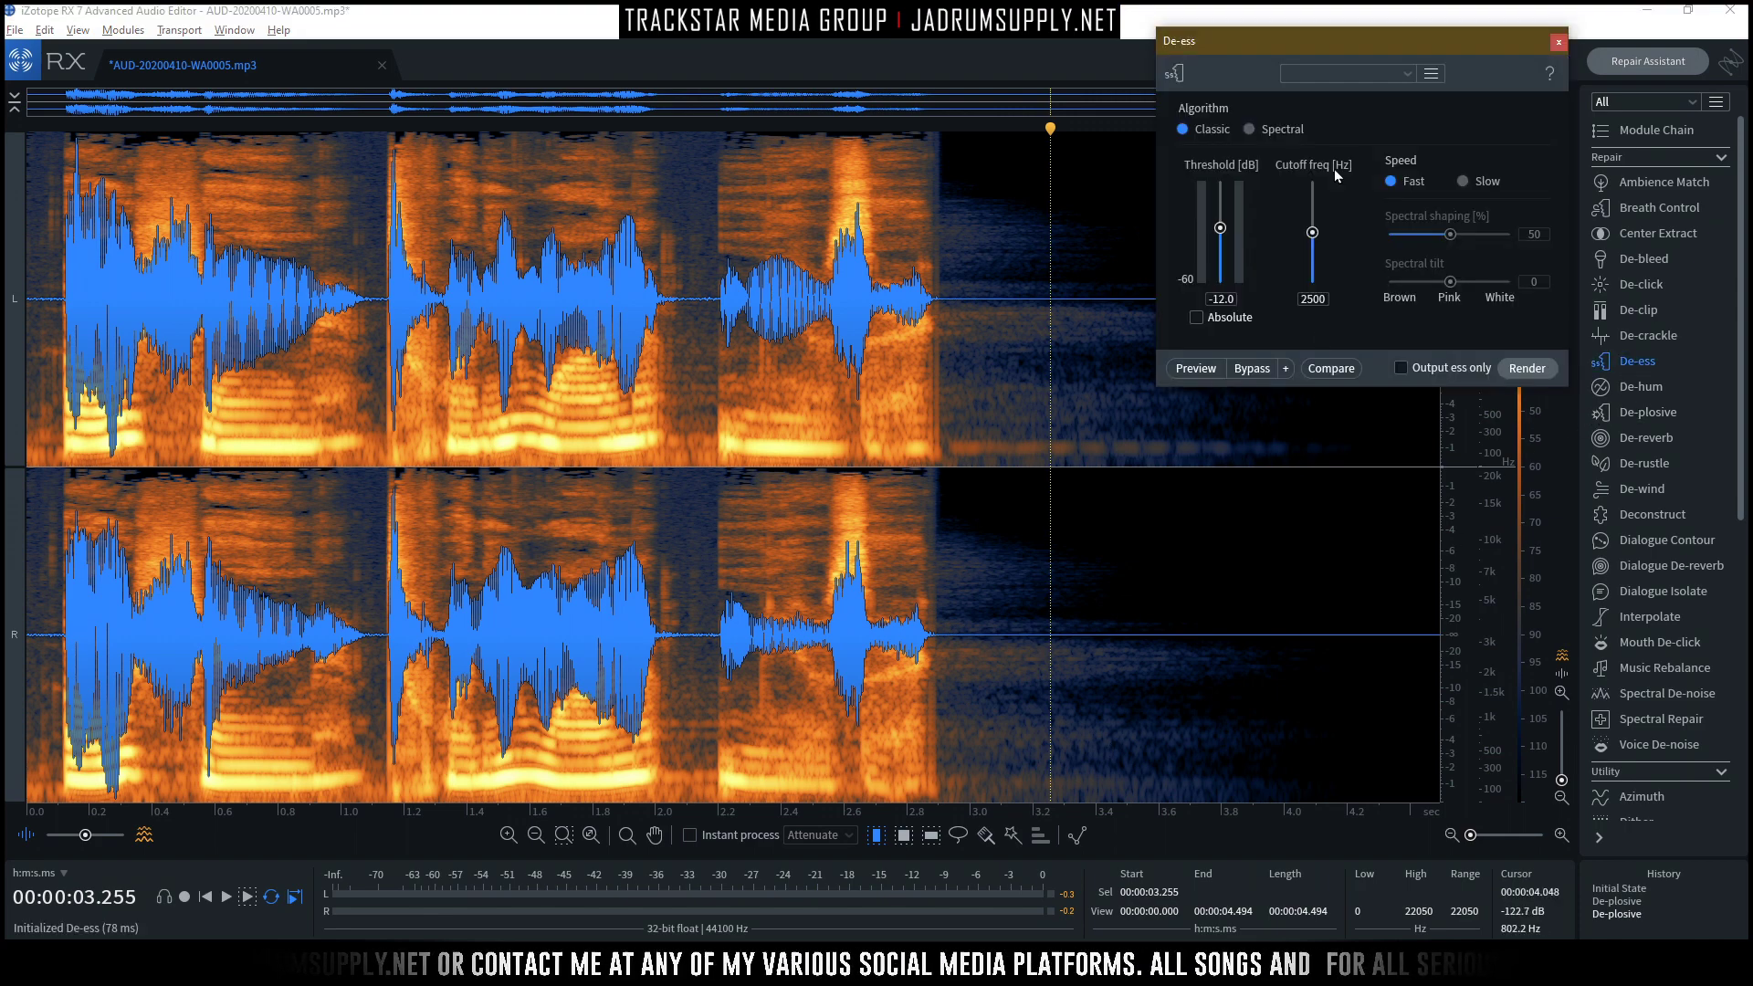
pyautogui.moveTo(1333, 53); pyautogui.dragTo(931, 346)
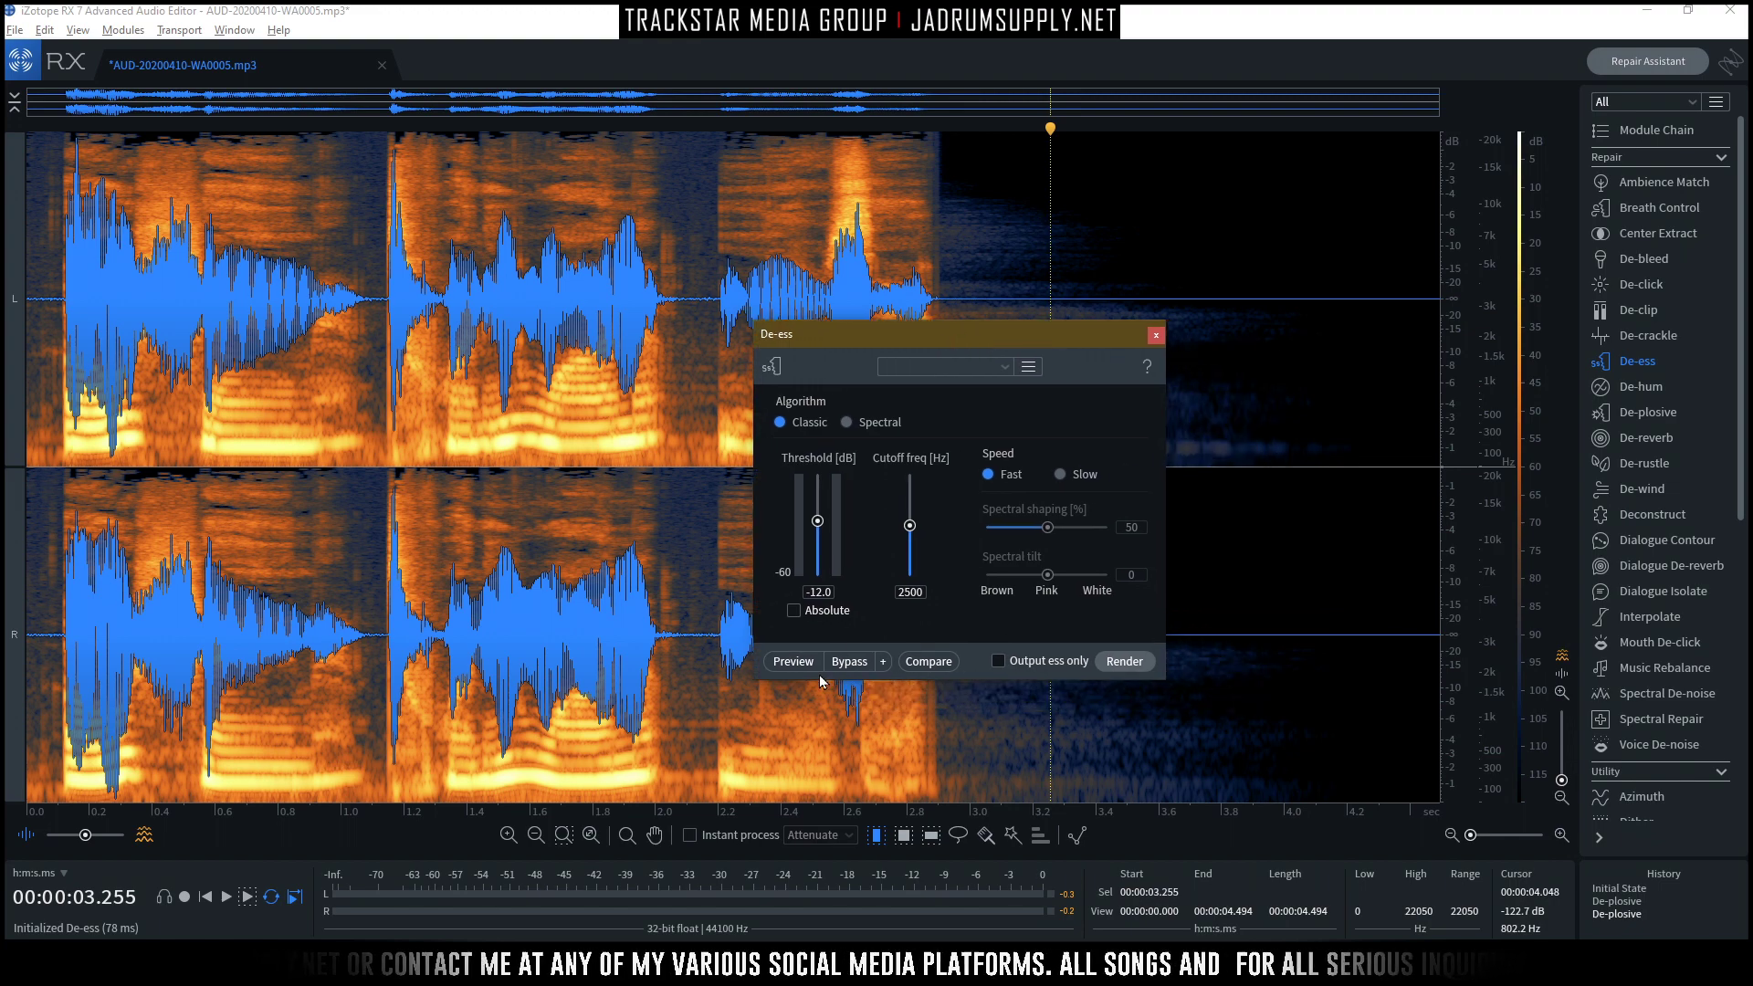
pyautogui.click(796, 663)
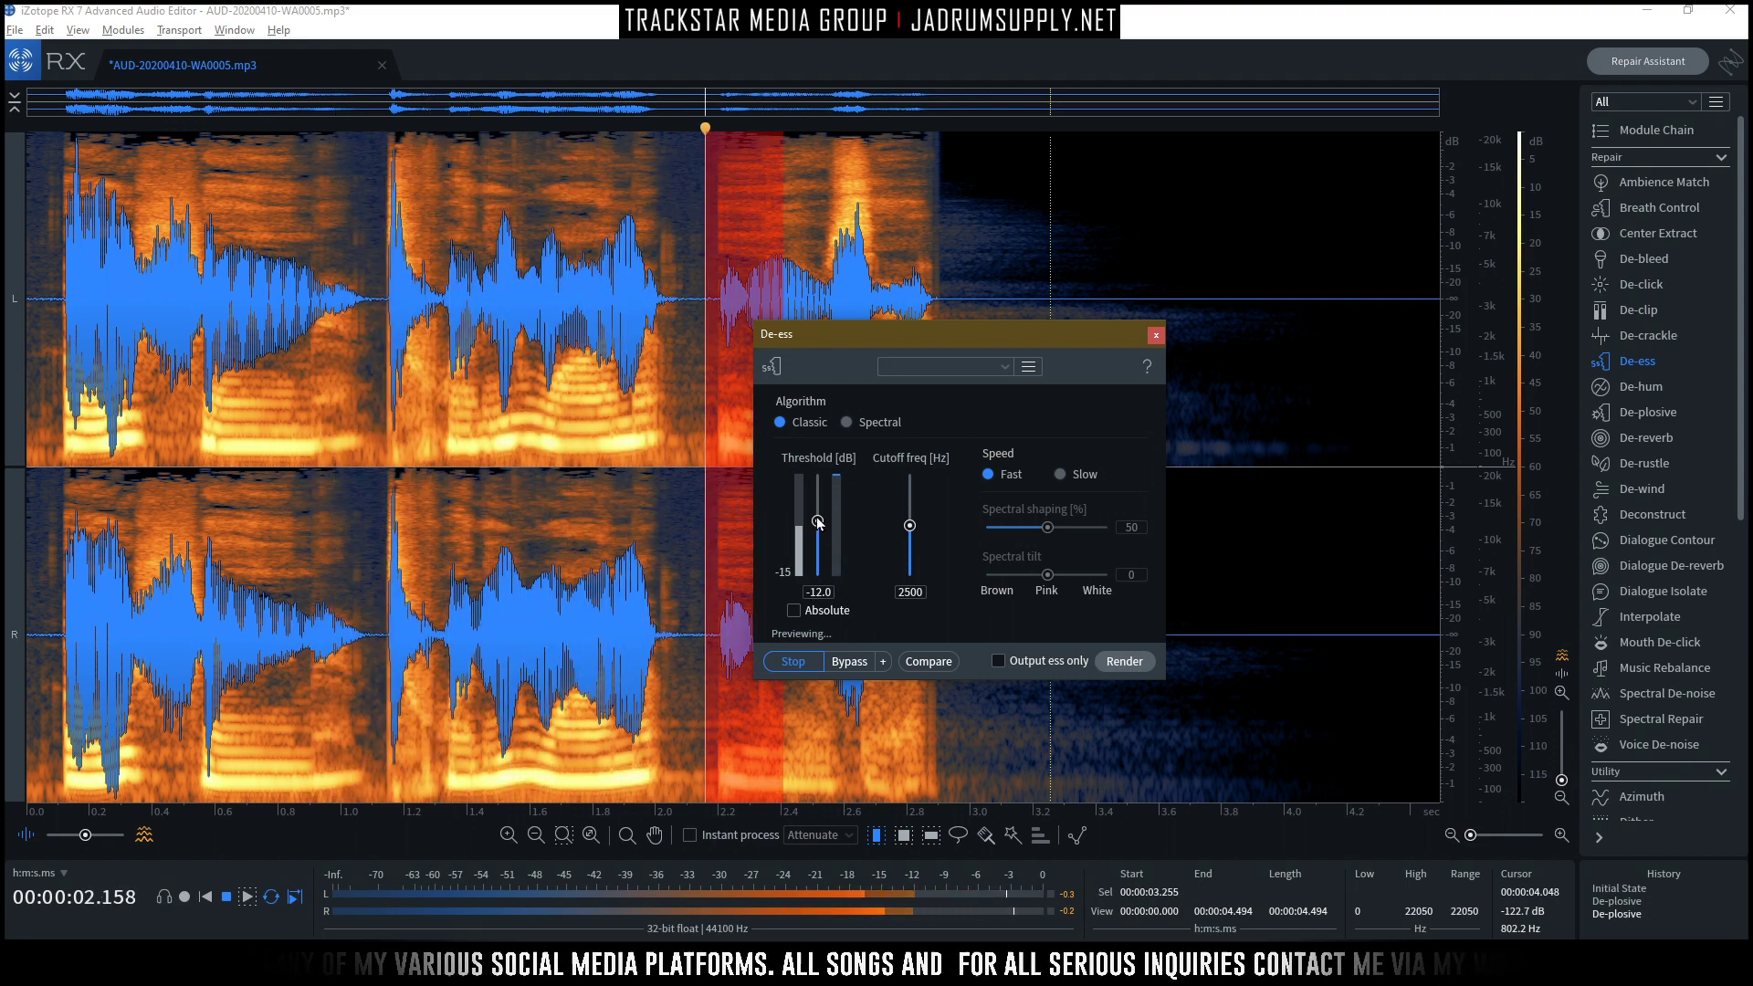
pyautogui.moveTo(818, 522); pyautogui.dragTo(817, 505)
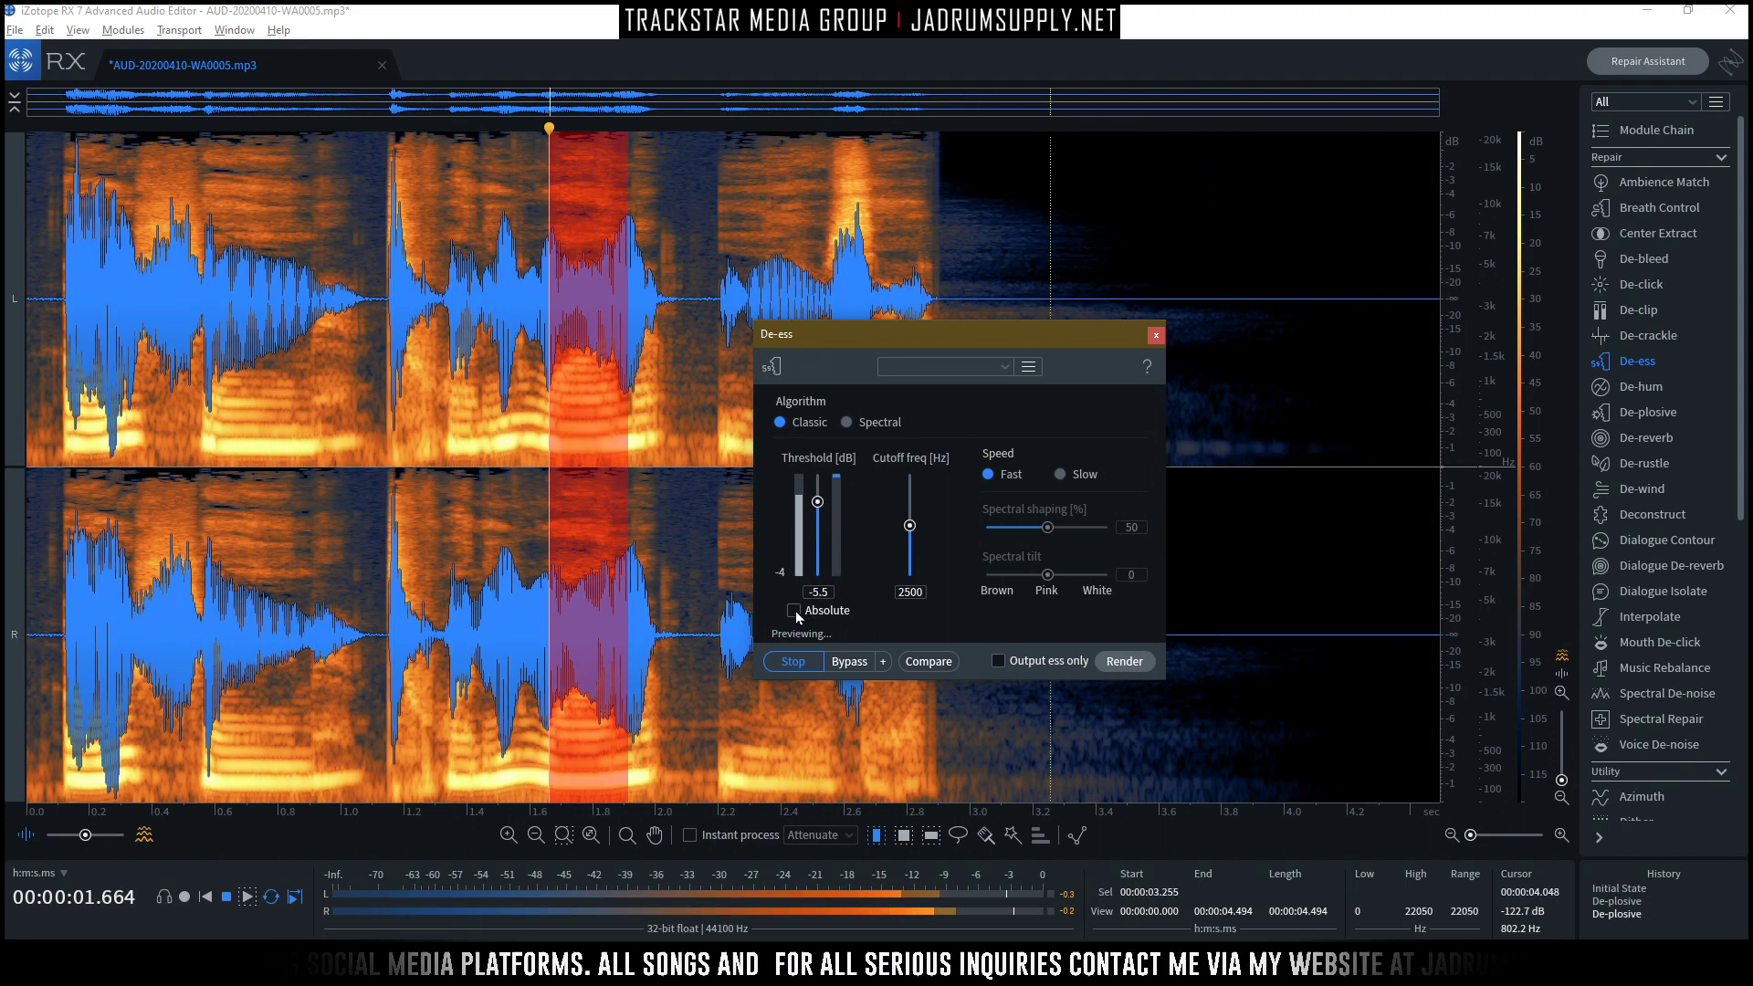
pyautogui.moveTo(814, 503); pyautogui.dragTo(818, 514)
# Switch De-ess to the Spectral algorithm and preview with cutoff 2260 Hz, spectral shaping 83% and spectral tilt +37.
pyautogui.click(846, 422)
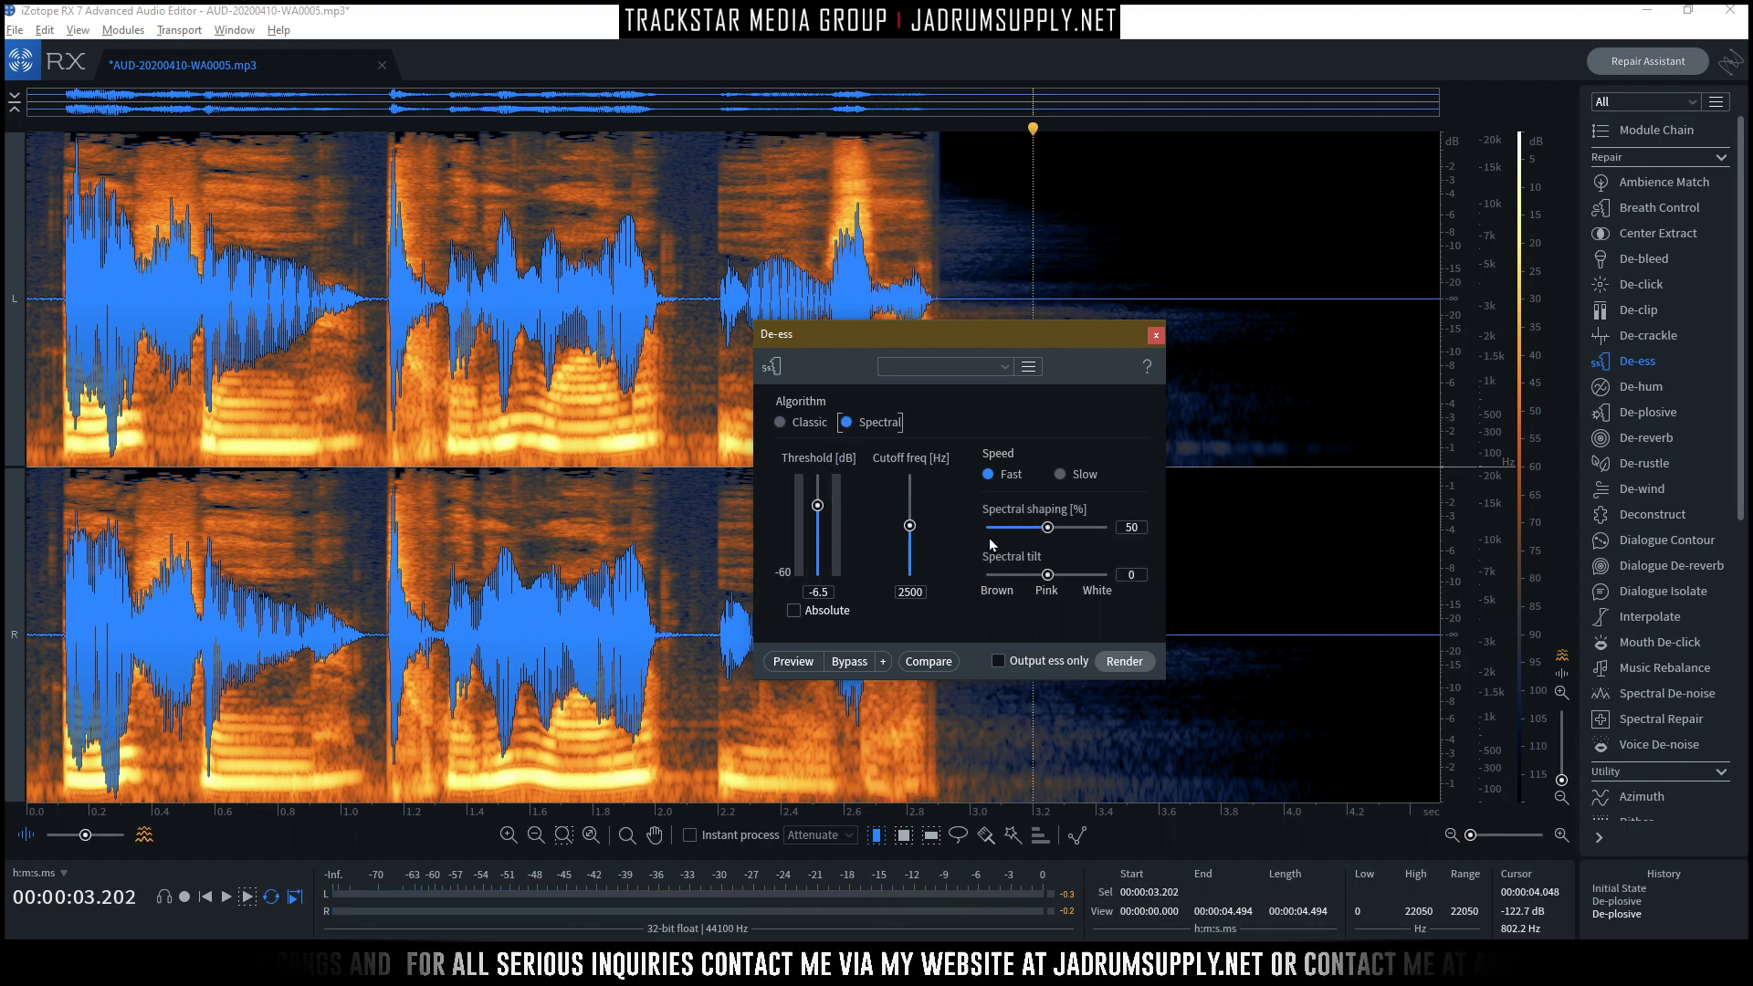
pyautogui.press('space')
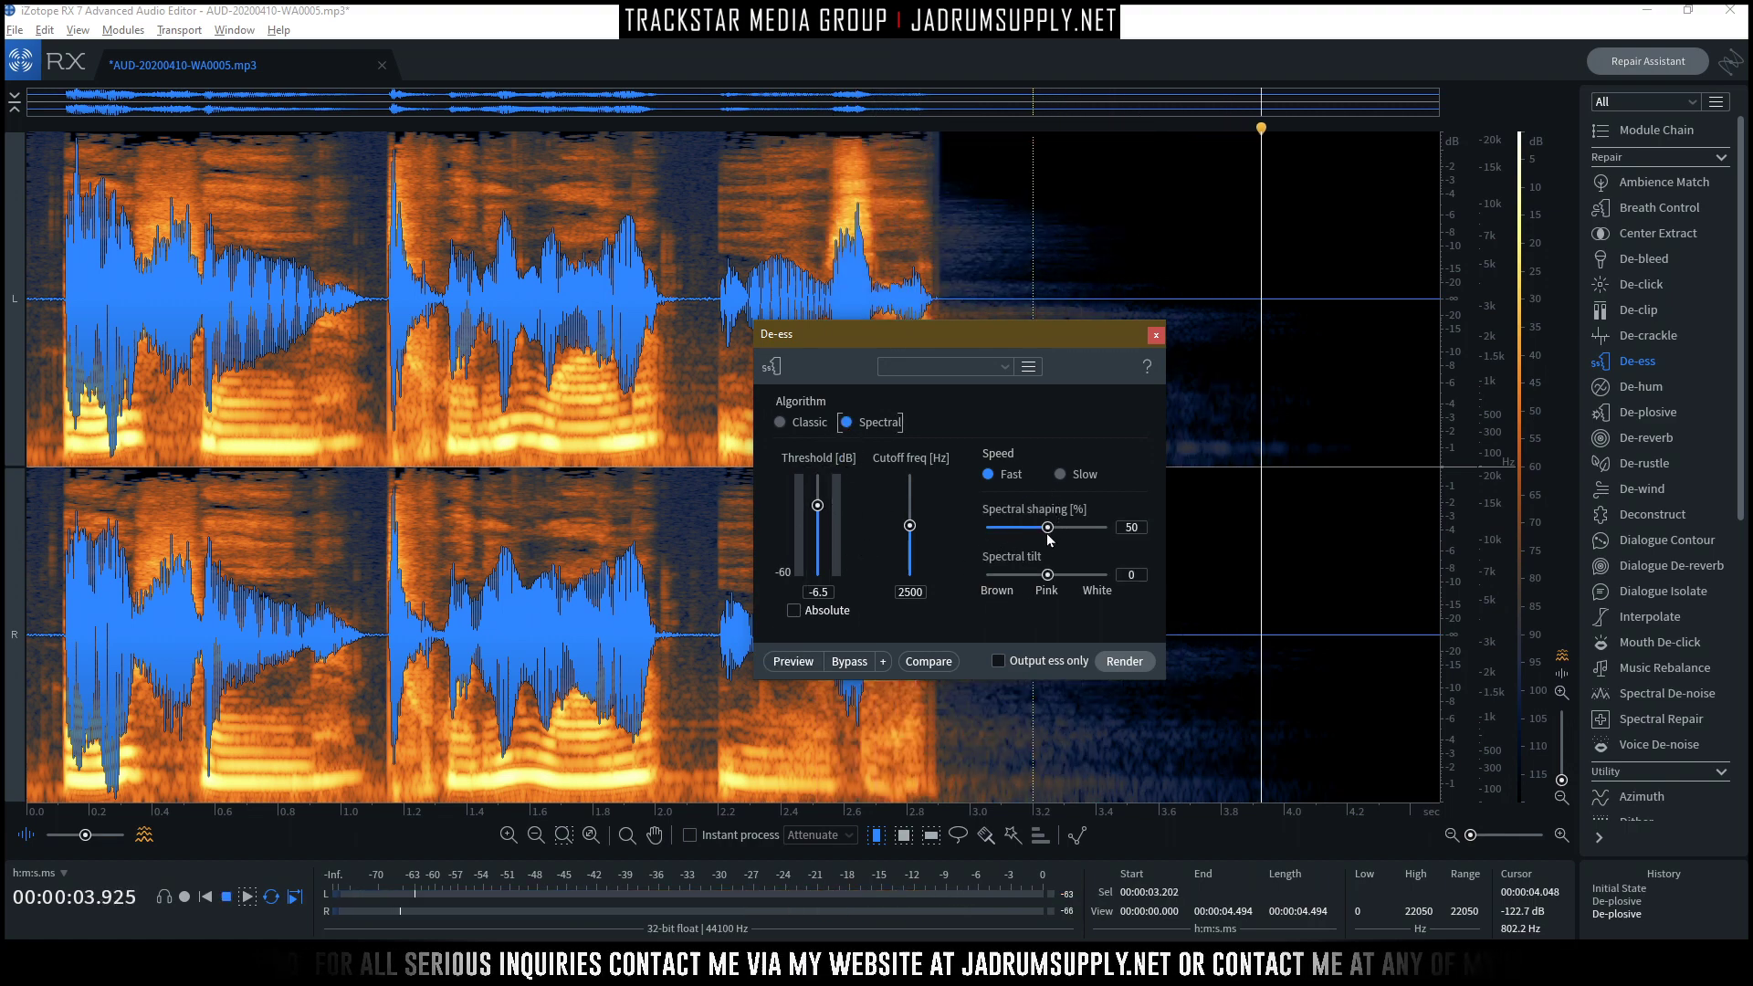
pyautogui.click(787, 663)
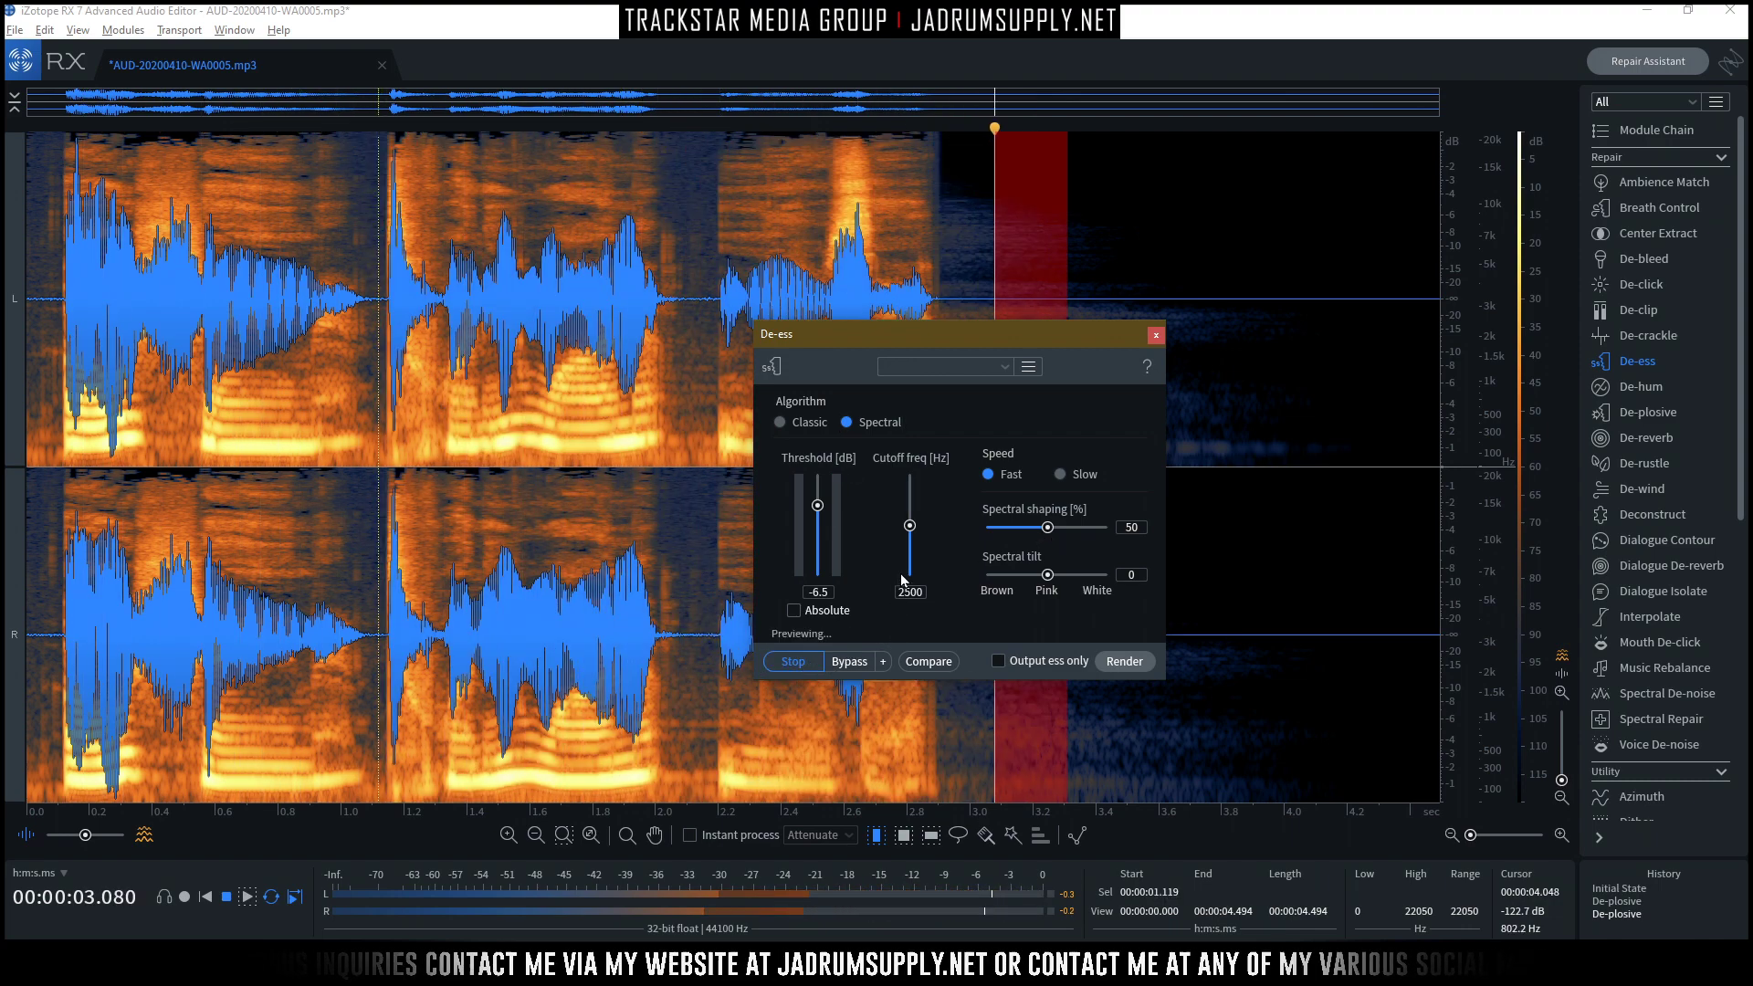
pyautogui.moveTo(909, 526)
pyautogui.mouseDown()
pyautogui.moveTo(911, 508)
pyautogui.moveTo(912, 579)
pyautogui.moveTo(909, 532)
pyautogui.mouseUp()
pyautogui.moveTo(1048, 528); pyautogui.dragTo(1067, 573)
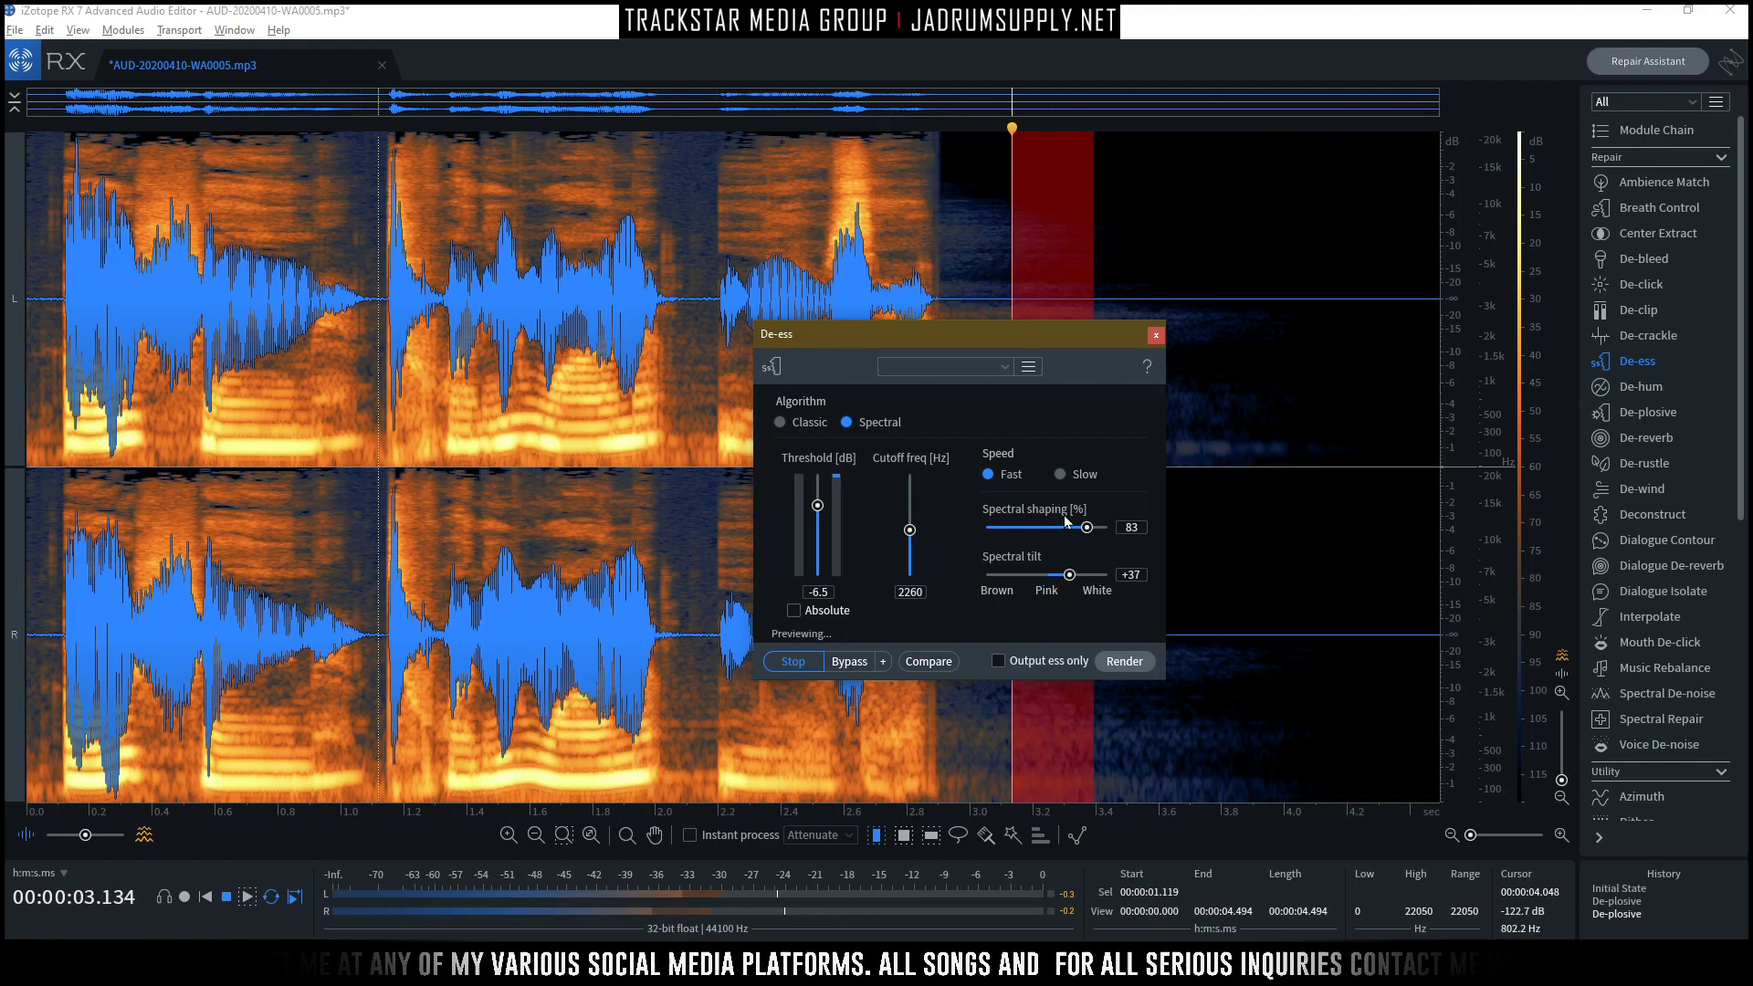
# Refine De-ess during the preview to spectral shaping 89%, spectral tilt +44 and threshold -6.8 dB.
pyautogui.moveTo(1069, 574); pyautogui.dragTo(1065, 575)
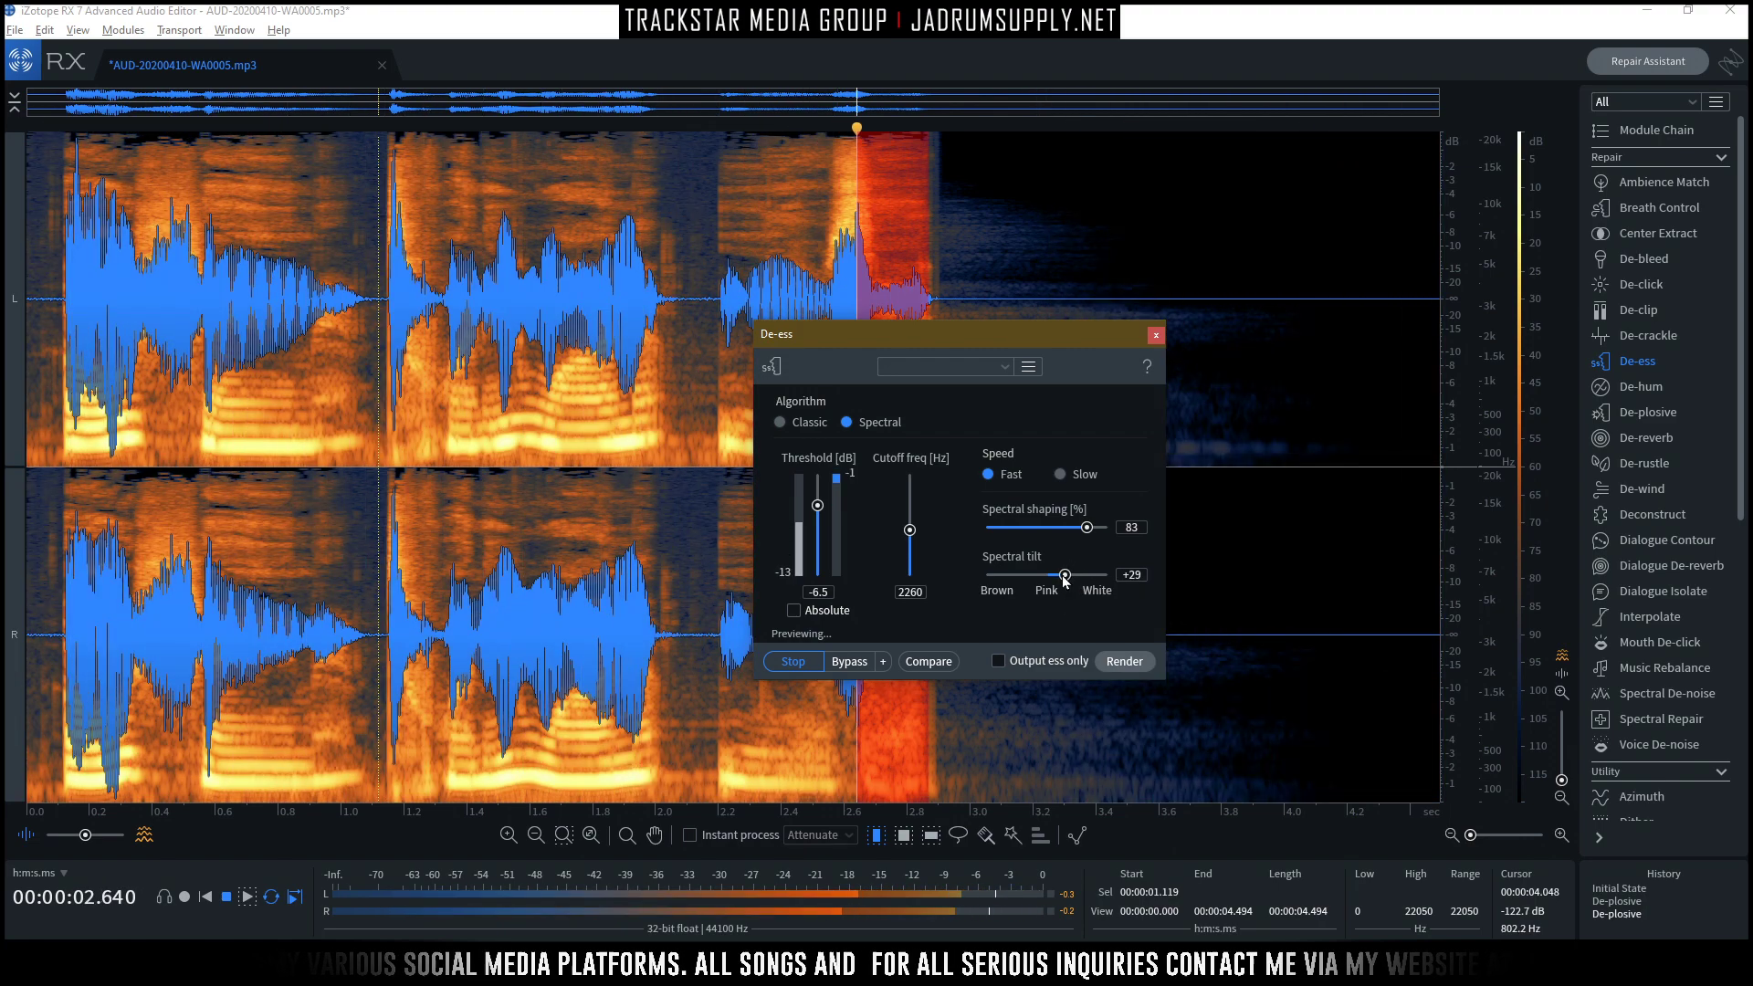
pyautogui.moveTo(1065, 575); pyautogui.dragTo(1055, 503)
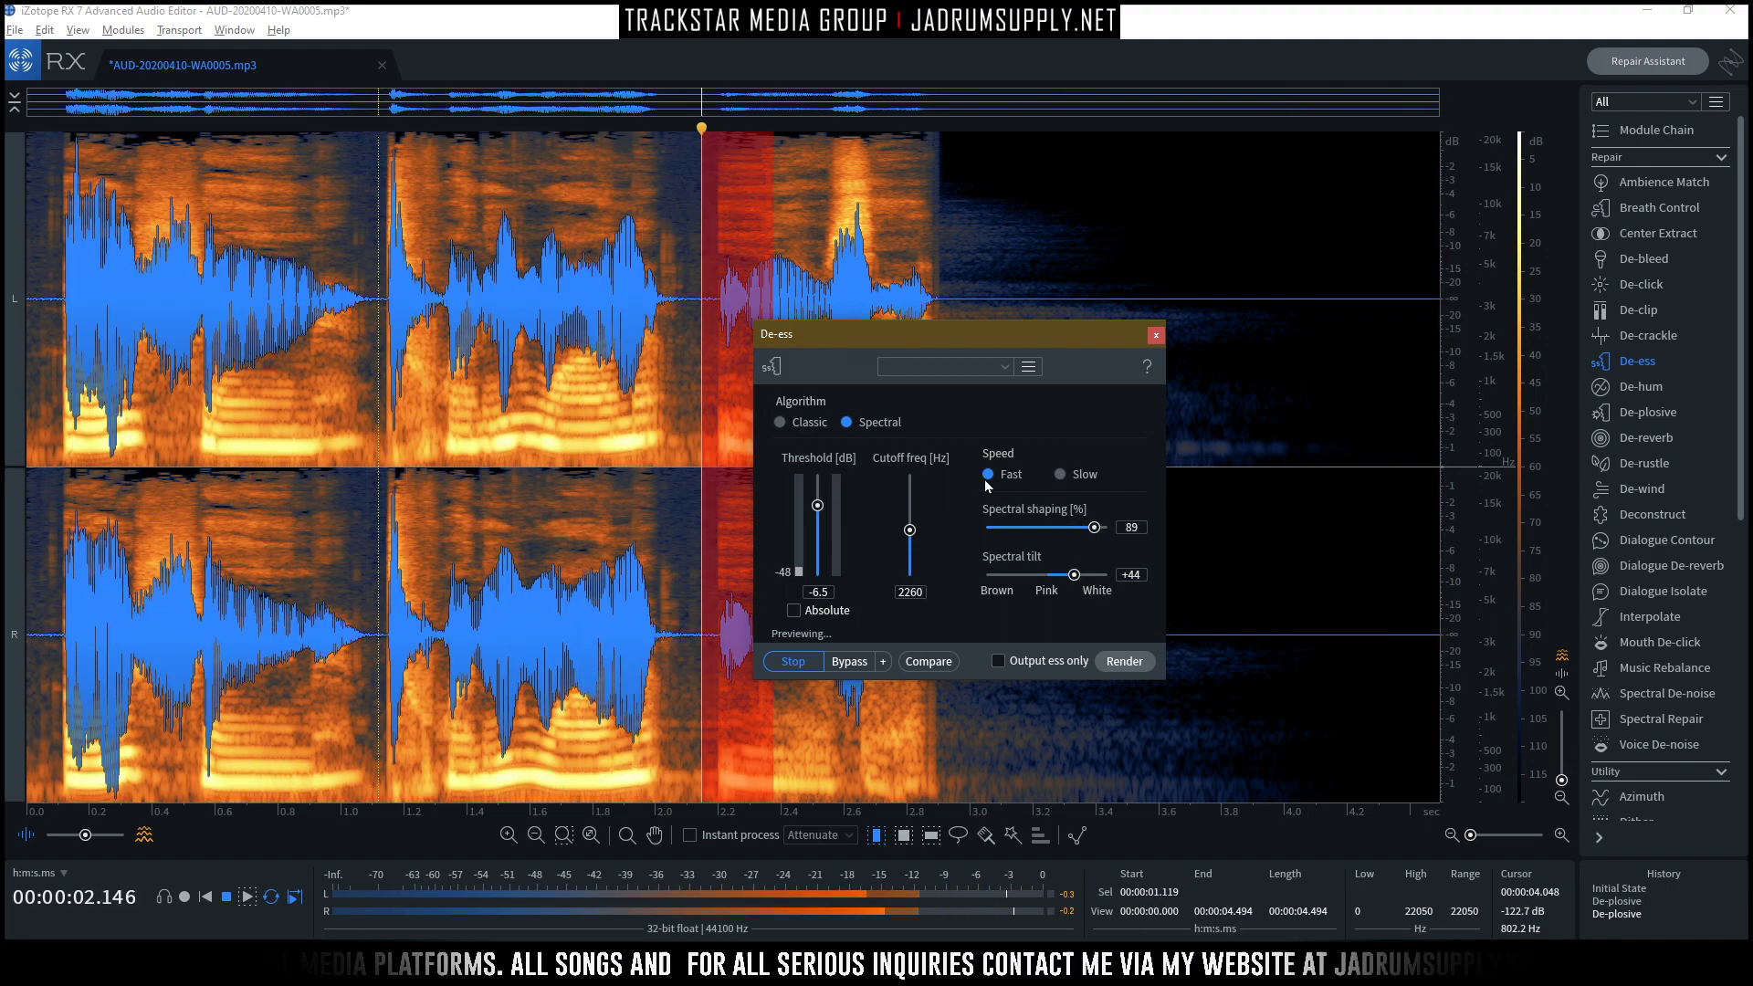
pyautogui.moveTo(817, 505); pyautogui.dragTo(819, 512)
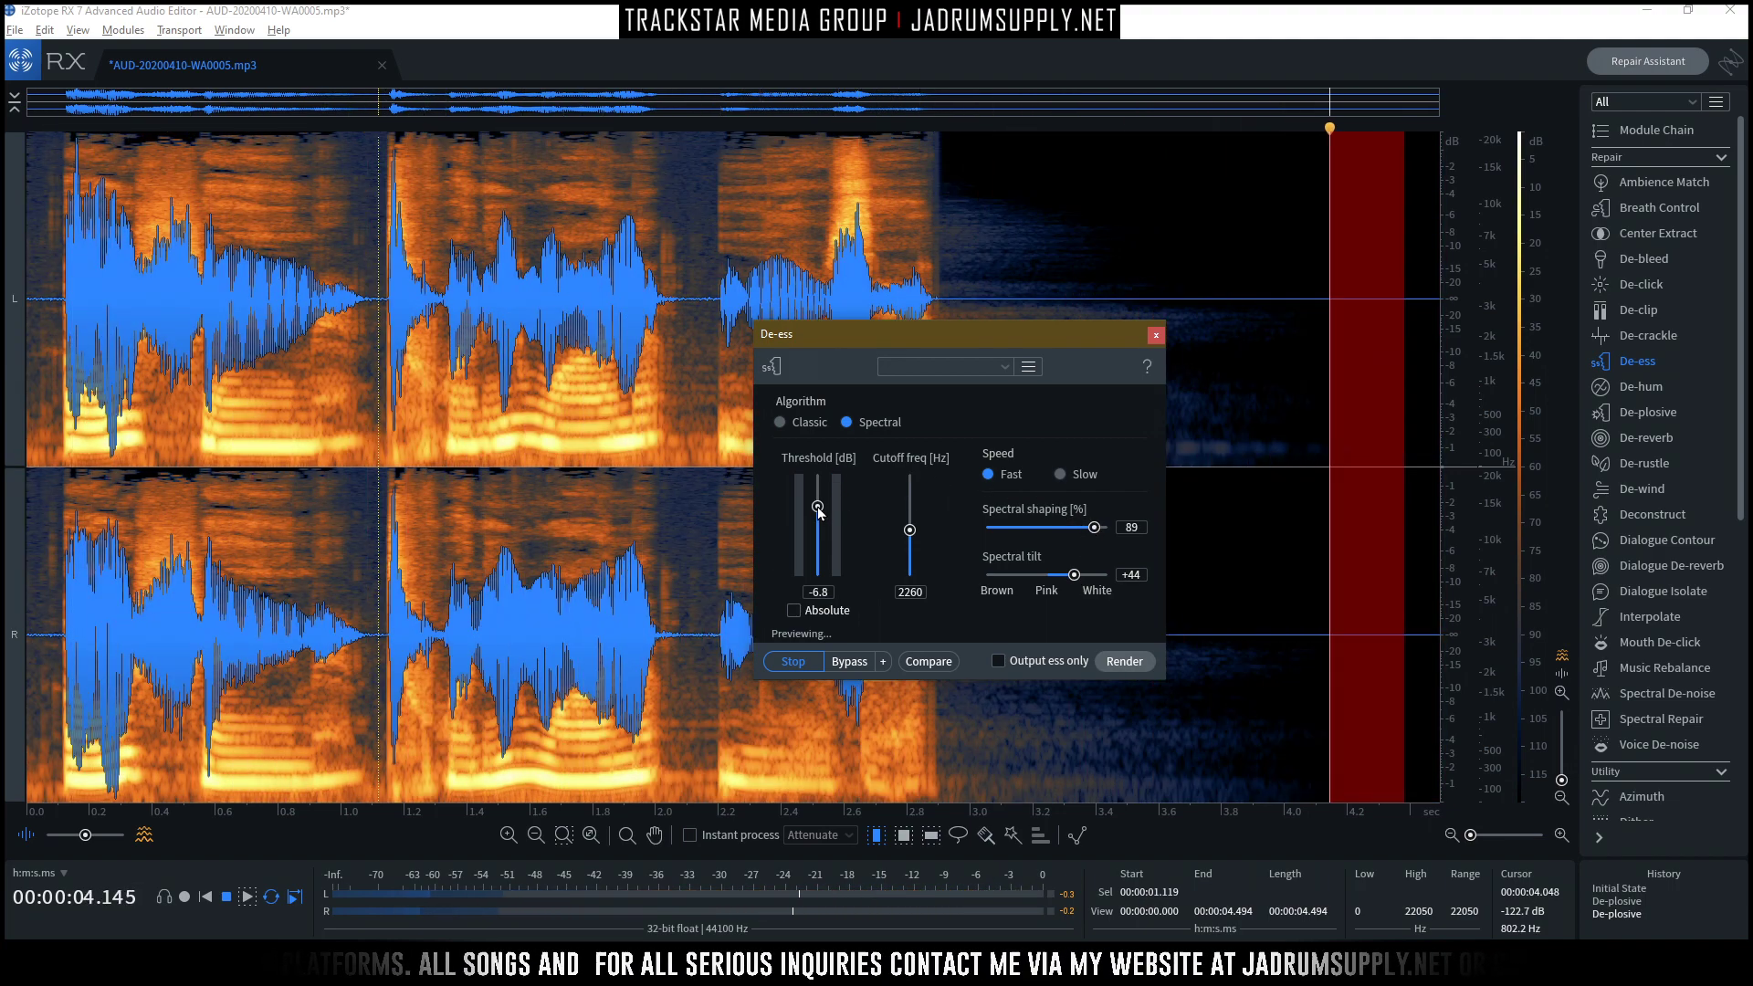
# Make the De-ess threshold absolute and lower the cutoff frequency to 2030 Hz during the preview.
pyautogui.click(792, 610)
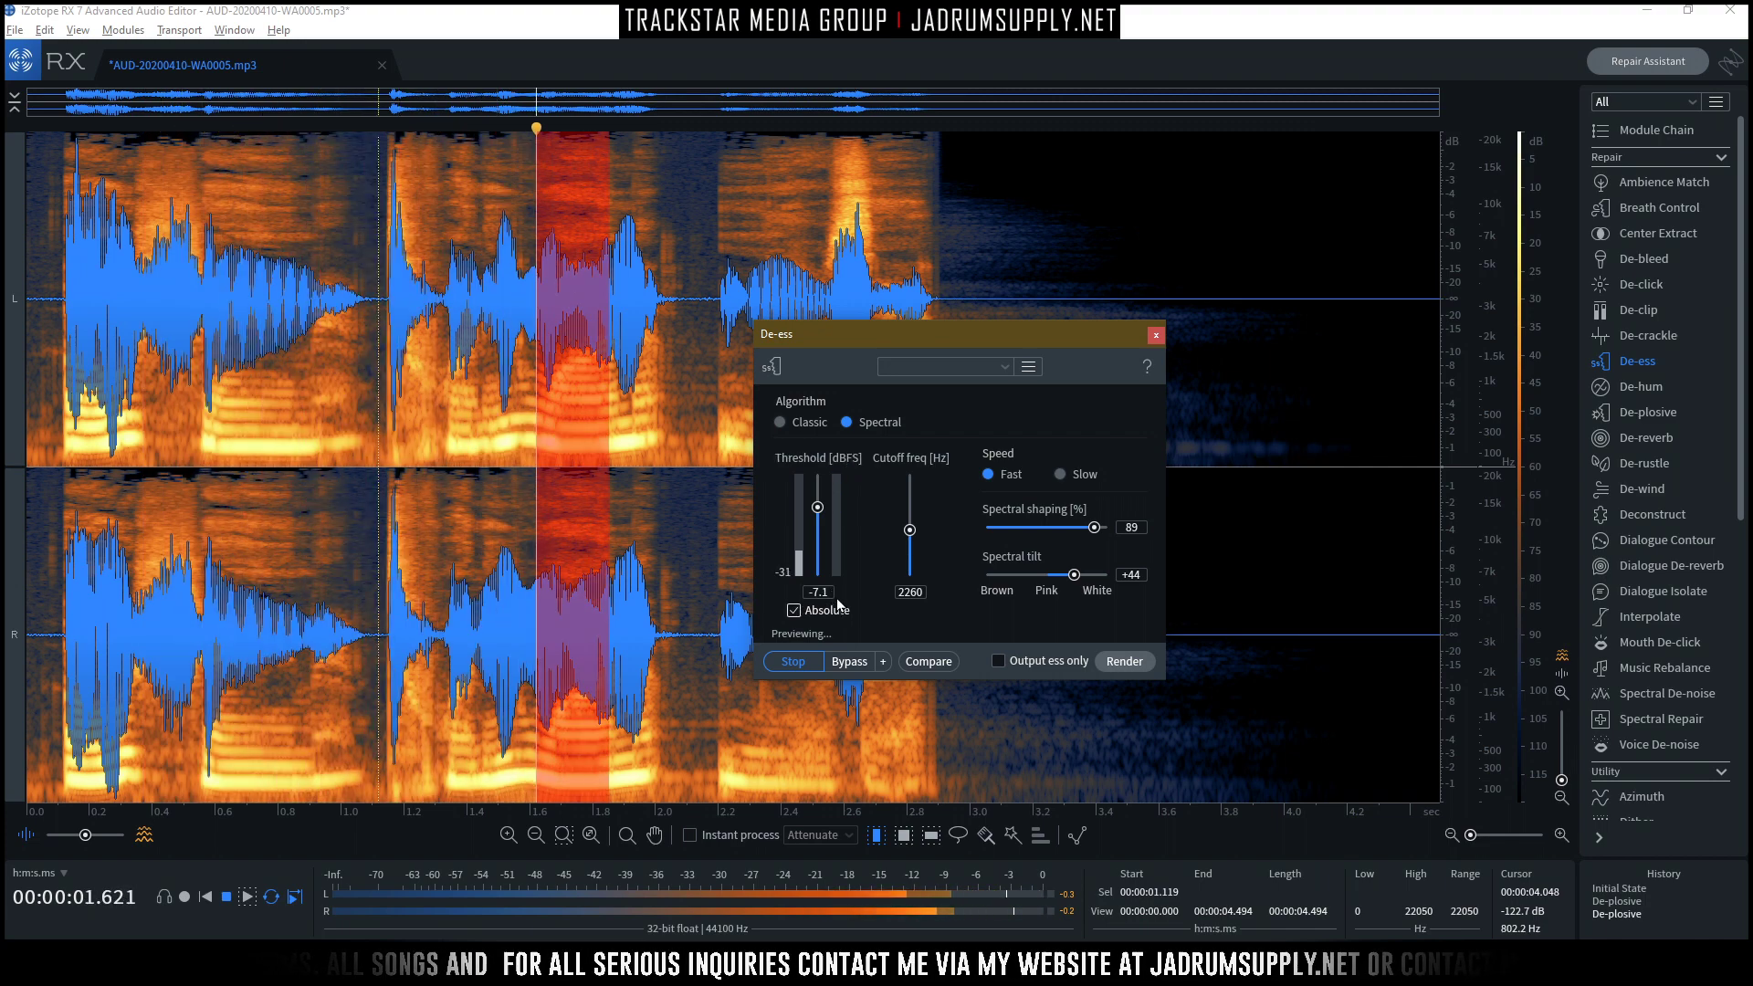
pyautogui.moveTo(909, 530); pyautogui.dragTo(911, 534)
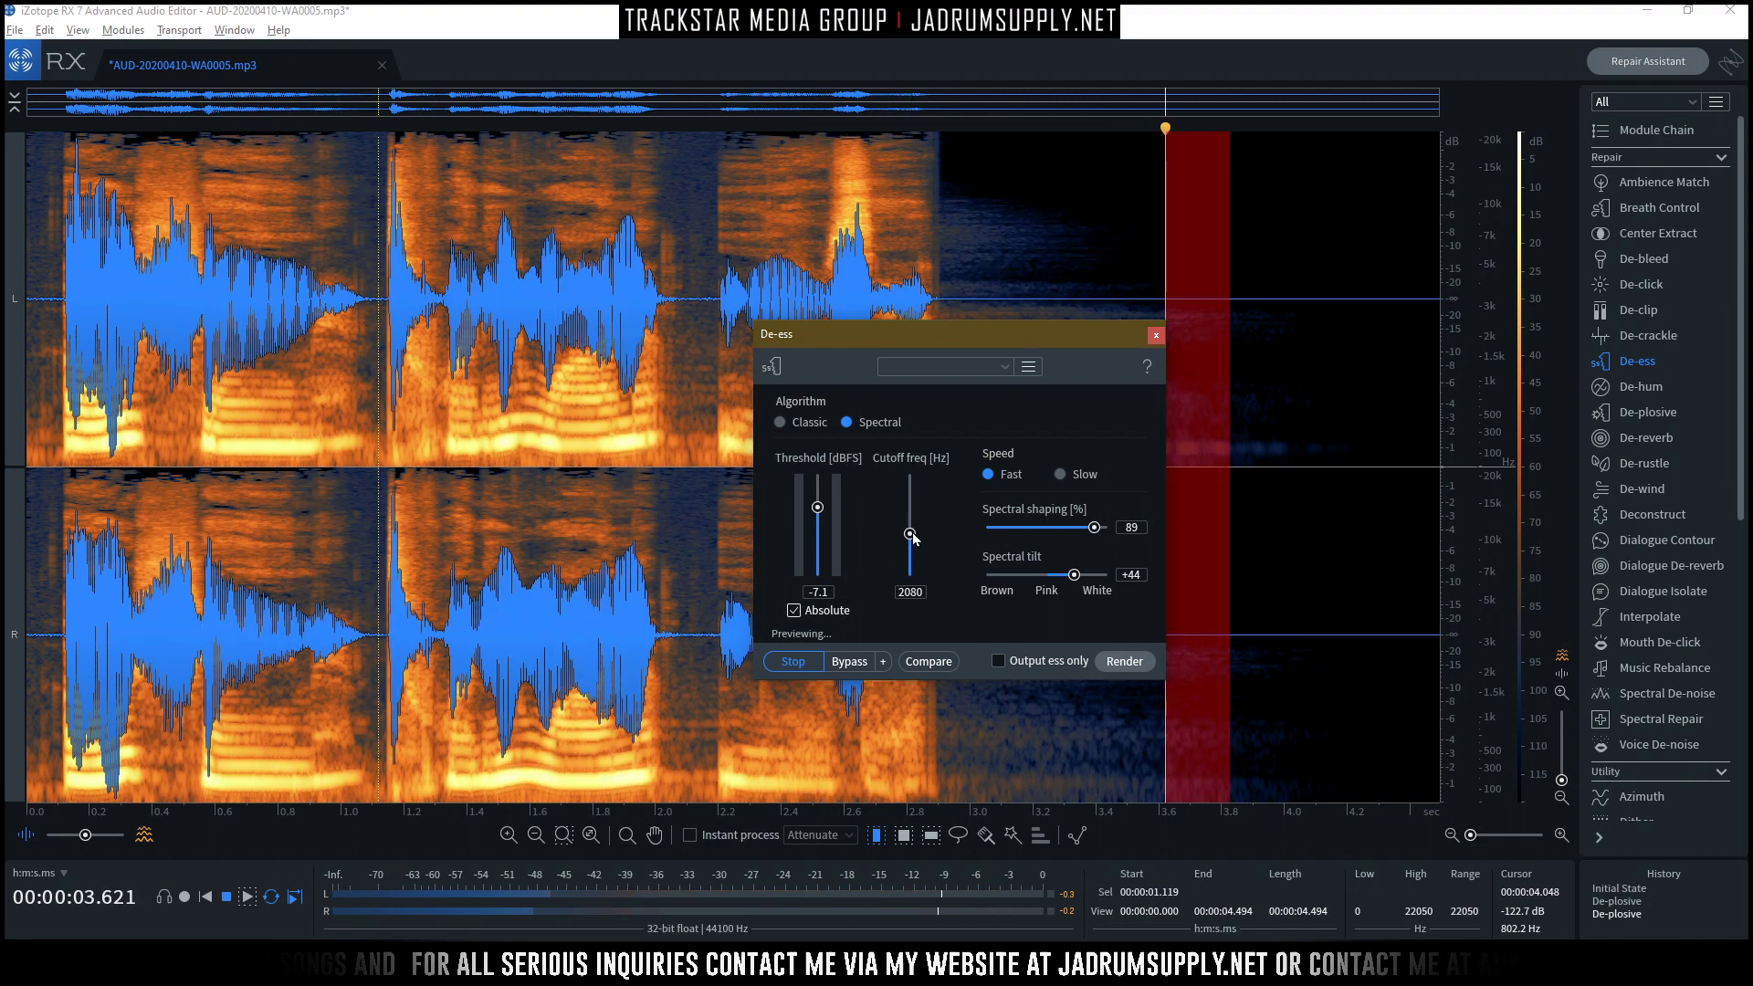
# Audition only the removed esses while setting the spectral tilt to +41 and the threshold to -7.6 dBFS, and restore normal output.
pyautogui.click(998, 661)
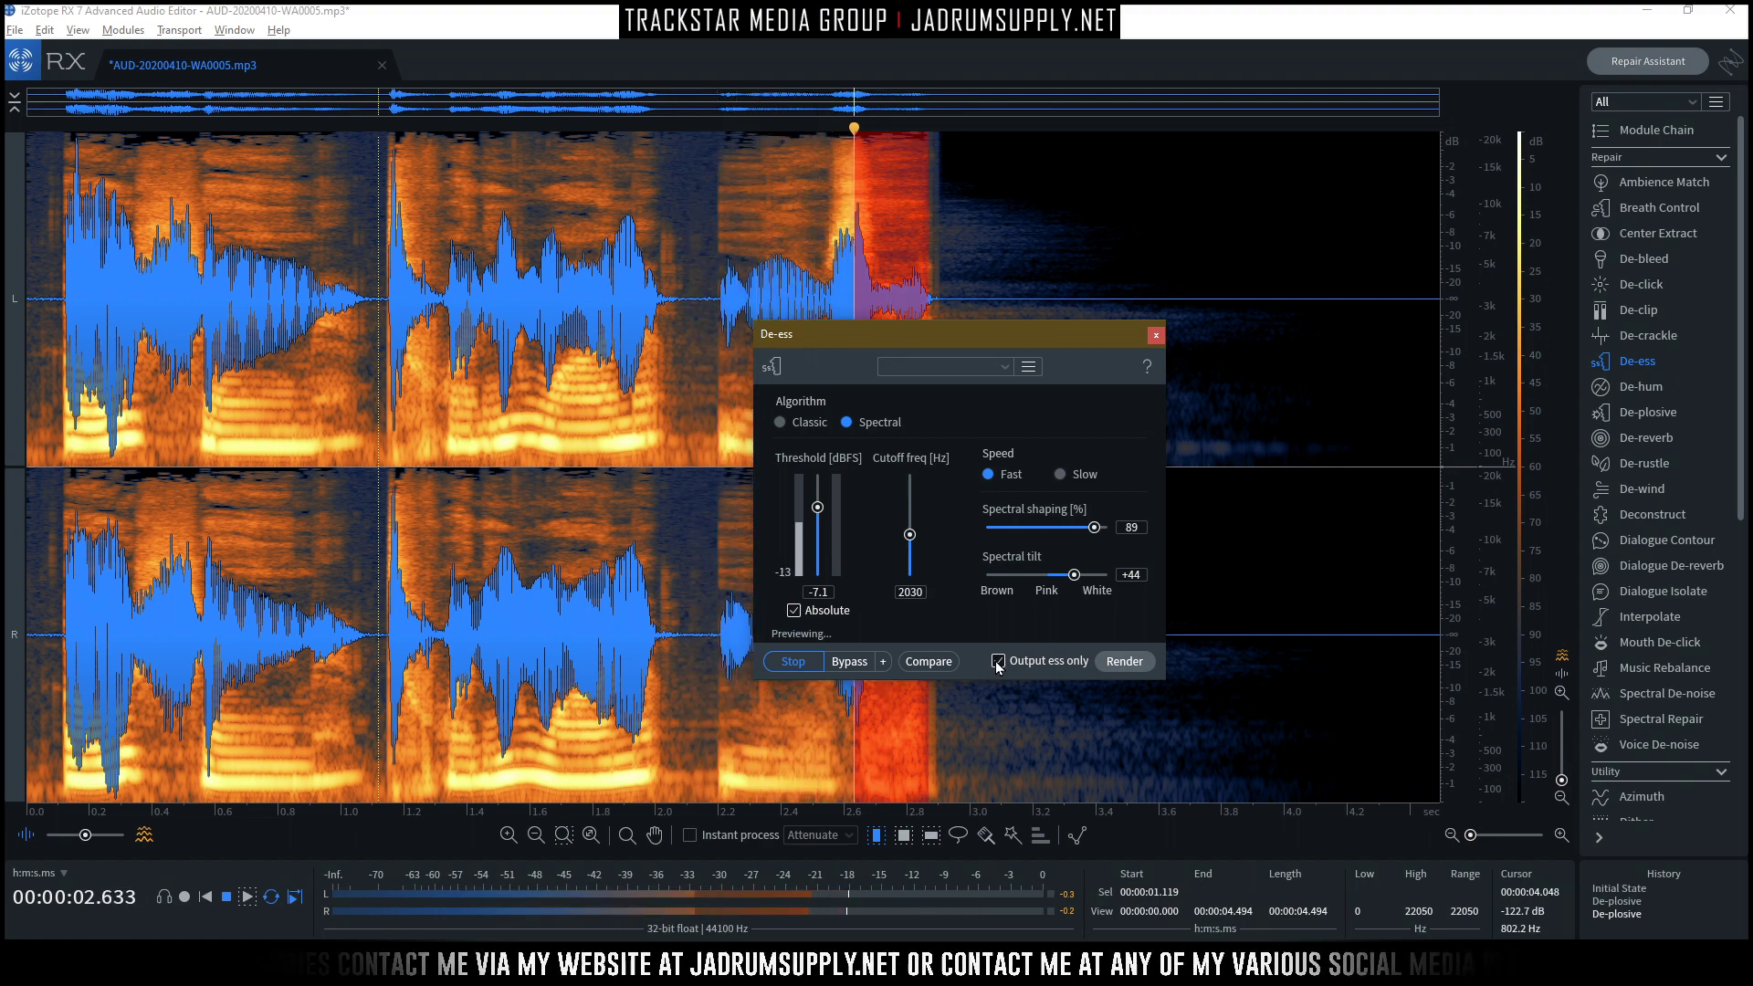
pyautogui.moveTo(1075, 576); pyautogui.dragTo(1073, 577)
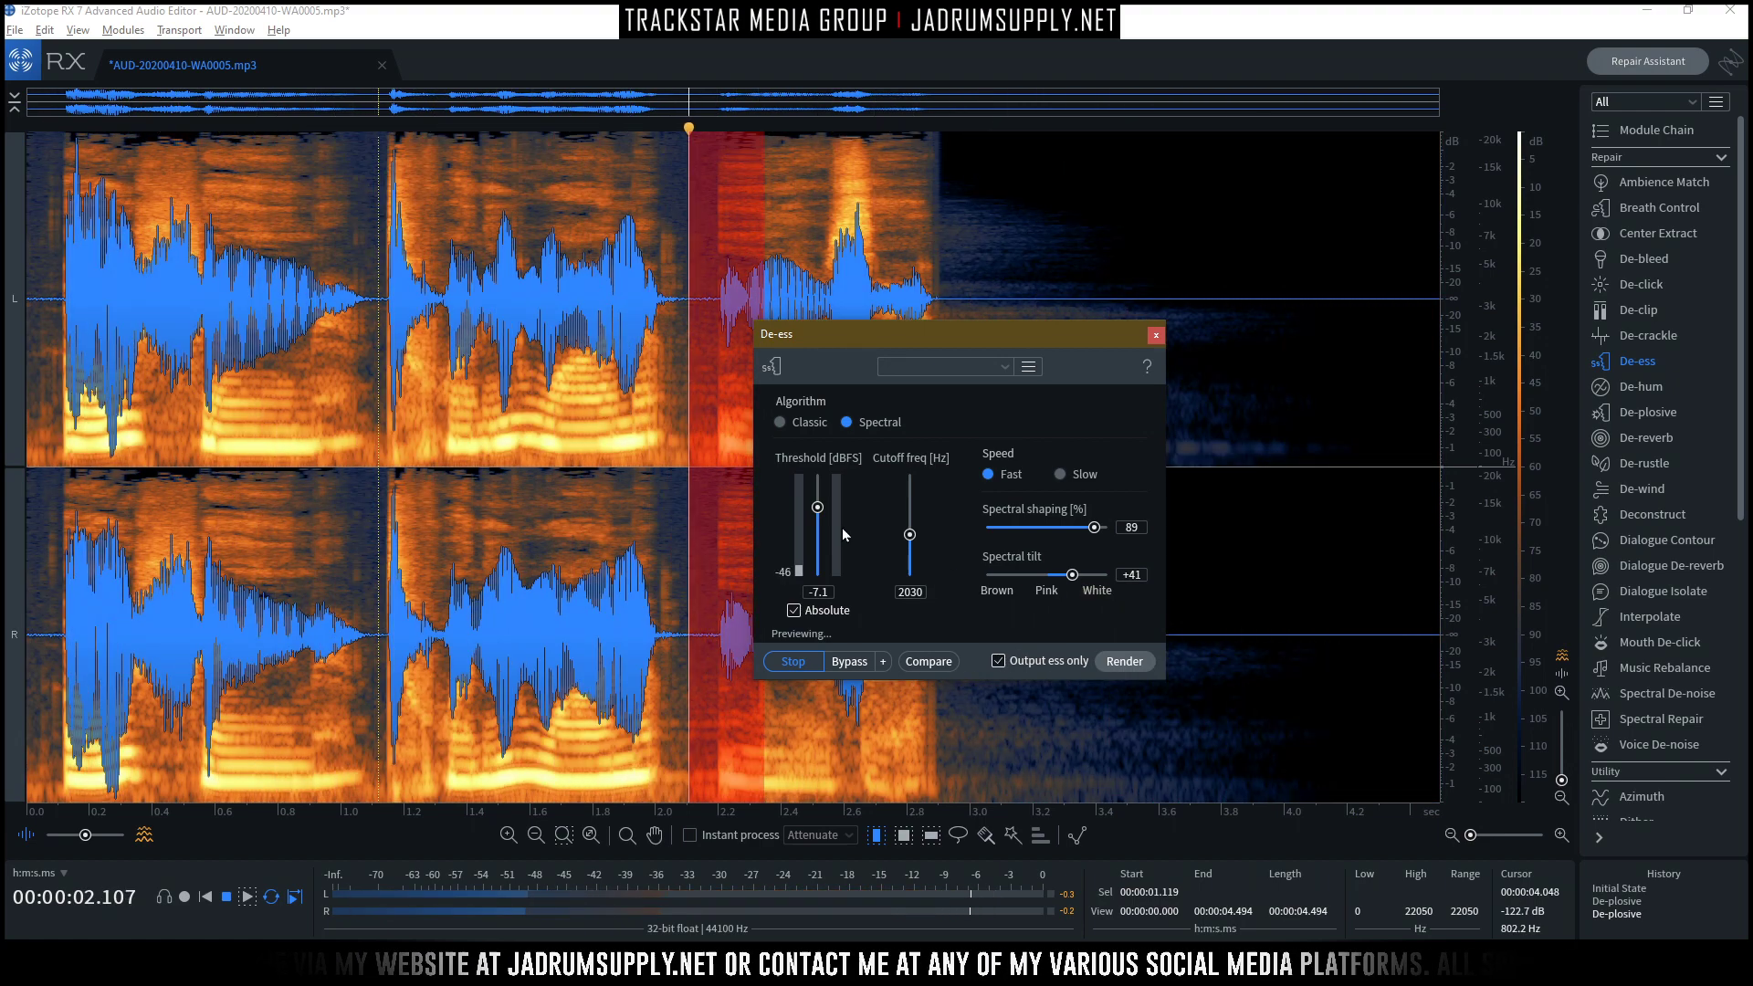
pyautogui.moveTo(817, 507); pyautogui.dragTo(820, 518)
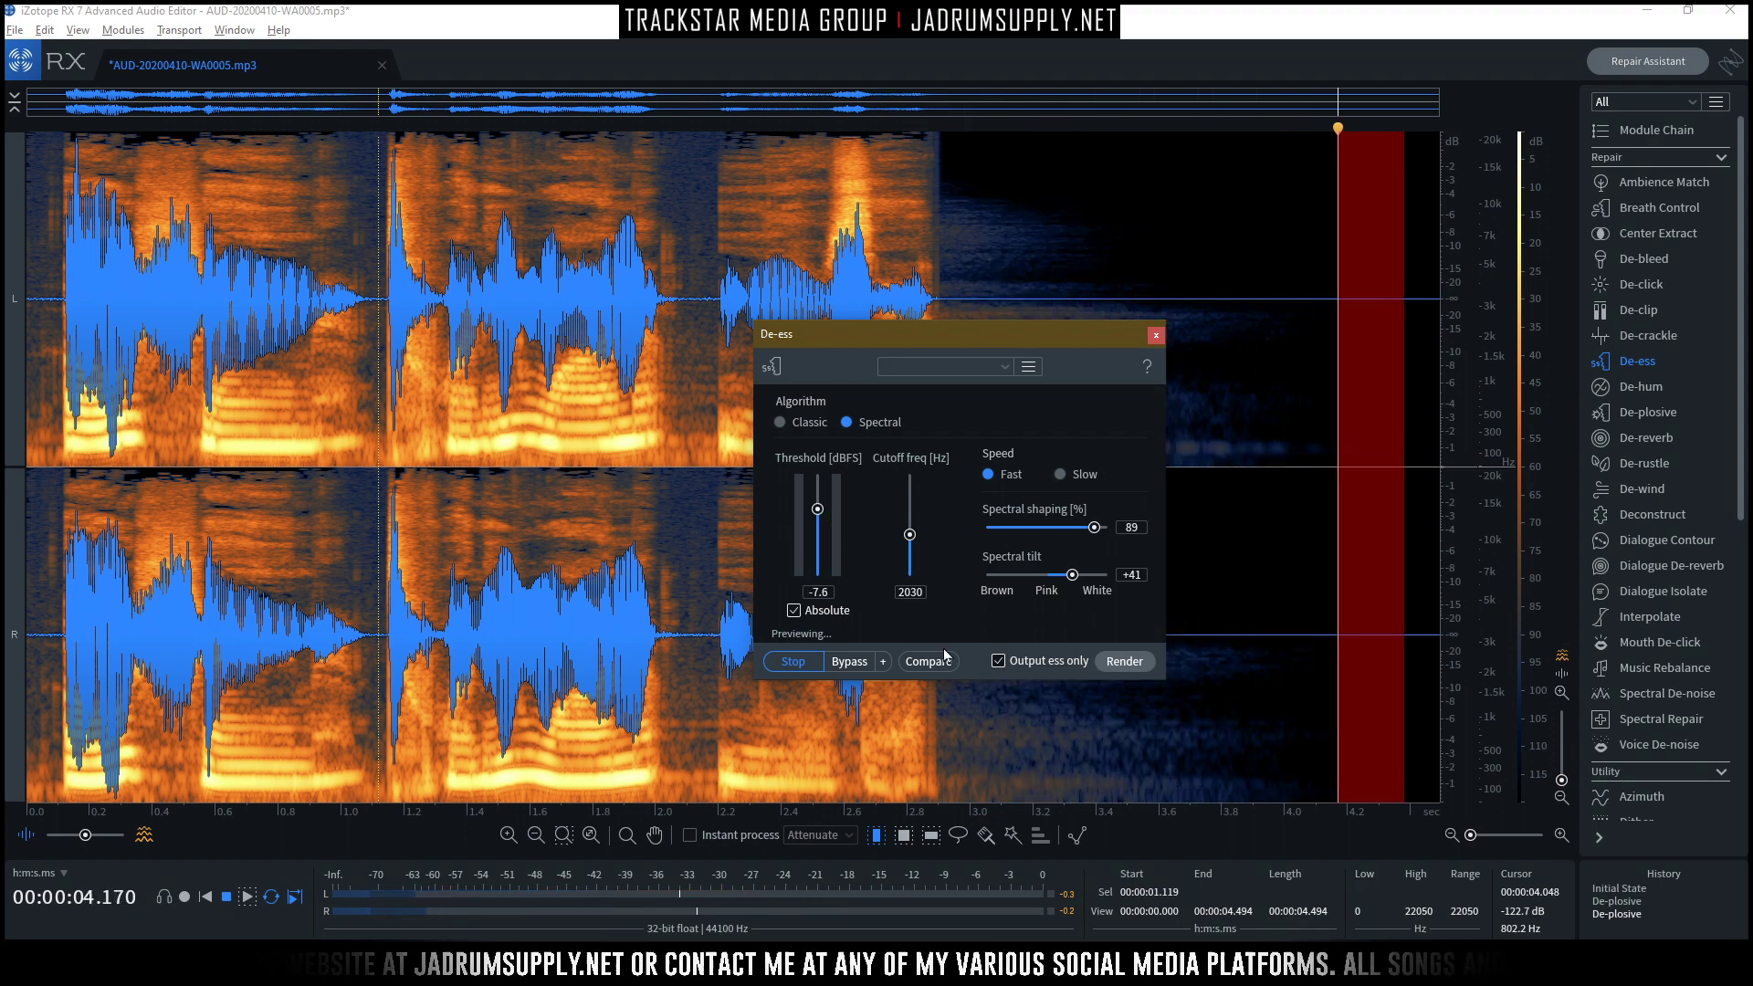
pyautogui.click(999, 660)
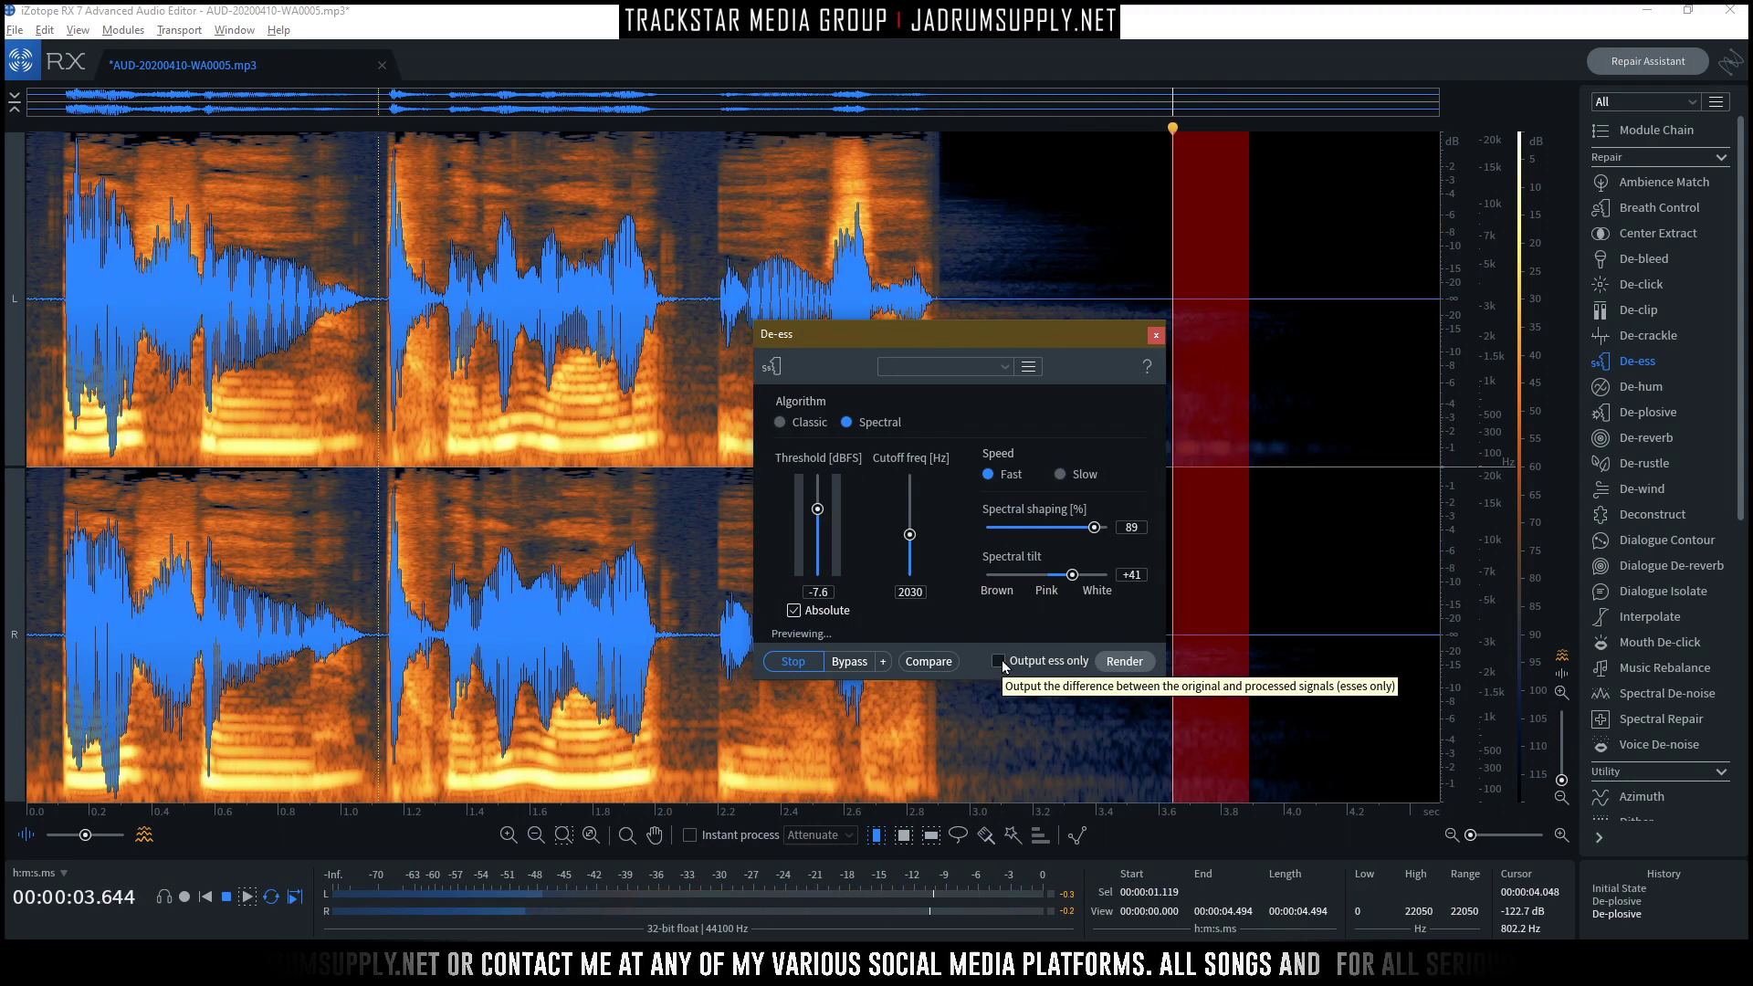
# Set De-ess to threshold -9.5 dBFS, cutoff 1690 Hz, spectral shaping 86% and Slow speed, and stop the preview.
pyautogui.moveTo(818, 508); pyautogui.dragTo(824, 523)
pyautogui.scroll(-1, 821, 518)
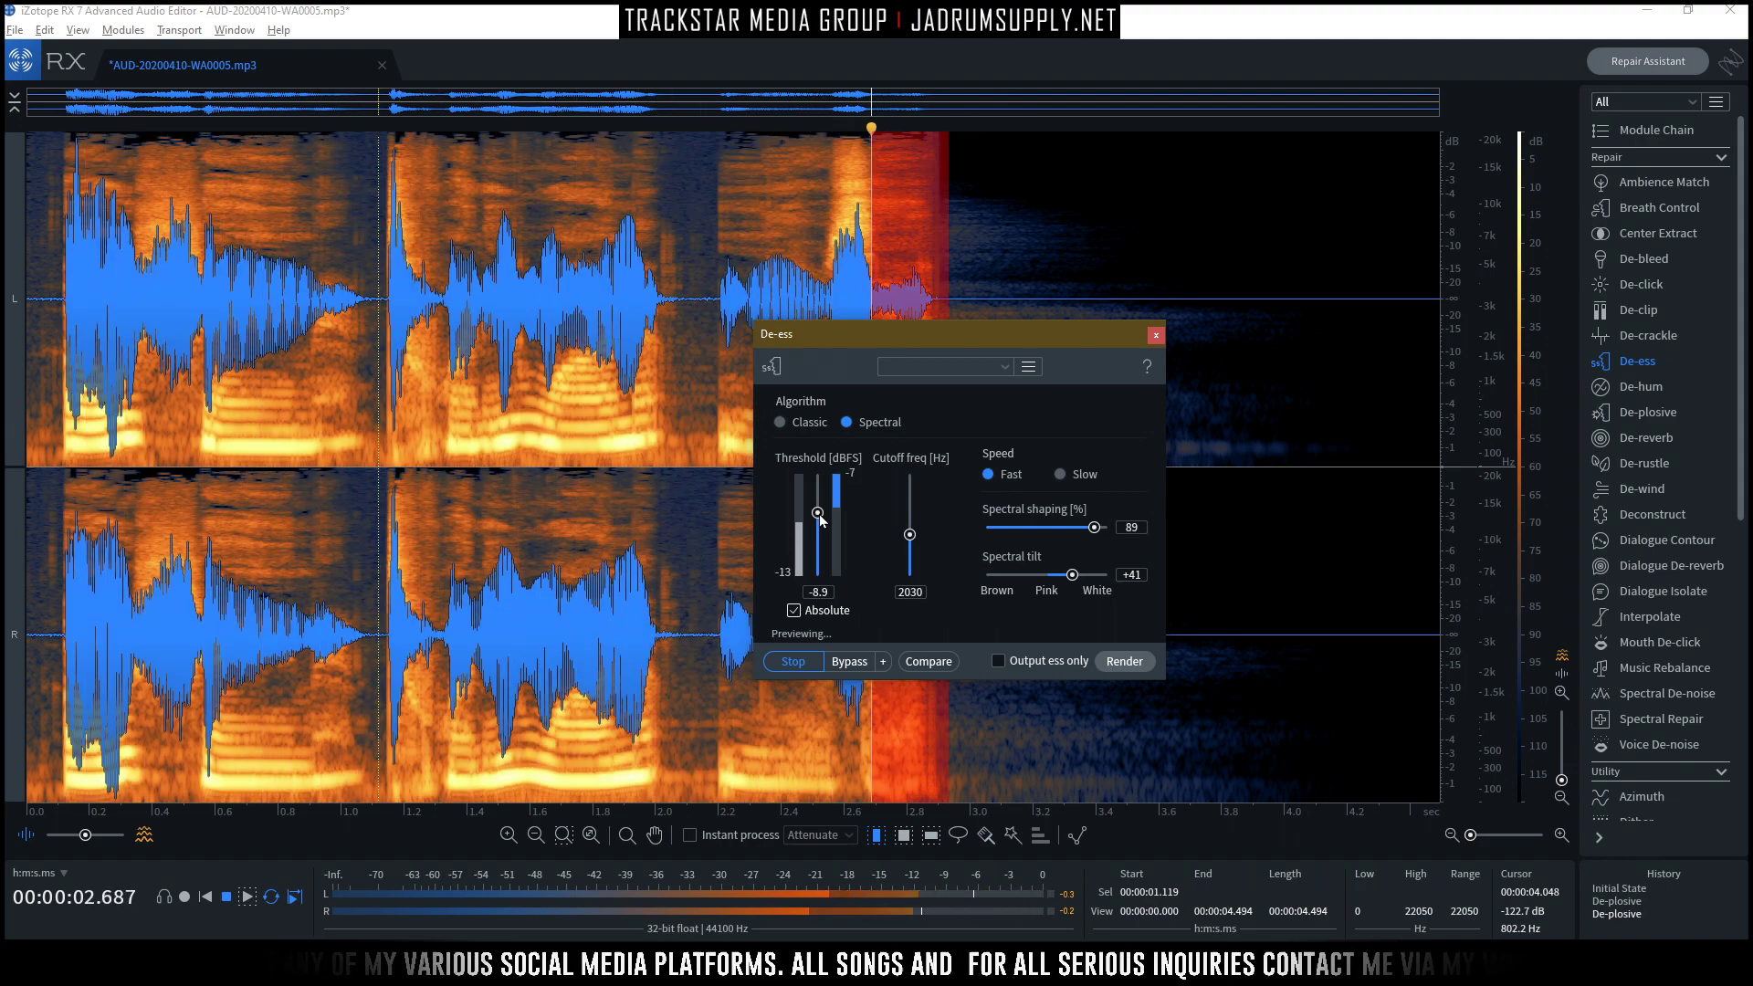
pyautogui.moveTo(819, 516); pyautogui.dragTo(833, 523)
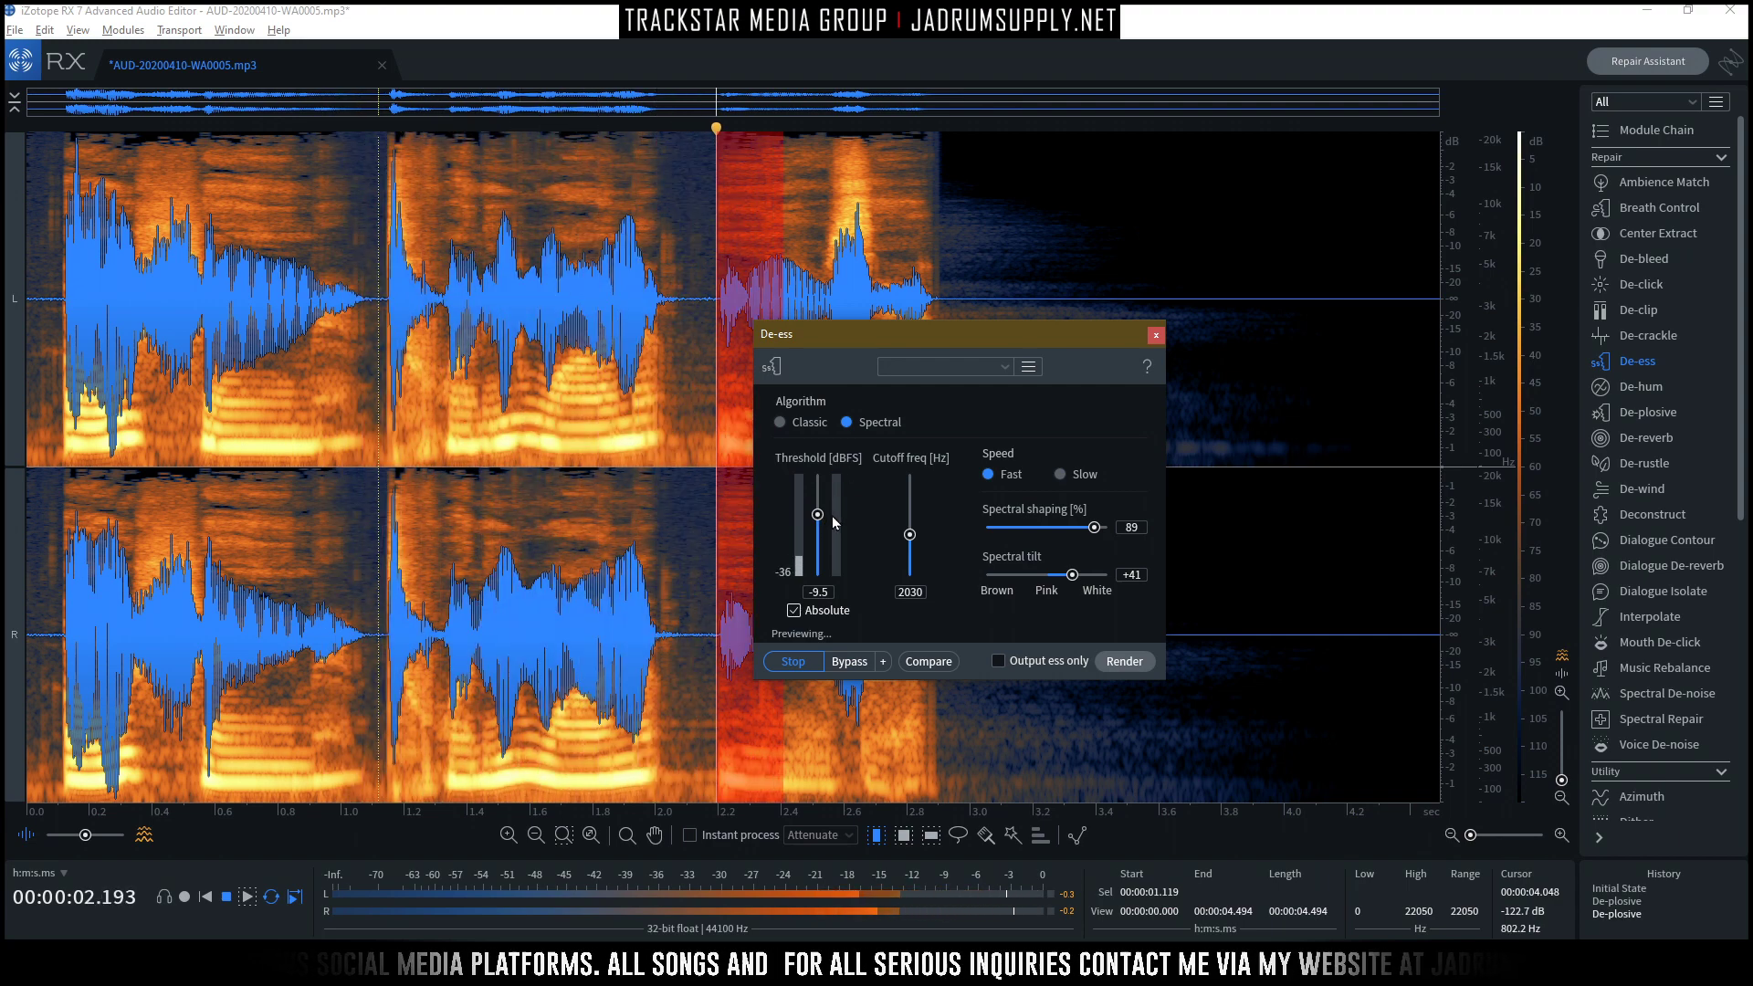
pyautogui.moveTo(906, 539); pyautogui.dragTo(906, 547)
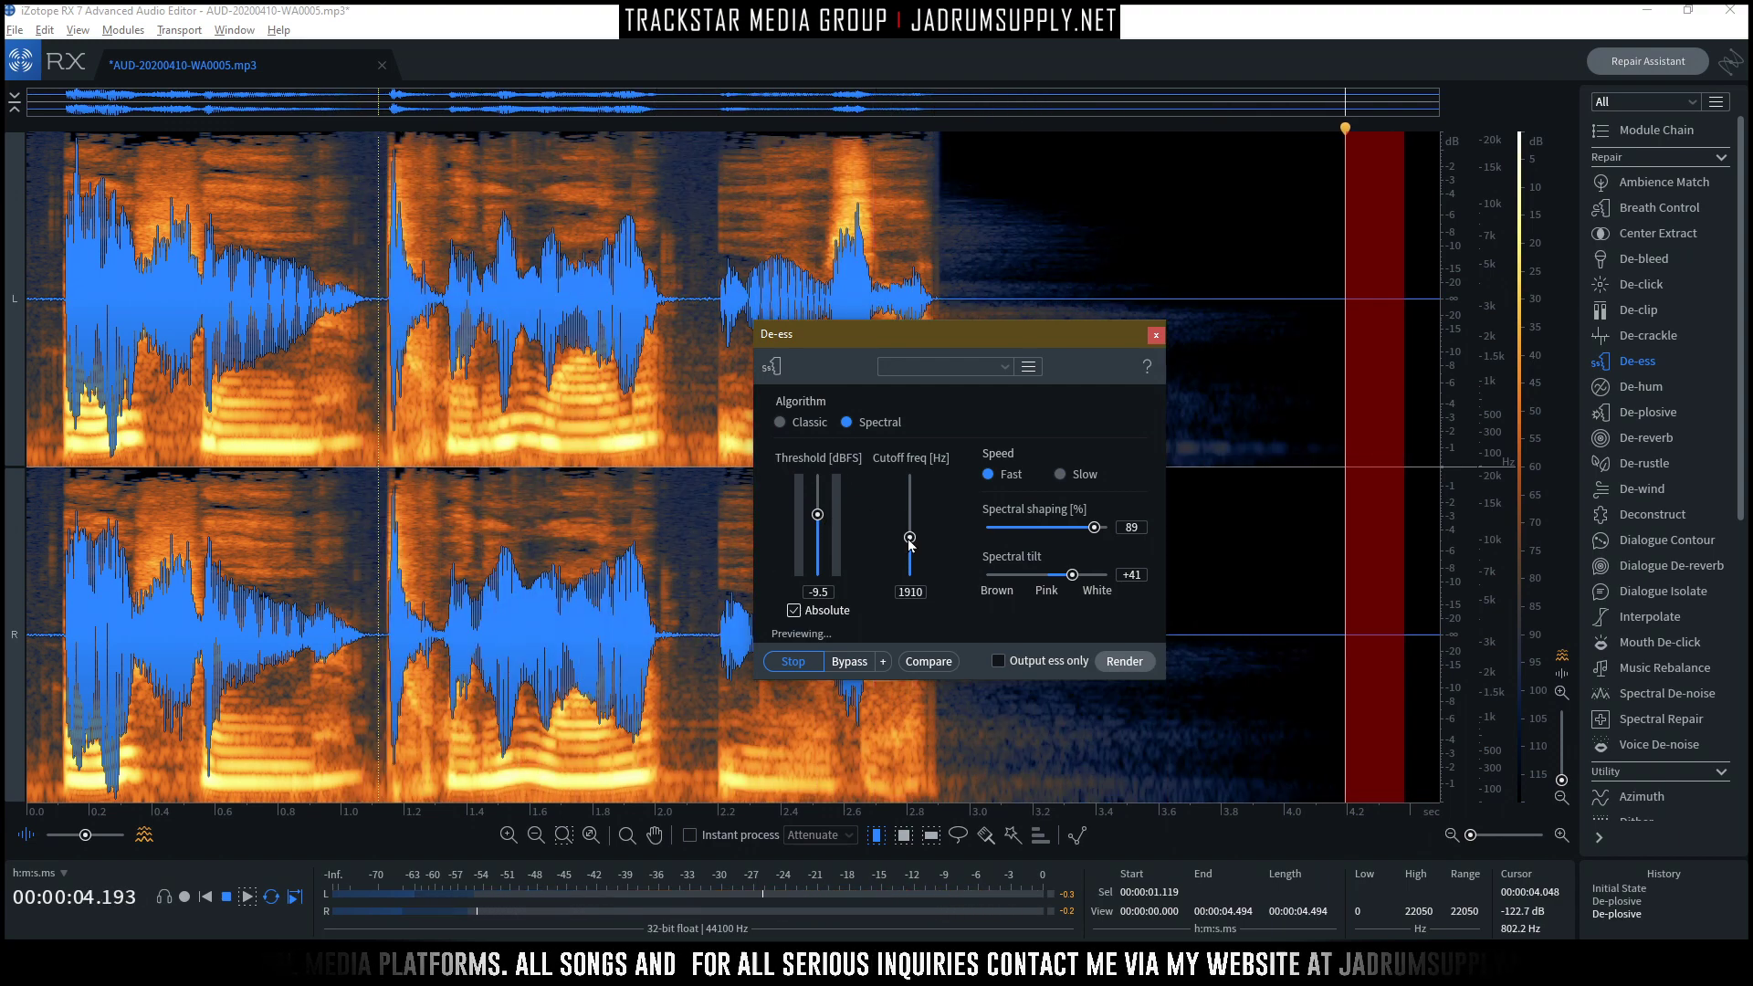
pyautogui.moveTo(1092, 528); pyautogui.dragTo(1088, 534)
pyautogui.click(1056, 474)
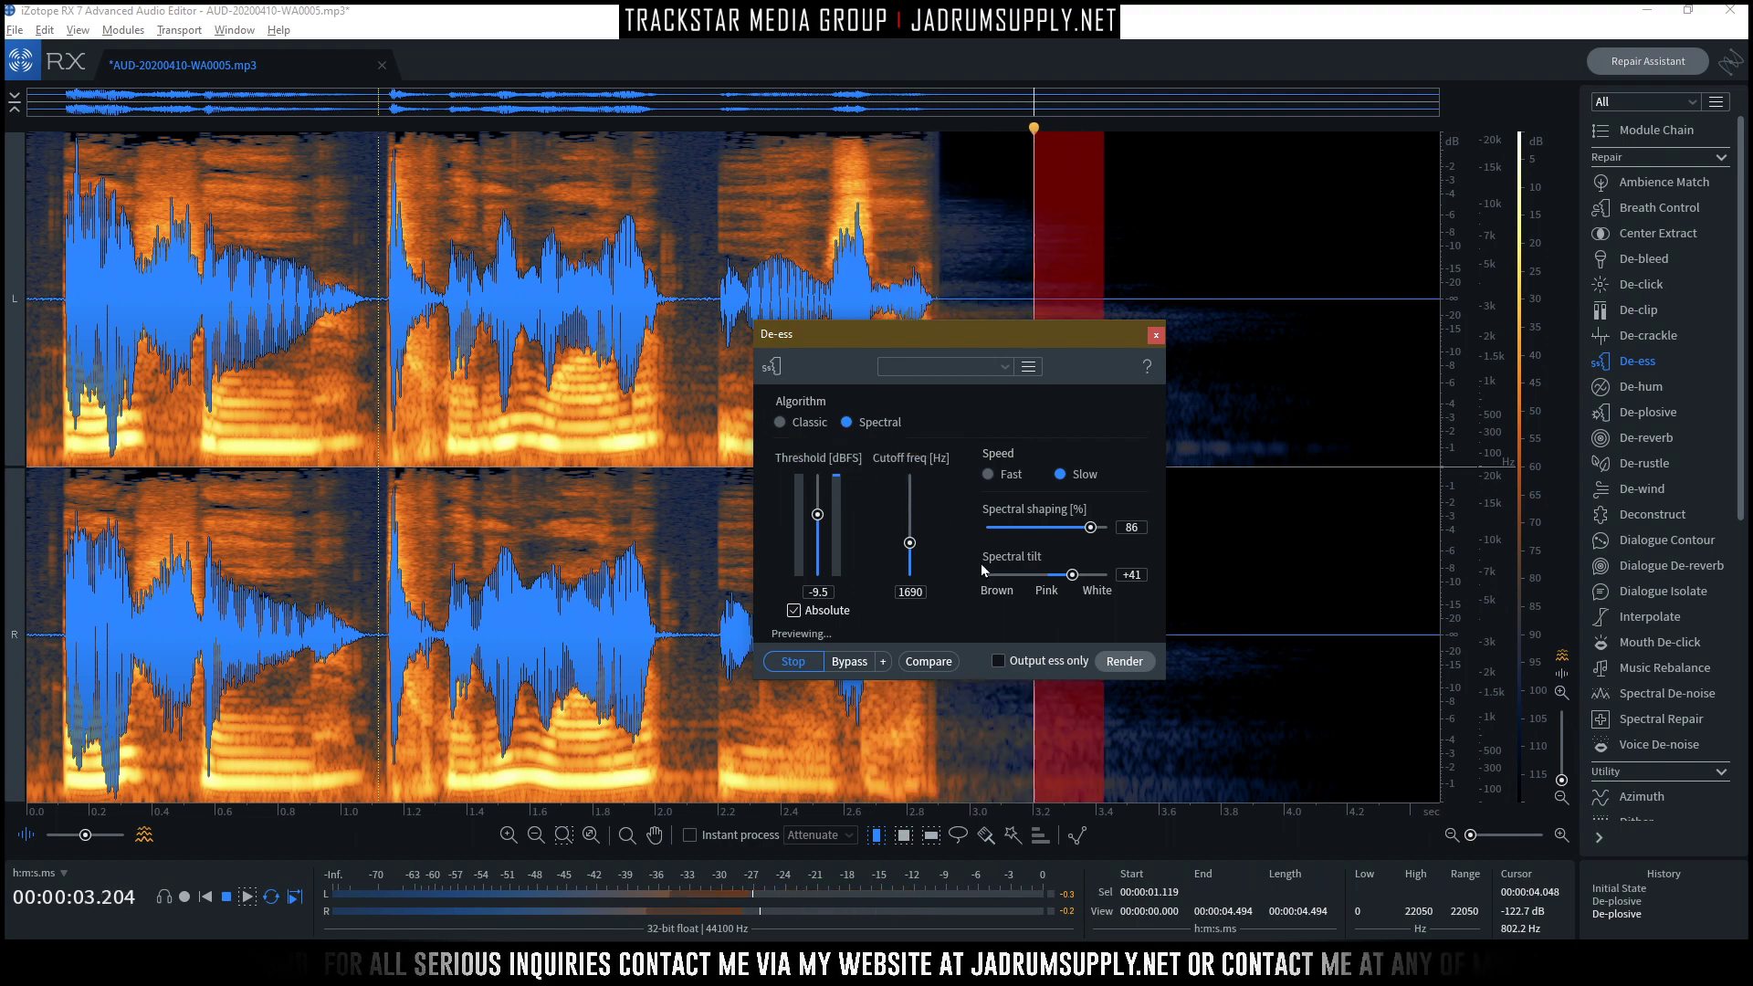
pyautogui.press('space')
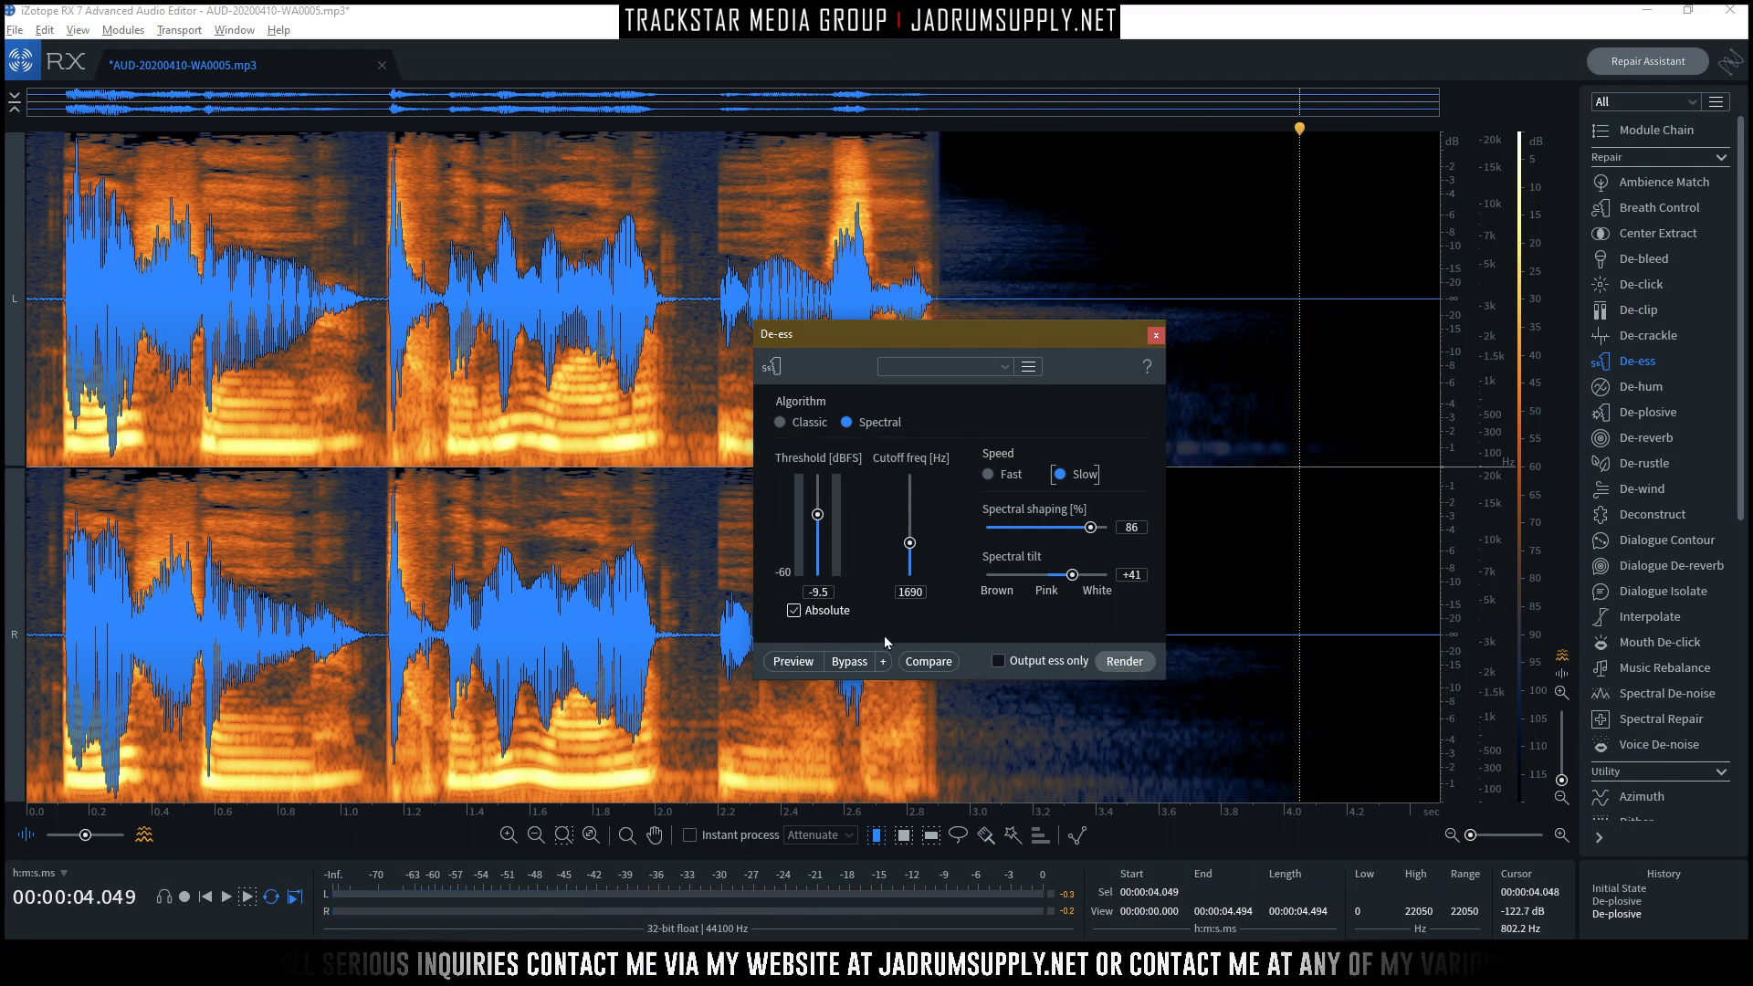
# Render De-ess on the whole recording, play the result and close the De-ess window.
pyautogui.moveTo(967, 334); pyautogui.dragTo(1185, 346)
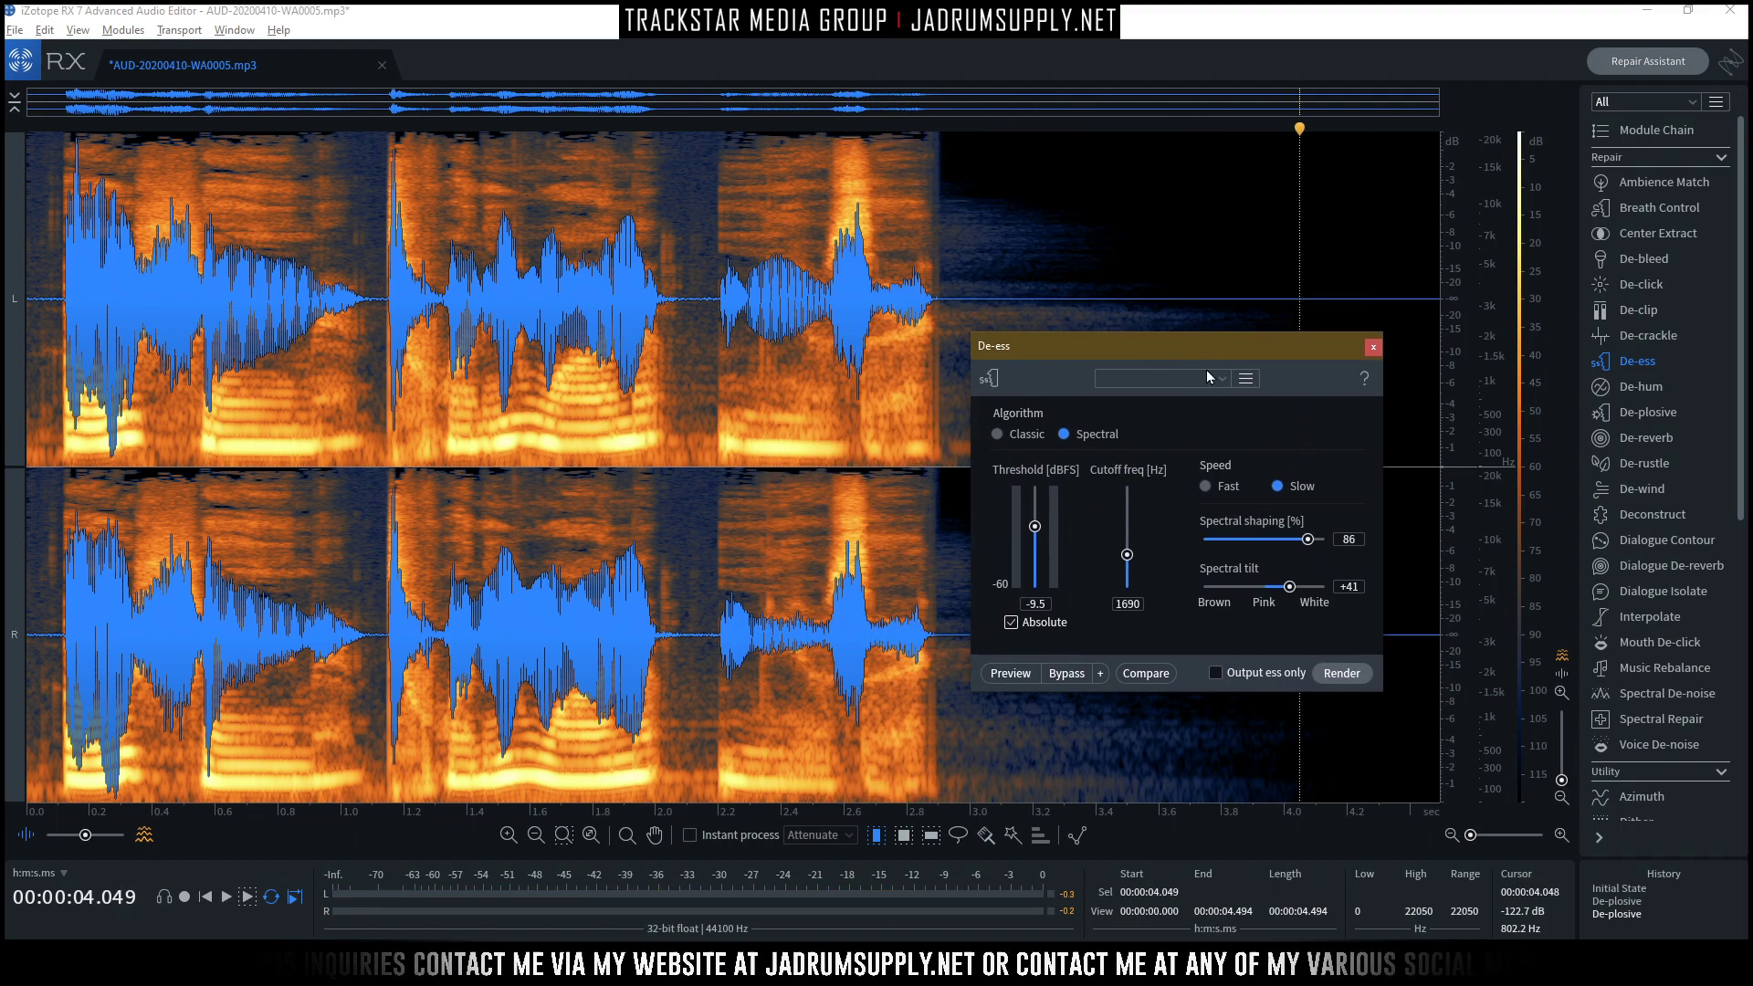
pyautogui.click(1342, 672)
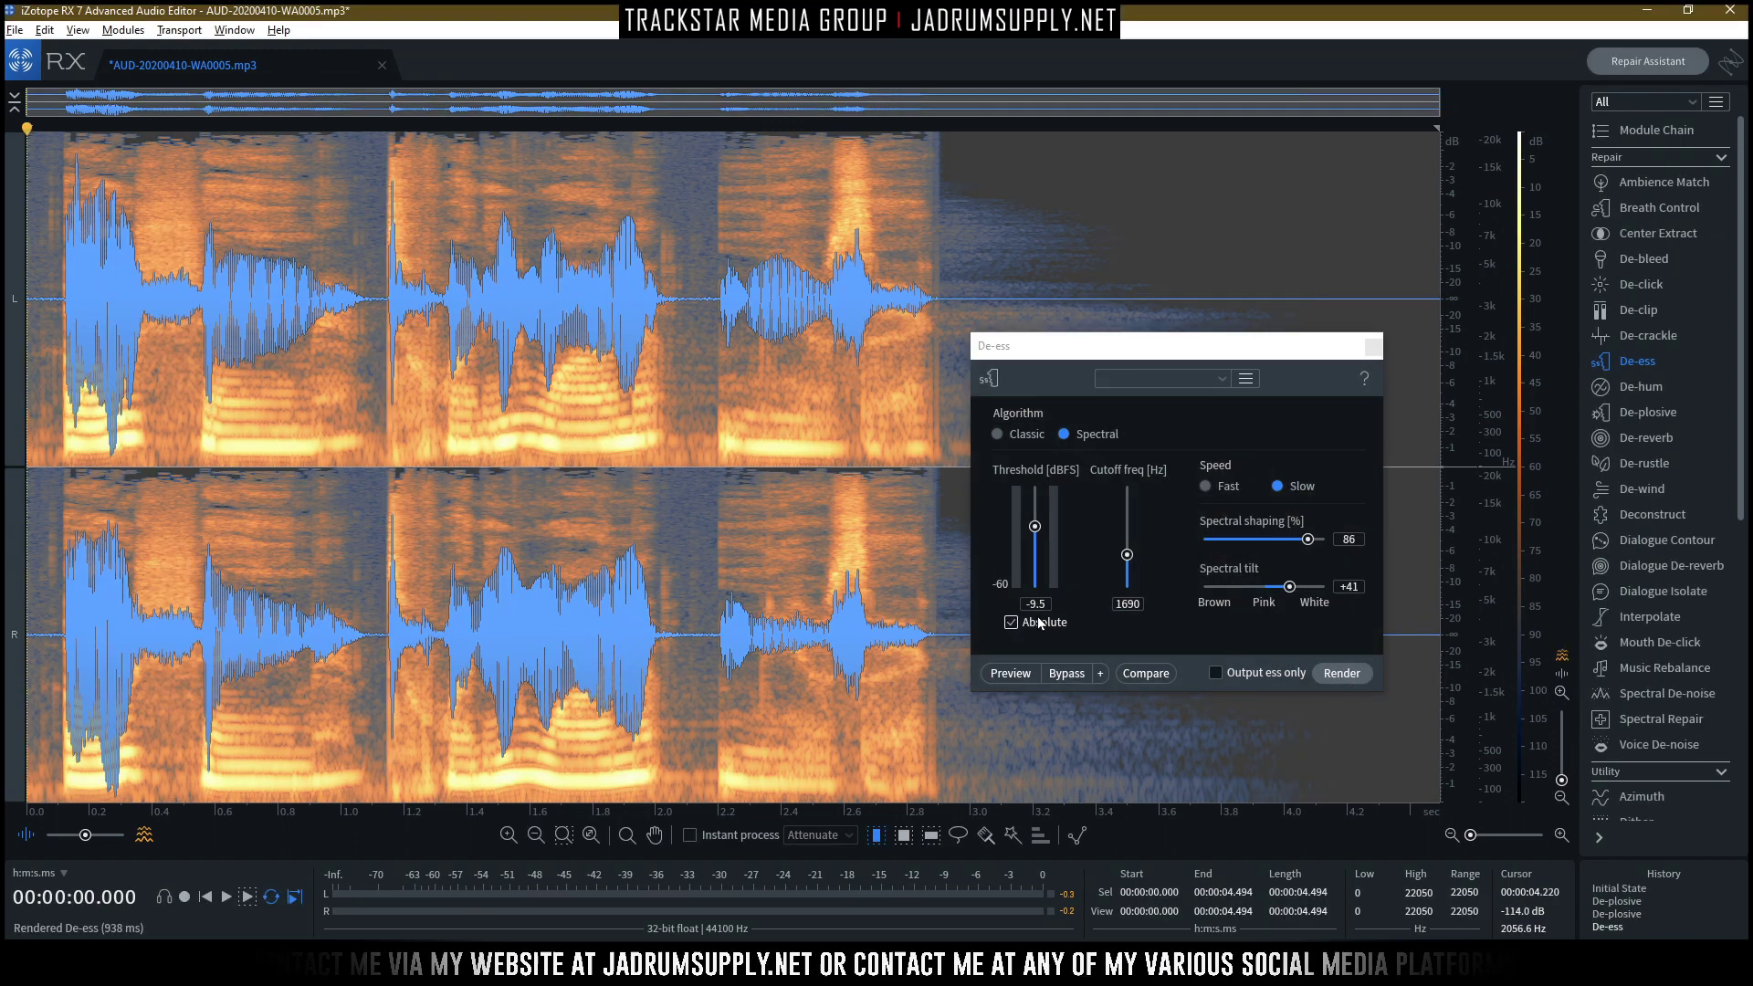
pyautogui.press('space')
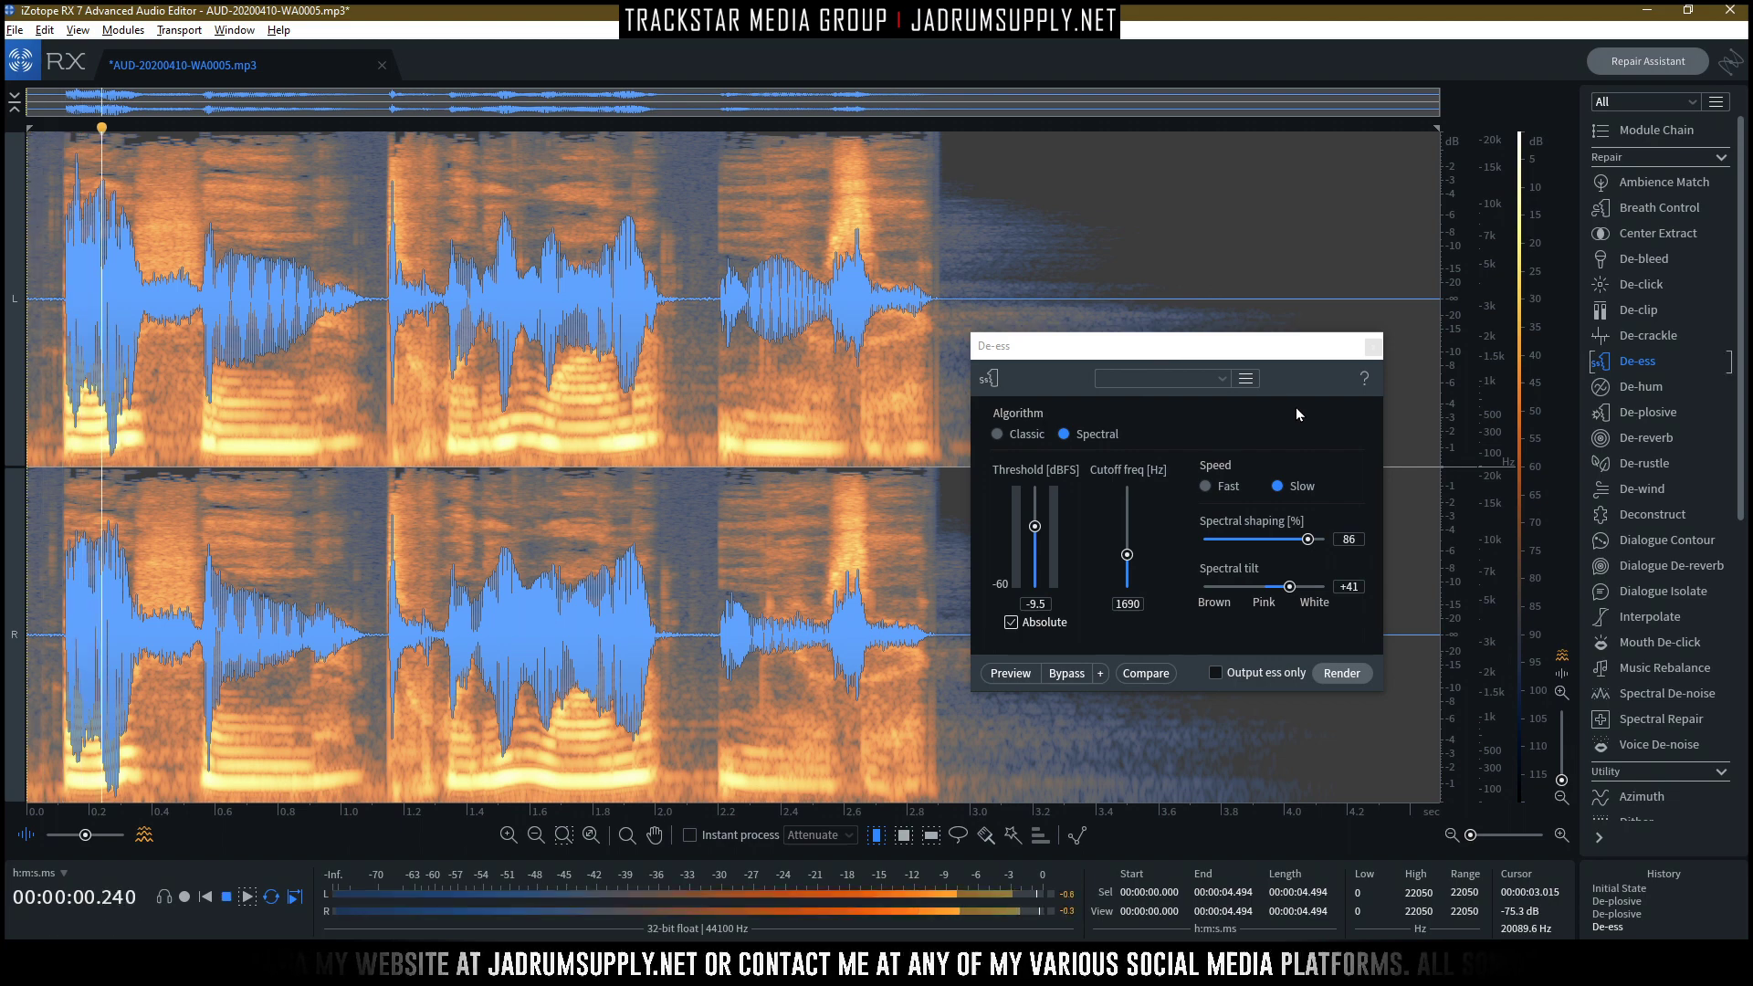
pyautogui.click(1372, 349)
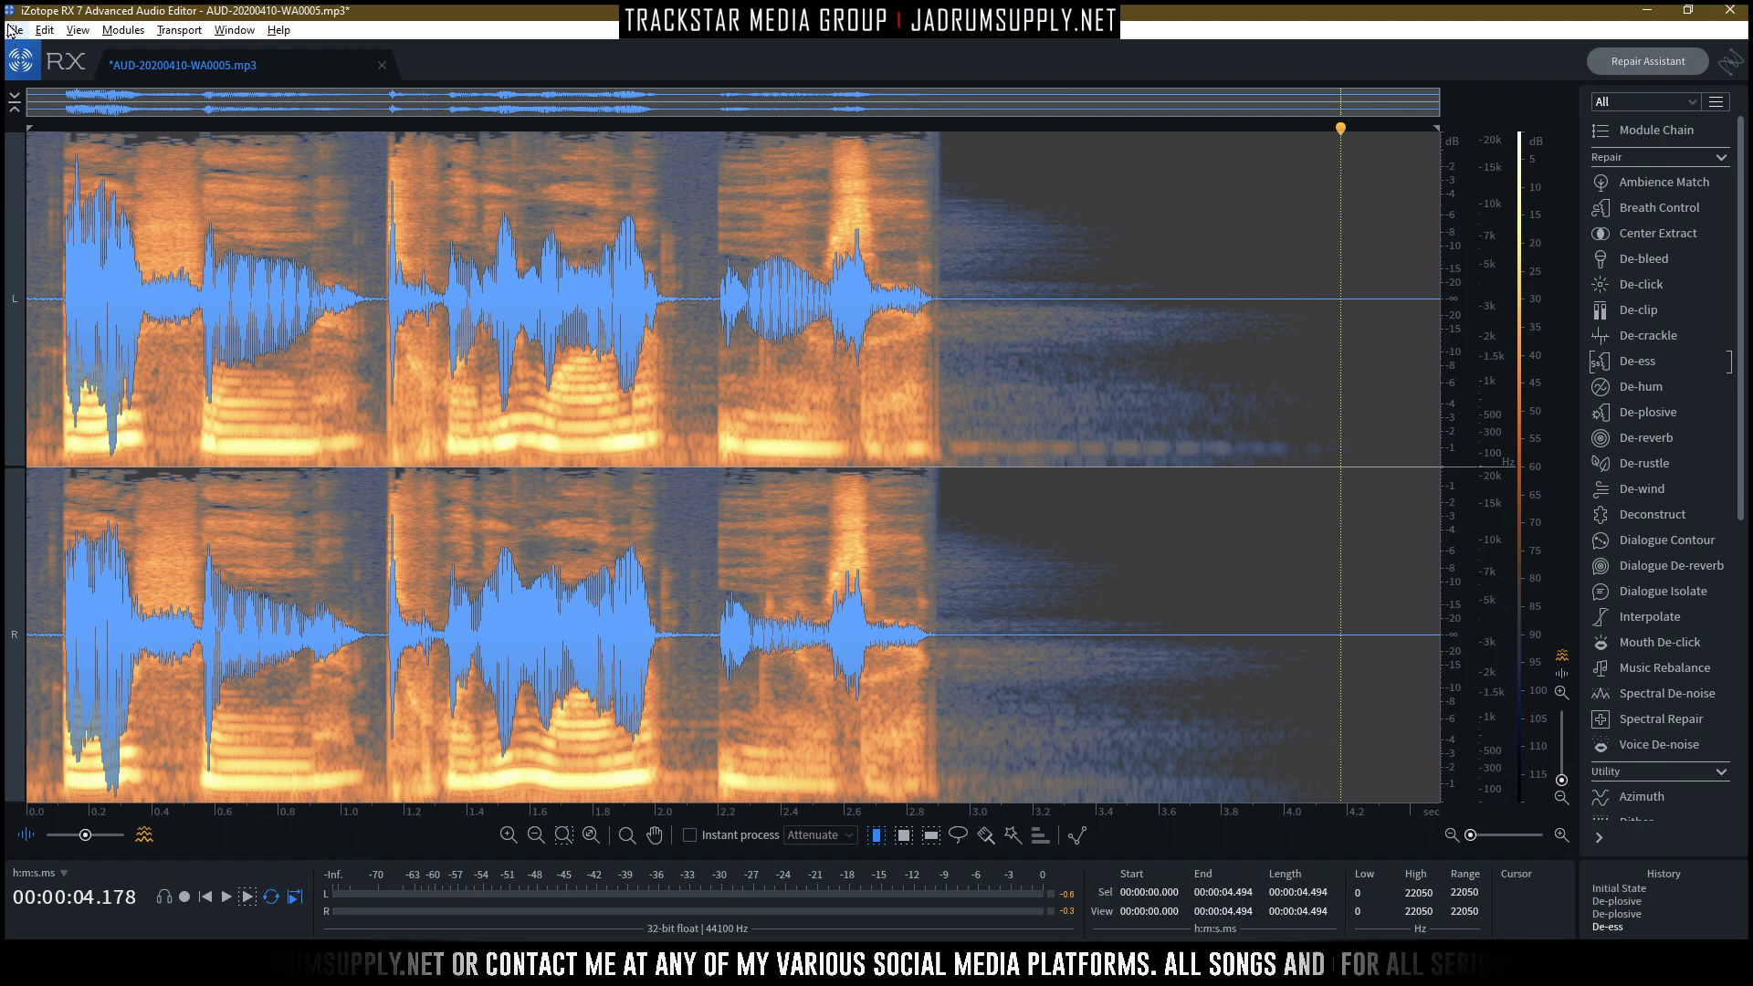
# Start exporting the de-essed recording as a 16-bit WAV with White noise (TPDF) dither.
pyautogui.click(11, 30)
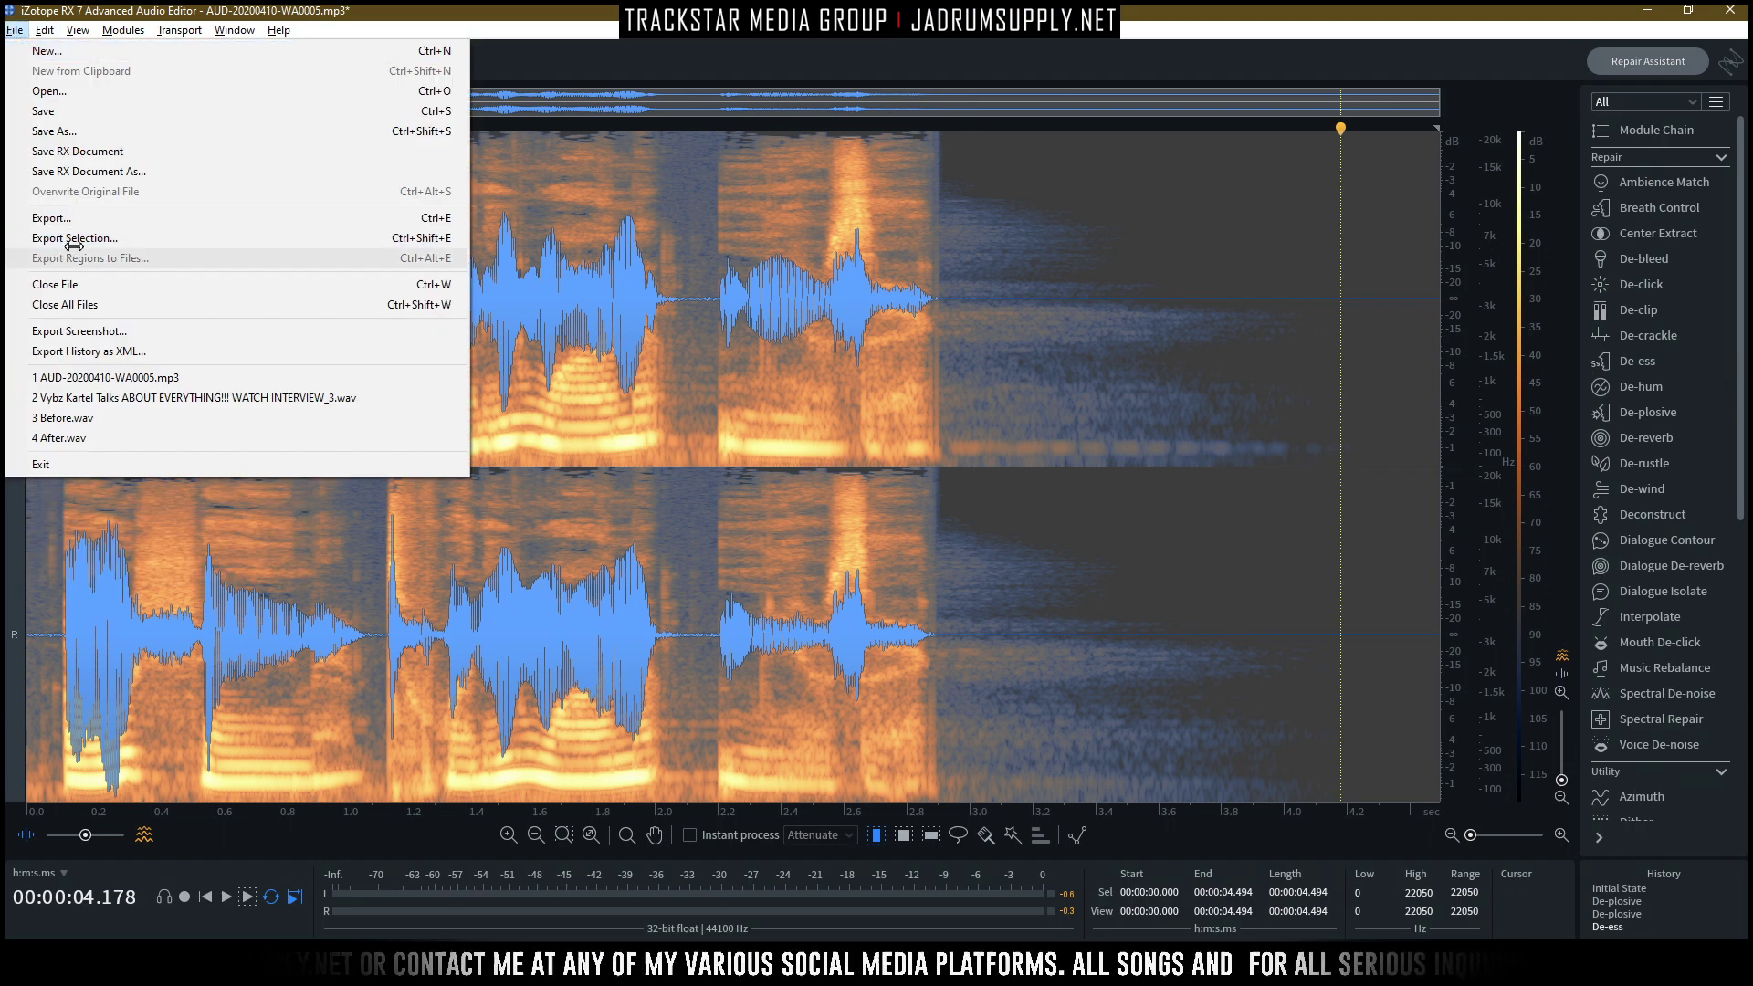
pyautogui.click(73, 218)
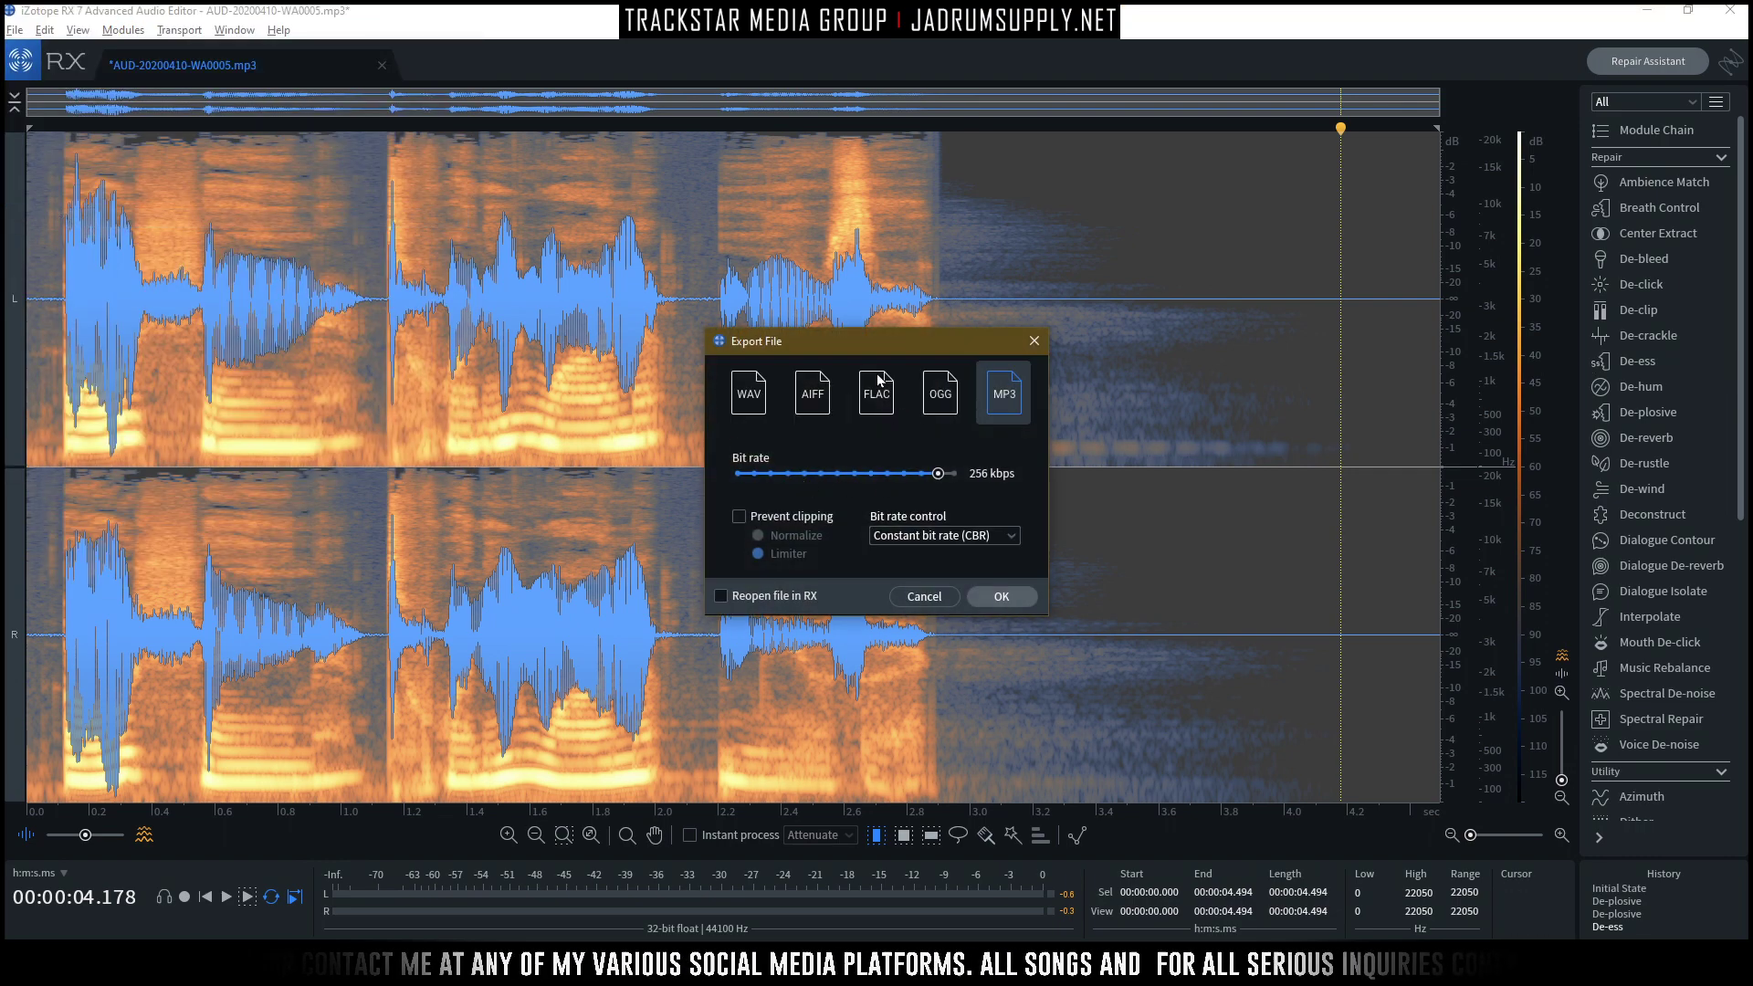
pyautogui.click(743, 407)
pyautogui.click(797, 478)
pyautogui.click(775, 506)
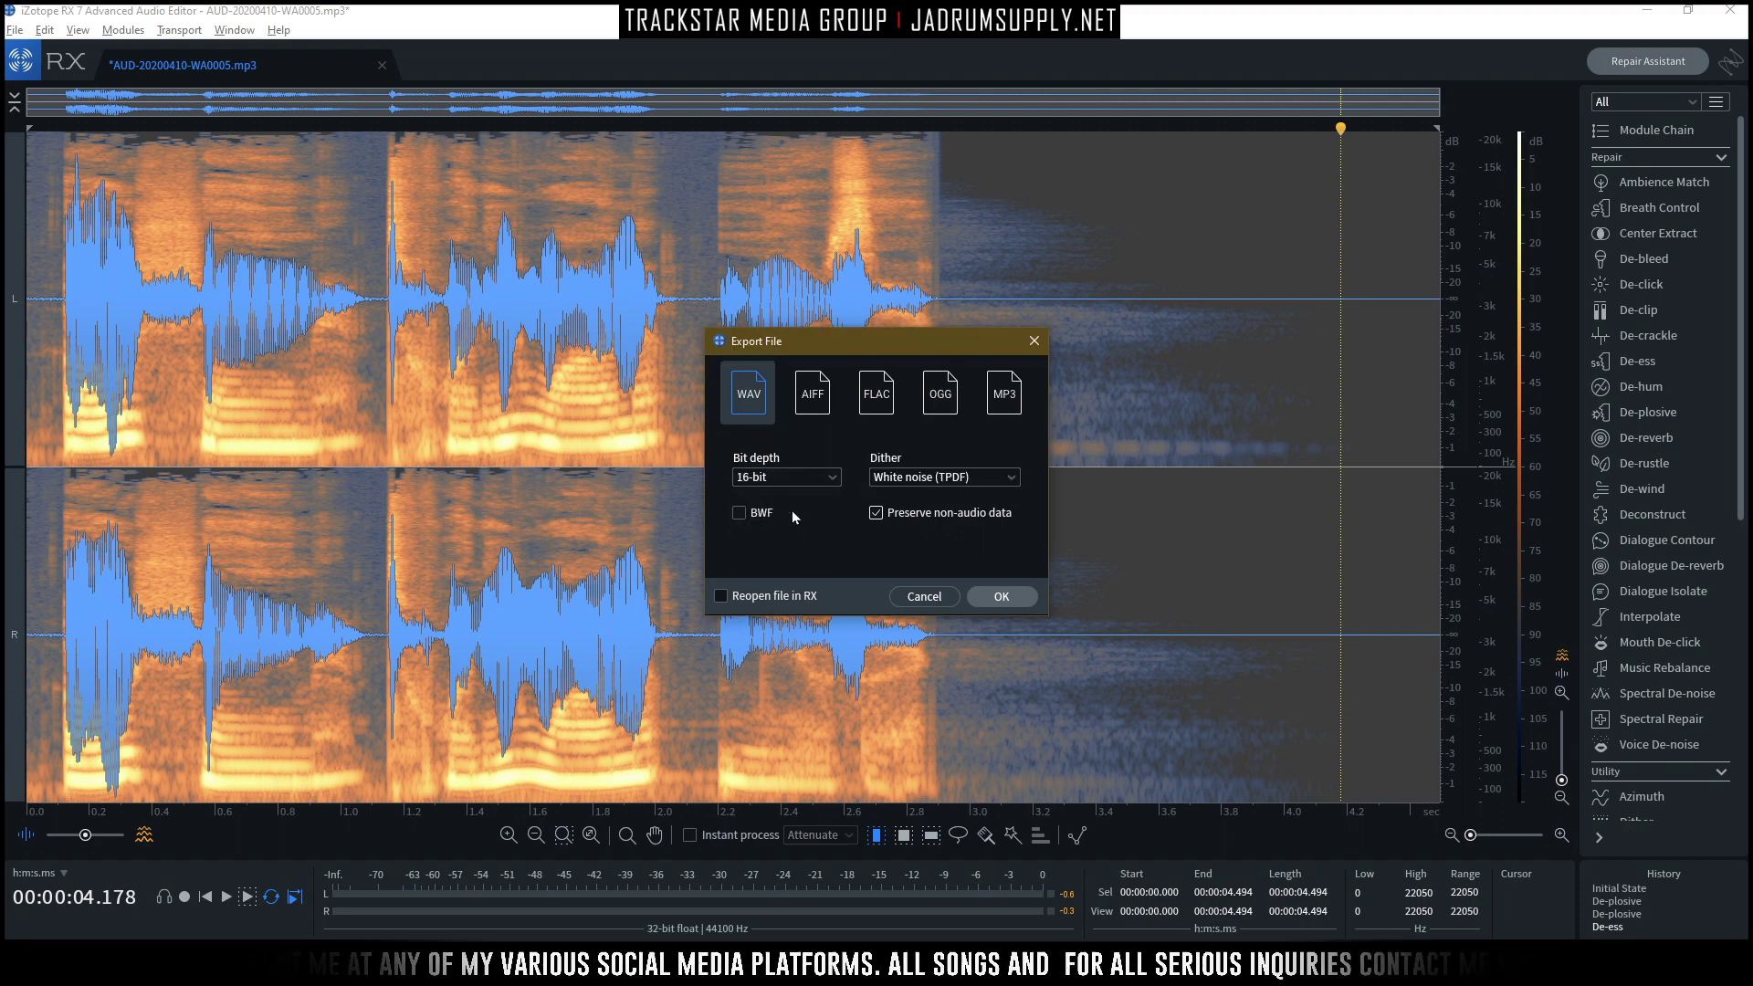
pyautogui.click(999, 596)
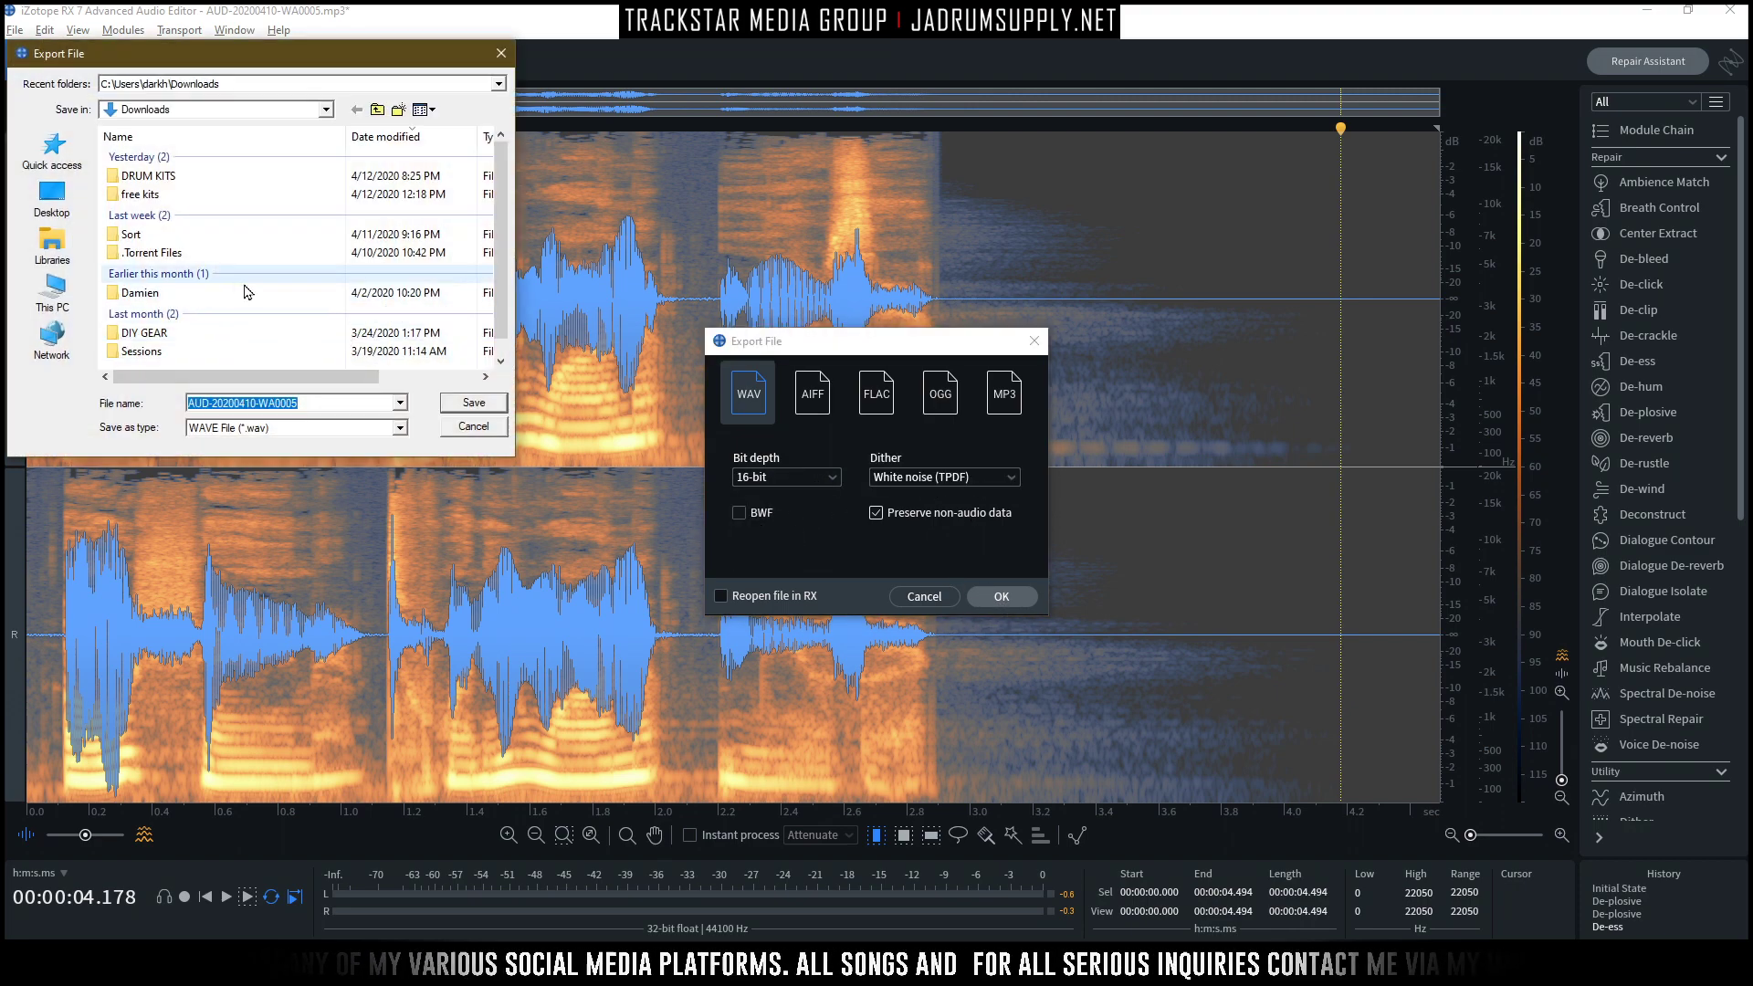
# Save the export in the desktop's Clean Tag folder as "AUD-20200410-WA0005 (De-Essed)".
pyautogui.click(51, 197)
pyautogui.scroll(-10, 249, 311)
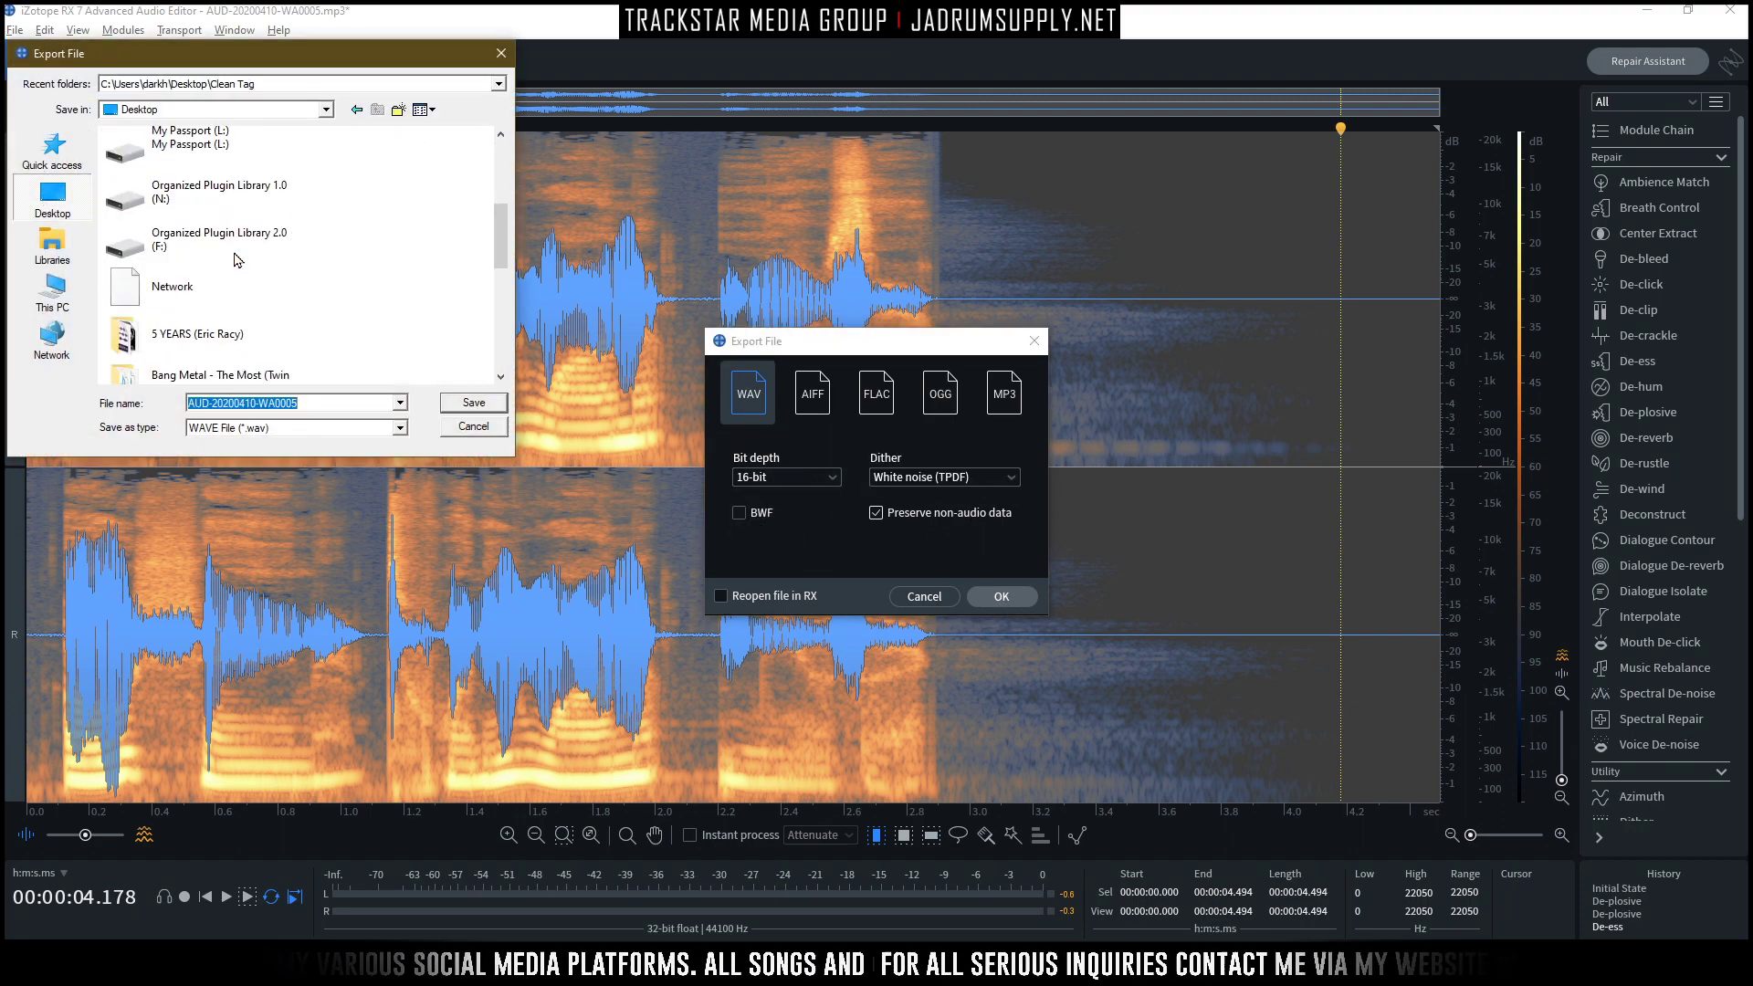
pyautogui.scroll(-2, 248, 310)
pyautogui.scroll(4, 247, 325)
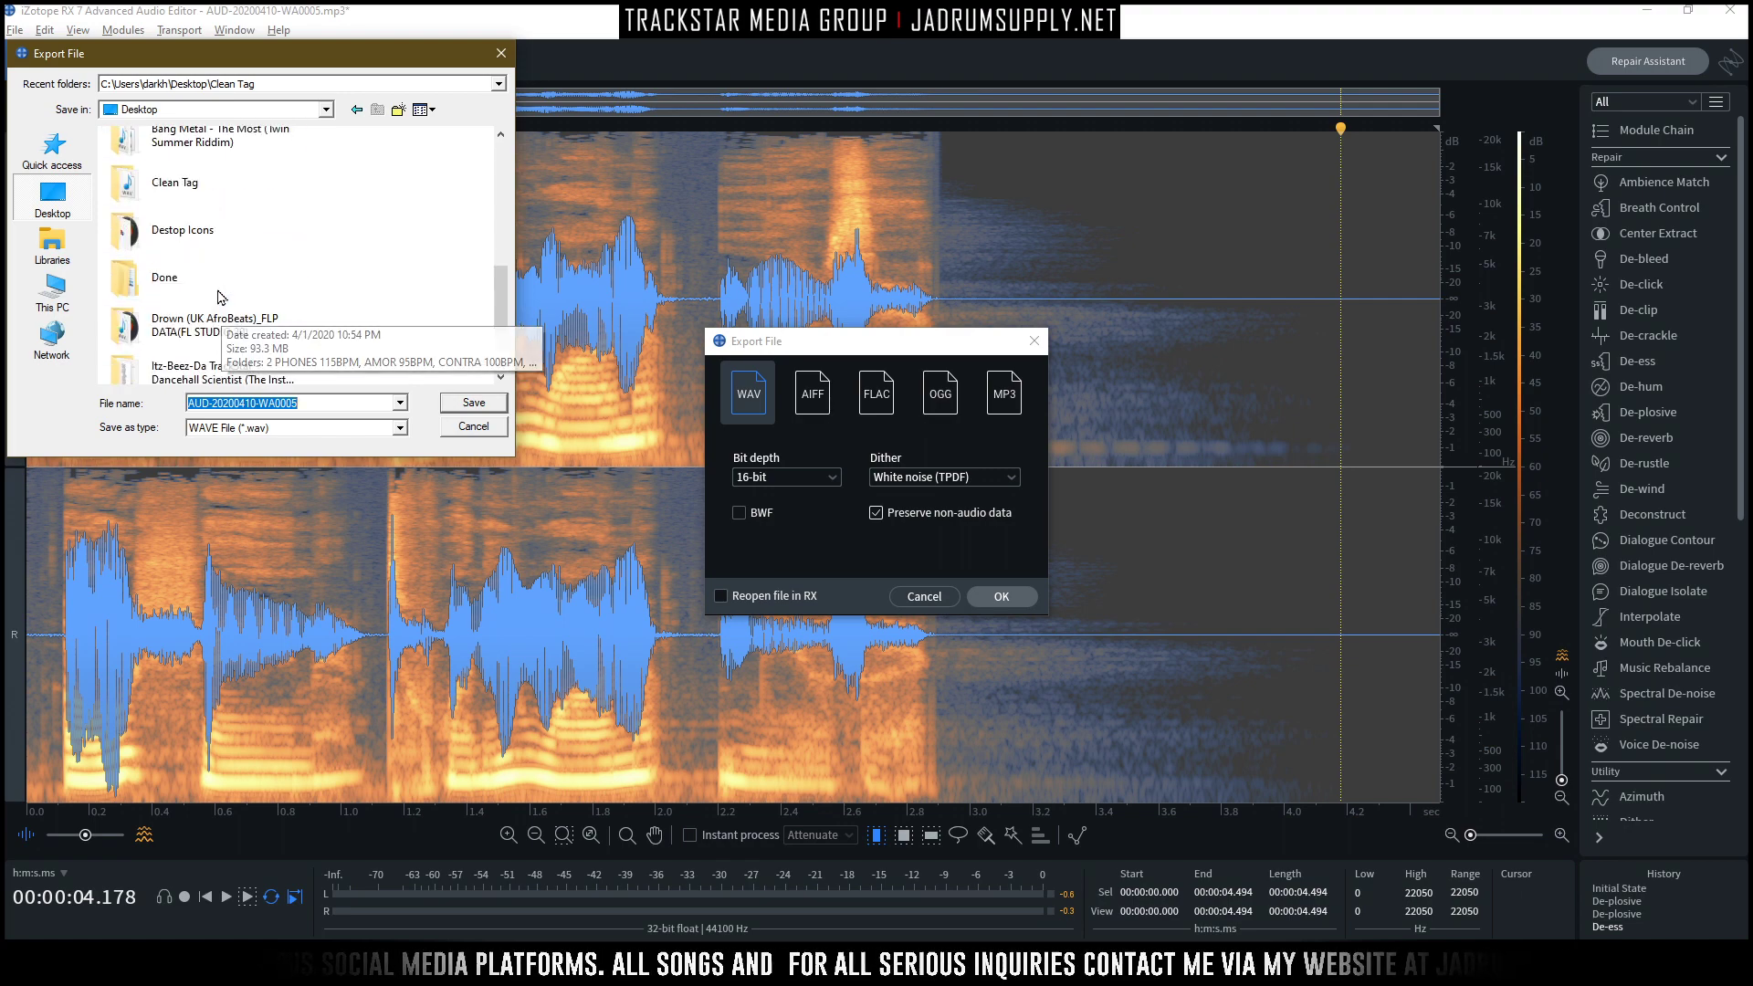
pyautogui.doubleClick(180, 187)
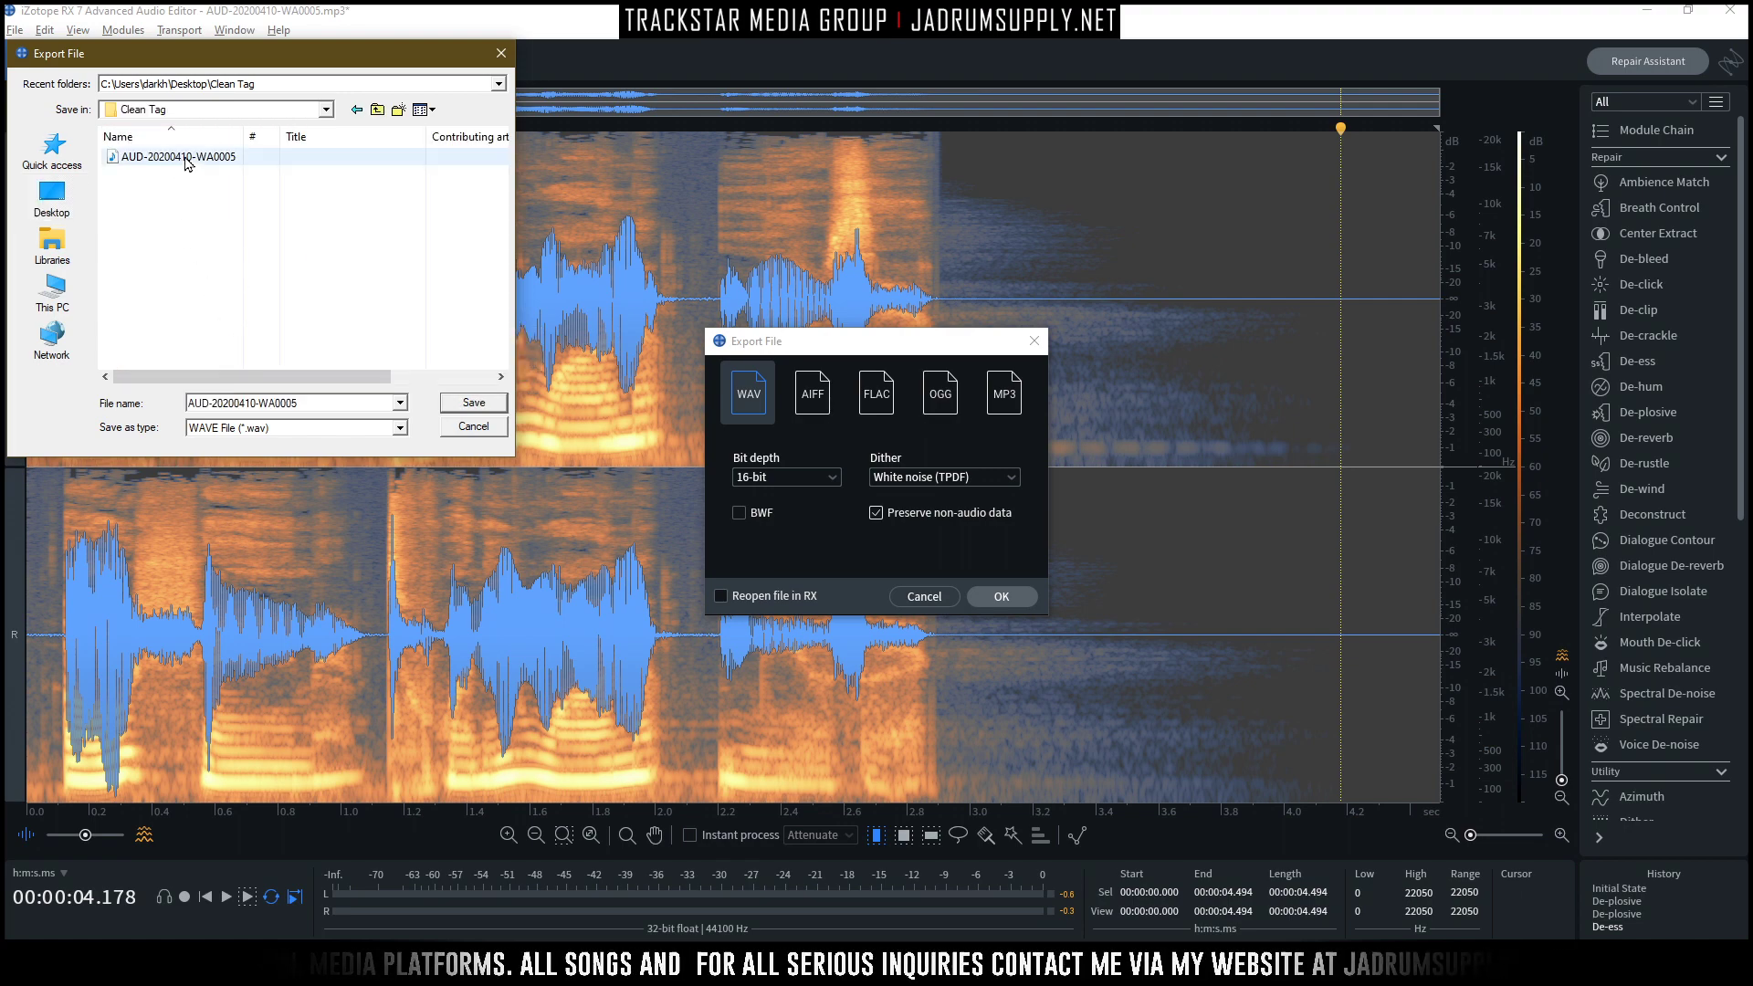
pyautogui.doubleClick(311, 404)
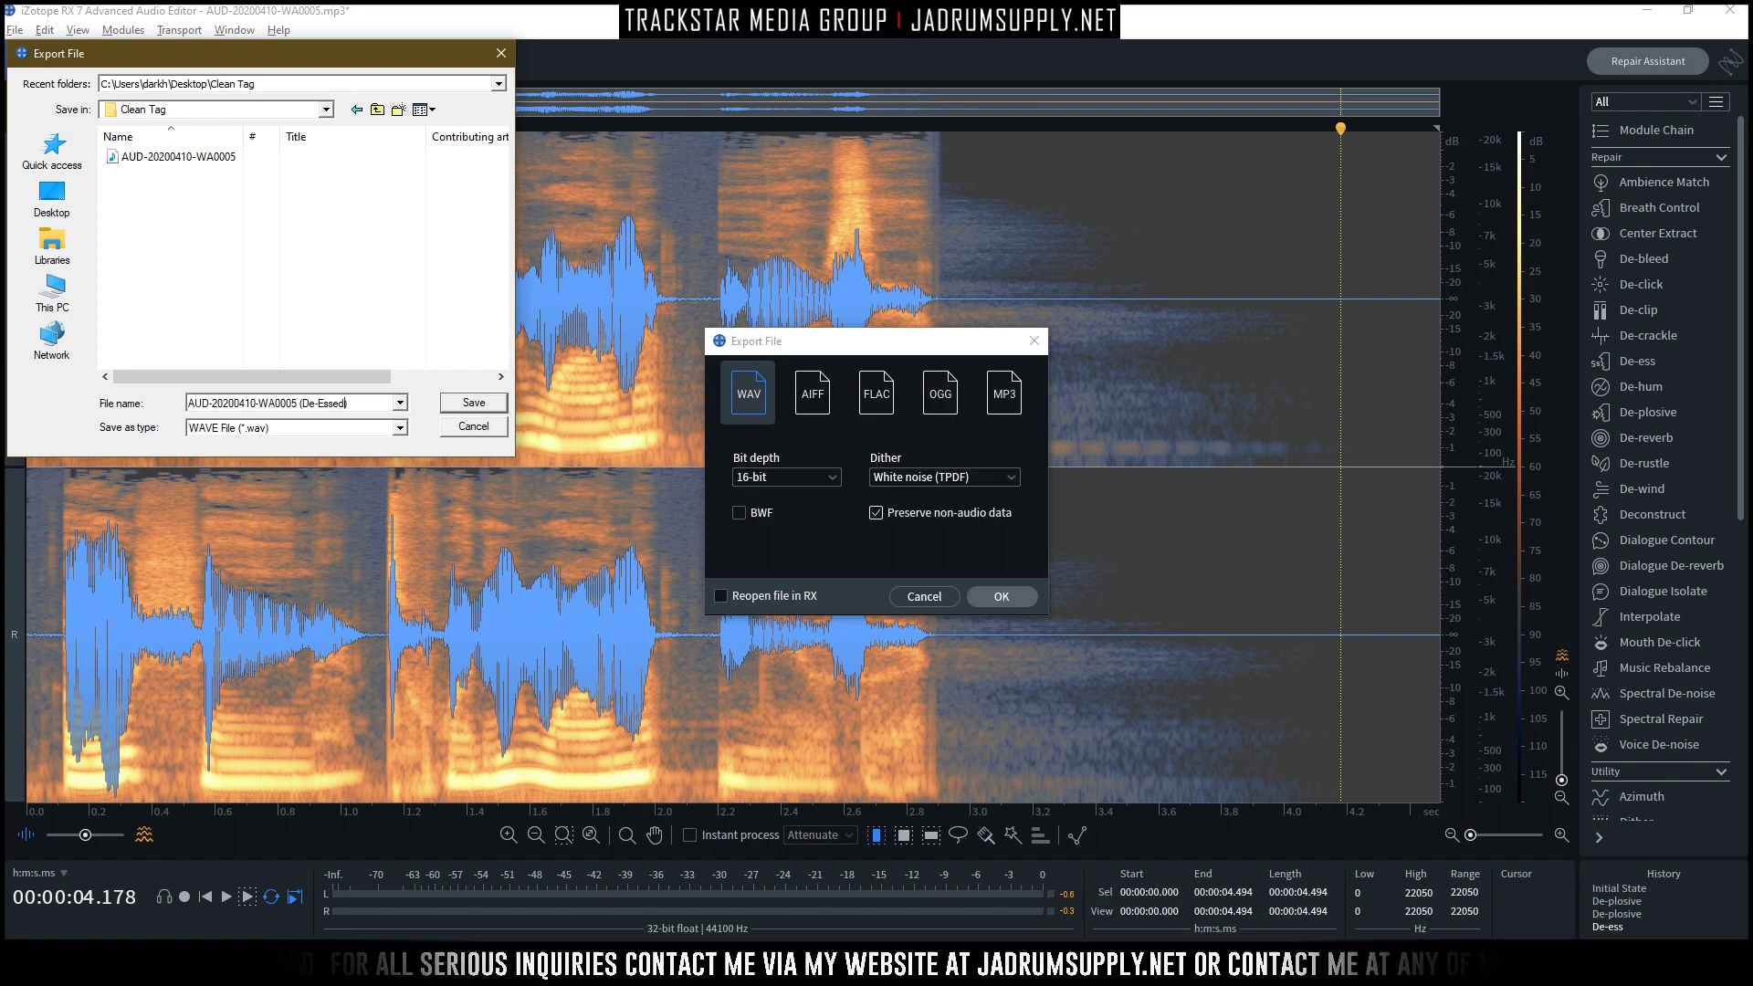
pyautogui.press('Return')
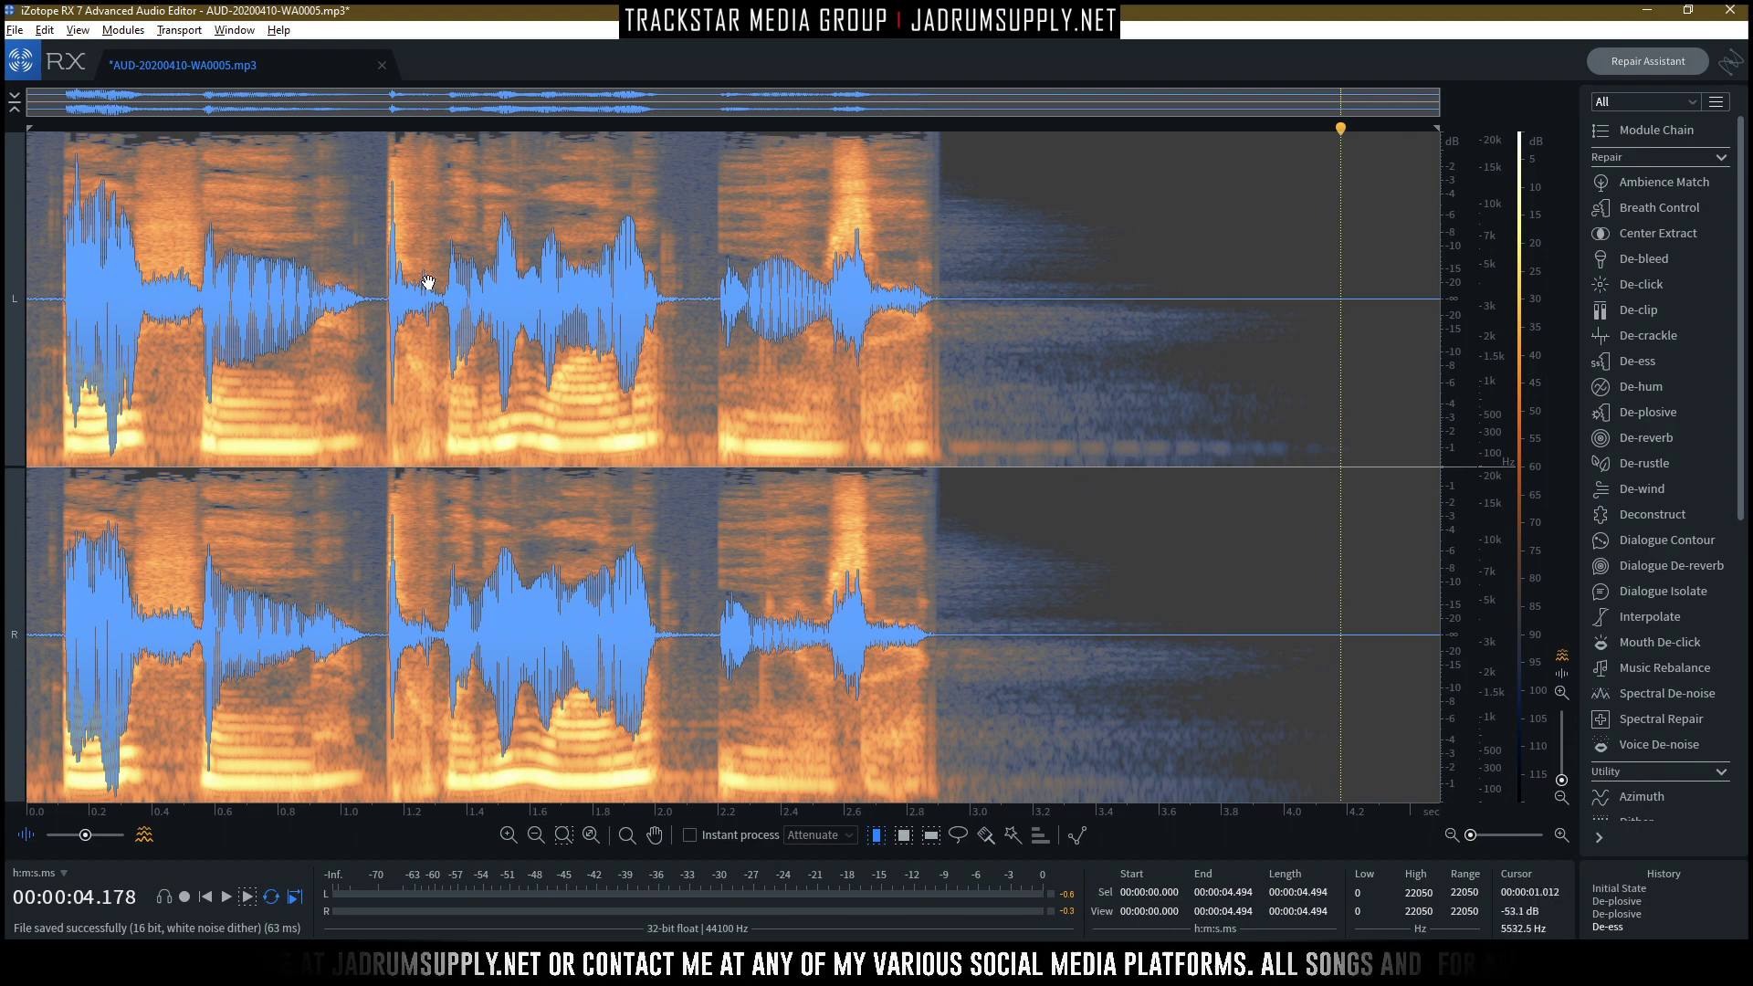
# Clear the full selection, open De-reverb and move its window clear of the recording's quiet tail.
pyautogui.click(357, 475)
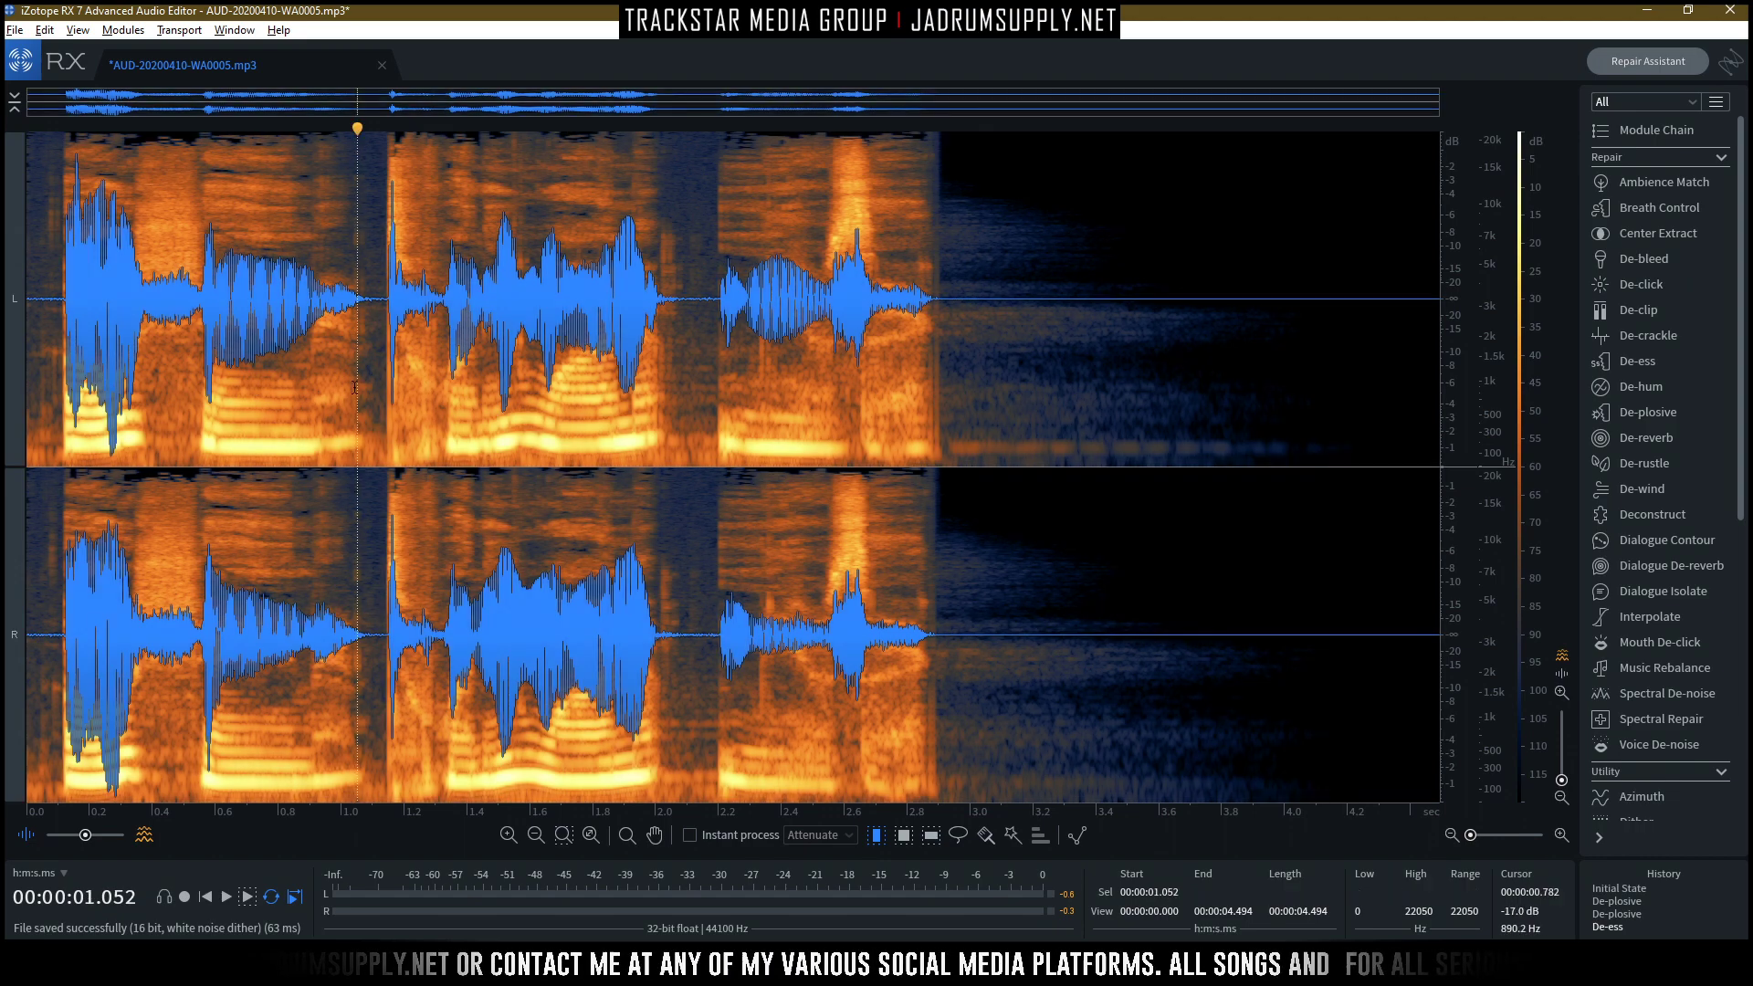
pyautogui.click(1642, 440)
pyautogui.moveTo(1367, 38); pyautogui.dragTo(1212, 158)
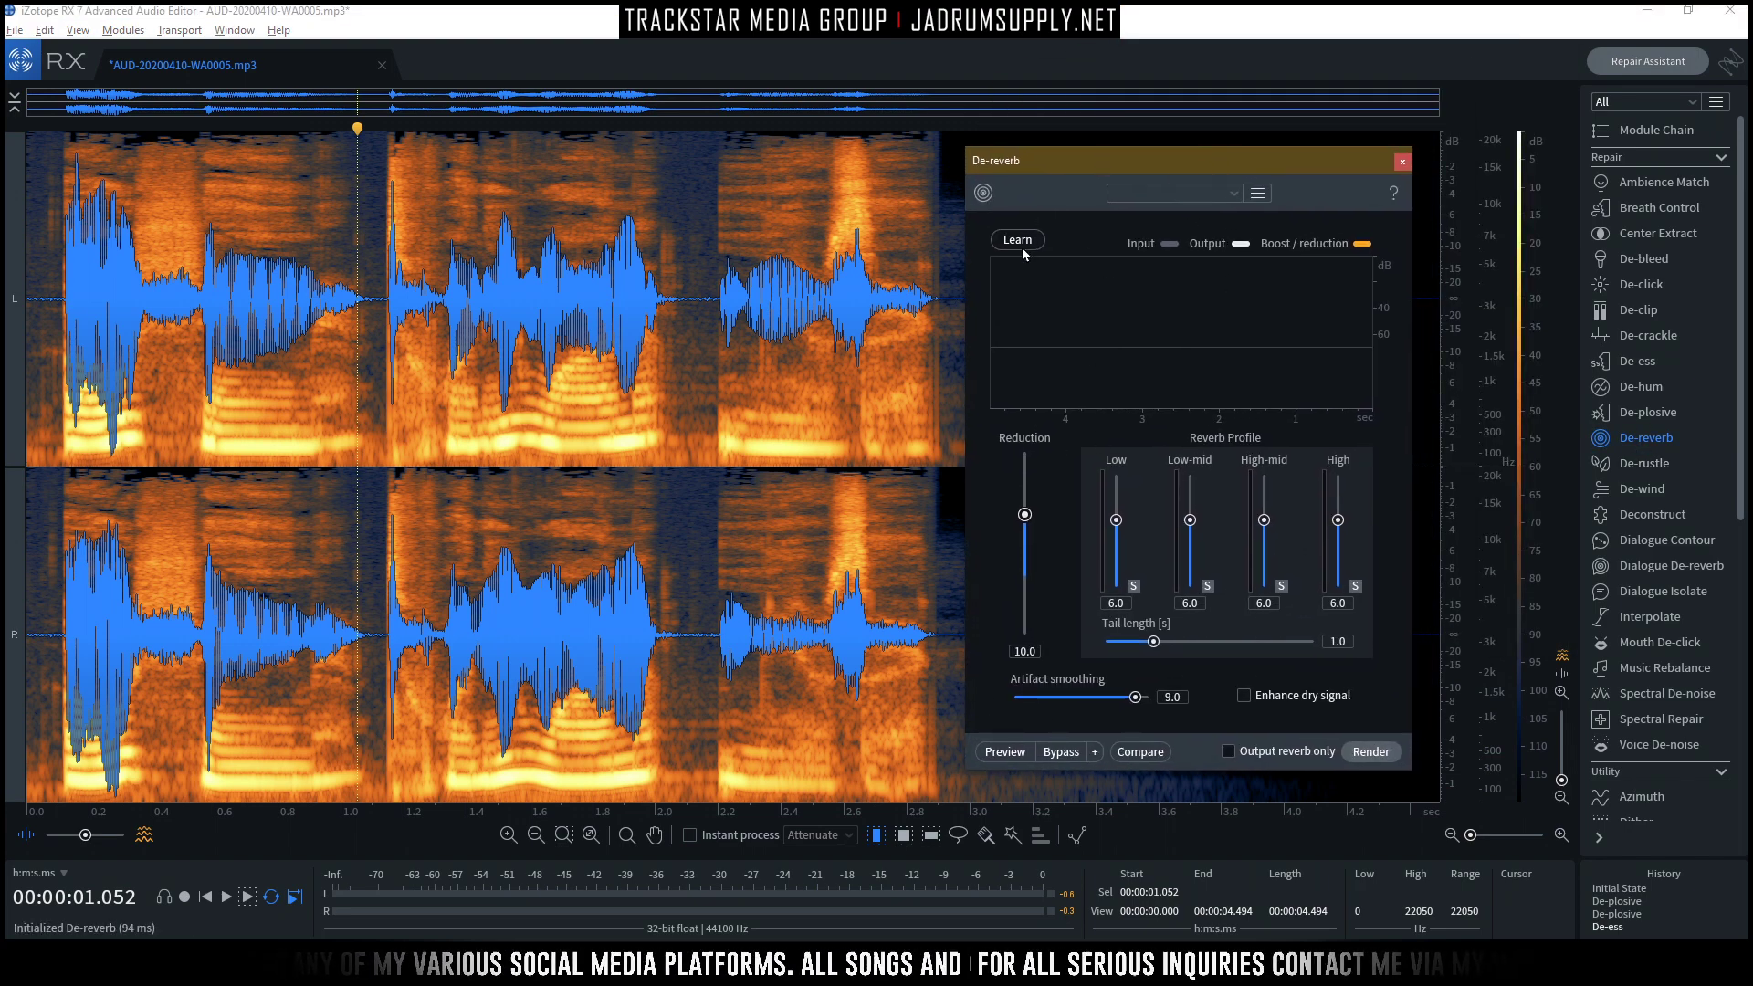
pyautogui.click(666, 347)
pyautogui.click(932, 319)
pyautogui.moveTo(1097, 171); pyautogui.dragTo(363, 233)
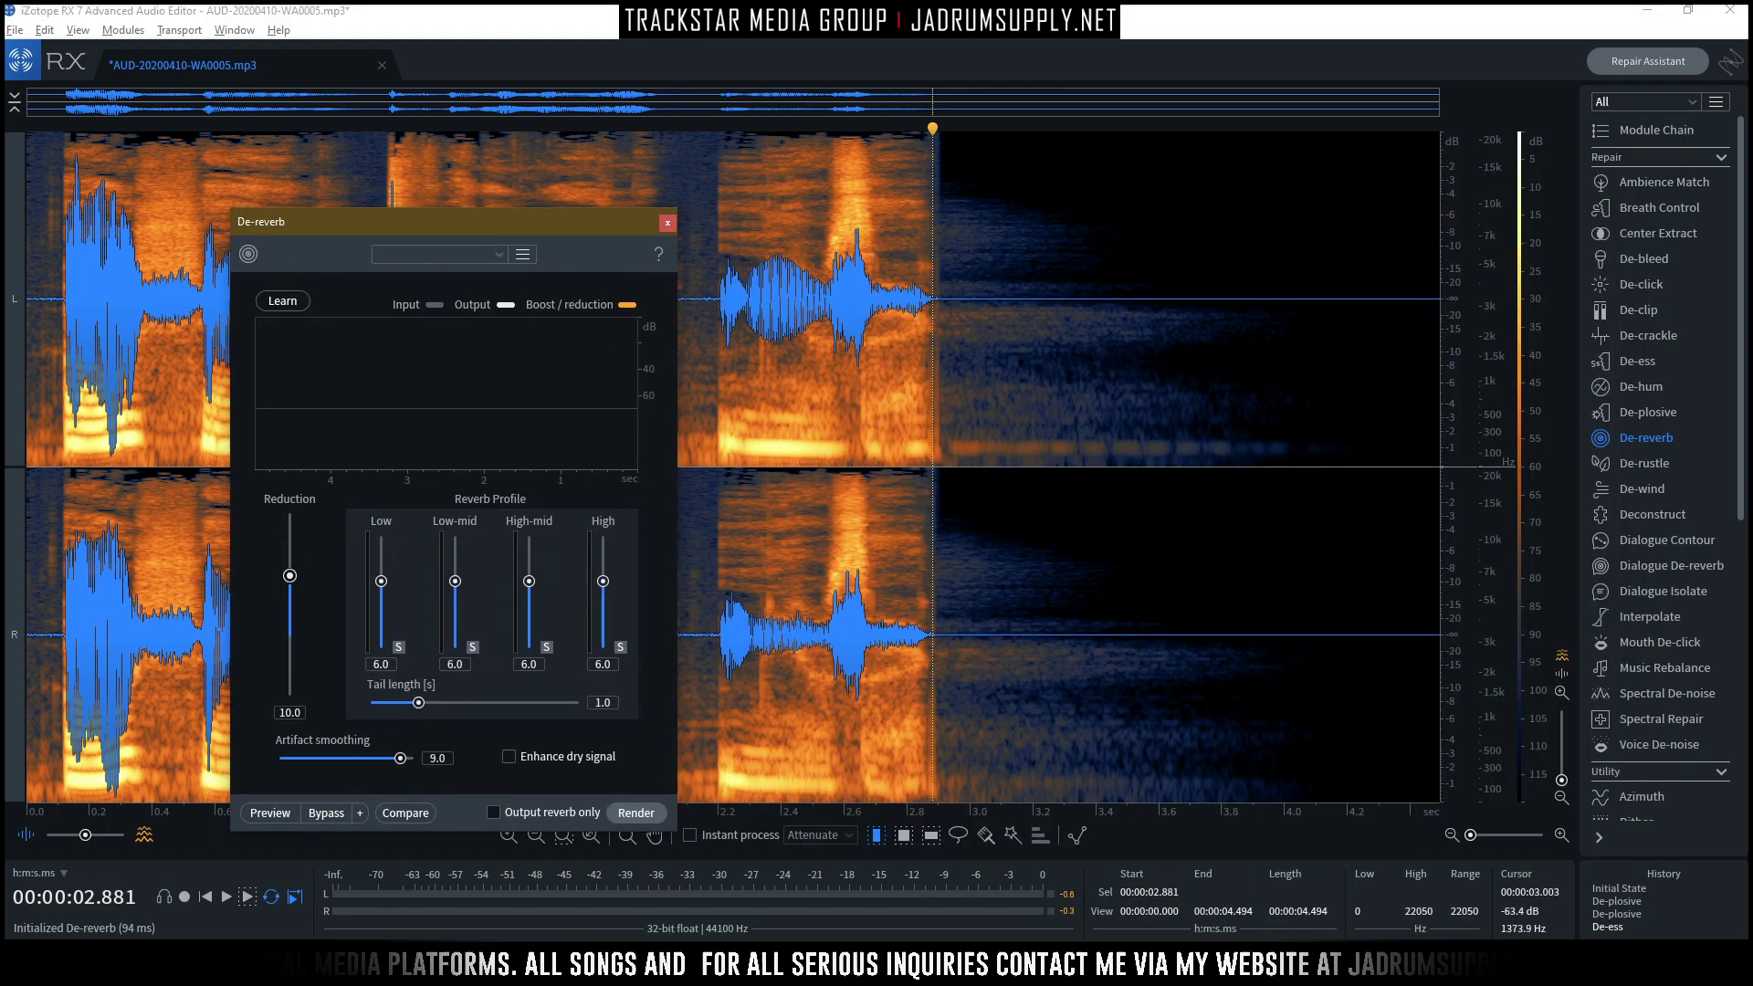
# Select the reverb tail from 2.900 s to the end, play it and have De-reverb learn its profile.
pyautogui.scroll(2, 929, 361)
pyautogui.moveTo(849, 302); pyautogui.dragTo(1440, 301)
pyautogui.scroll(-2, 913, 346)
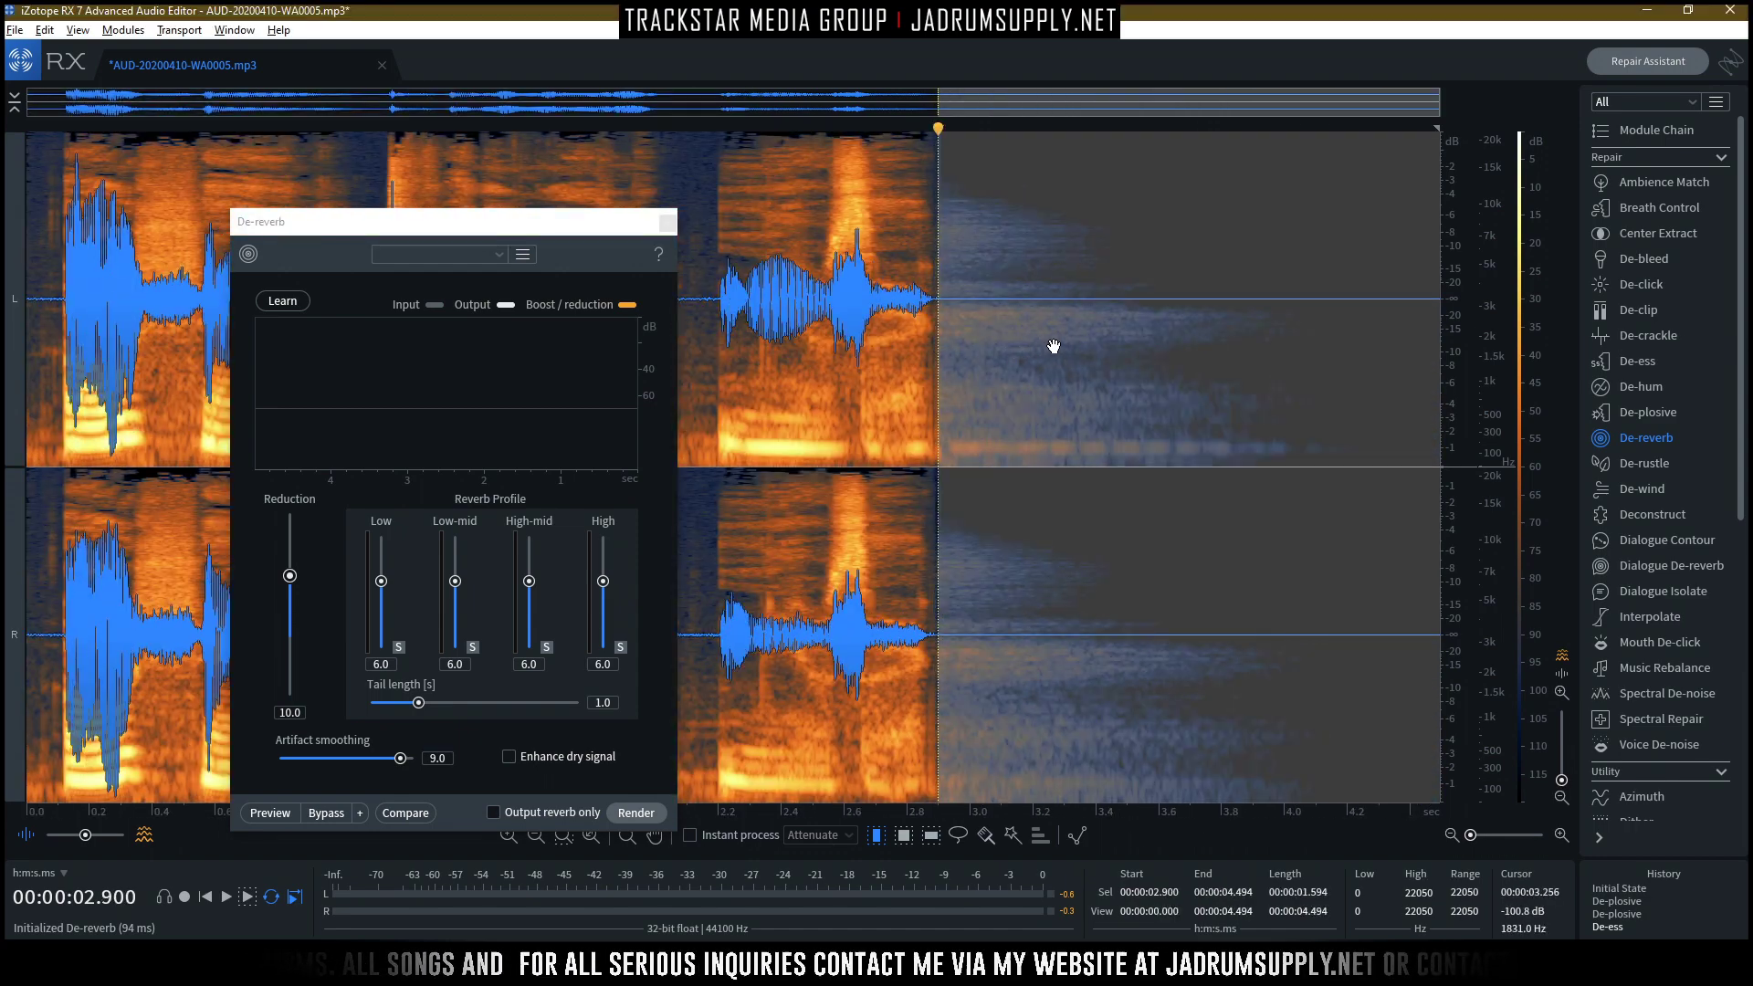
pyautogui.press('space')
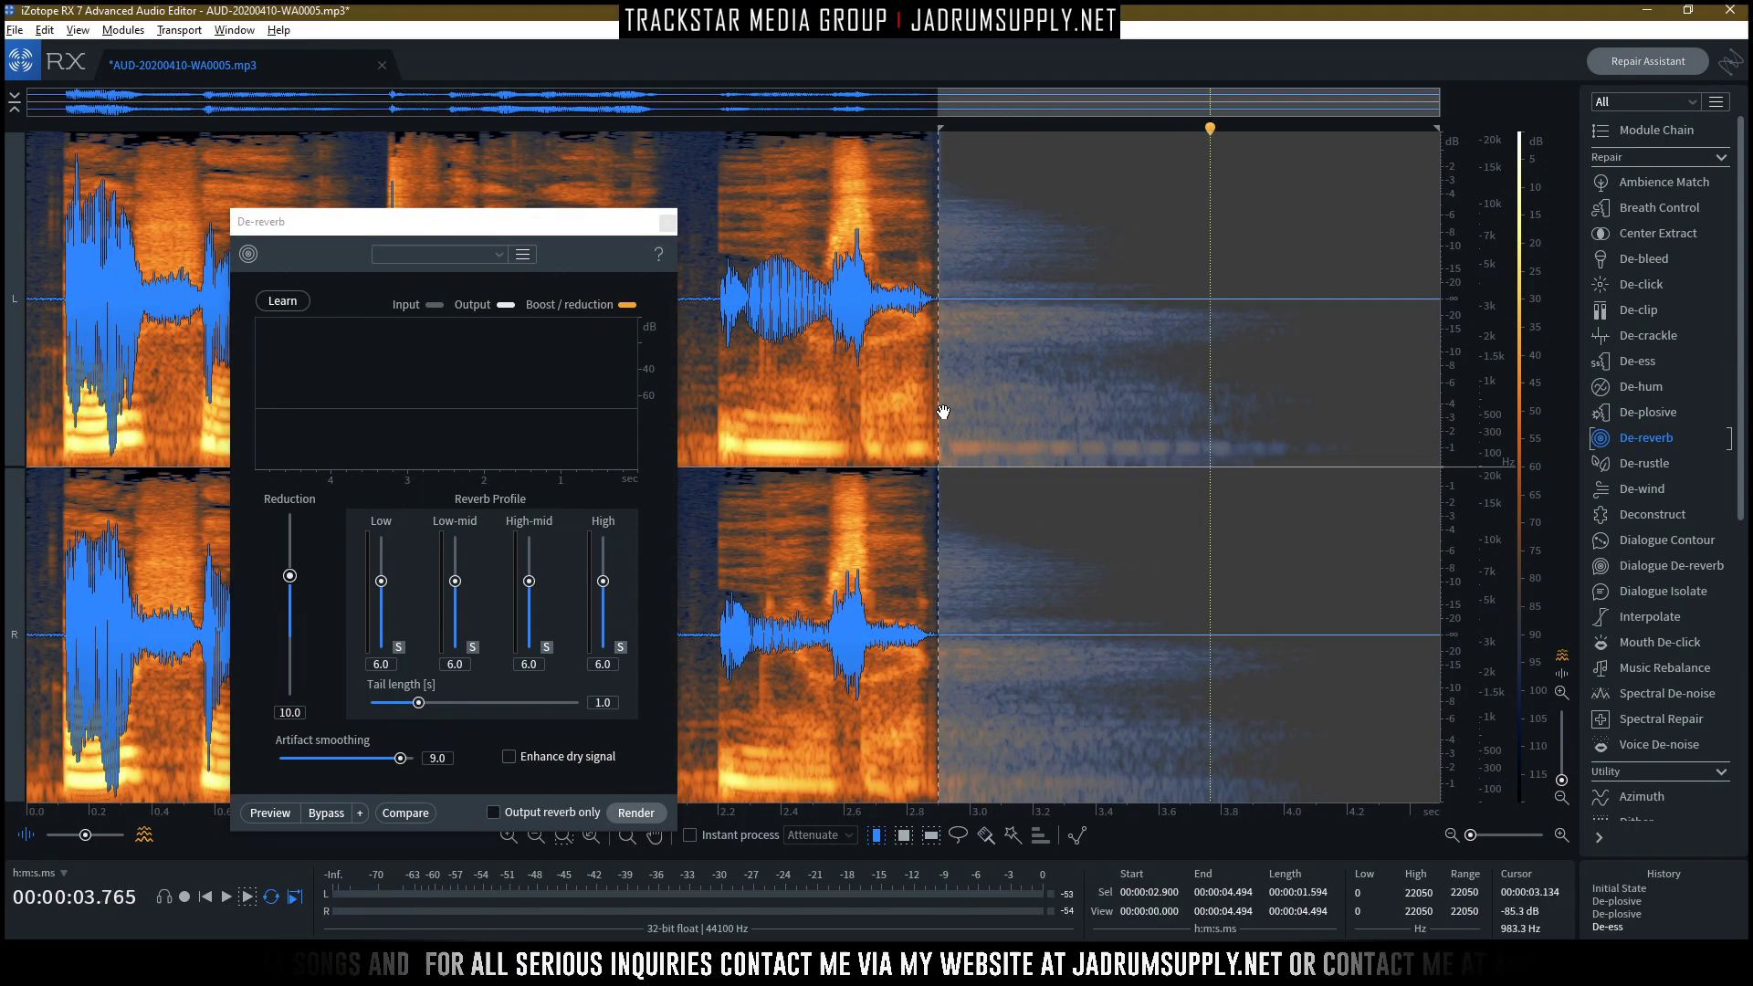
pyautogui.click(284, 301)
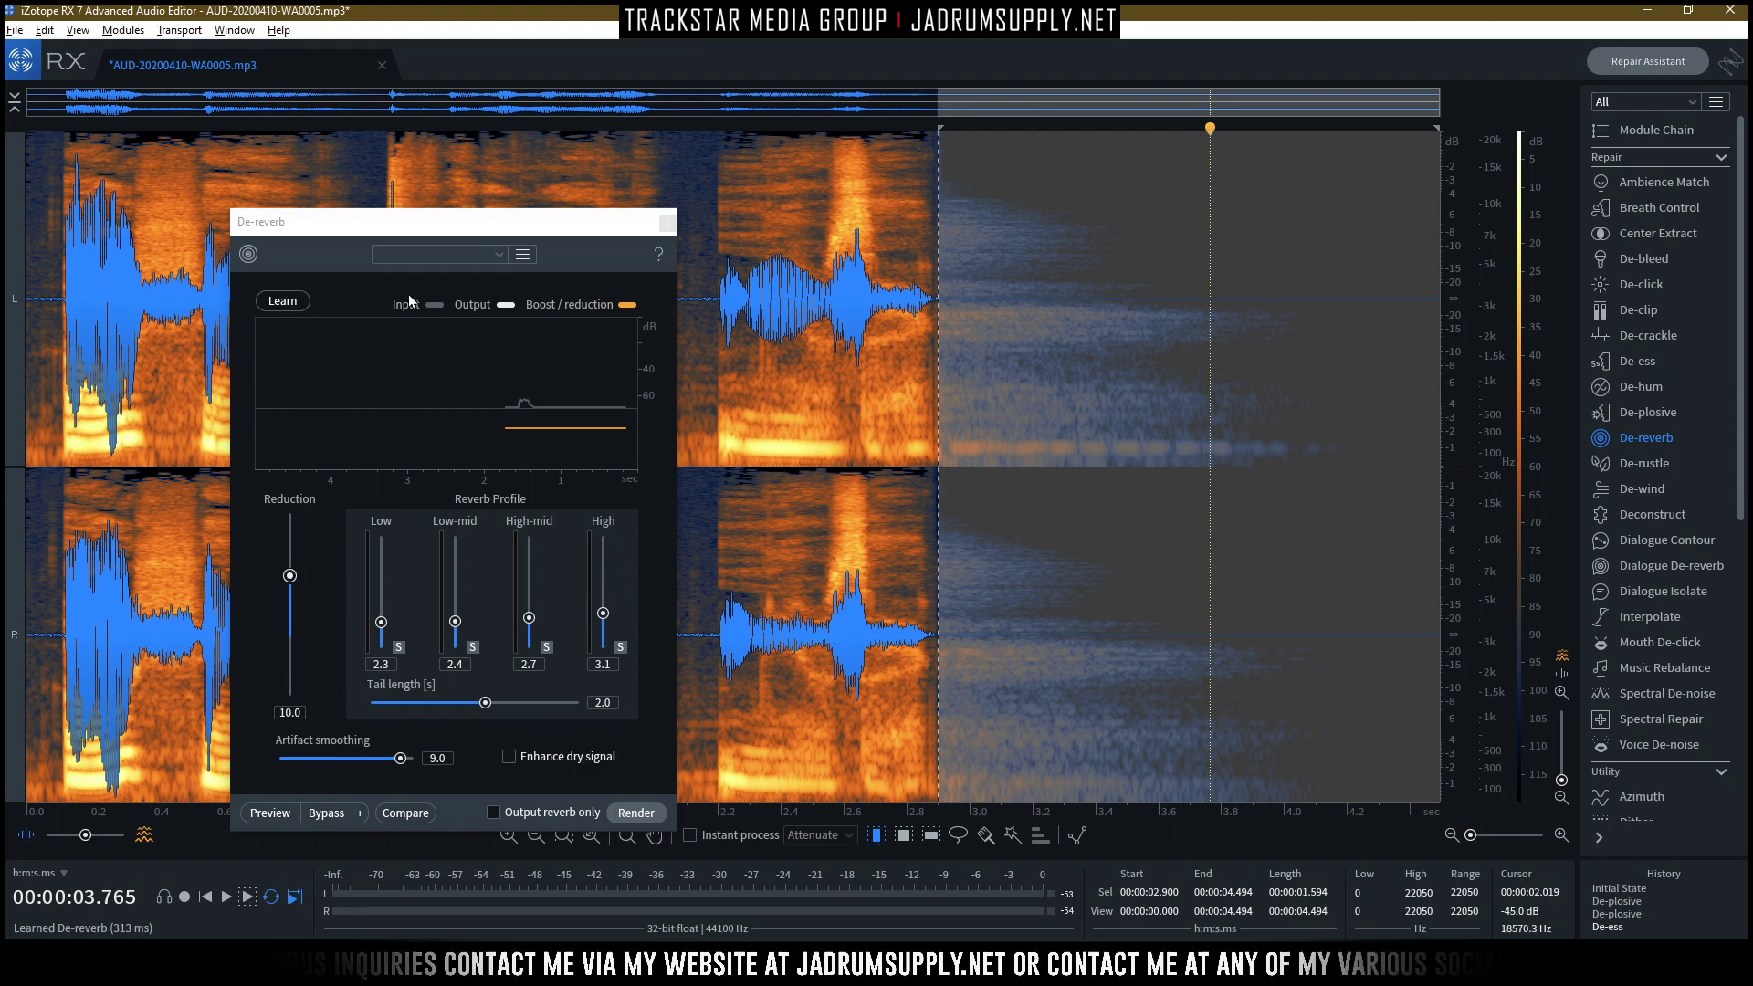
# Preview De-reverb on the selected tail, return to the start of the recording and preview from there.
pyautogui.moveTo(461, 231); pyautogui.dragTo(1162, 196)
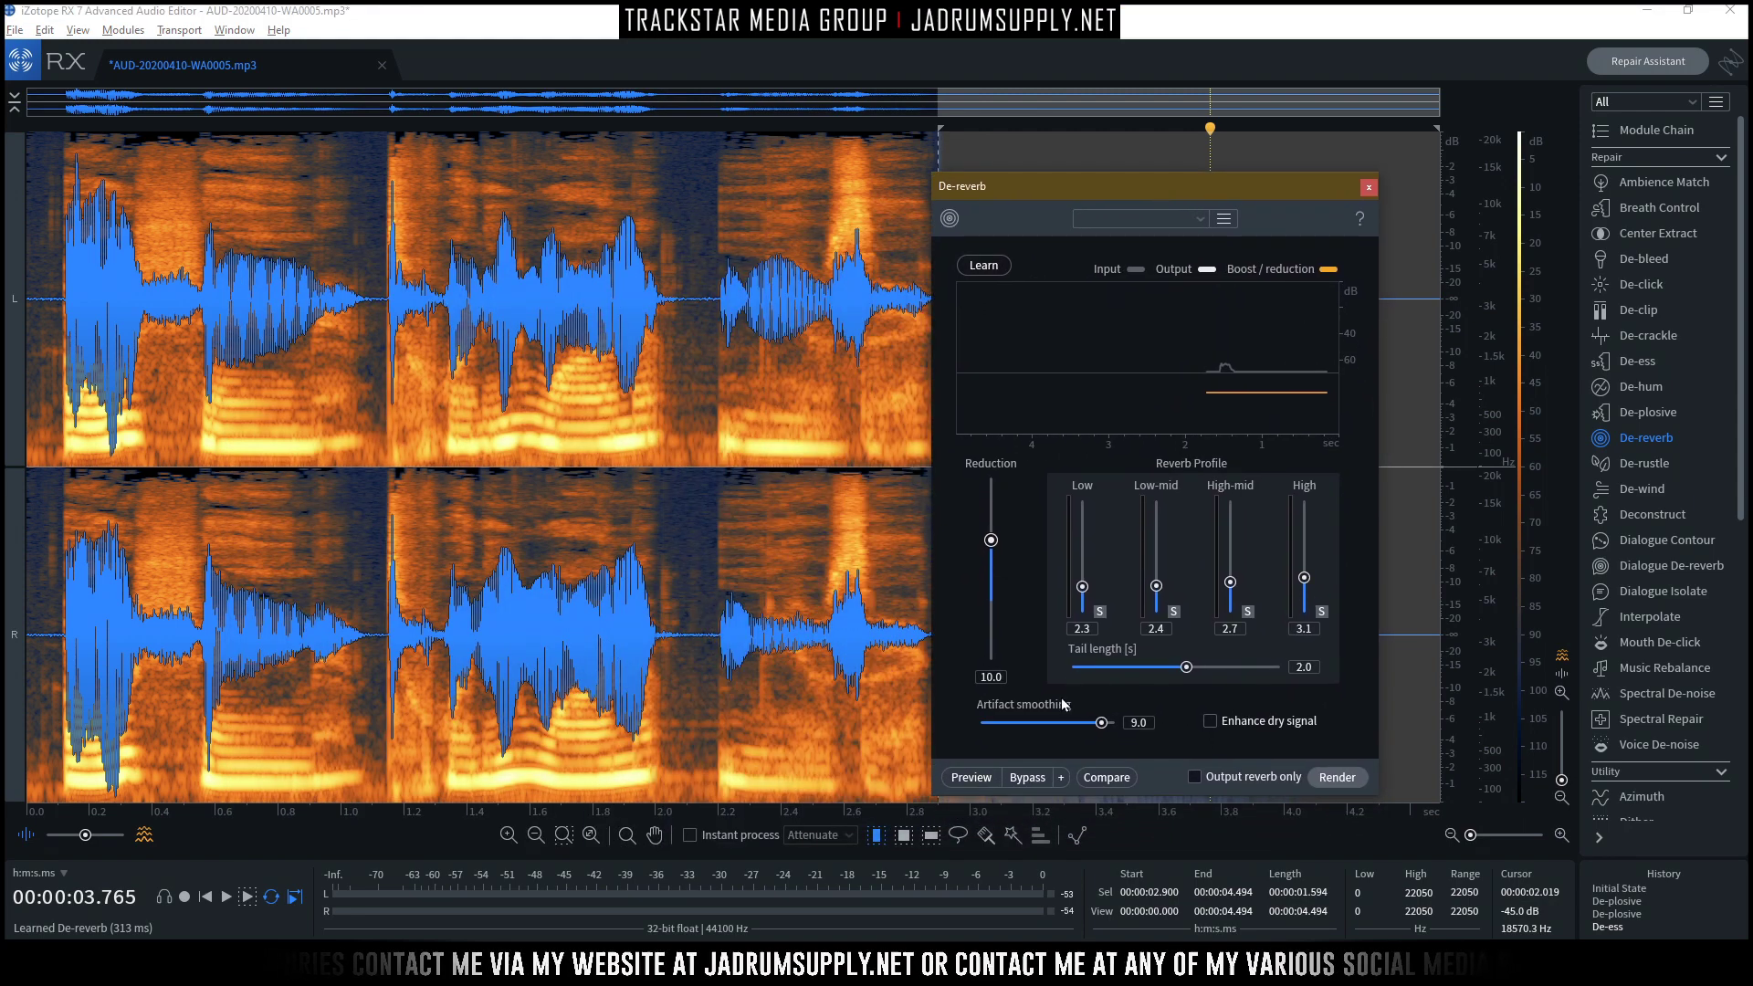
pyautogui.click(974, 782)
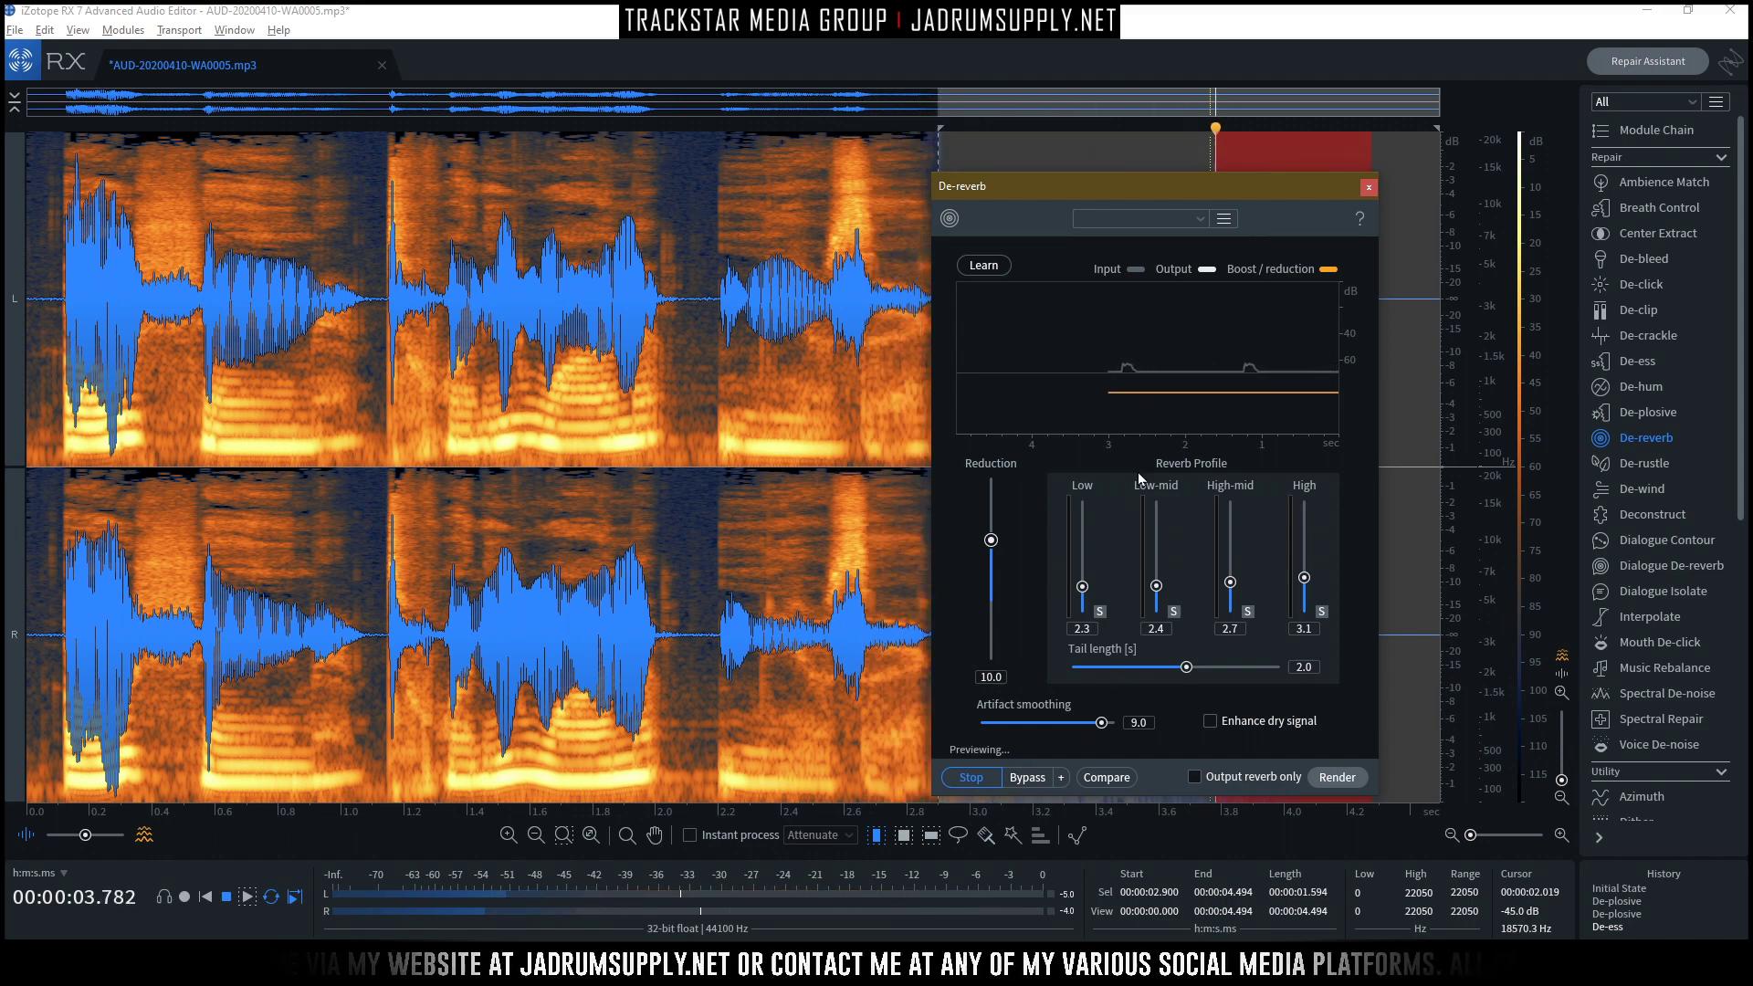
pyautogui.moveTo(1121, 188); pyautogui.dragTo(1134, 138)
pyautogui.press('space')
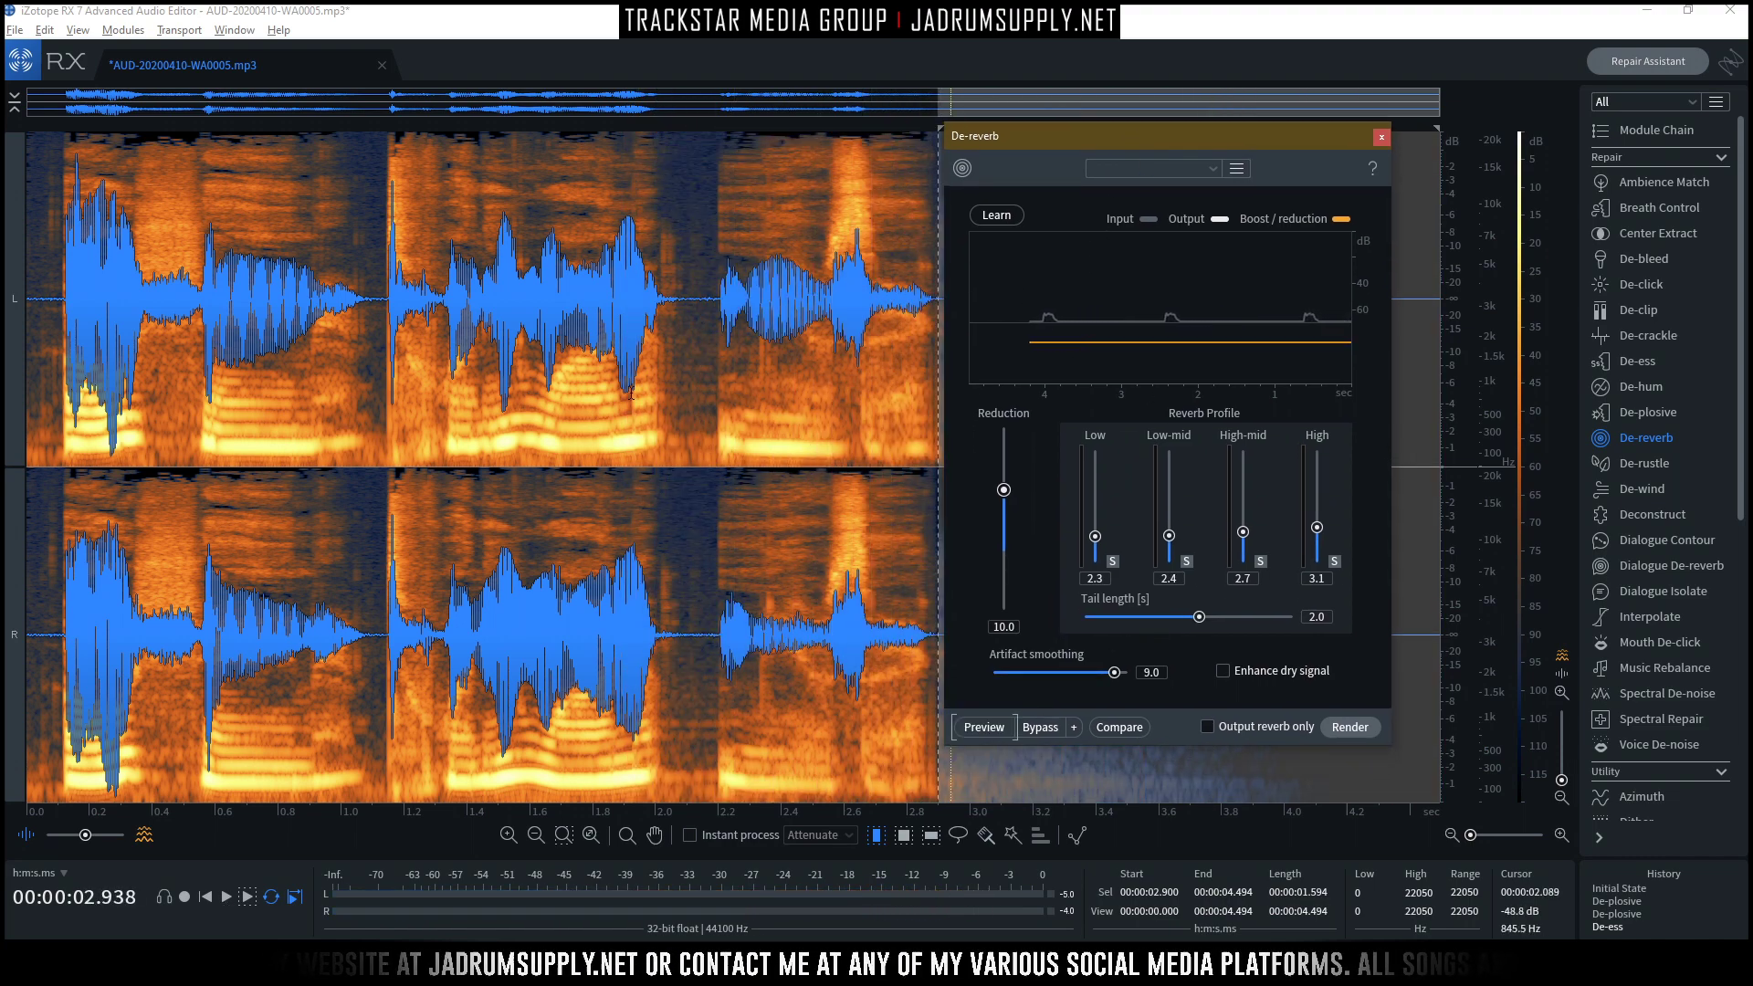
pyautogui.click(208, 898)
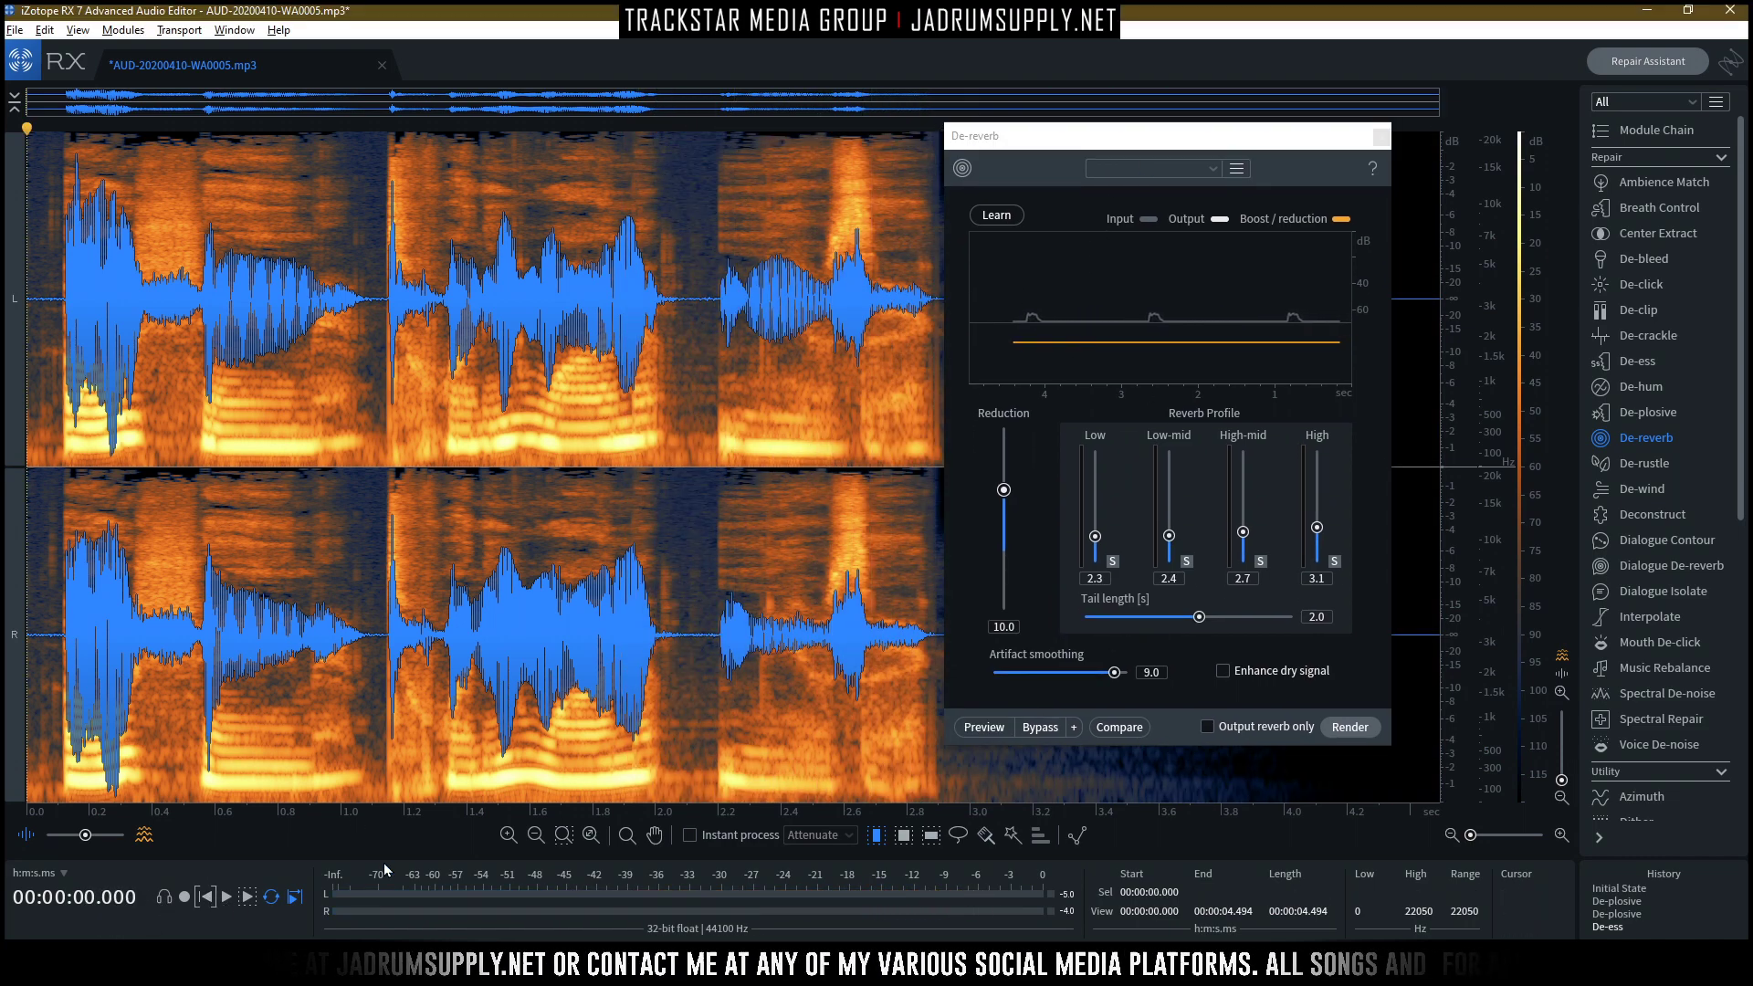
pyautogui.click(1010, 730)
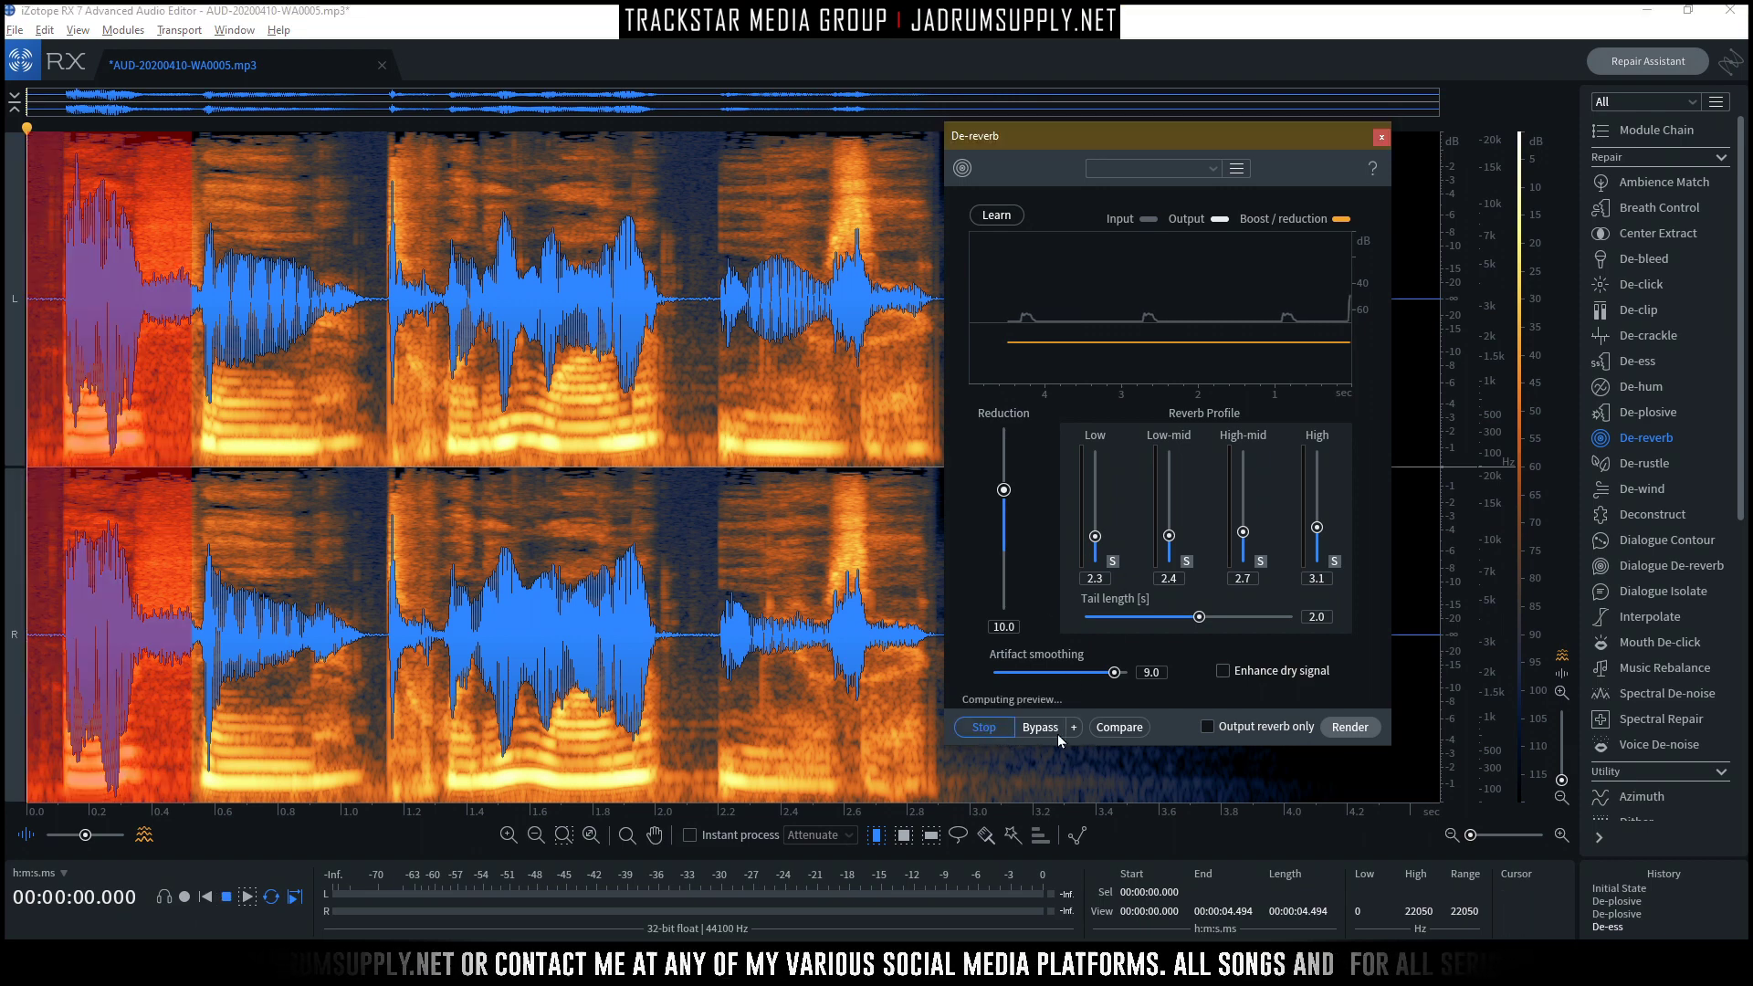
# Enable Enhance dry signal, set Artifact smoothing to 10.0, and try De-reverb Reduction at 15.2 before lowering it to 3.5.
pyautogui.click(1224, 674)
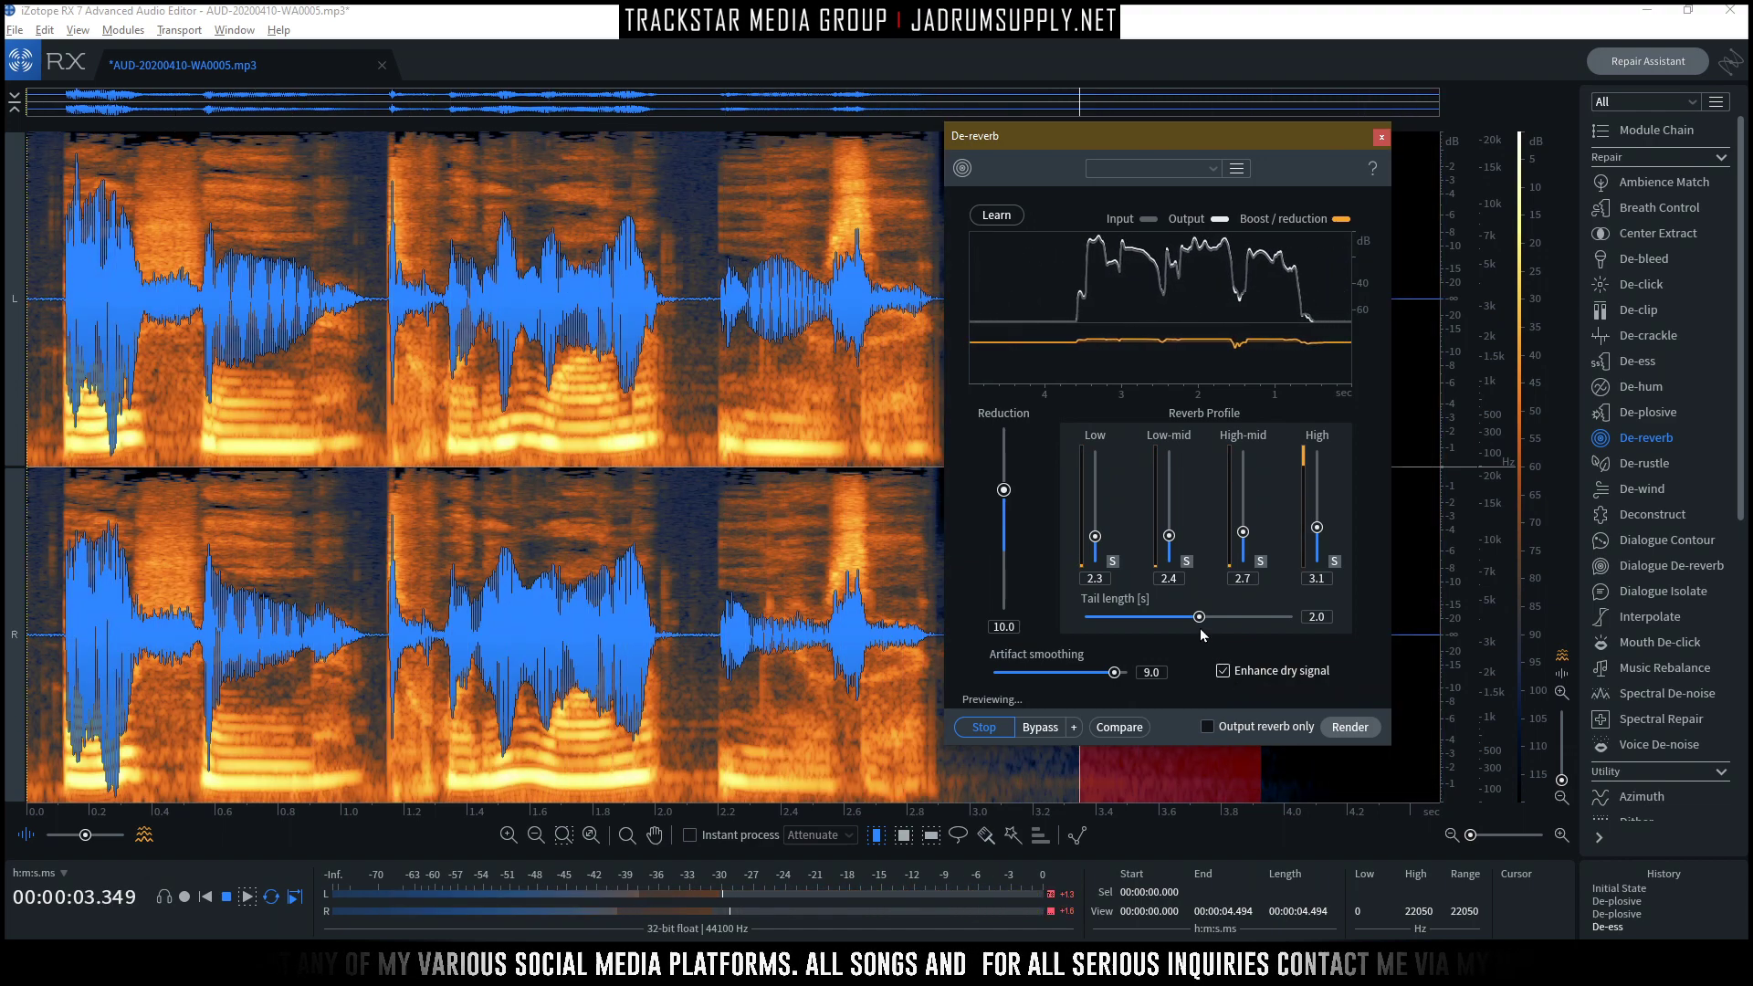
pyautogui.moveTo(1003, 489); pyautogui.dragTo(1003, 459)
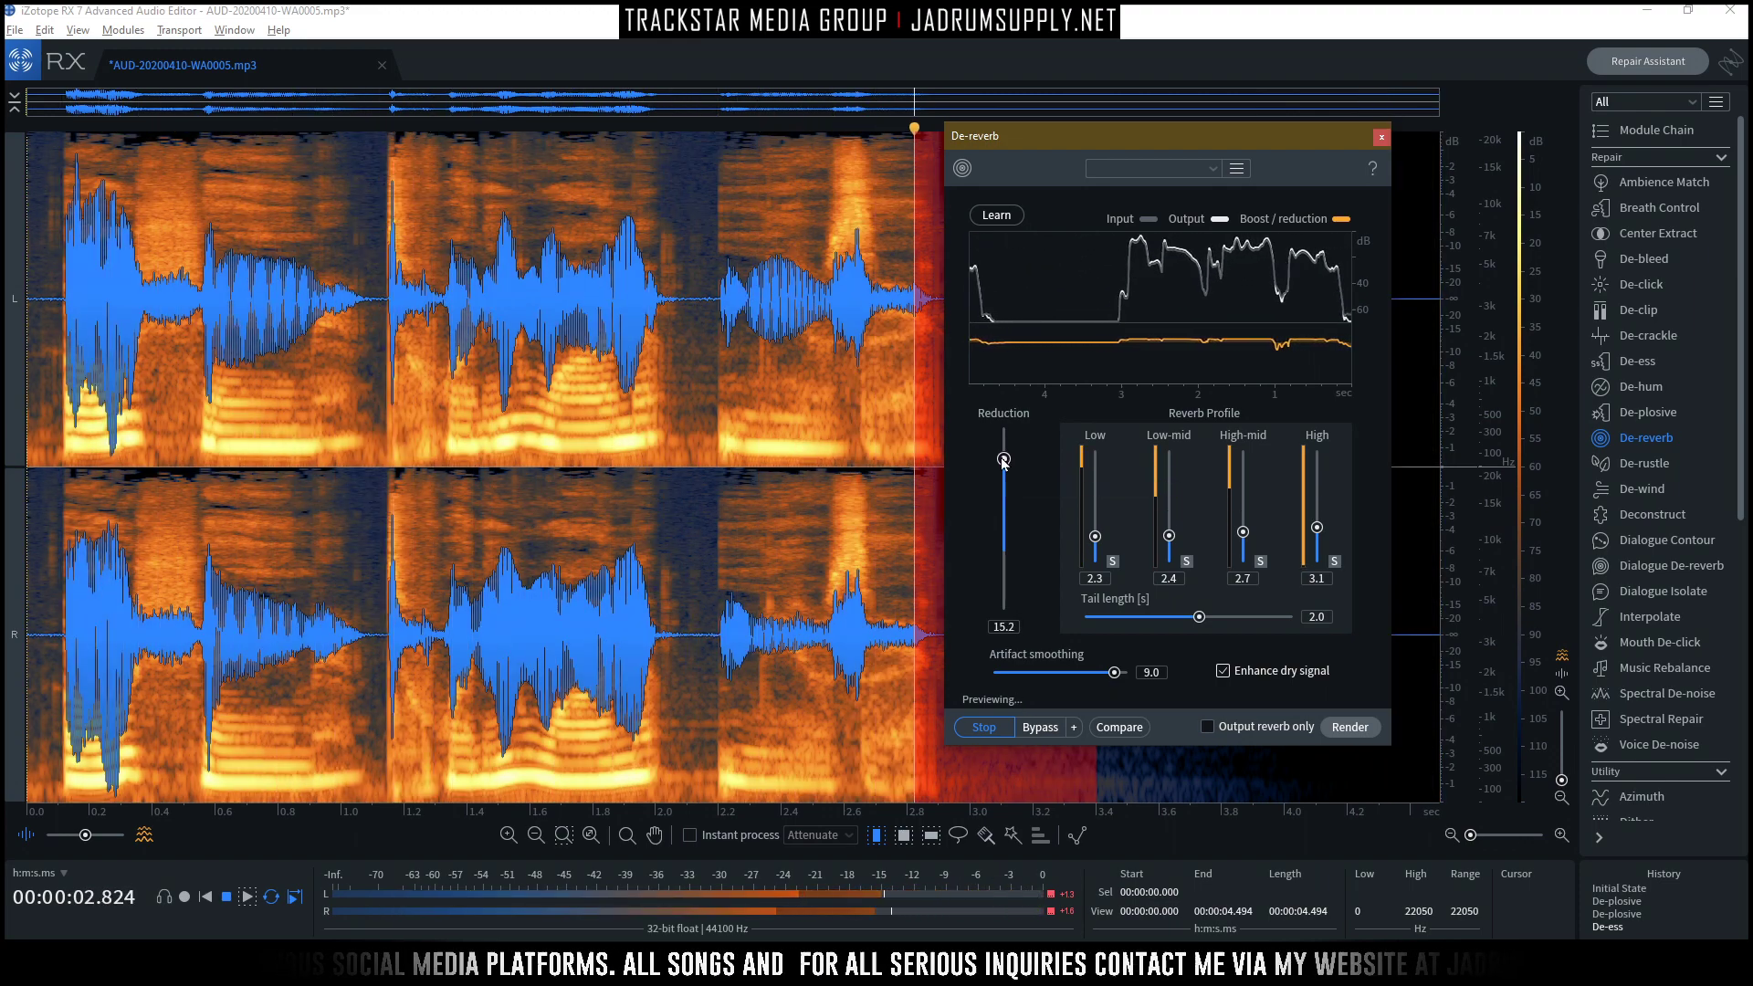
pyautogui.press('space')
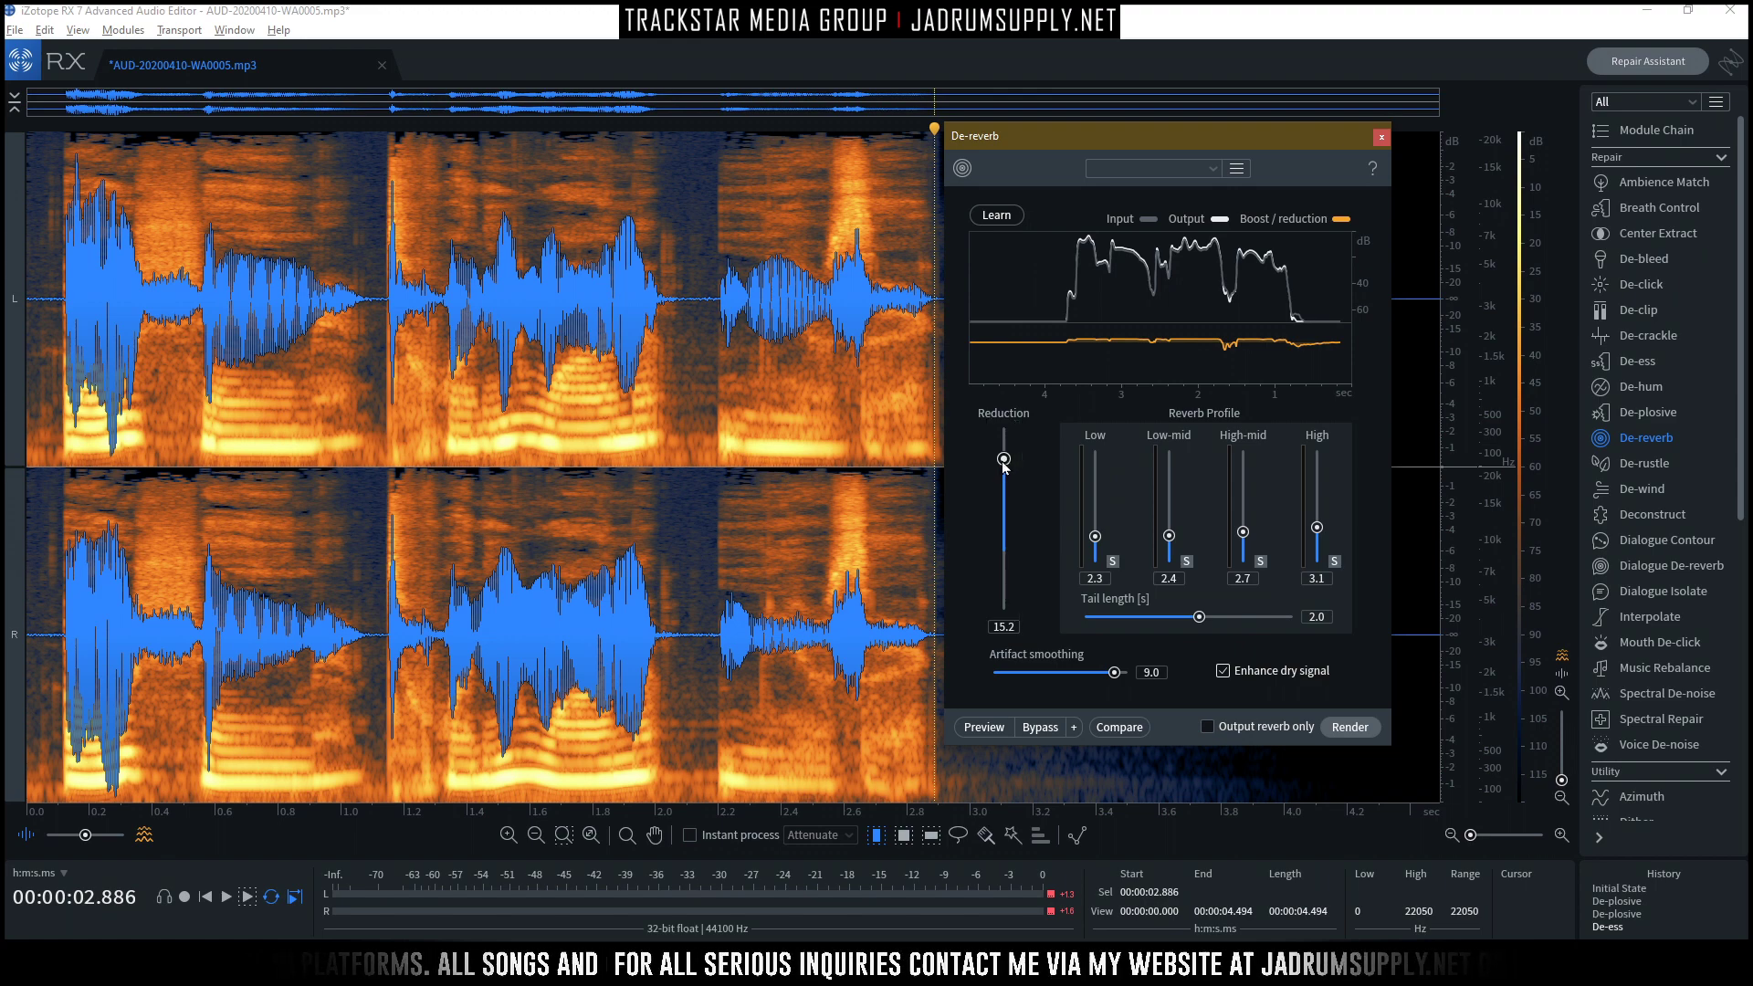
pyautogui.moveTo(1004, 469); pyautogui.dragTo(1004, 513)
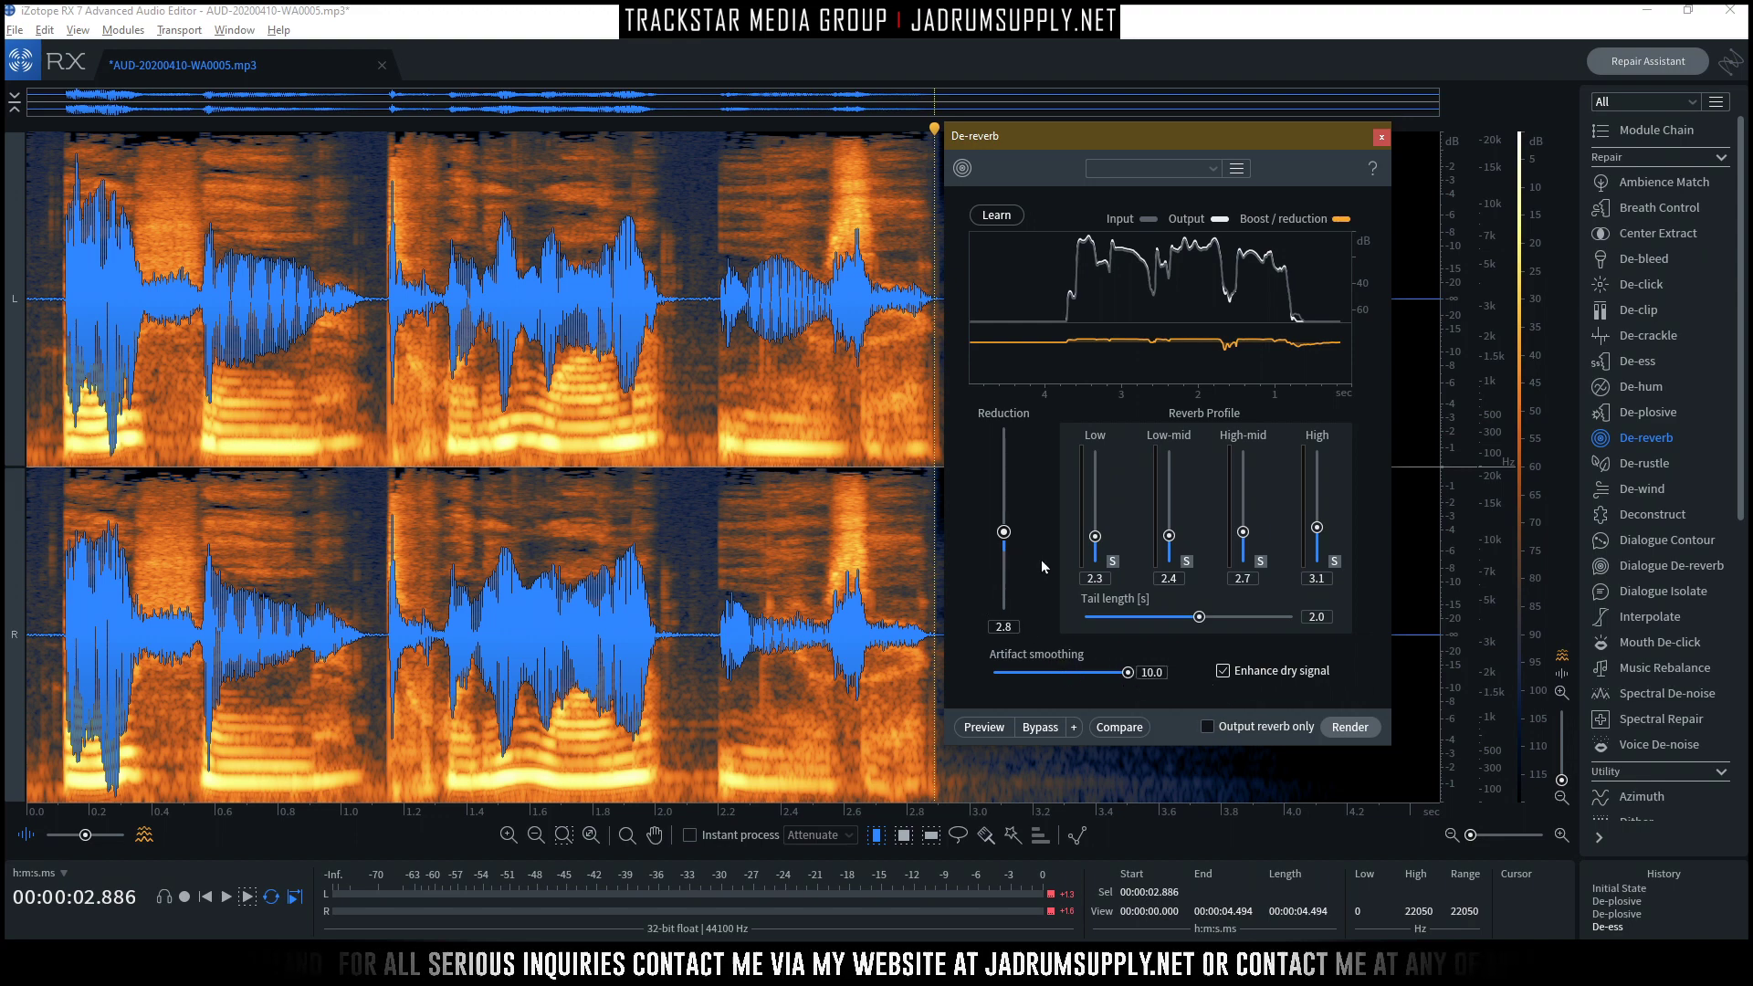
pyautogui.moveTo(1009, 545); pyautogui.dragTo(1004, 531)
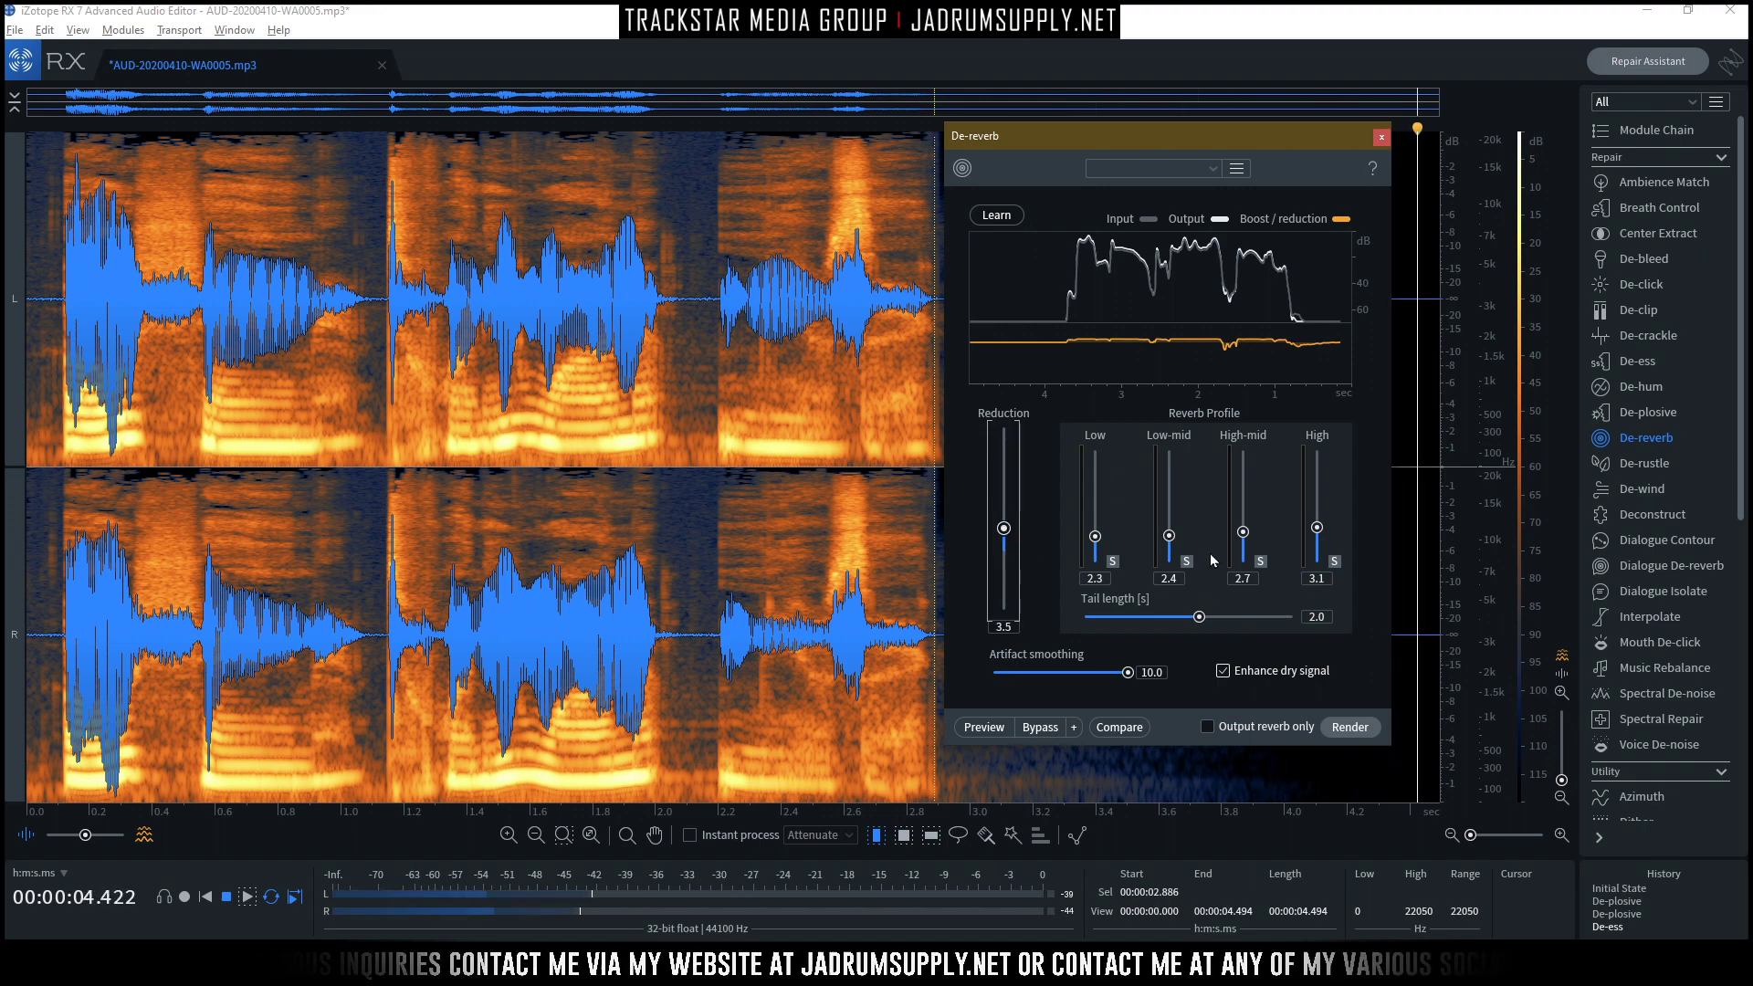
# Set the reverb profile to Low 1.7, Low-mid 3.9, High-mid 5.9 and High 8.0, then preview while adjusting Reduction to 4.8.
pyautogui.moveTo(1311, 534); pyautogui.dragTo(1319, 468)
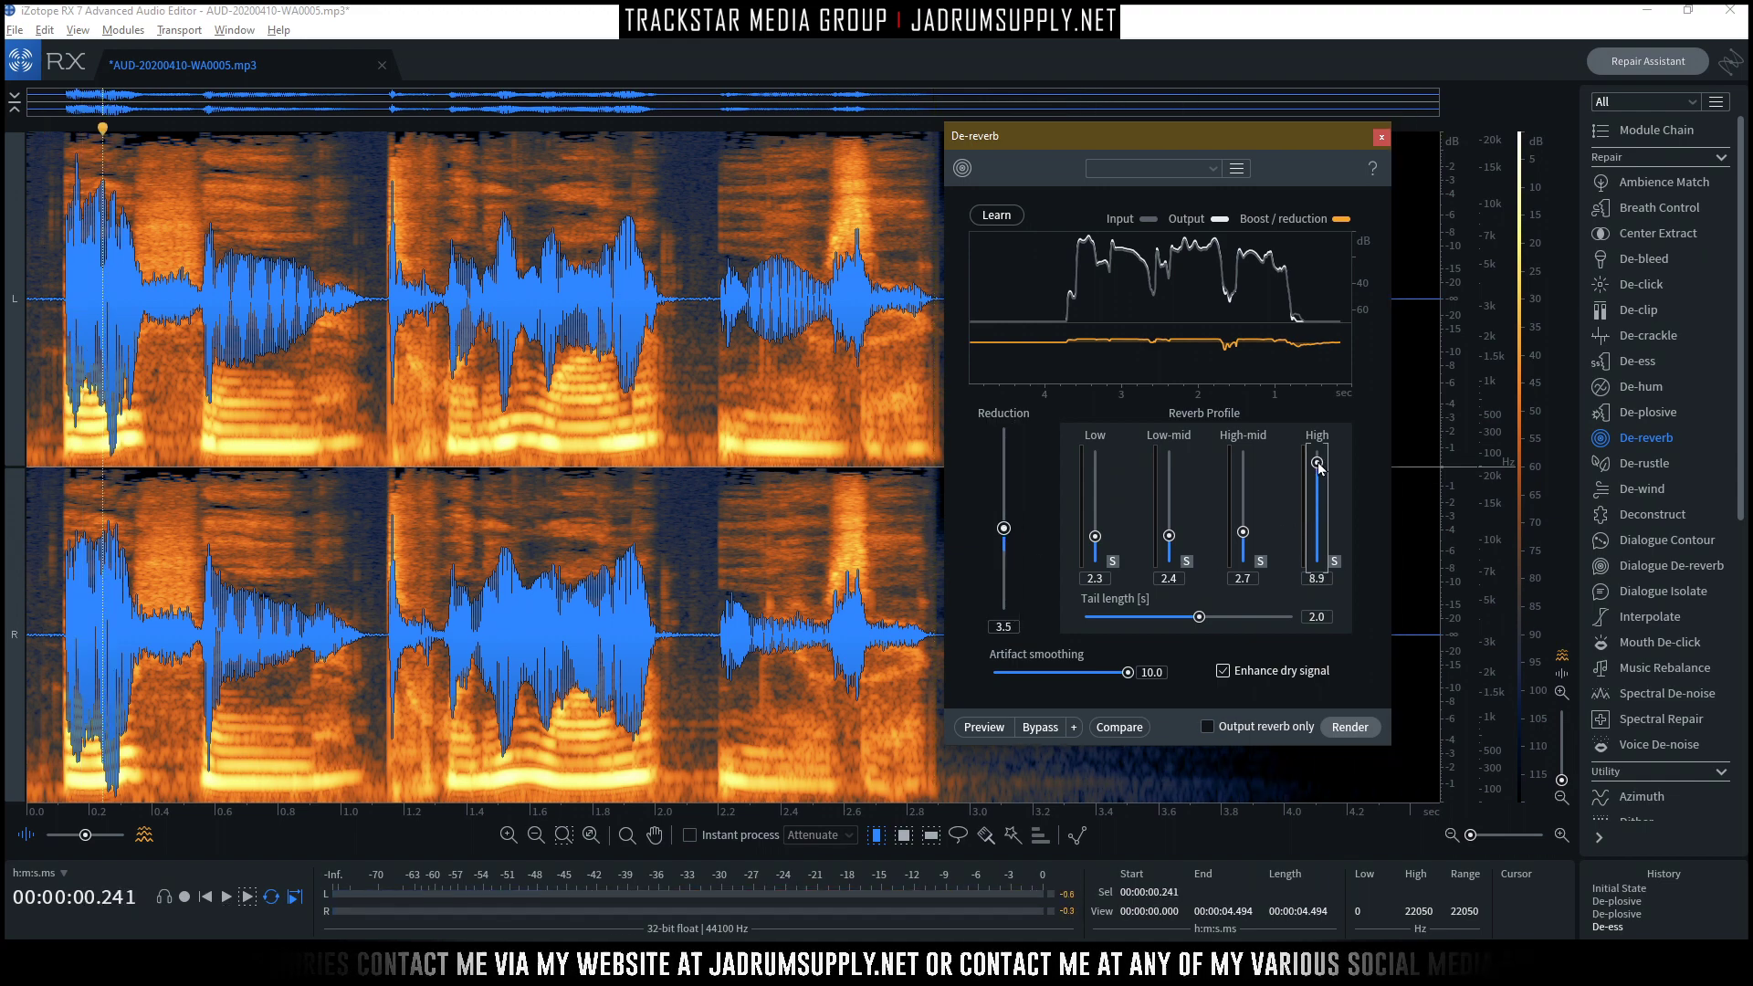
pyautogui.moveTo(1243, 532)
pyautogui.mouseDown()
pyautogui.moveTo(1242, 452)
pyautogui.moveTo(1244, 507)
pyautogui.mouseUp()
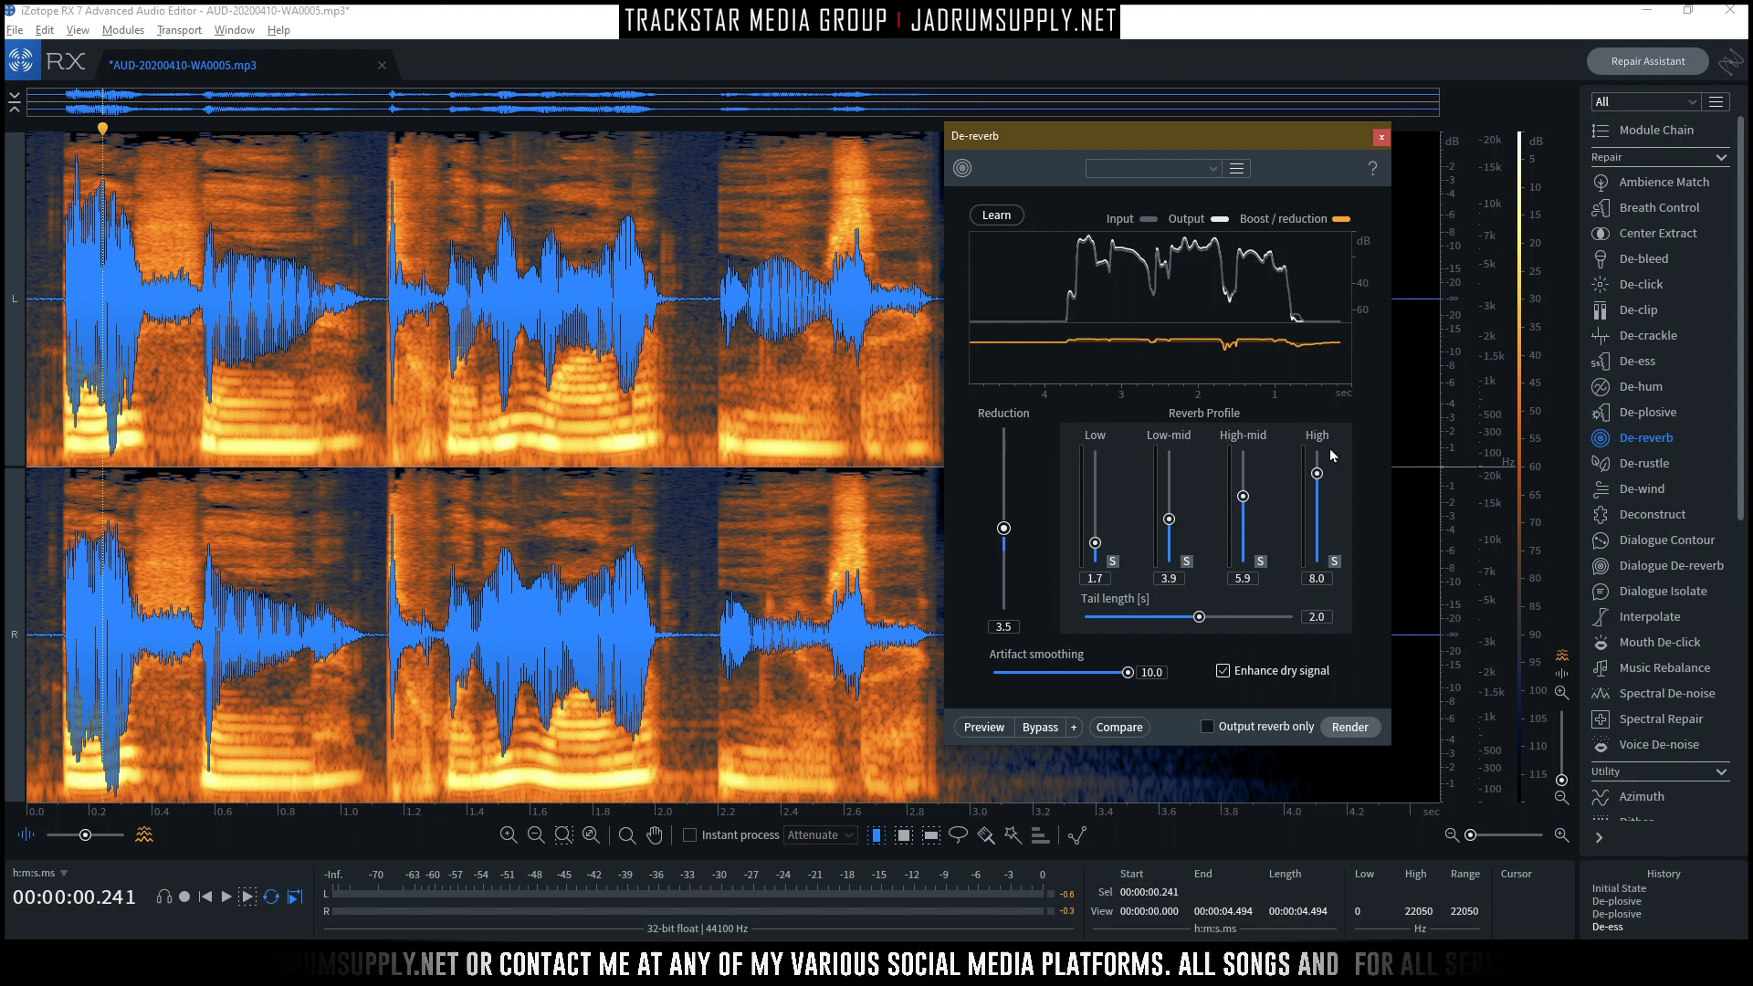
pyautogui.press('space')
pyautogui.moveTo(1003, 528); pyautogui.dragTo(1005, 513)
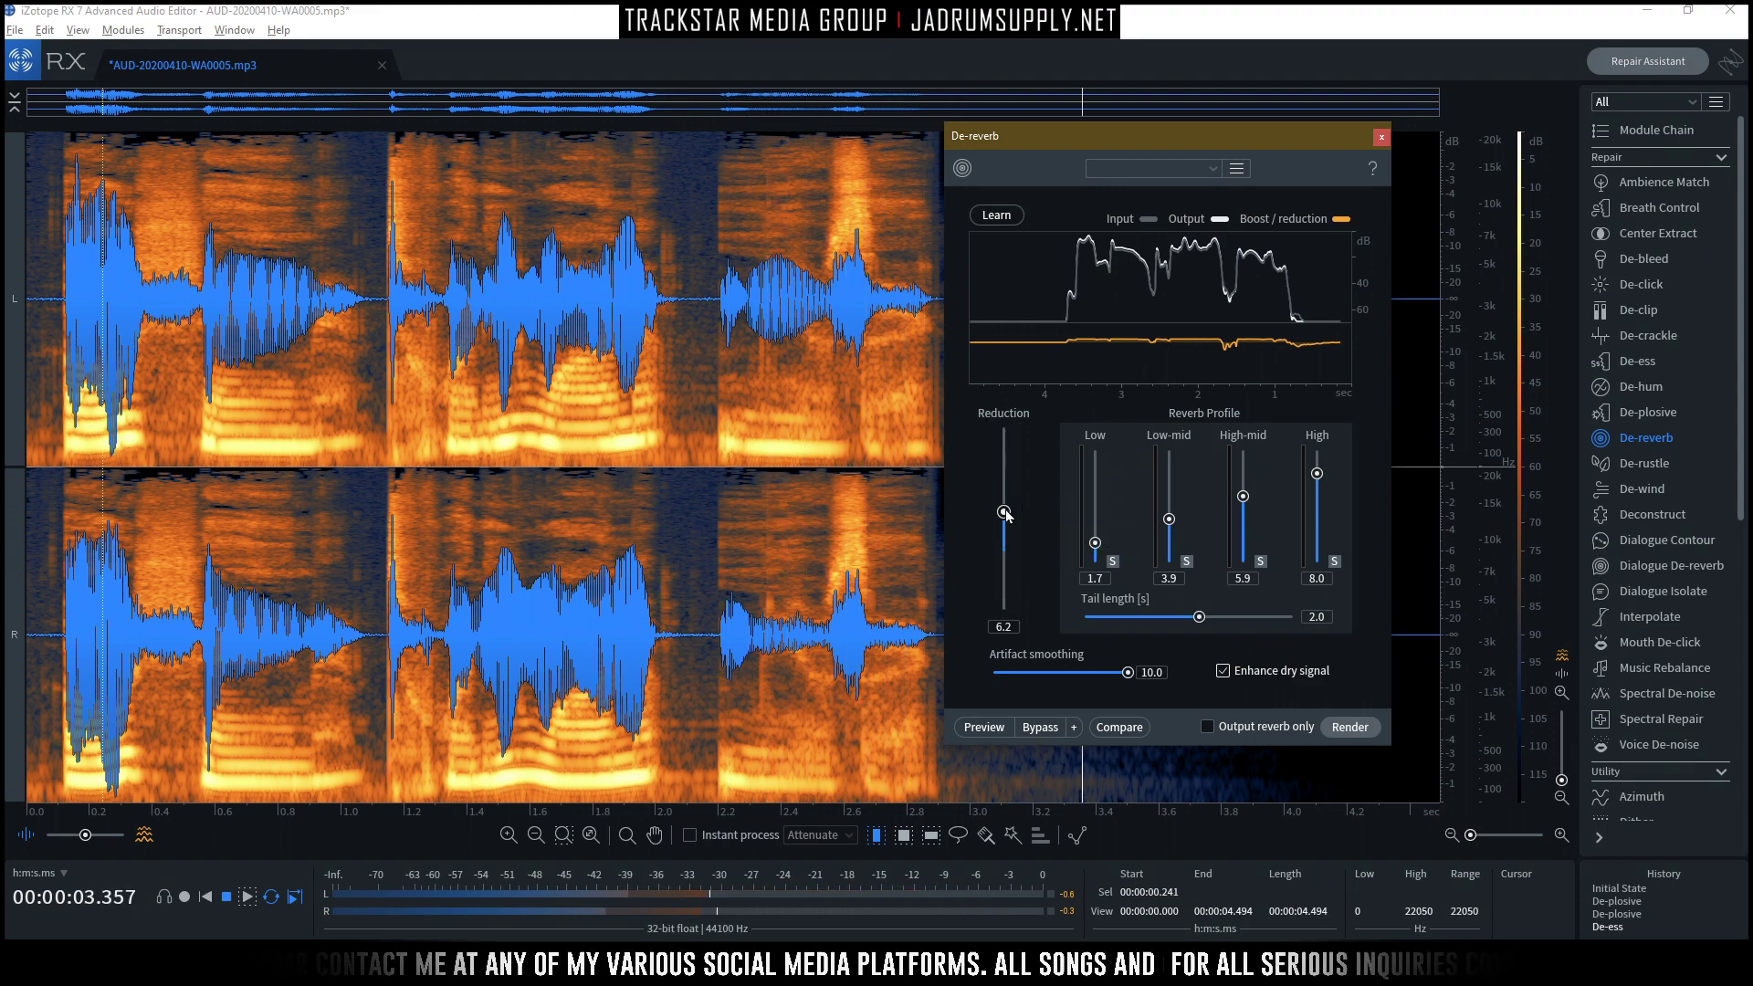
pyautogui.click(984, 727)
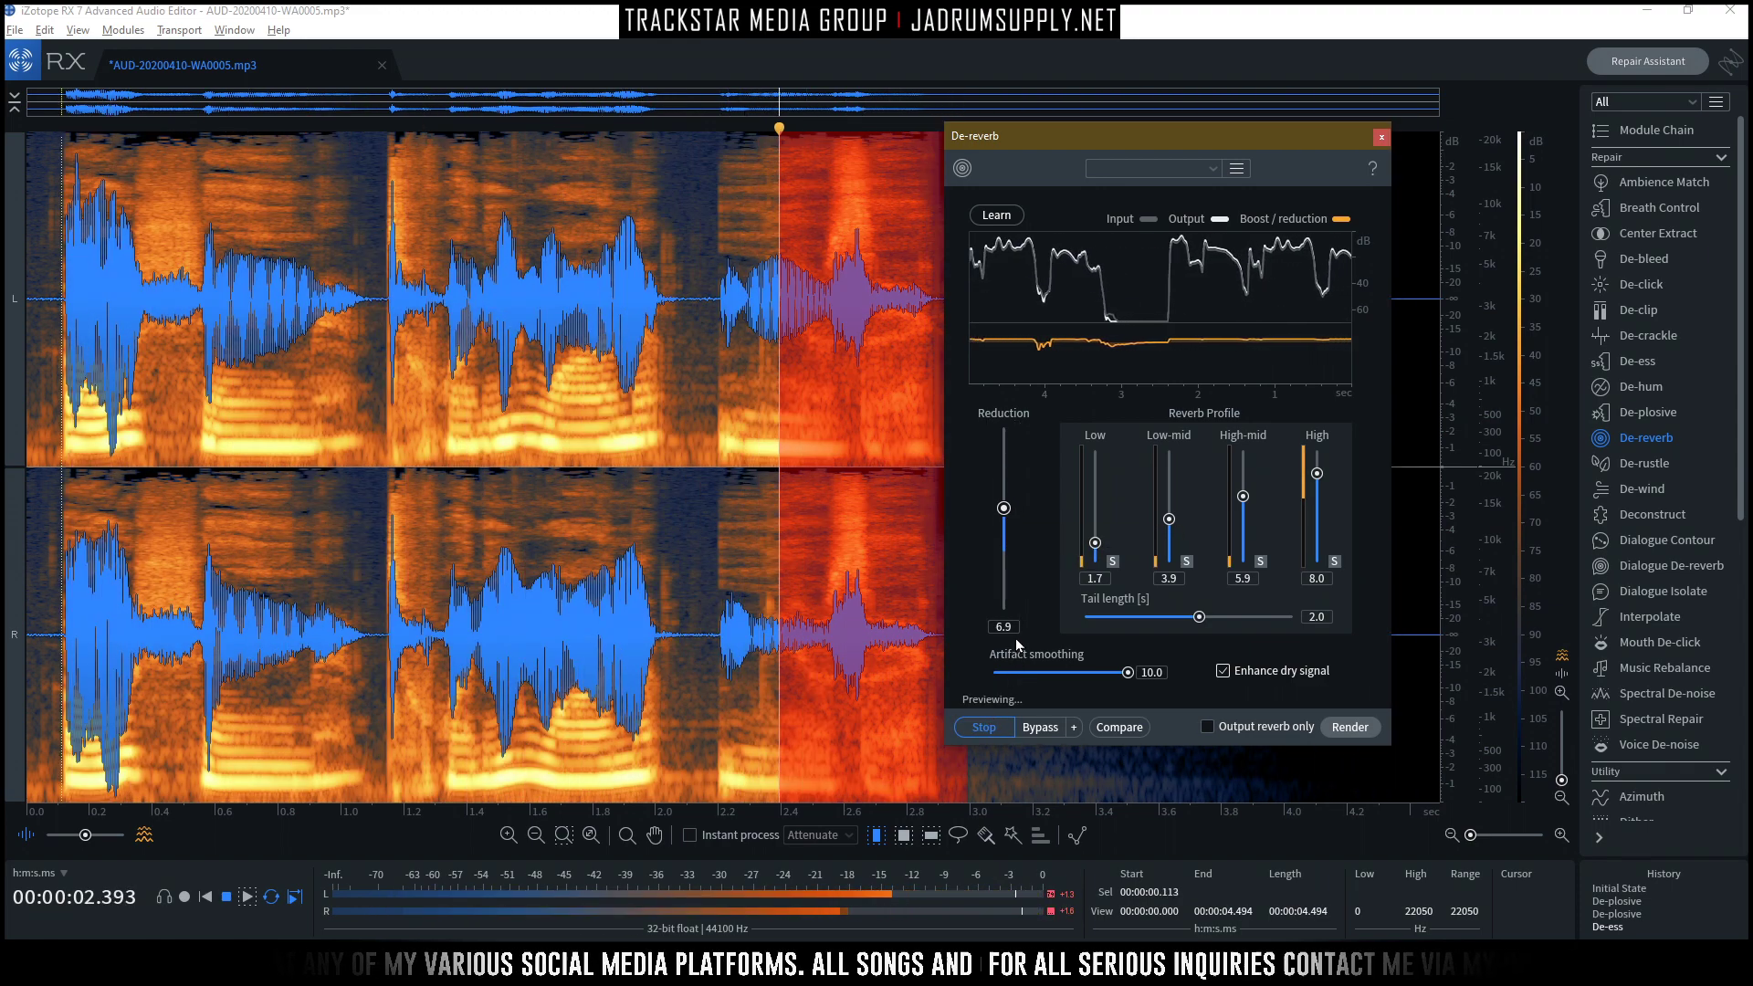
pyautogui.moveTo(1003, 508)
pyautogui.mouseDown()
pyautogui.moveTo(1006, 433)
pyautogui.moveTo(1003, 518)
pyautogui.mouseUp()
pyautogui.press('space')
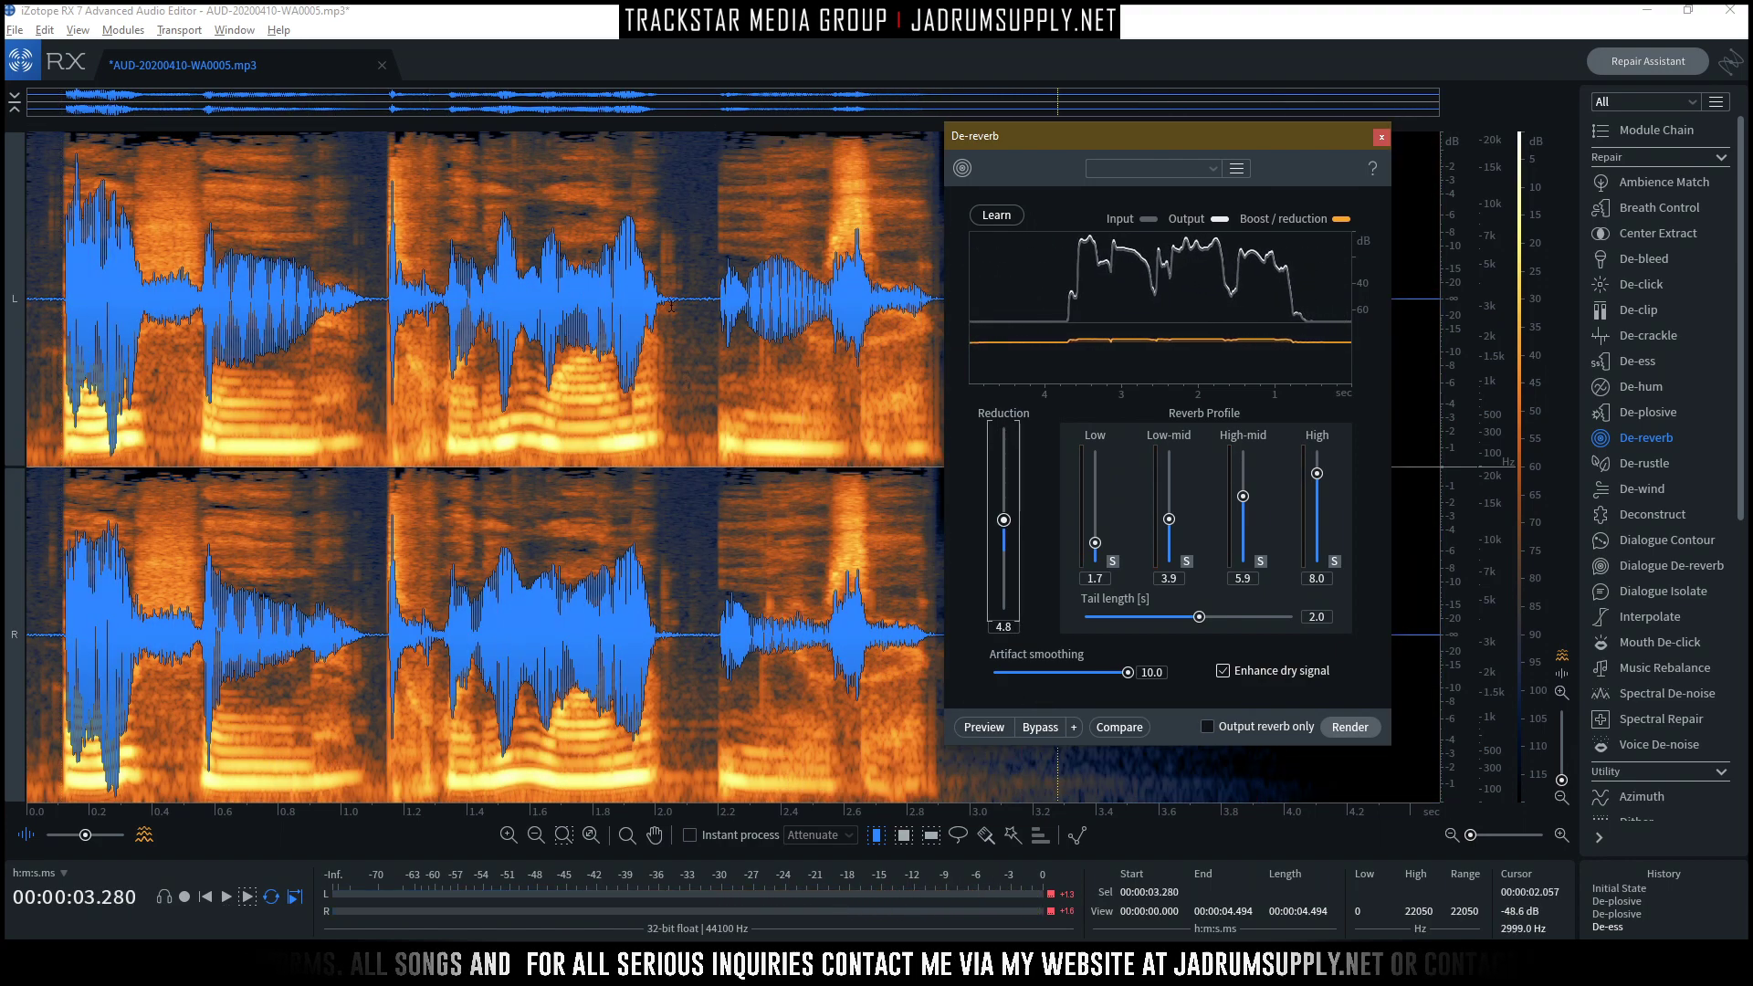
# Select the quiet gap from 2.026 s to 2.200 s, play it and have De-reverb learn its profile.
pyautogui.moveTo(664, 294); pyautogui.dragTo(714, 330)
pyautogui.click(999, 216)
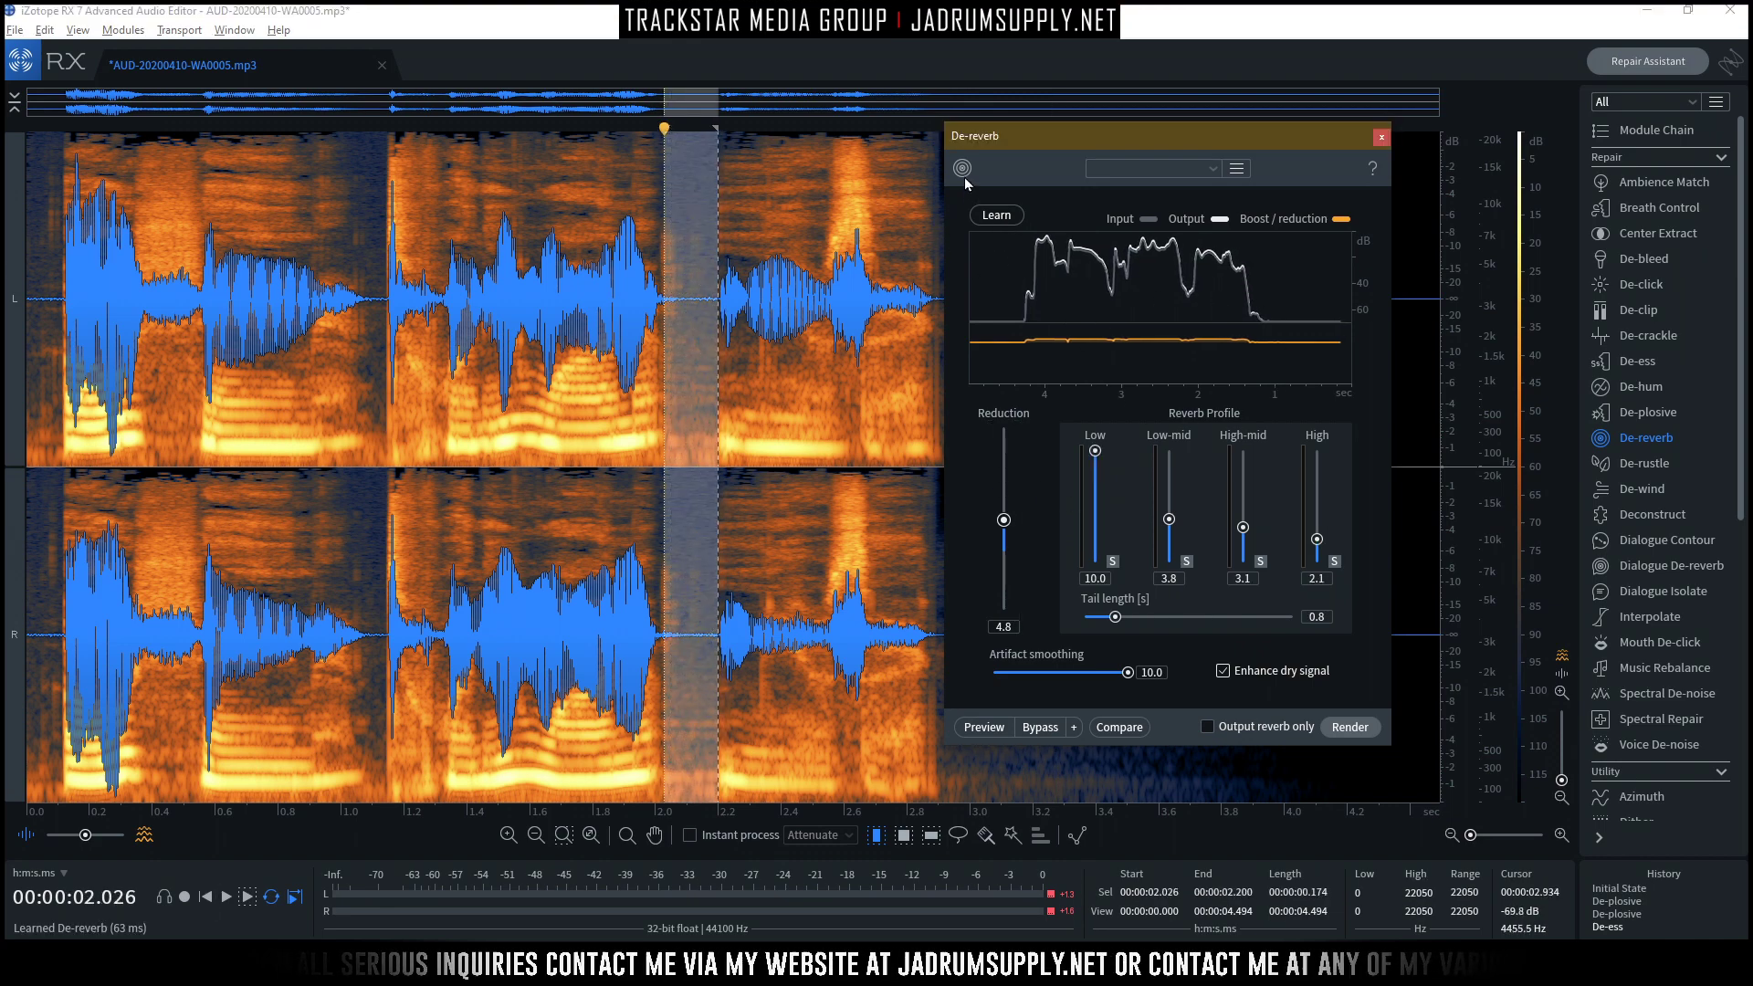
pyautogui.press('space')
pyautogui.press('space')
pyautogui.click(999, 217)
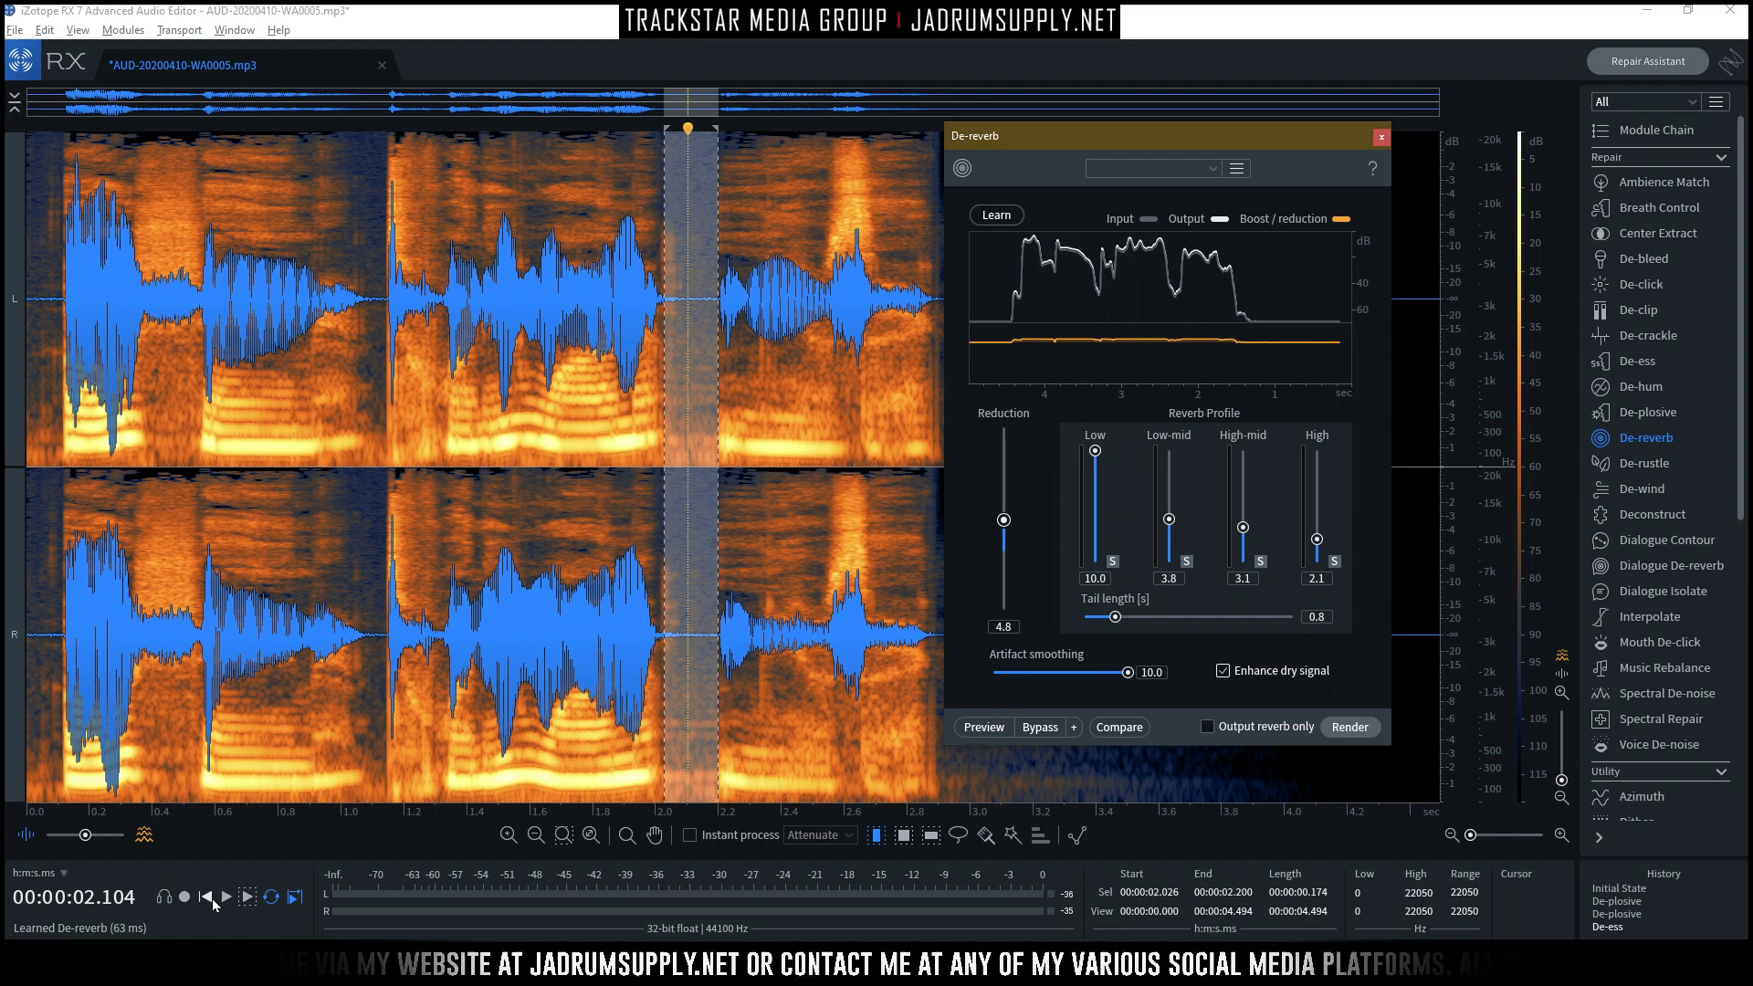
# Preview De-reverb from the start of the recording, set Tail length to 4.0 s and briefly audition only the reverb output.
pyautogui.click(211, 898)
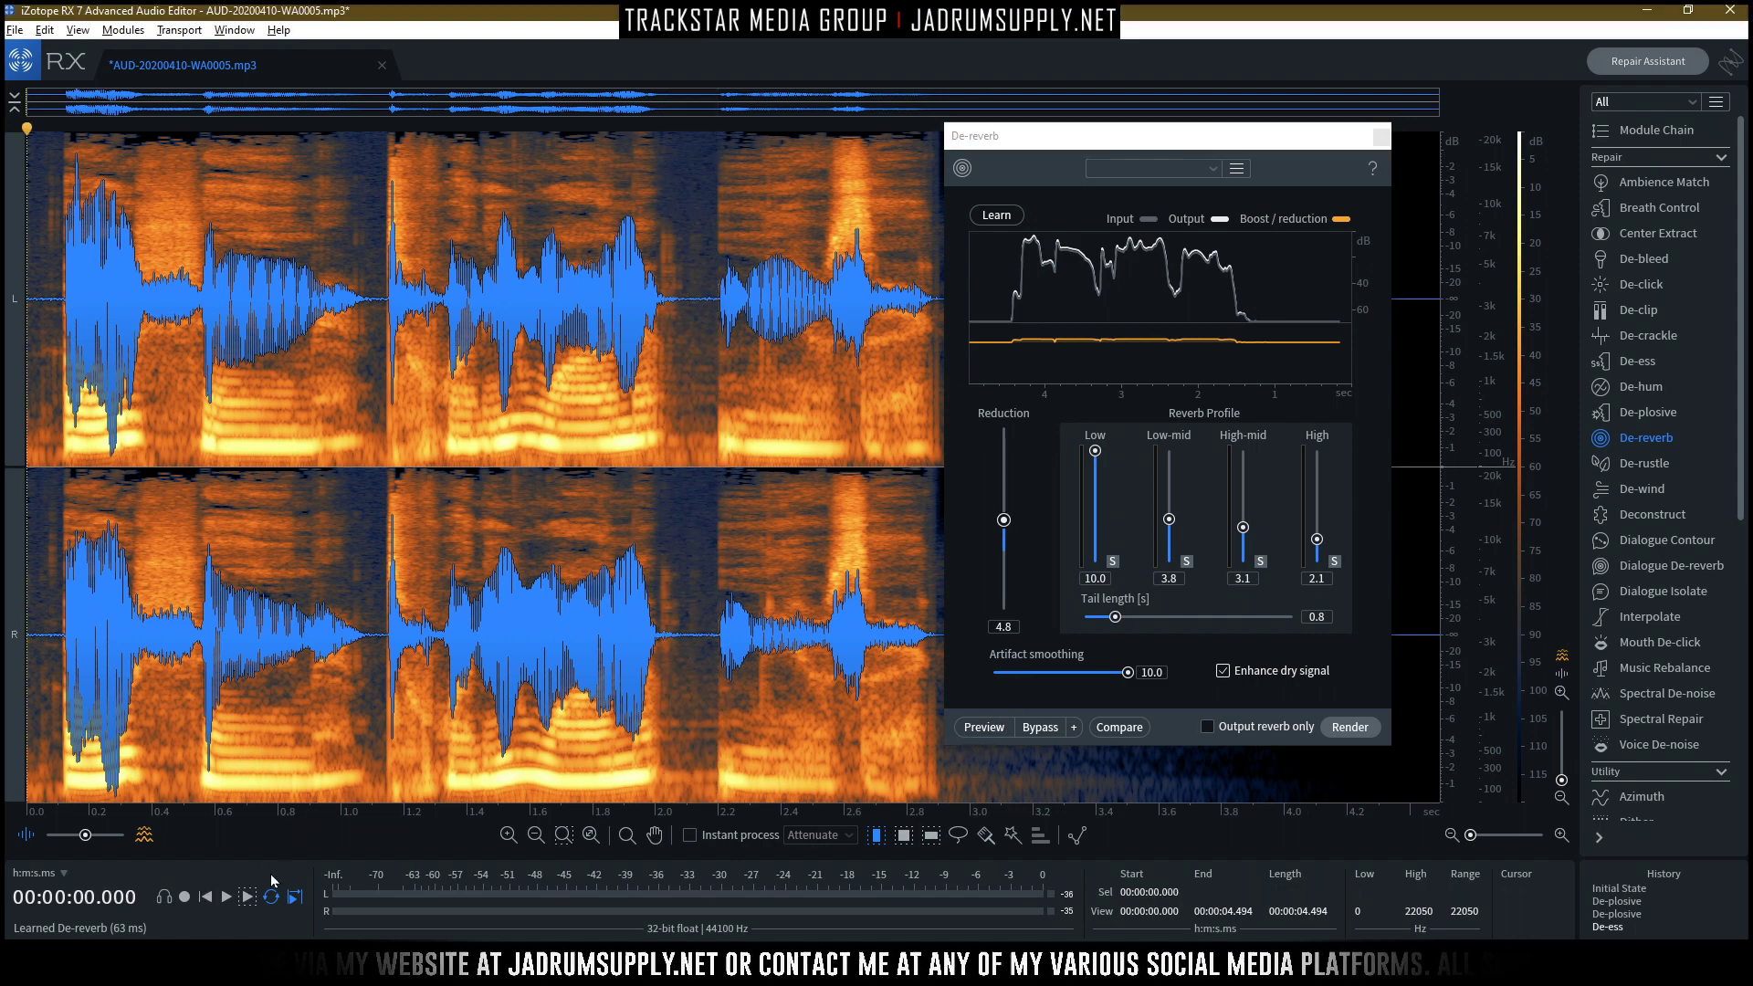
pyautogui.click(984, 726)
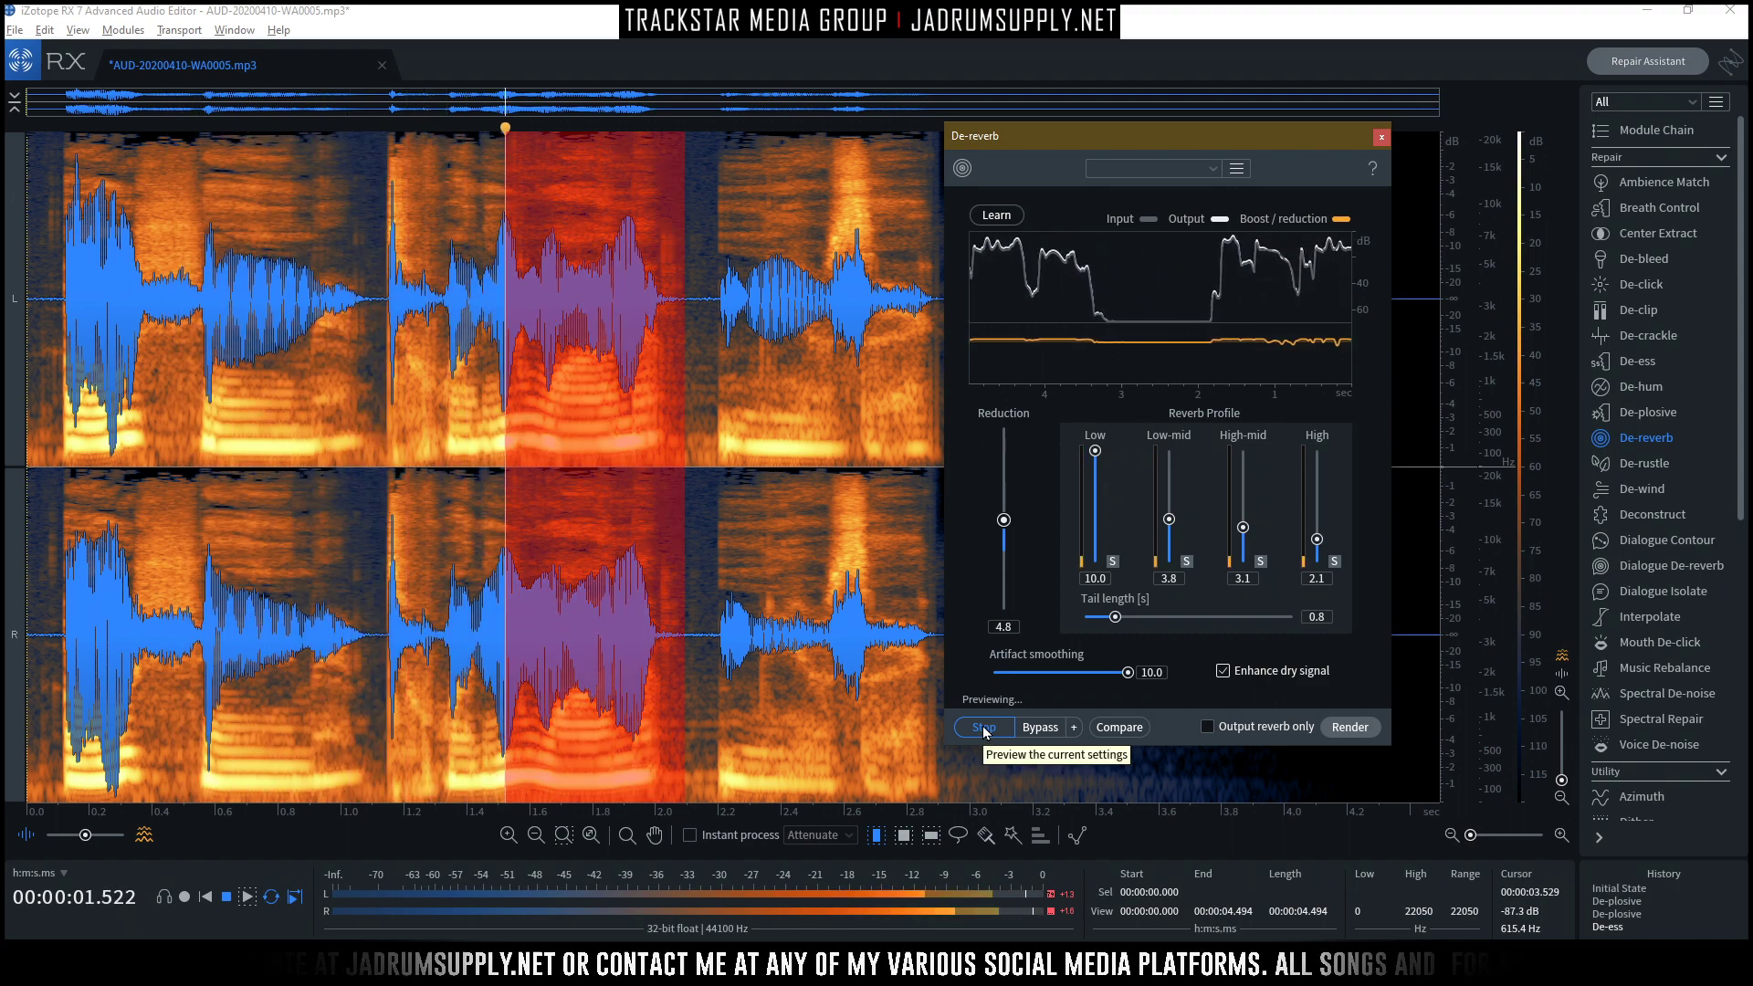
pyautogui.click(1206, 727)
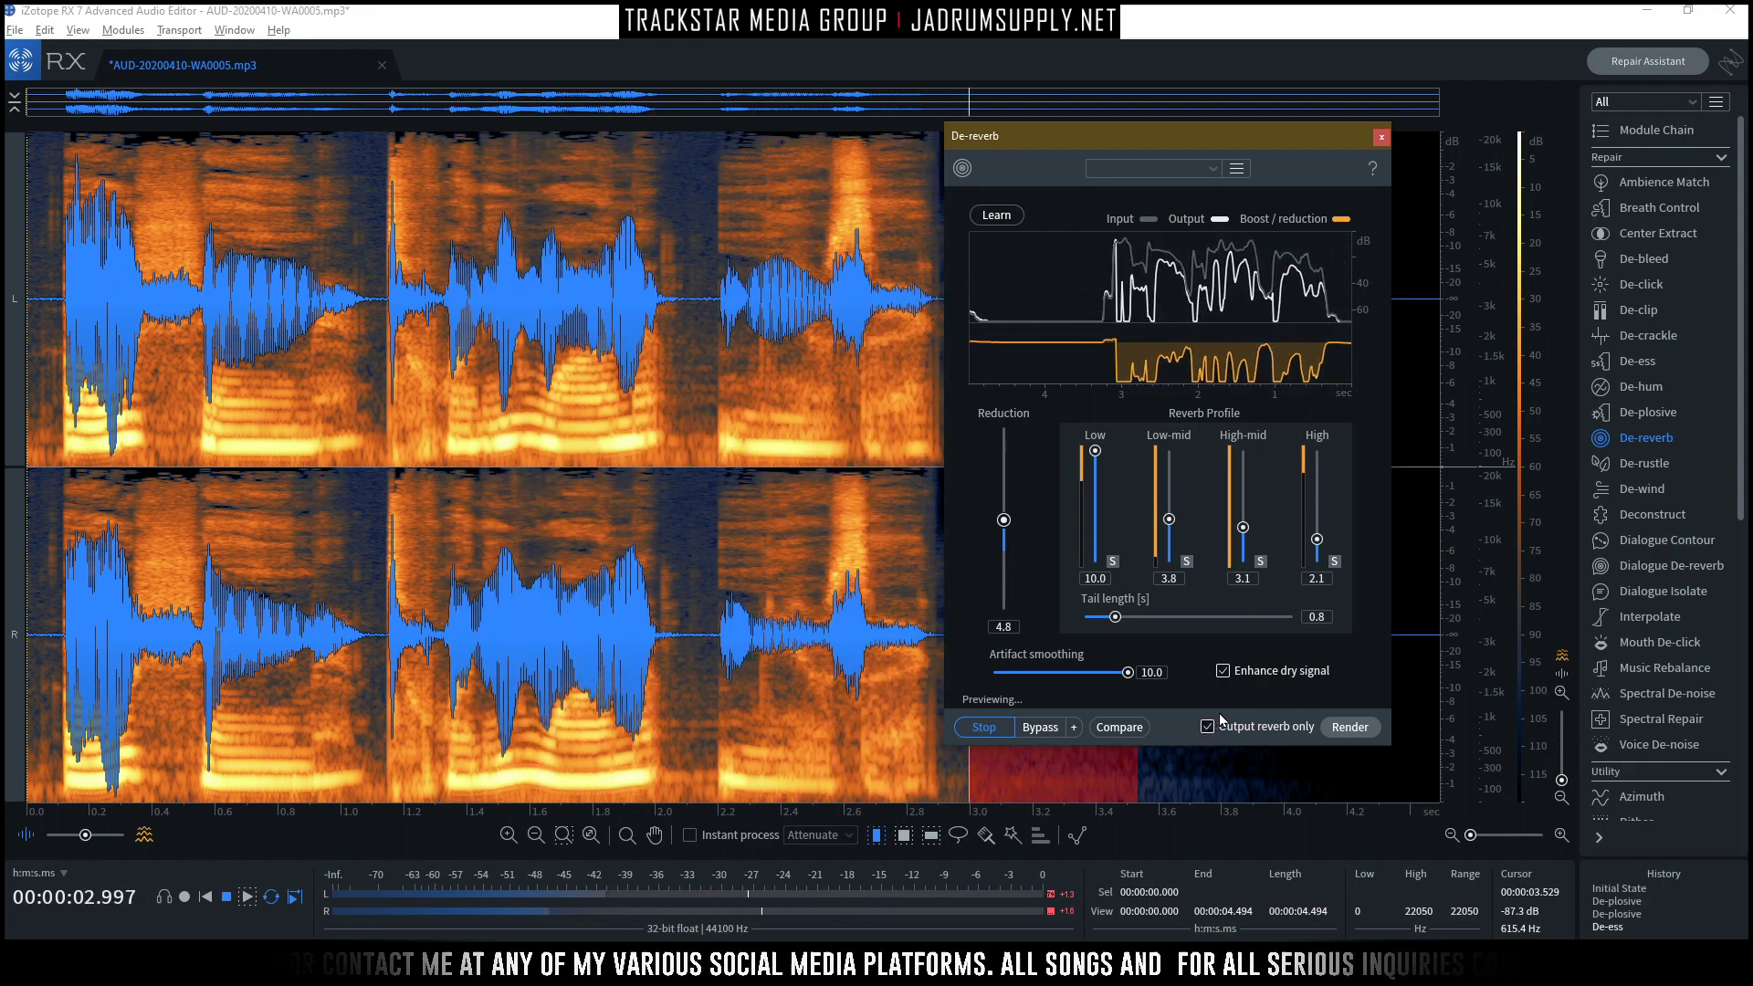
pyautogui.moveTo(1117, 620); pyautogui.dragTo(1293, 619)
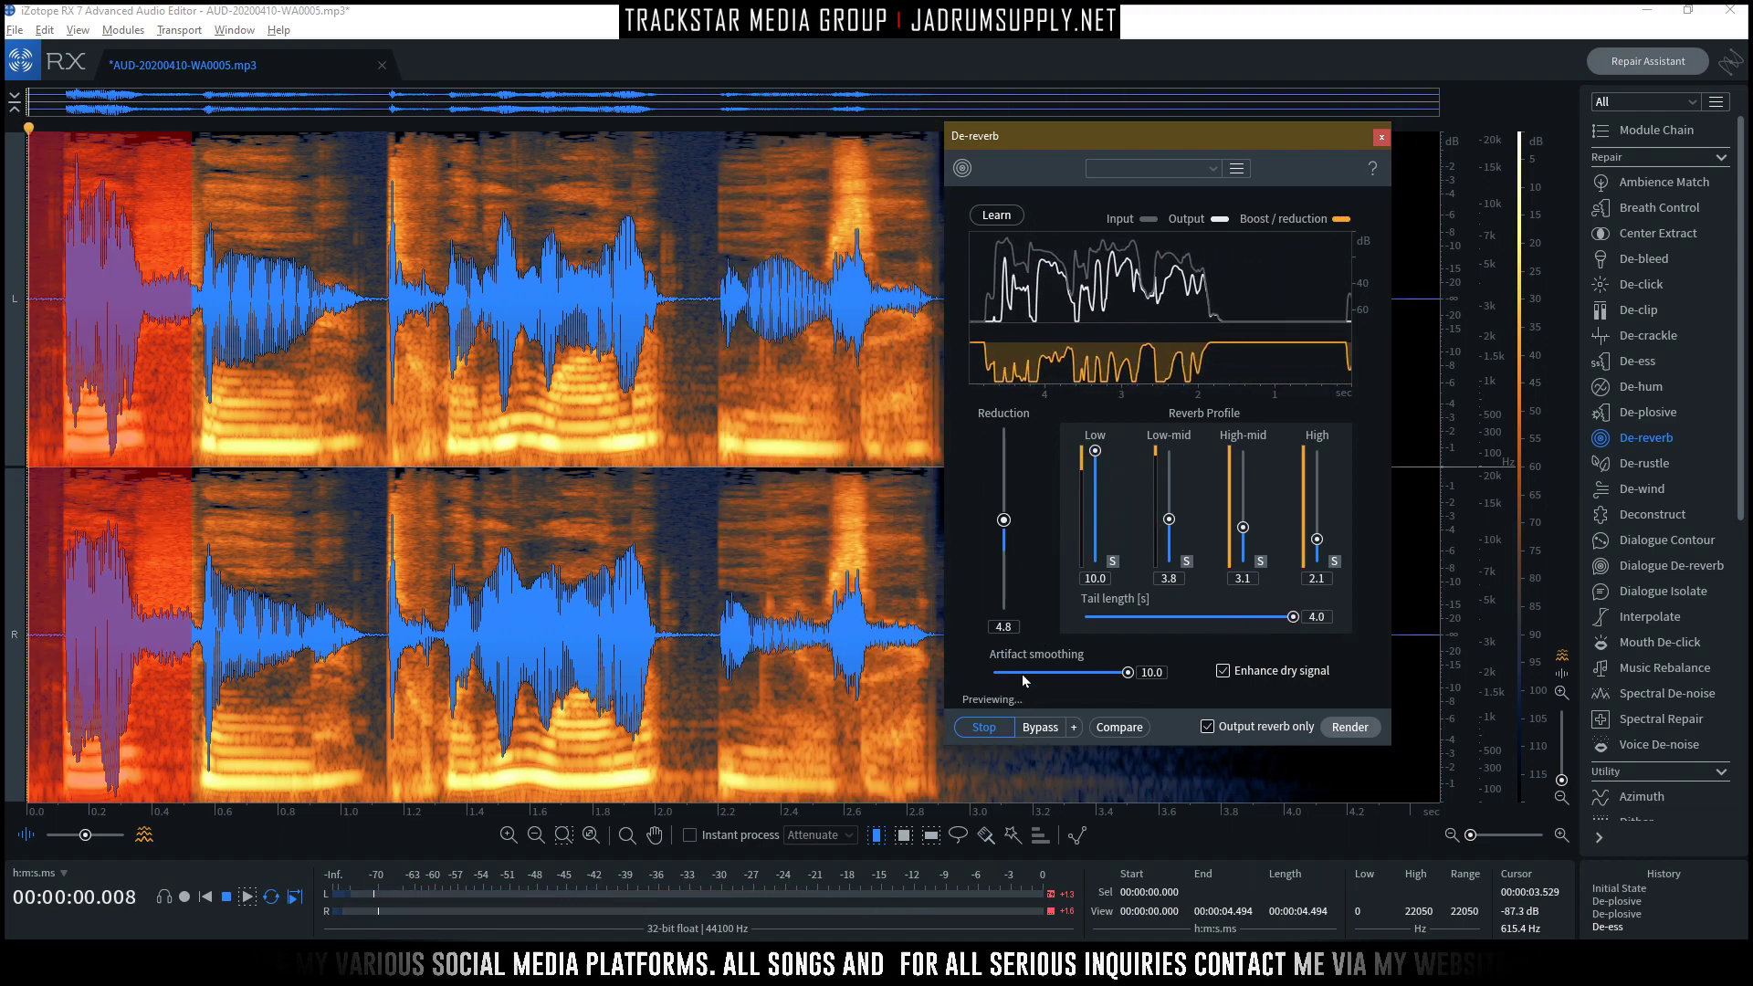
pyautogui.click(1246, 727)
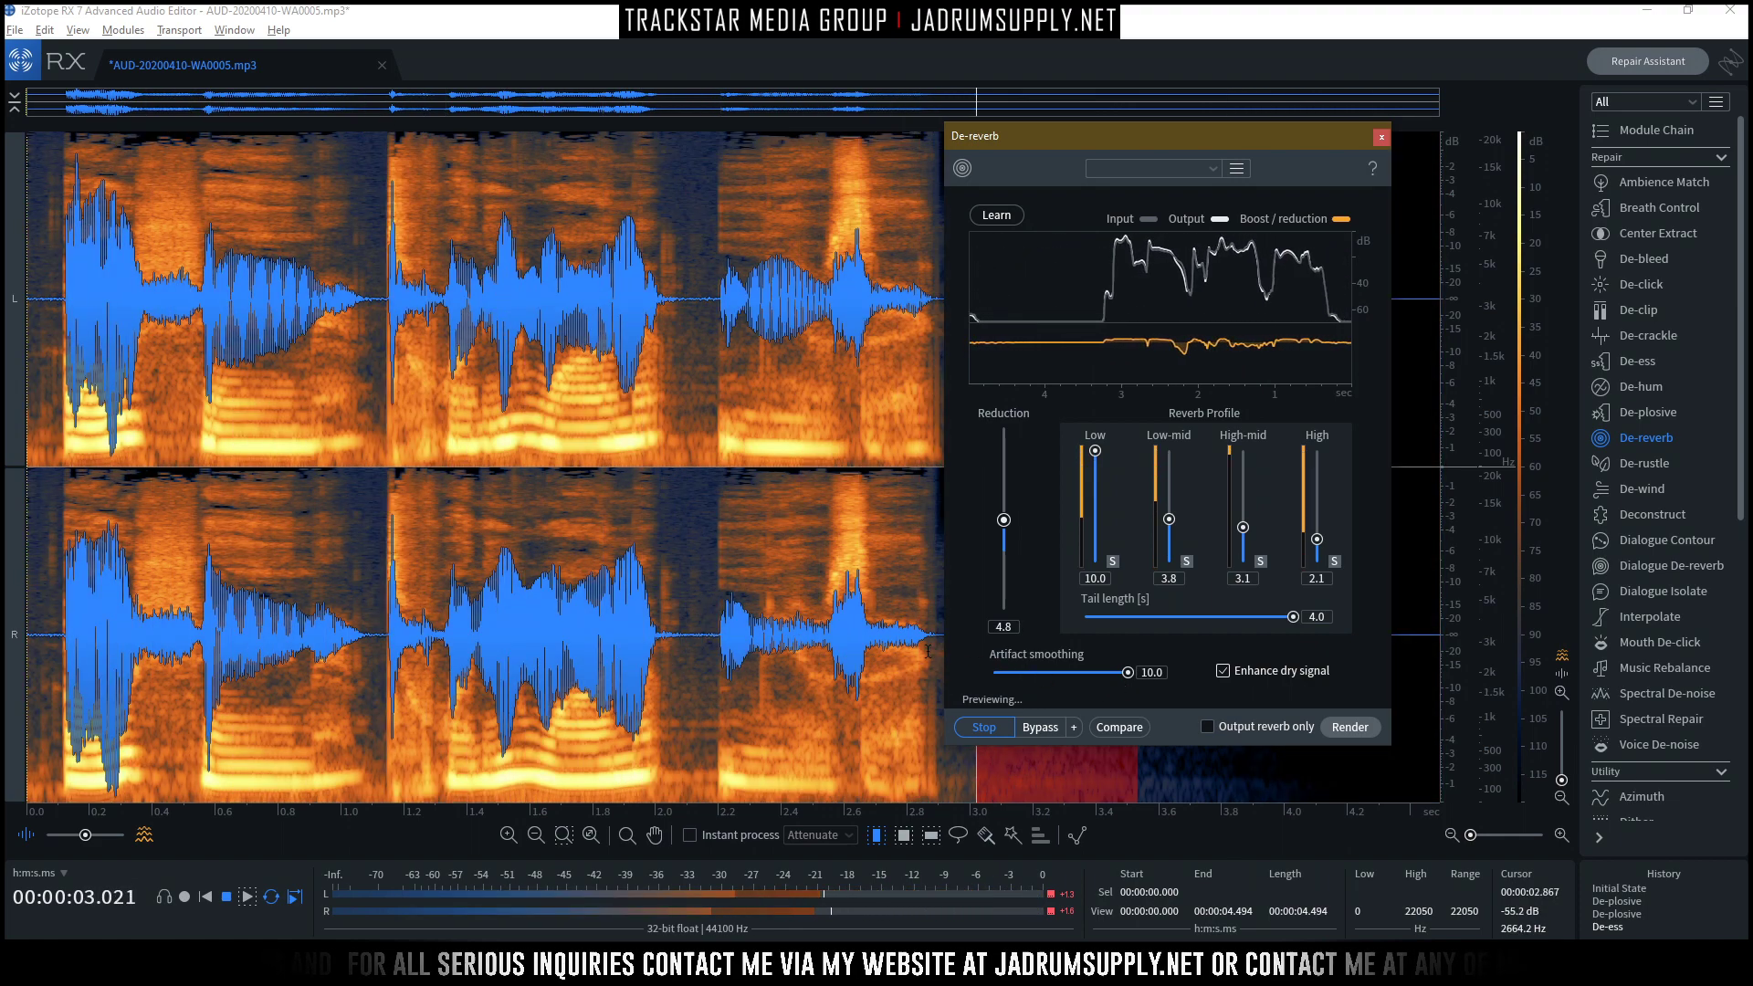
# Raise Reduction in stages to 9.0, comparing the preview with the original playback, and close De-reverb without rendering.
pyautogui.press('space')
pyautogui.moveTo(1002, 520); pyautogui.dragTo(1002, 510)
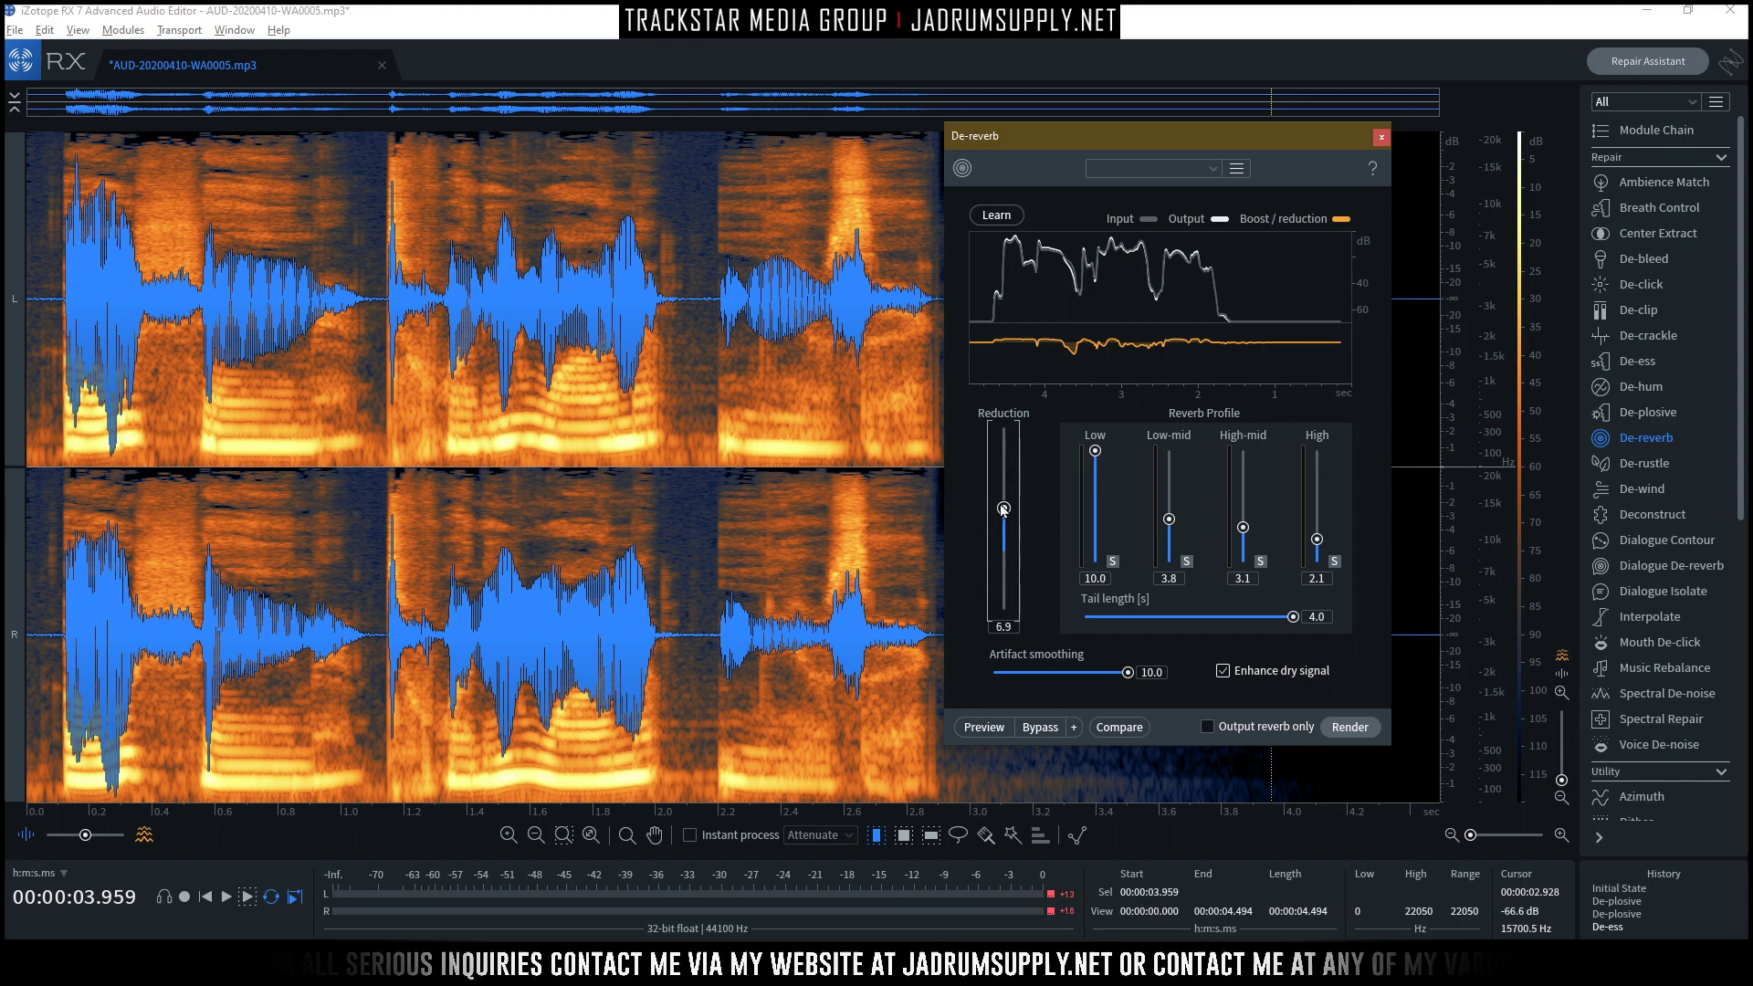
pyautogui.press('space')
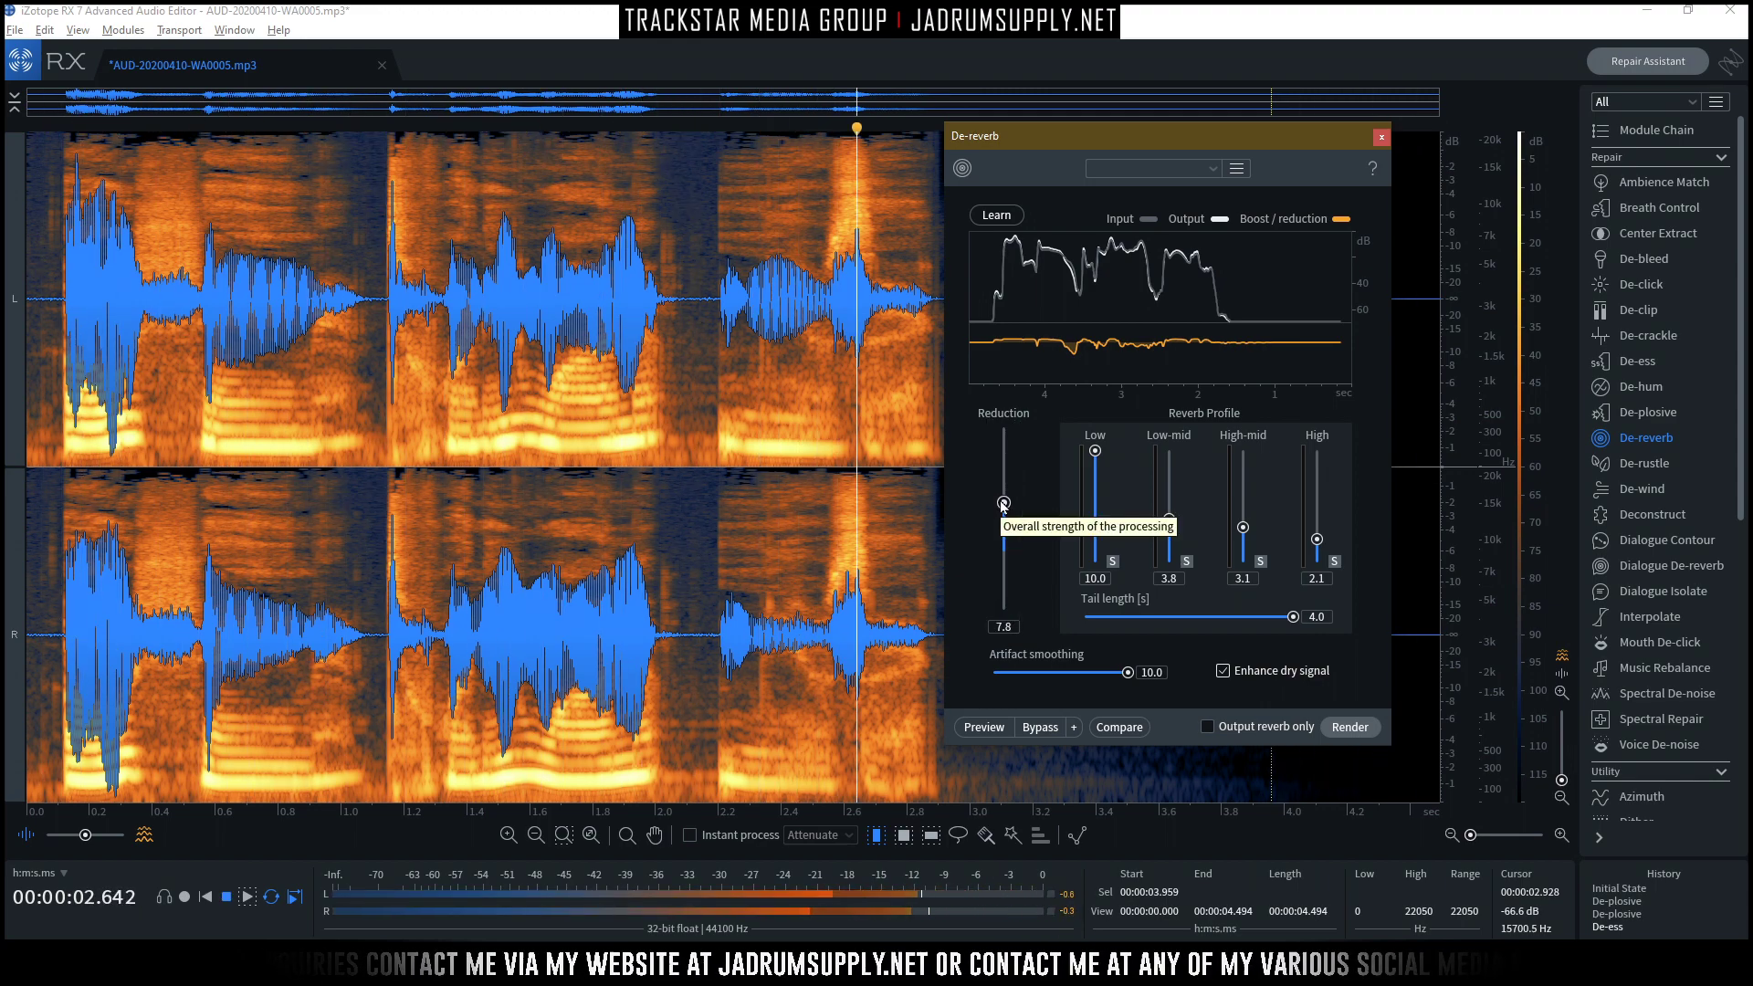
pyautogui.moveTo(1001, 503); pyautogui.dragTo(1002, 499)
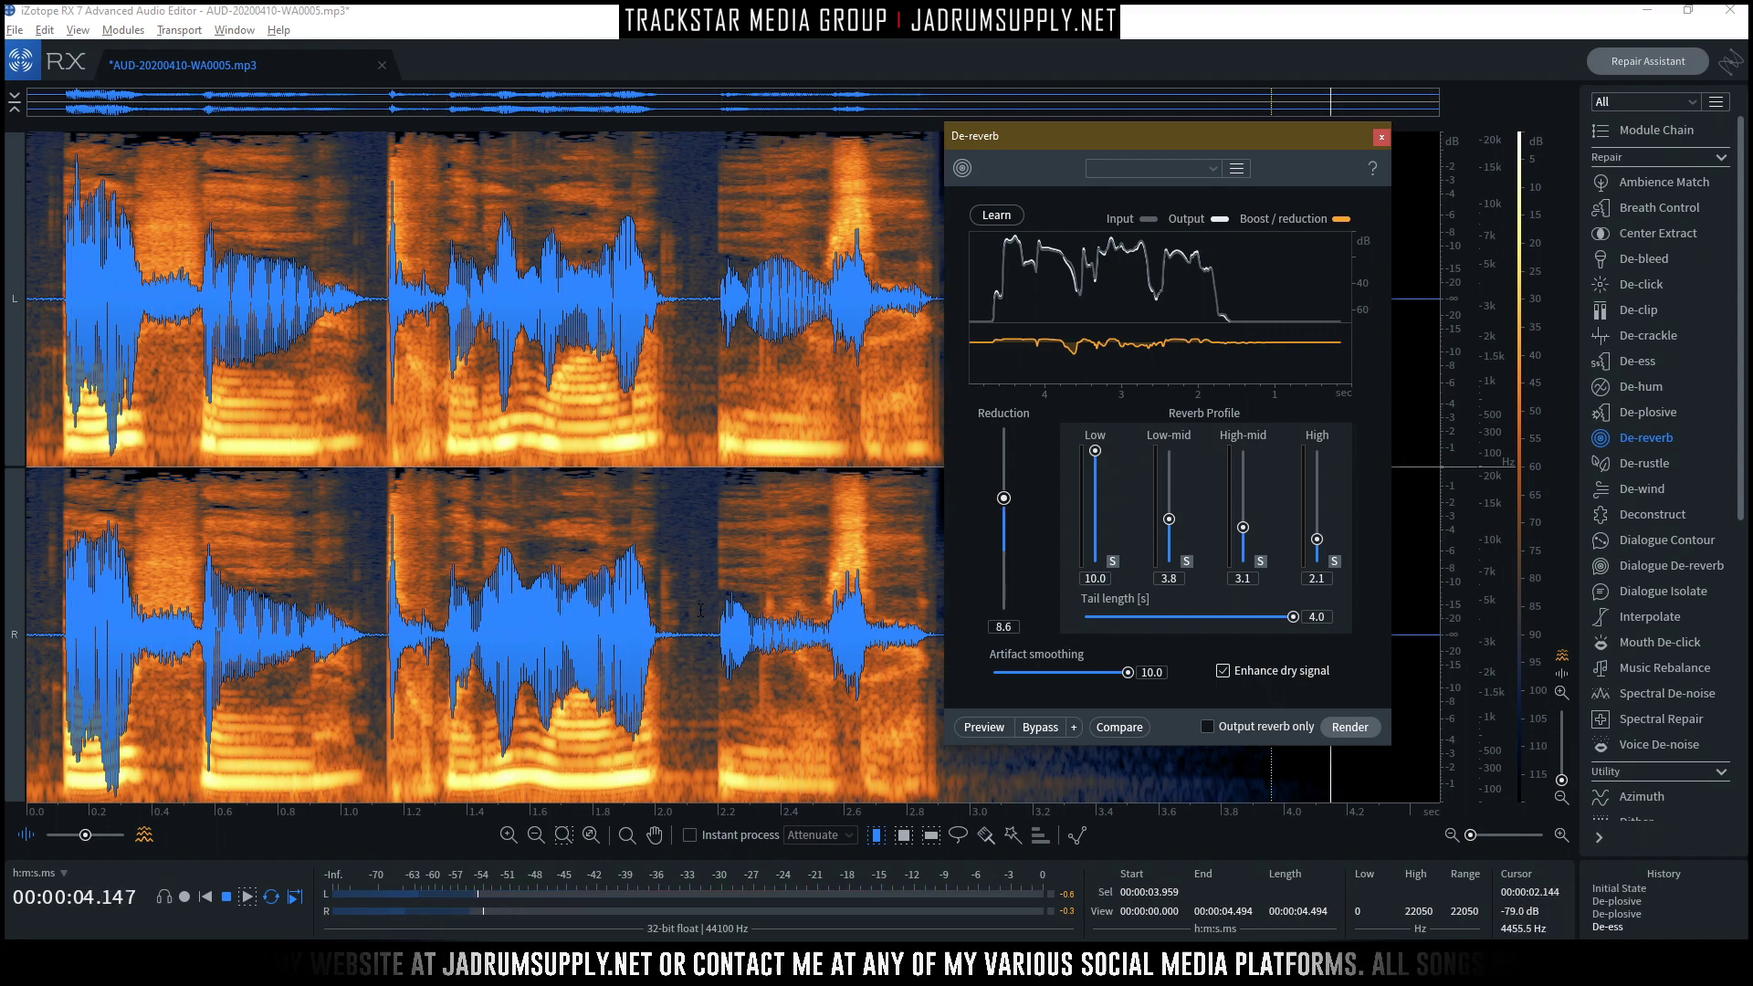
pyautogui.moveTo(1003, 497); pyautogui.dragTo(1003, 494)
pyautogui.click(998, 723)
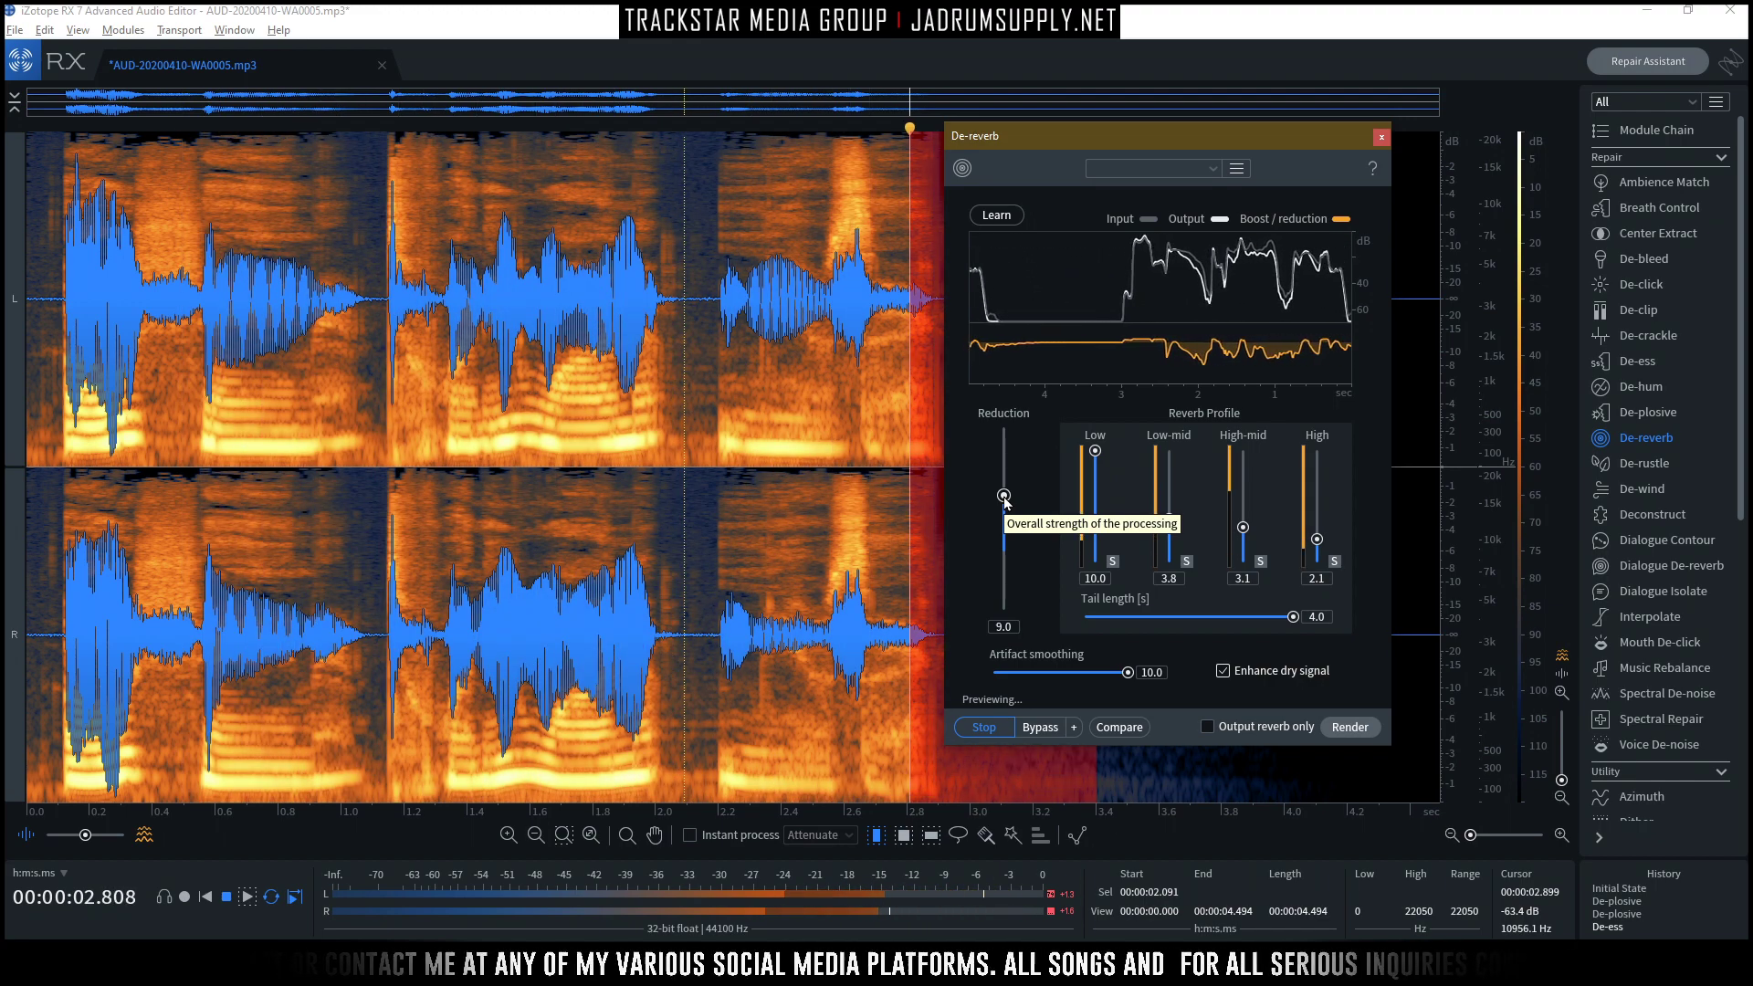
pyautogui.press('space')
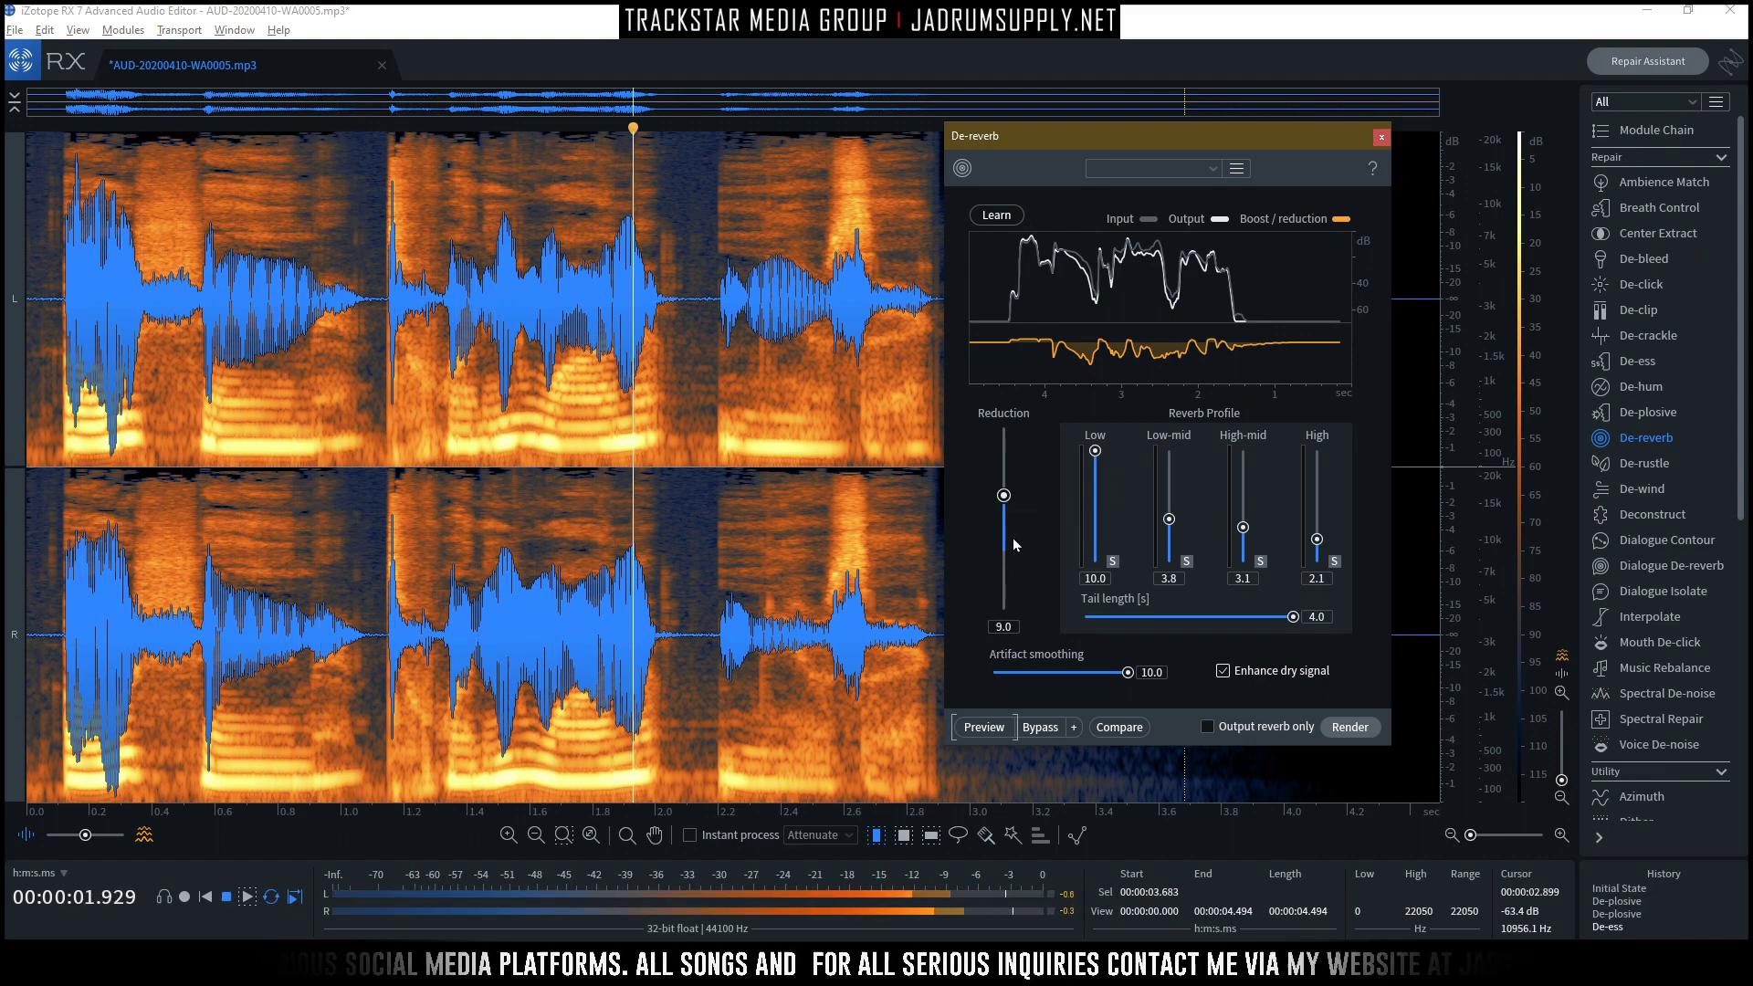
pyautogui.click(984, 726)
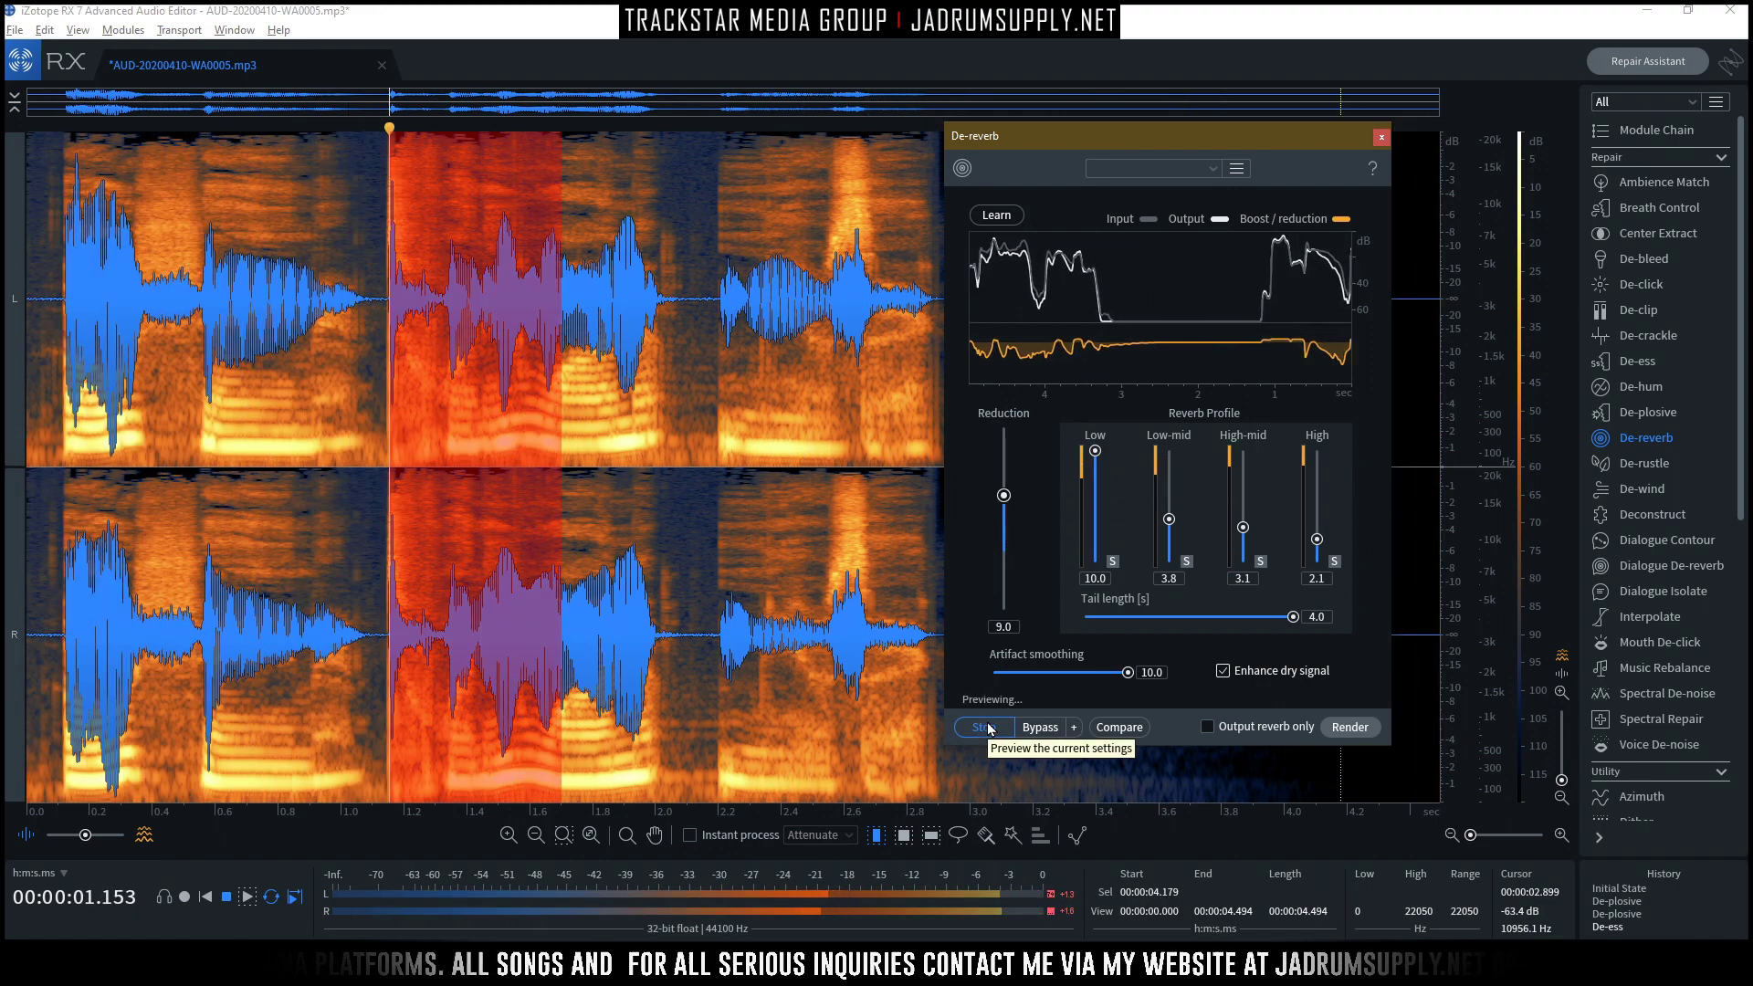
pyautogui.click(1004, 726)
pyautogui.click(1381, 136)
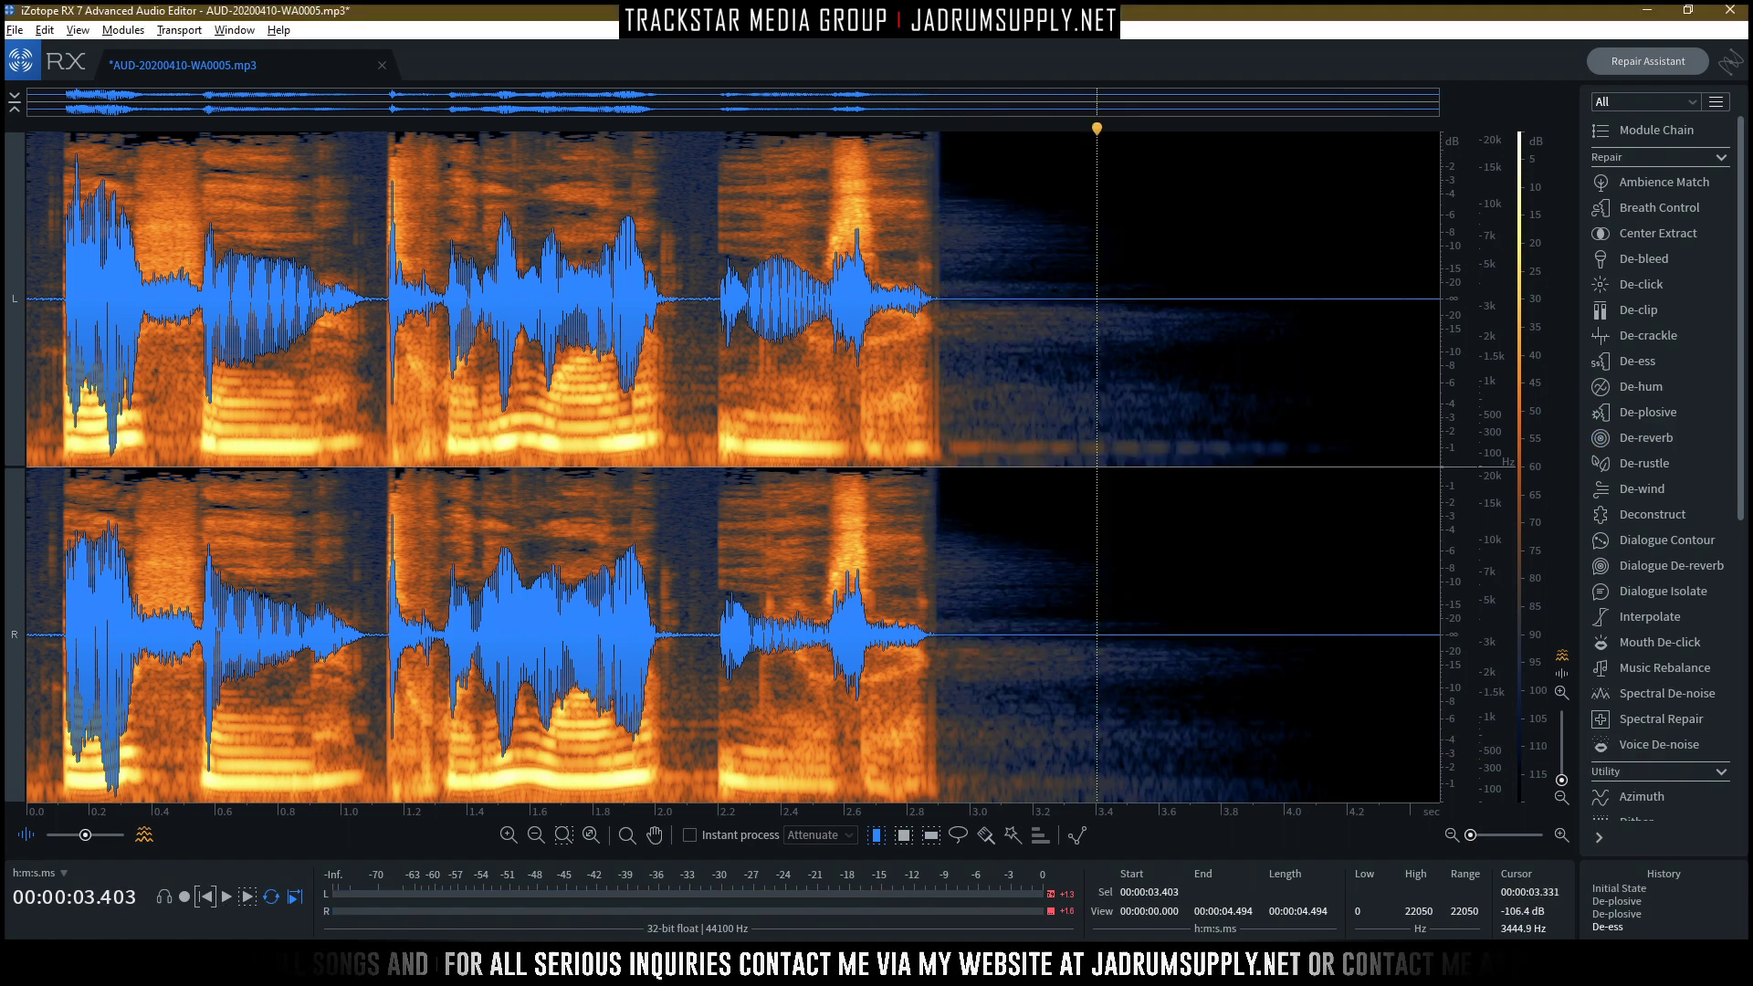
# Cut the reverb tail from 2.936 s to the end of the recording.
pyautogui.moveTo(949, 289); pyautogui.dragTo(1451, 302)
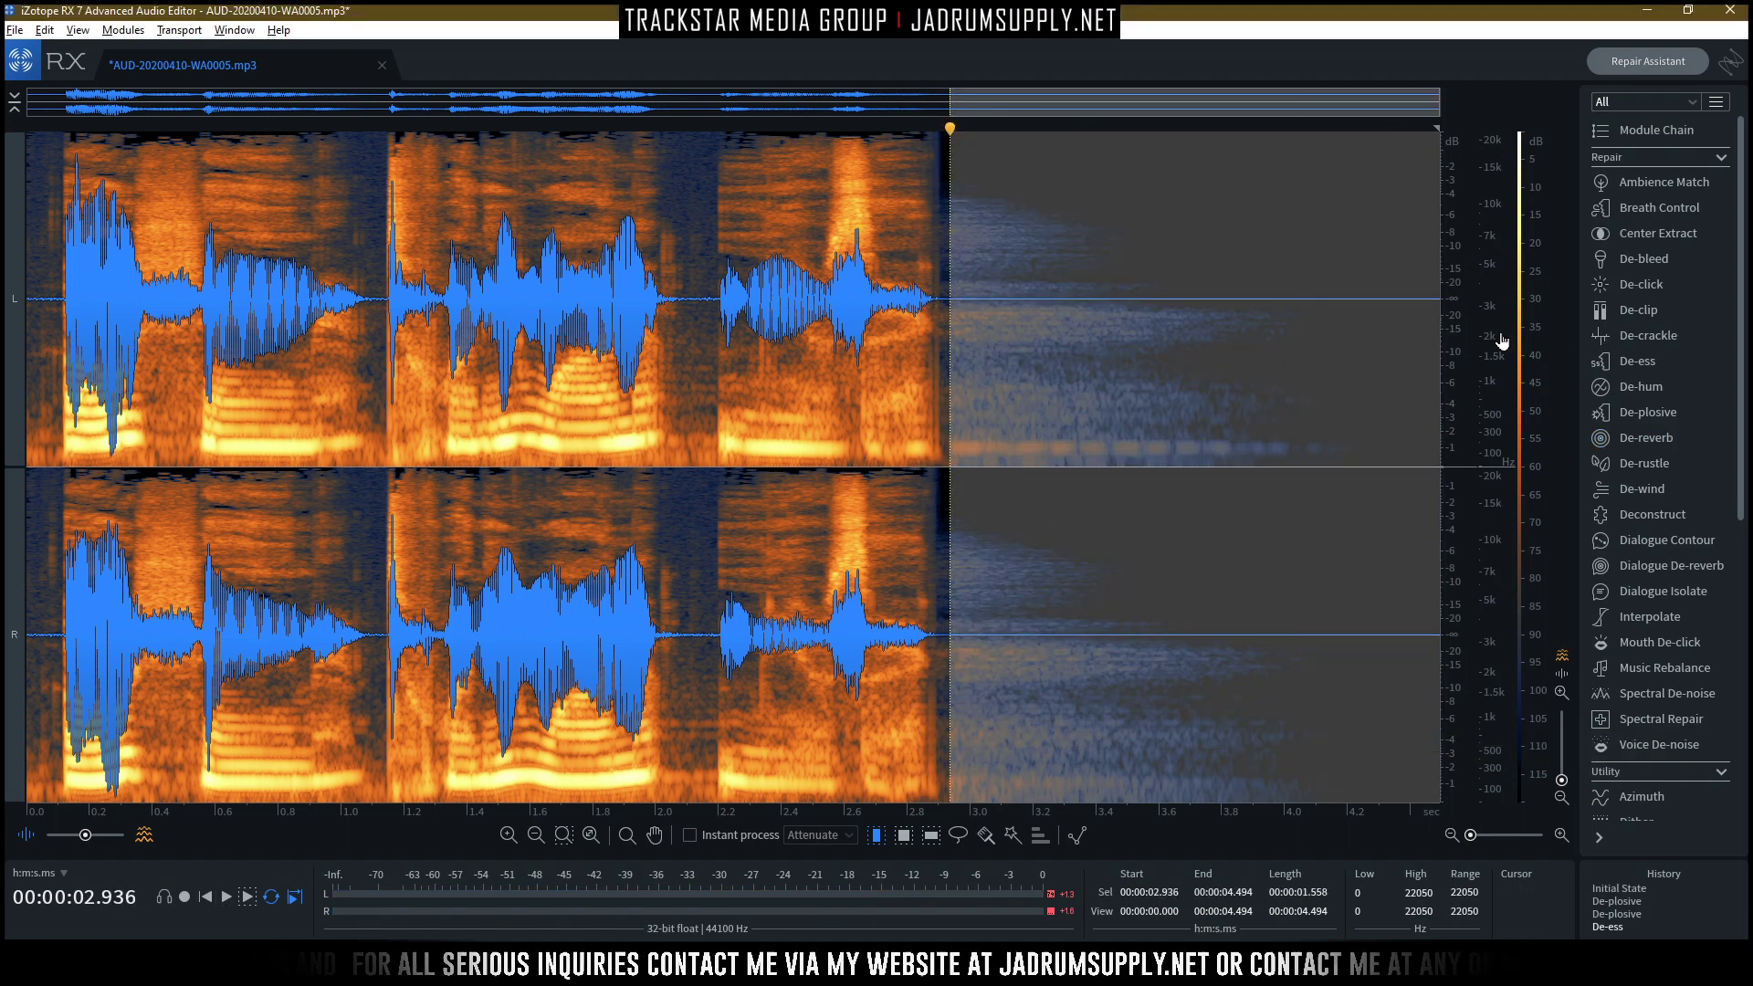
pyautogui.hotkey('ctrl', 'x')
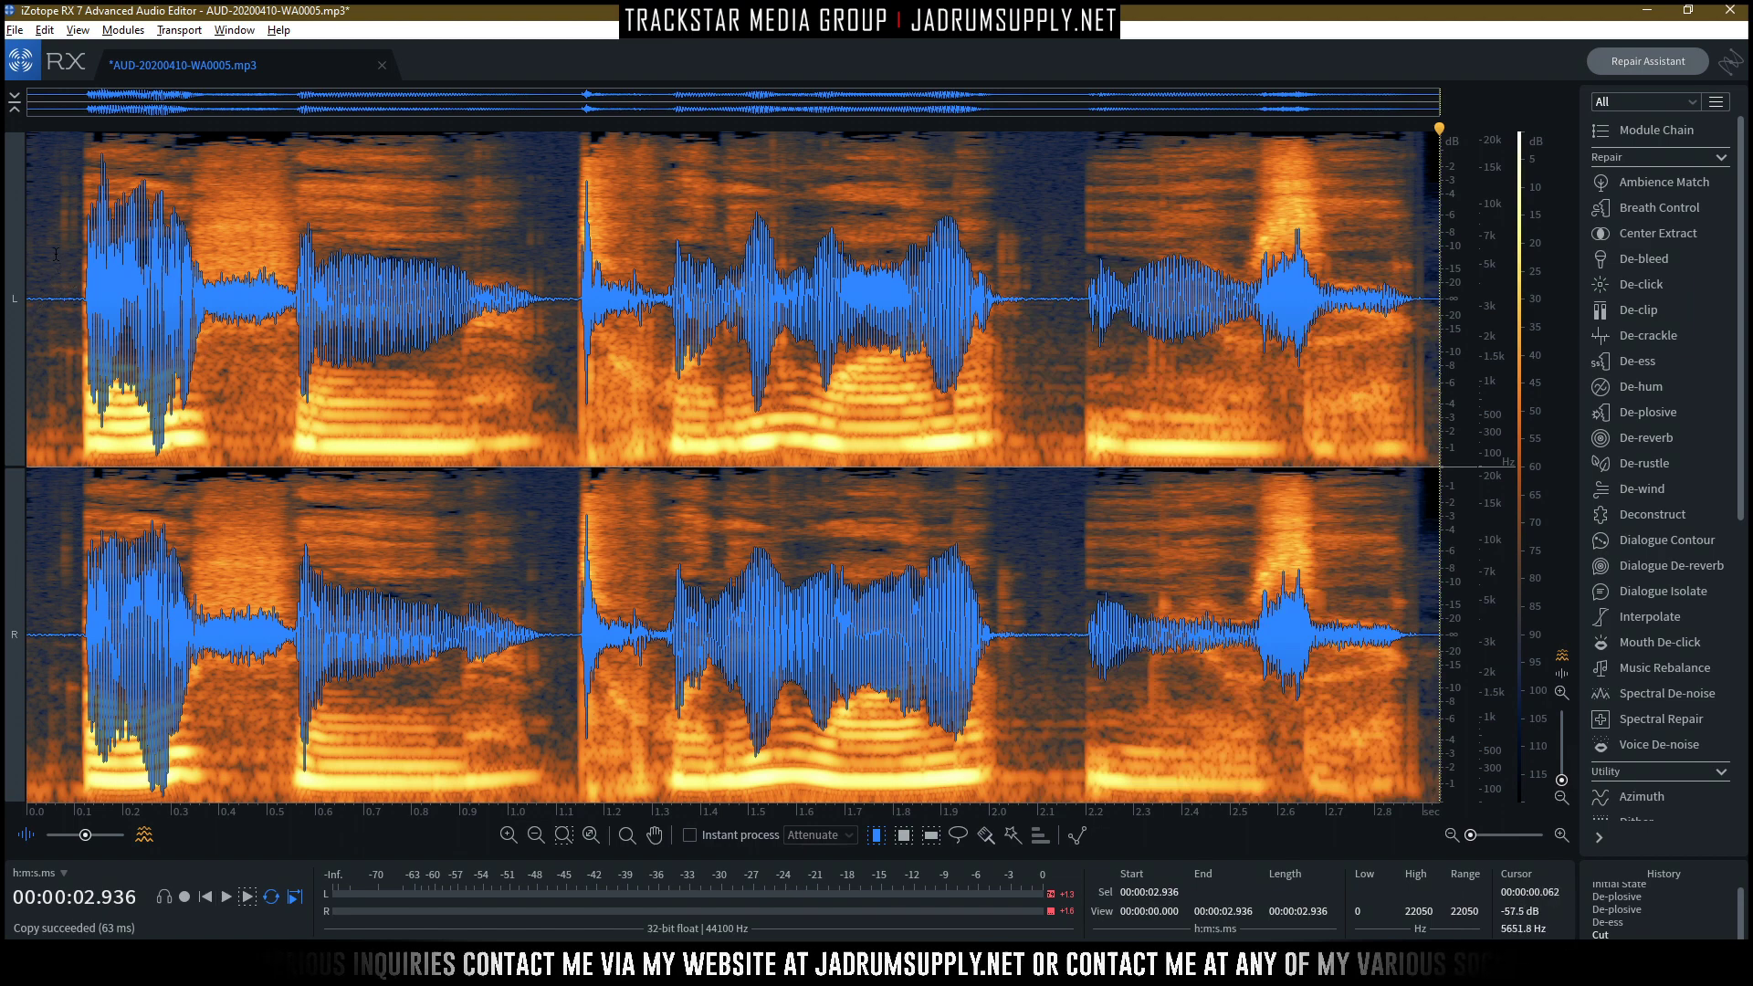
pyautogui.moveTo(60, 274); pyautogui.dragTo(23, 276)
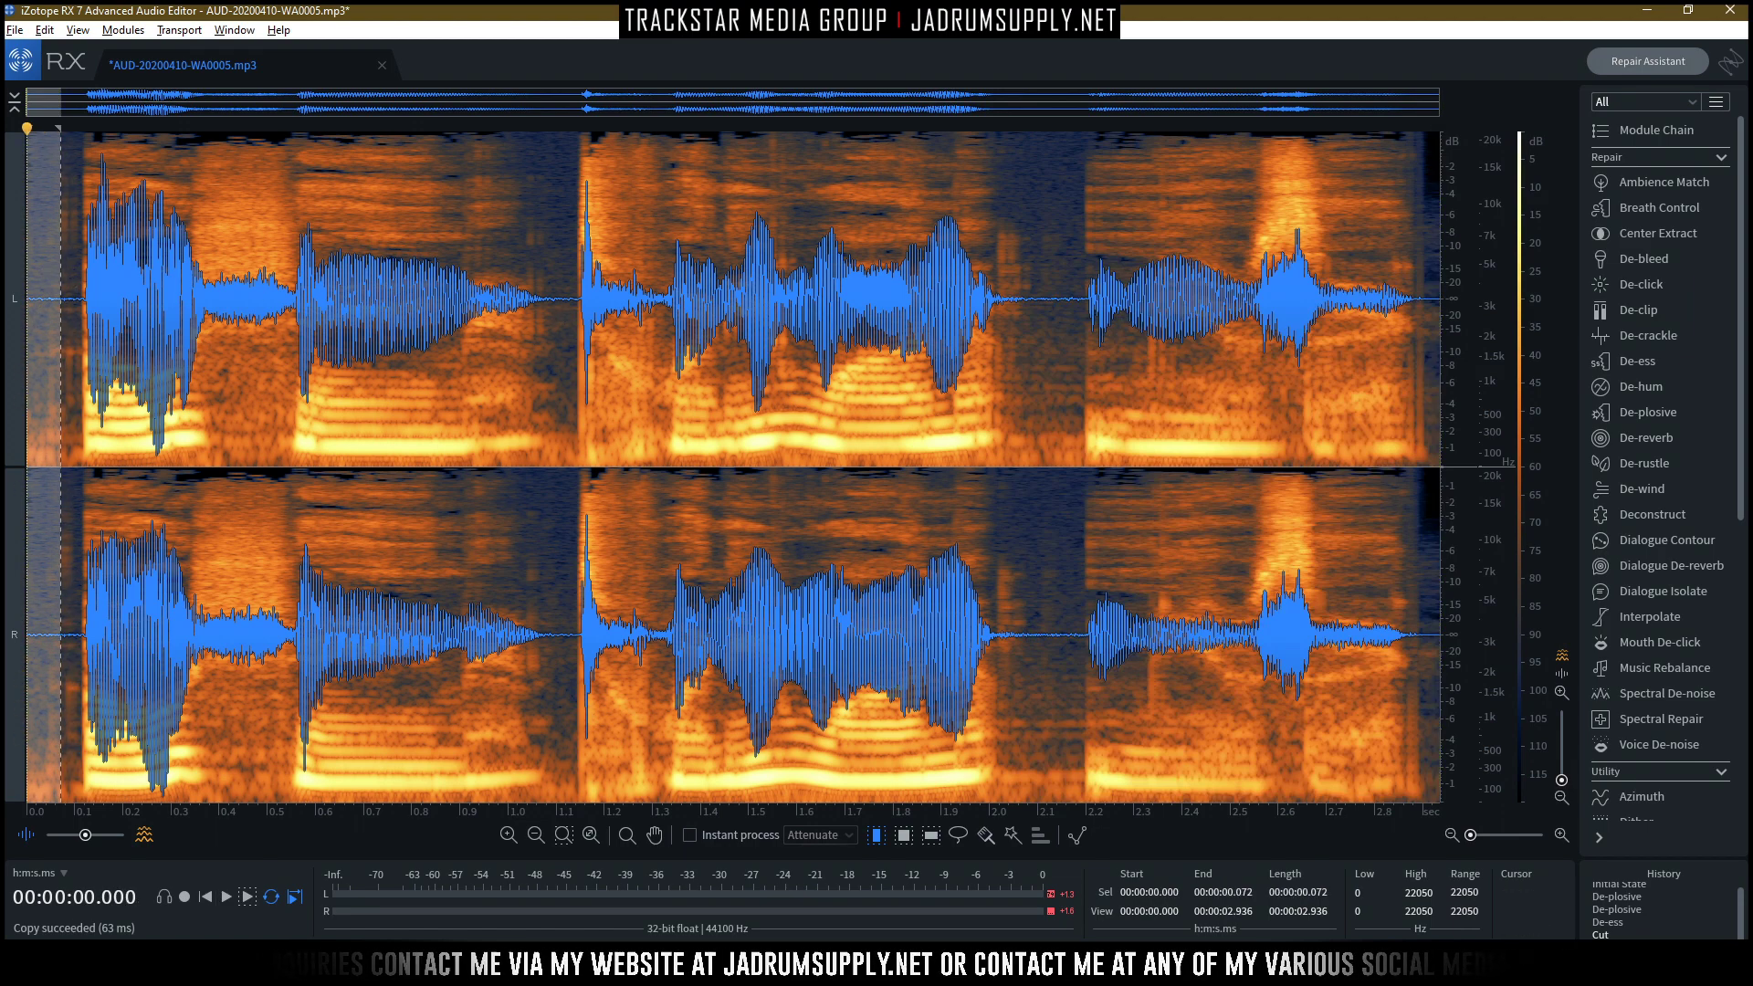
pyautogui.hotkey('ctrl', 'v')
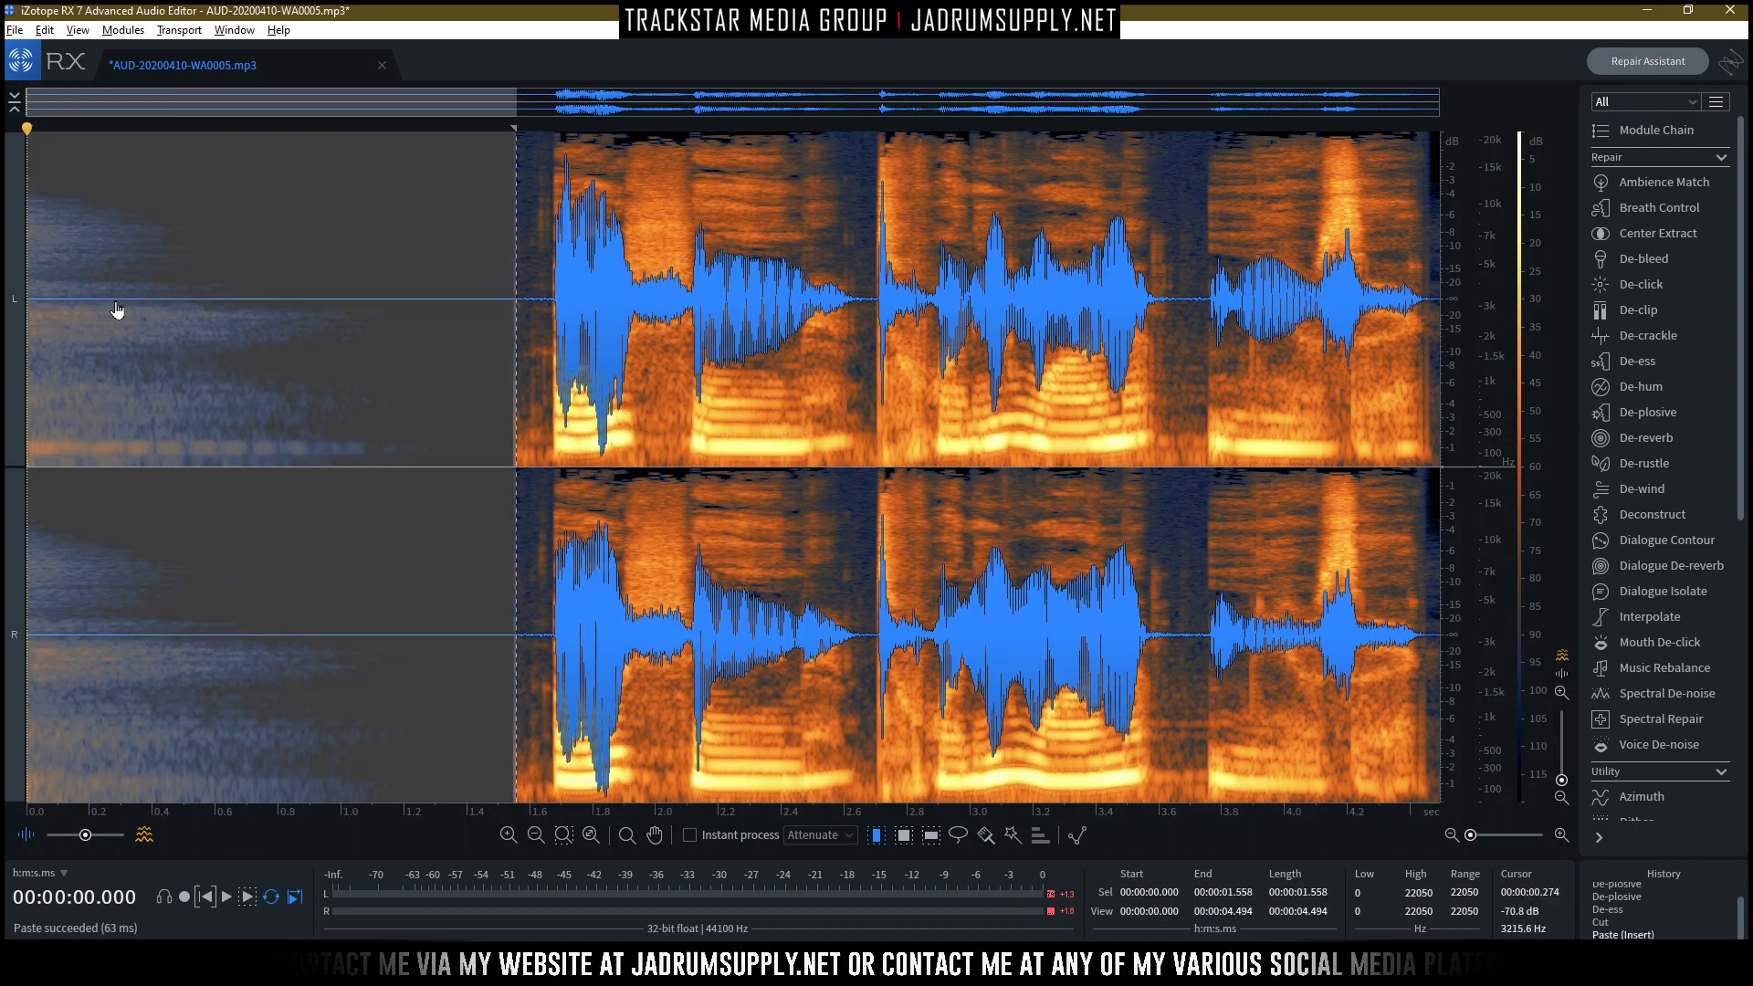
pyautogui.hotkey('ctrl', 'x')
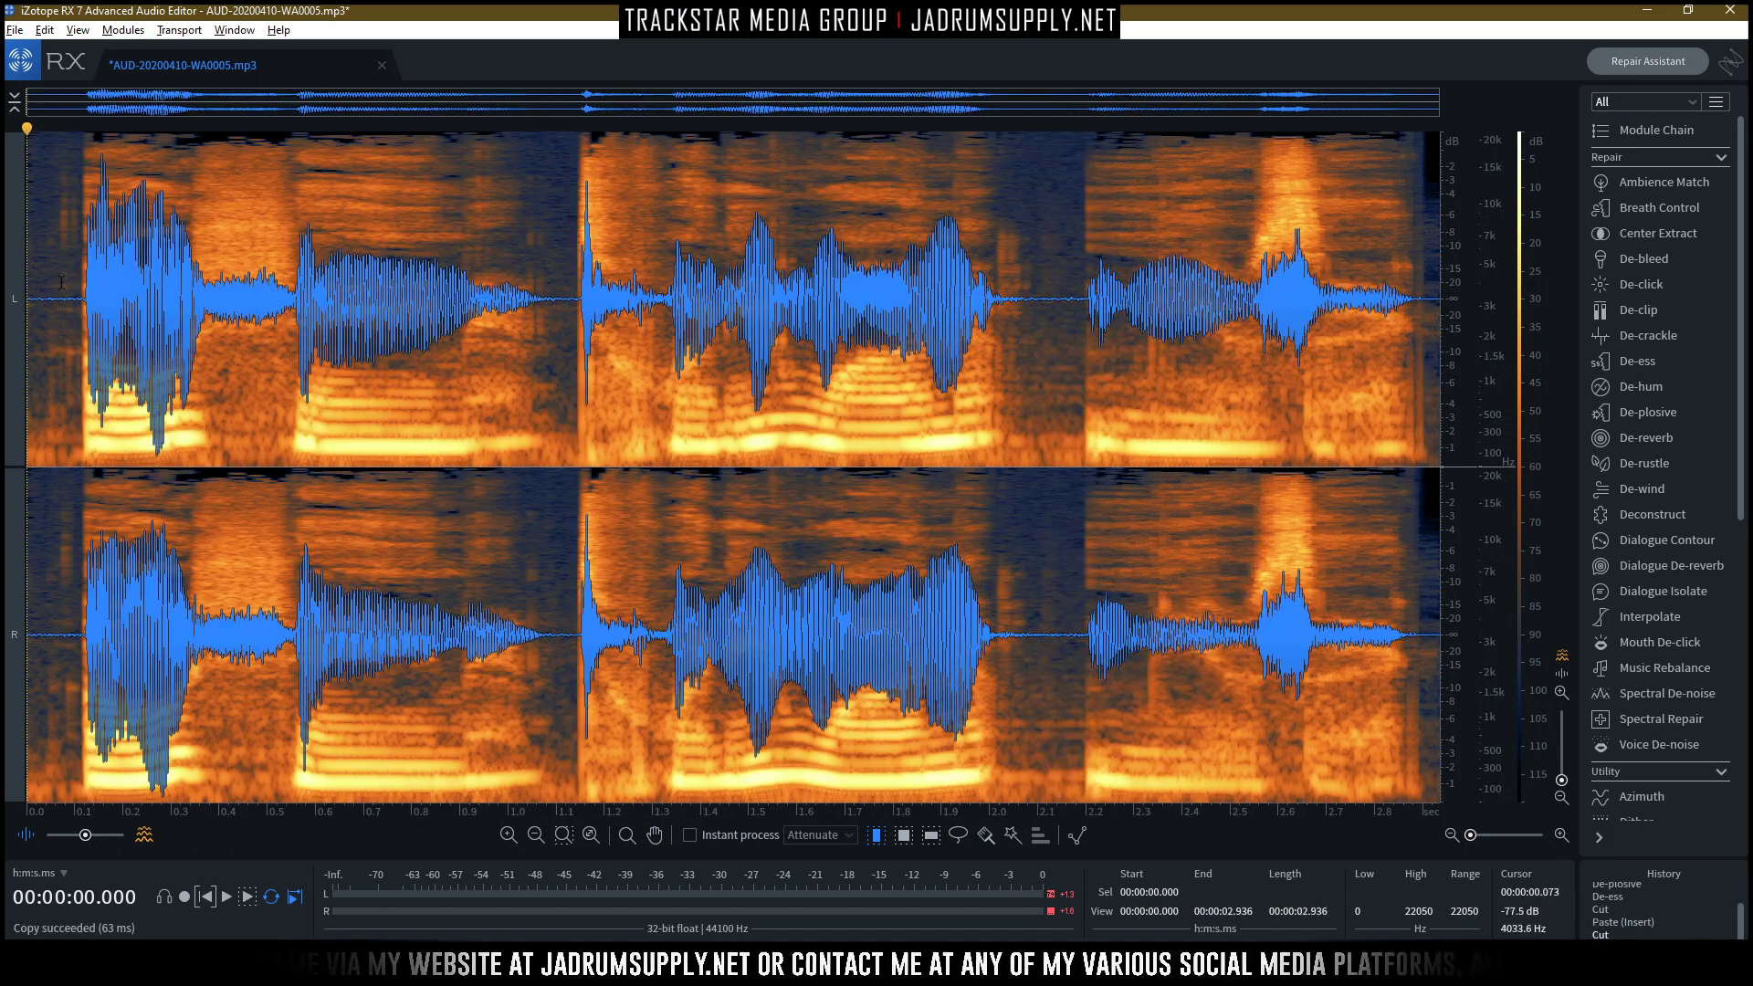
# Cut about 0.06 s of silence from the recording's start and render a Fade on the first 0.052 s.
pyautogui.moveTo(57, 282); pyautogui.dragTo(26, 282)
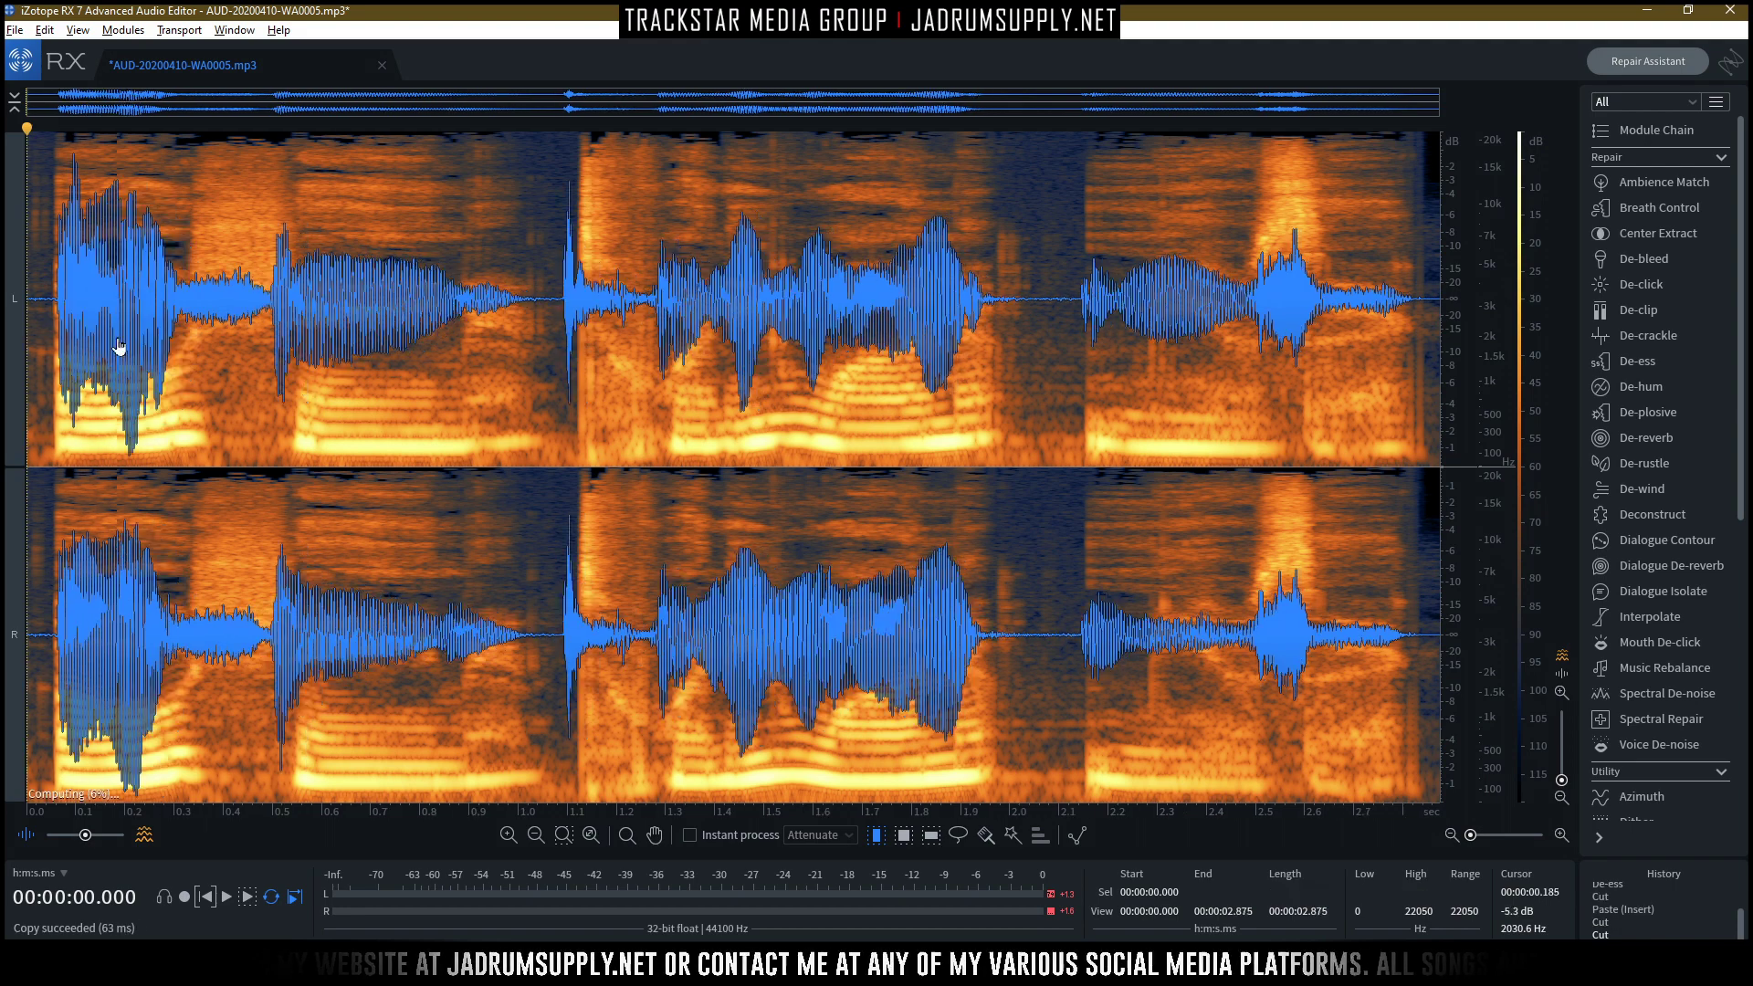
pyautogui.hotkey('ctrl', 'x')
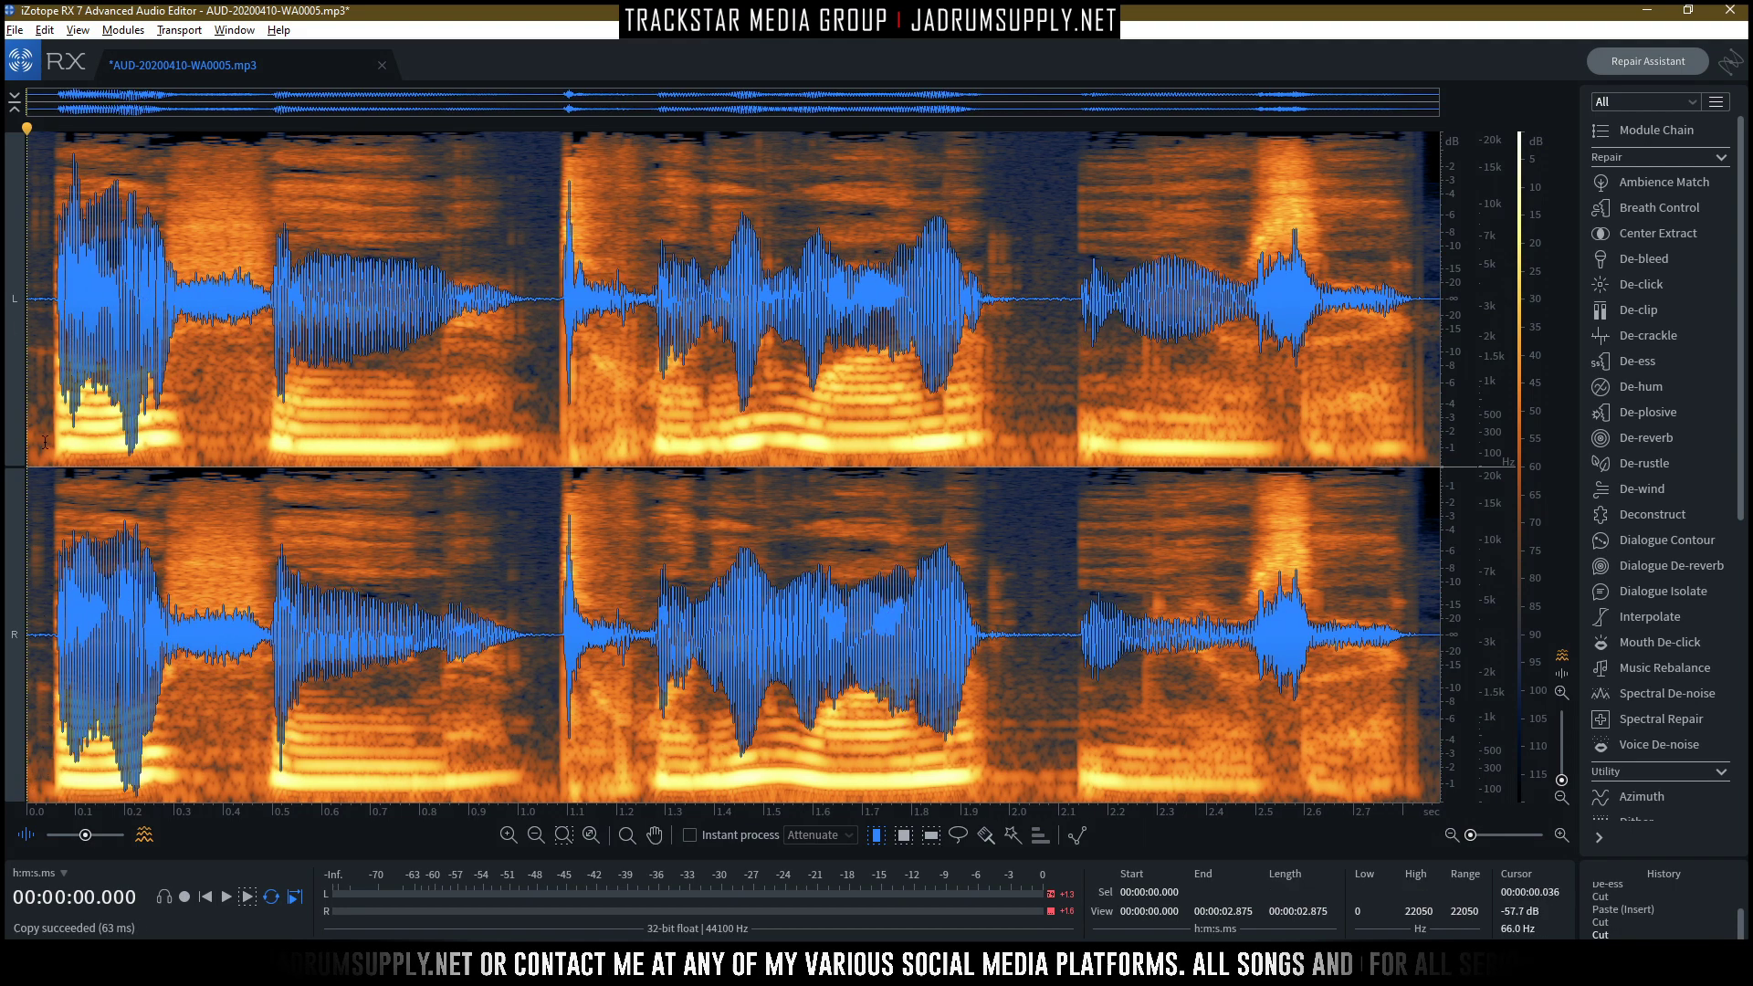
pyautogui.moveTo(49, 307); pyautogui.dragTo(25, 307)
pyautogui.rightClick(34, 297)
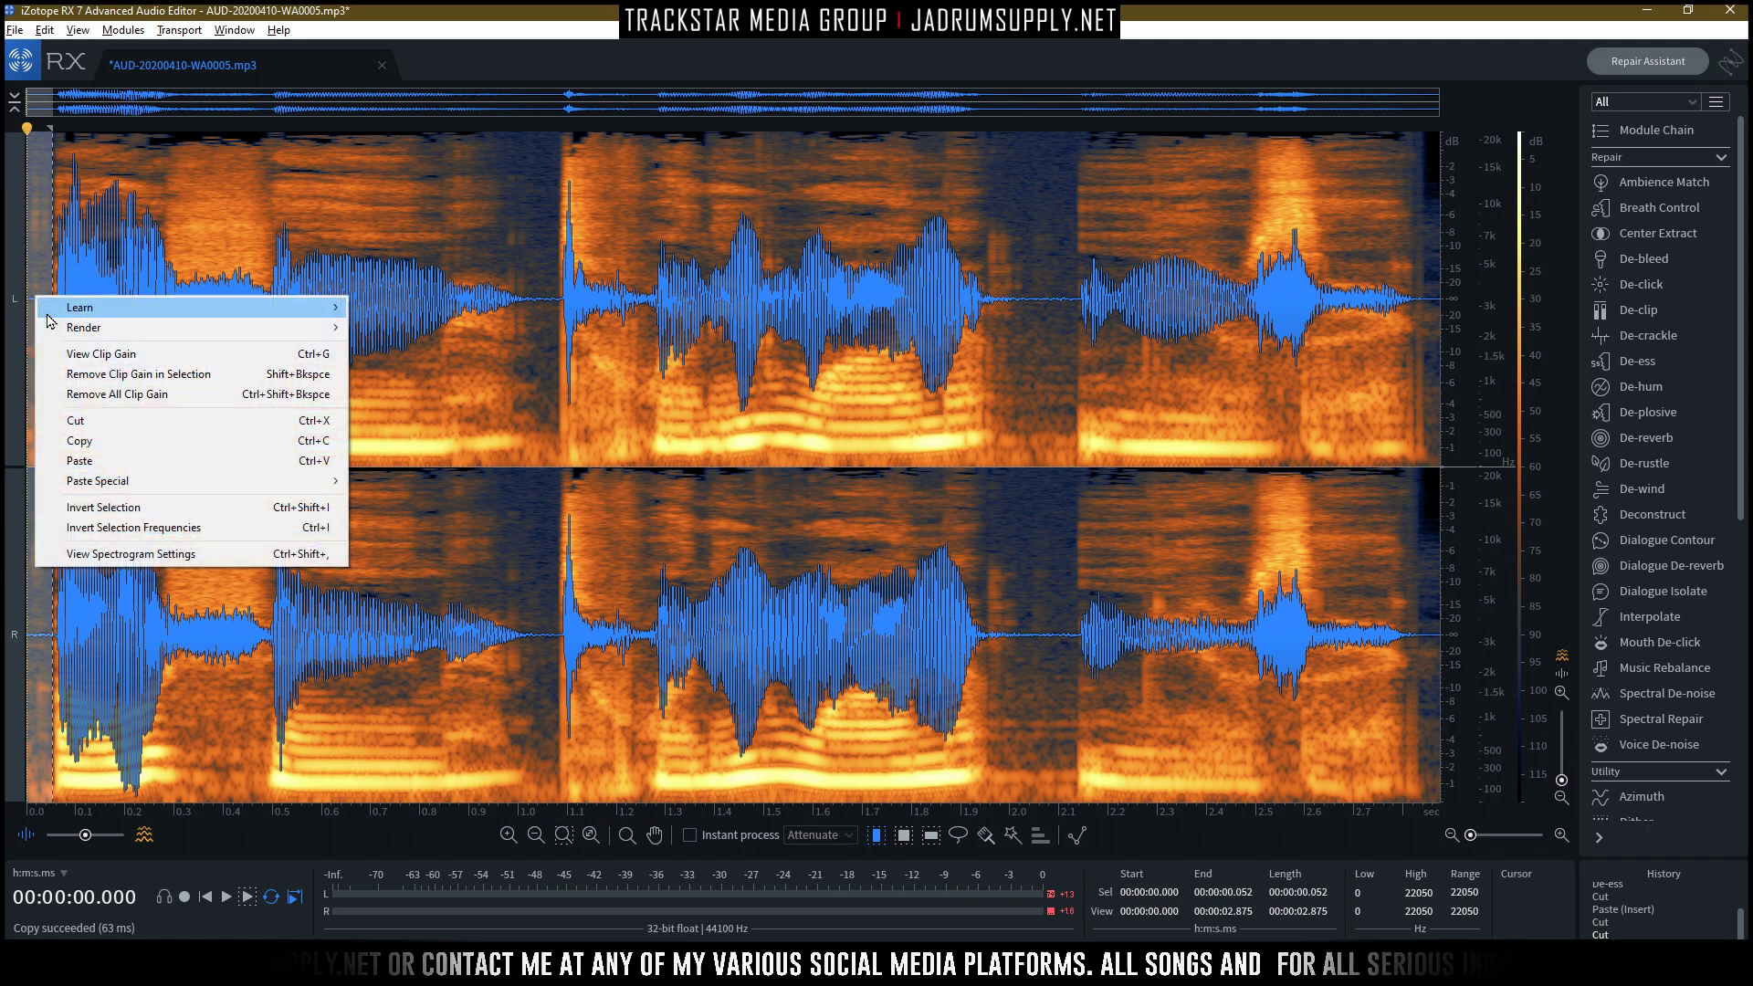
pyautogui.moveTo(256, 332)
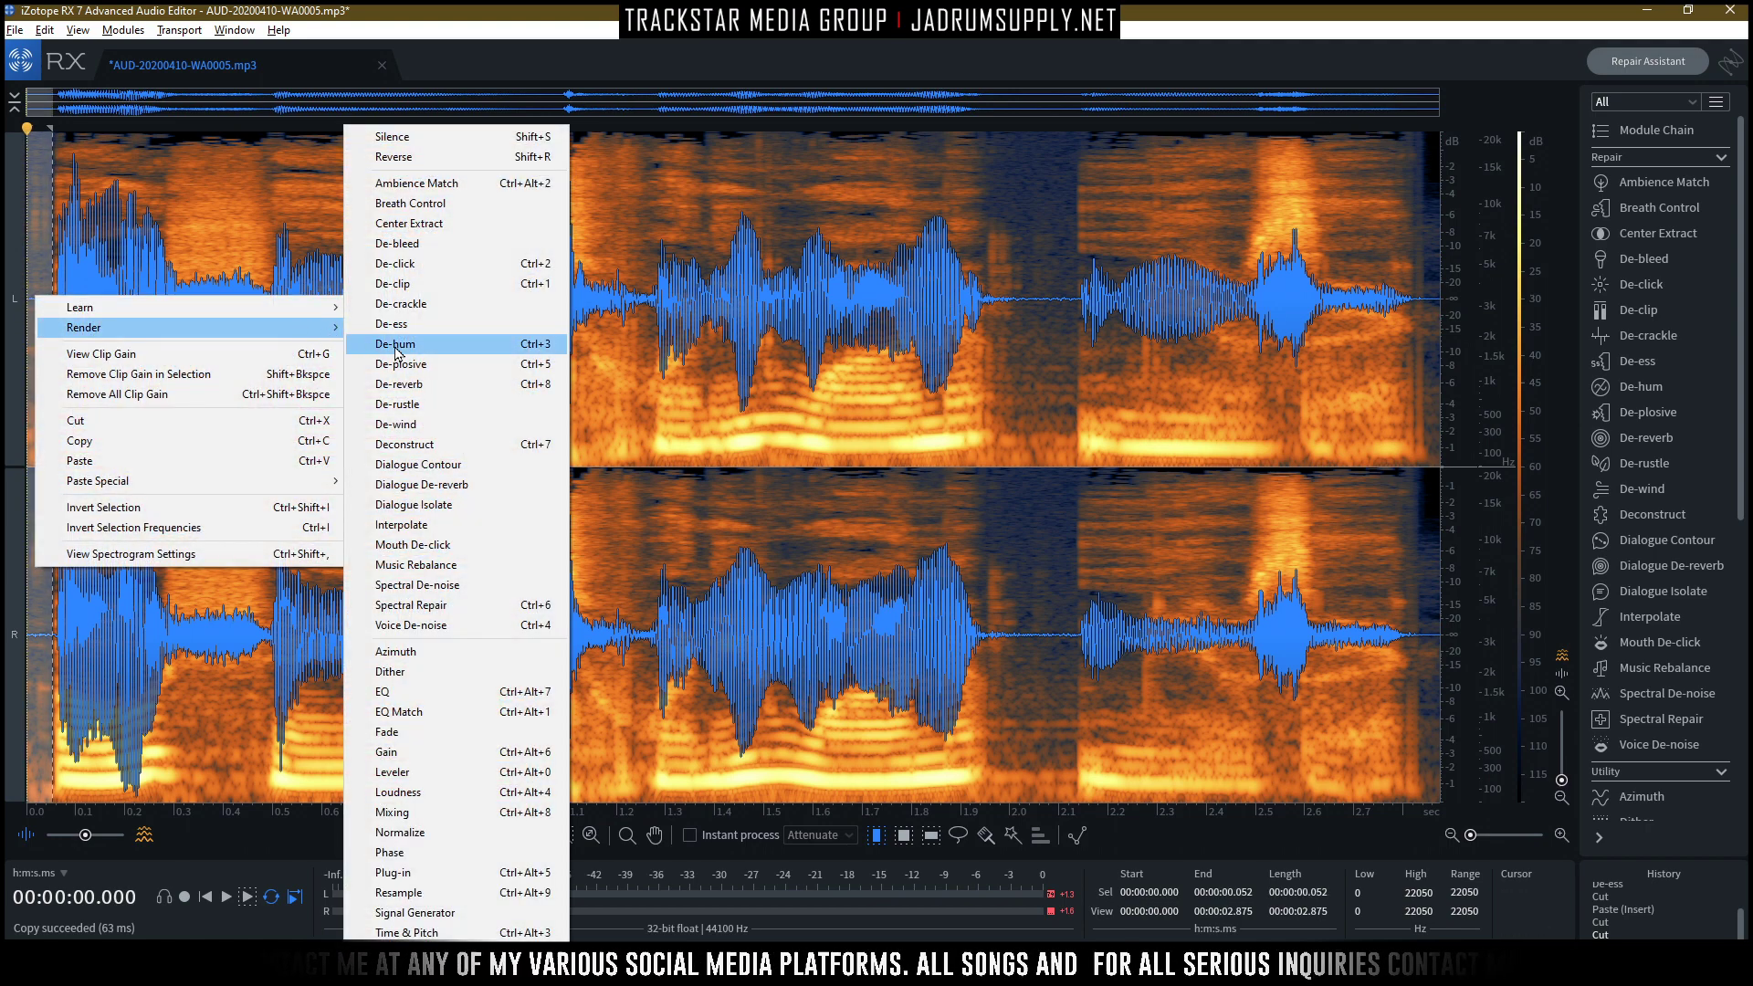
pyautogui.click(401, 731)
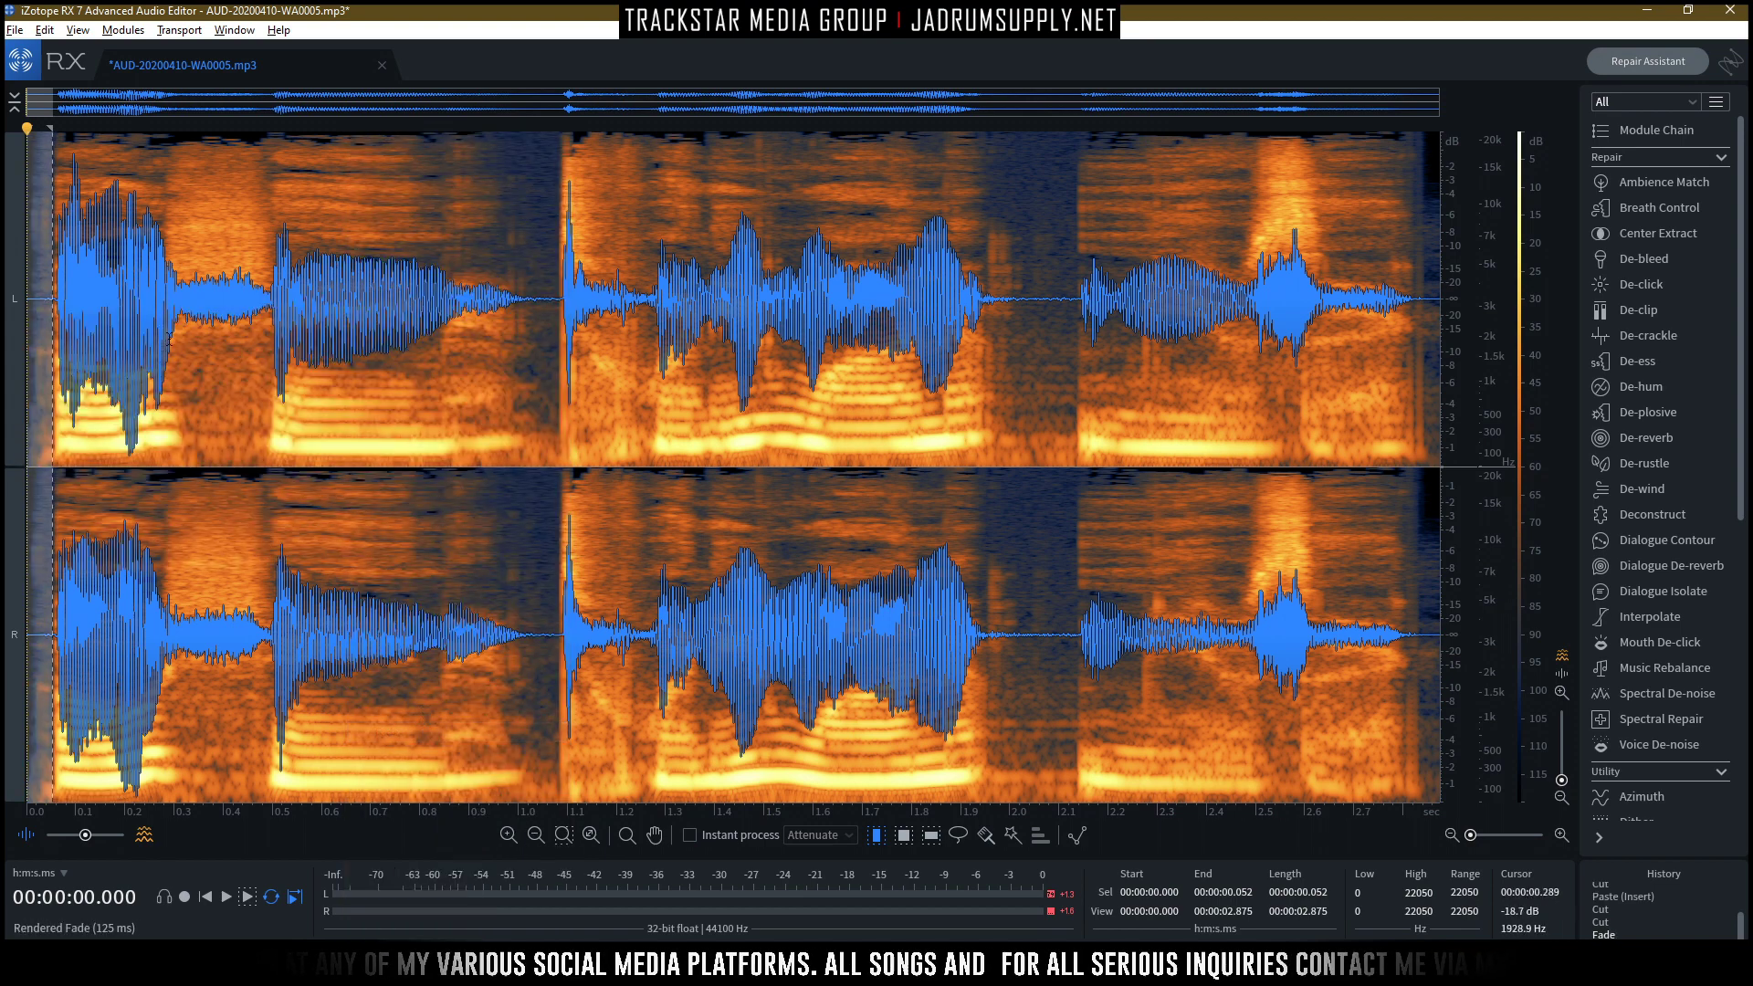
pyautogui.scroll(2, 44, 167)
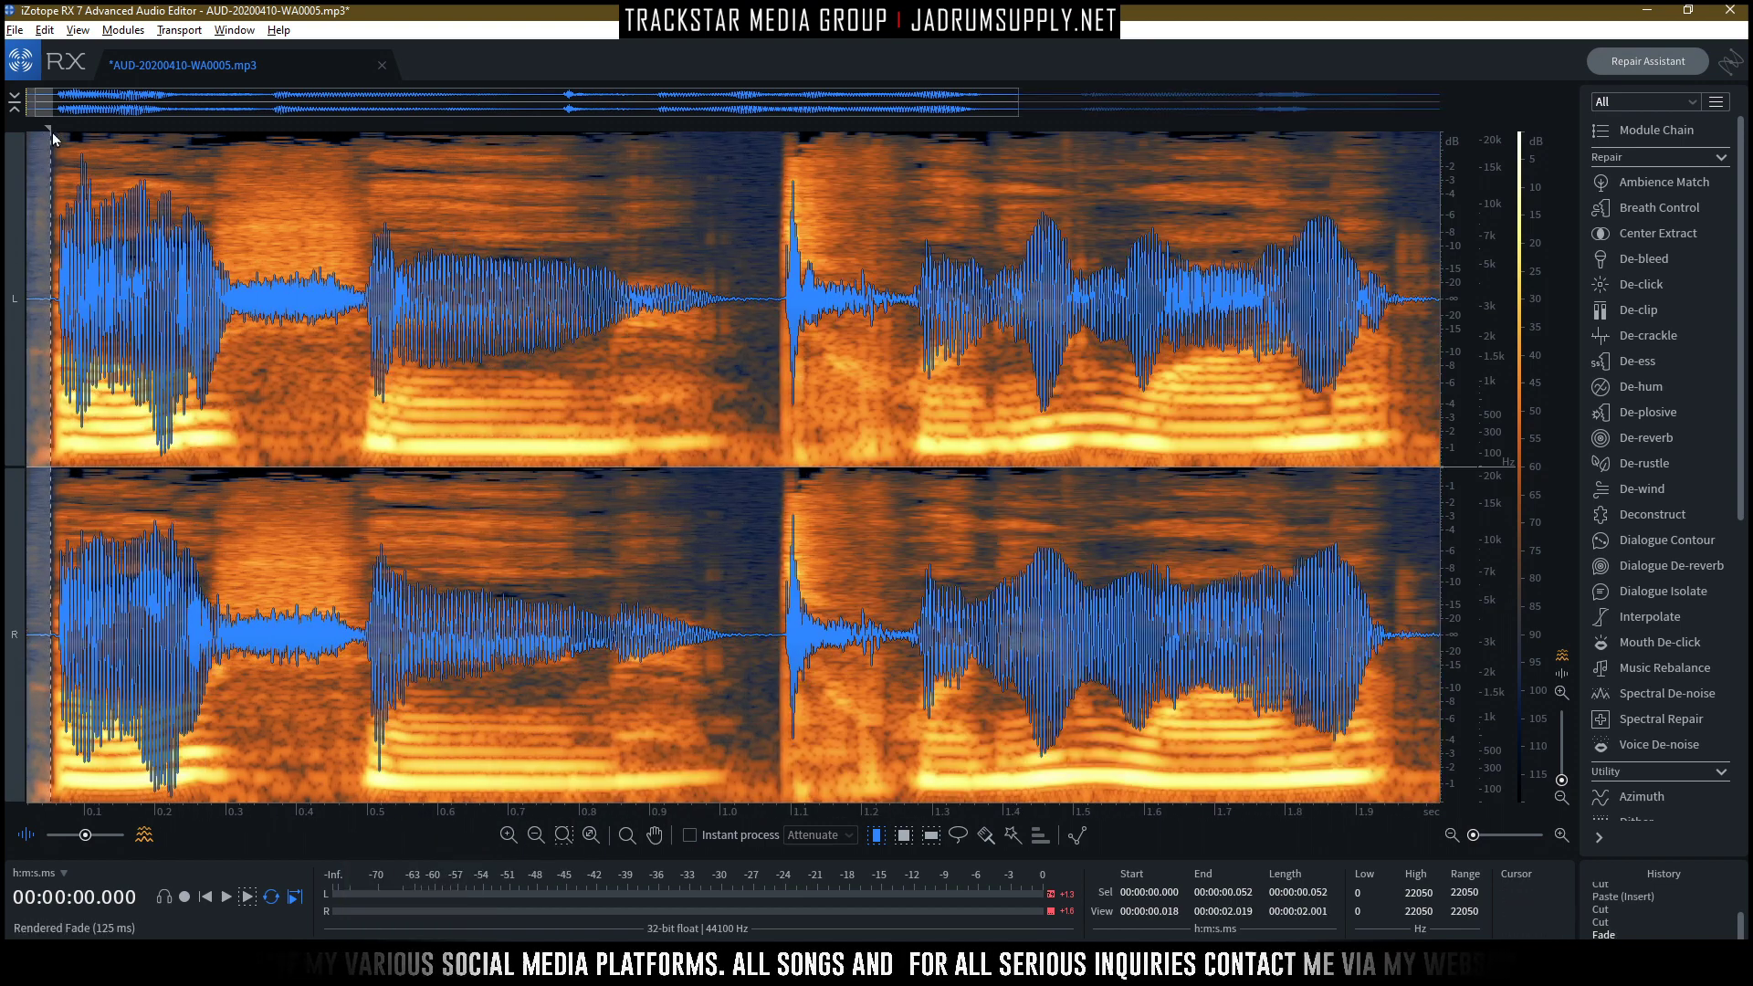
# Render another Fade on the first 0.052 s of the recording in both channels.
pyautogui.scroll(-2, 79, 338)
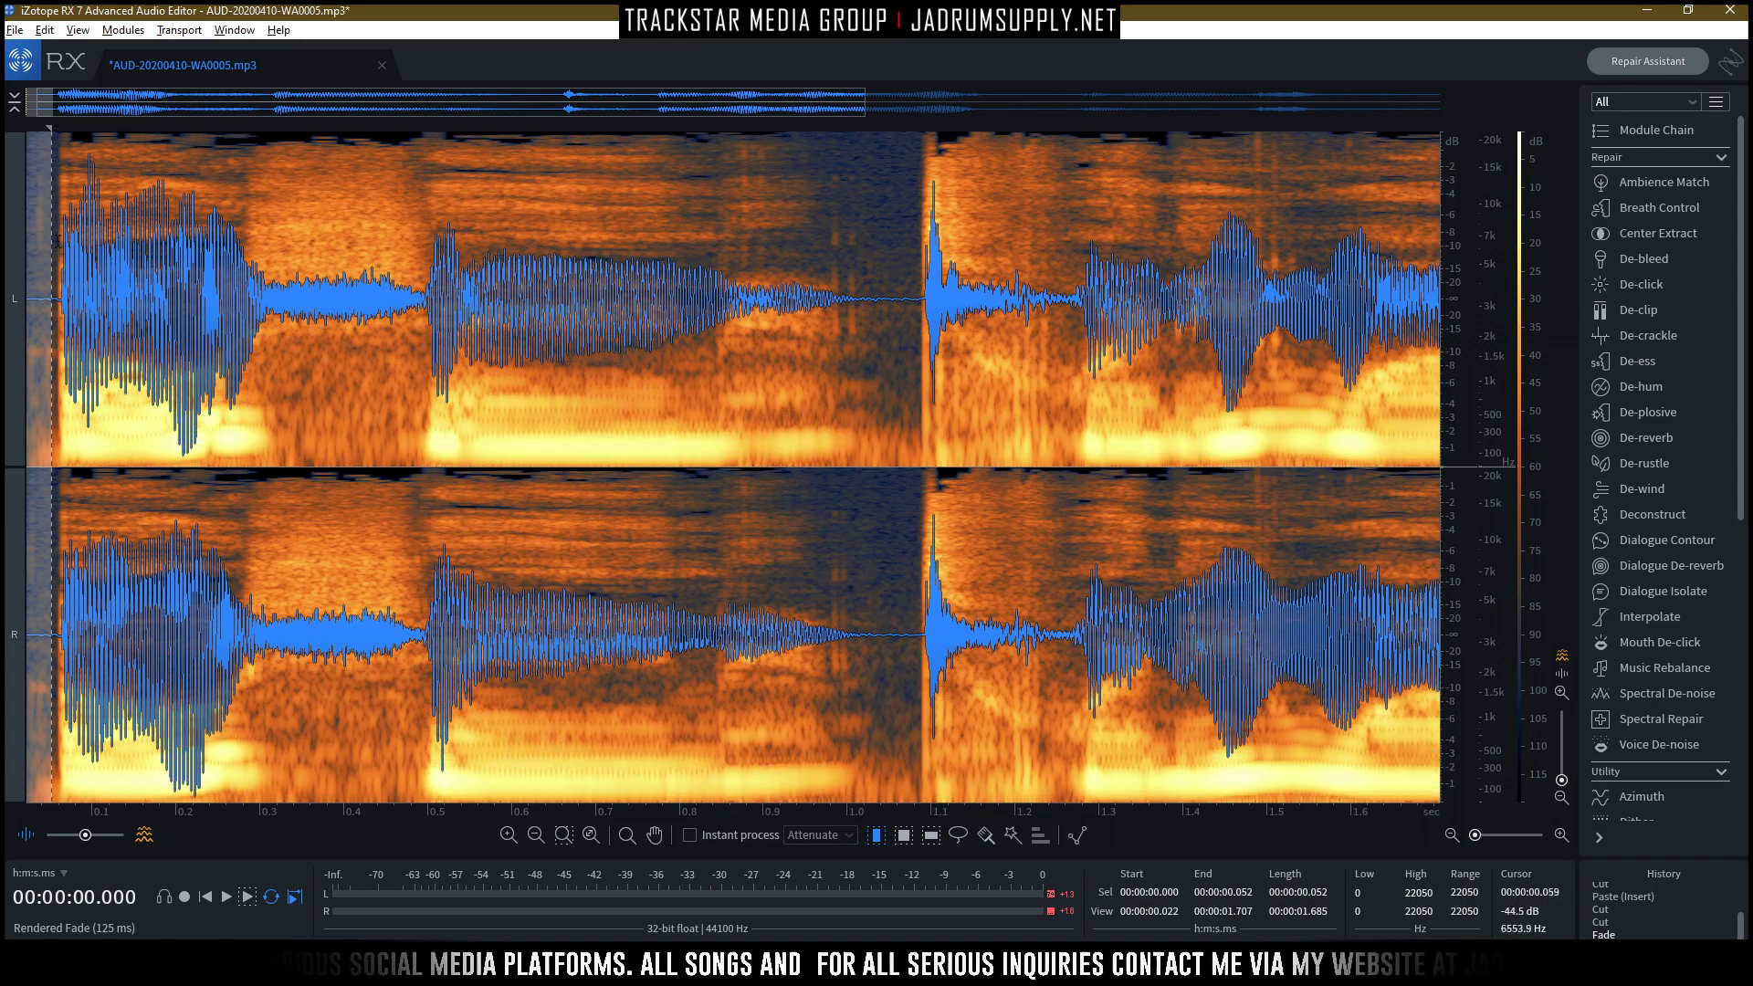
pyautogui.click(51, 135)
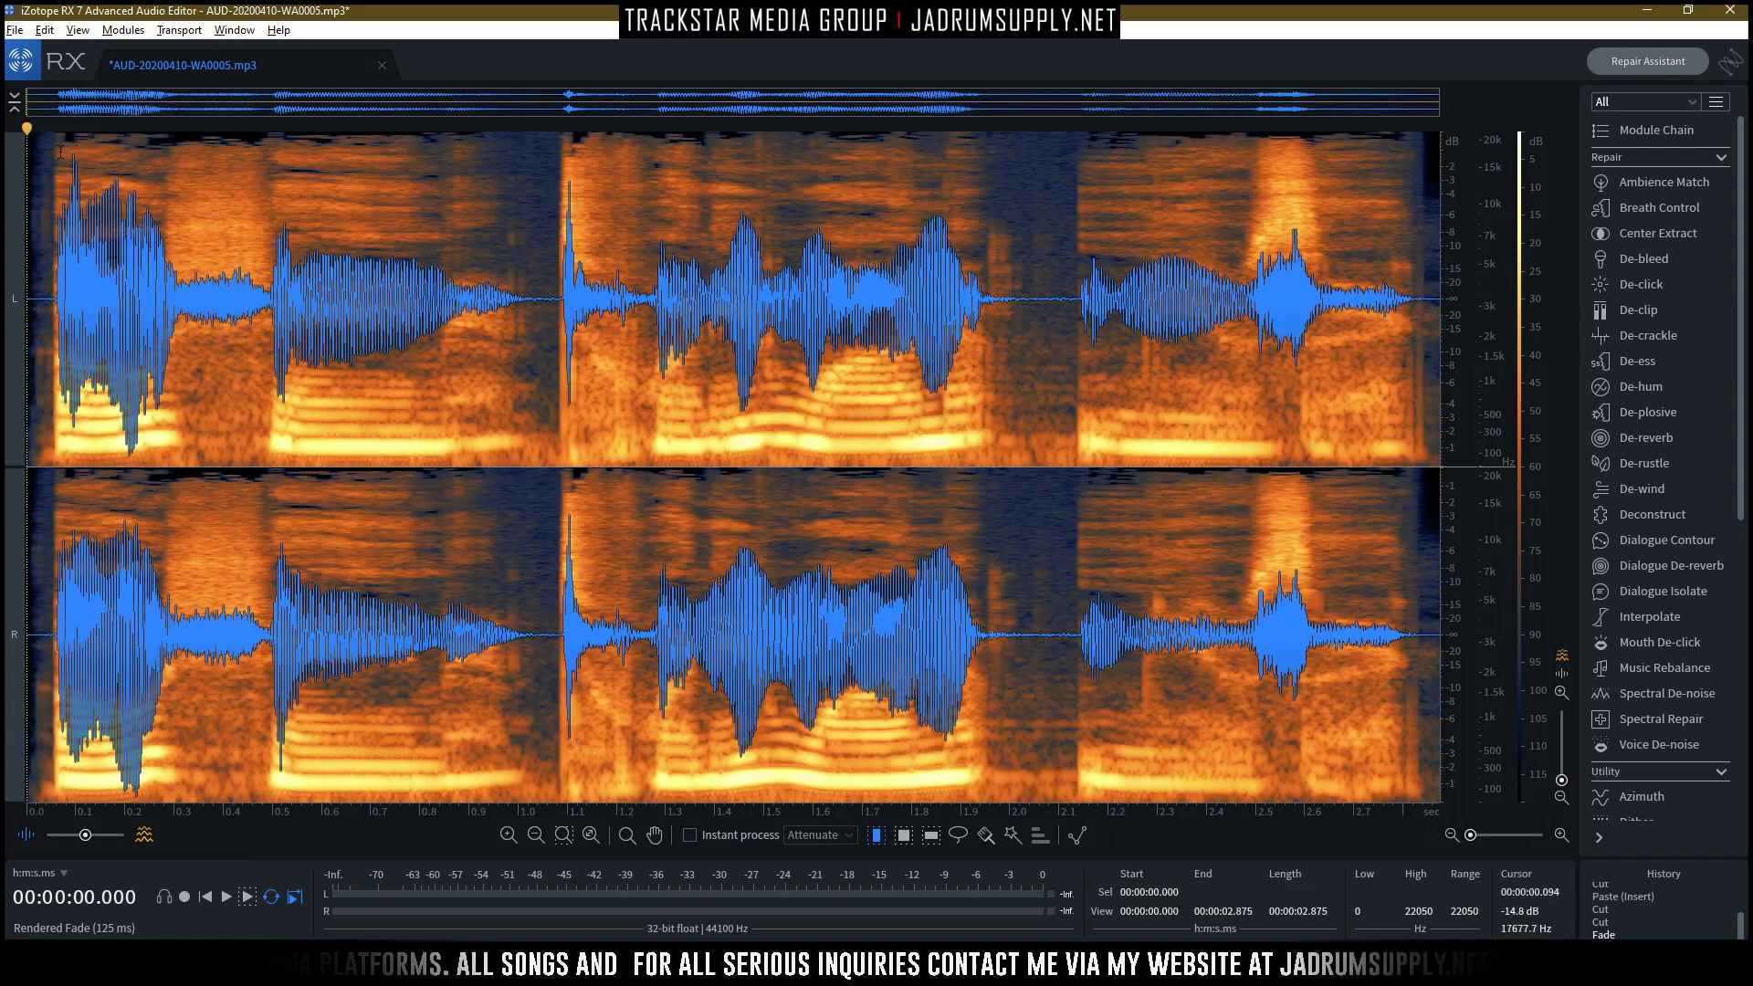
pyautogui.moveTo(46, 195); pyautogui.dragTo(27, 130)
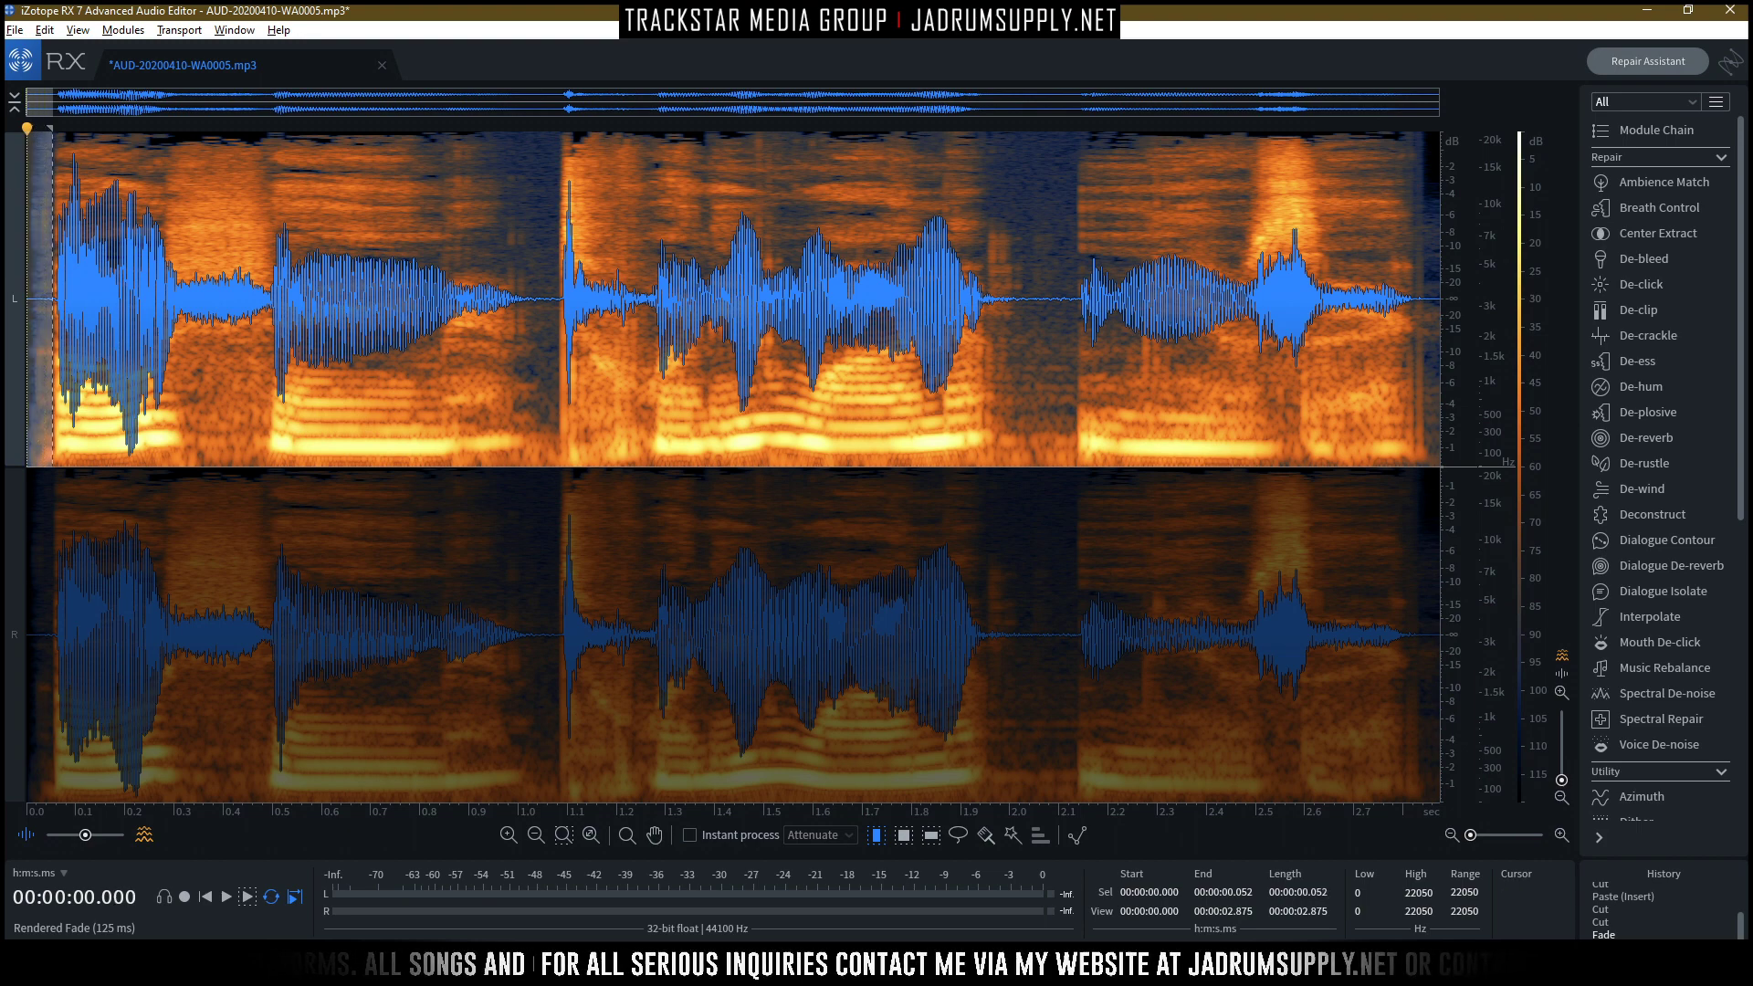
pyautogui.rightClick(45, 321)
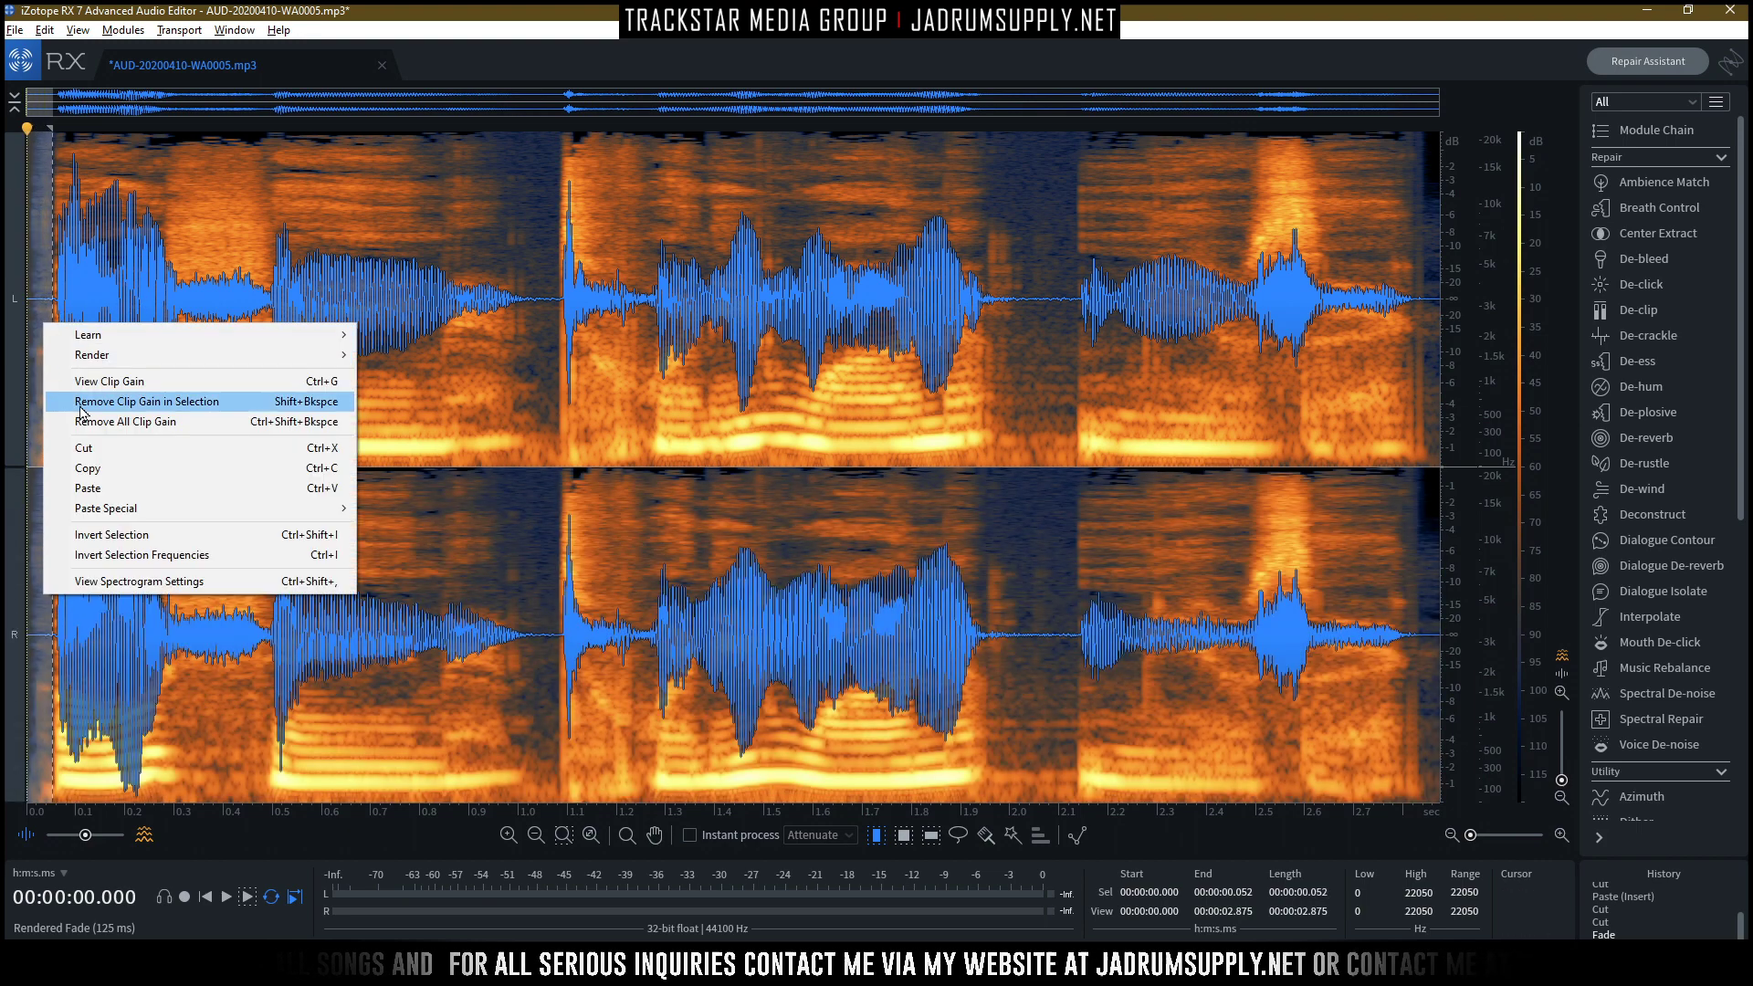
pyautogui.moveTo(207, 364)
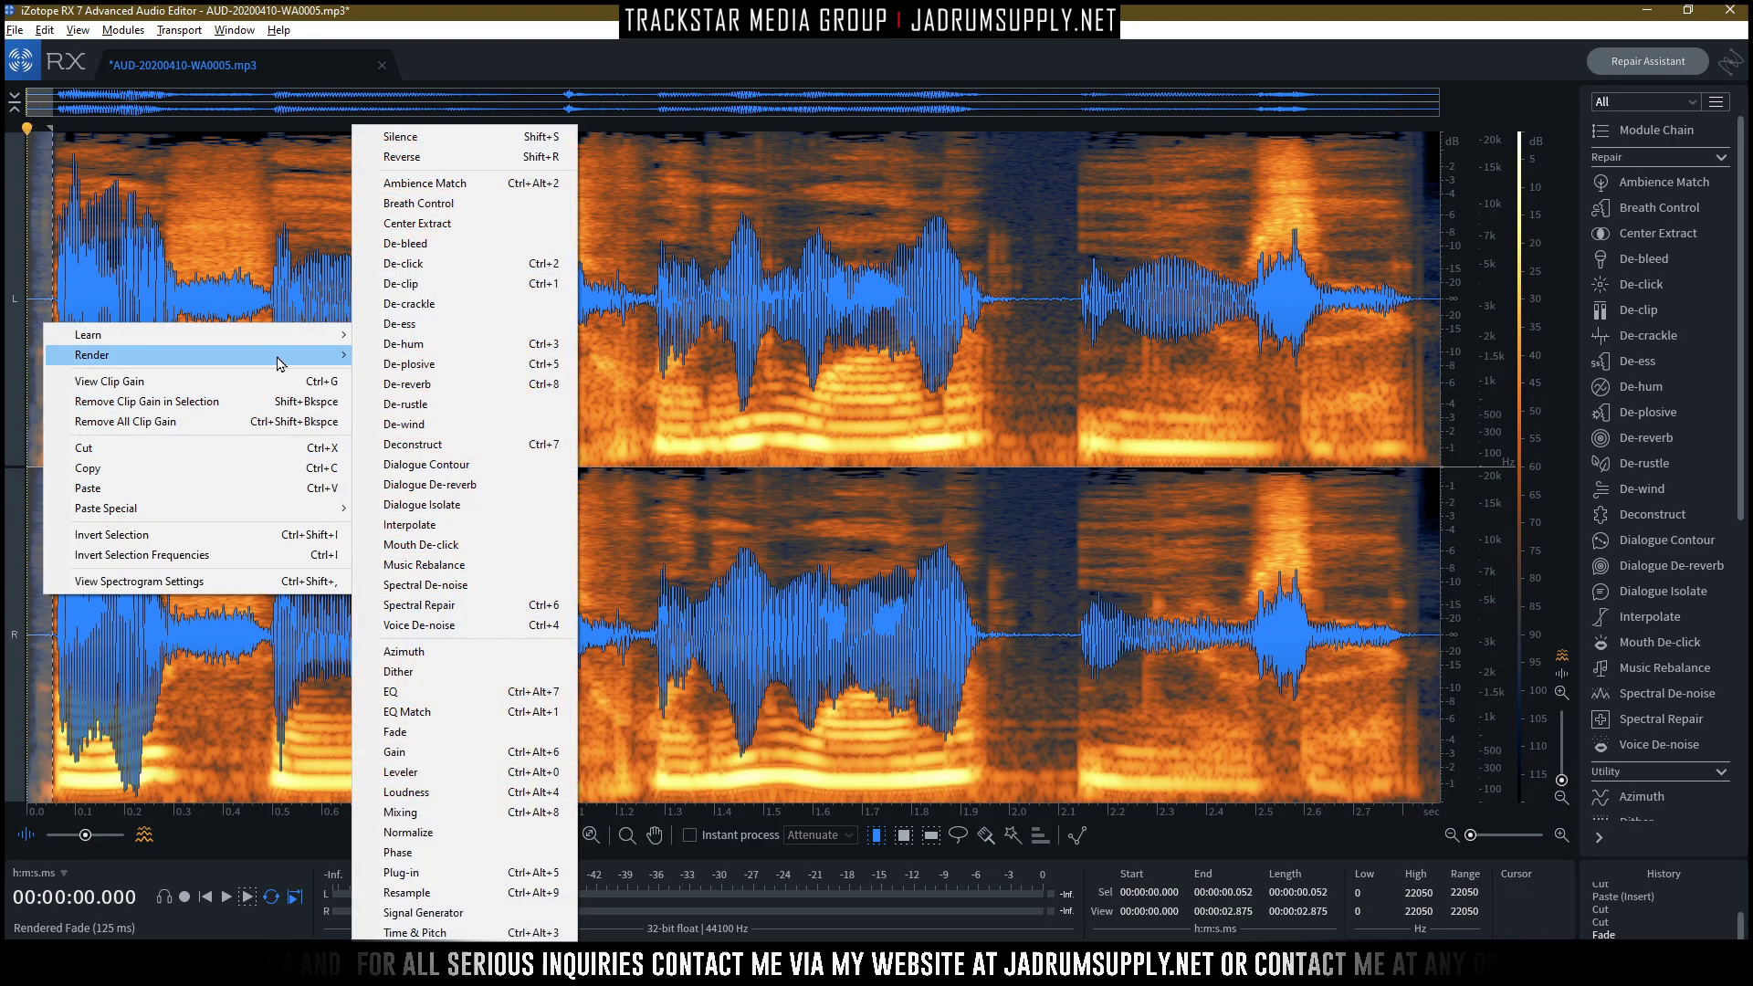
pyautogui.click(456, 734)
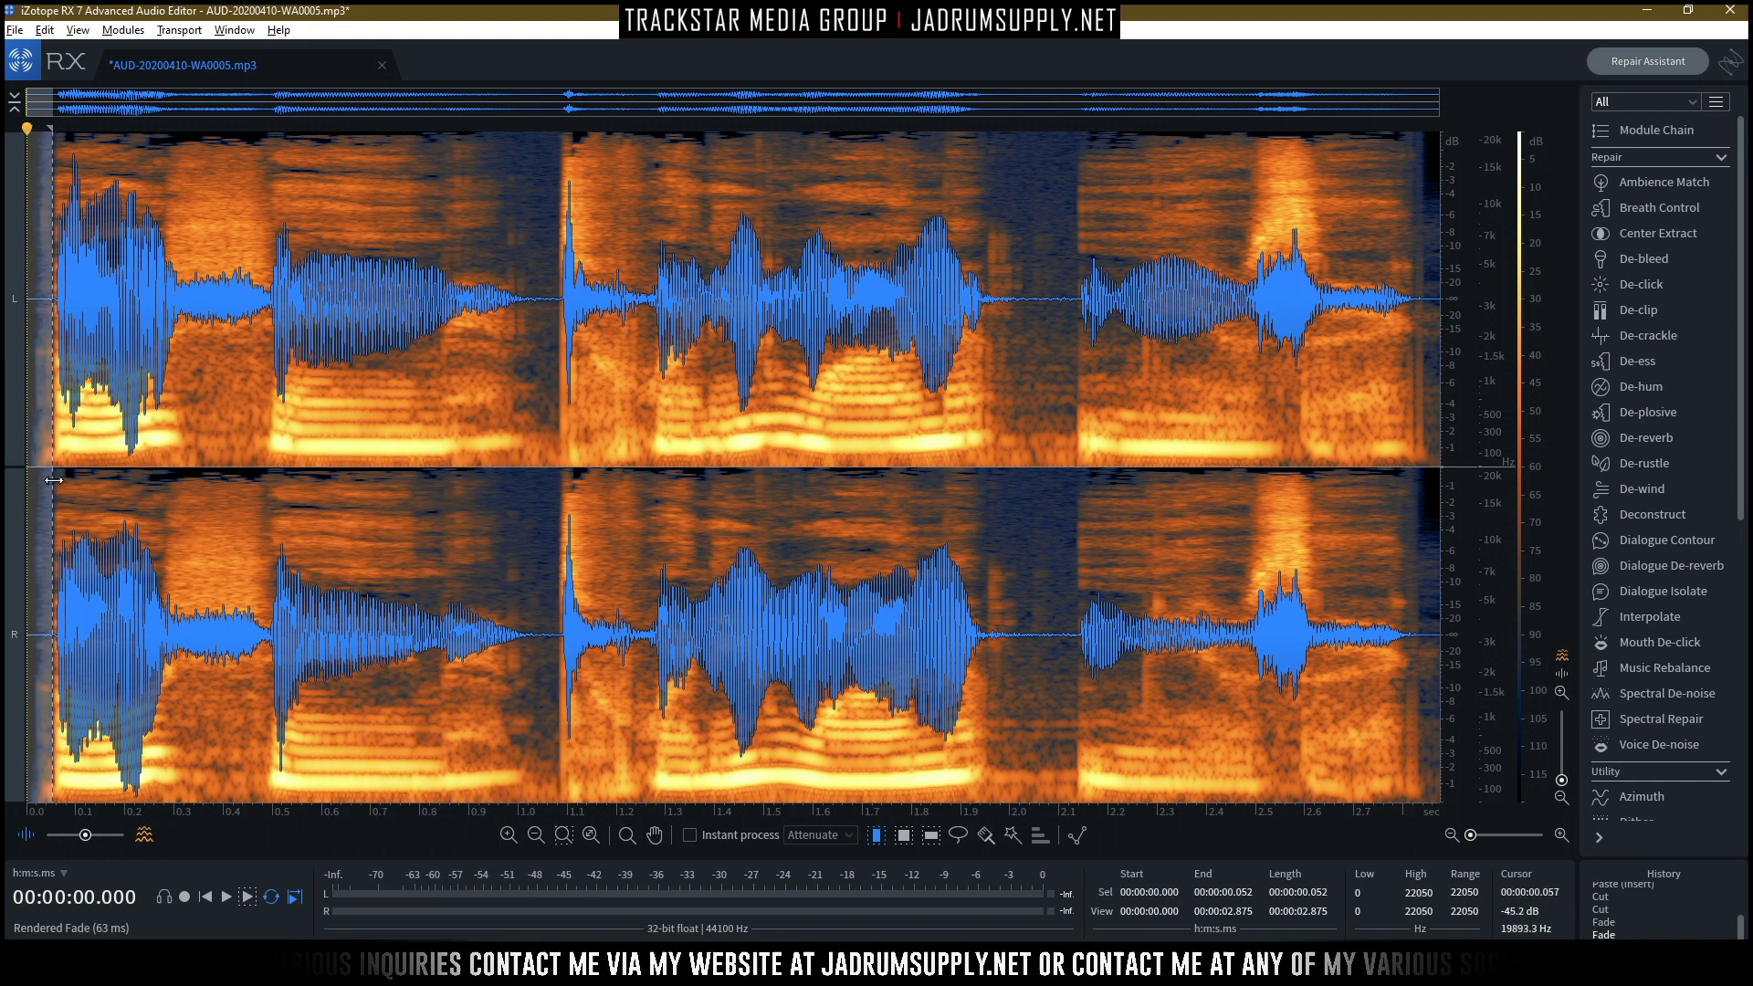
# Select the first 0.062 s of the left channel, up to just before the voice starts, and render a Fade on it.
pyautogui.scroll(5, 45, 336)
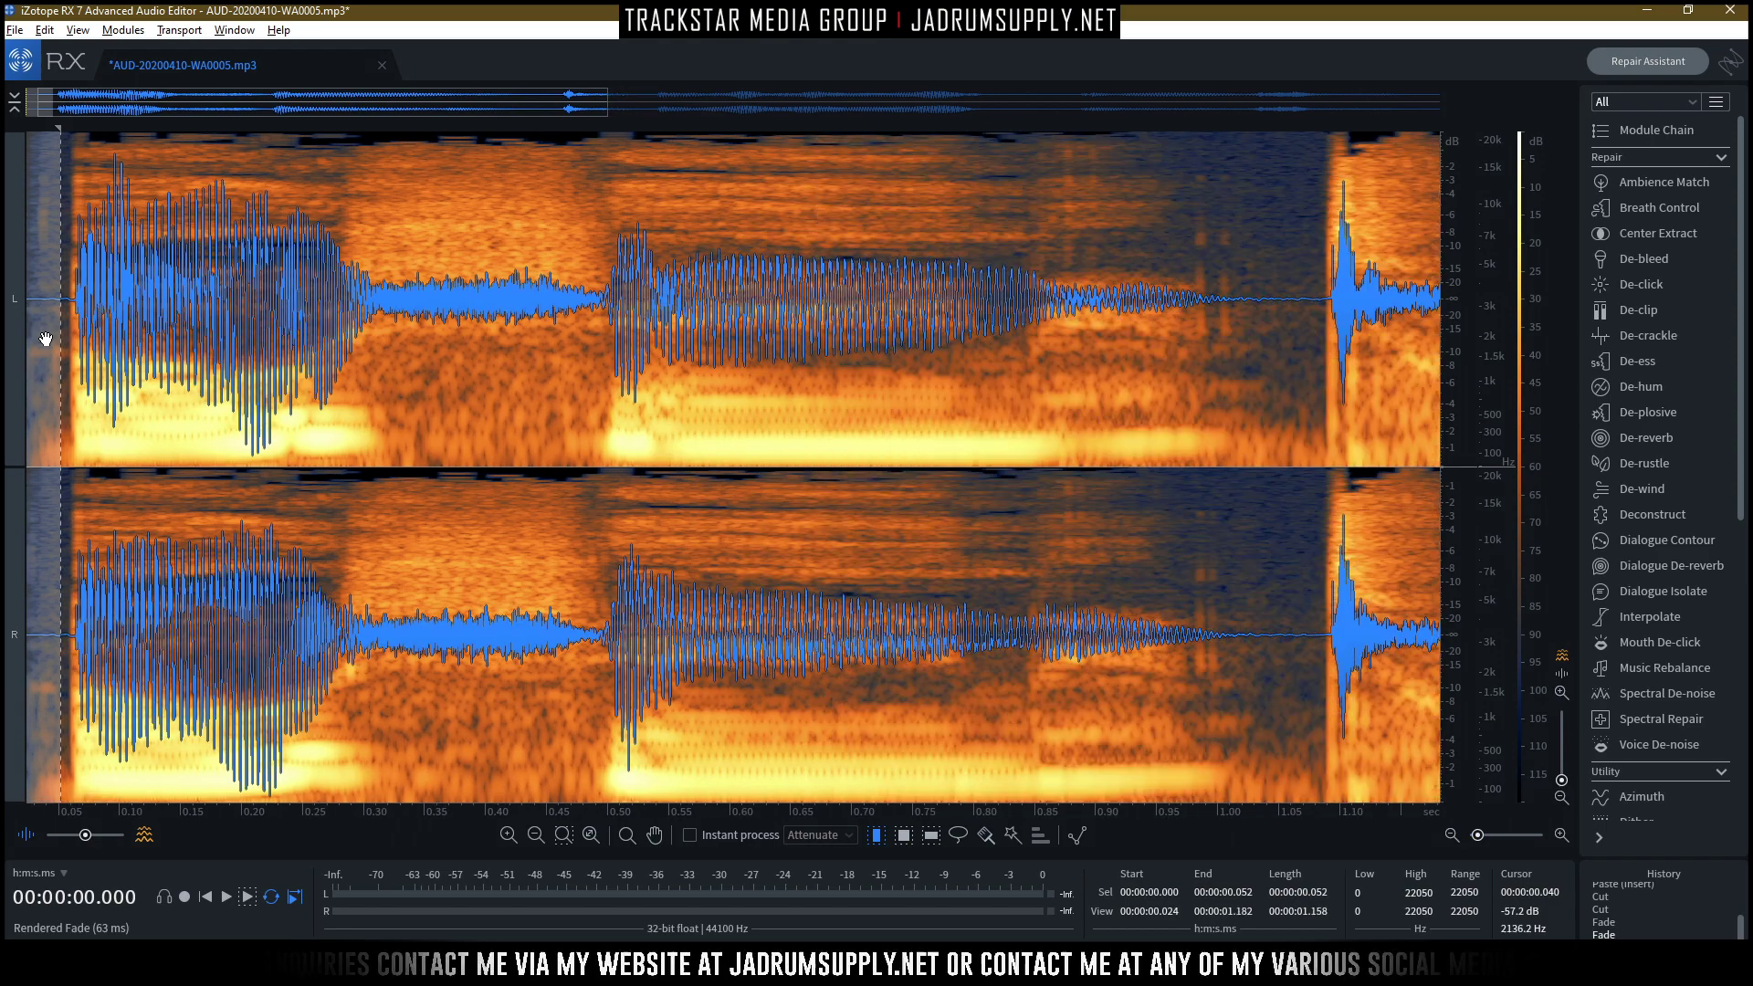
pyautogui.hscroll(-2, 126, 293)
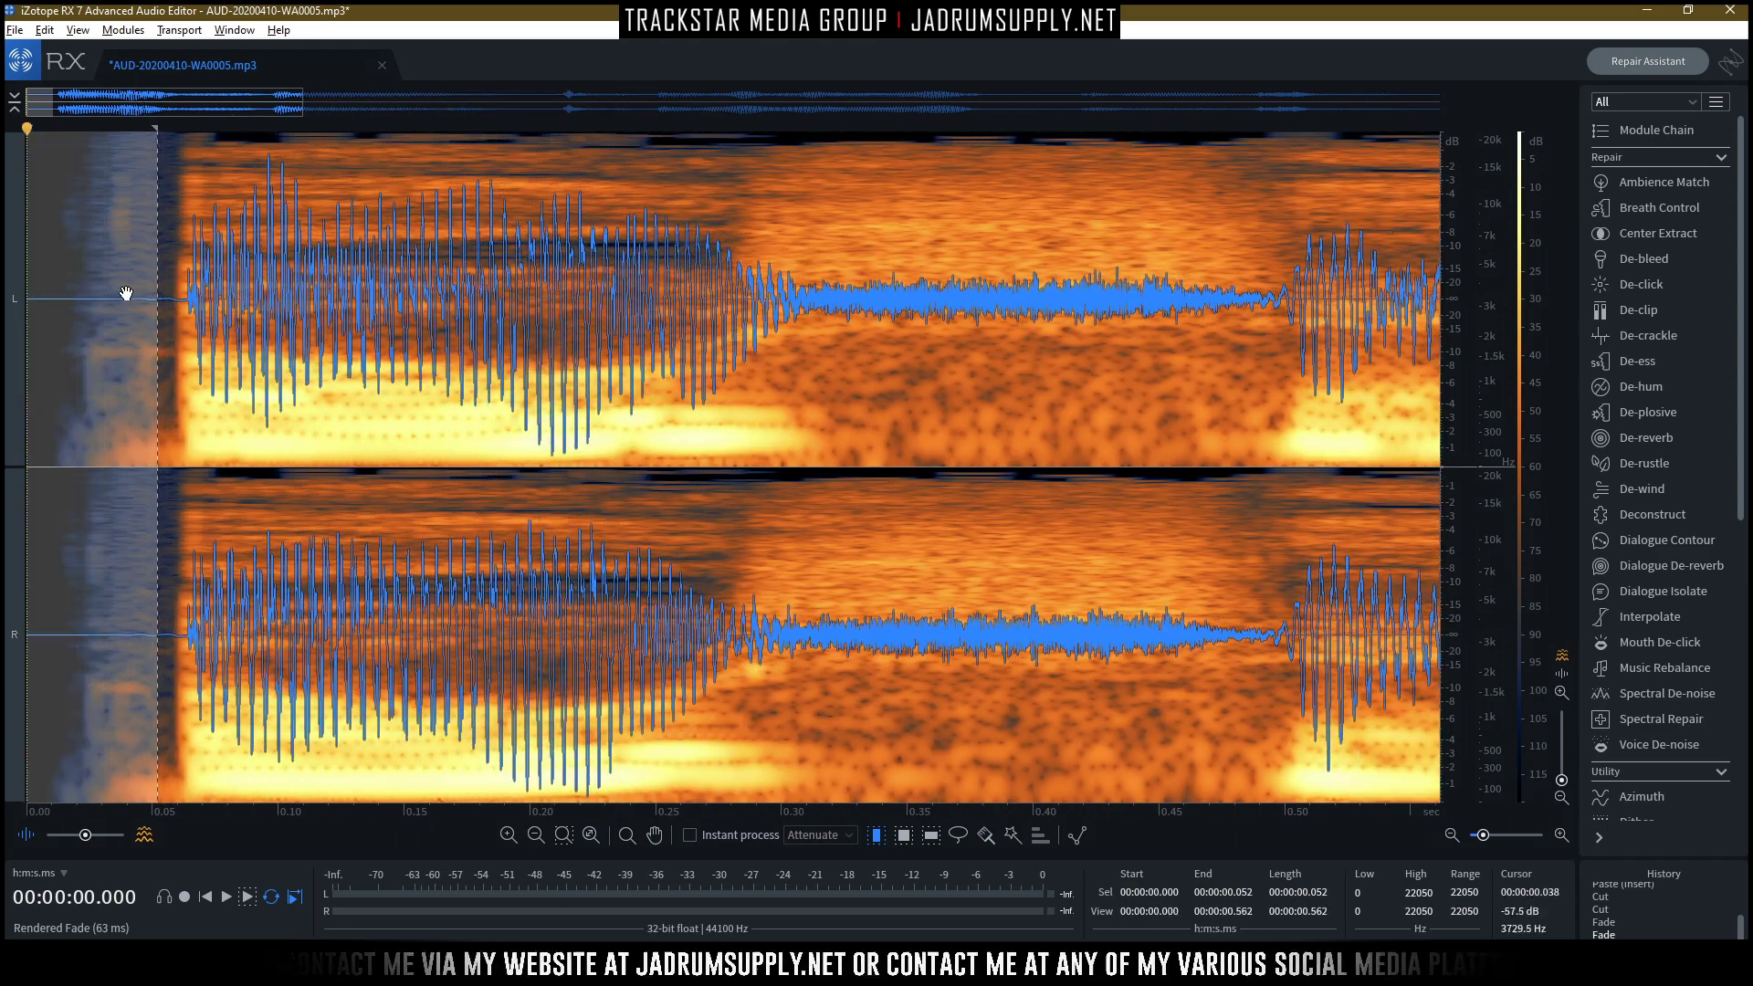
pyautogui.rightClick(126, 266)
pyautogui.click(154, 193)
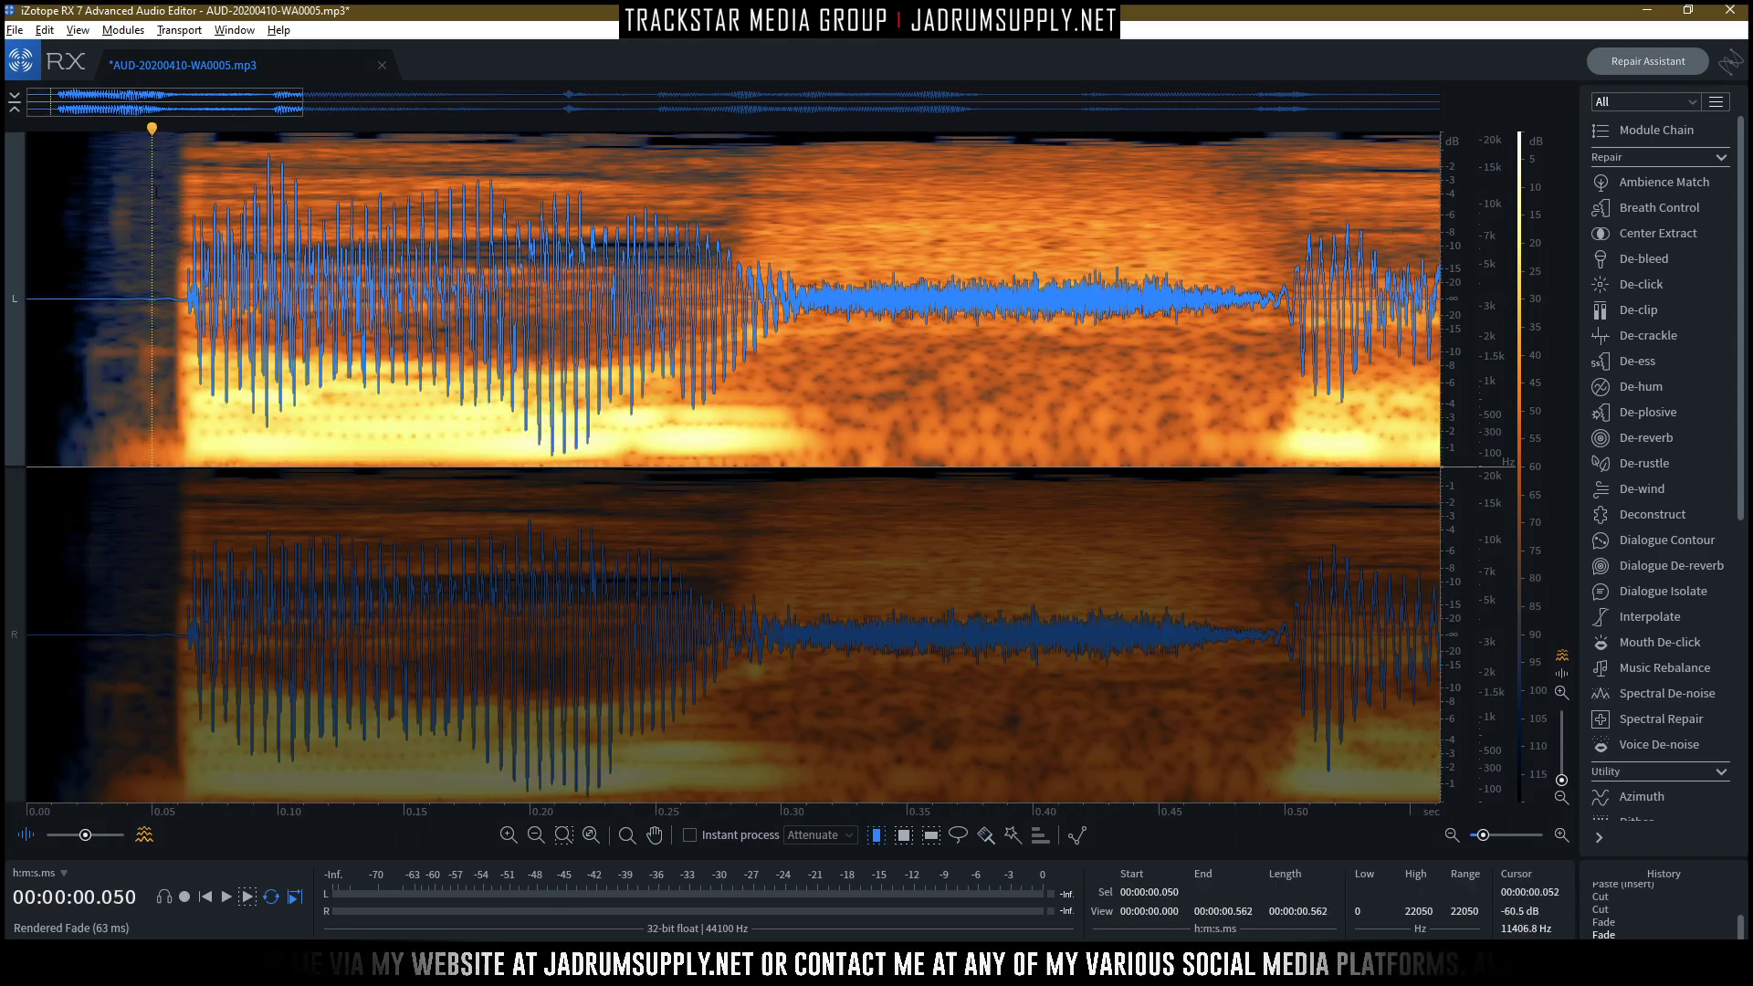
pyautogui.moveTo(184, 239); pyautogui.dragTo(24, 548)
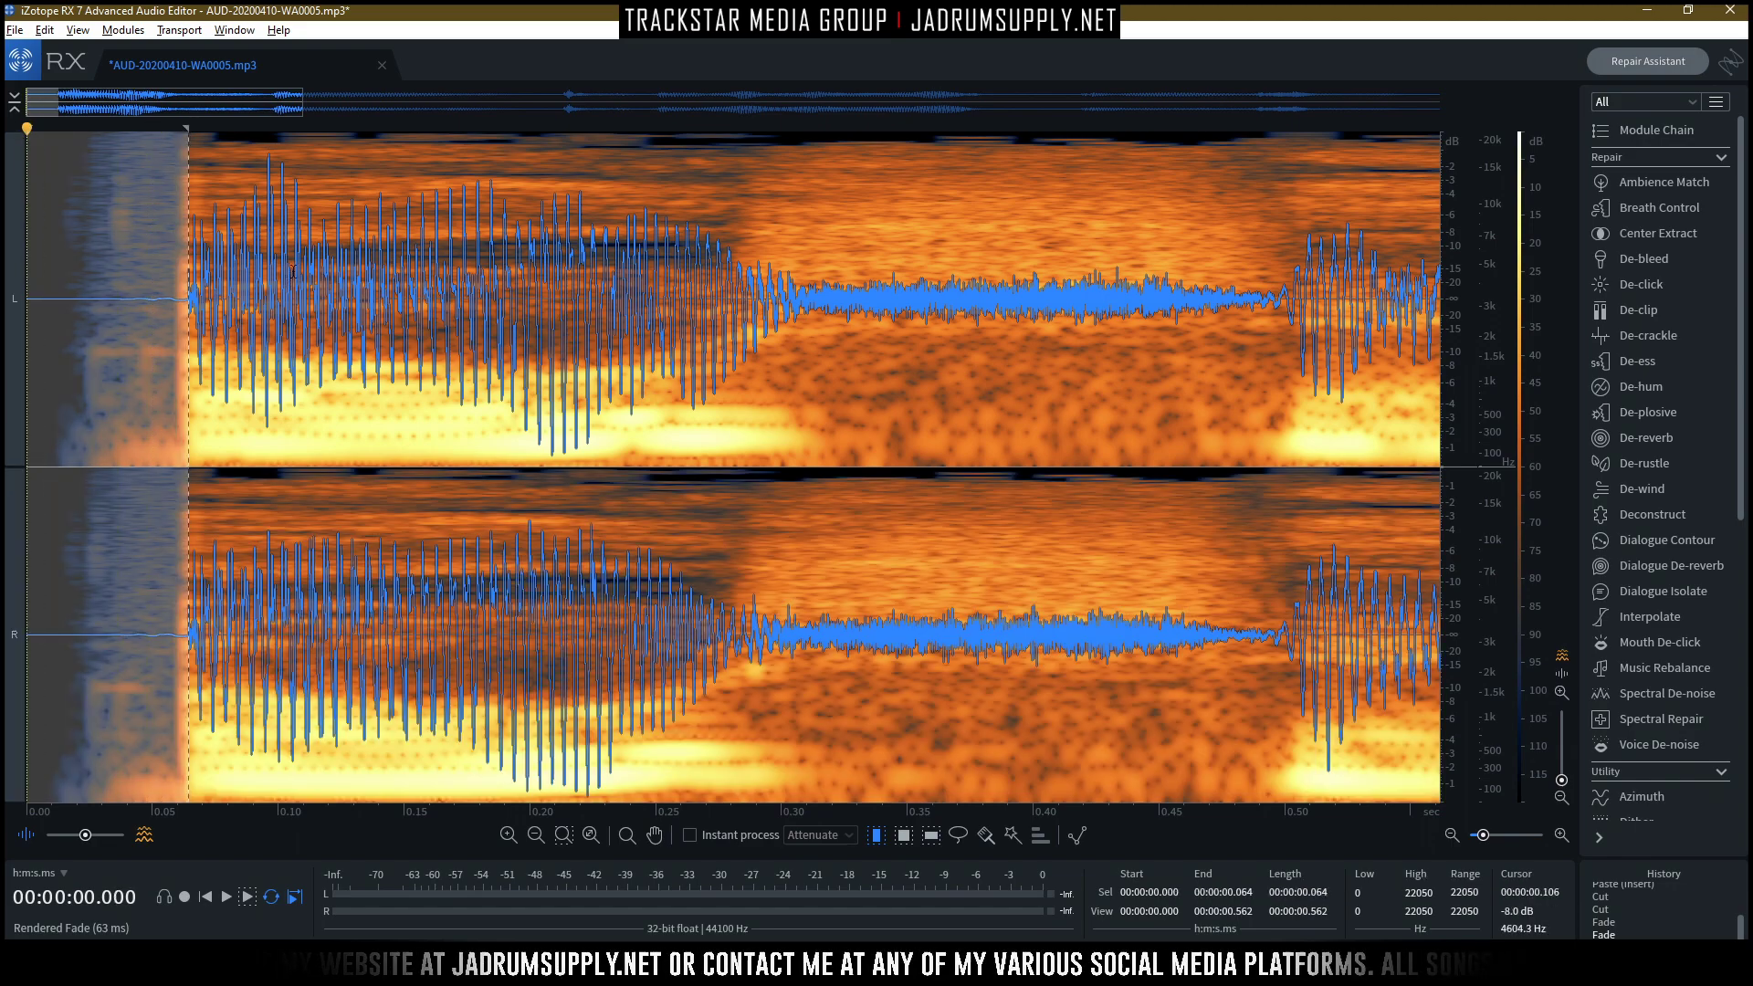
pyautogui.scroll(2, 292, 271)
pyautogui.click(88, 293)
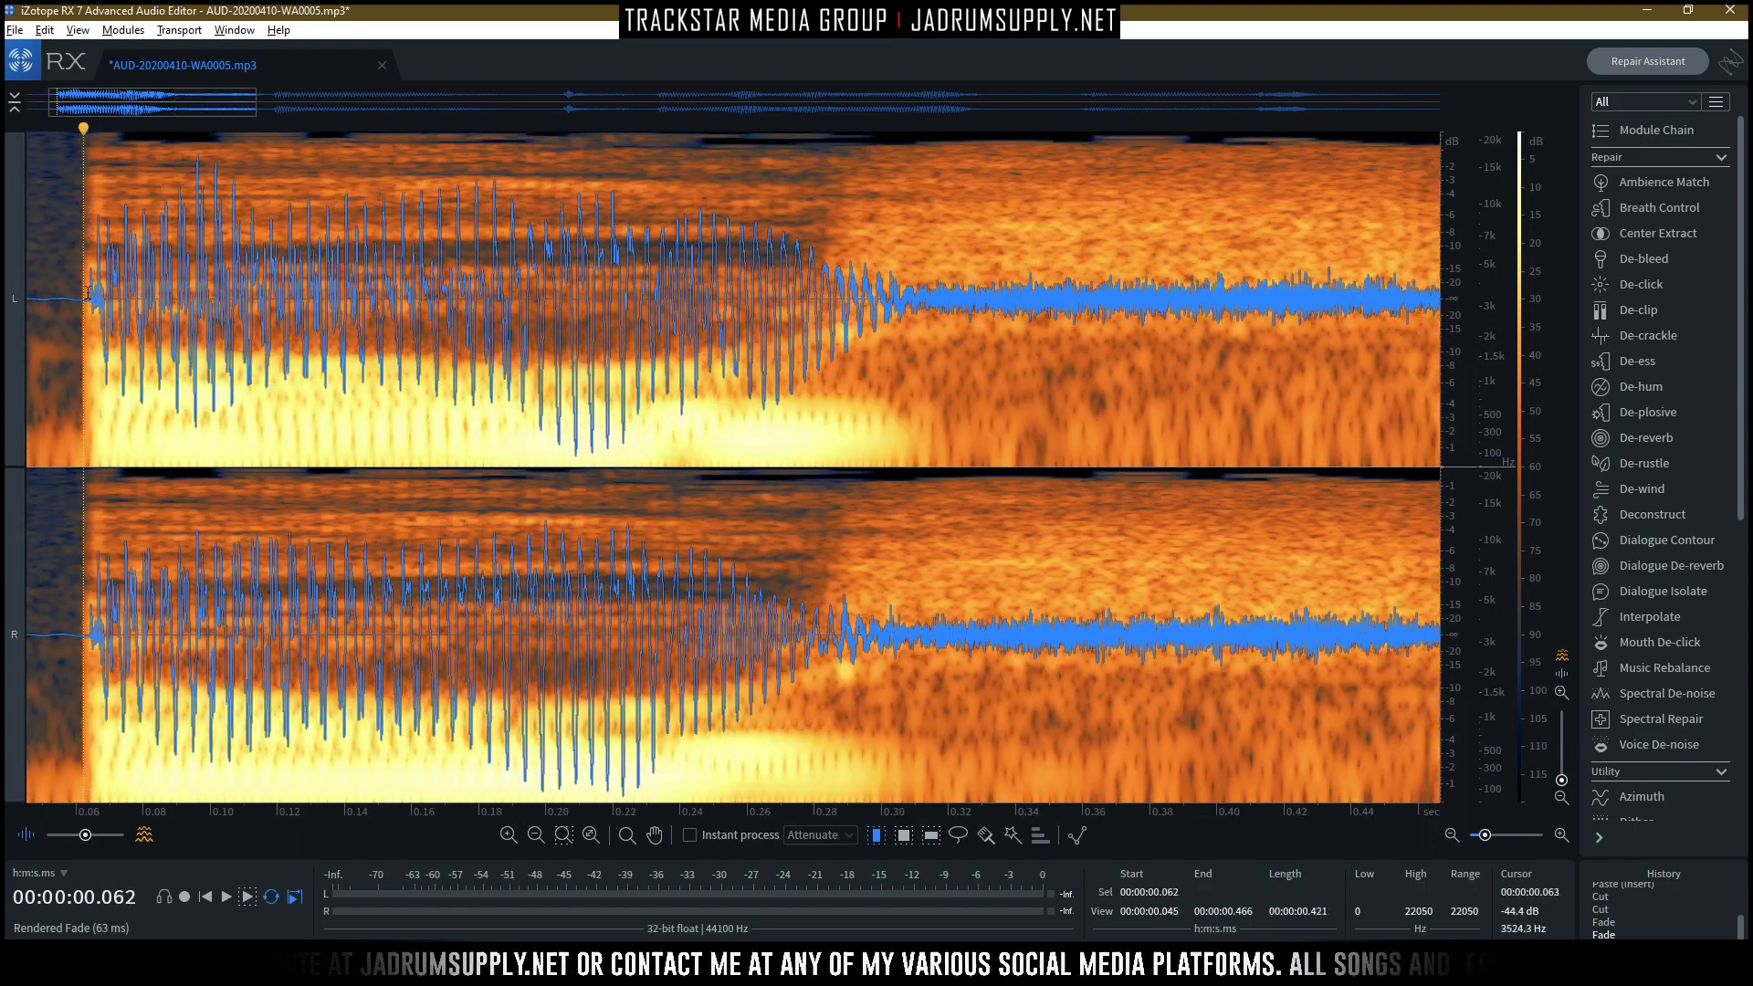
pyautogui.moveTo(88, 292); pyautogui.dragTo(27, 306)
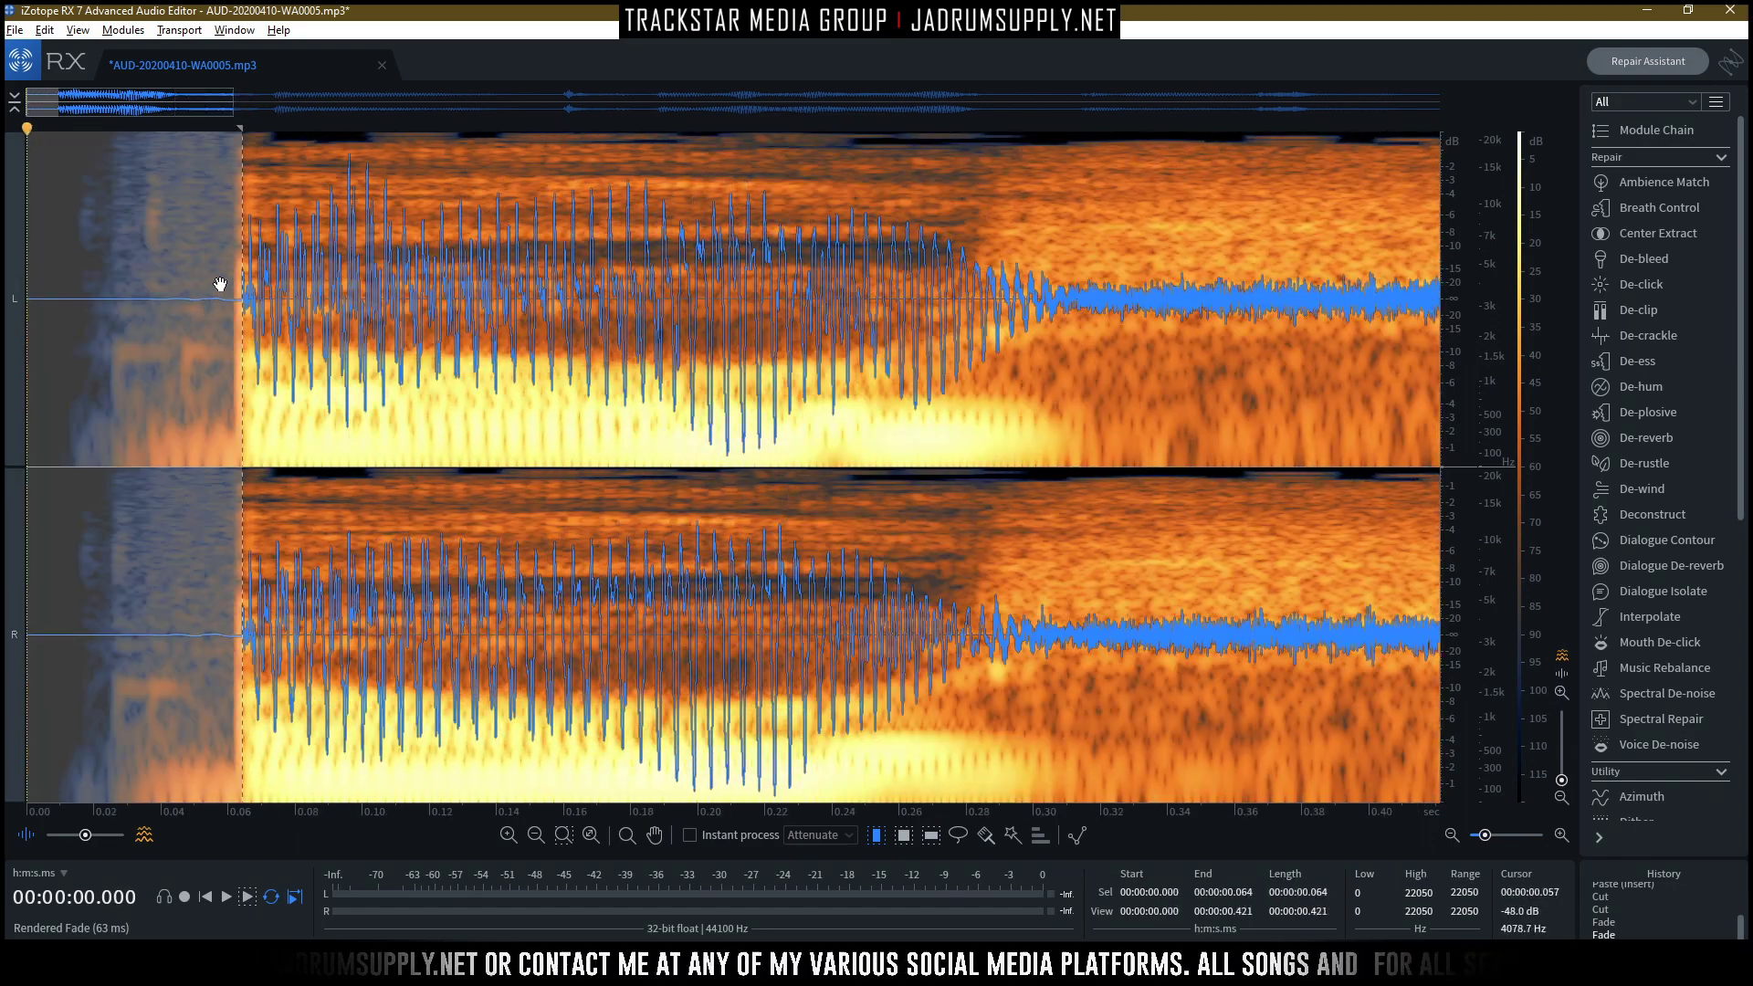
pyautogui.moveTo(236, 221); pyautogui.dragTo(234, 208)
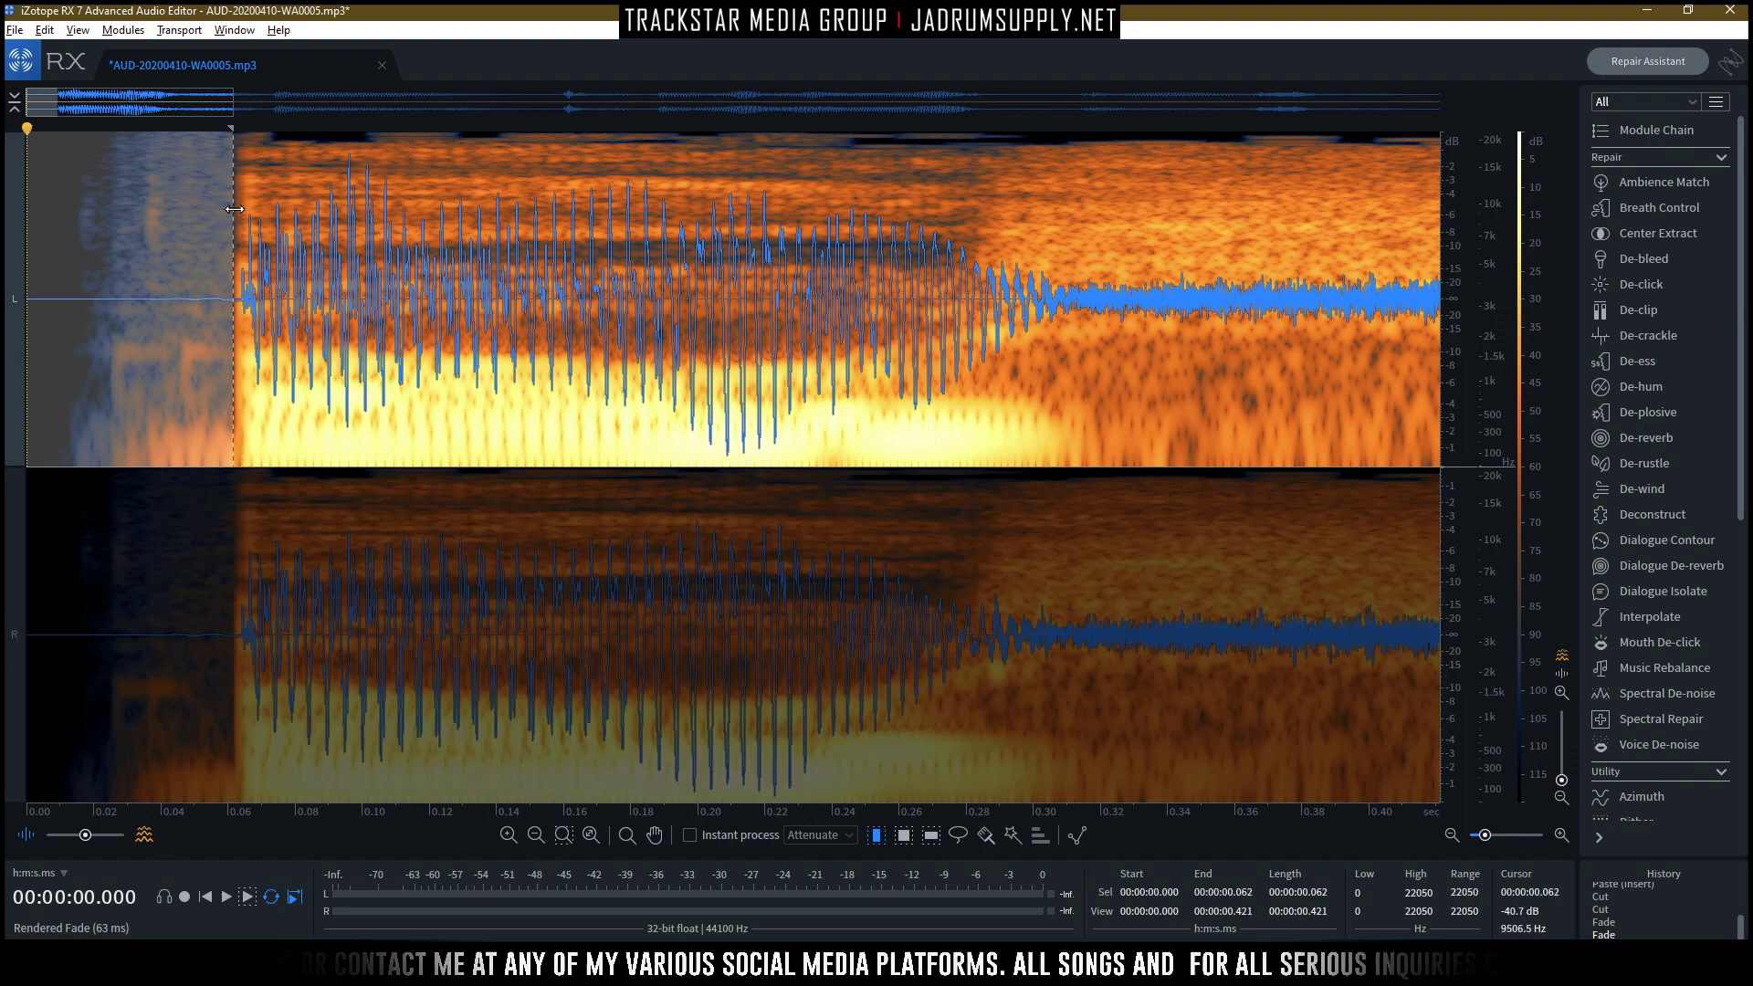
pyautogui.rightClick(161, 187)
pyautogui.moveTo(341, 219)
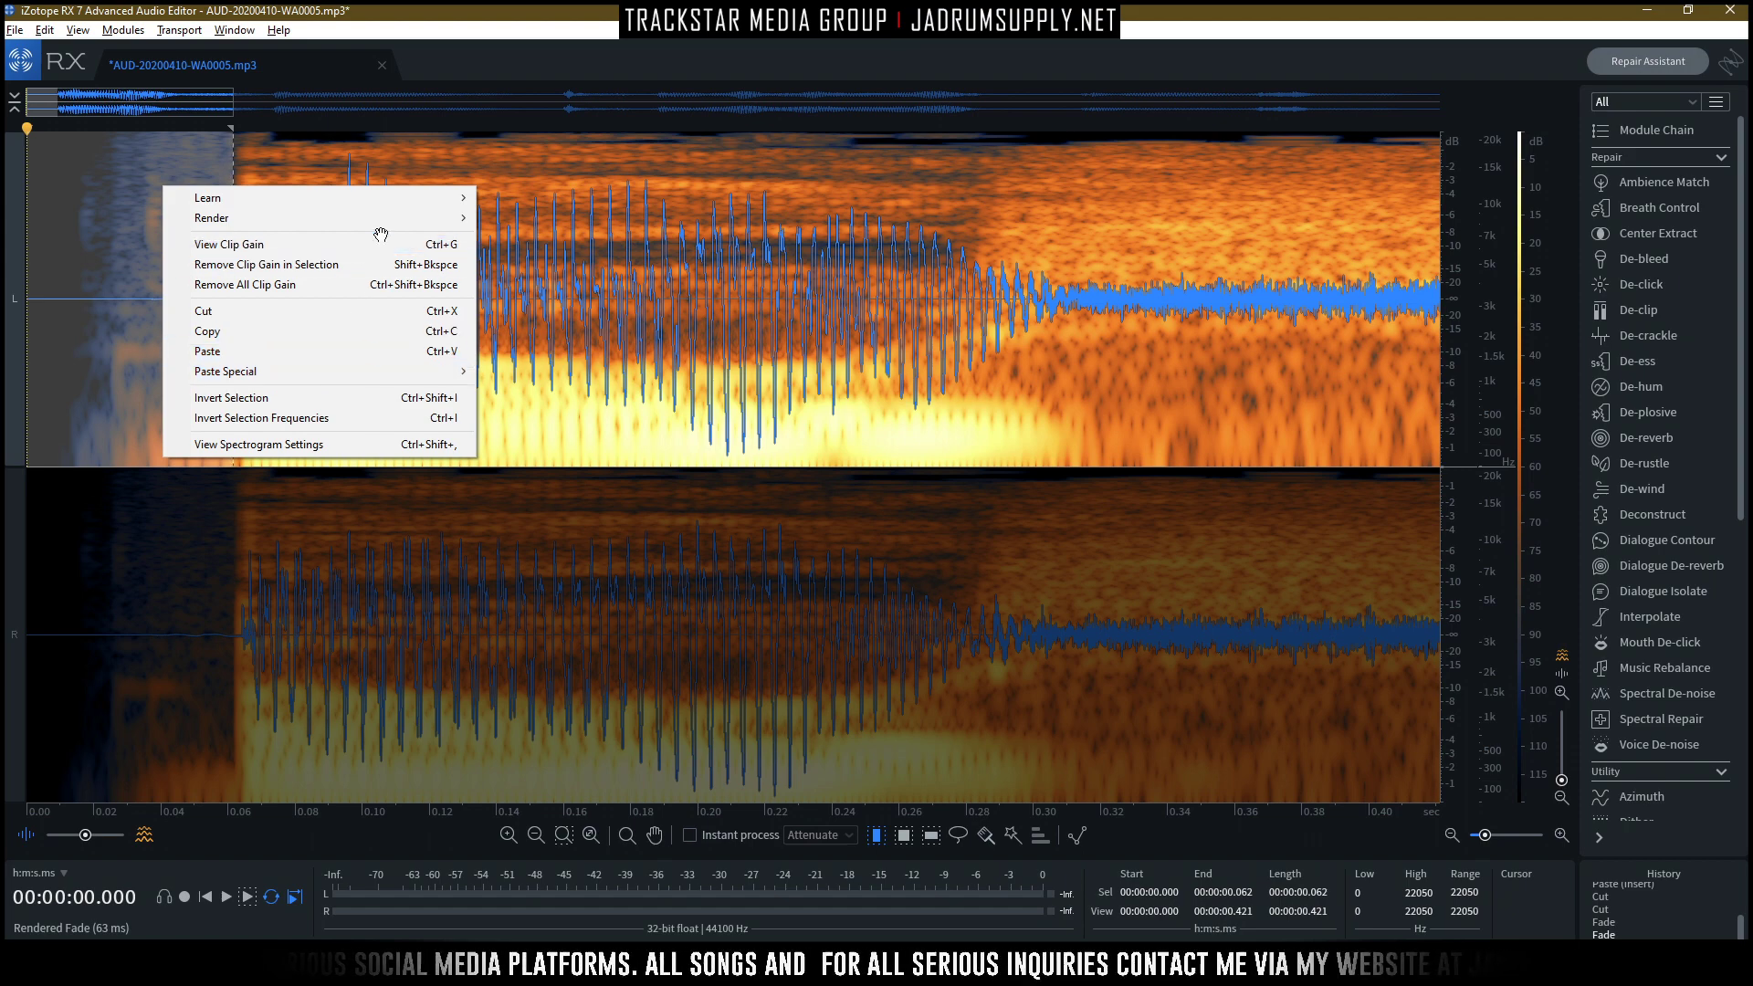
pyautogui.moveTo(421, 227)
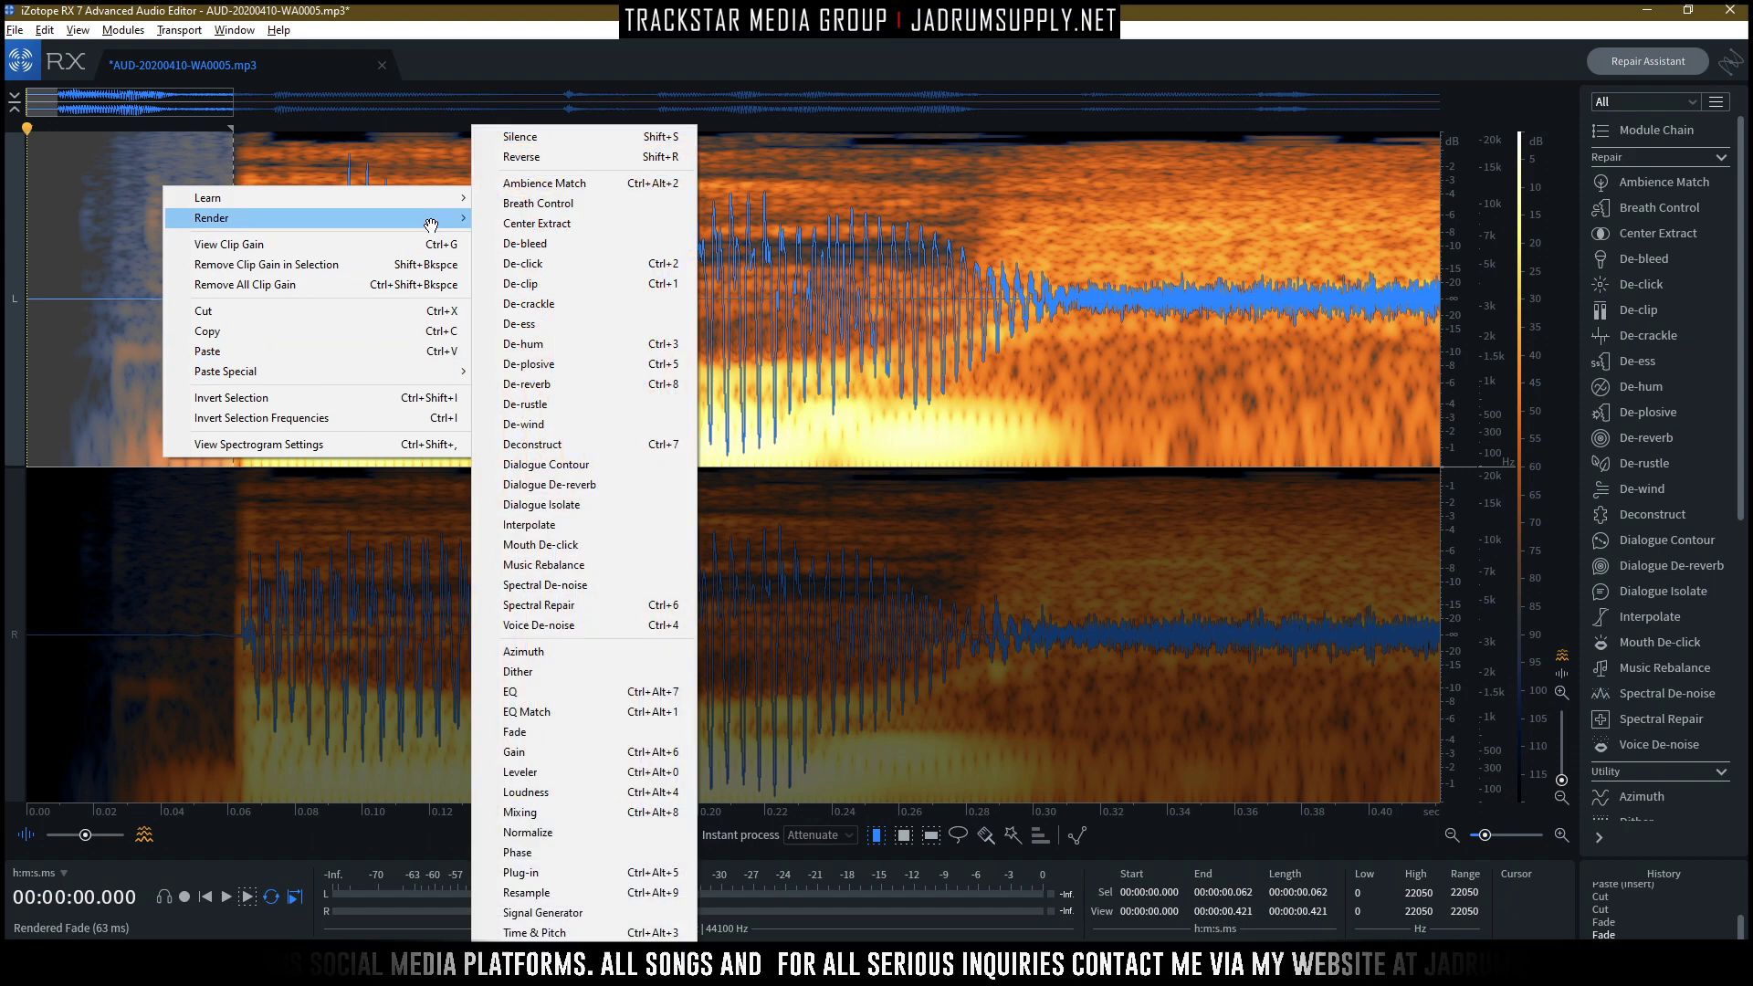
pyautogui.click(596, 738)
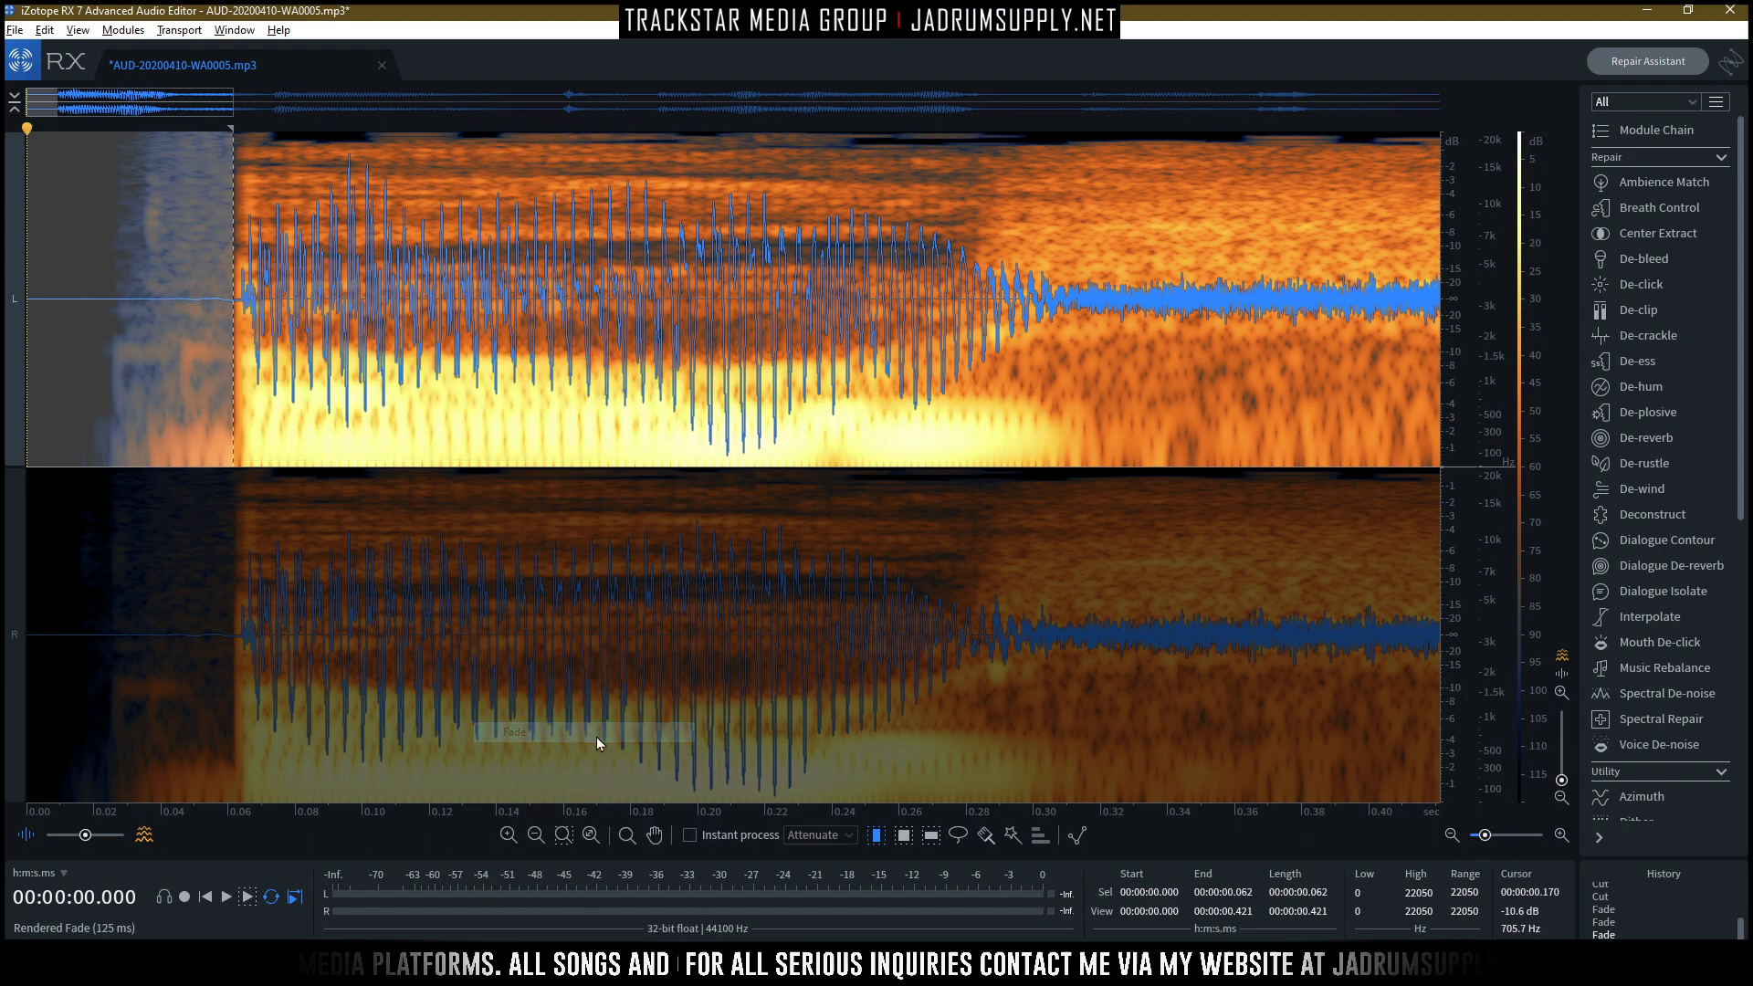
# Render a second Fade on the same 0.062 s left-channel selection.
pyautogui.rightClick(142, 247)
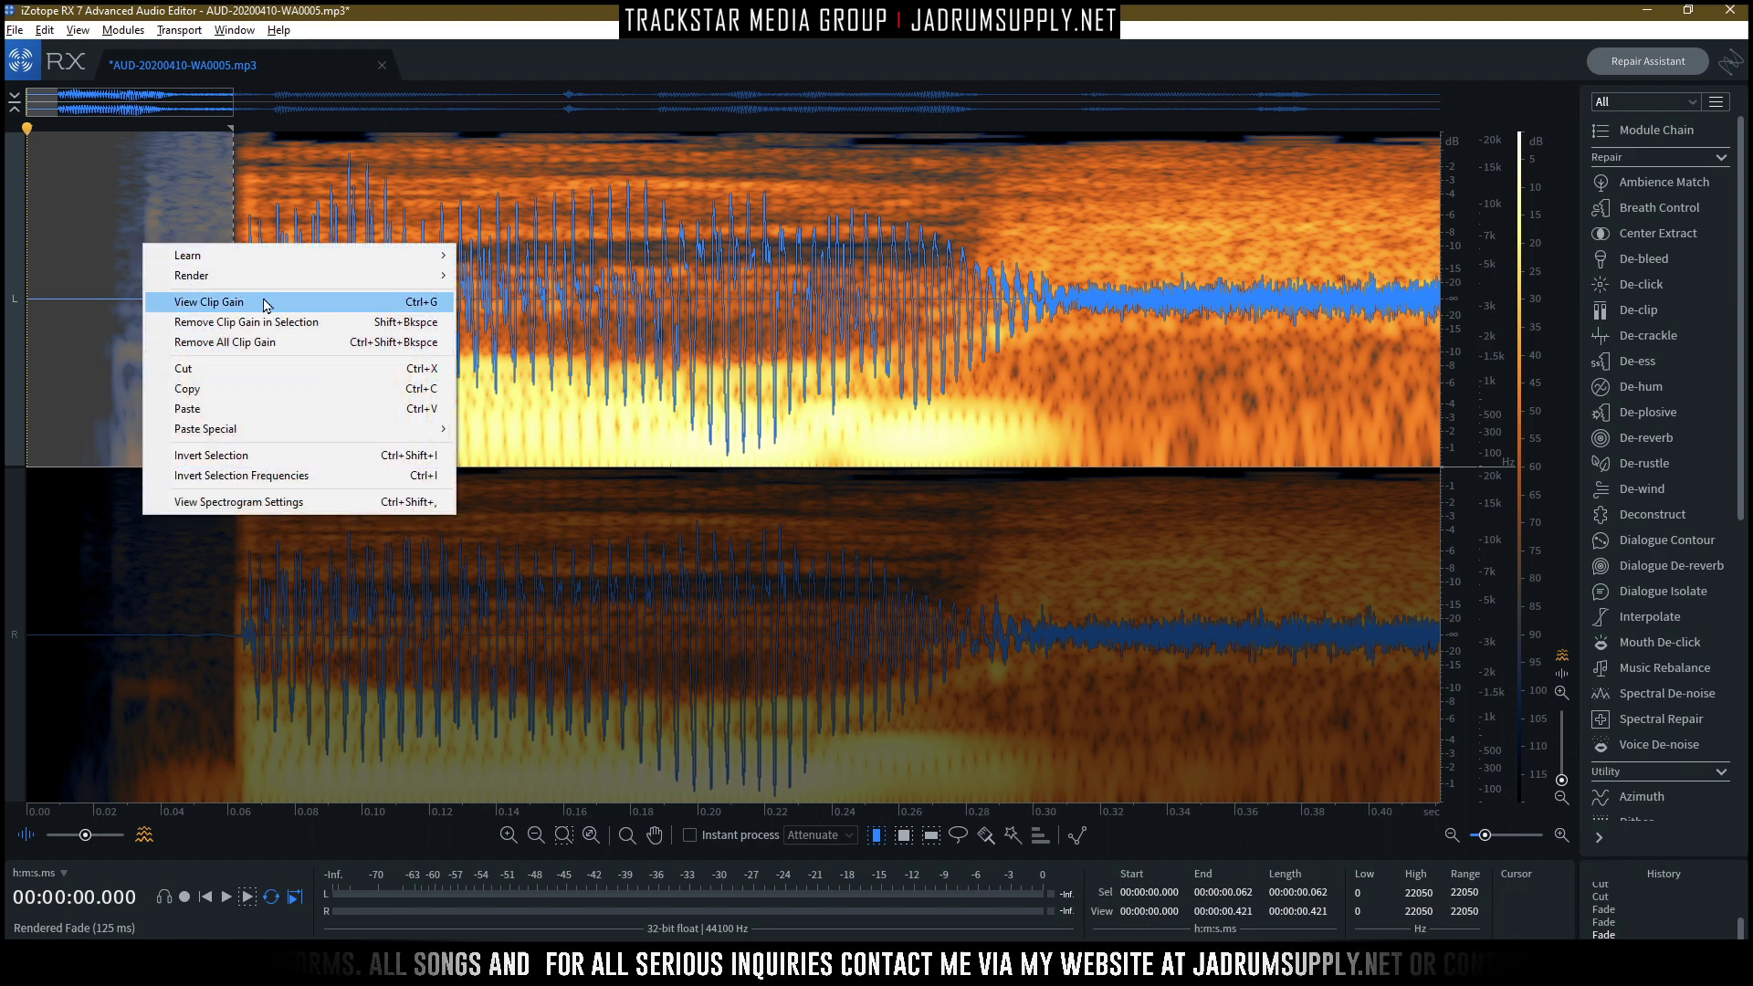
pyautogui.moveTo(410, 277)
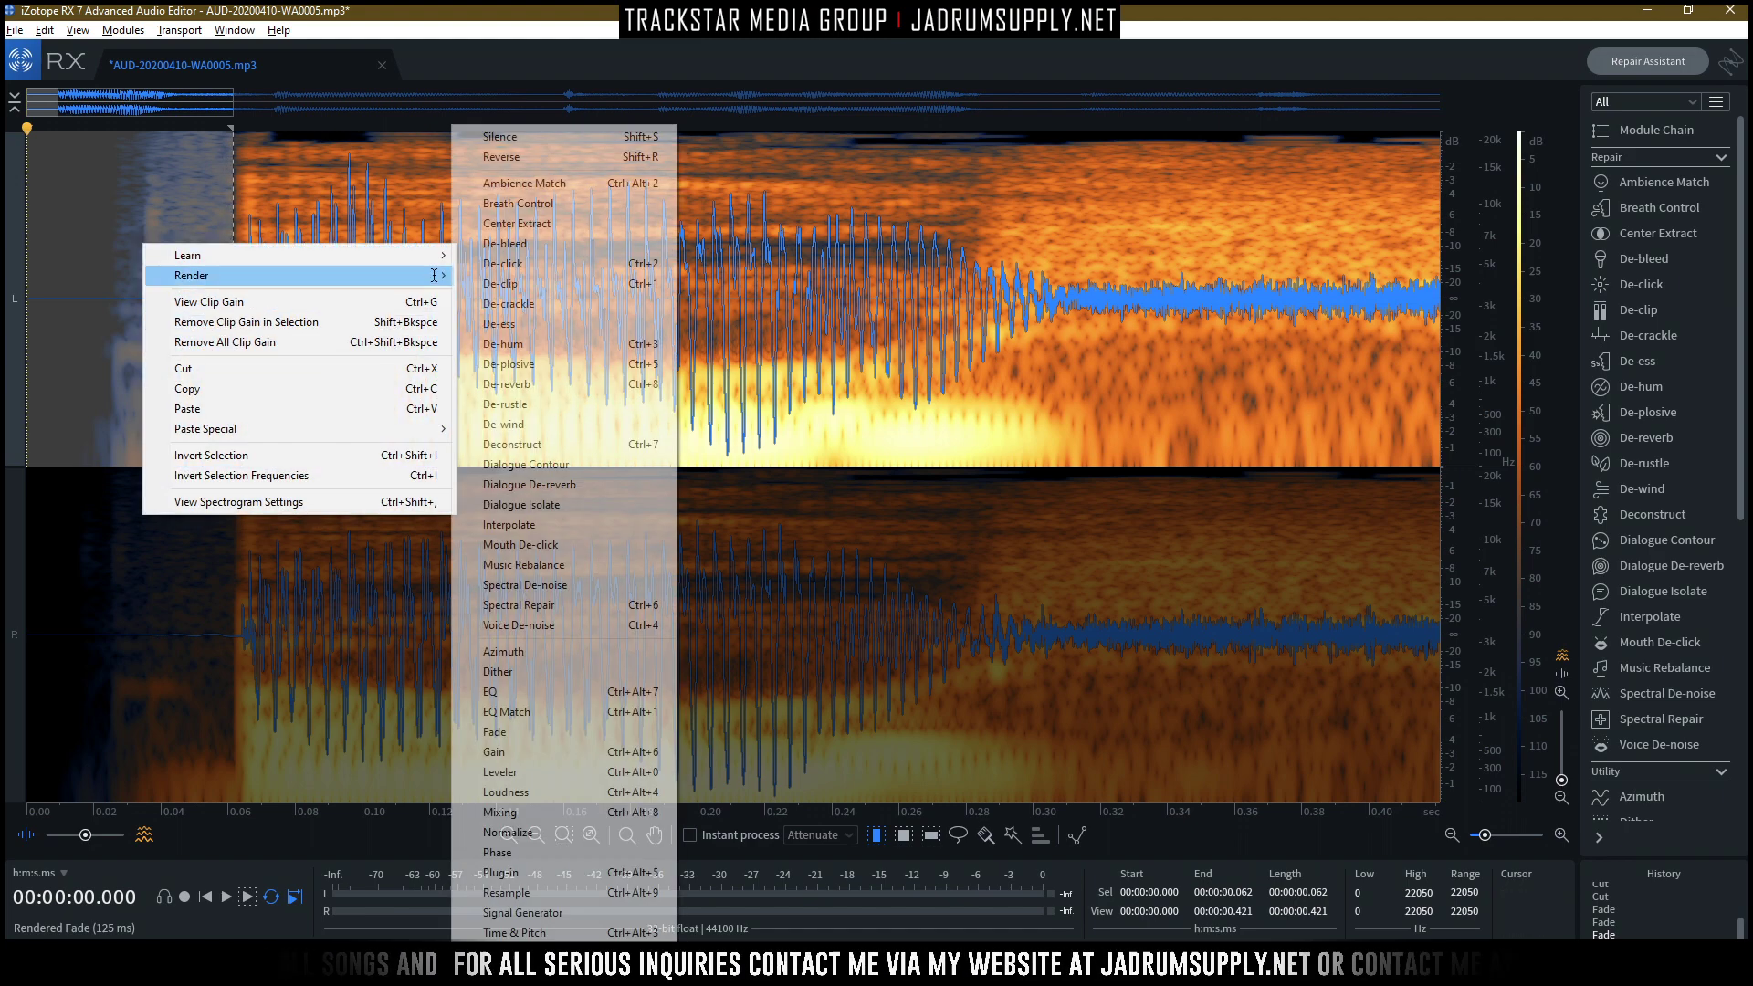
pyautogui.click(540, 731)
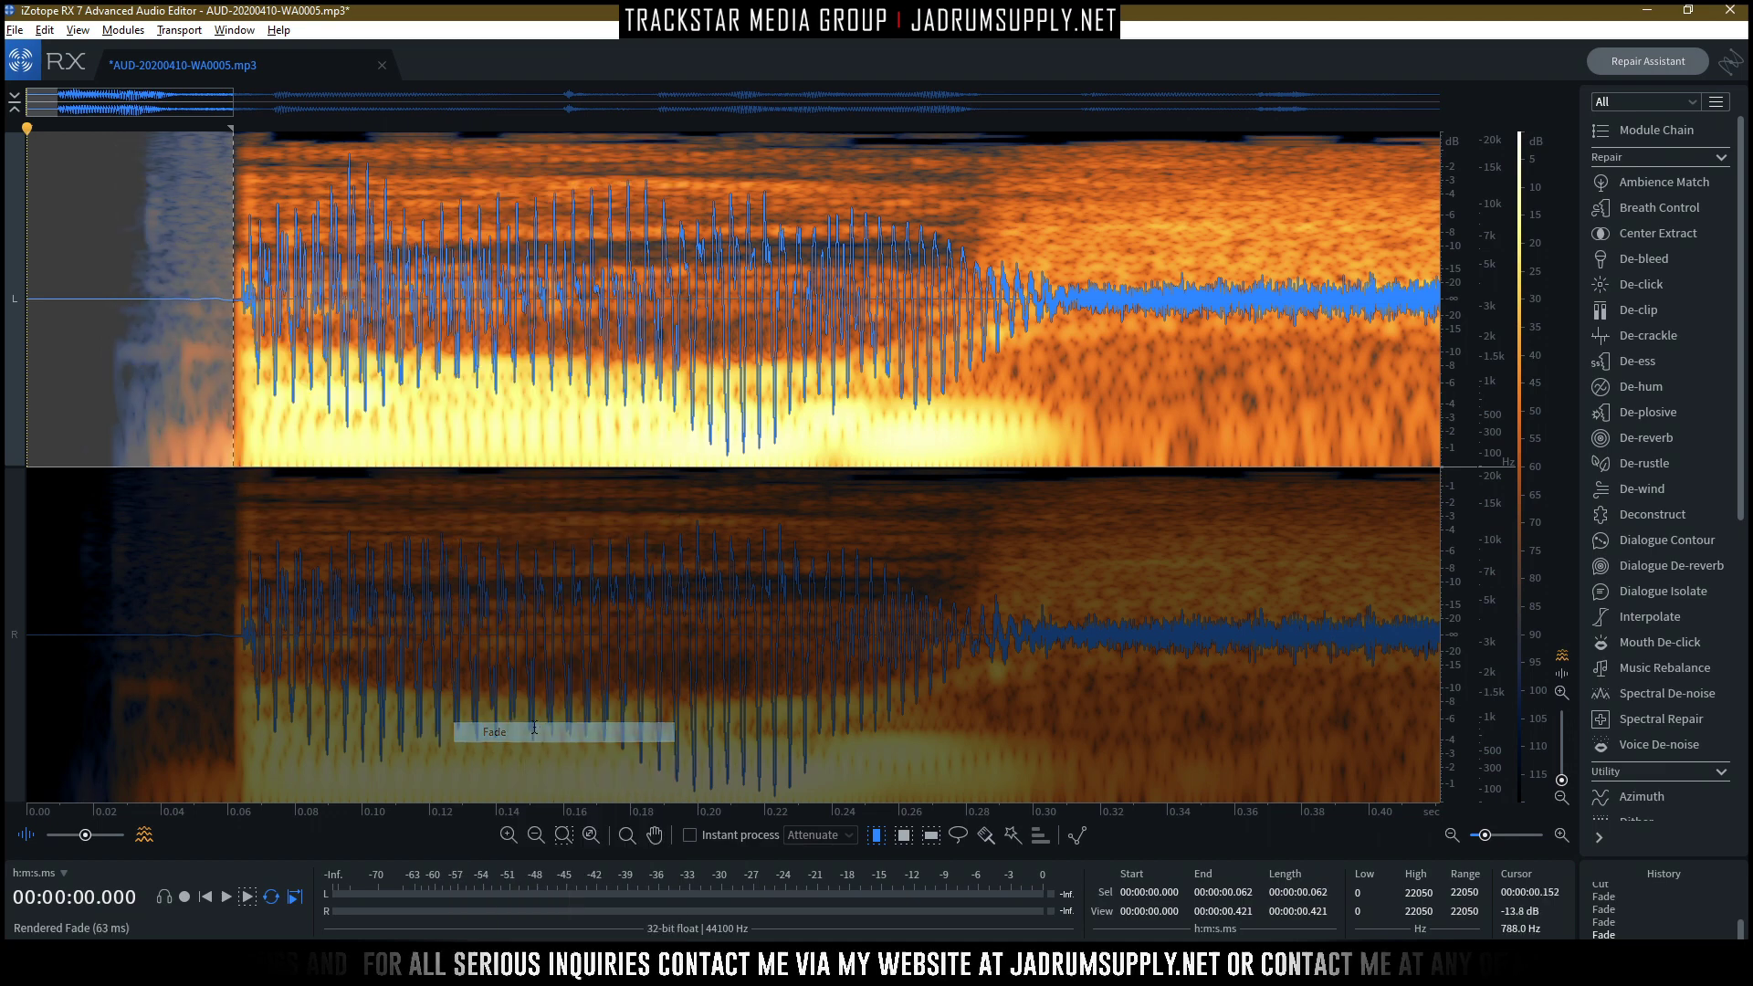
# Play the recording from its start, then again from 0.105 s with the whole clip in view, to check the faded opening.
pyautogui.click(205, 897)
pyautogui.press('space')
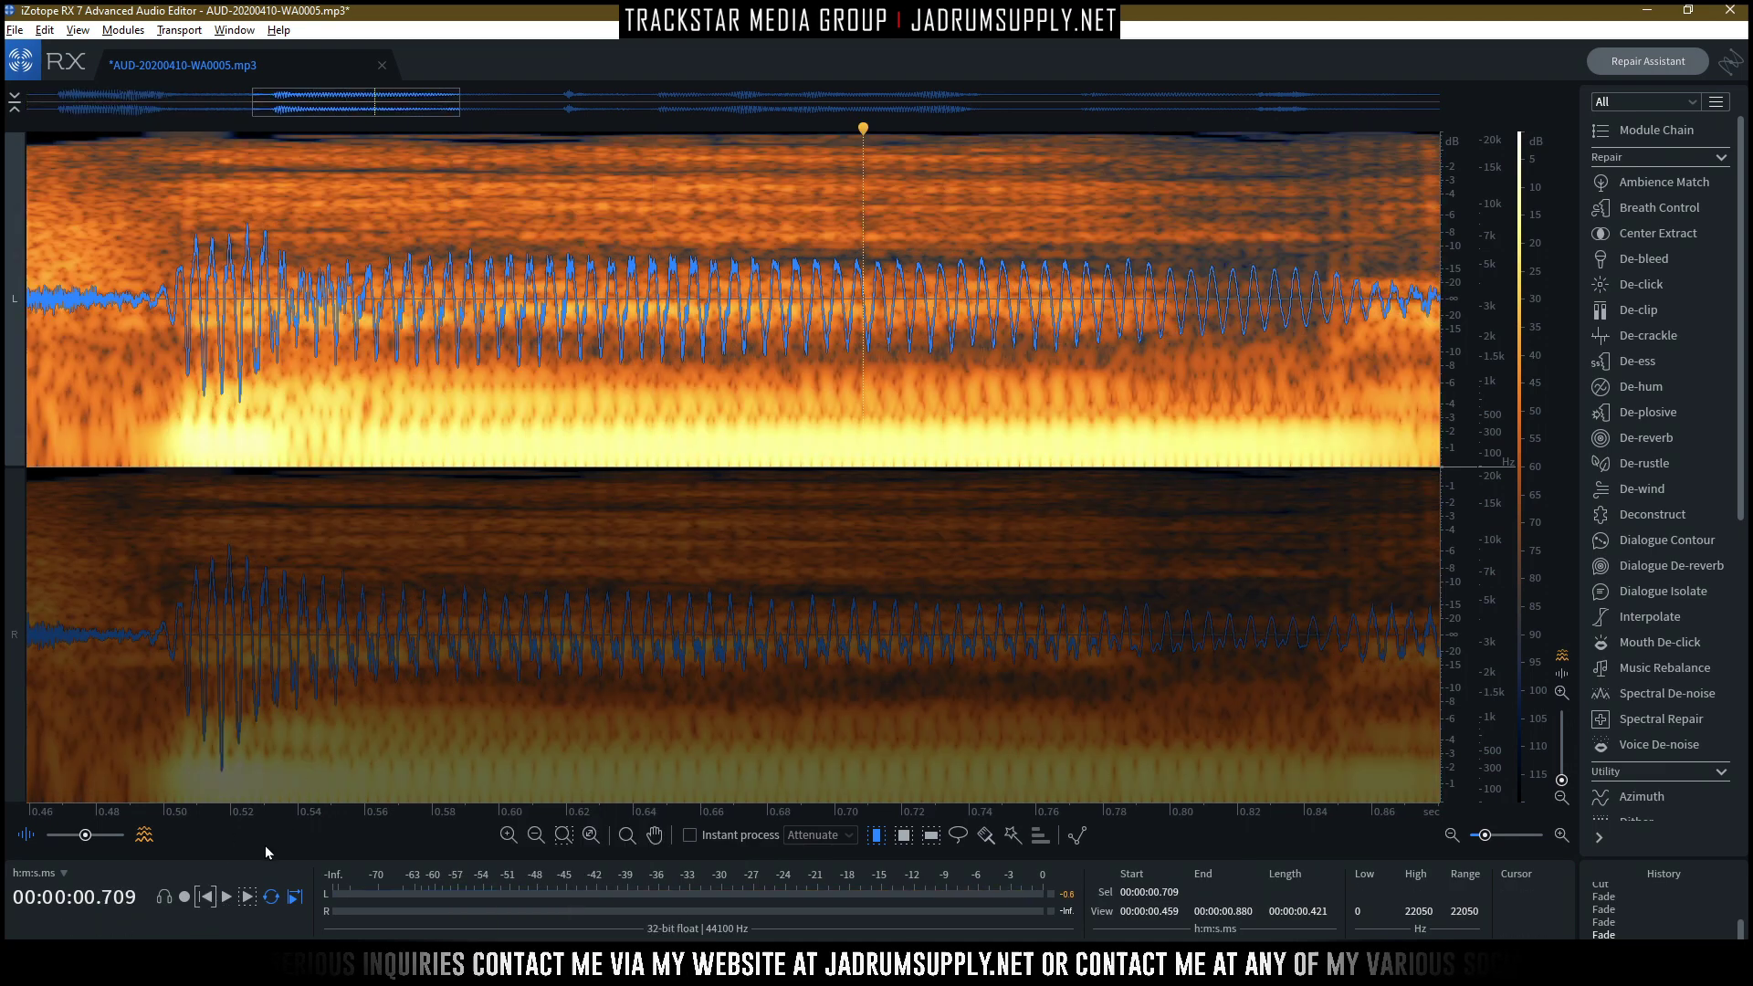
pyautogui.click(205, 897)
pyautogui.click(352, 453)
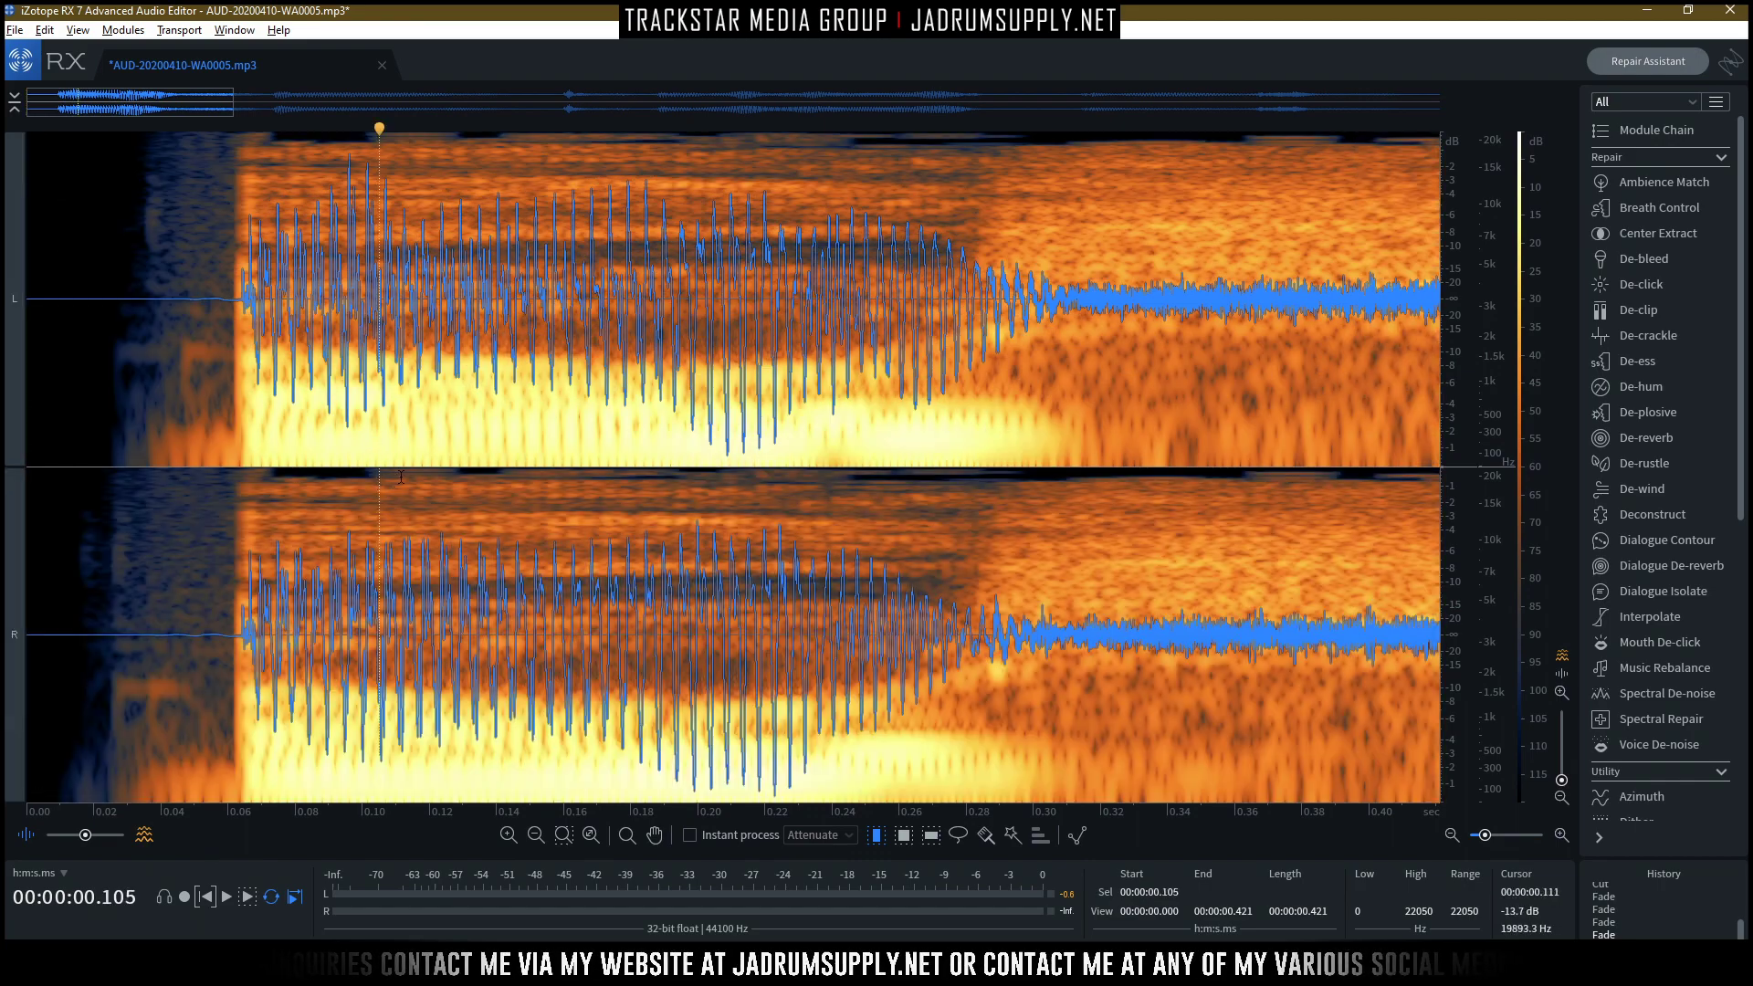
pyautogui.scroll(-2, 432, 460)
pyautogui.press('space')
pyautogui.scroll(-3, 431, 460)
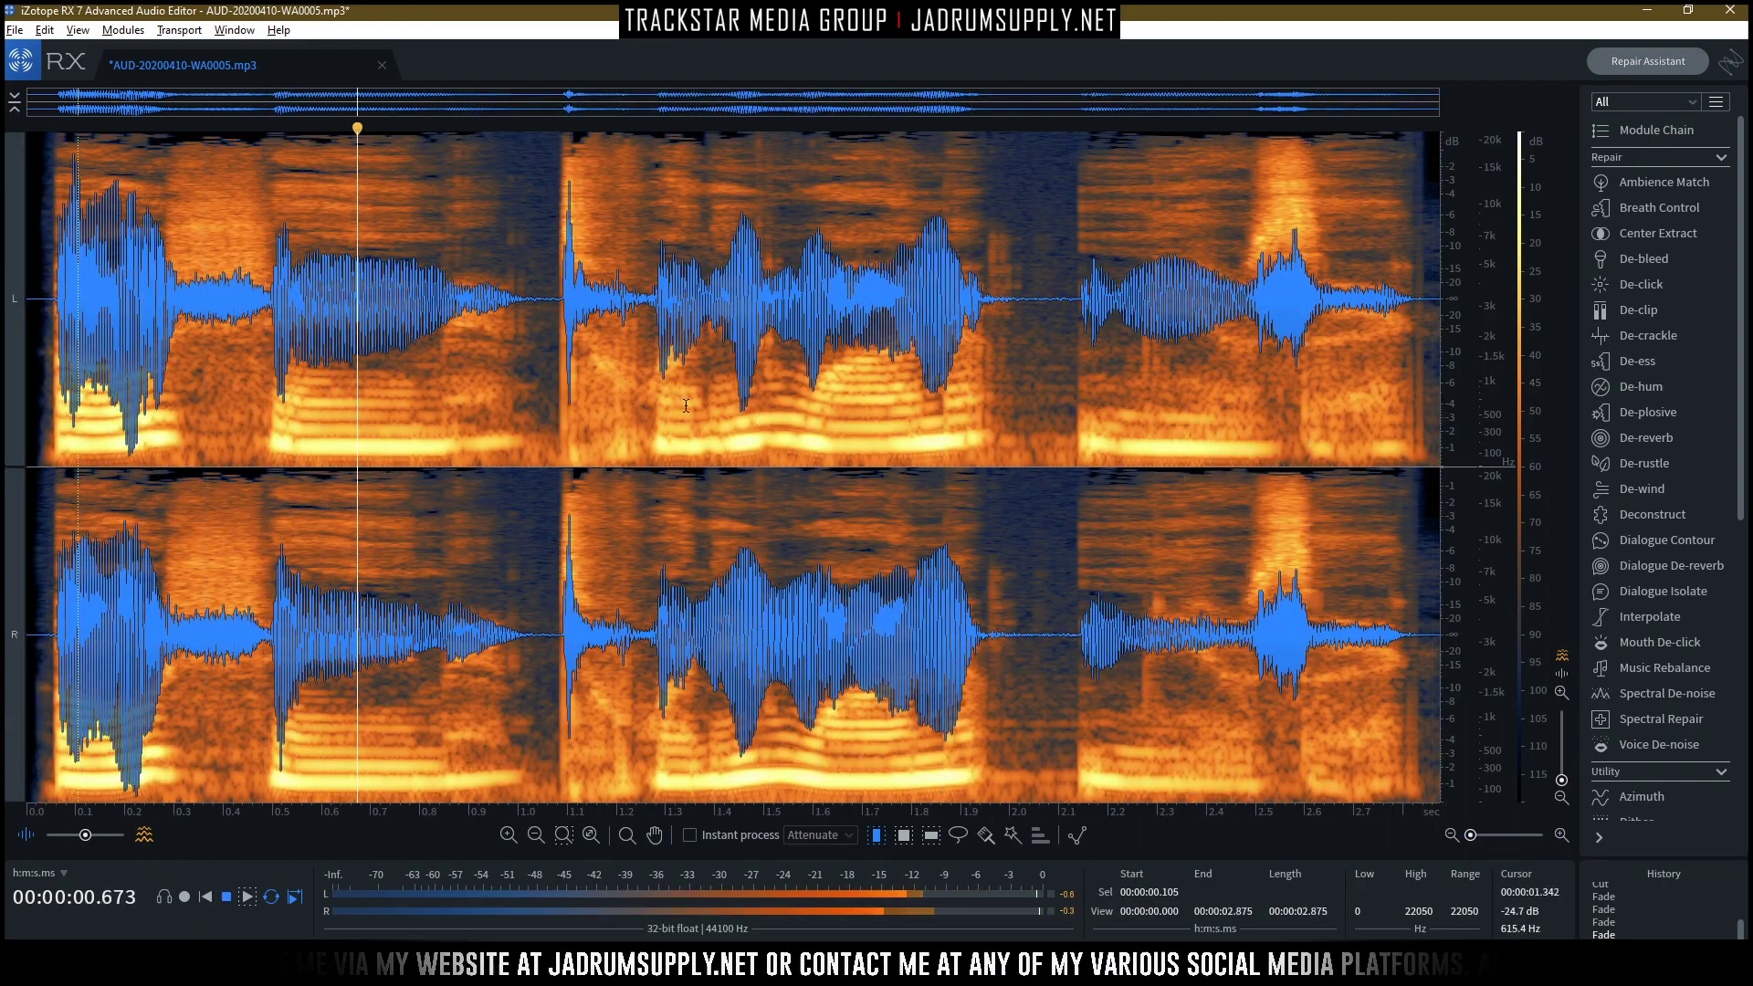
pyautogui.press('space')
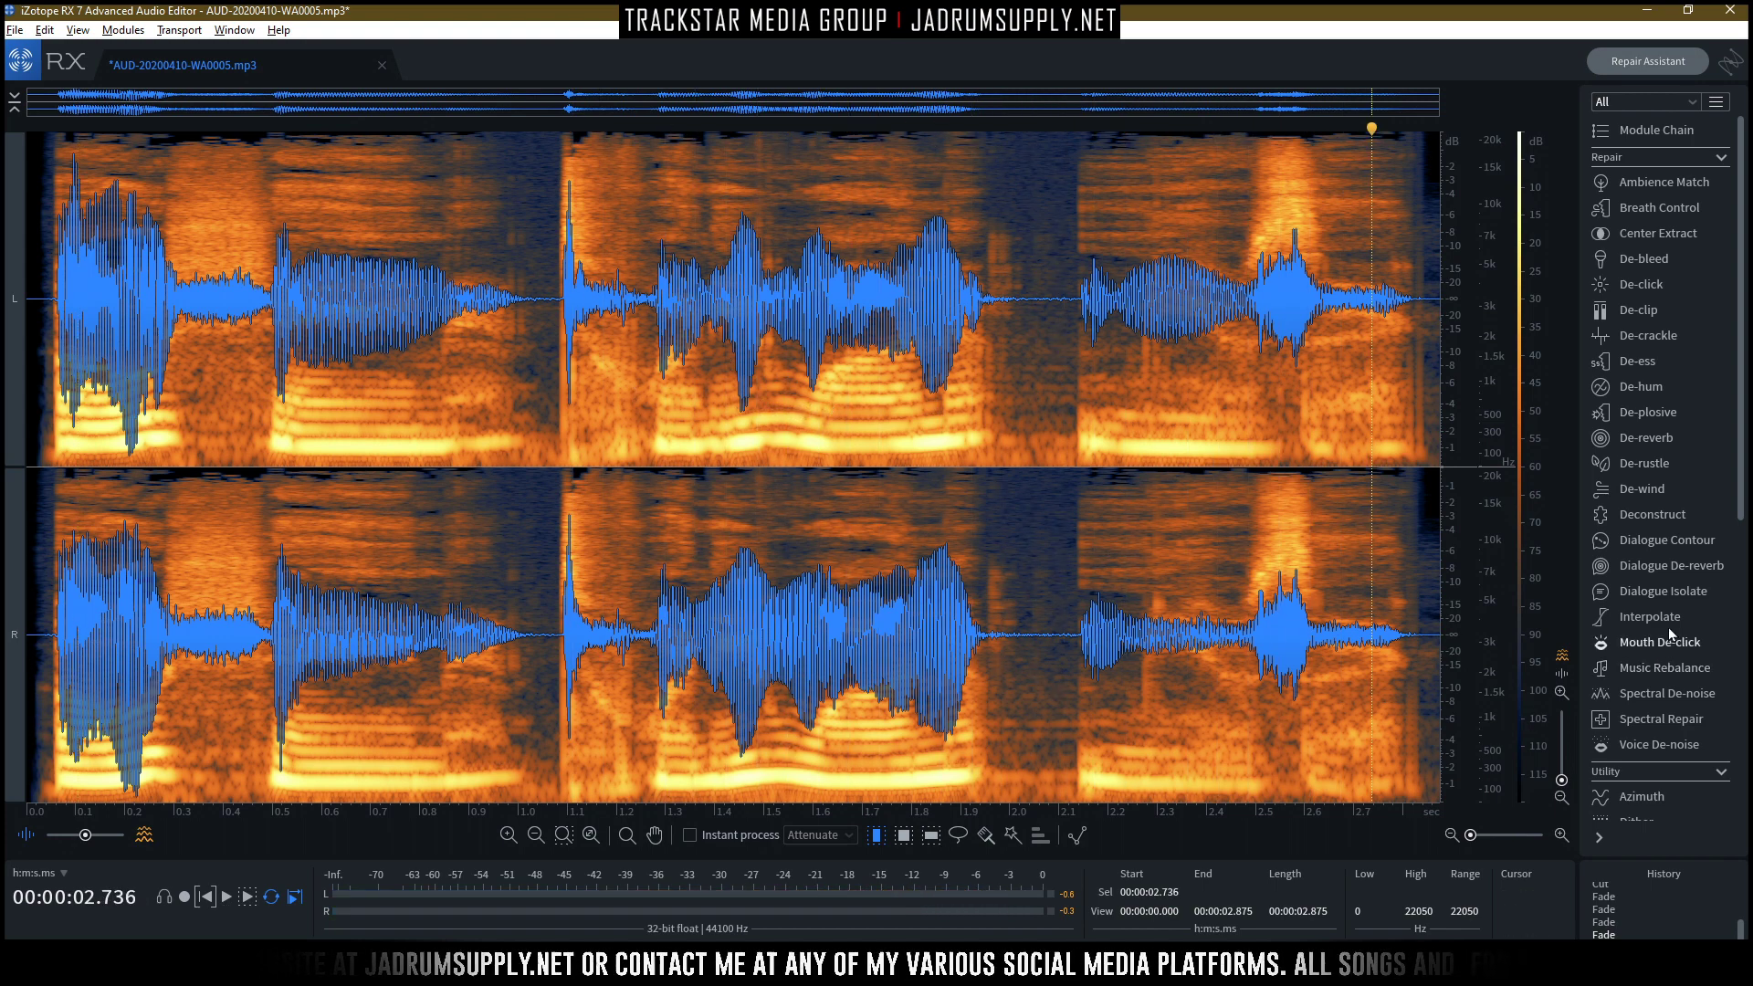
# Preview De-reverb, lower Reduction to 4.8, render it on the whole recording, close the module and briefly play the result.
pyautogui.click(1645, 438)
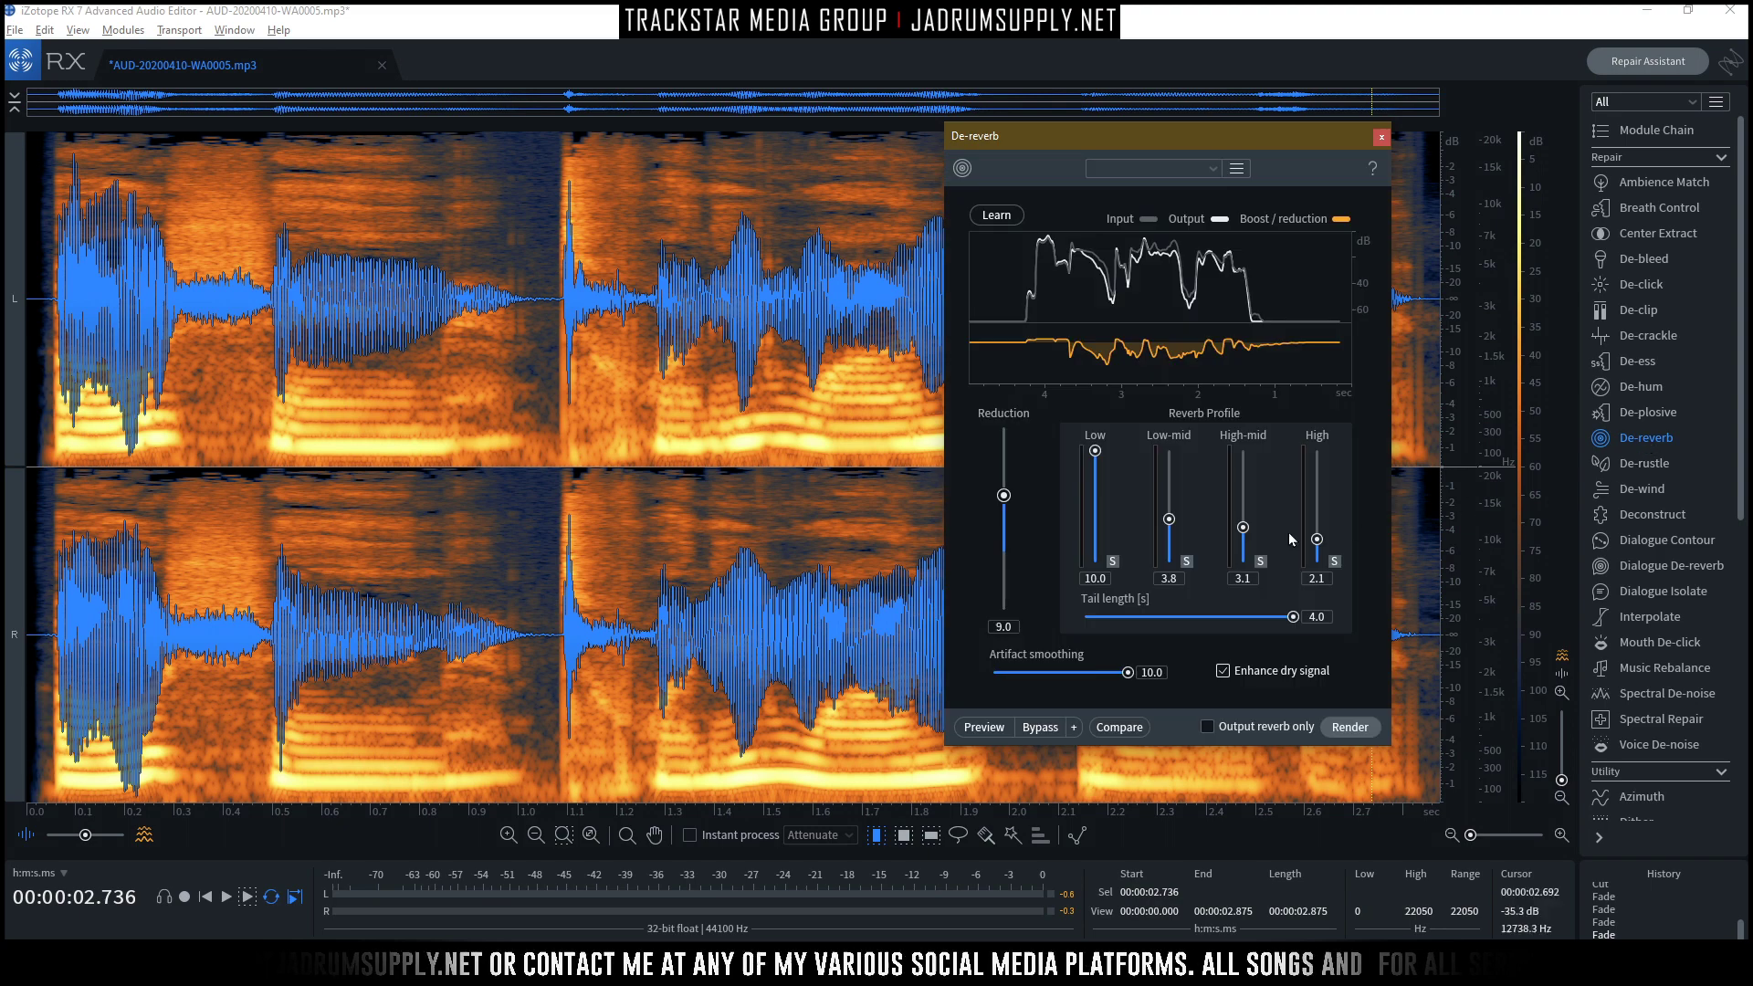
pyautogui.click(983, 726)
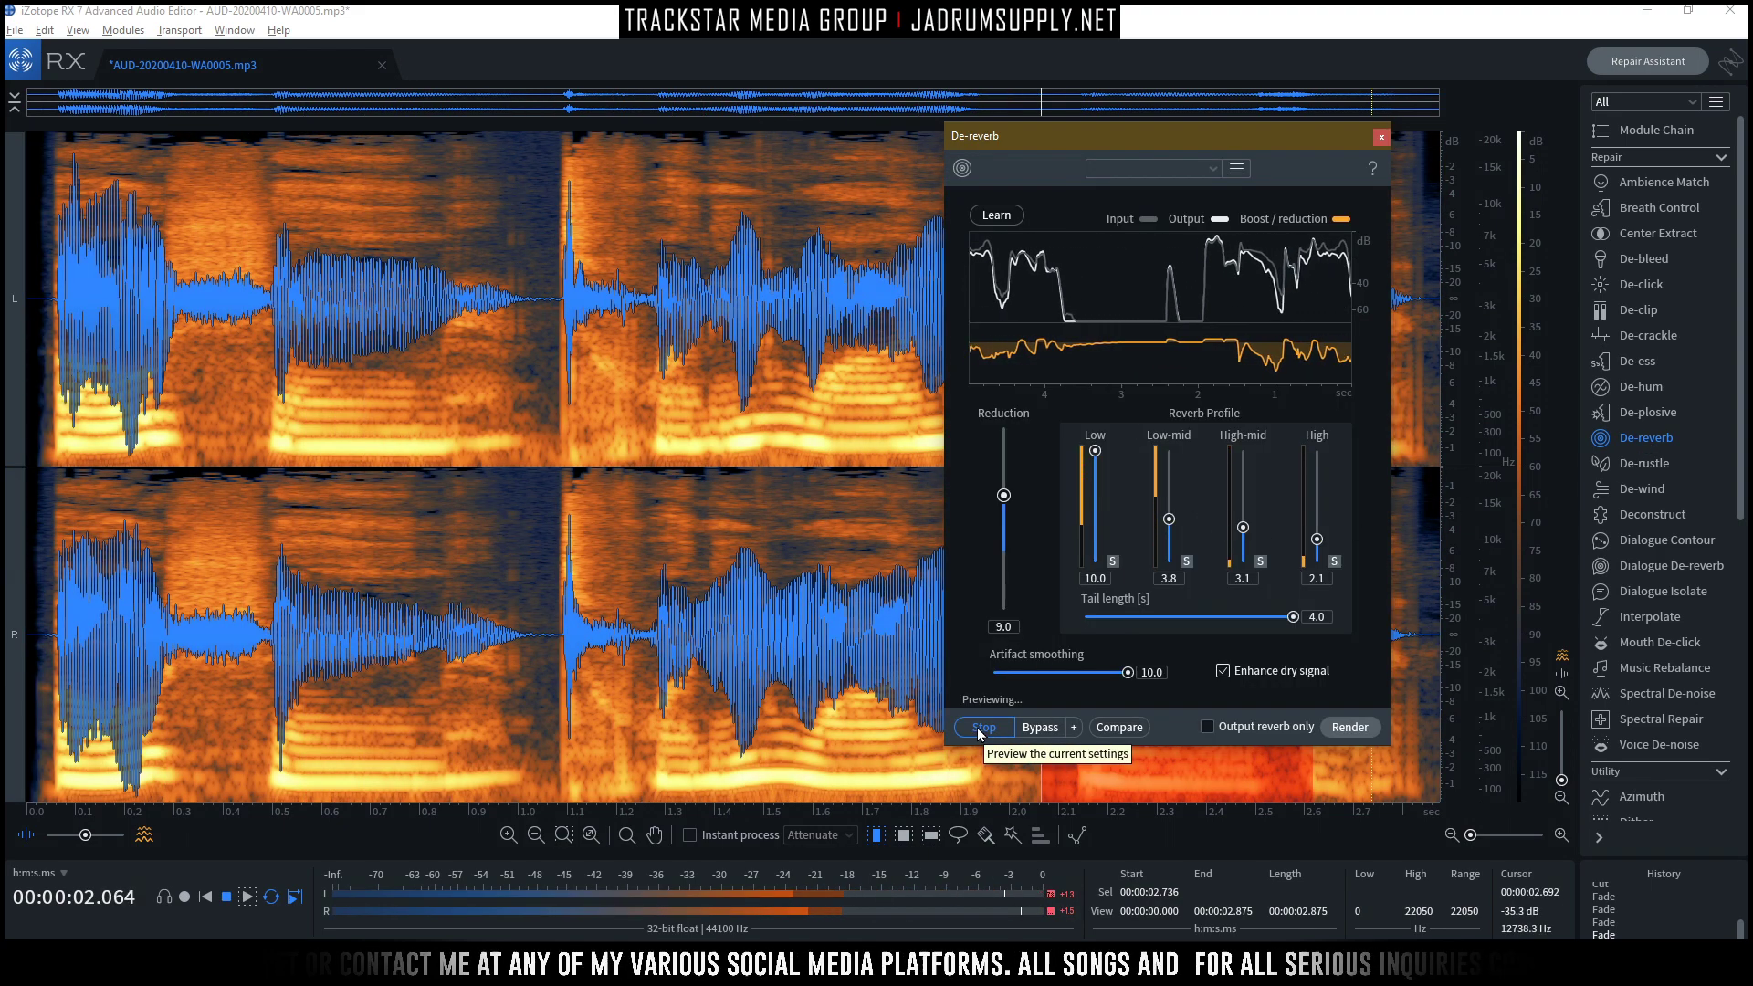
pyautogui.moveTo(1007, 501); pyautogui.dragTo(1014, 527)
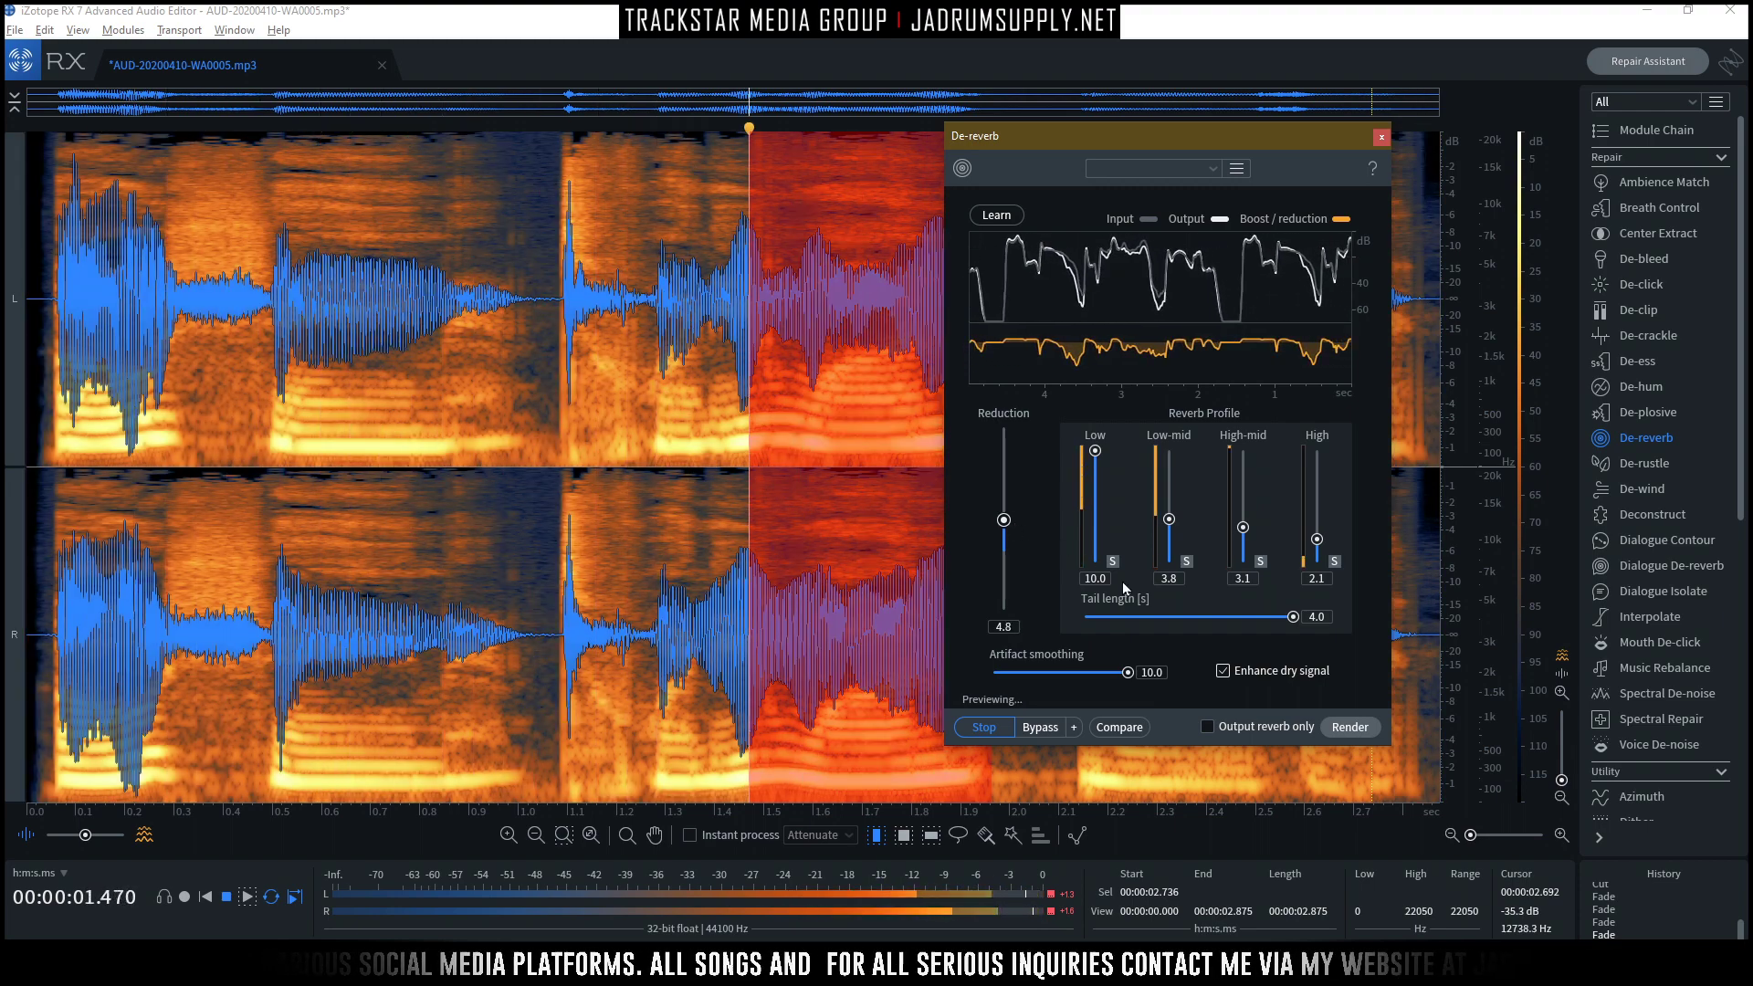
pyautogui.click(1350, 727)
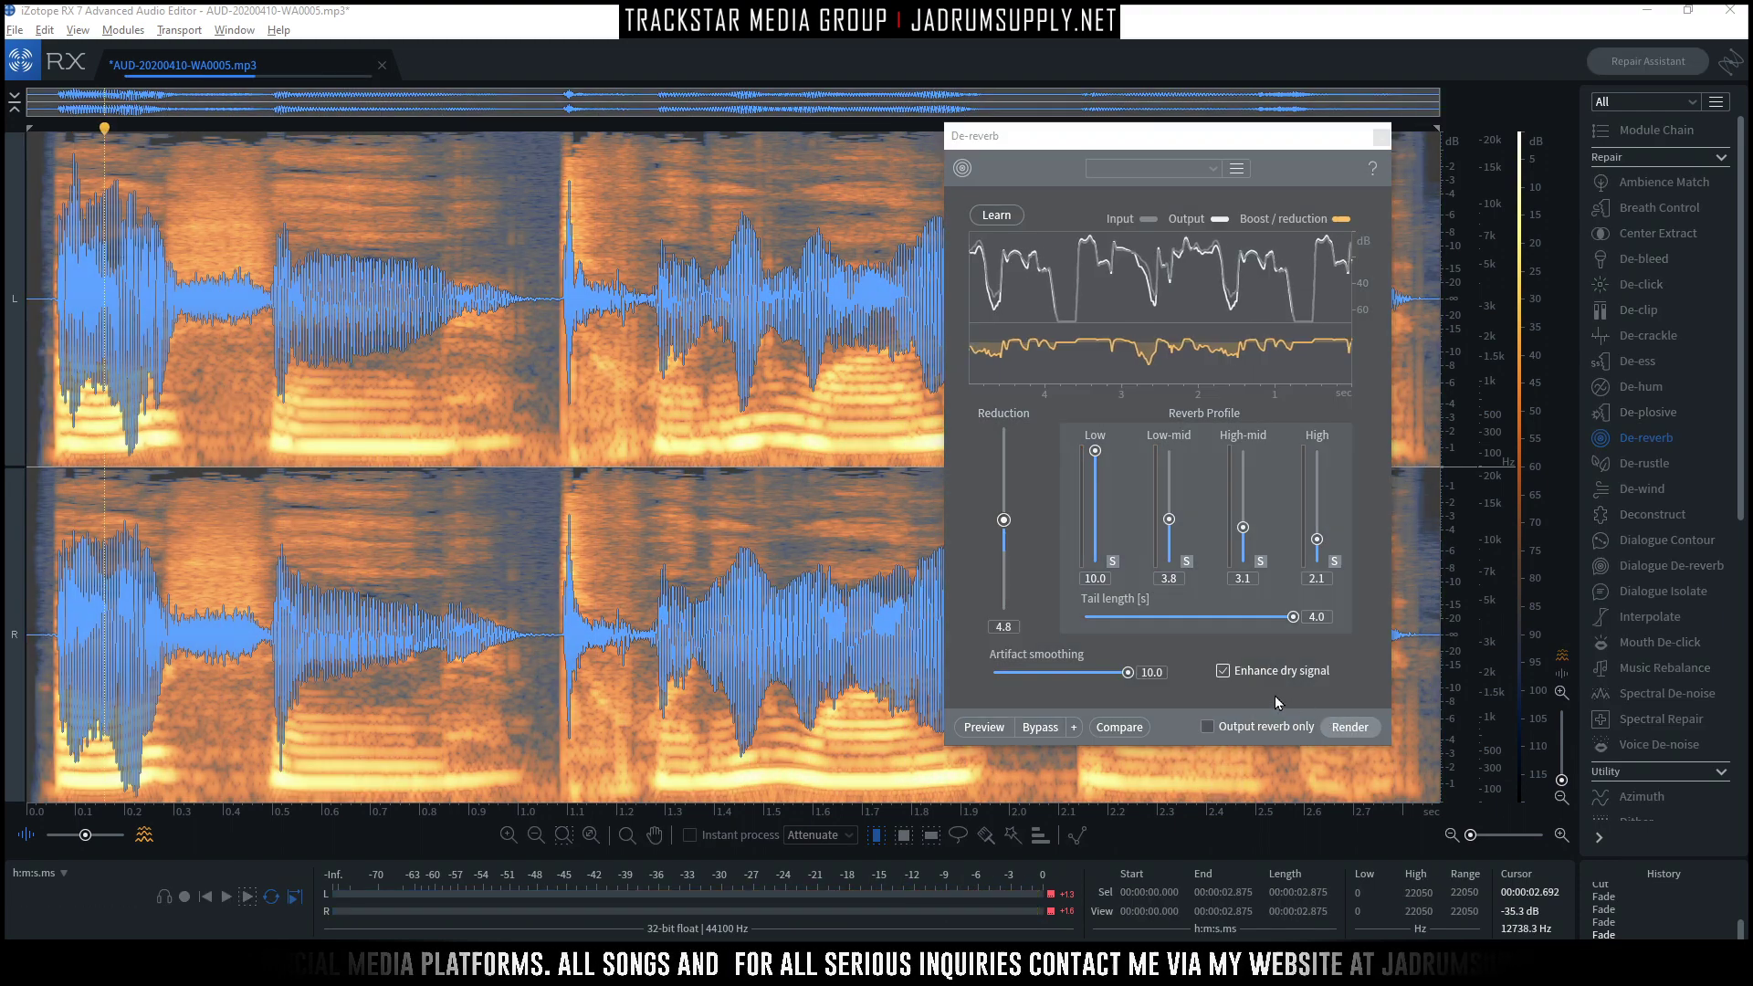
pyautogui.click(1381, 136)
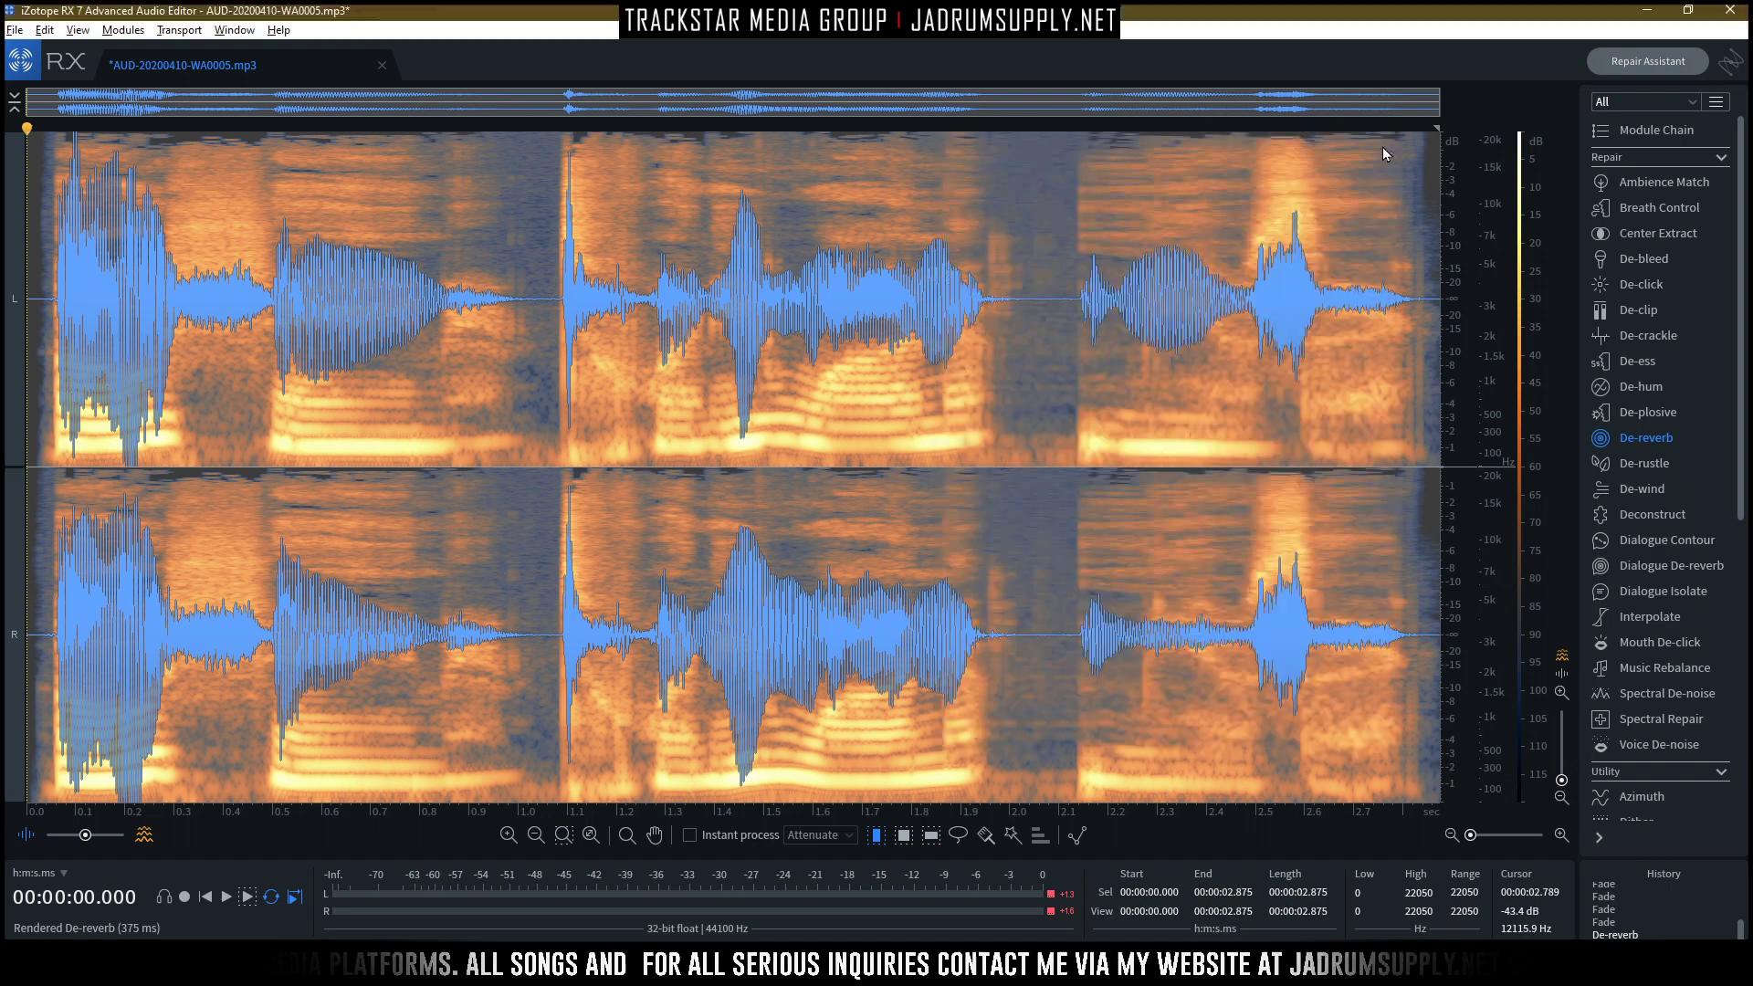
pyautogui.press('space')
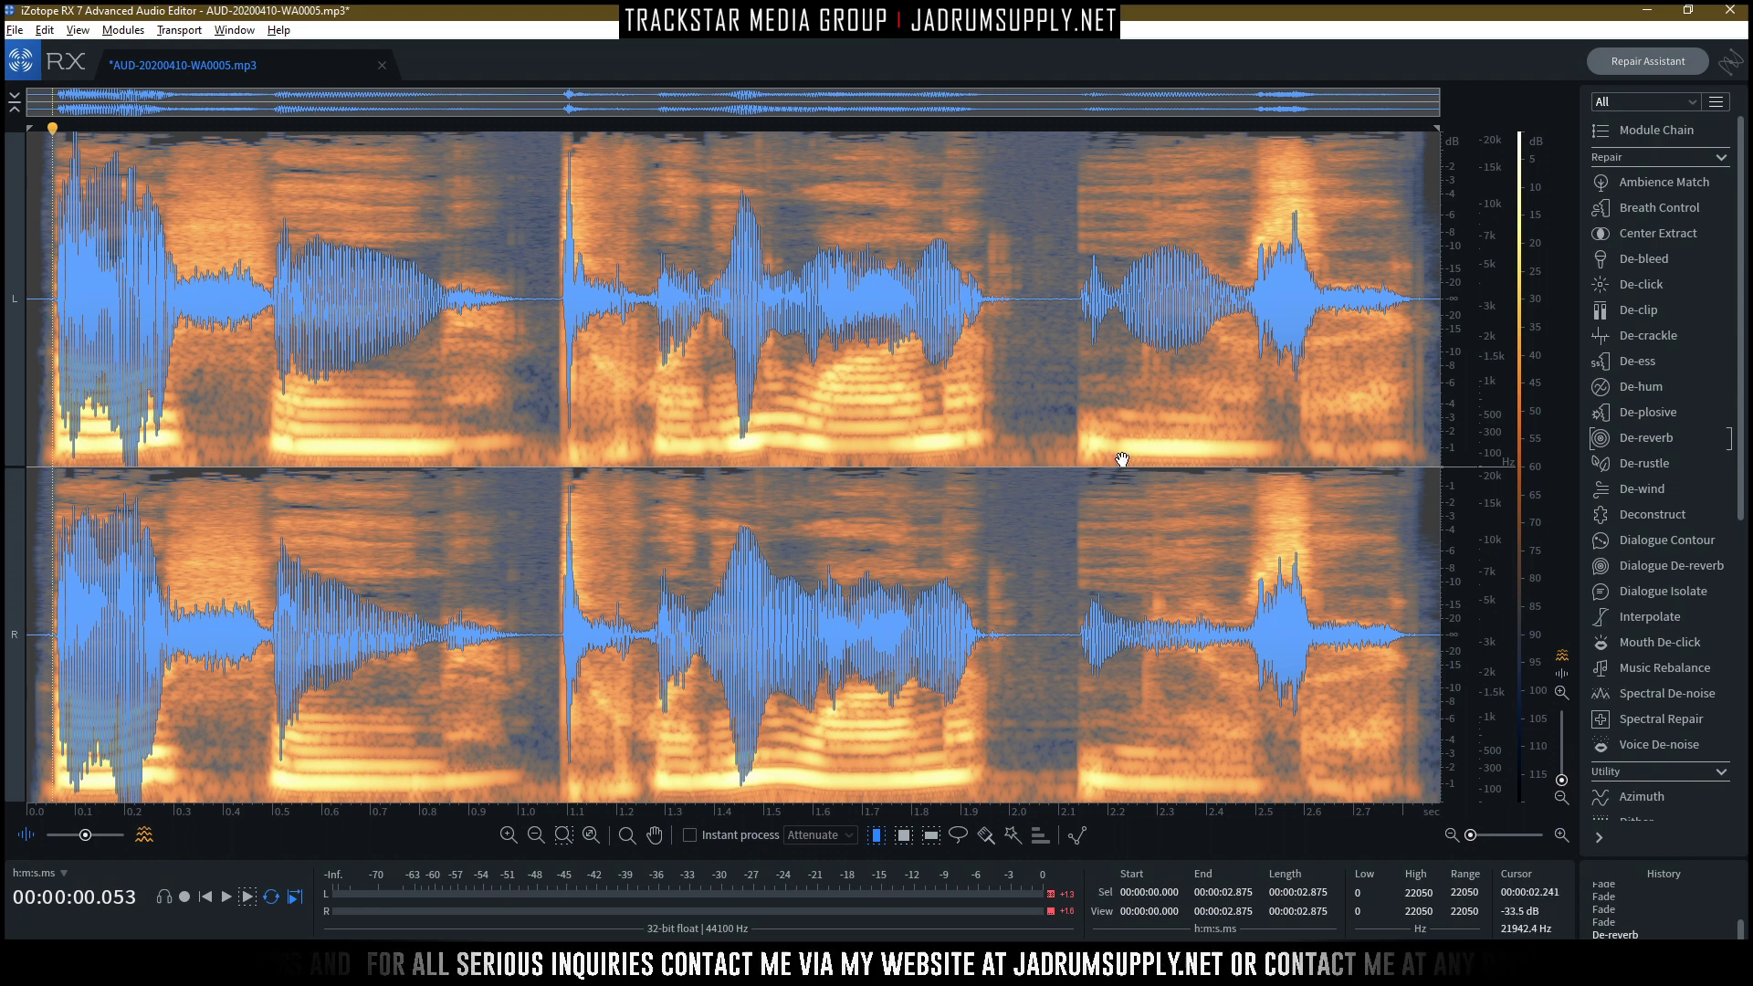
# Render Silence on the quiet gap from 2.017 s to 2.136 s in both channels.
pyautogui.click(1041, 426)
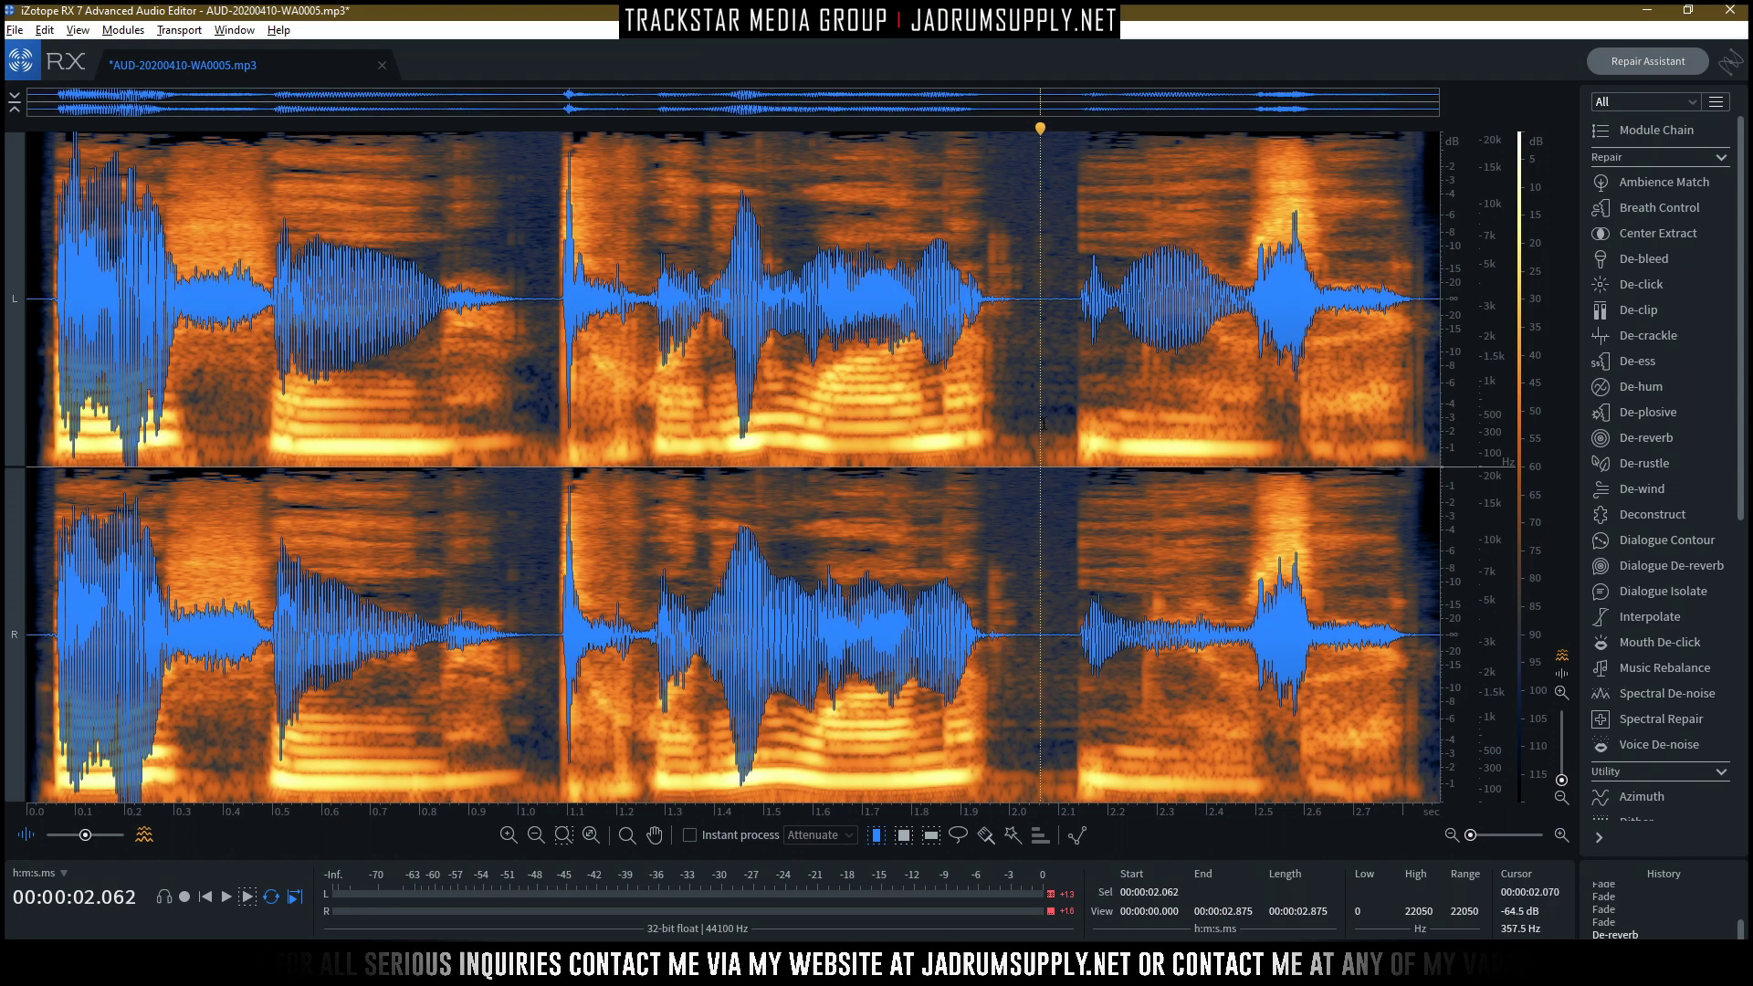
pyautogui.moveTo(1017, 294); pyautogui.dragTo(1077, 330)
pyautogui.rightClick(1055, 305)
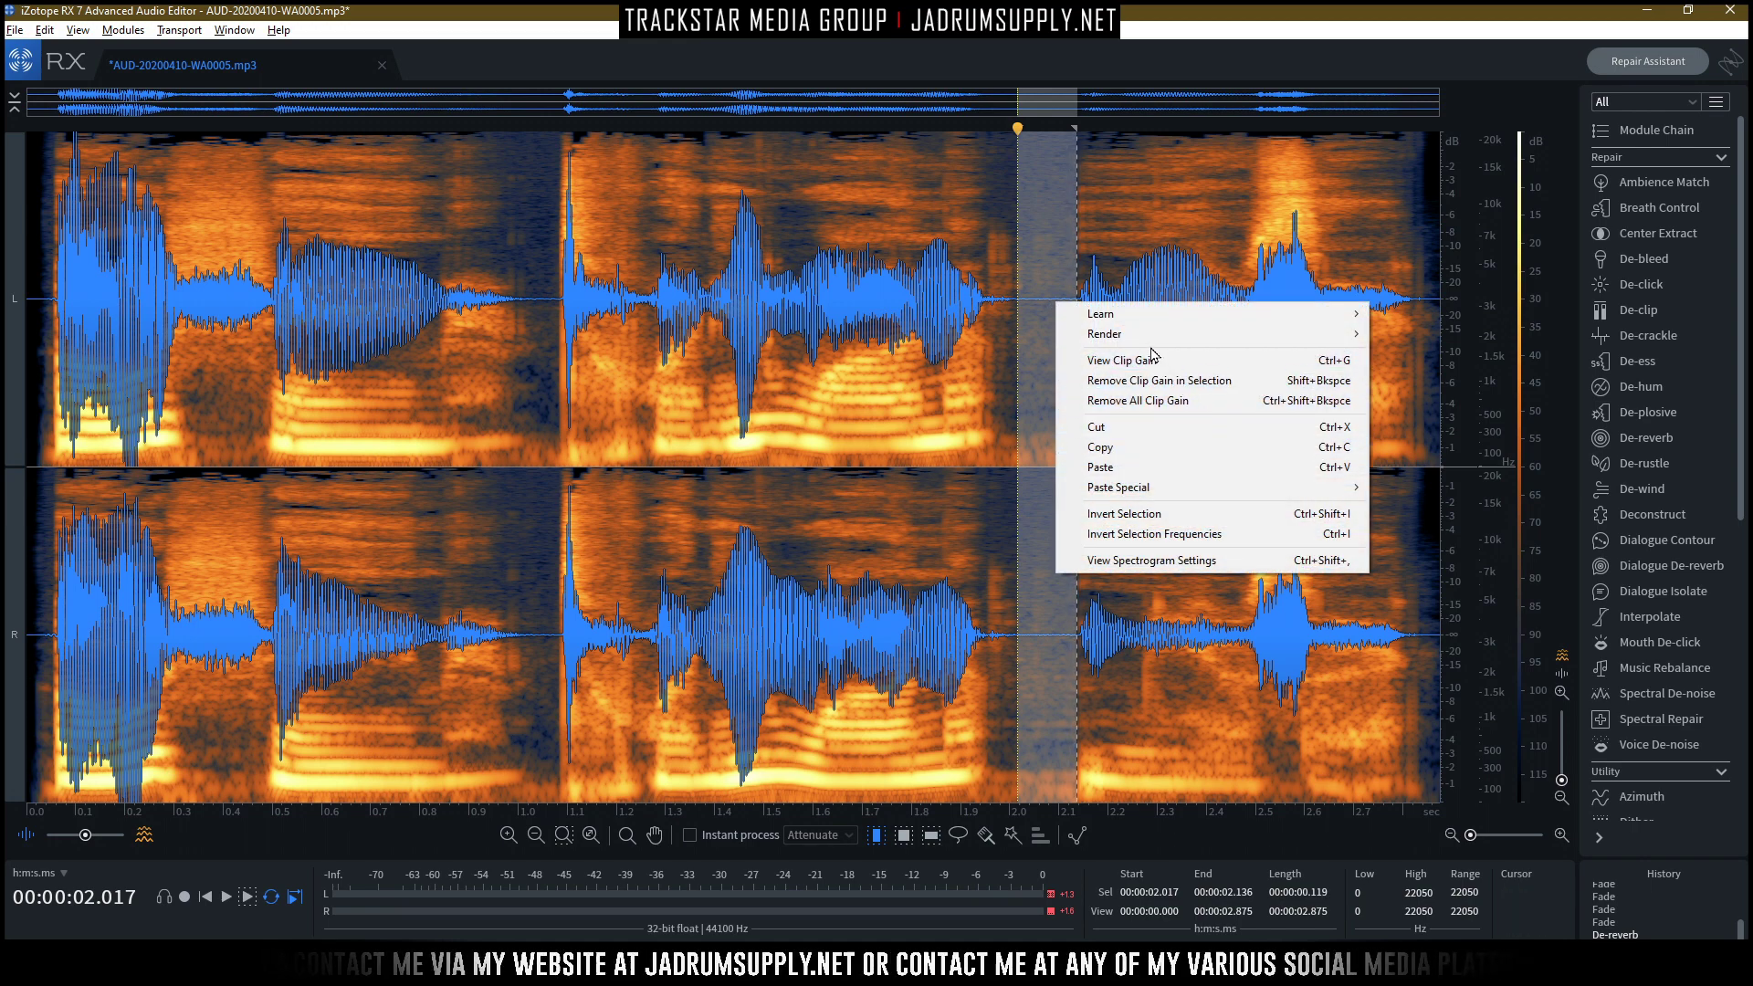
pyautogui.moveTo(1156, 344)
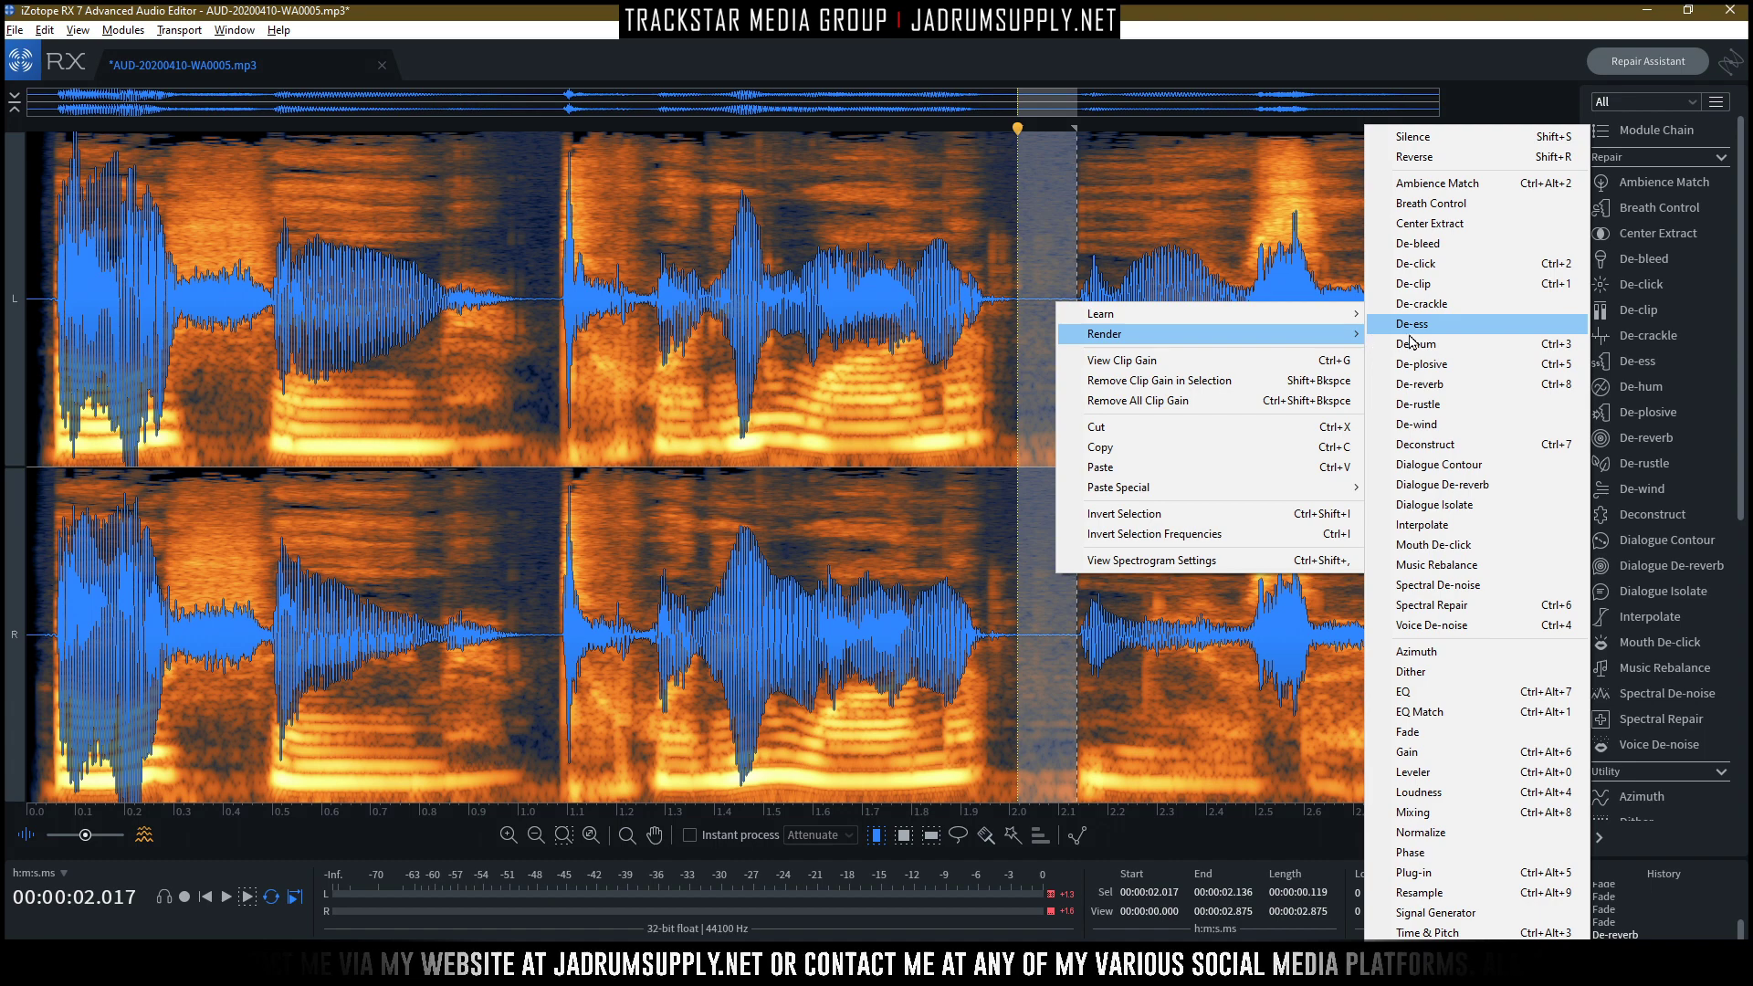
pyautogui.click(1476, 137)
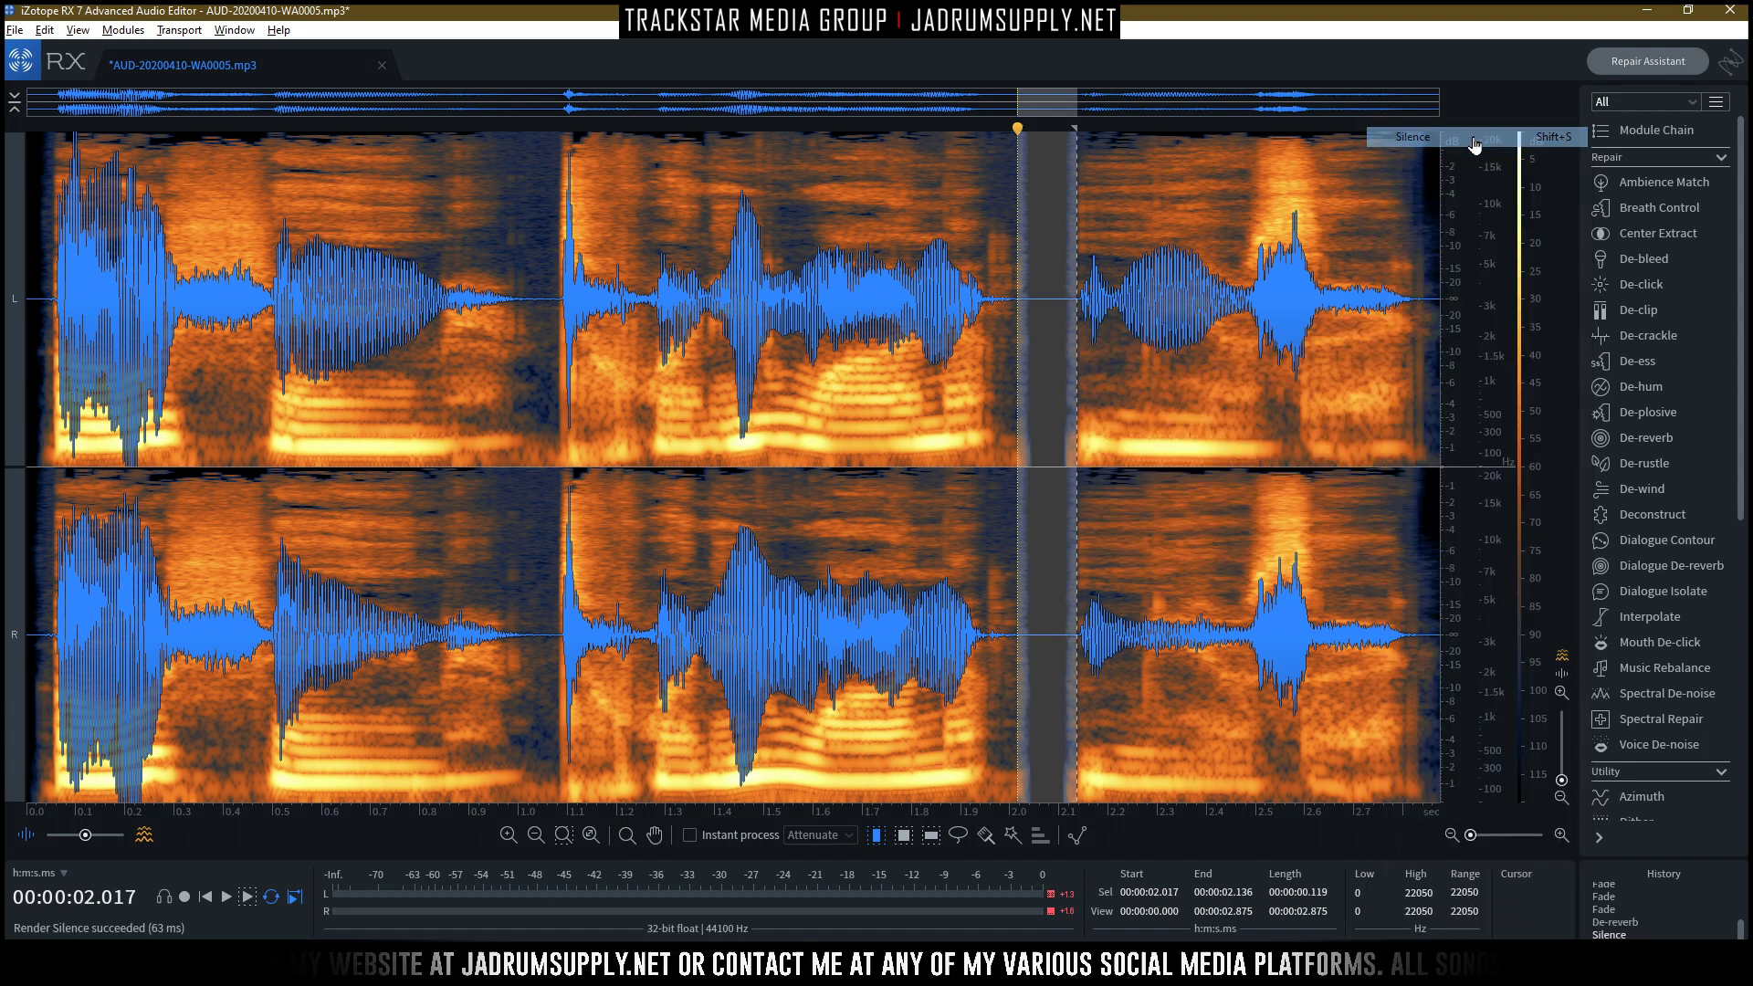
# Render Silence on the quiet gap from 1.000 s to 1.086 s in both channels.
pyautogui.moveTo(518, 286); pyautogui.dragTo(559, 308)
pyautogui.rightClick(560, 307)
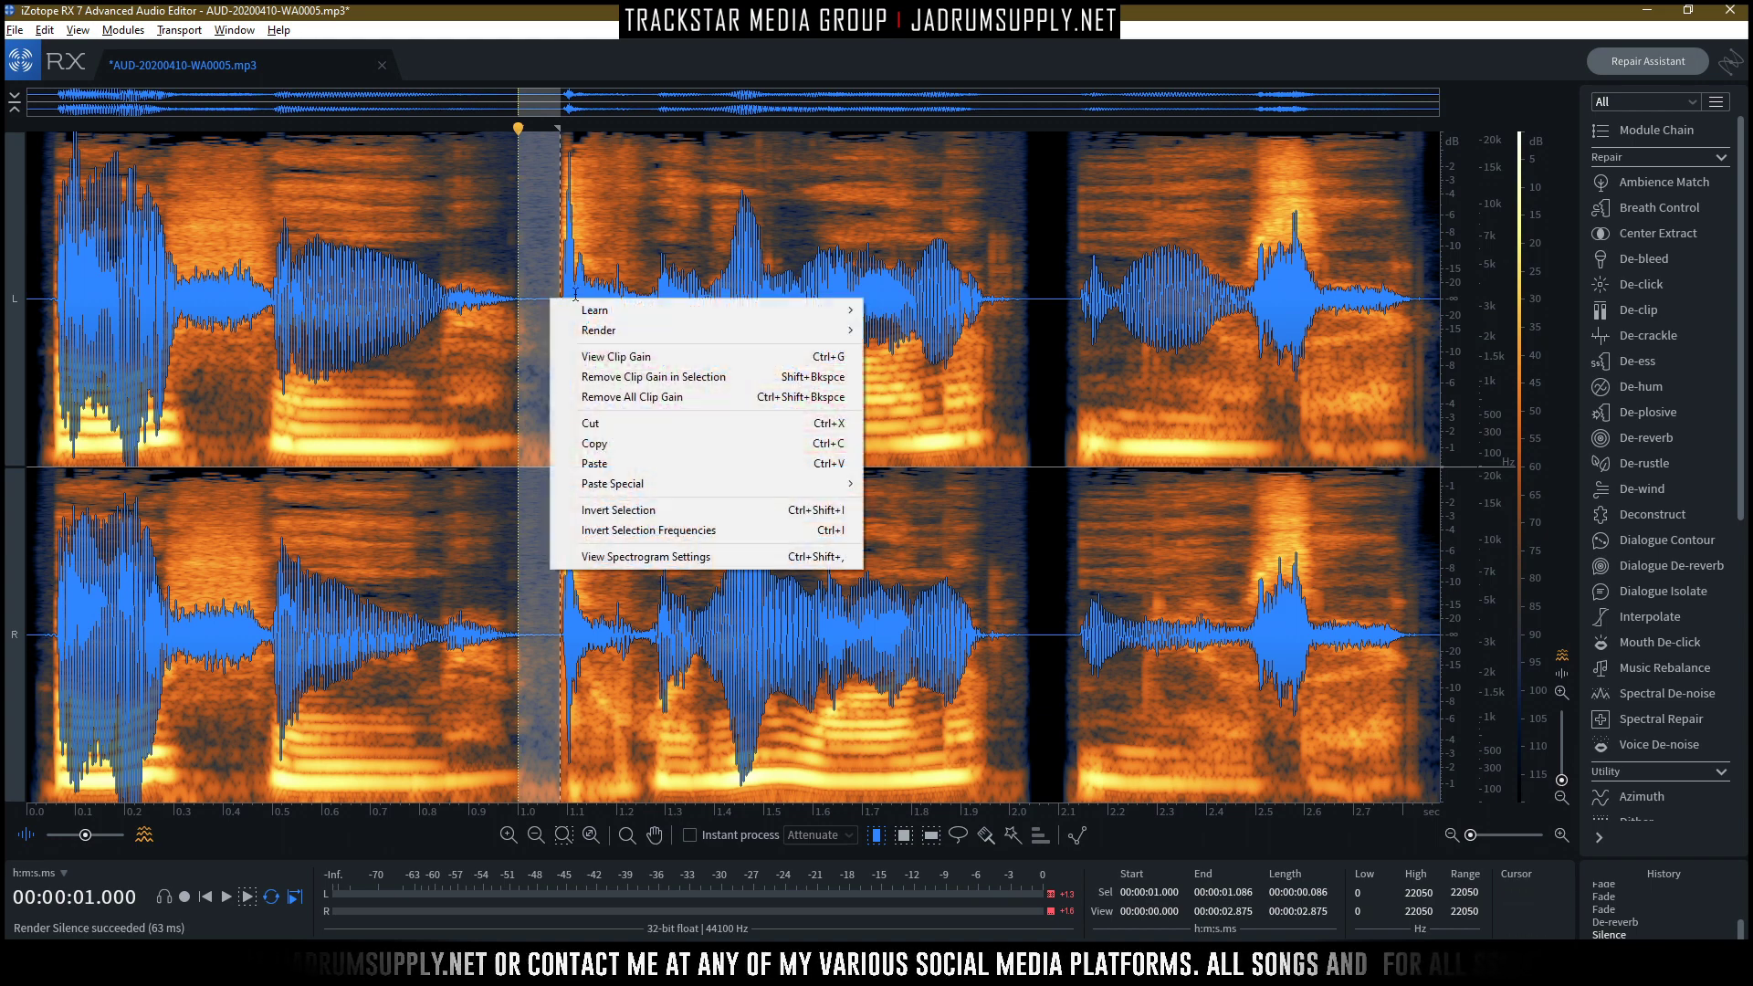
pyautogui.moveTo(694, 331)
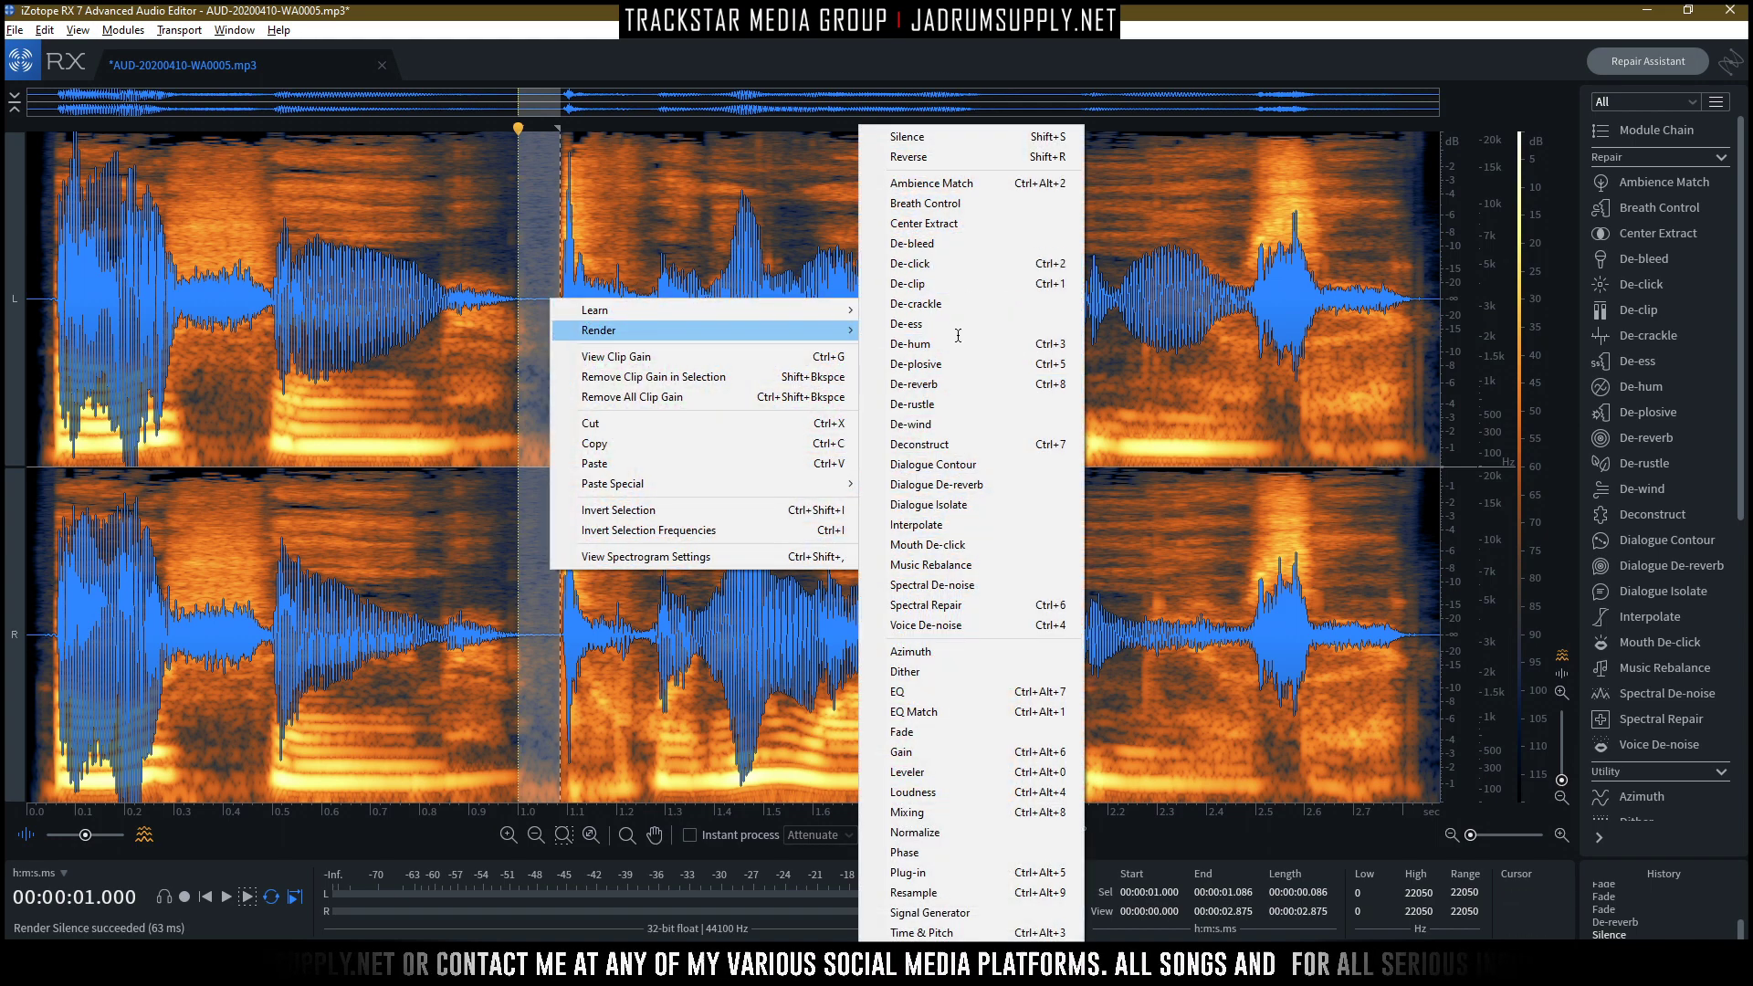
pyautogui.click(1004, 138)
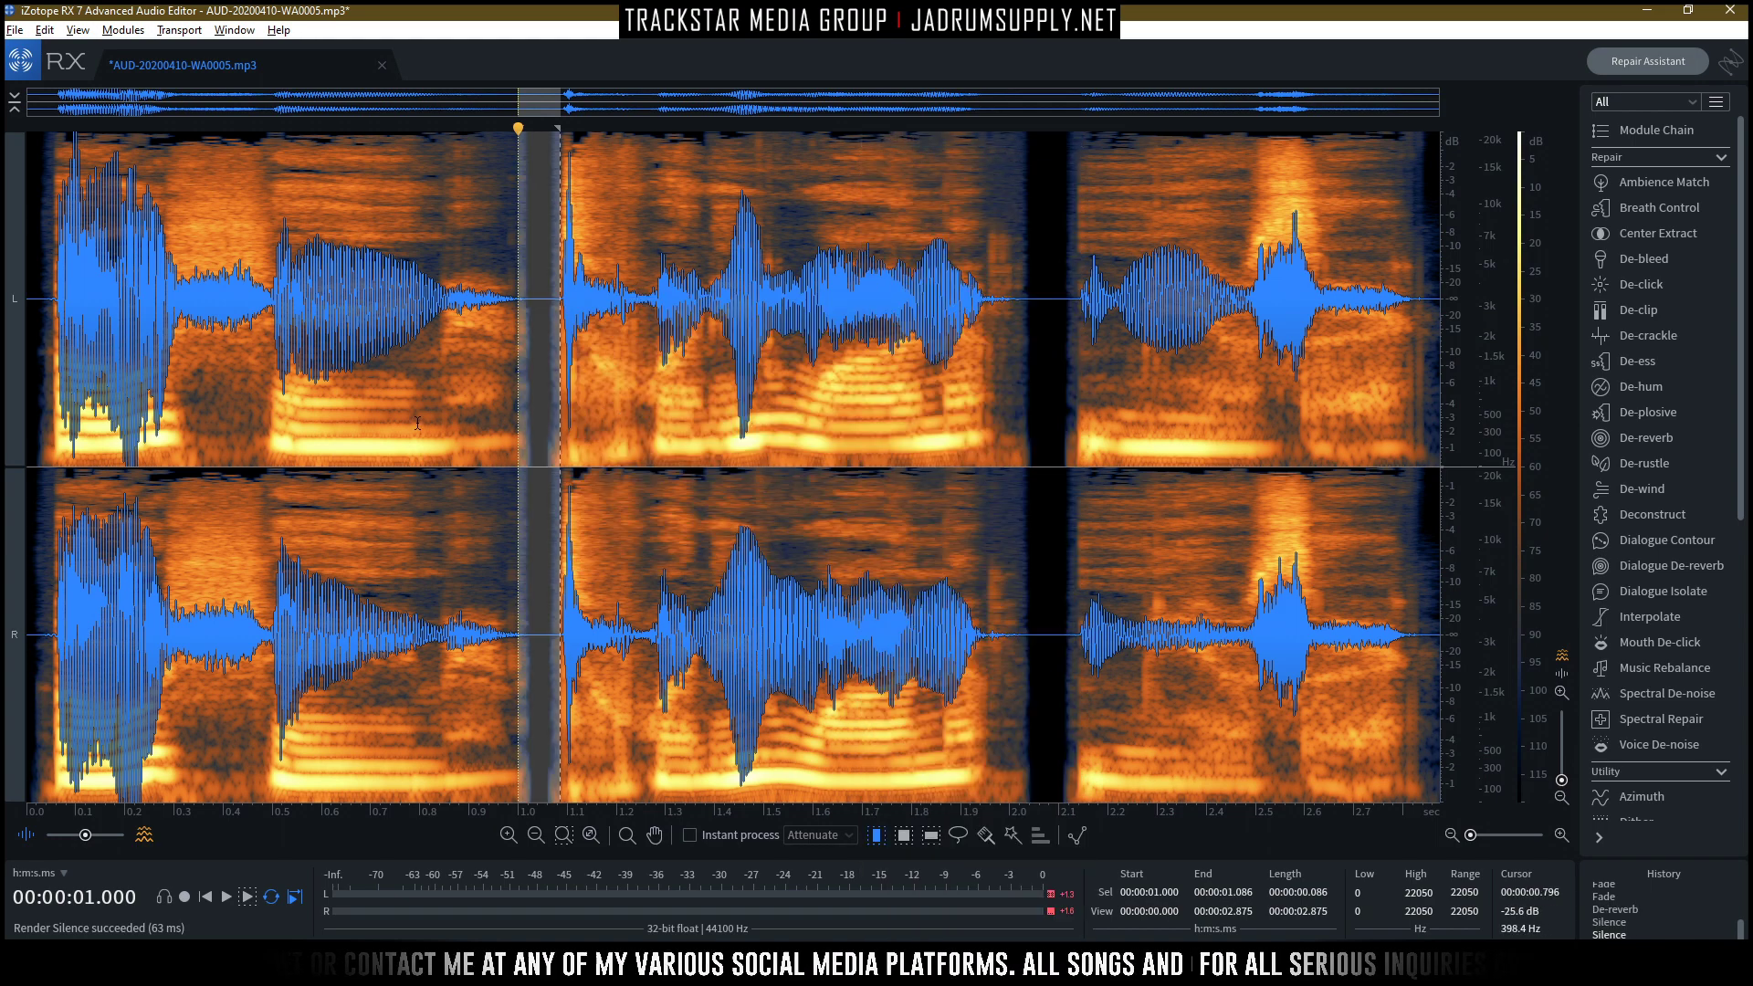
# Clear the selection and play the recording from its start to check the silenced gaps.
pyautogui.click(417, 422)
pyautogui.click(209, 897)
pyautogui.press('space')
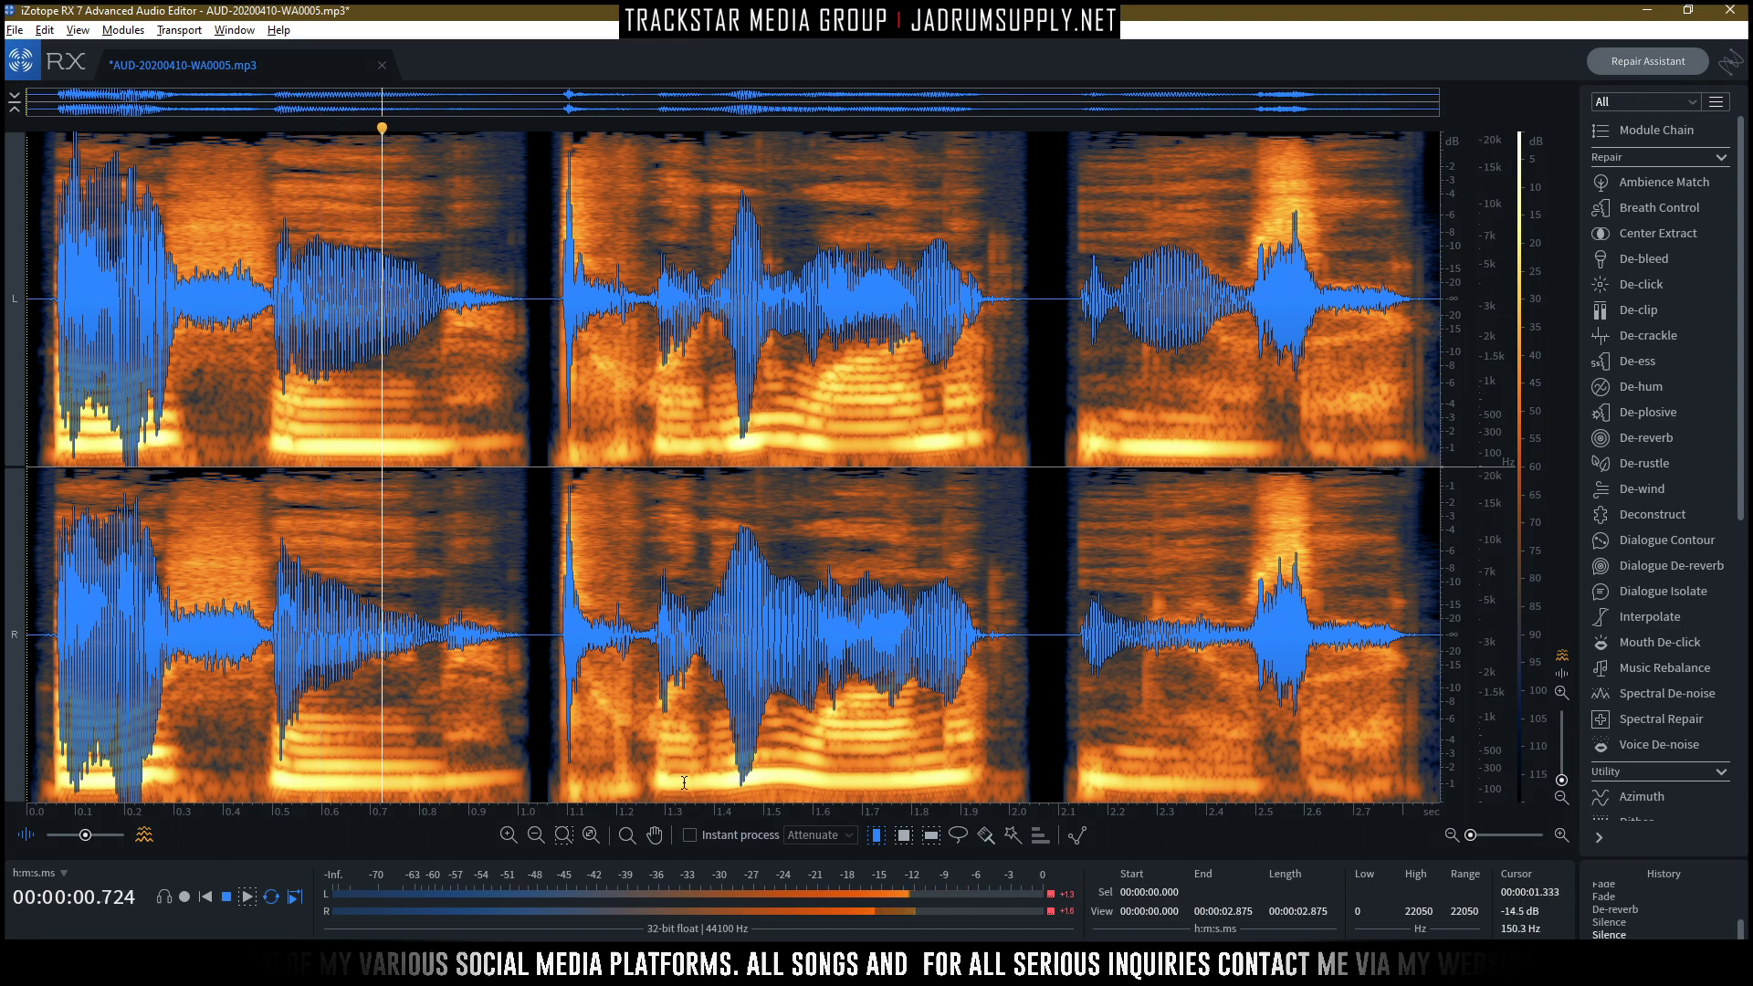
pyautogui.press('space')
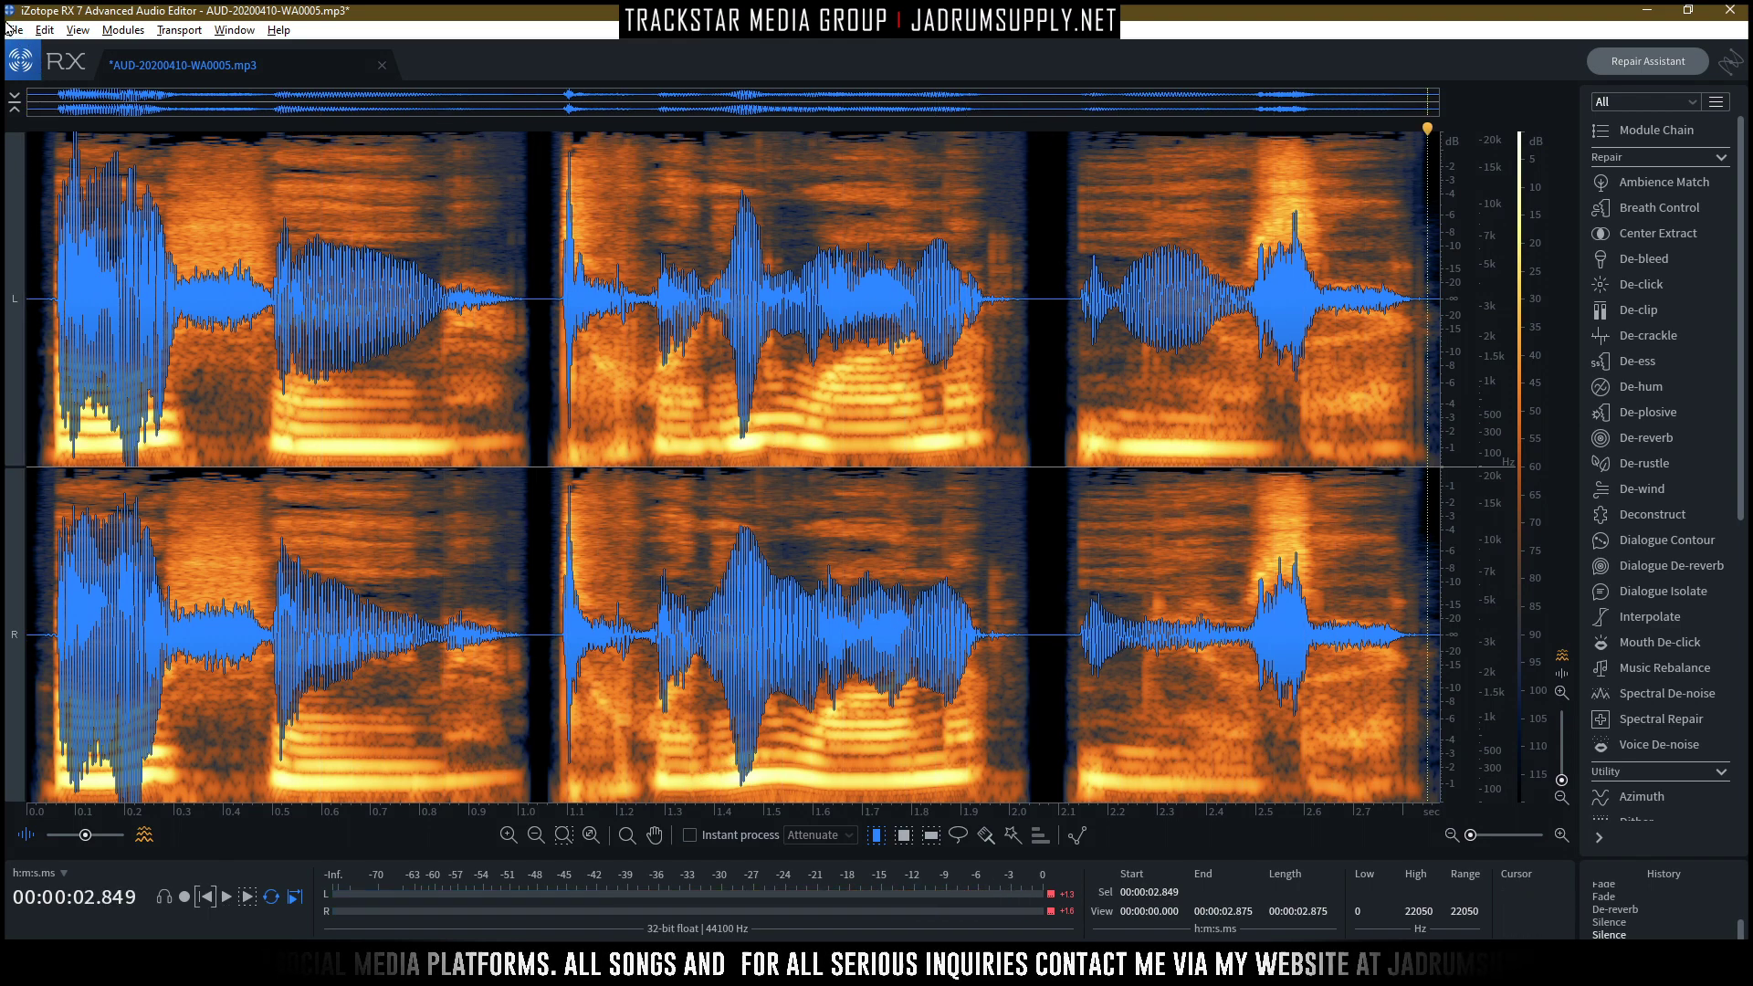
# Export the recording as a 16-bit WAV named "AUD-20200410-WA0005 (No Verb)" into the Clean Tag folder on the desktop.
pyautogui.click(44, 30)
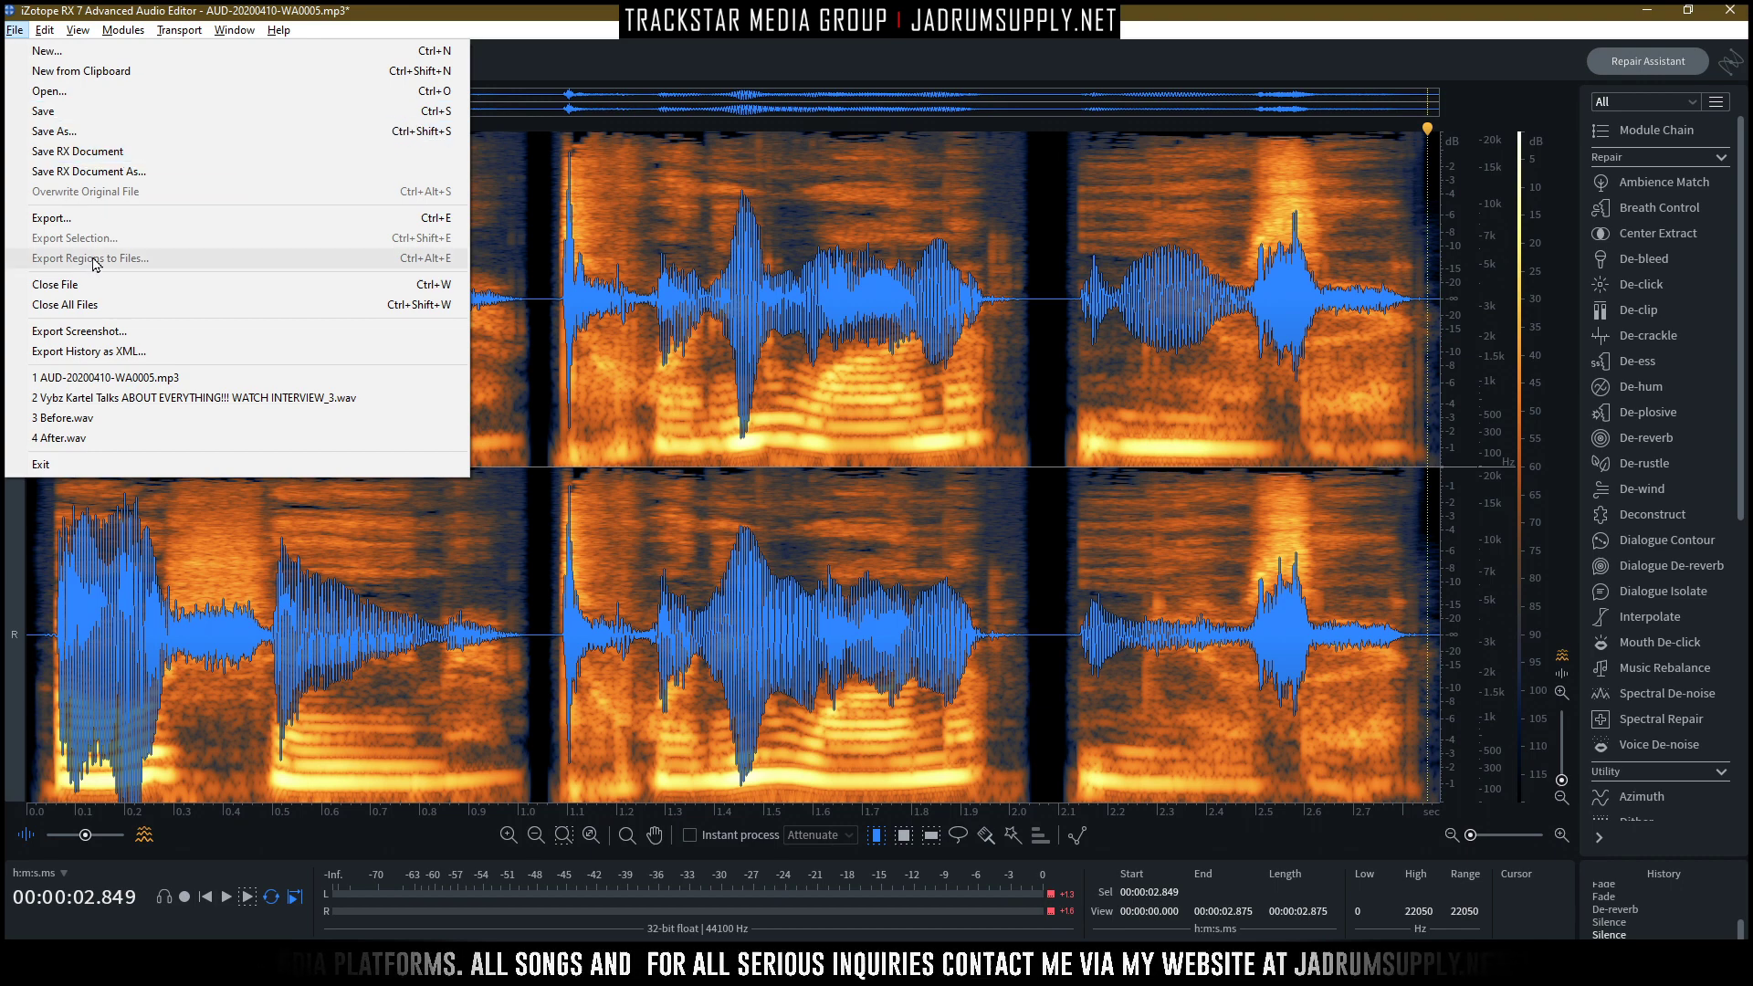
pyautogui.click(101, 218)
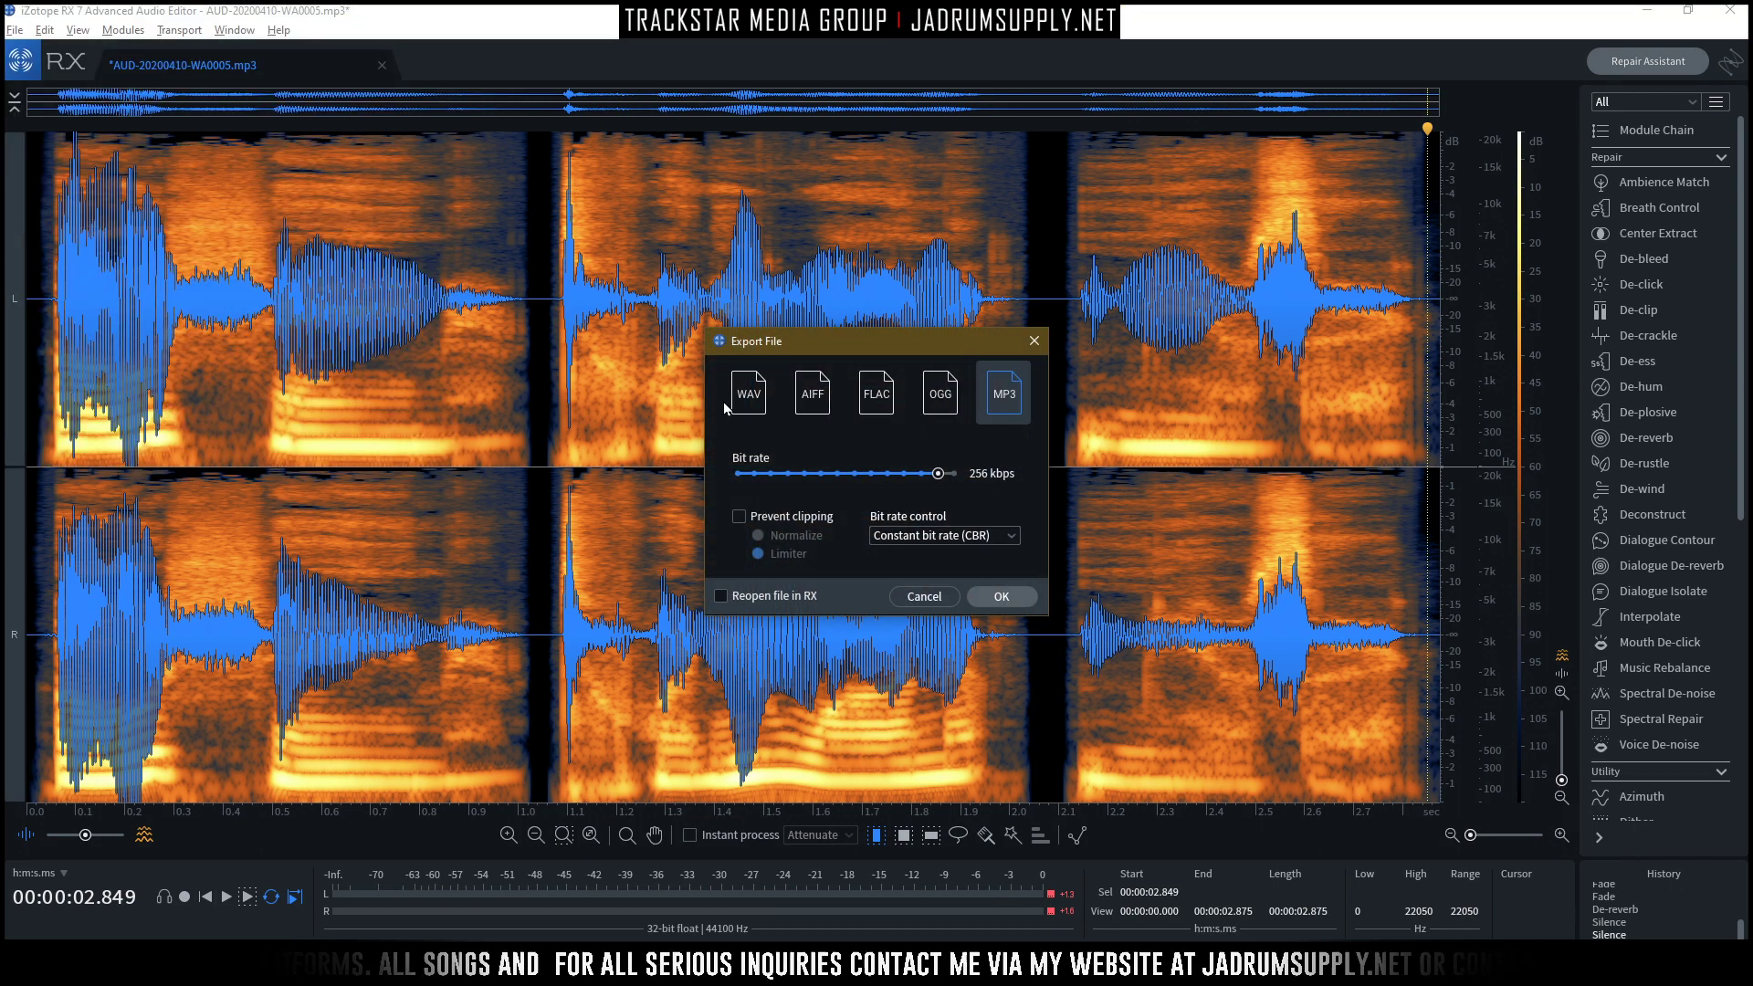
pyautogui.click(740, 399)
pyautogui.click(791, 478)
pyautogui.click(769, 502)
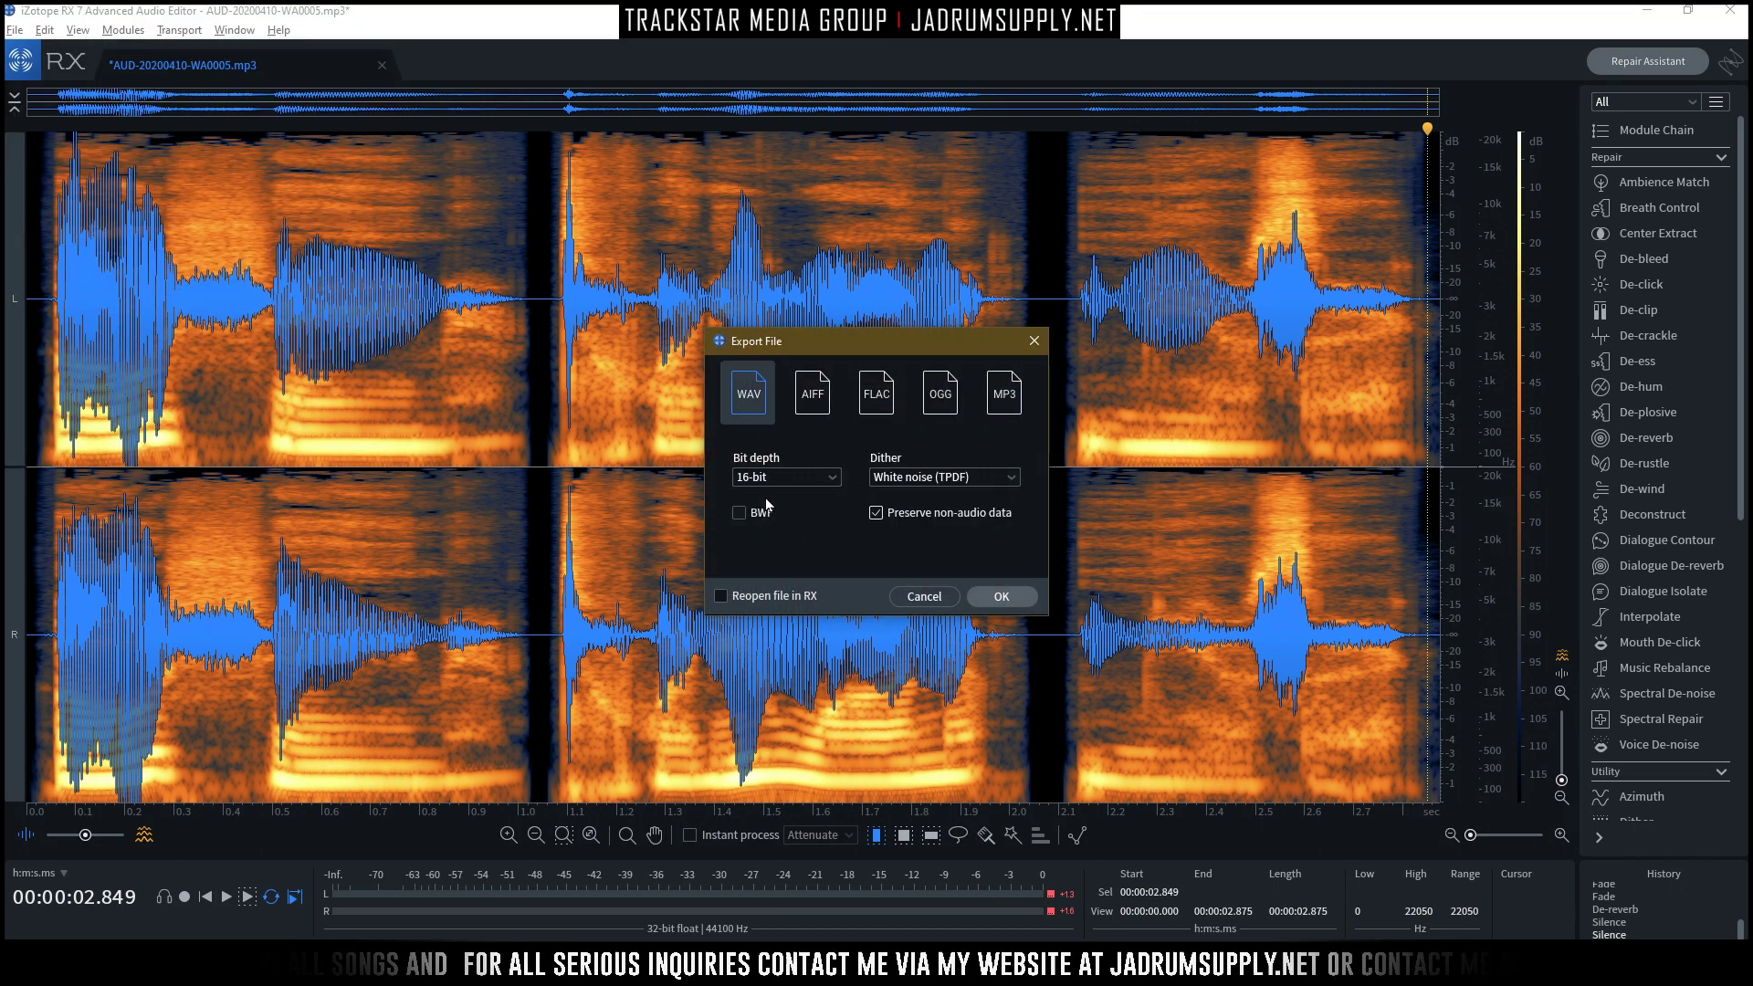
pyautogui.click(1001, 596)
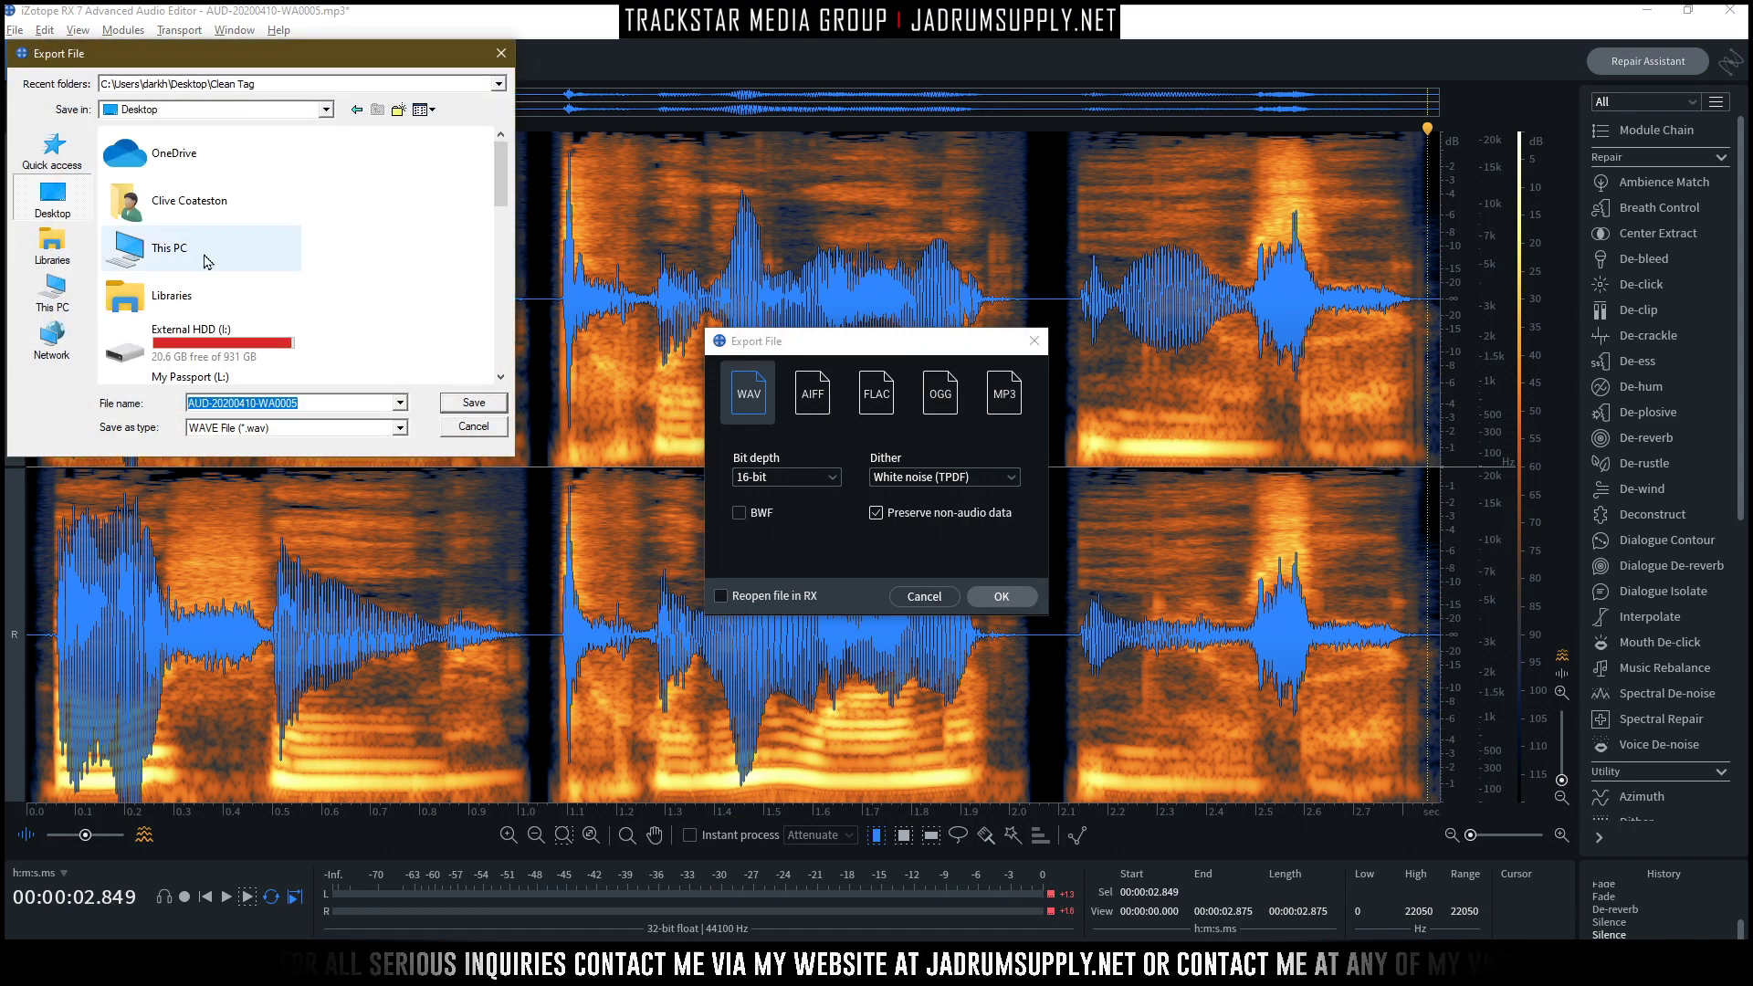
pyautogui.scroll(-3, 209, 262)
pyautogui.doubleClick(173, 178)
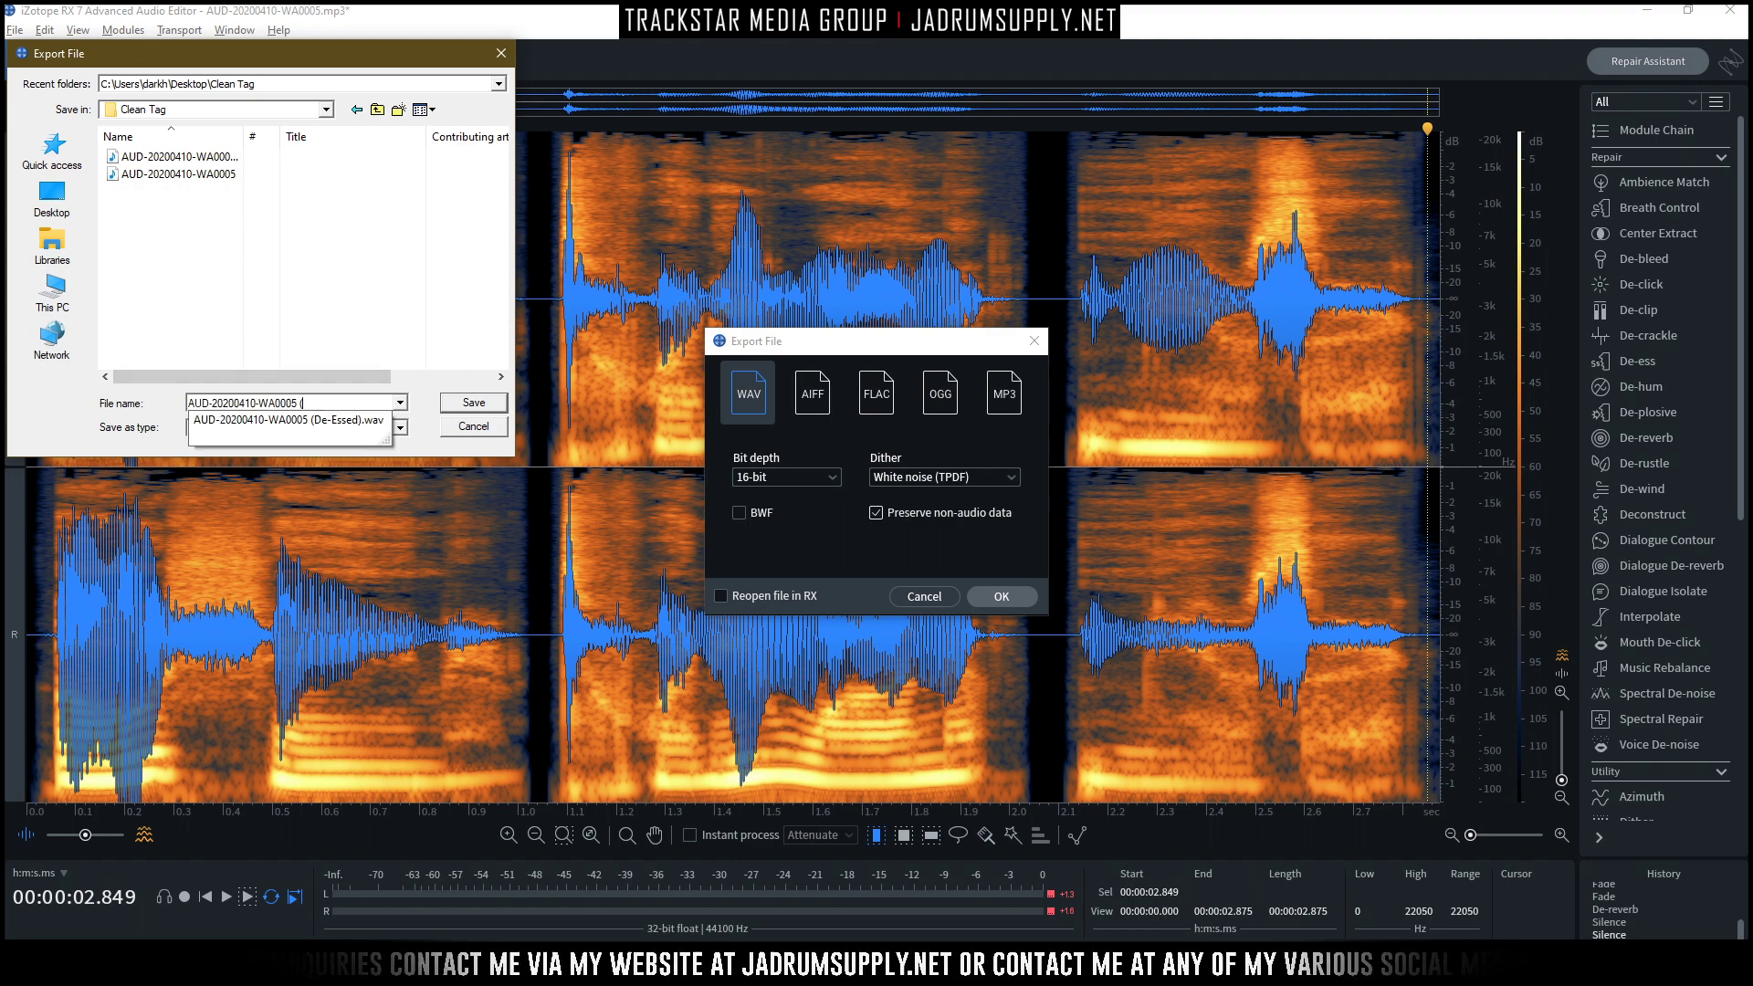
pyautogui.write(')')
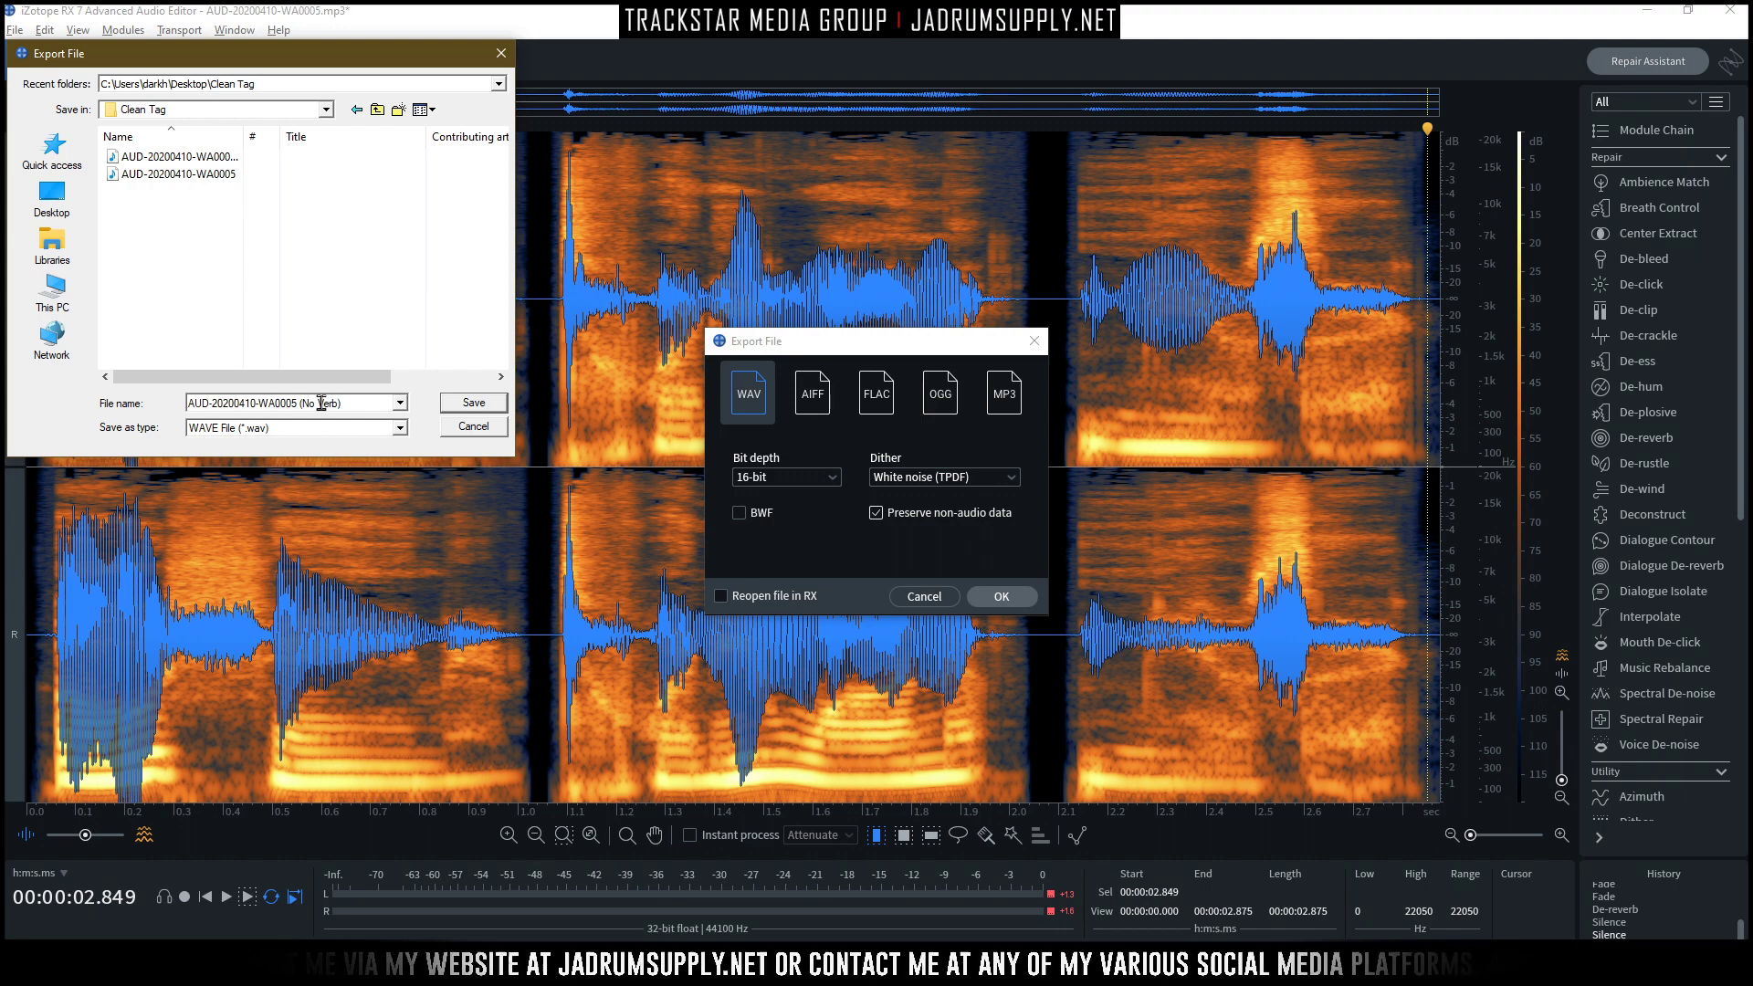
pyautogui.press('Return')
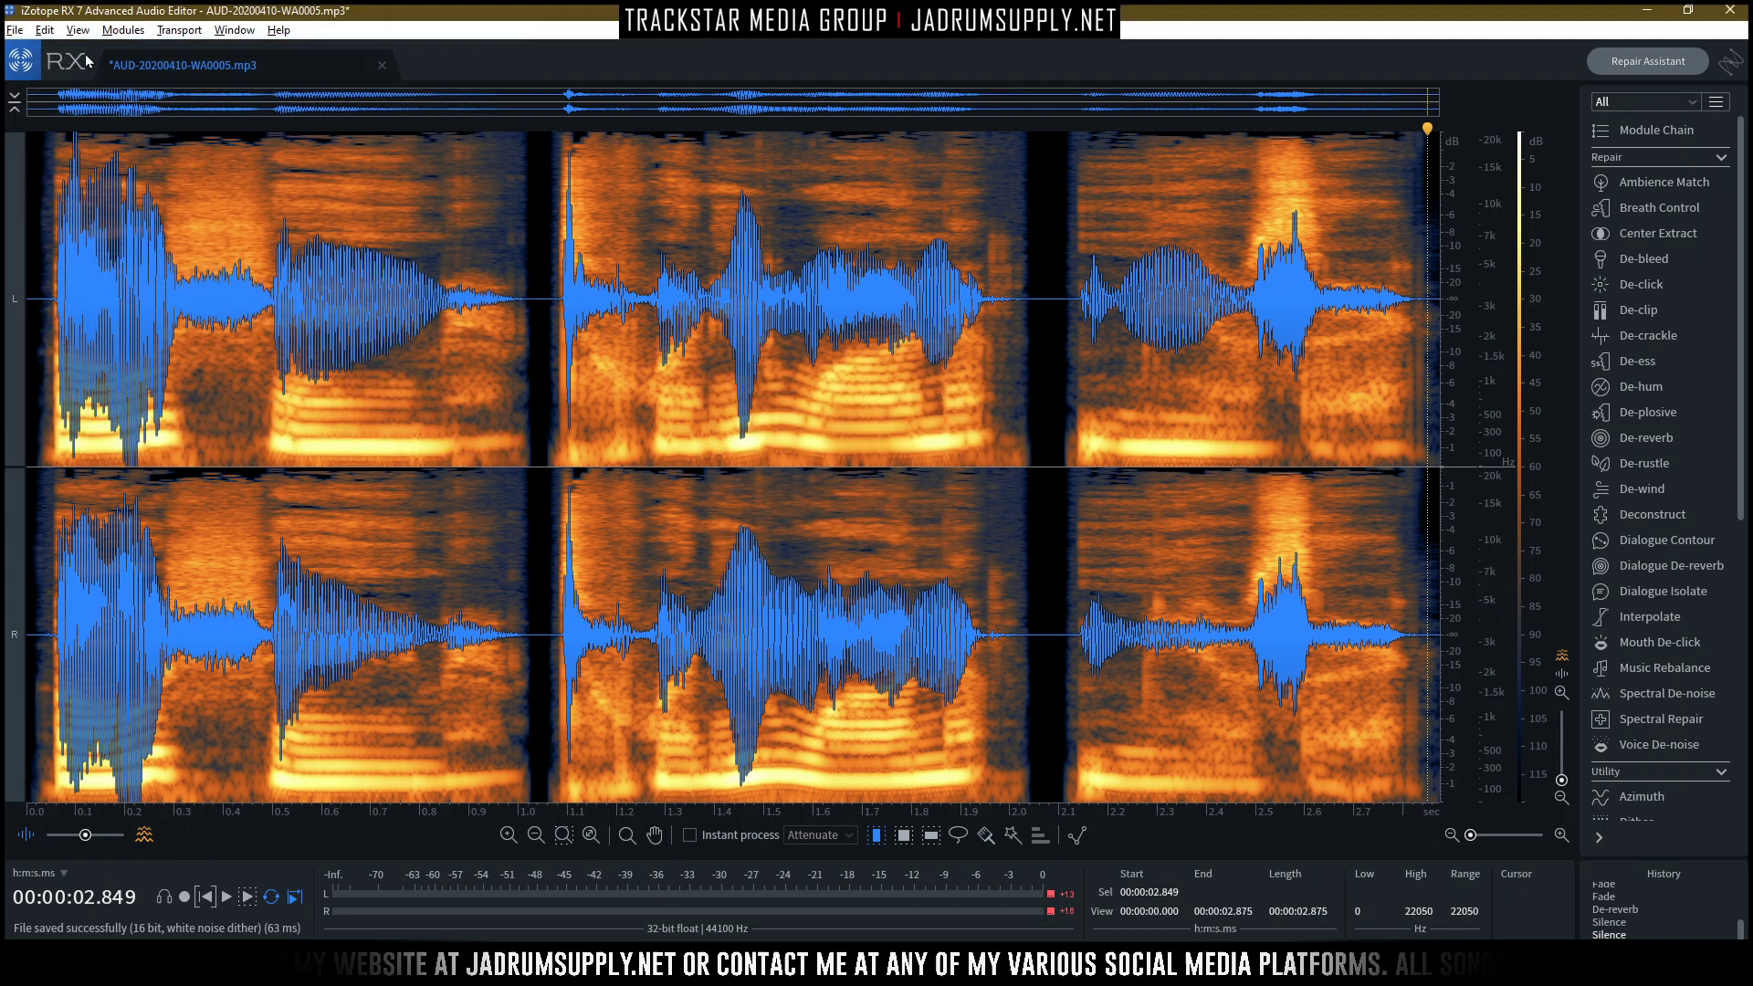
# Exit the audio editor, switch to FL Studio and hide the mixer to show the full playlist.
pyautogui.click(16, 33)
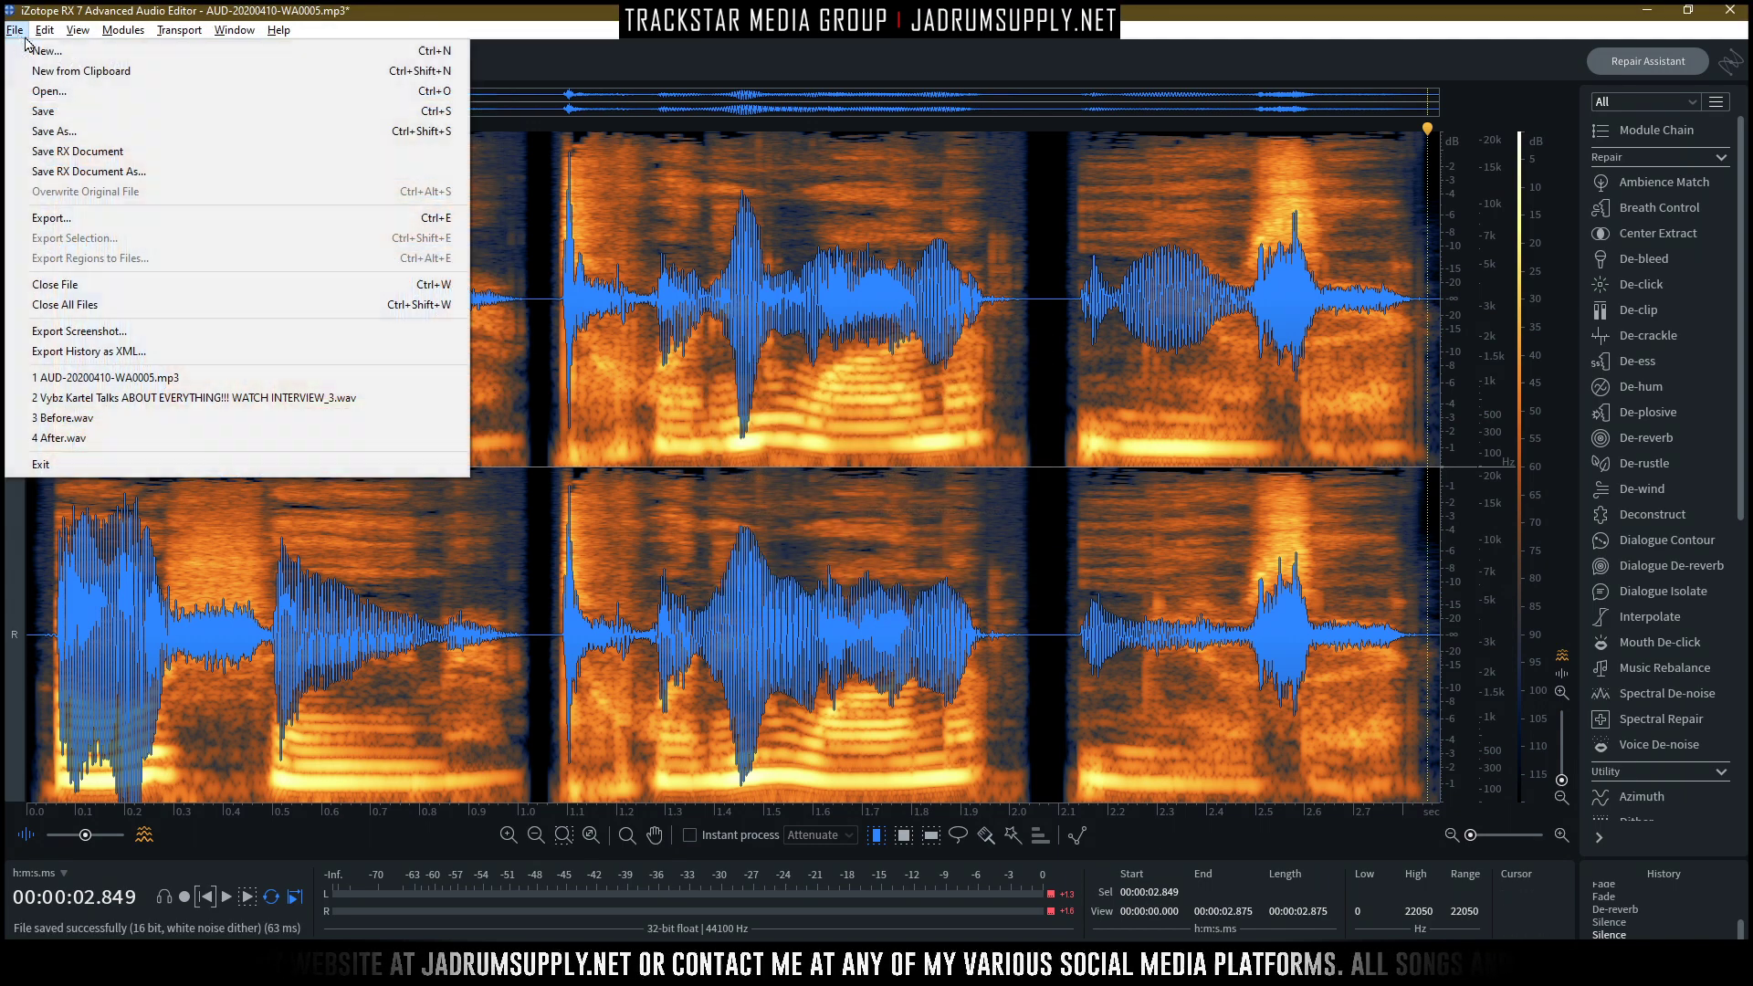
pyautogui.click(82, 462)
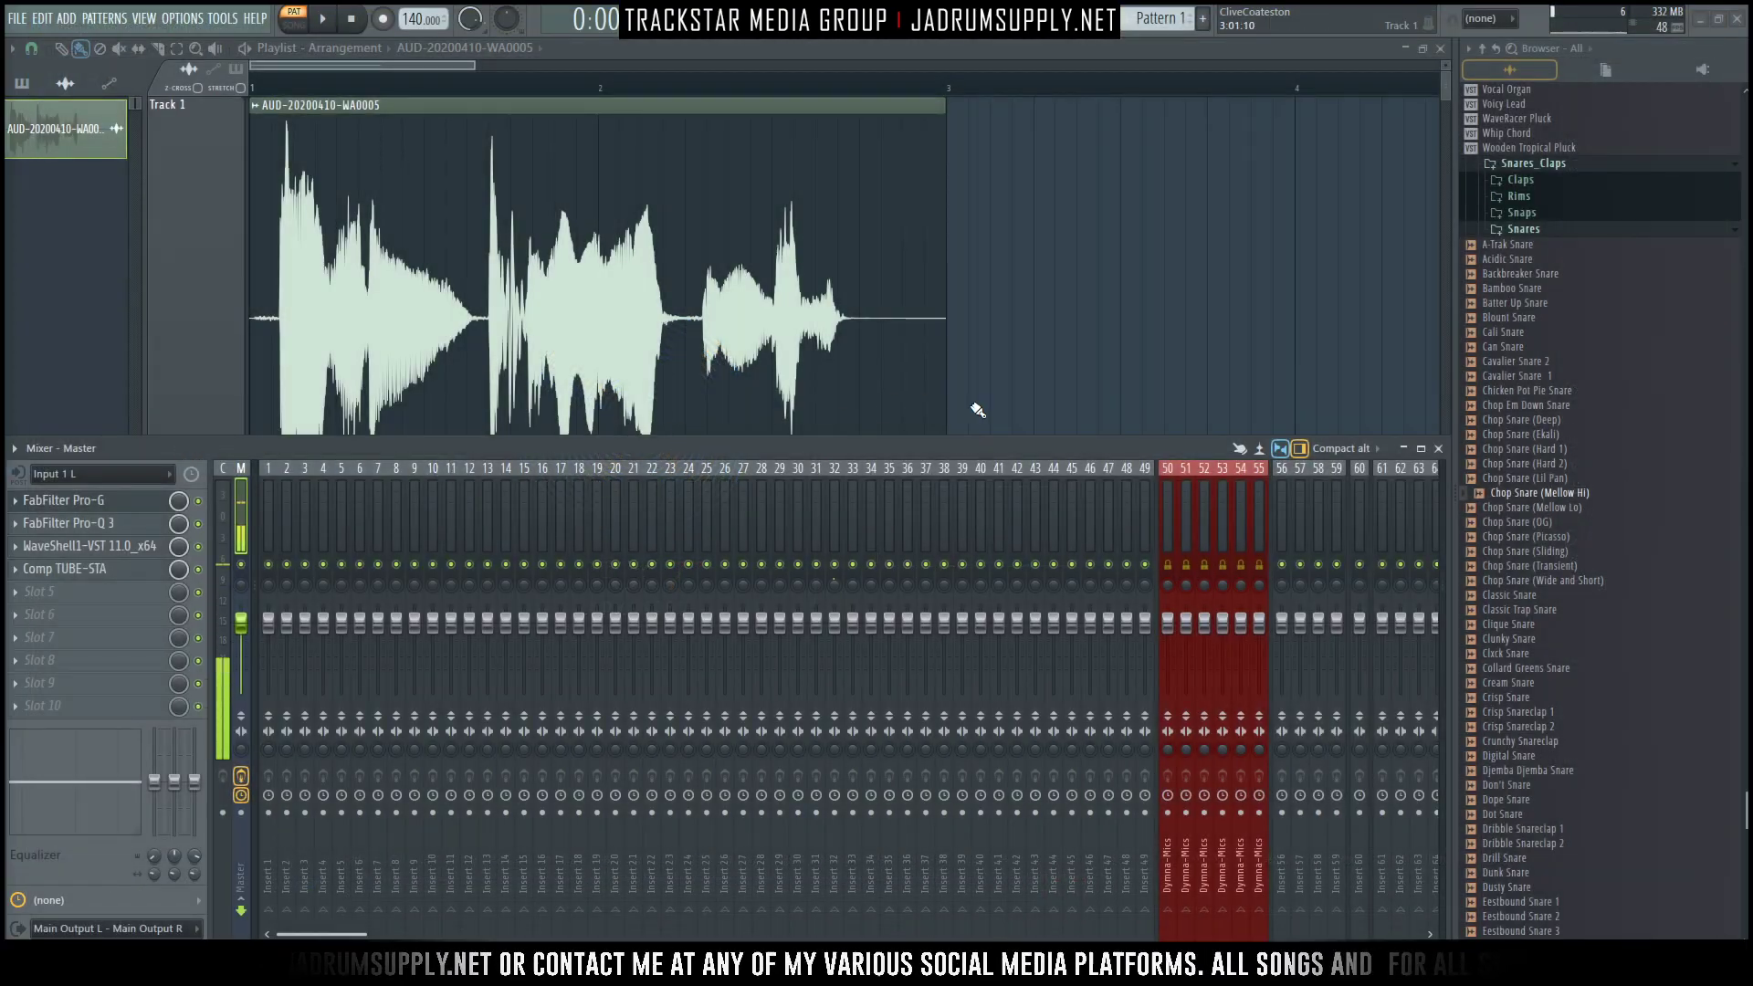
pyautogui.press('F9')
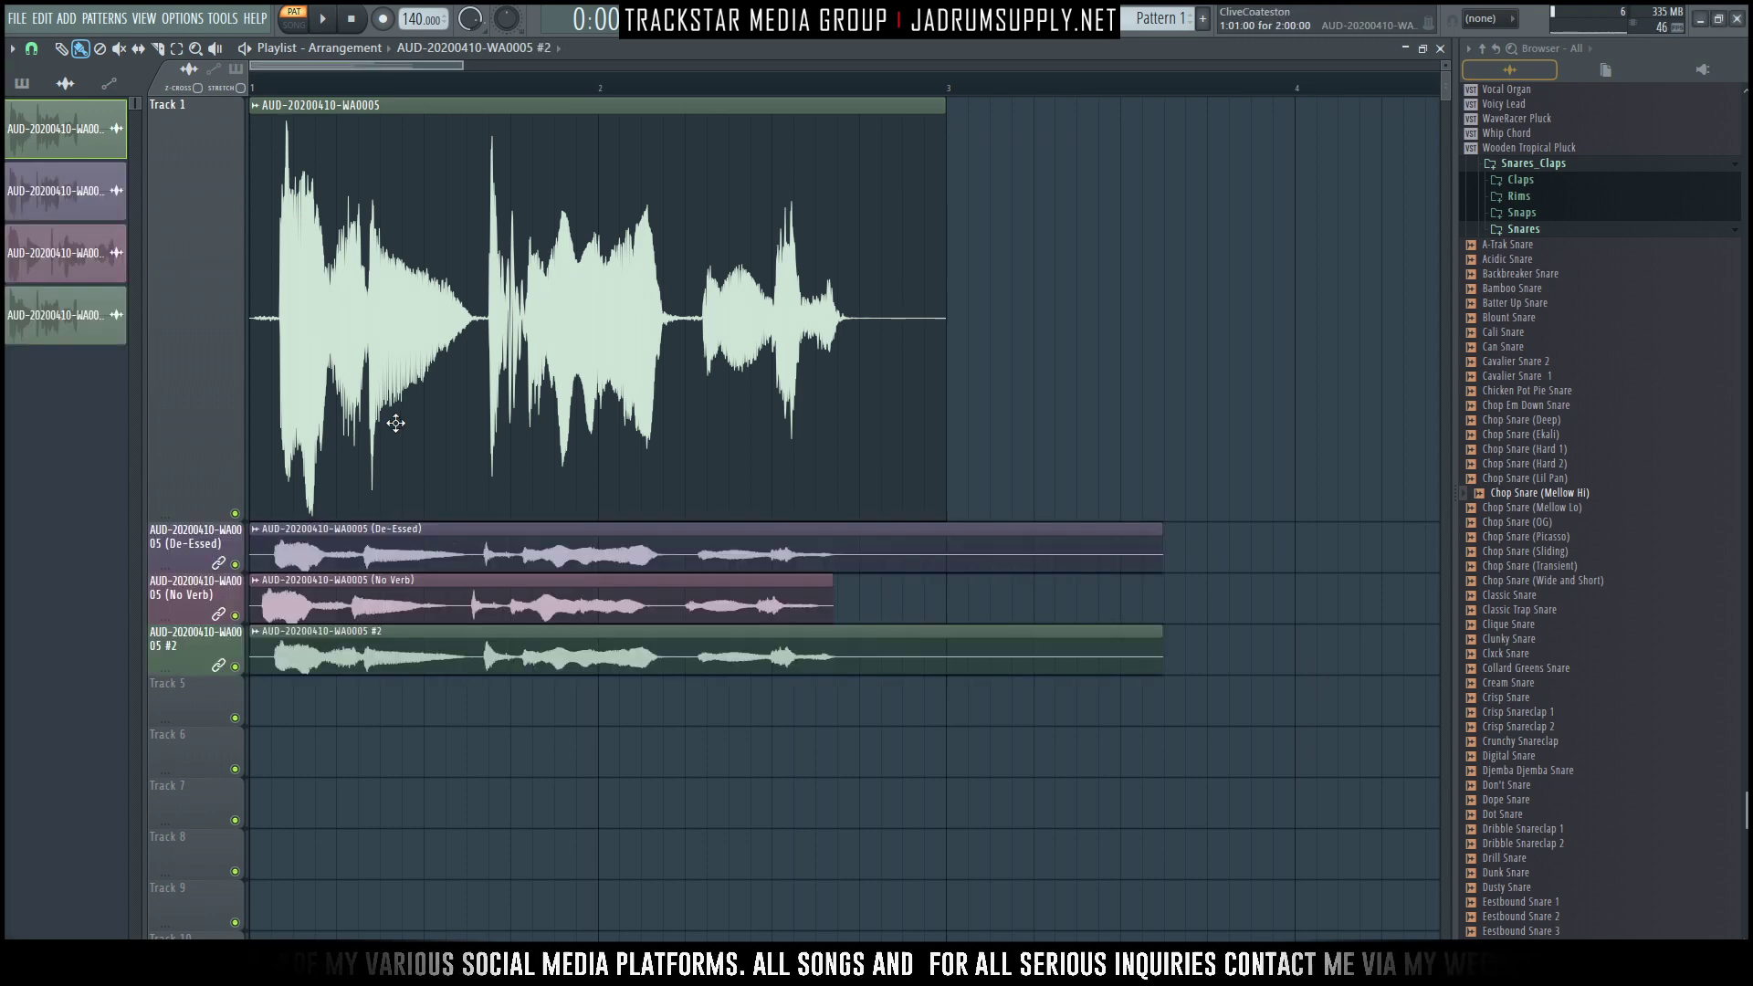
# Try deleting the original clip from Track 1, and undo the deletion.
pyautogui.rightClick(407, 429)
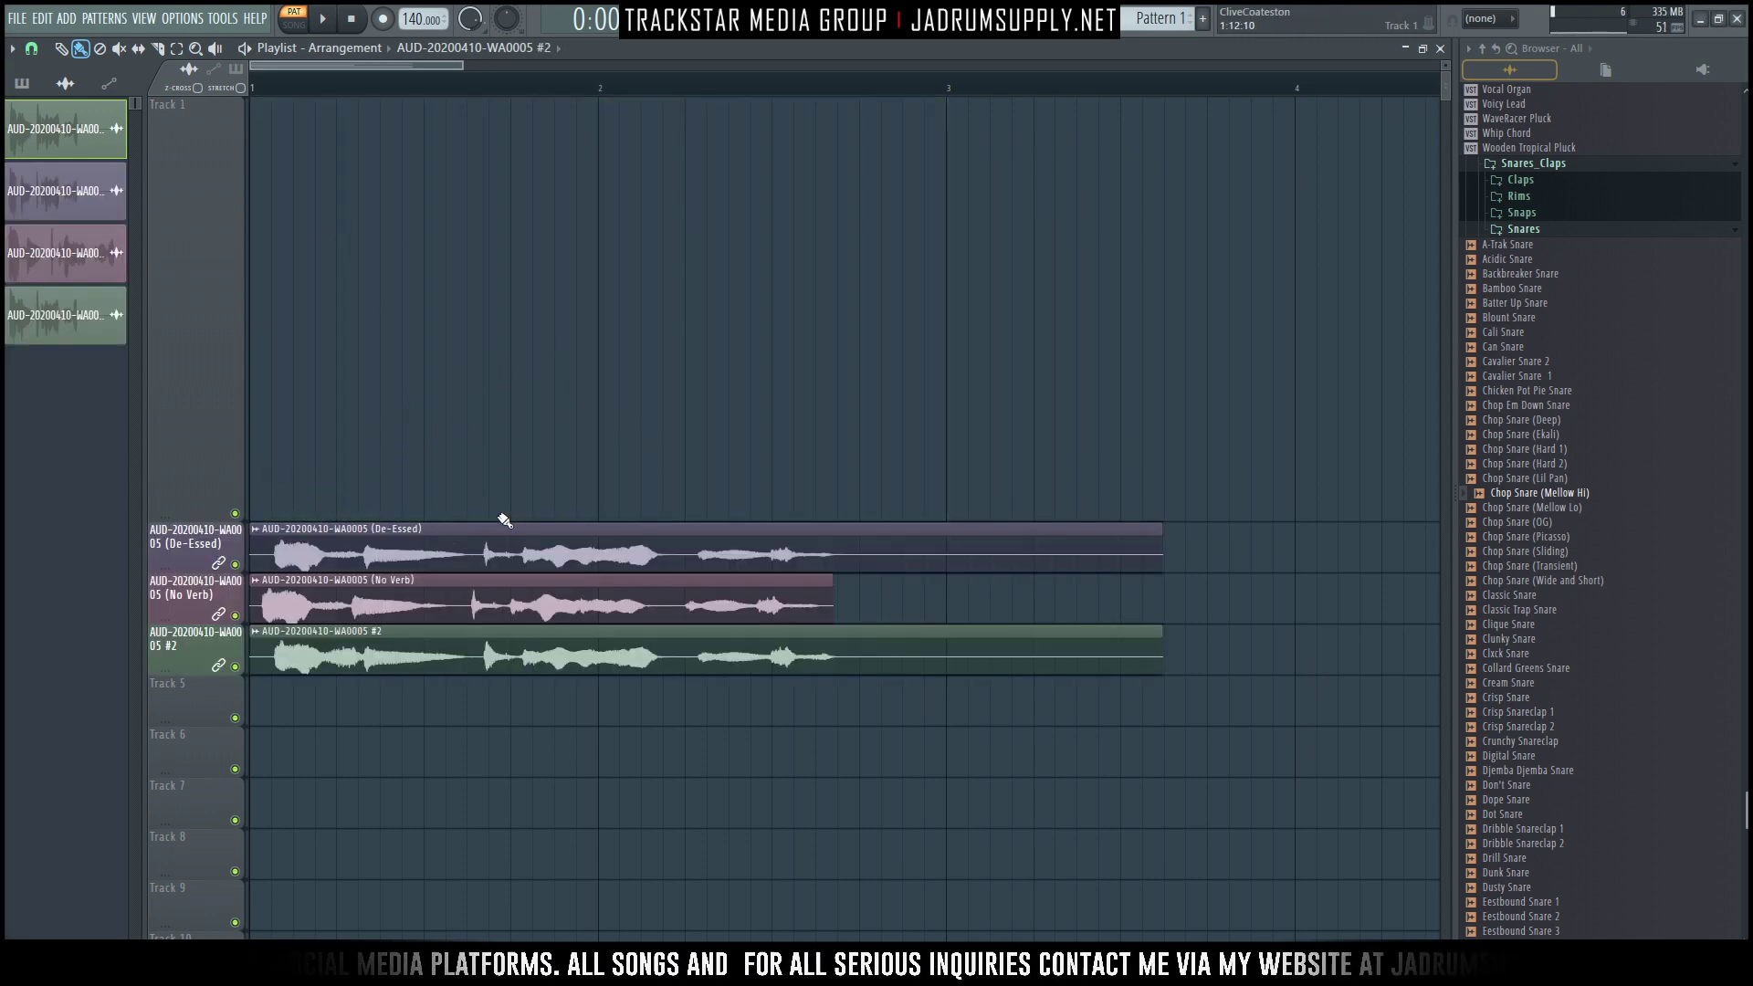
pyautogui.hotkey('ctrl', 'z')
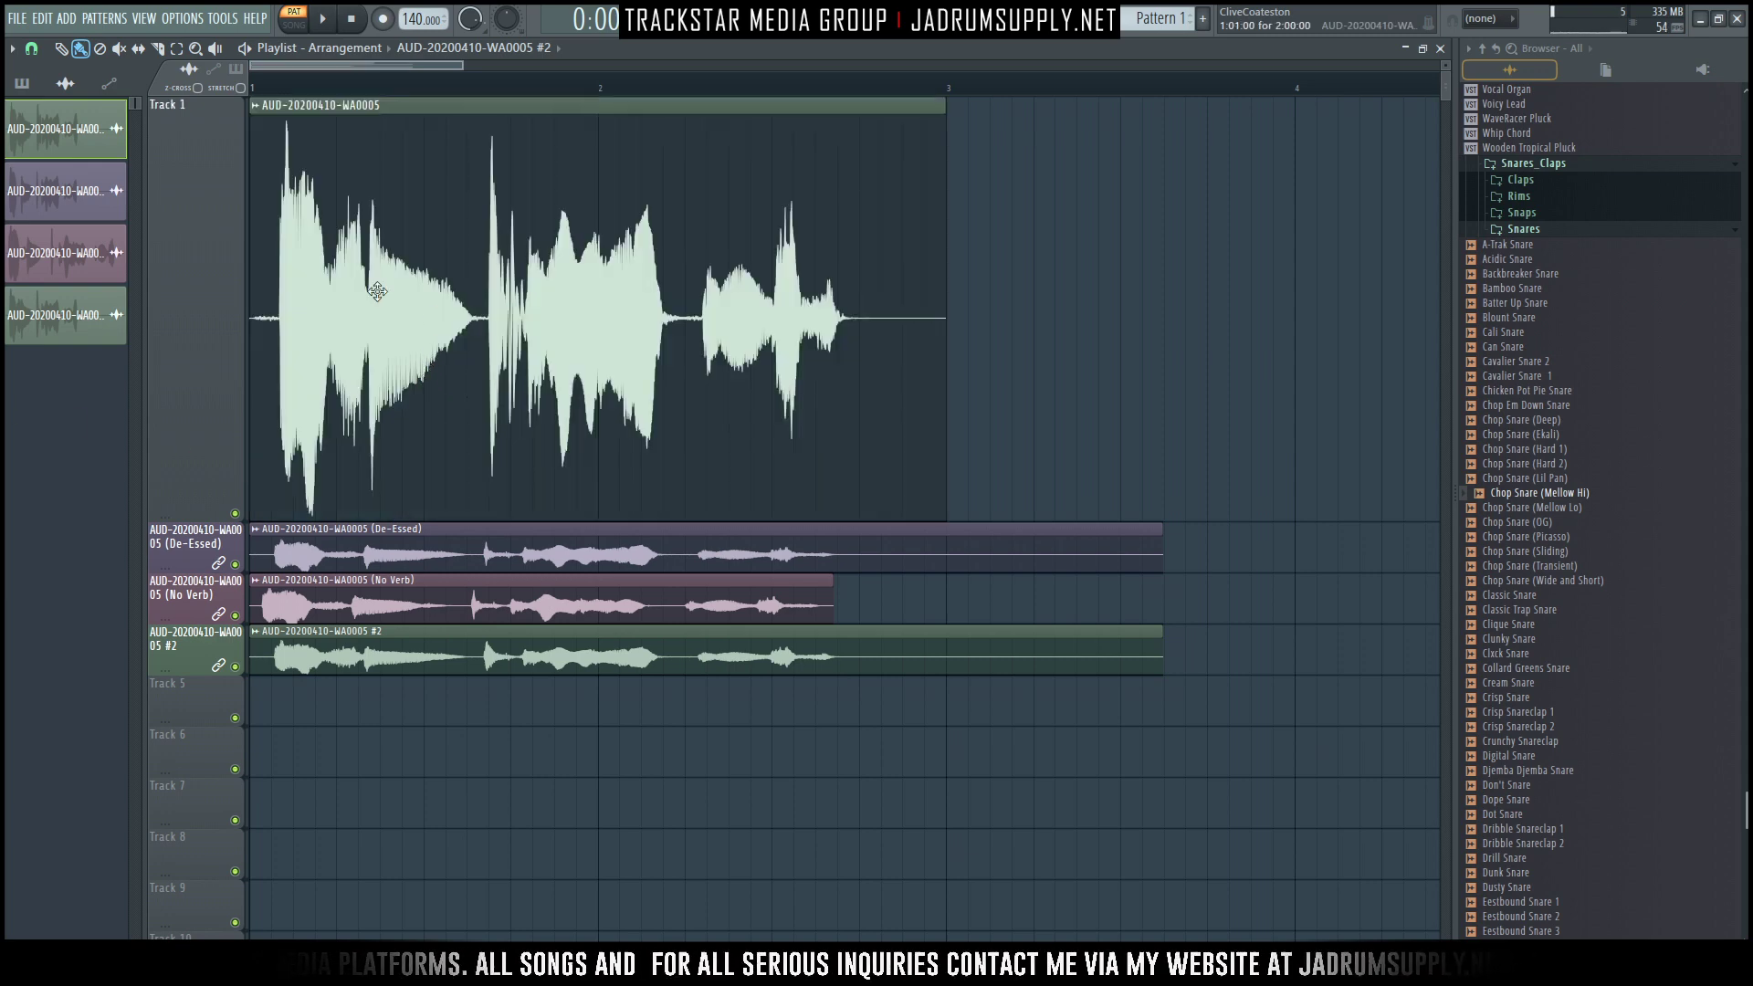
pyautogui.scroll(2, 192, 566)
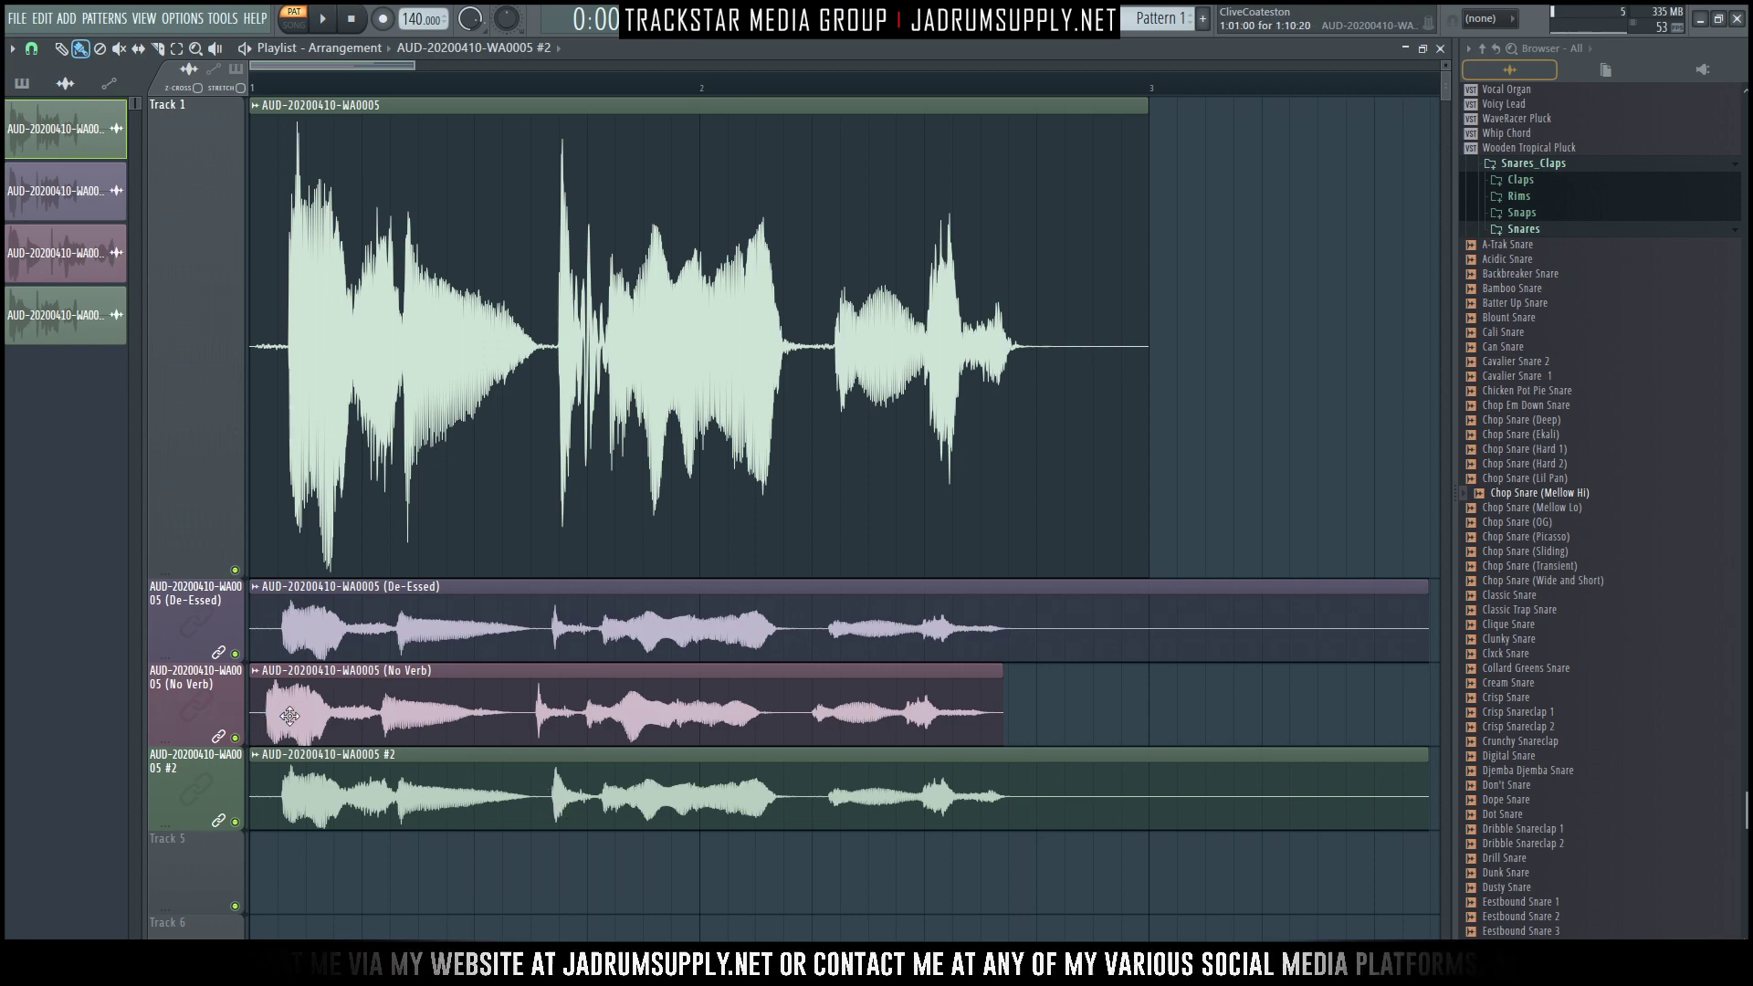
pyautogui.scroll(5, 354, 705)
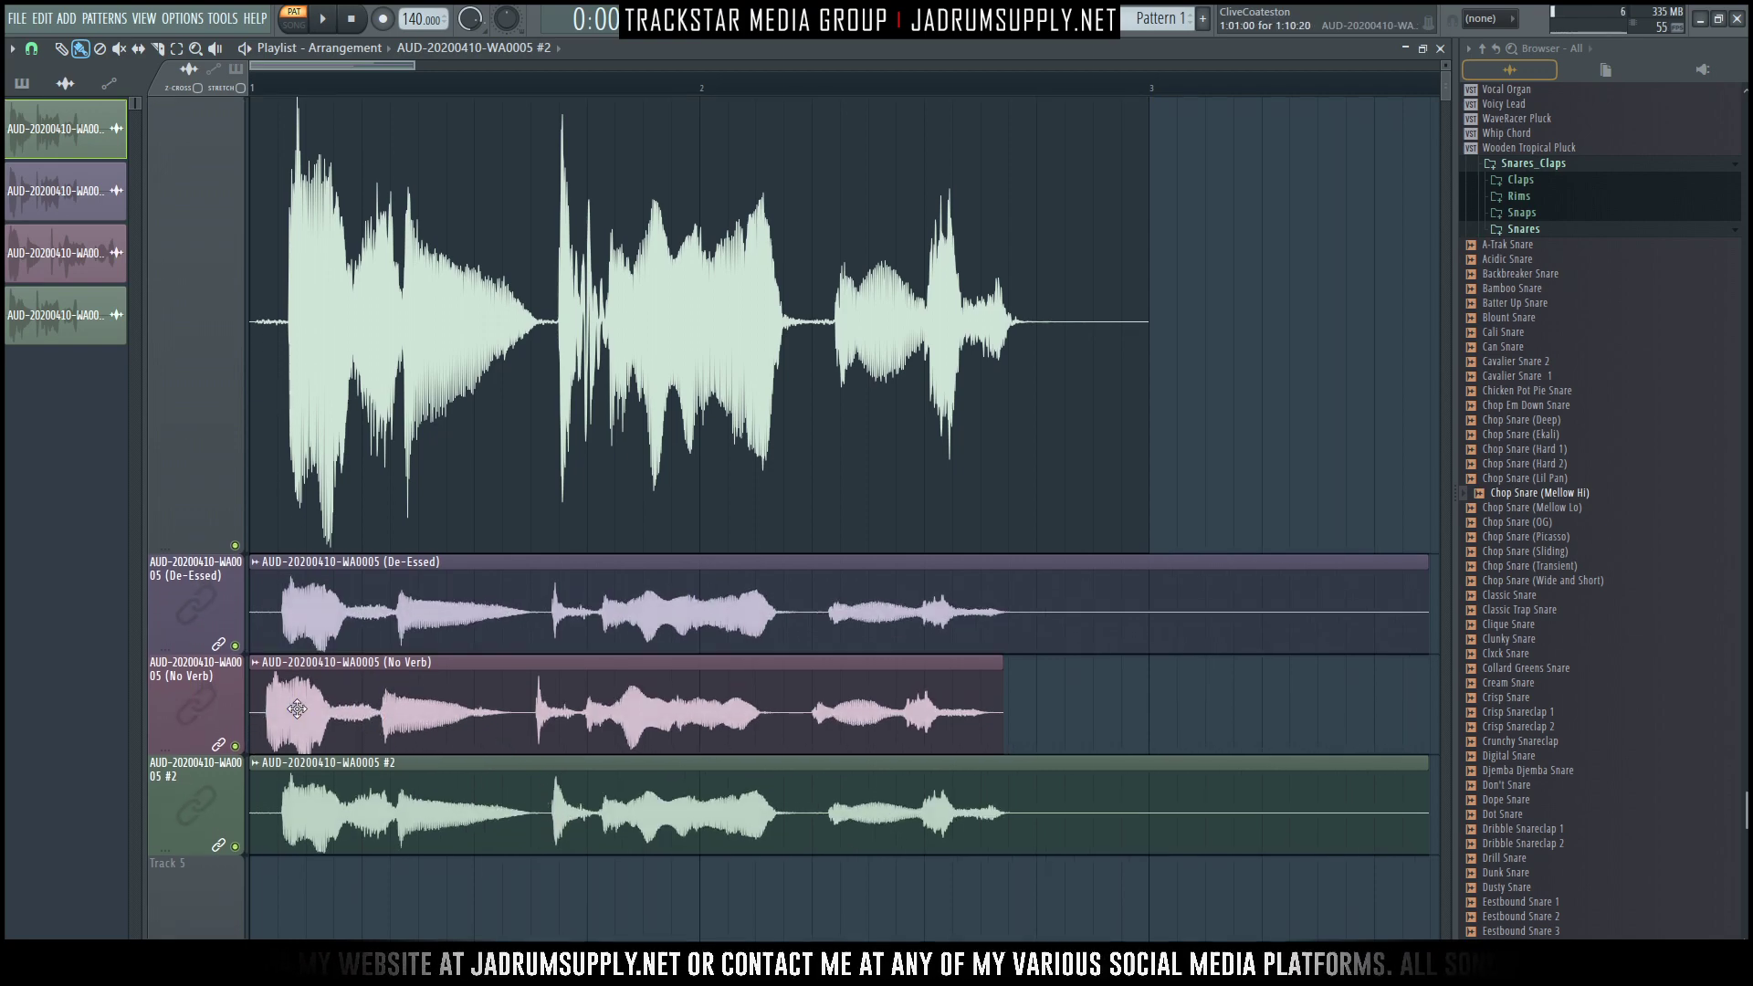
# Arrange the #2, De-Essed and No Verb clips in sequence around bars 3, 5 and 7, each on its own track below Track 1.
pyautogui.click(424, 735)
pyautogui.moveTo(503, 742); pyautogui.dragTo(469, 734)
pyautogui.scroll(-6, 462, 103)
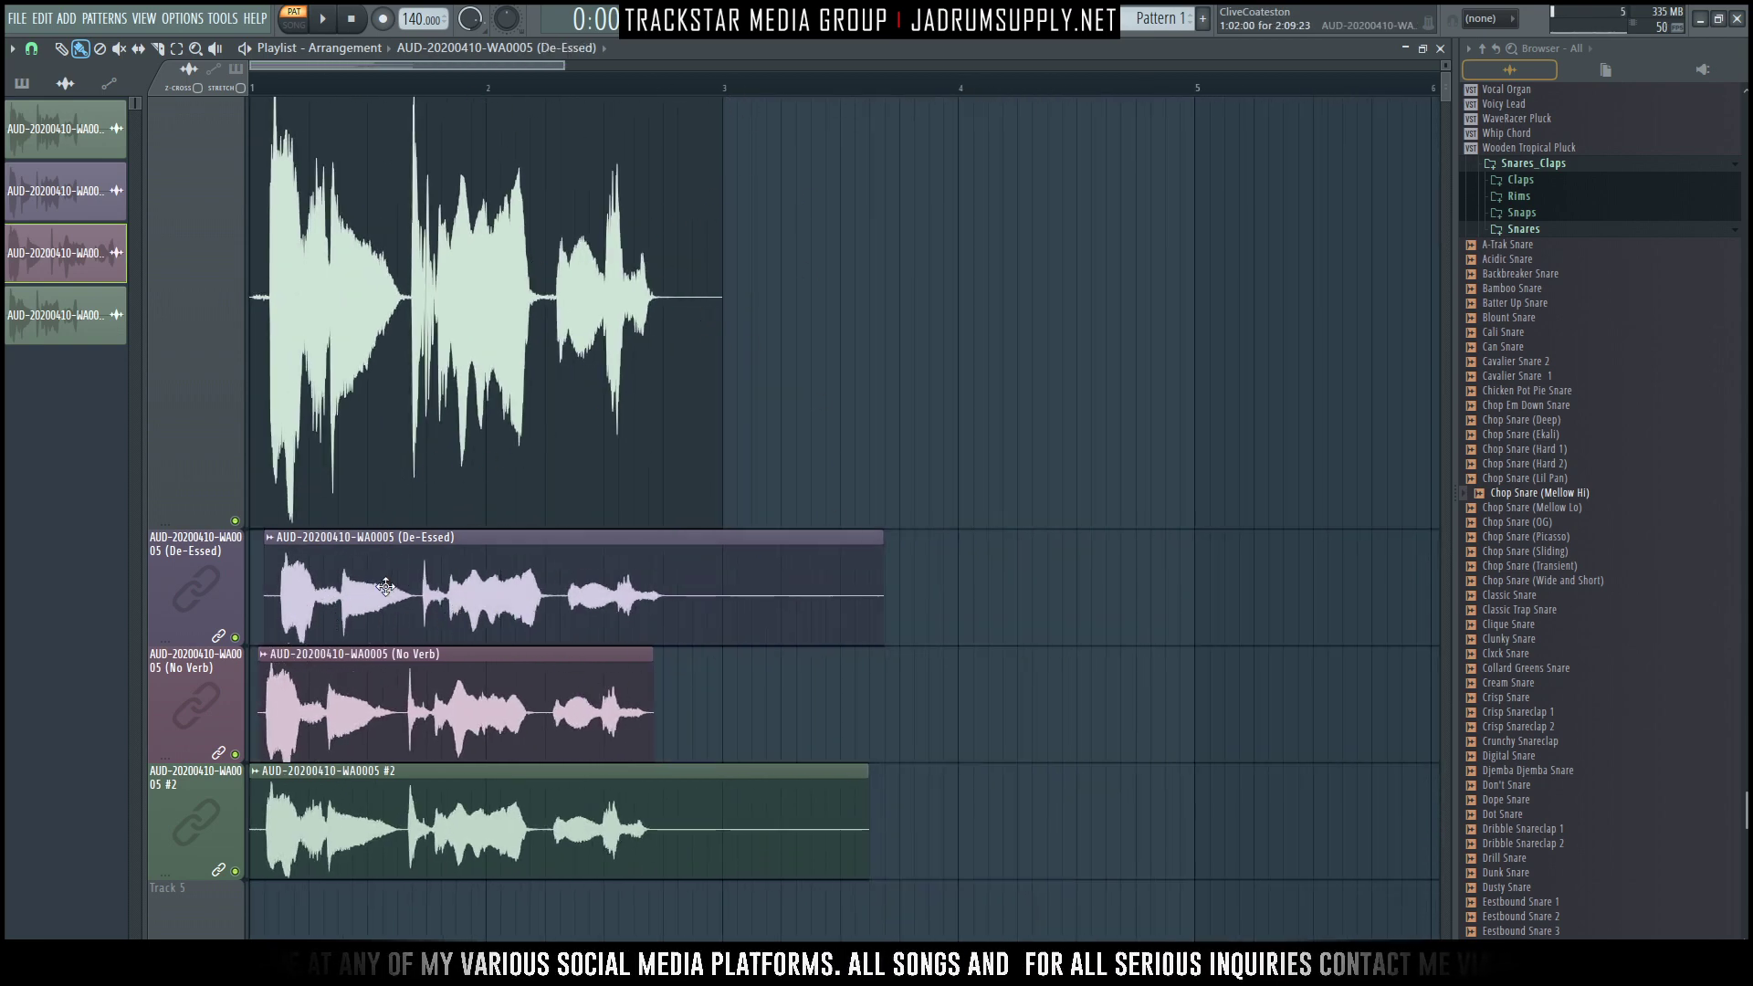
pyautogui.moveTo(366, 575); pyautogui.dragTo(839, 575)
pyautogui.scroll(-4, 663, 85)
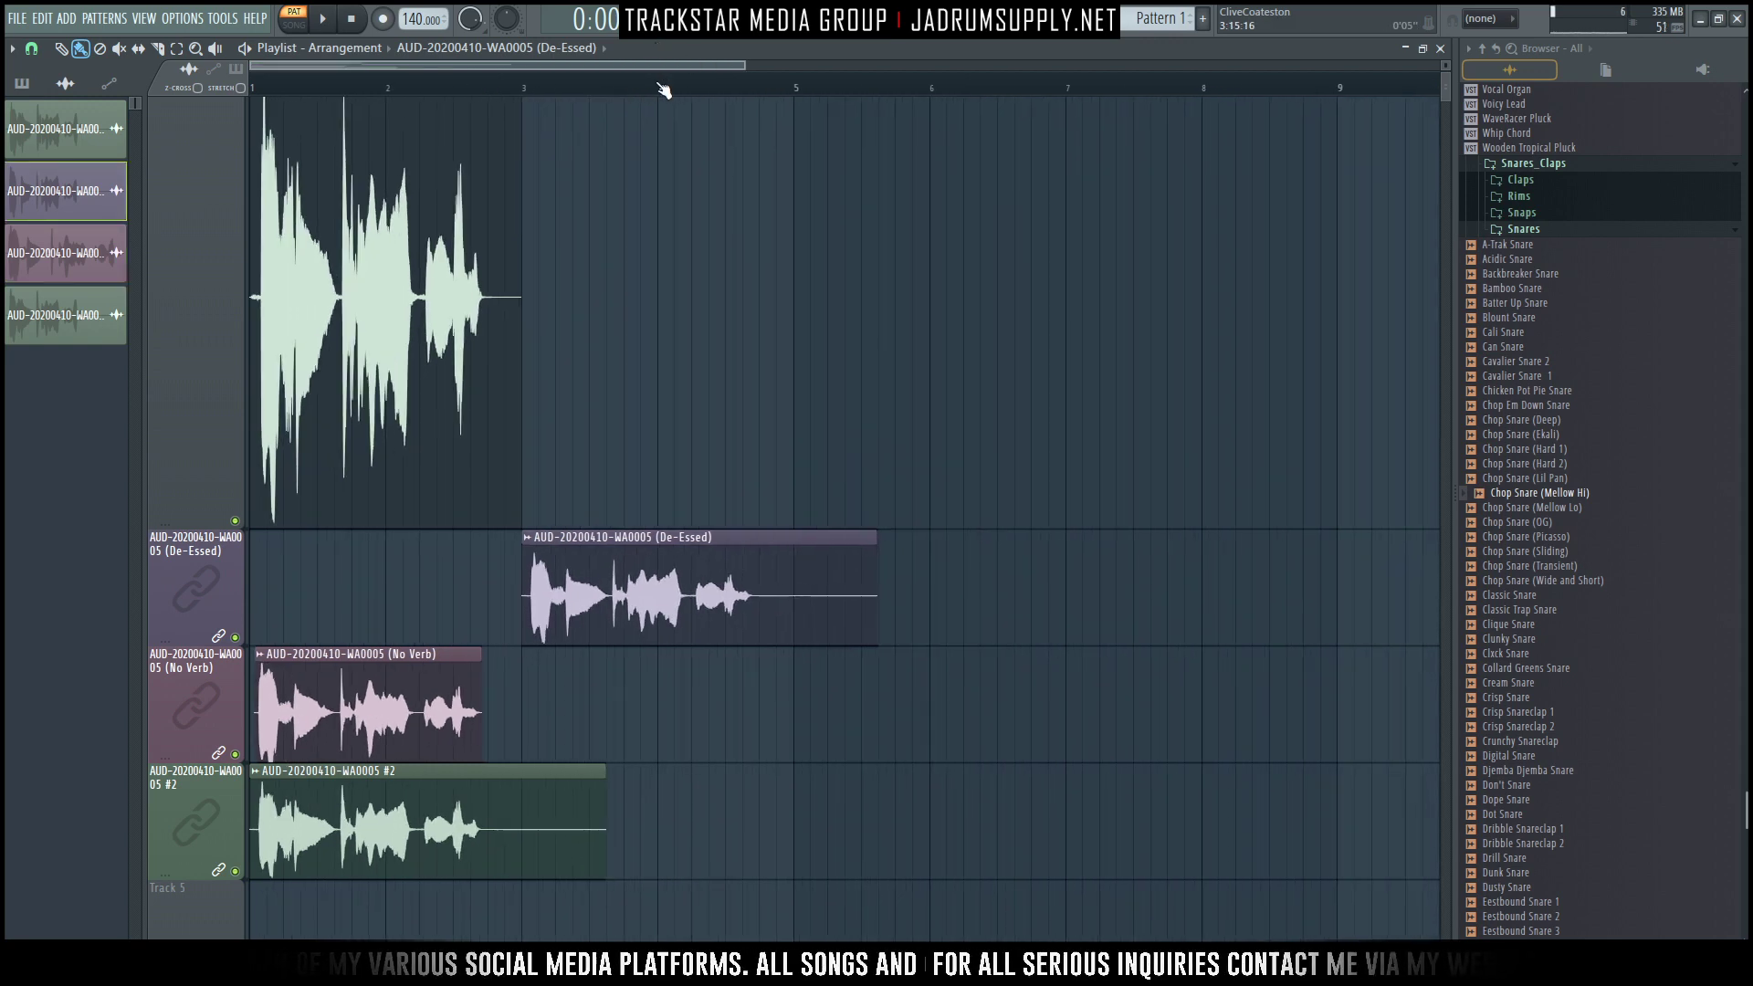
pyautogui.moveTo(544, 576); pyautogui.dragTo(885, 606)
pyautogui.moveTo(369, 815); pyautogui.dragTo(587, 582)
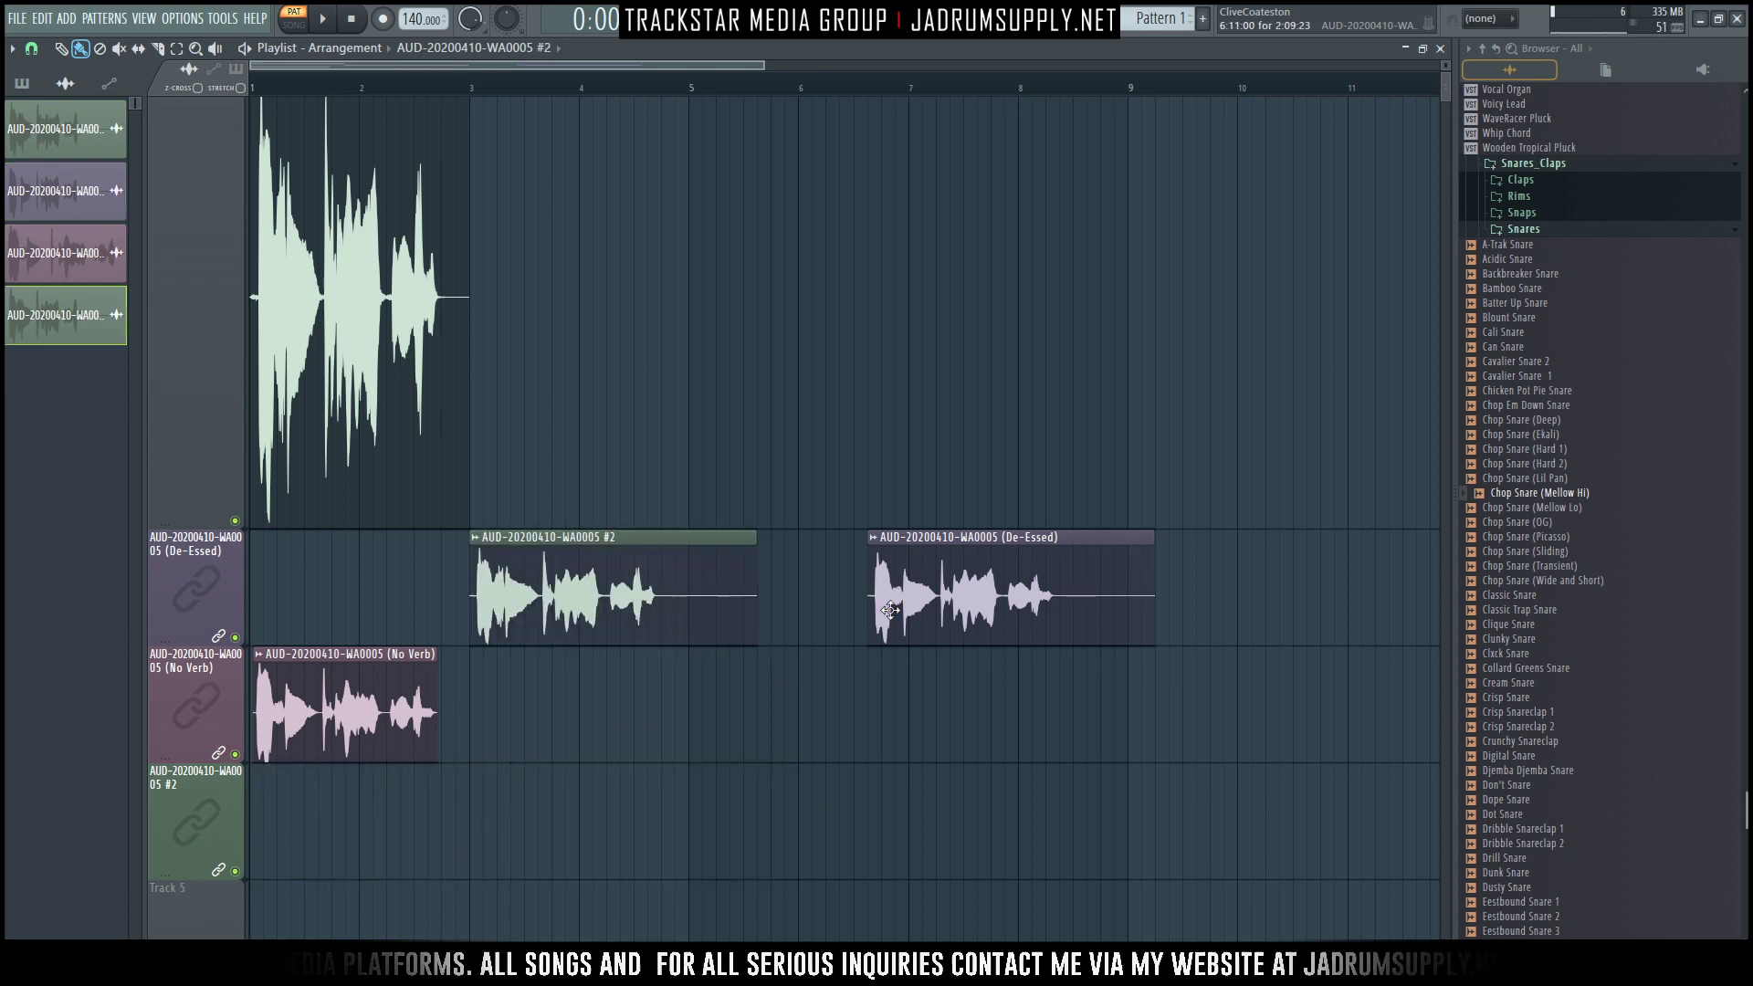
pyautogui.moveTo(311, 725); pyautogui.dragTo(1050, 843)
pyautogui.moveTo(924, 591); pyautogui.dragTo(744, 732)
pyautogui.moveTo(1069, 816); pyautogui.dragTo(975, 809)
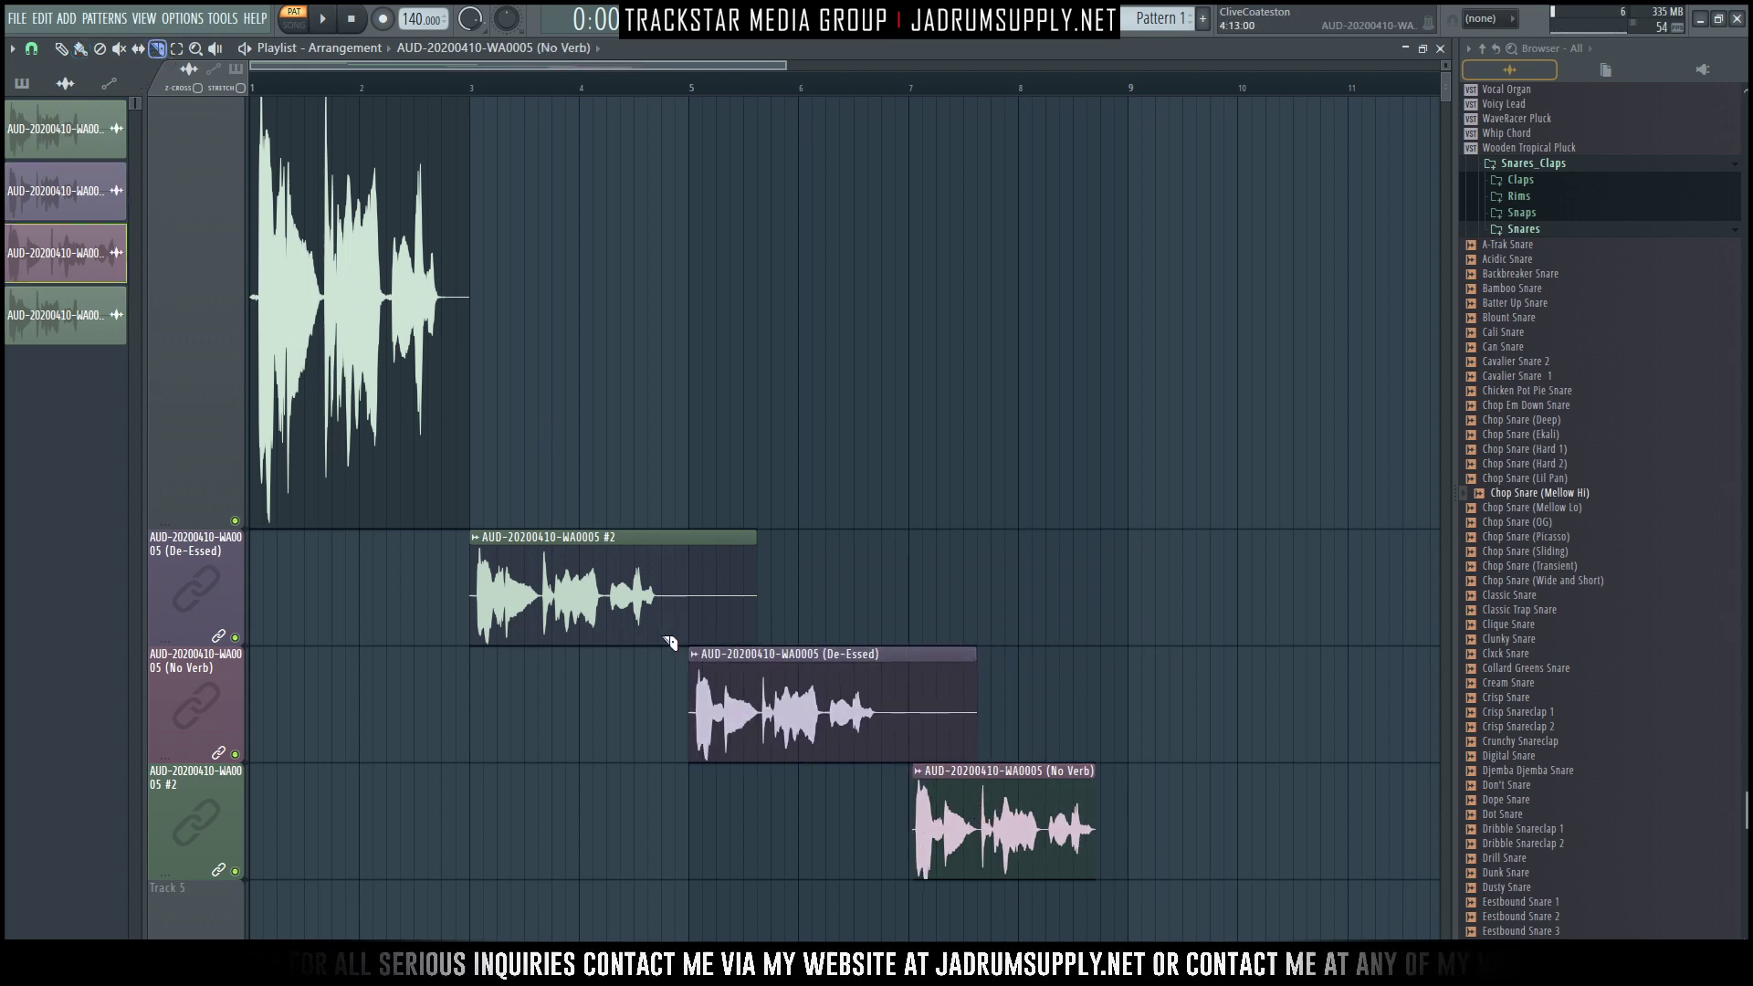
# Cut off the silent tails of the #2 clip at bar 5 and the De-Essed clip at bar 7.
pyautogui.moveTo(933, 703); pyautogui.dragTo(912, 717)
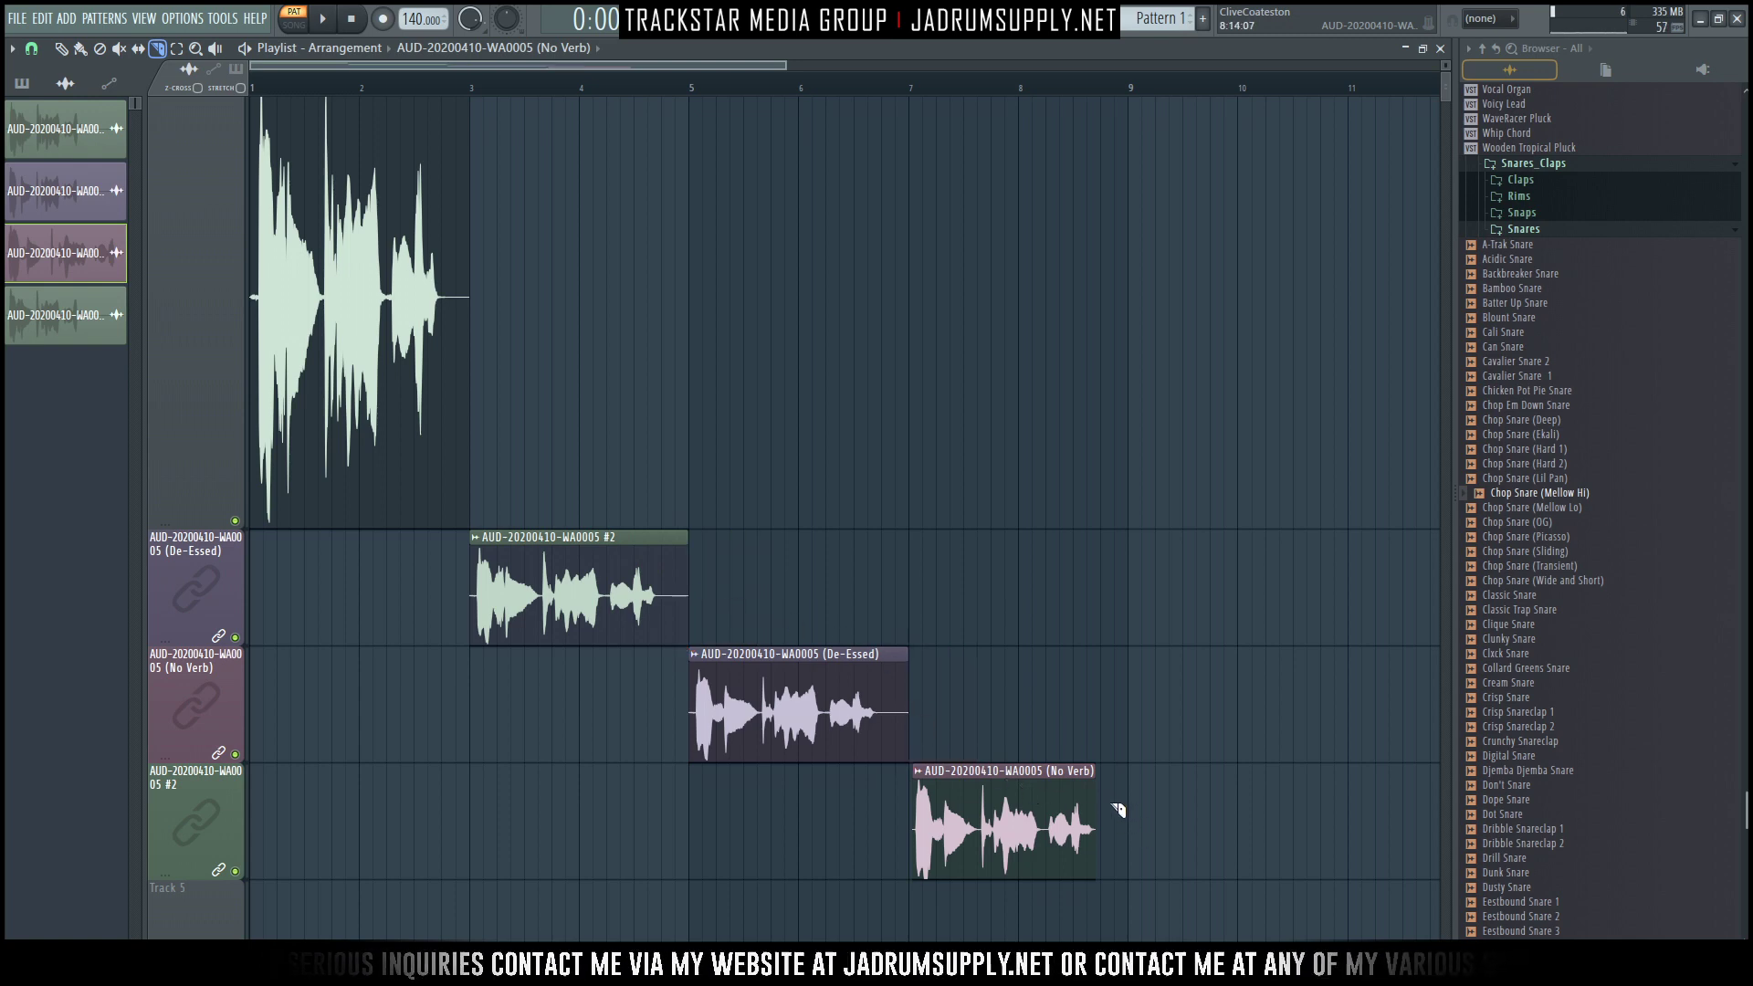
pyautogui.click(63, 50)
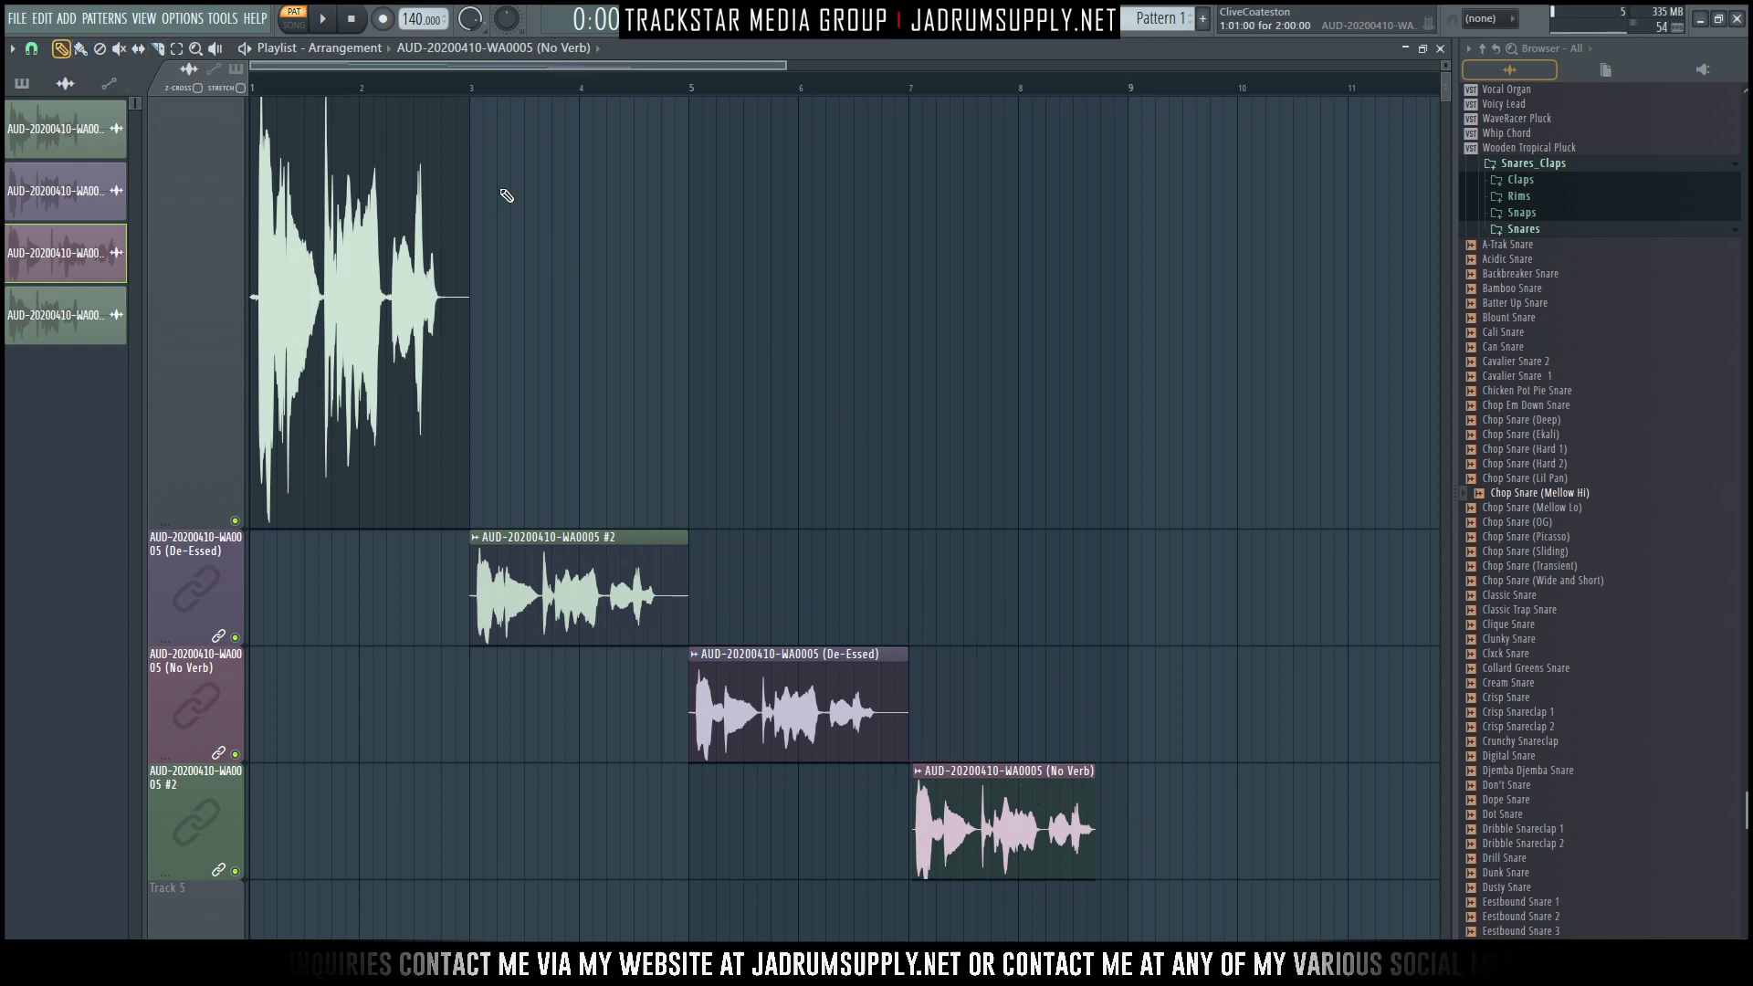
# Reduce the height of Track 1 so all four clips fit in view, and switch playback to song mode.
pyautogui.scroll(3, 548, 146)
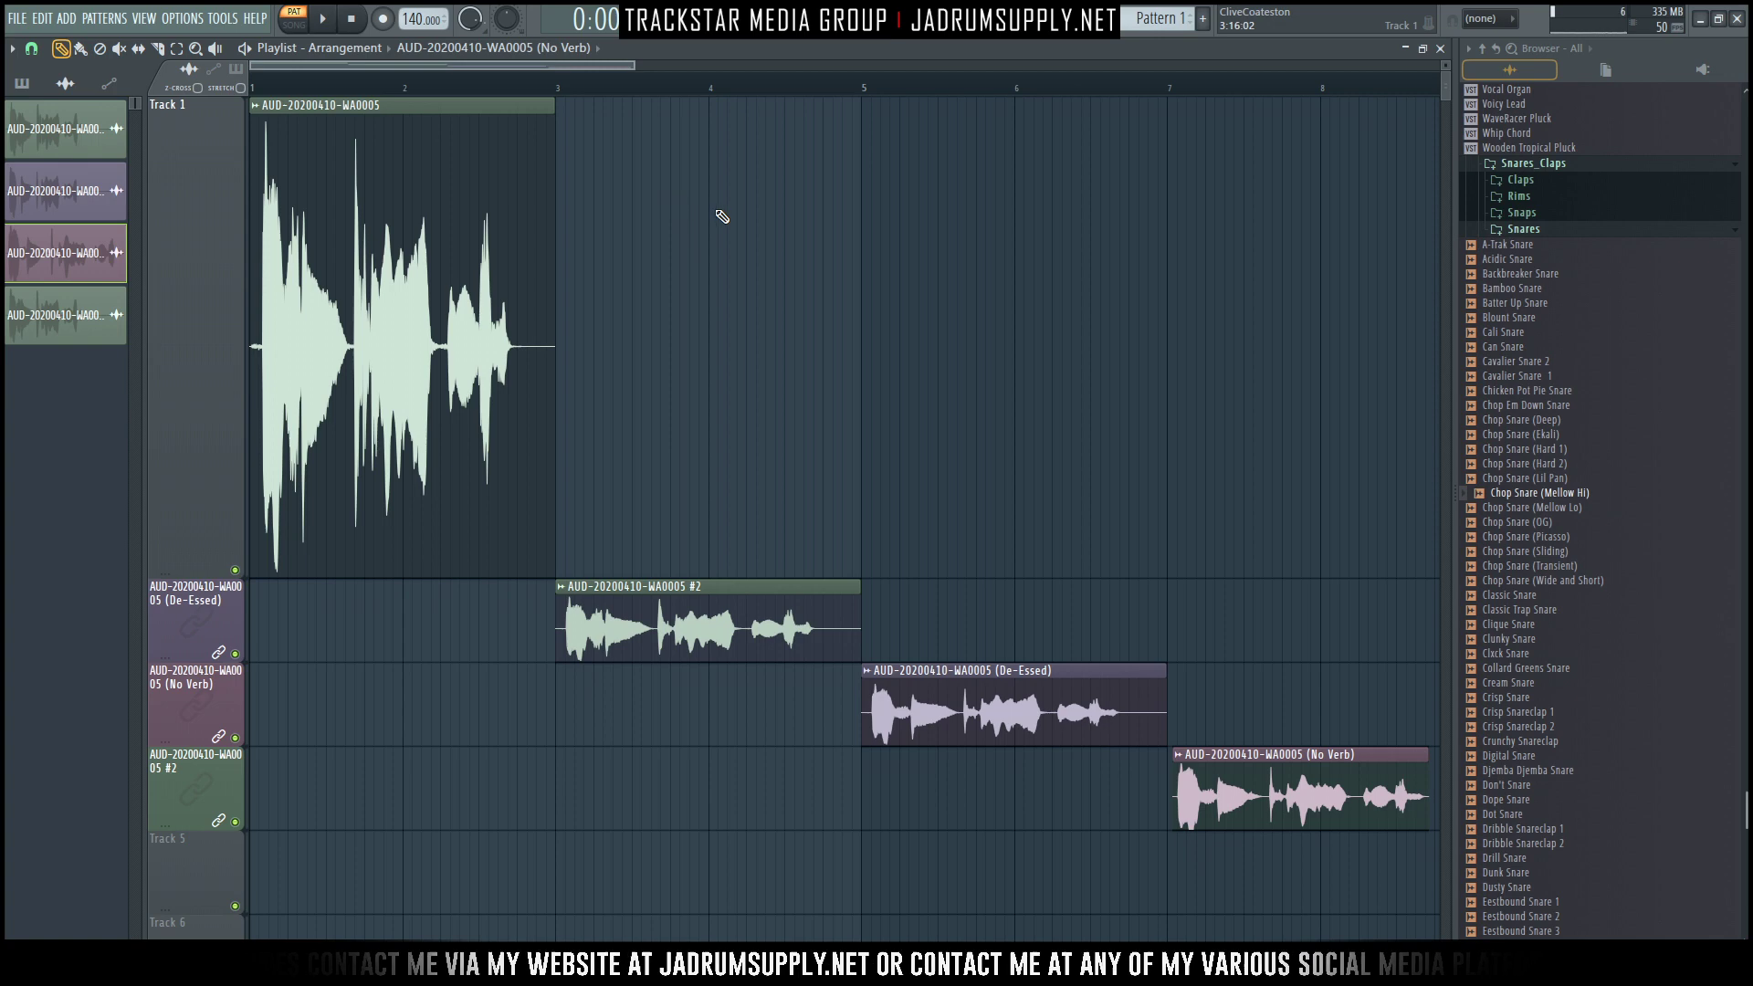
pyautogui.moveTo(189, 570); pyautogui.dragTo(189, 283)
pyautogui.press('l')
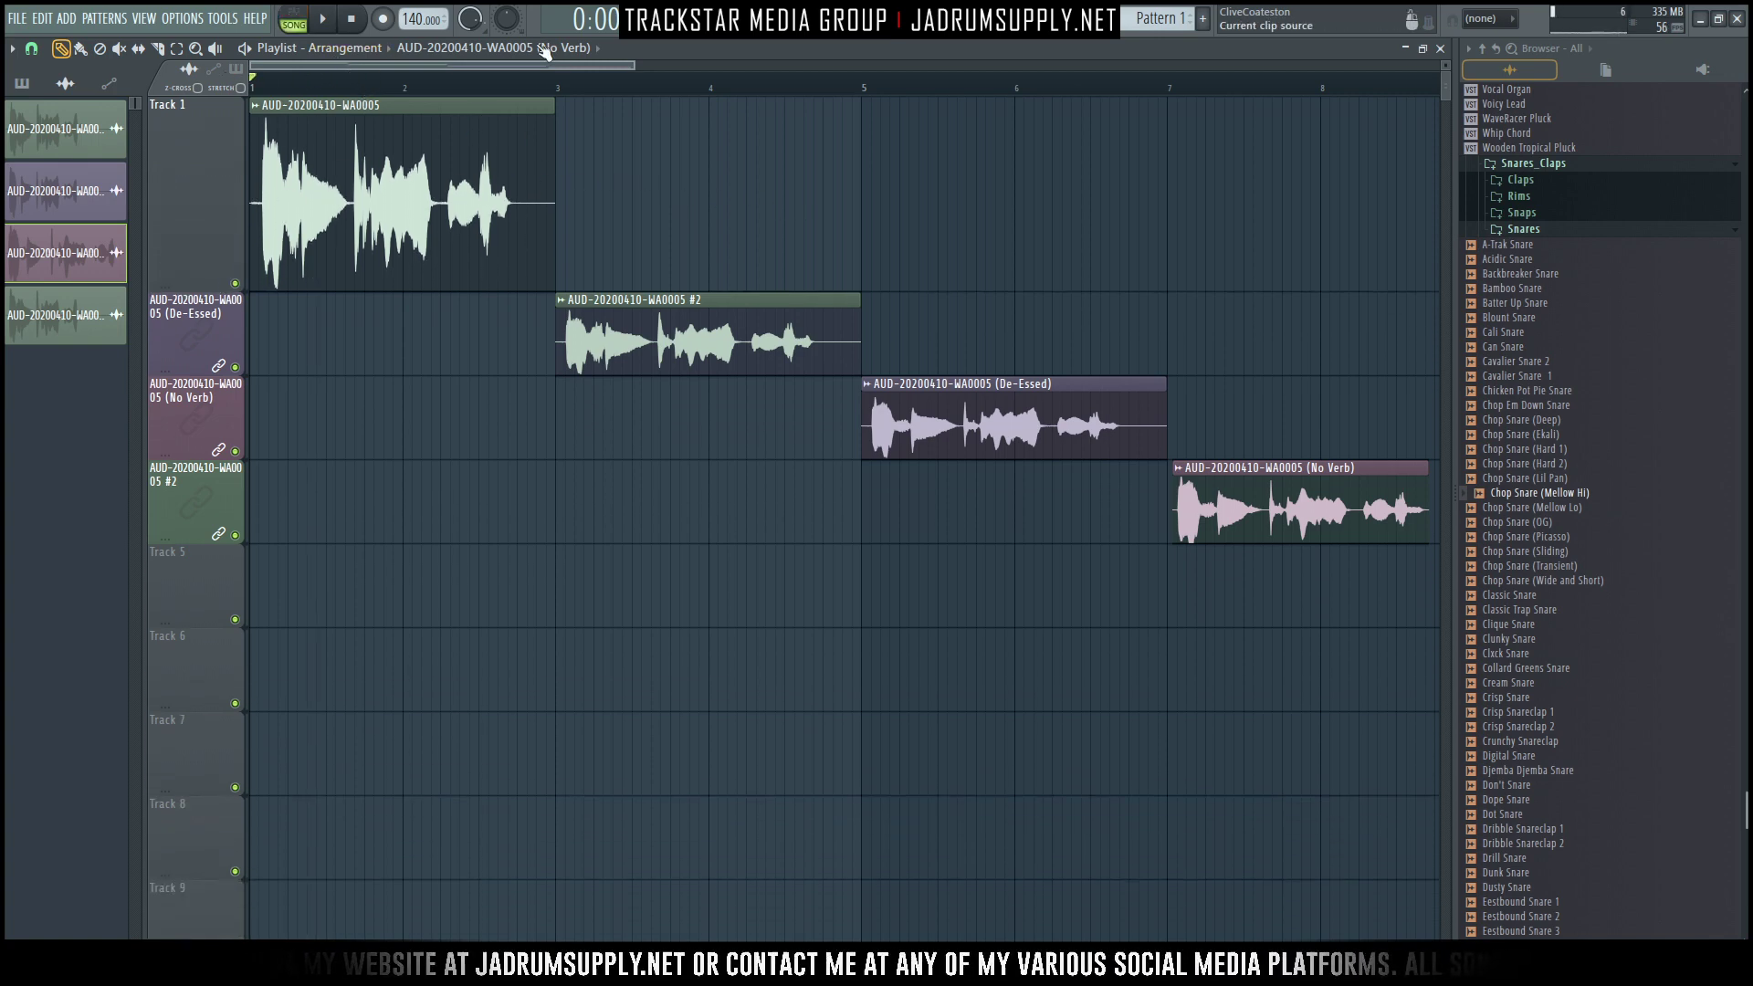
# Transfer the Master's audio input and effect chain to Insert 26, reset the Master to default and hide the mixer.
pyautogui.press('F9')
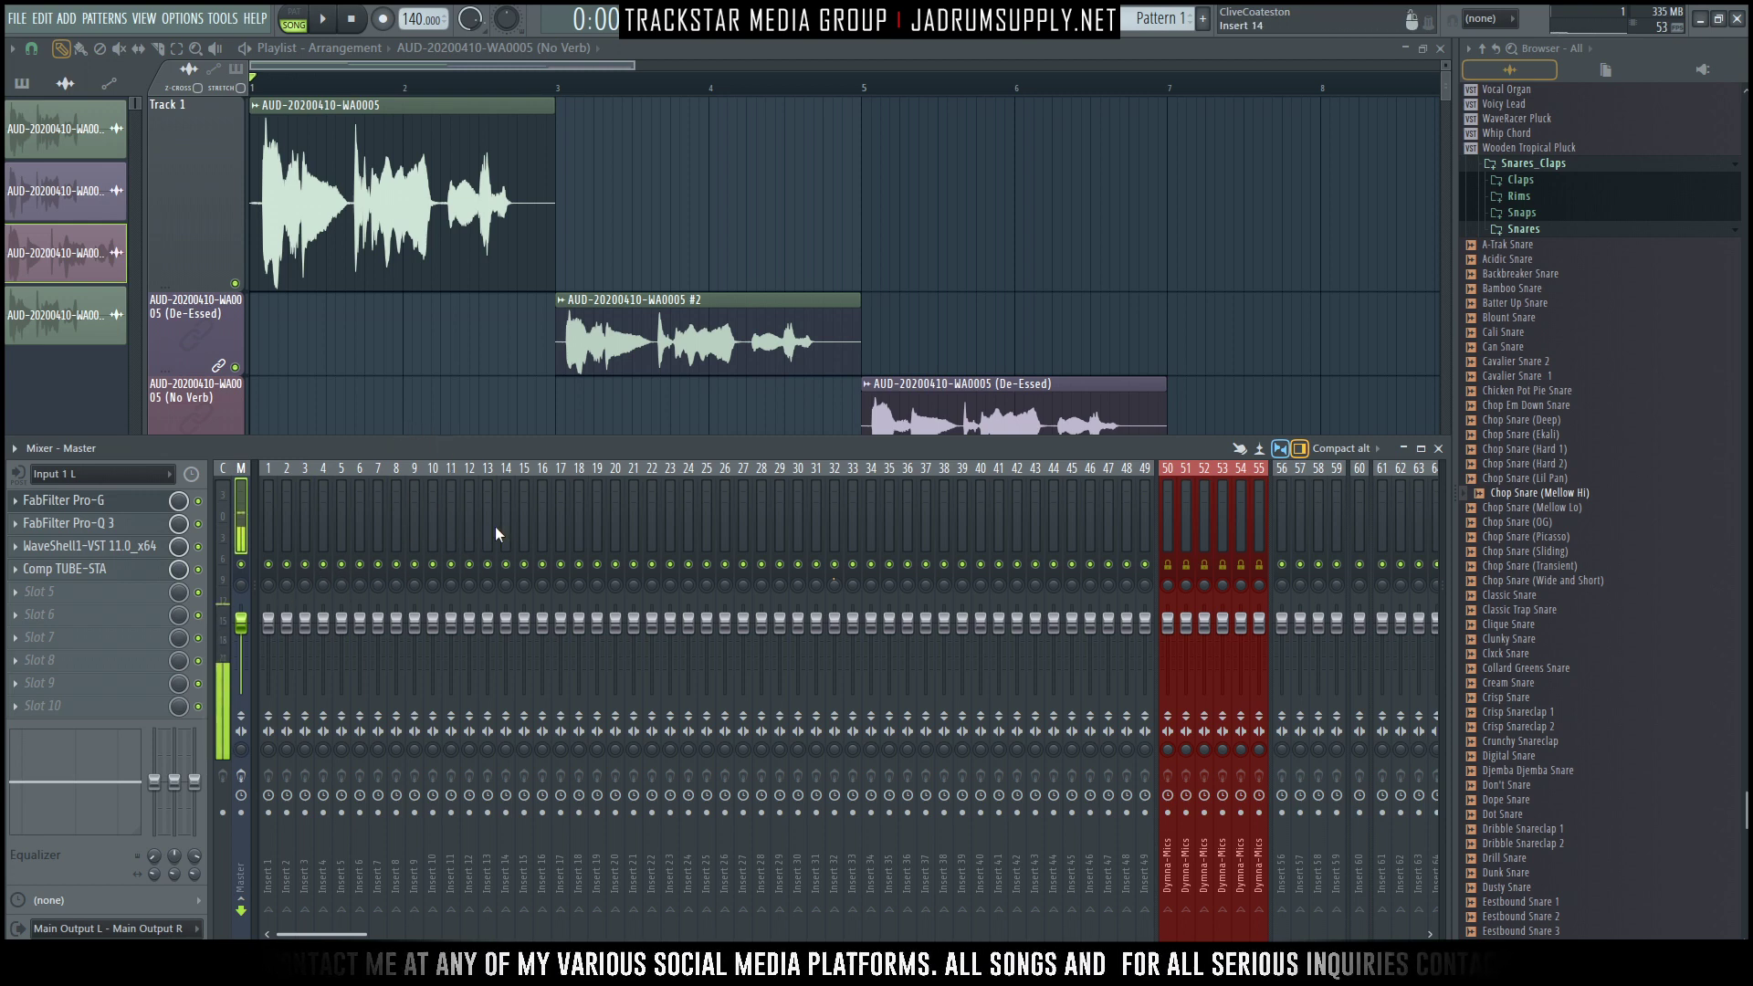
pyautogui.rightClick(725, 868)
pyautogui.click(984, 881)
pyautogui.click(239, 517)
pyautogui.rightClick(239, 518)
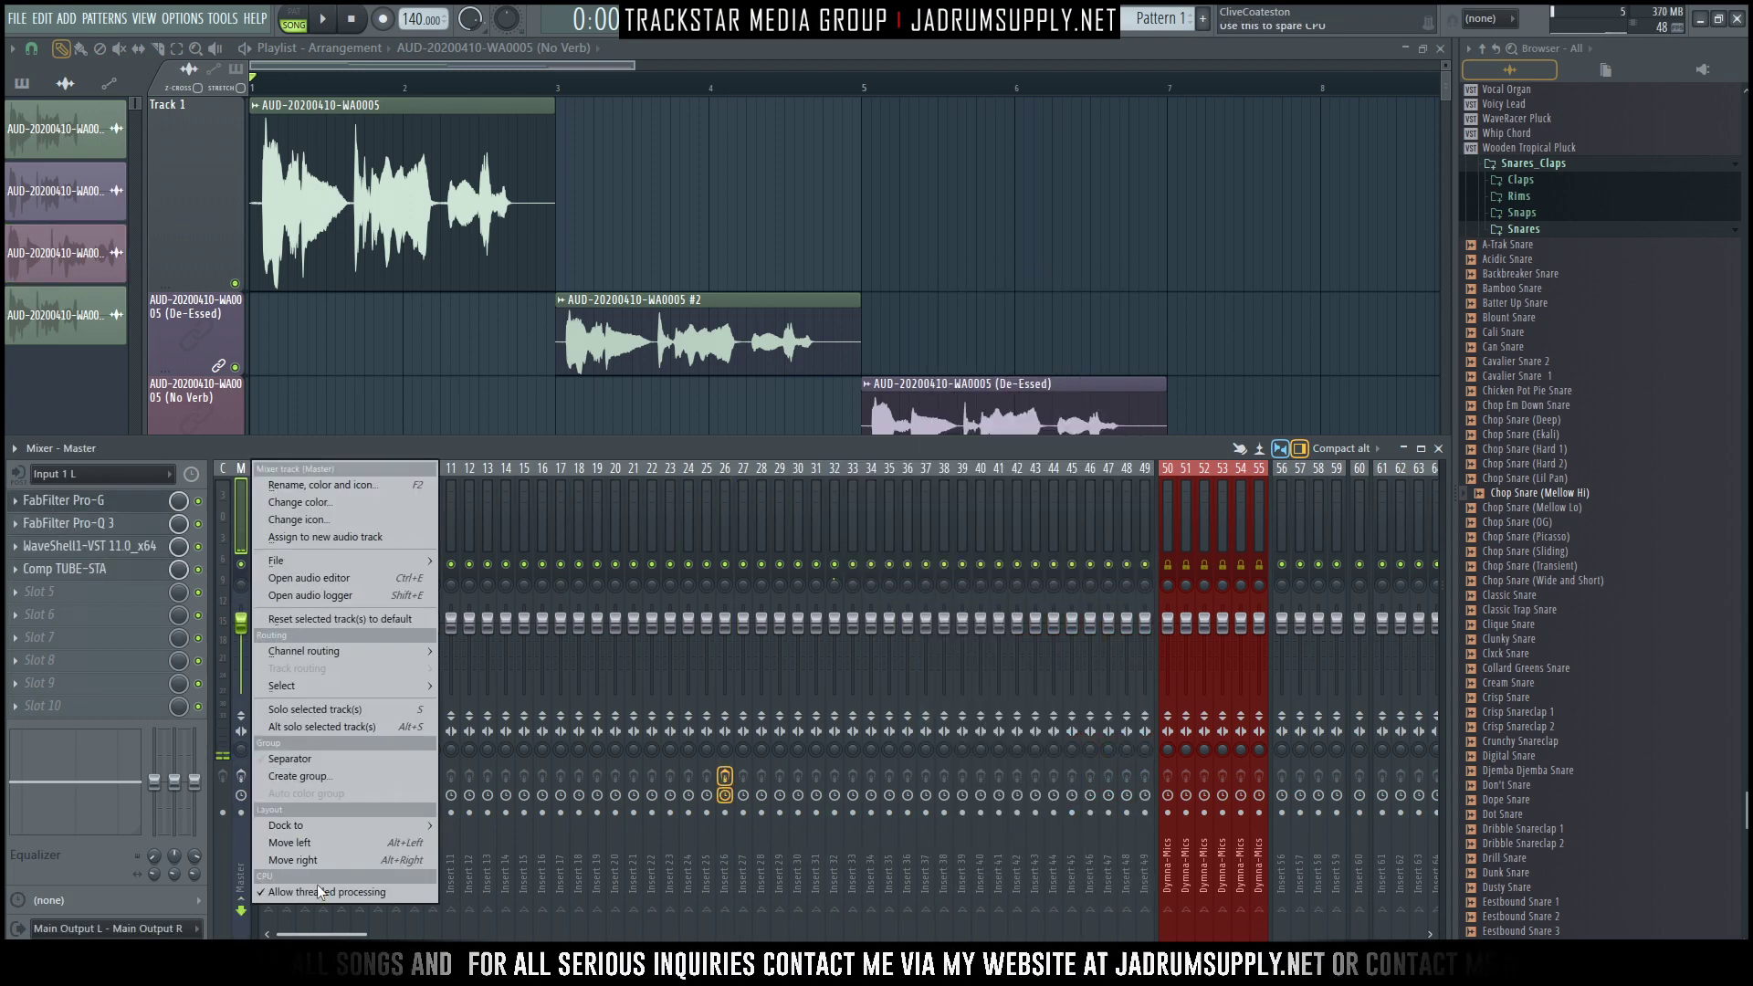
pyautogui.click(345, 618)
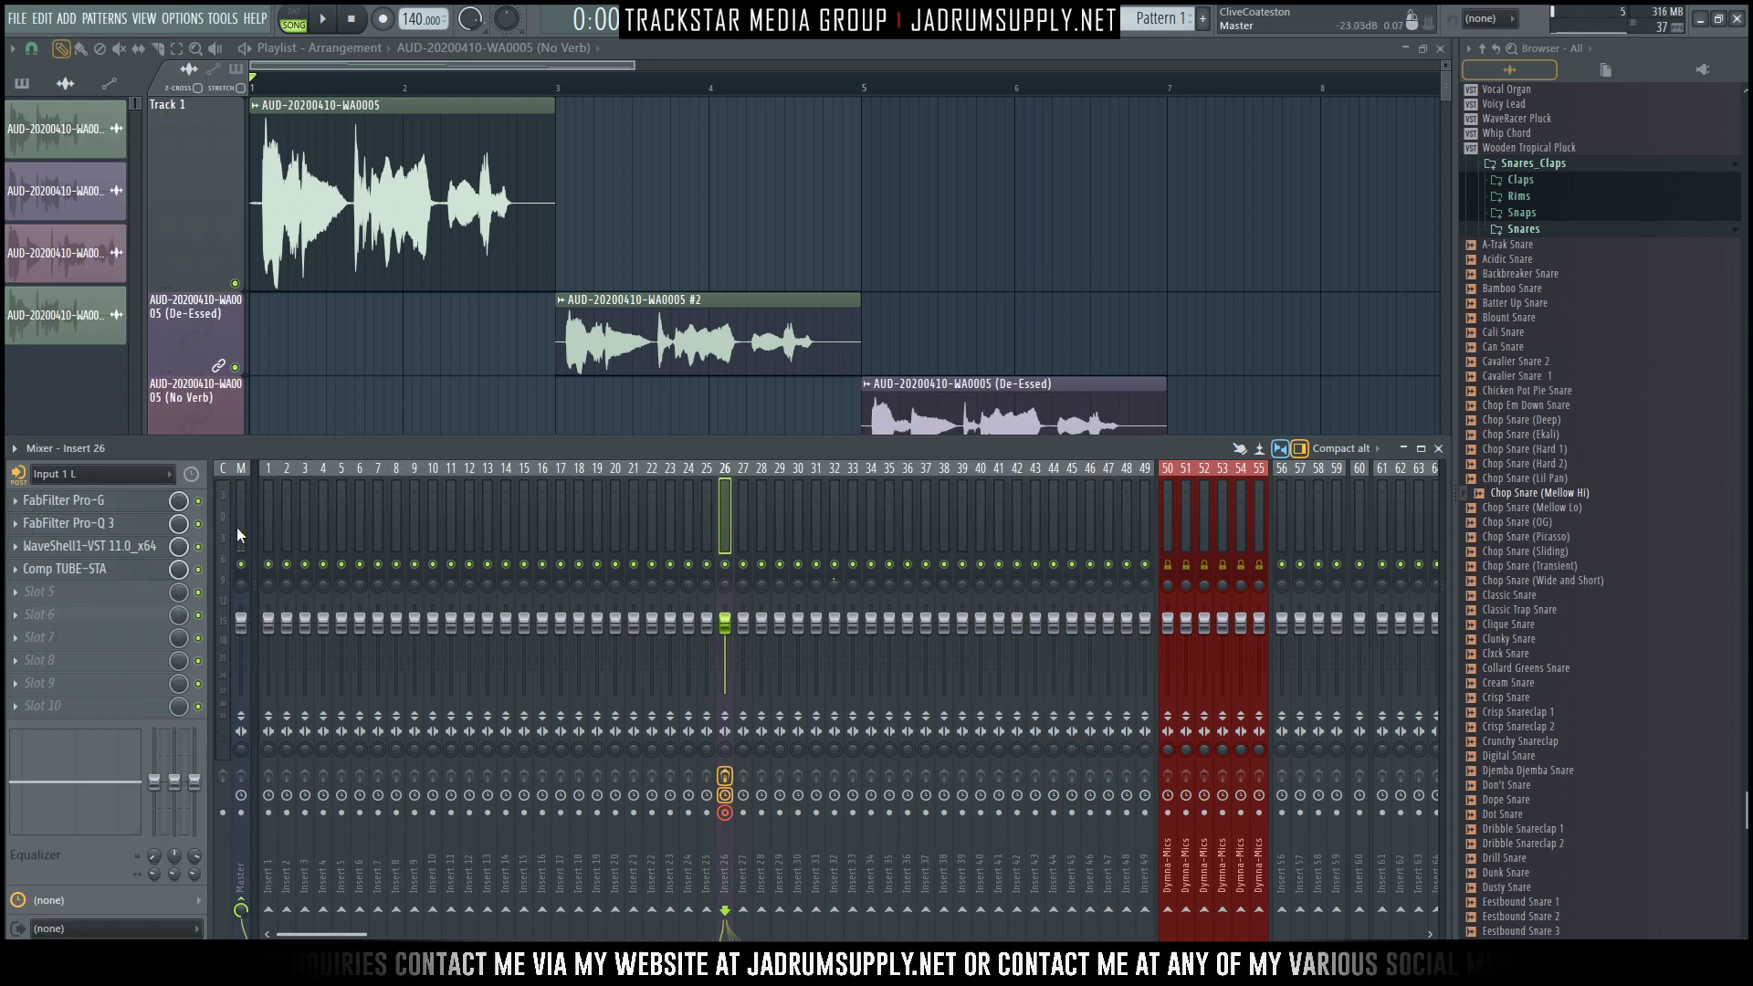
pyautogui.click(101, 474)
pyautogui.click(195, 816)
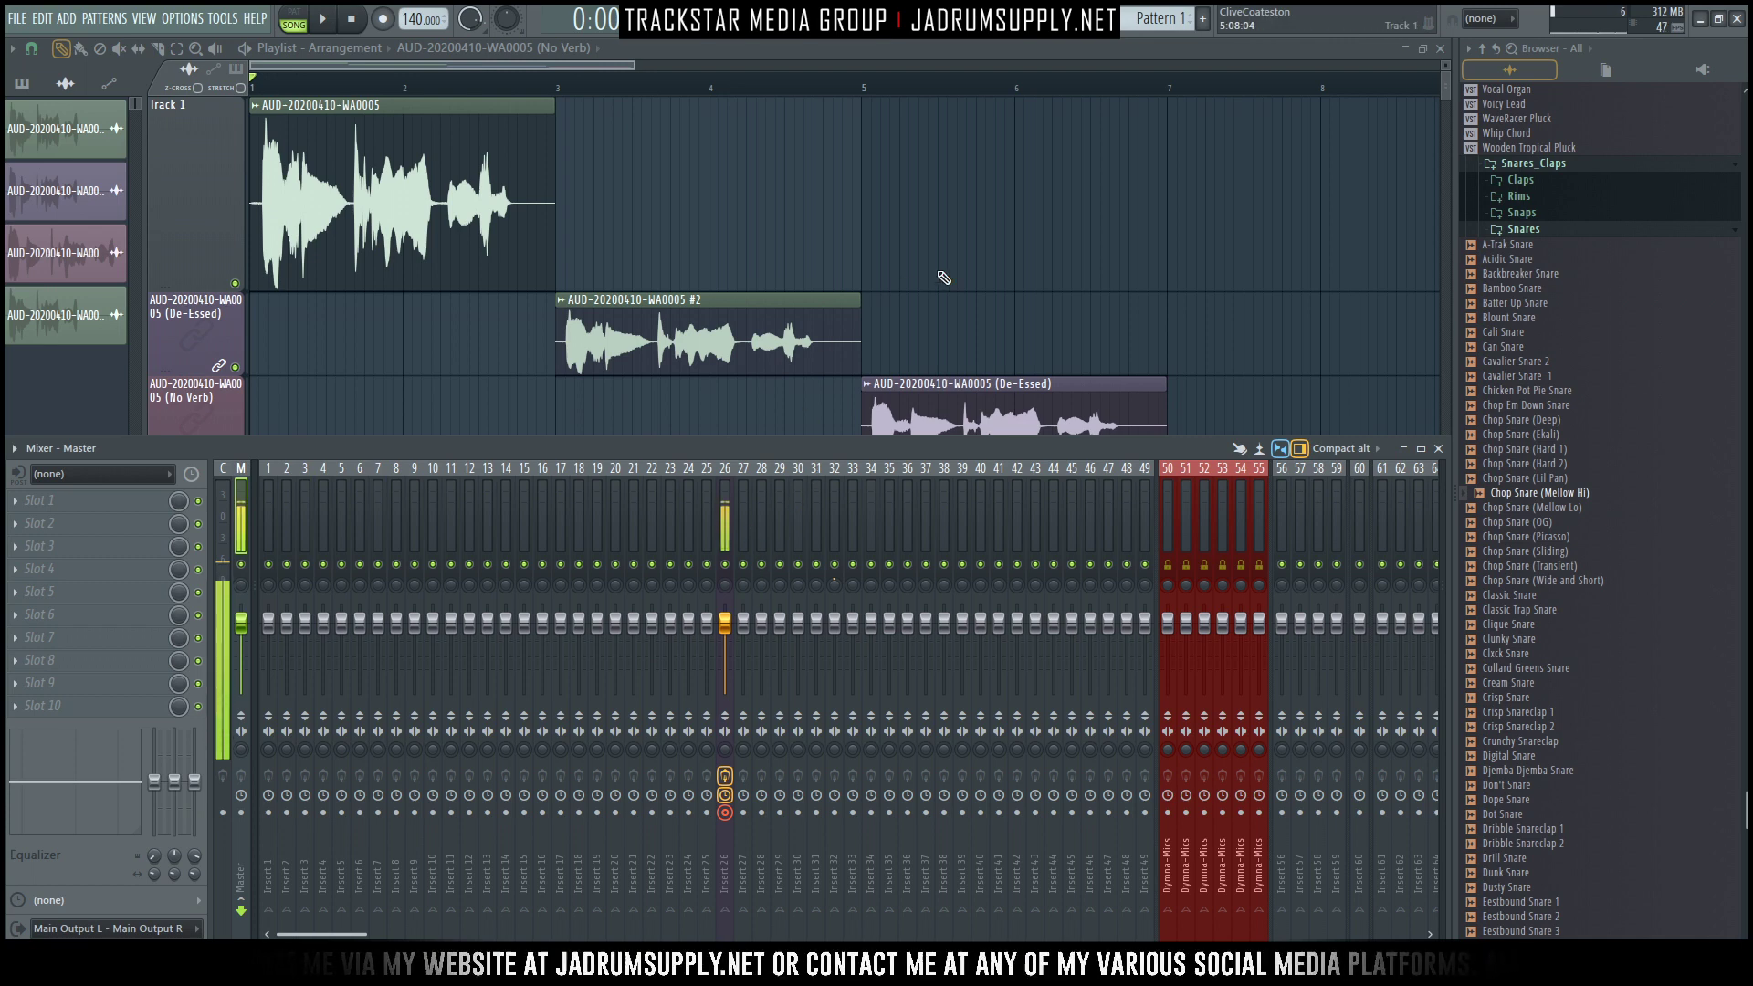
pyautogui.press('F9')
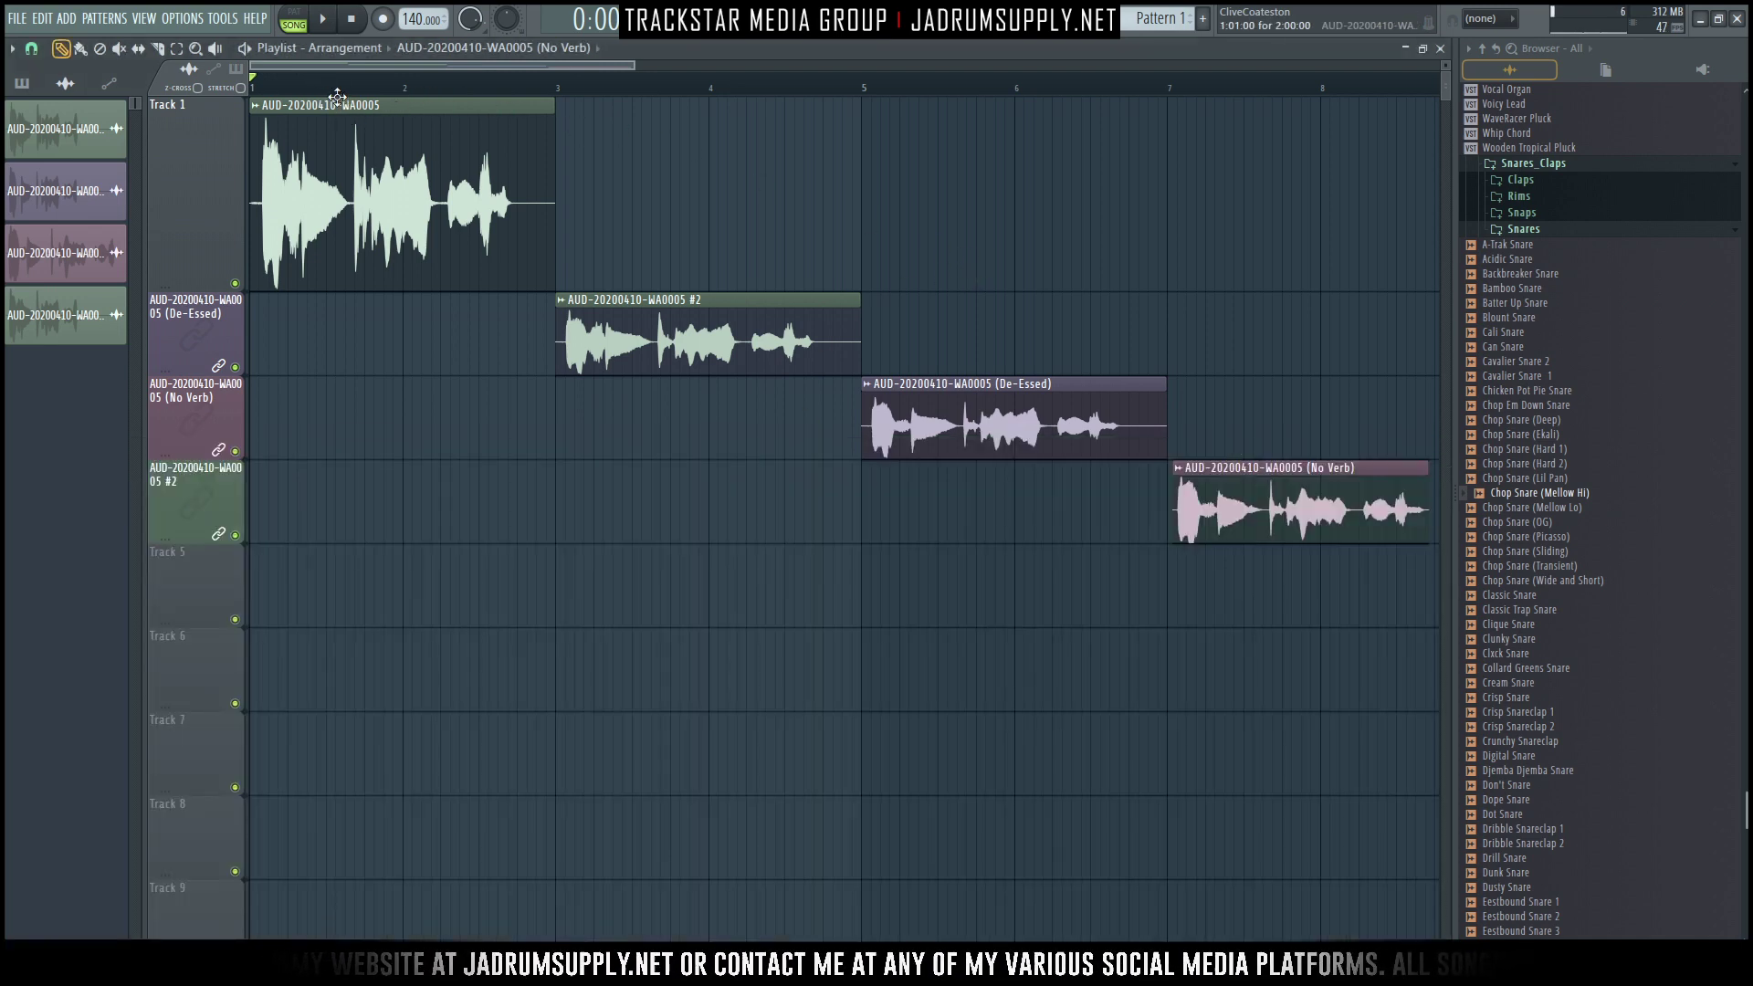
# Select bars 1 to 3, play the original clip, and clear the selection with the playhead placed at bar 3.
pyautogui.moveTo(553, 80); pyautogui.dragTo(260, 80)
pyautogui.press('space')
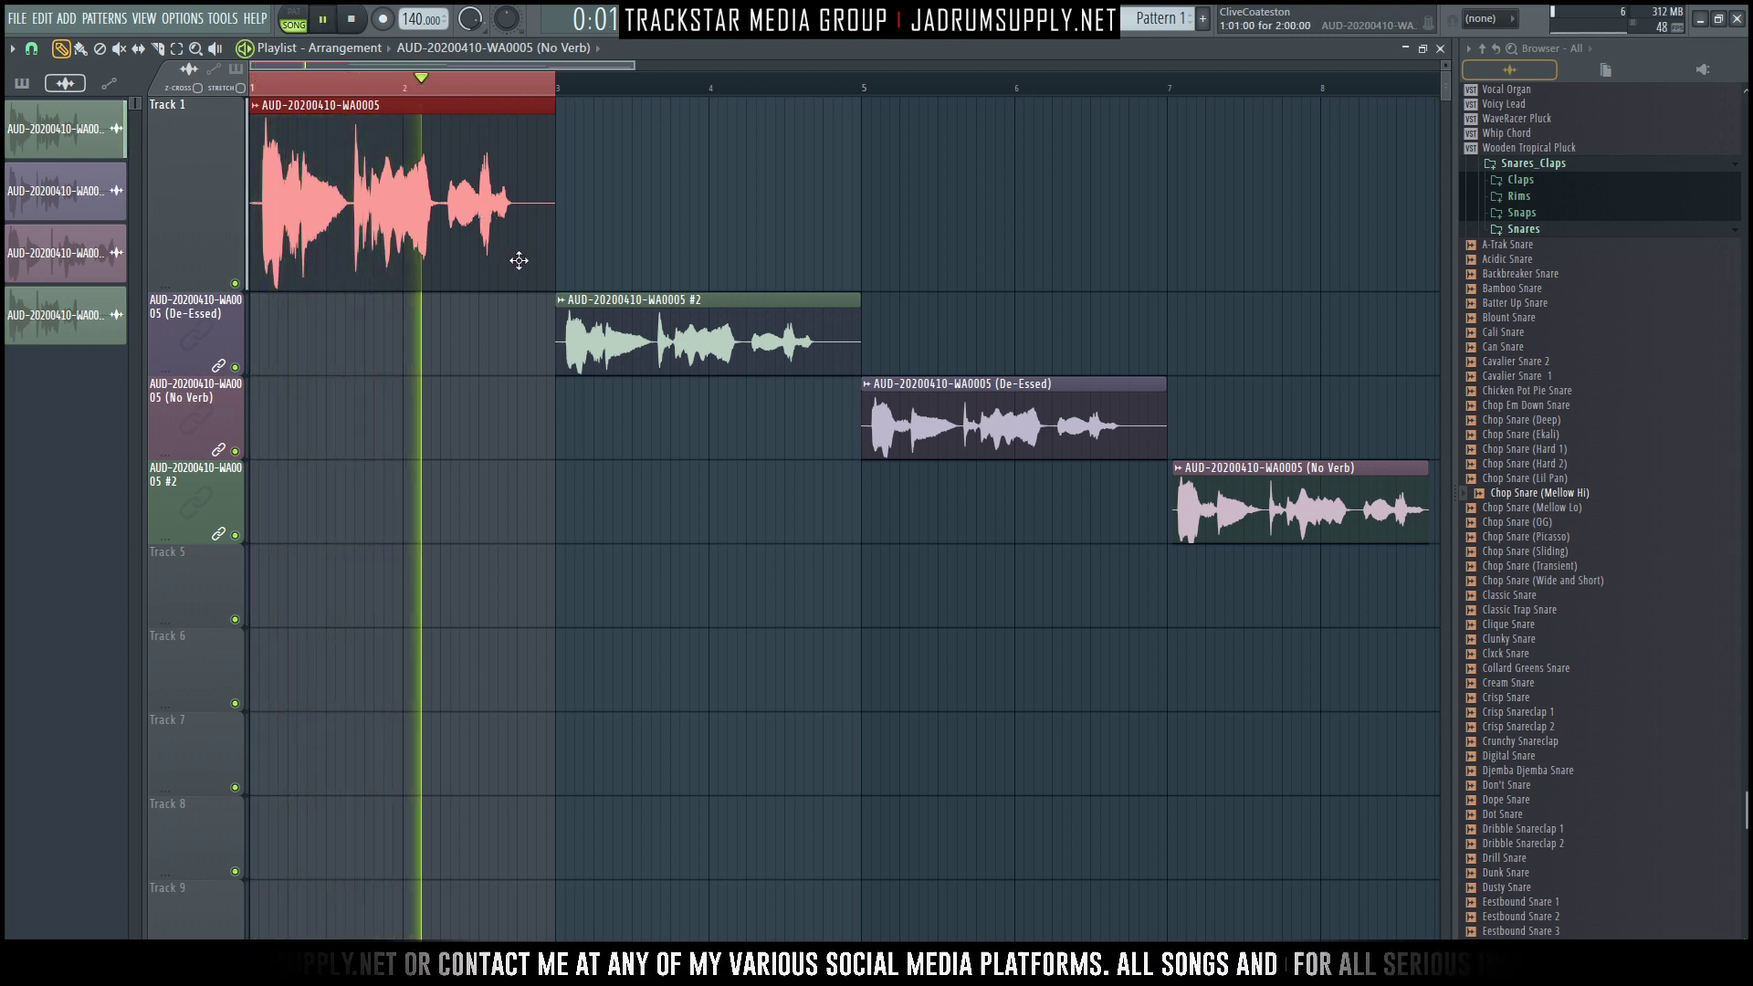
pyautogui.press('space')
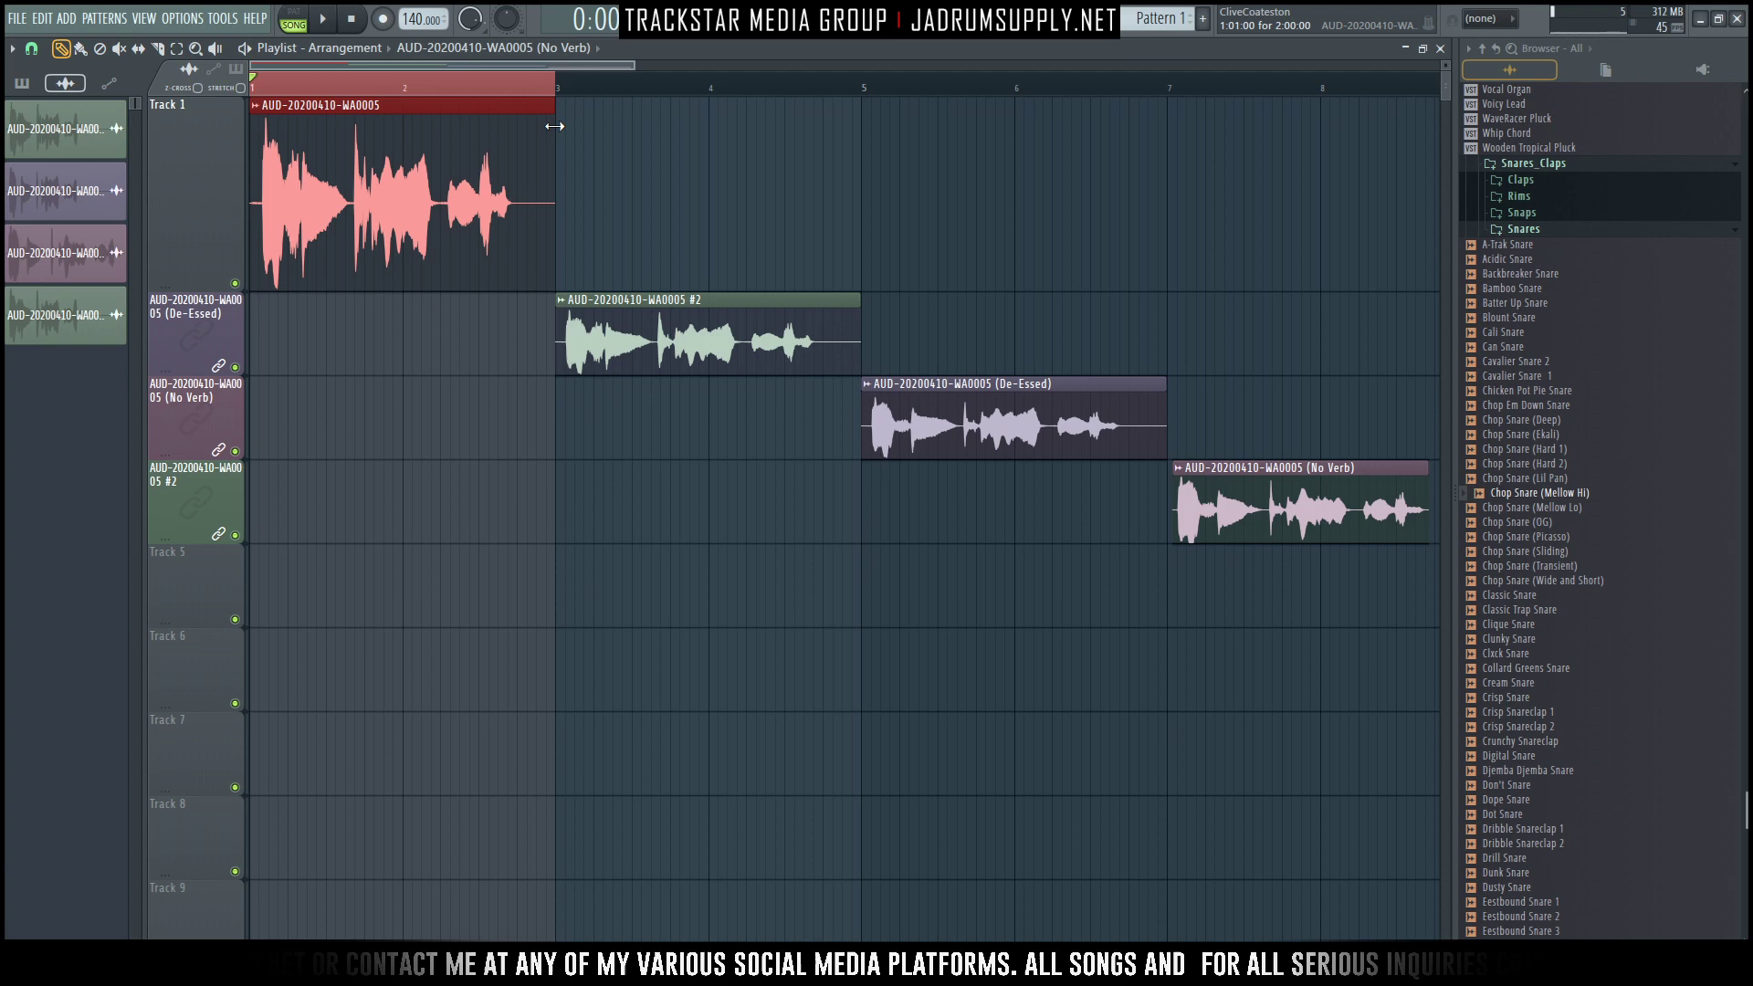
pyautogui.click(630, 178)
pyautogui.click(559, 89)
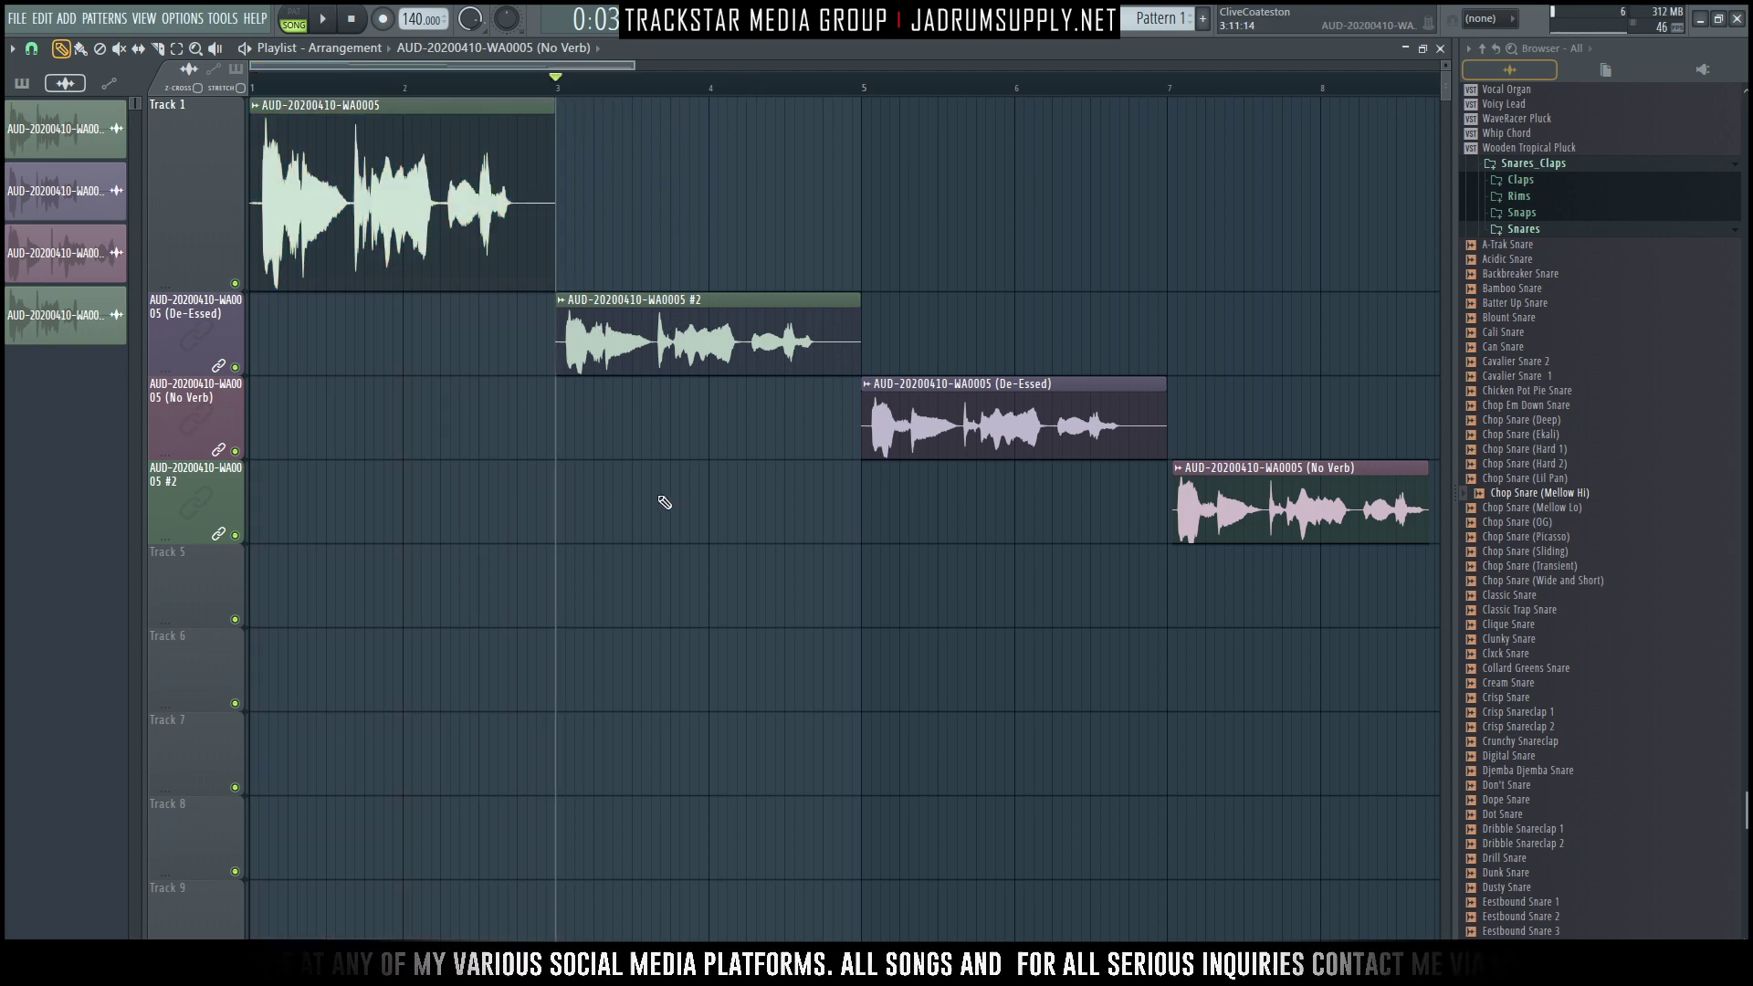
# Audition the #2, De-Essed and No Verb clips one after another, starting playback at bars 3, 5 and 7 respectively.
pyautogui.press('space')
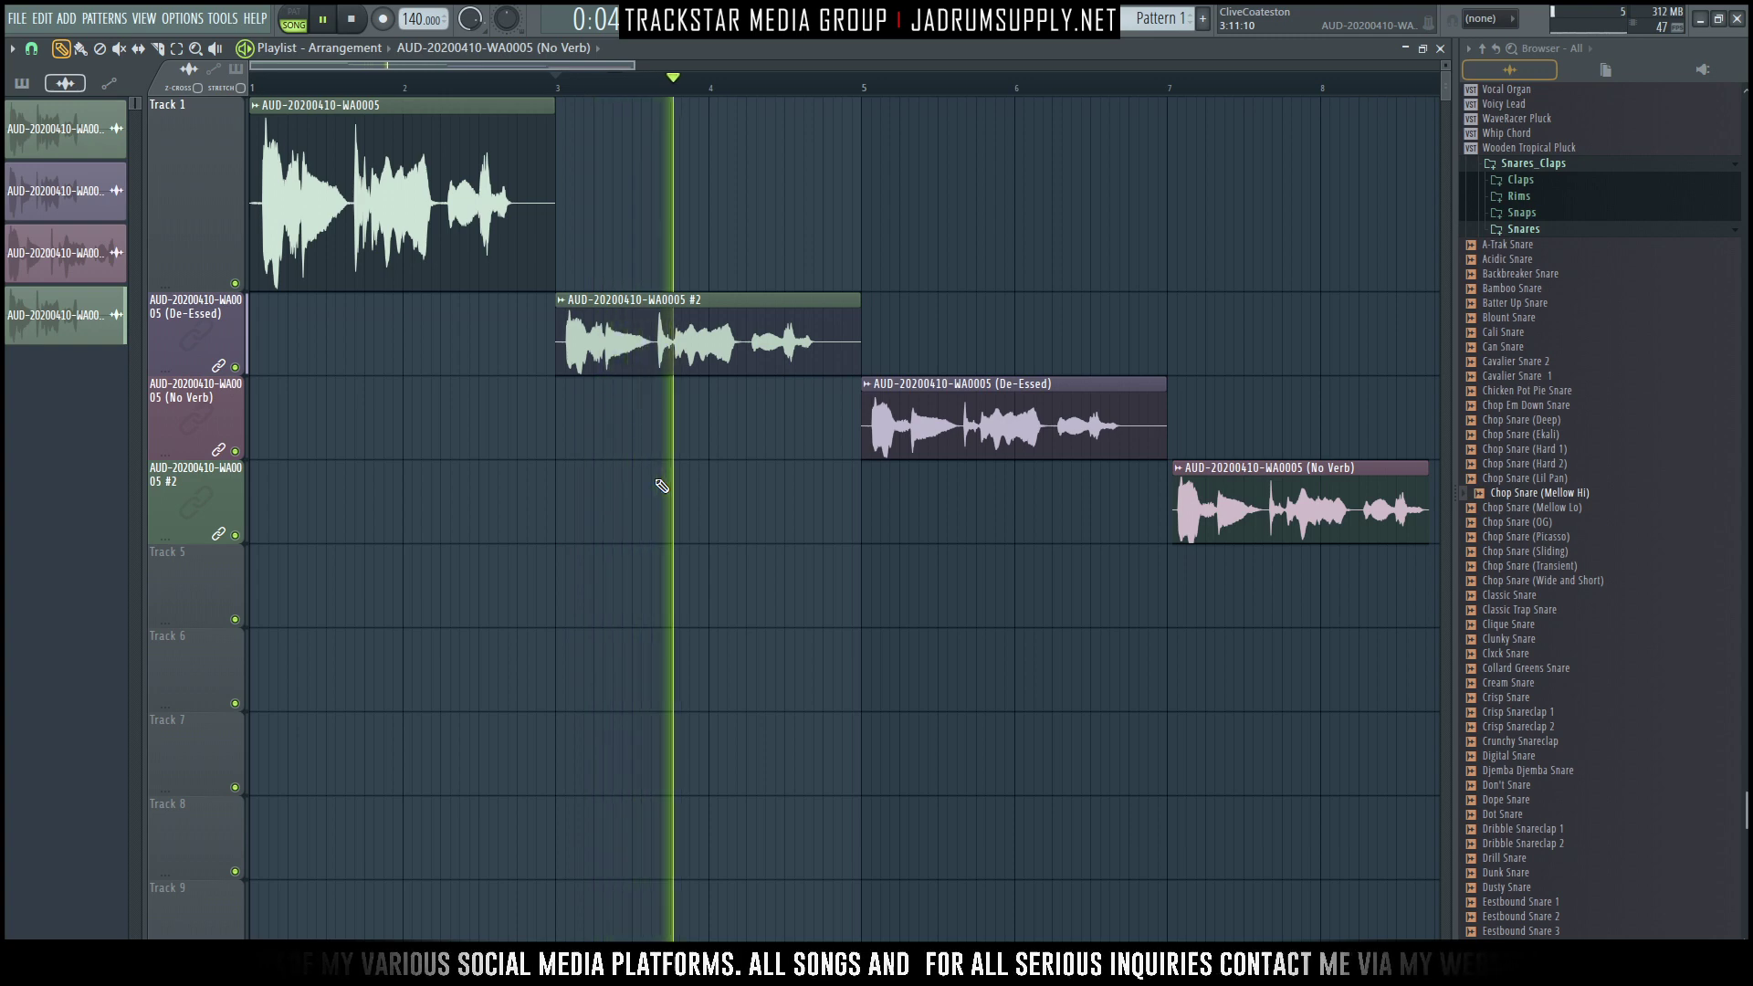
pyautogui.press('space')
pyautogui.click(862, 90)
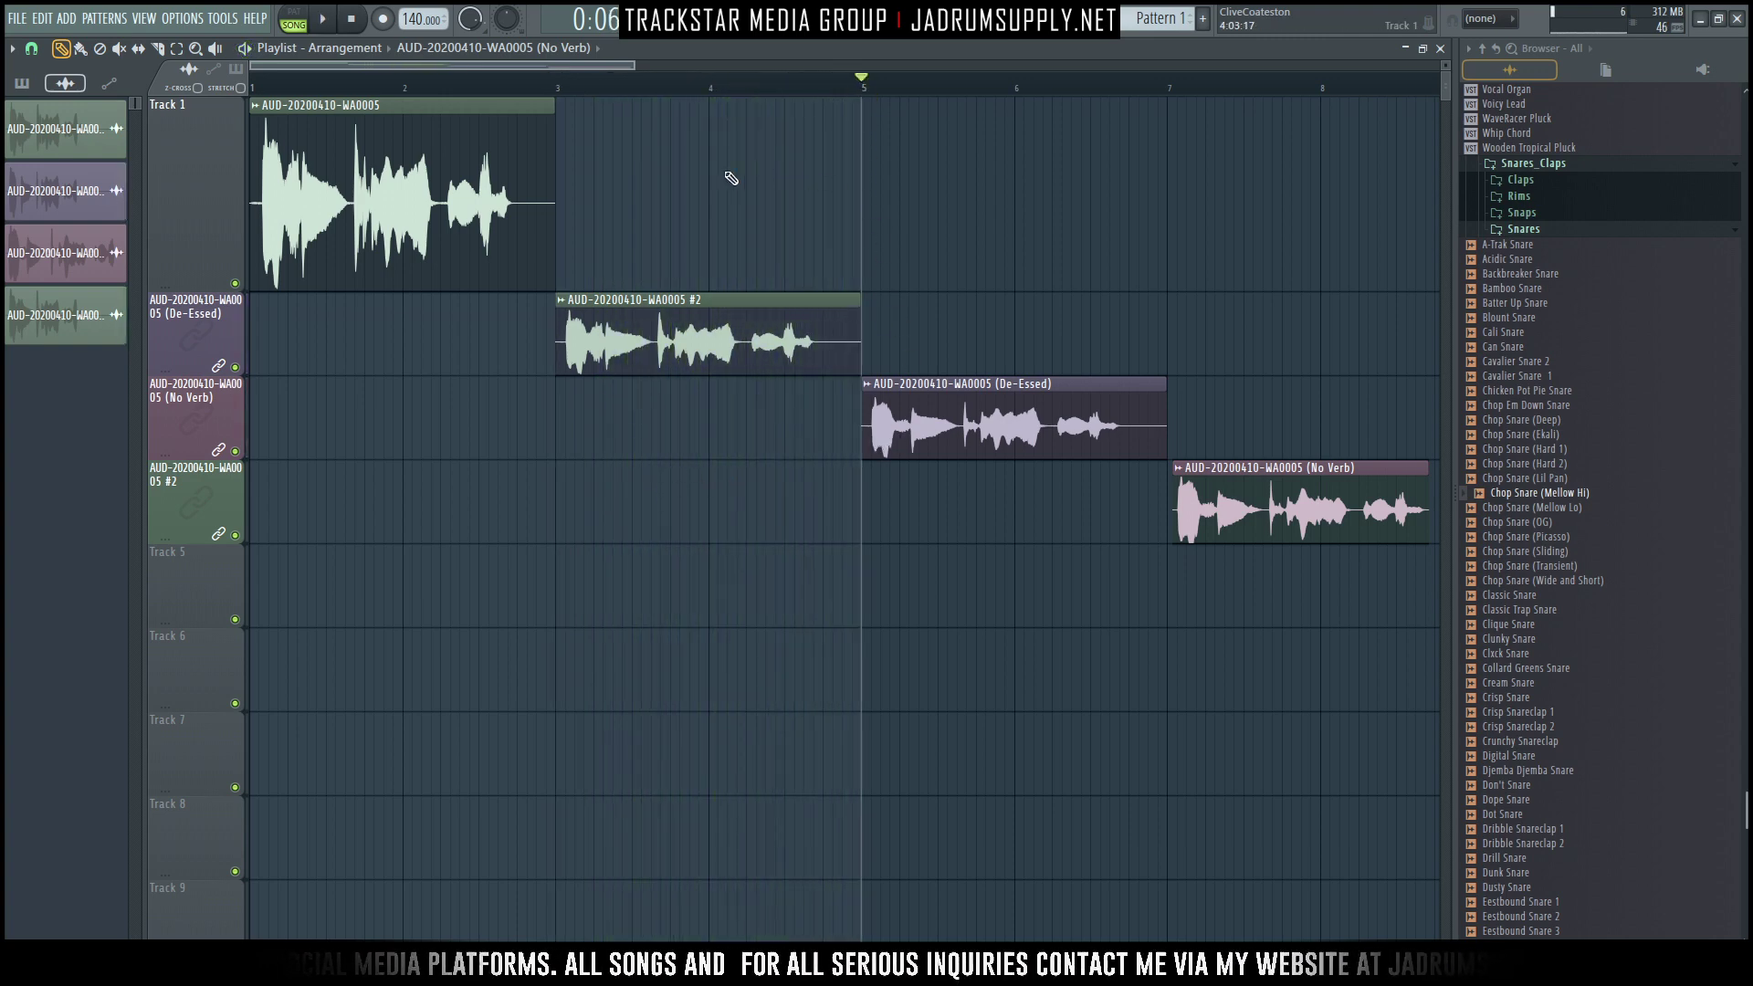
pyautogui.moveTo(619, 81); pyautogui.dragTo(747, 92)
pyautogui.press('space')
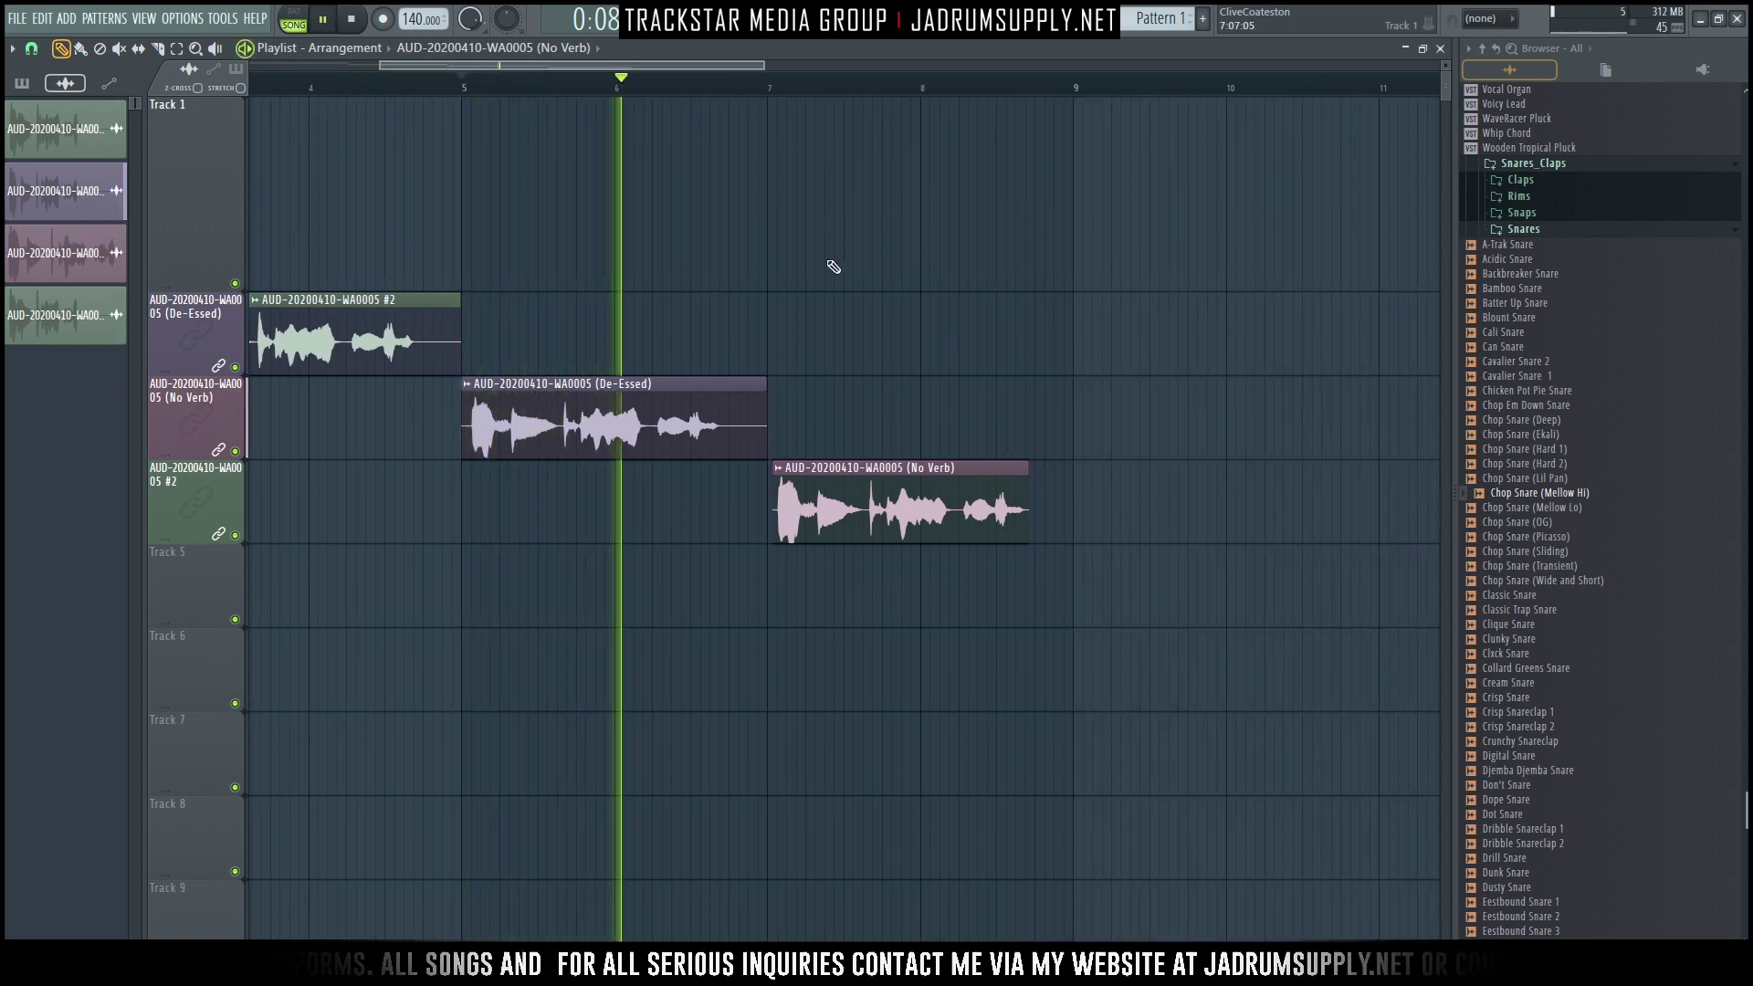
pyautogui.press('space')
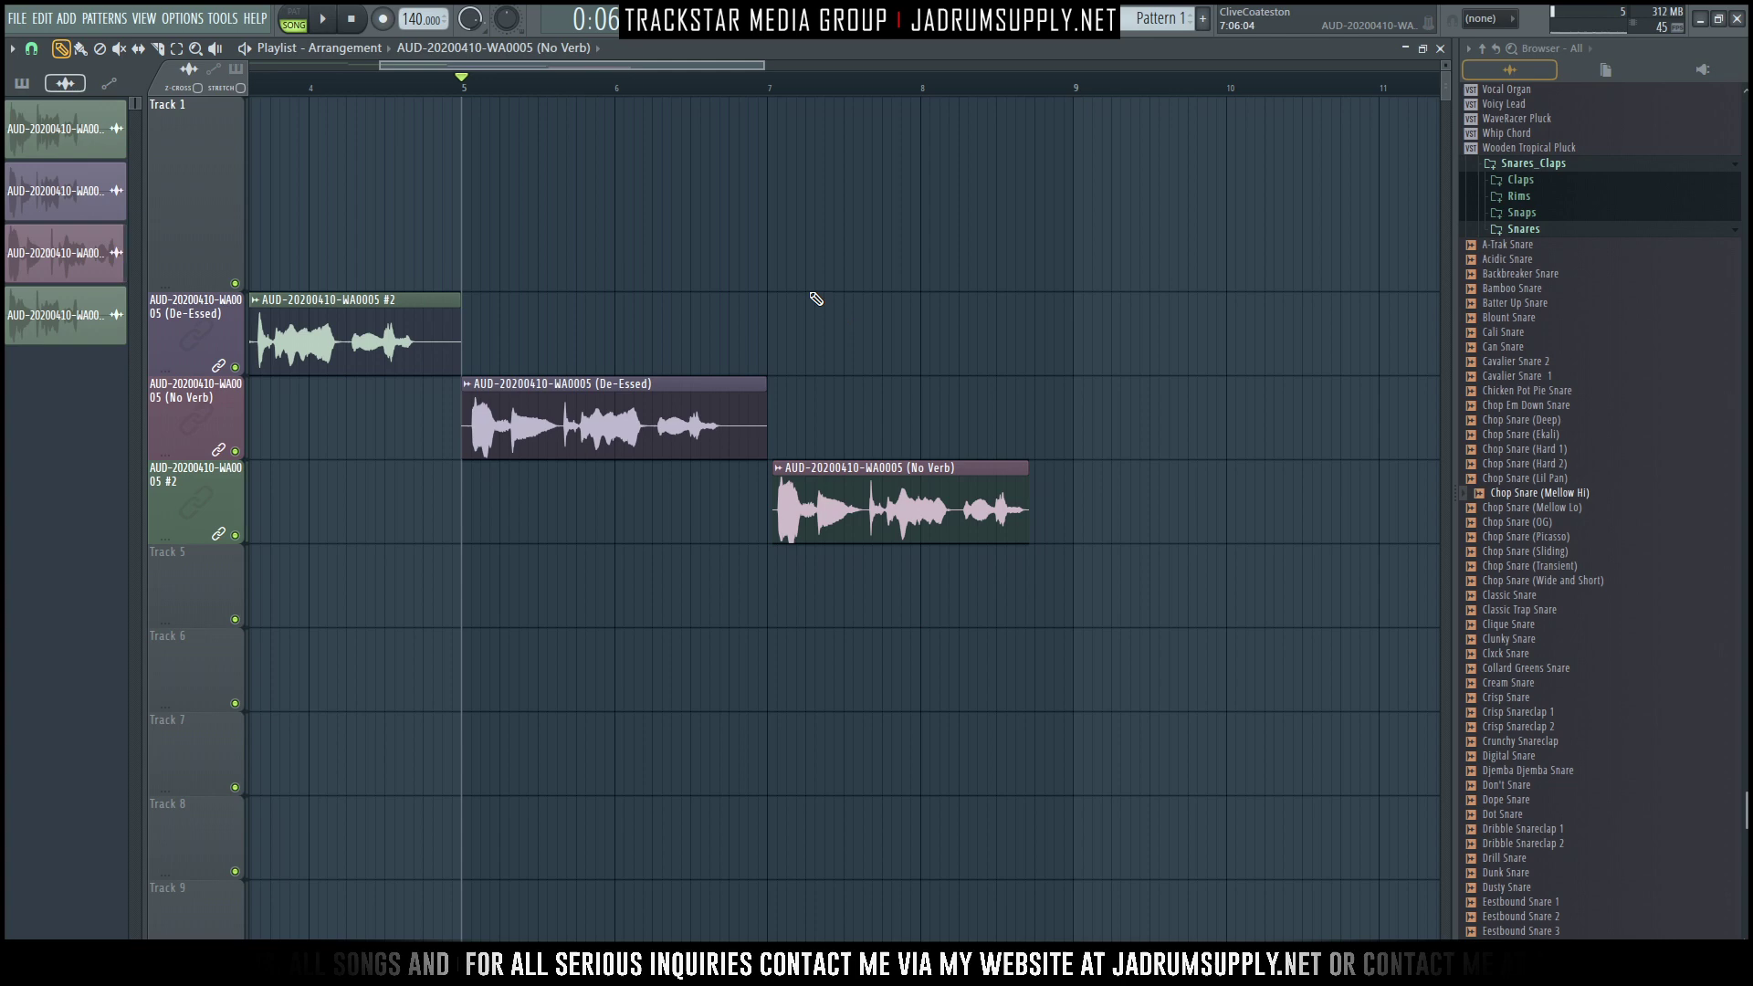
pyautogui.click(772, 88)
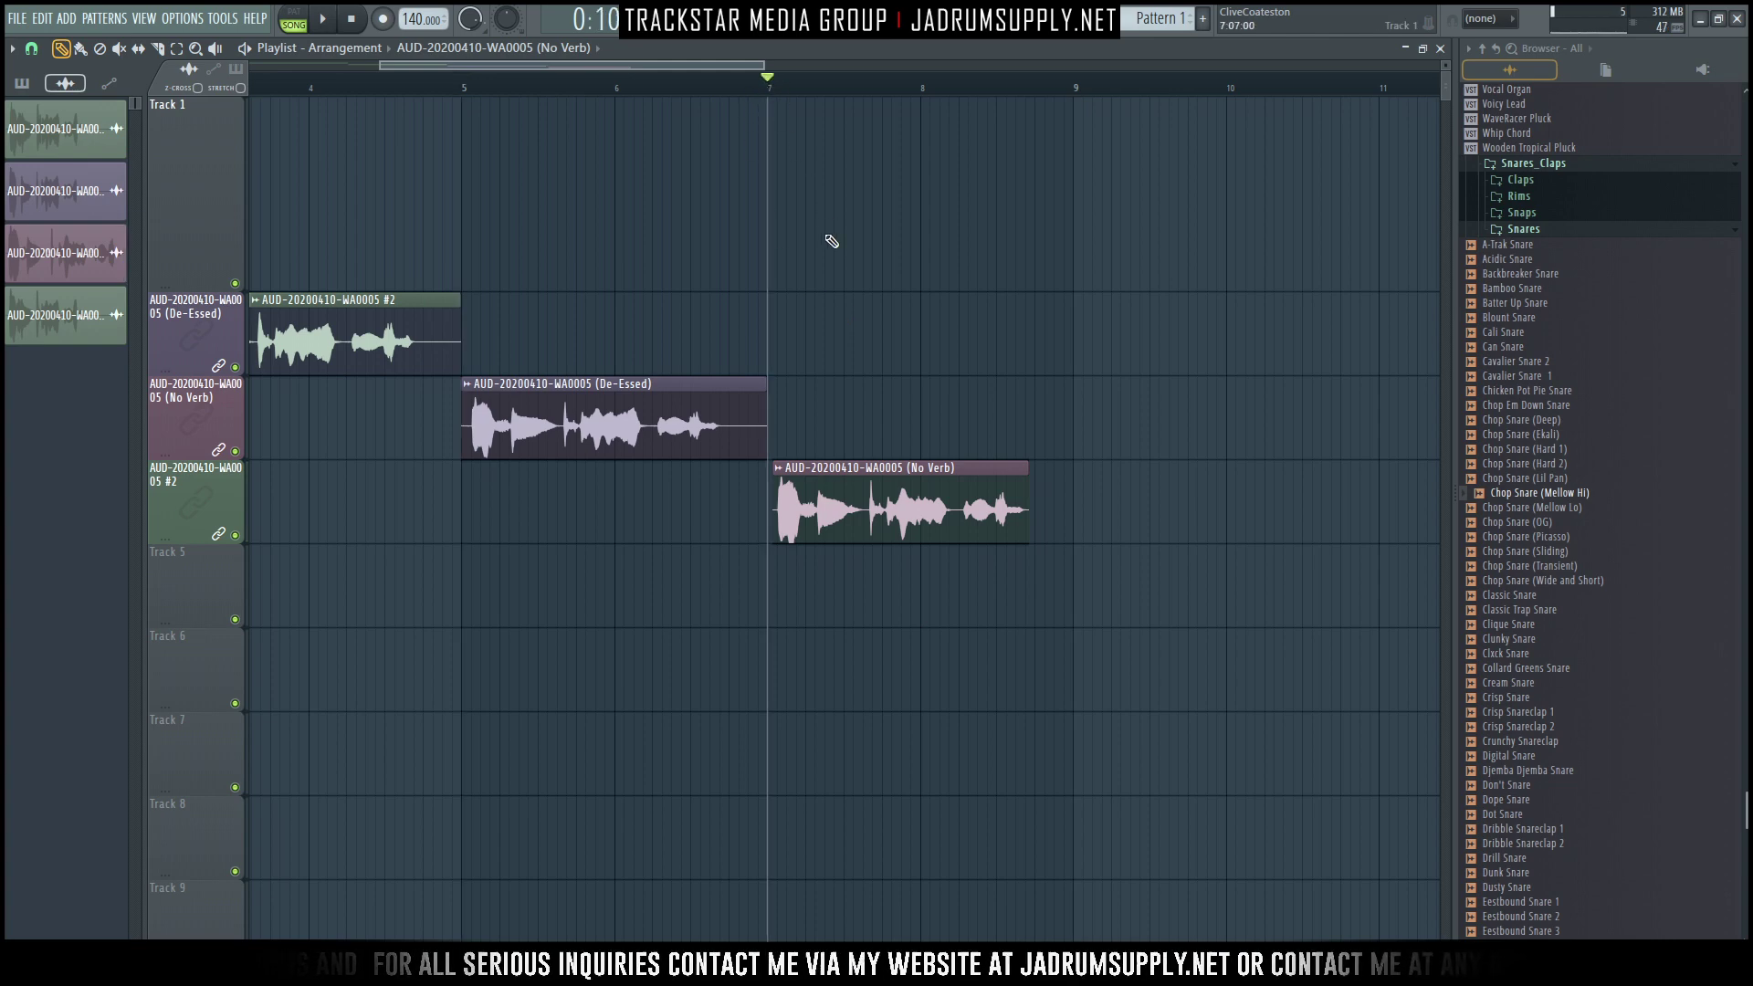
pyautogui.press('space')
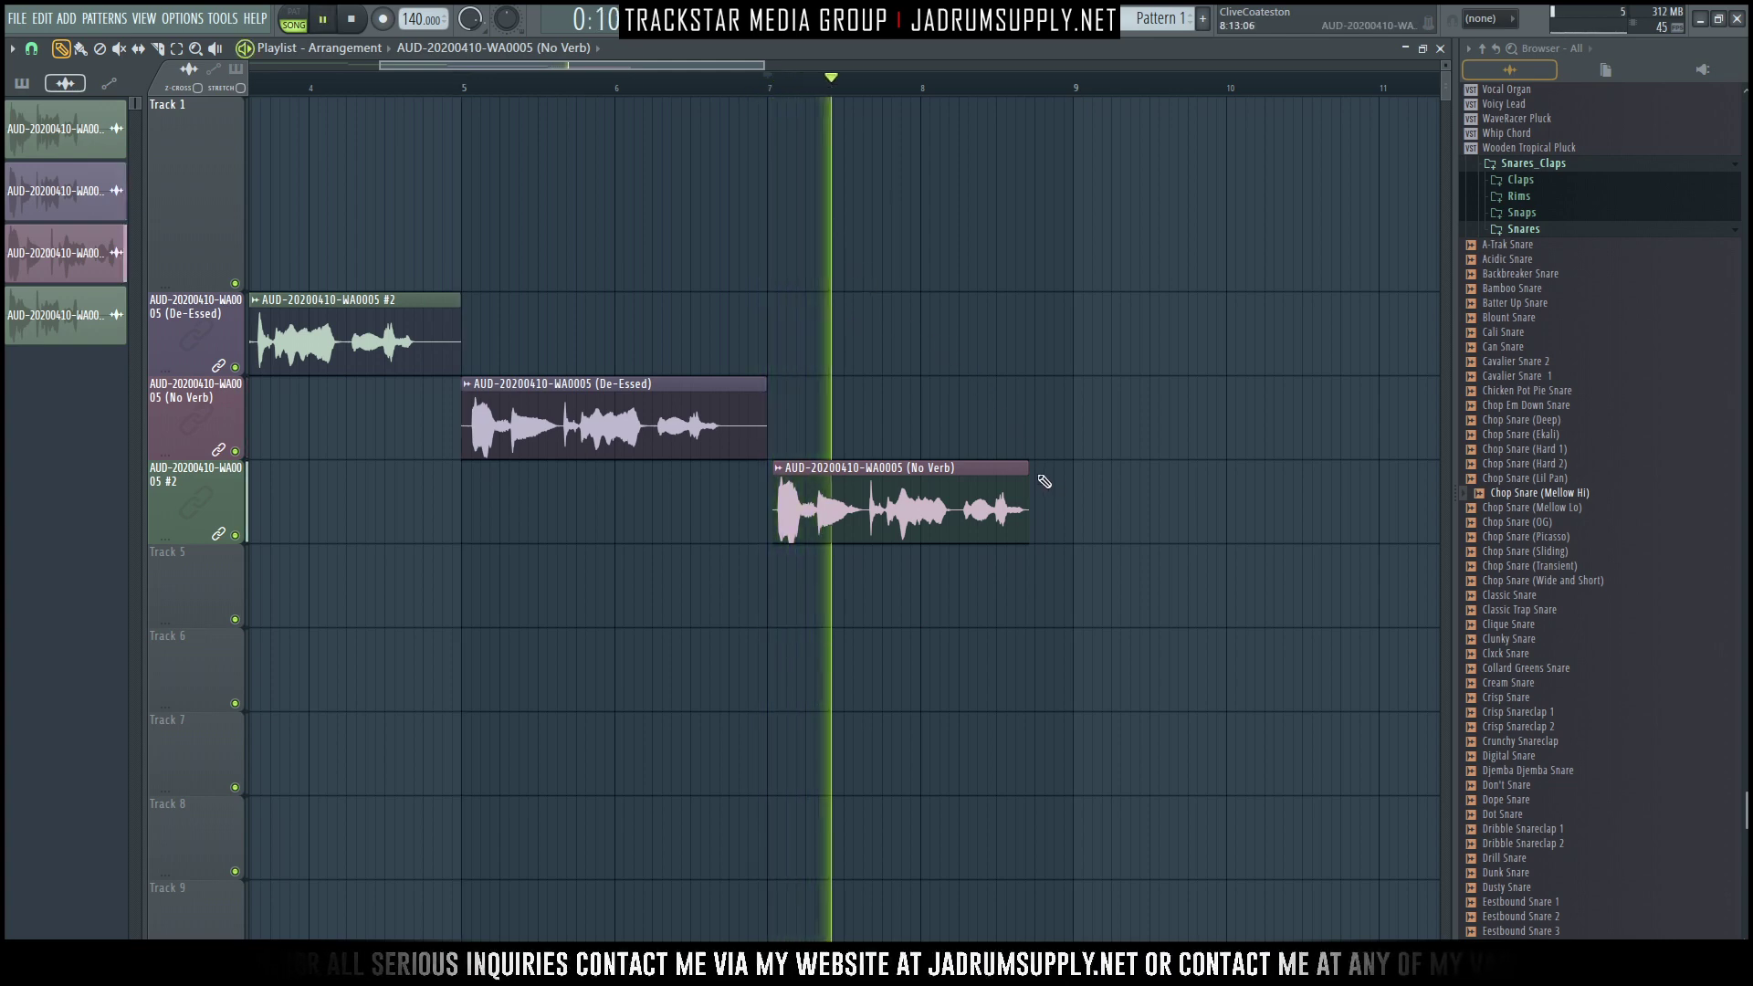